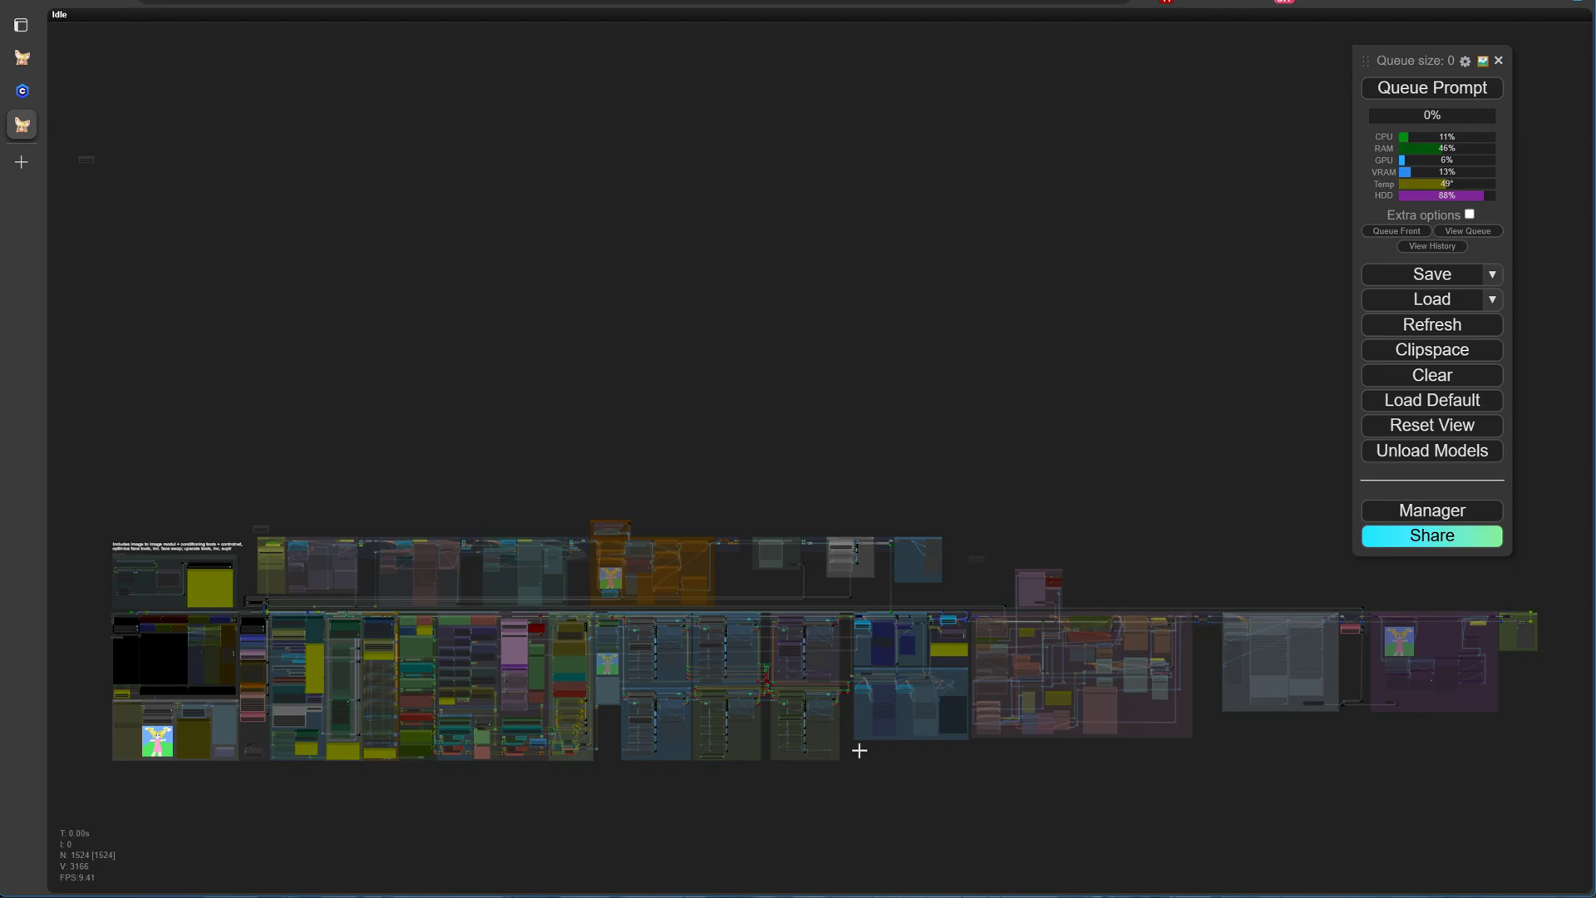
Open the controlnet-union-sdxl-1.0 model card from the author's Hugging Face profile.
{"action": "scroll", "coordinate": [770, 835], "scroll_direction": "up", "scroll_amount": 6}
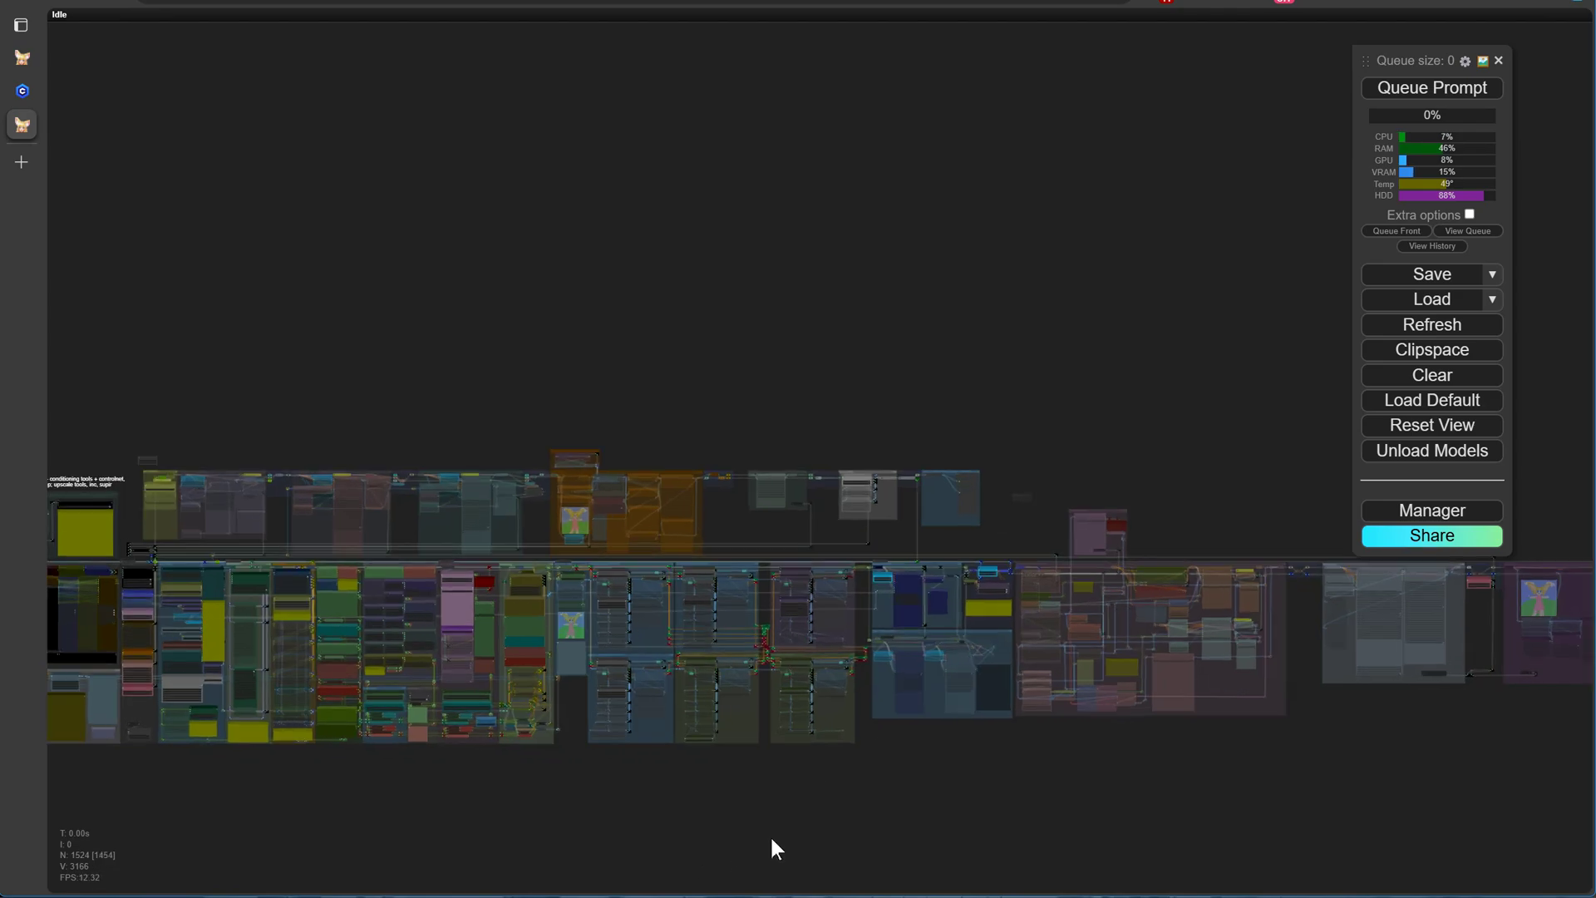
{"action": "scroll", "coordinate": [773, 836], "scroll_direction": "up", "scroll_amount": 5}
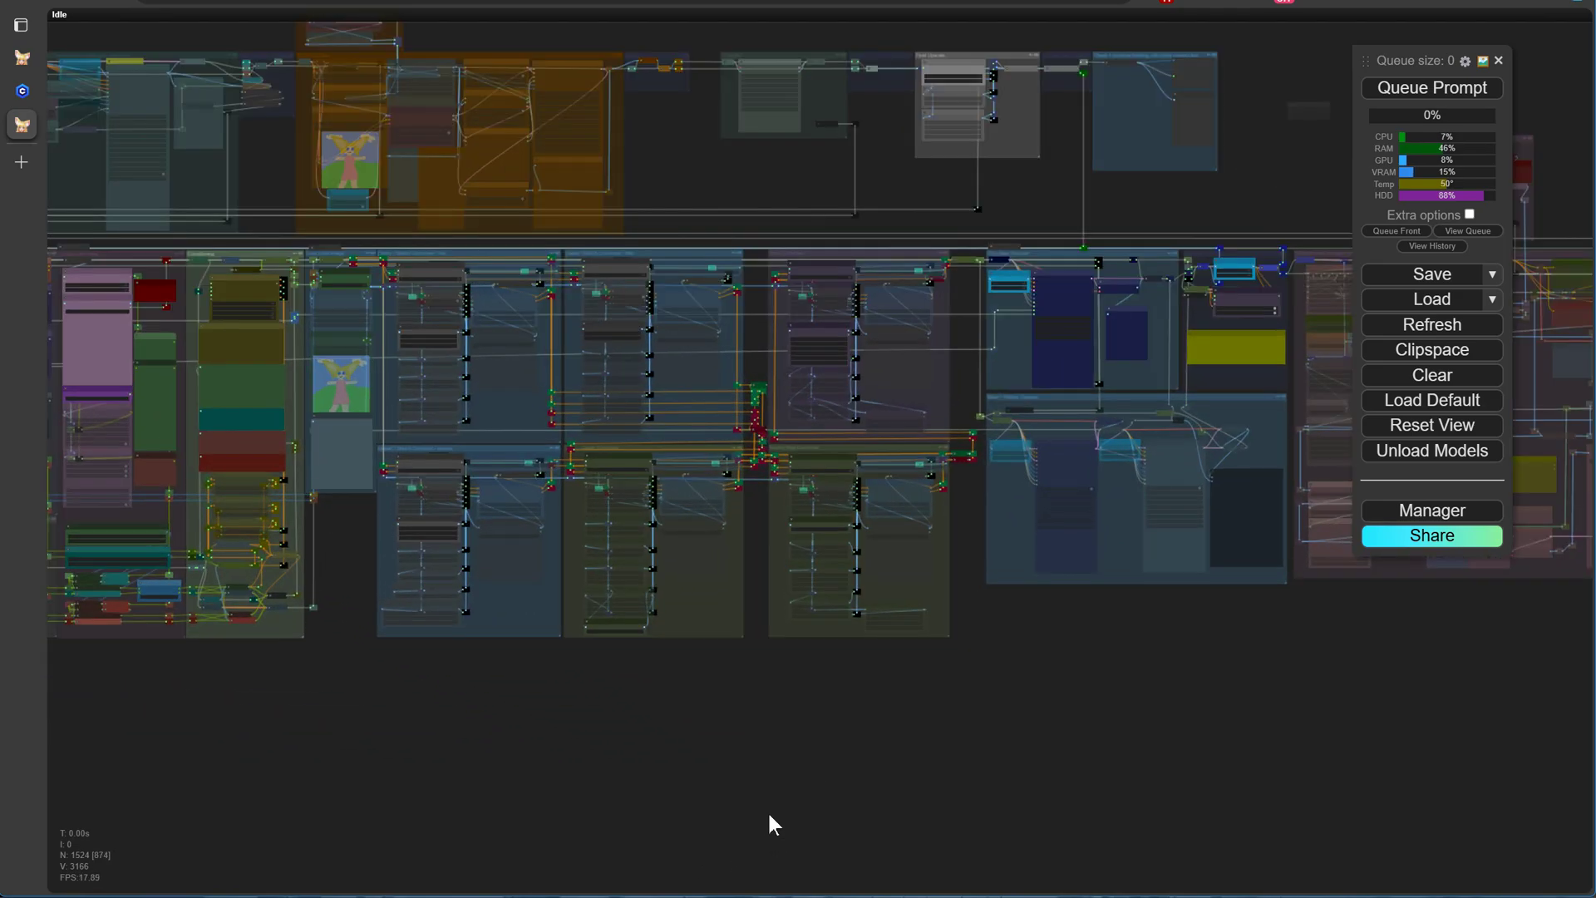
{"action": "scroll", "coordinate": [869, 819], "scroll_direction": "up", "scroll_amount": 4}
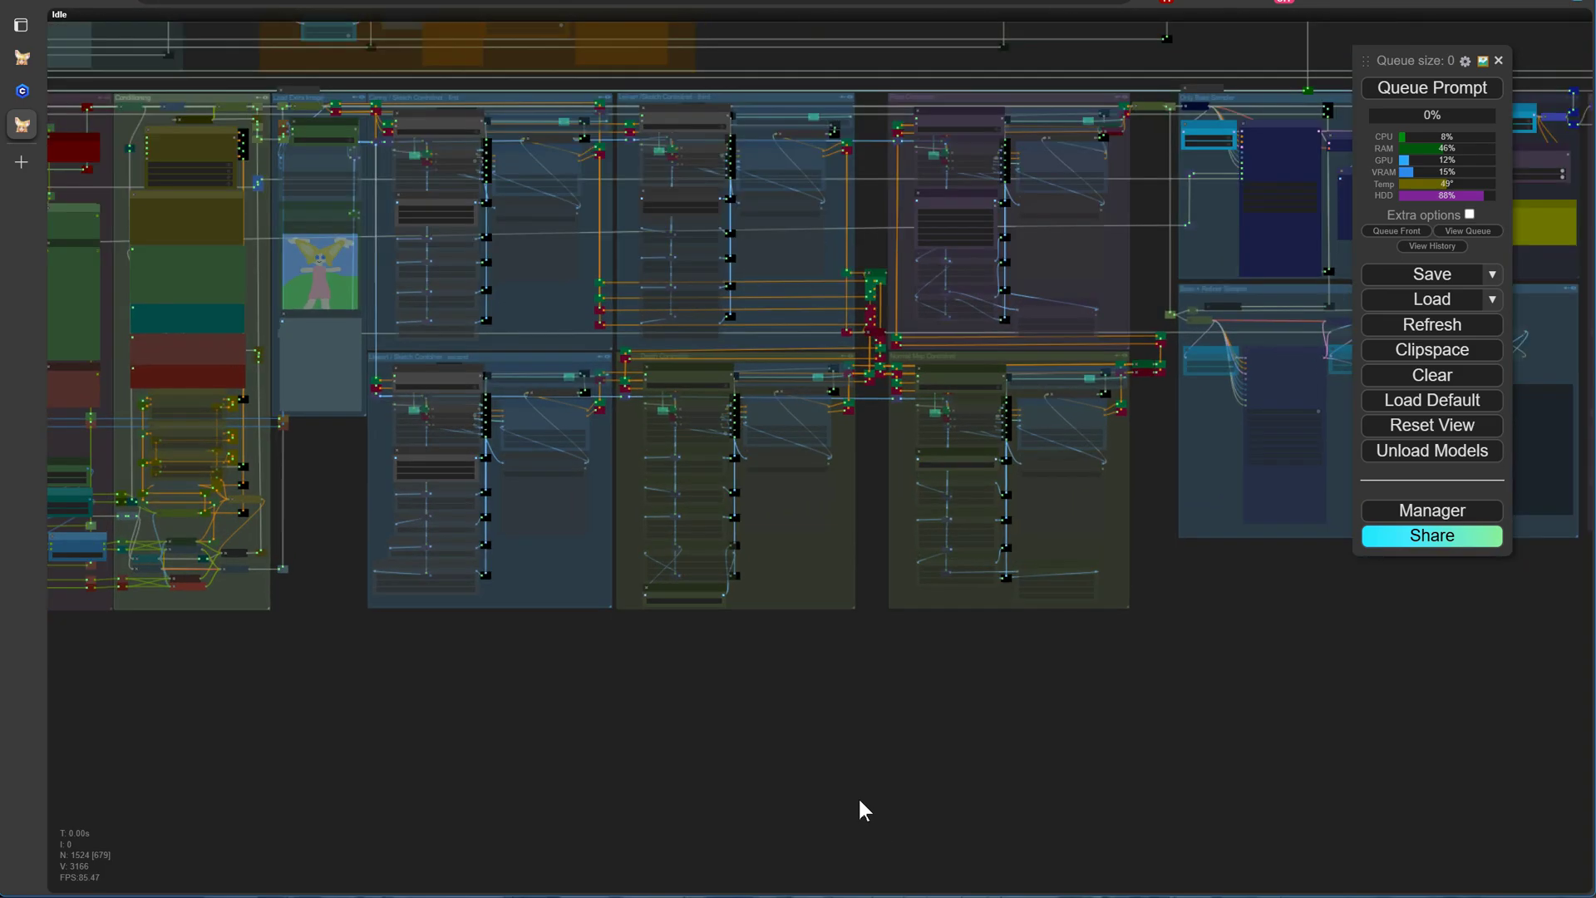
{"action": "left_click_drag", "start_coordinate": [855, 795], "coordinate": [892, 897]}
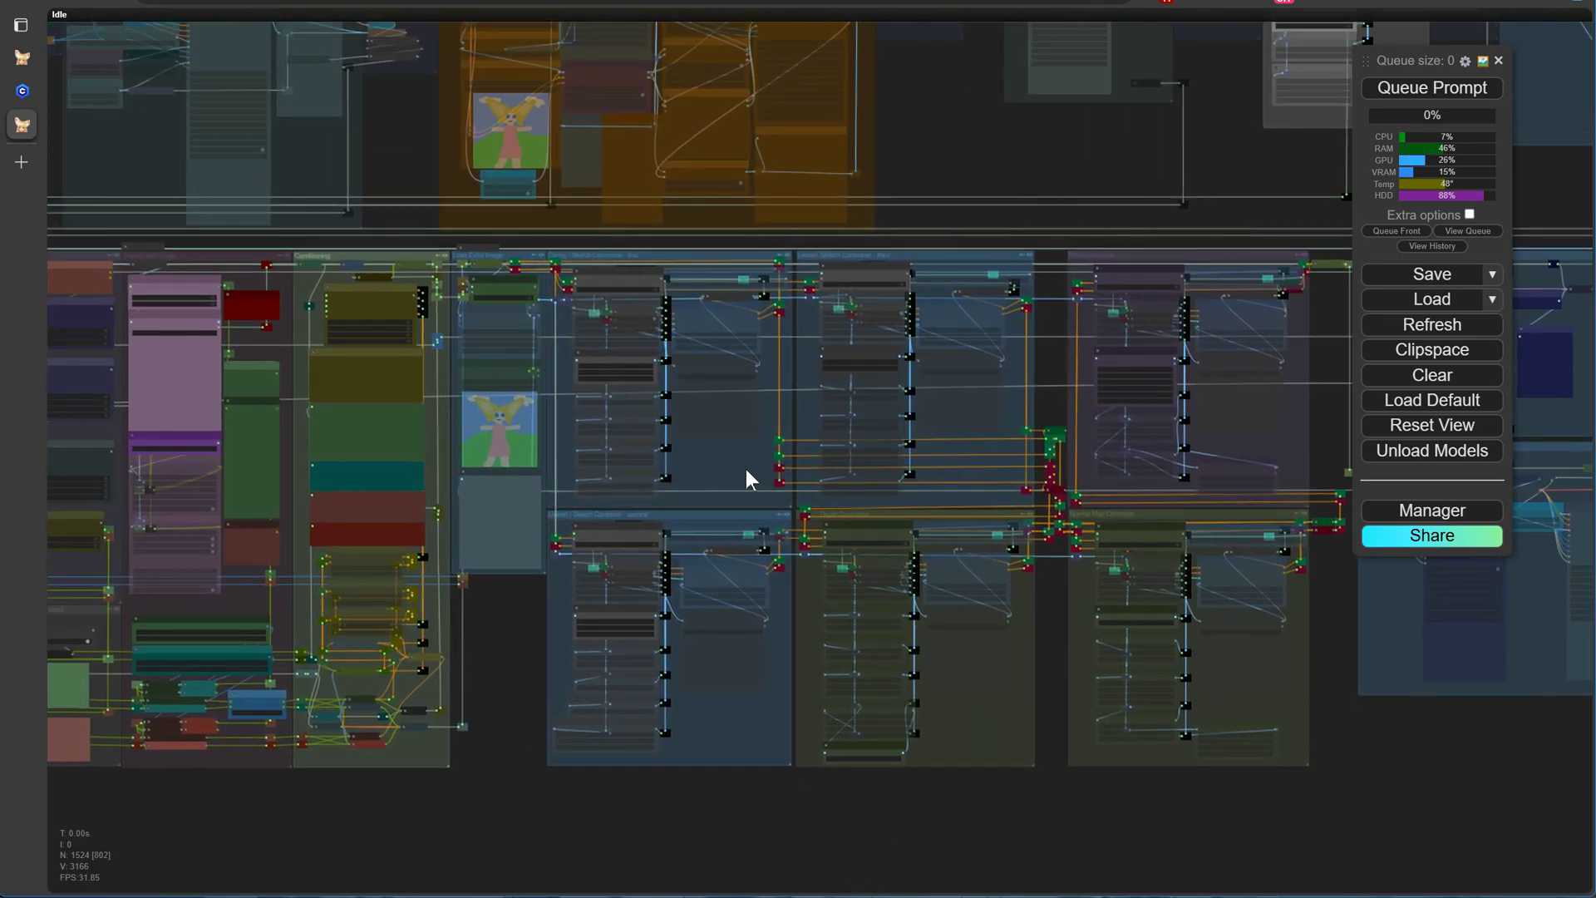
{"action": "scroll", "coordinate": [748, 449], "scroll_direction": "up", "scroll_amount": 7}
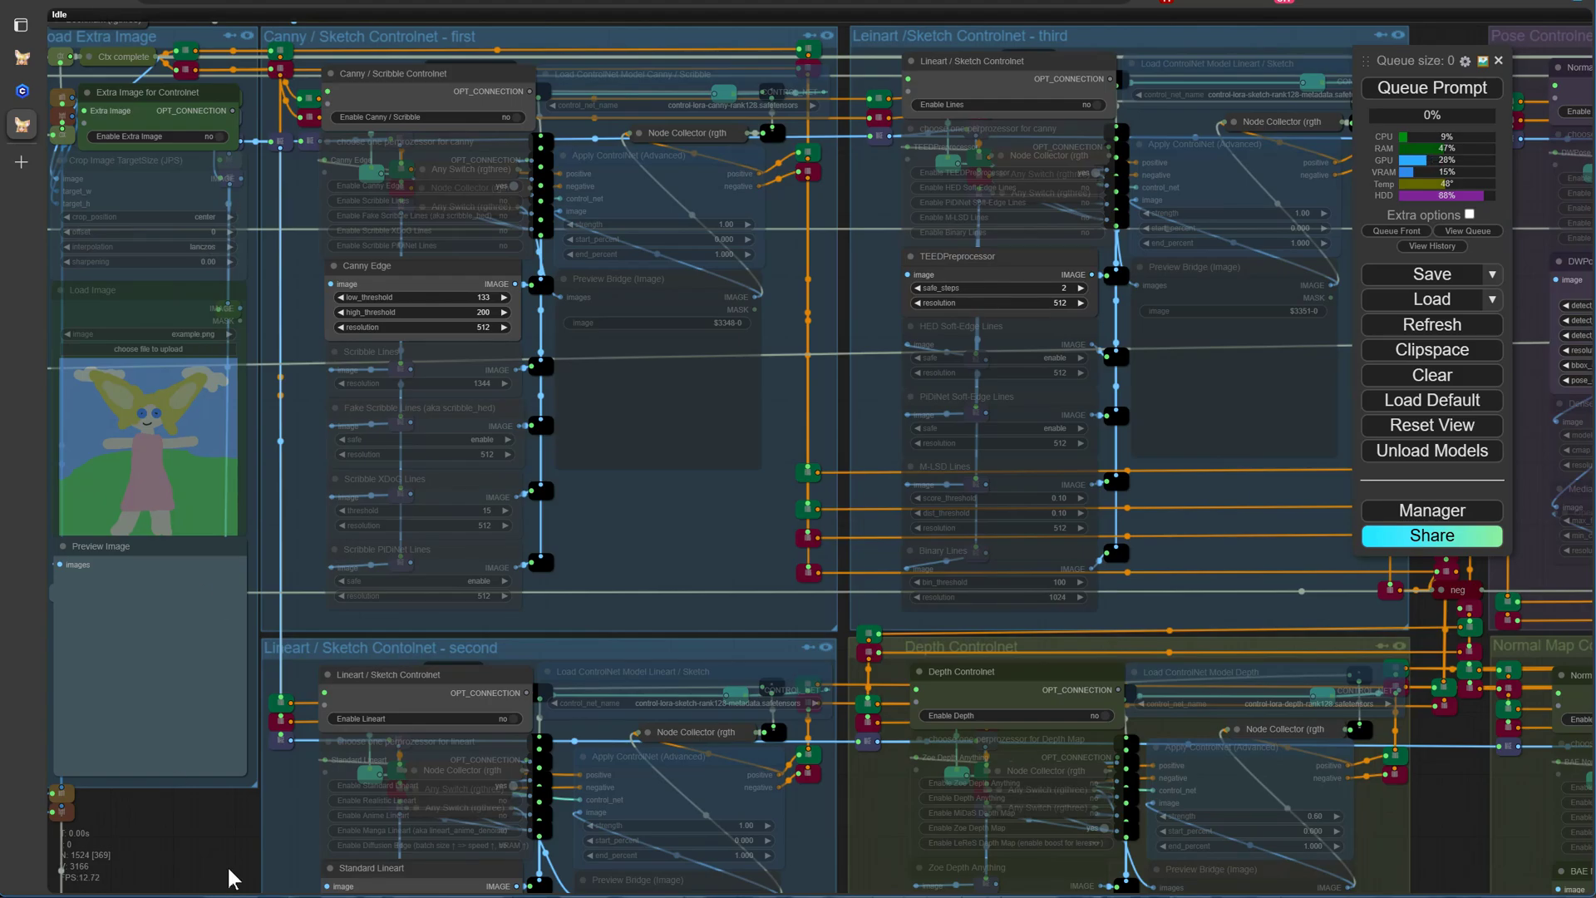
{"action": "scroll", "coordinate": [233, 877], "scroll_direction": "down", "scroll_amount": 5}
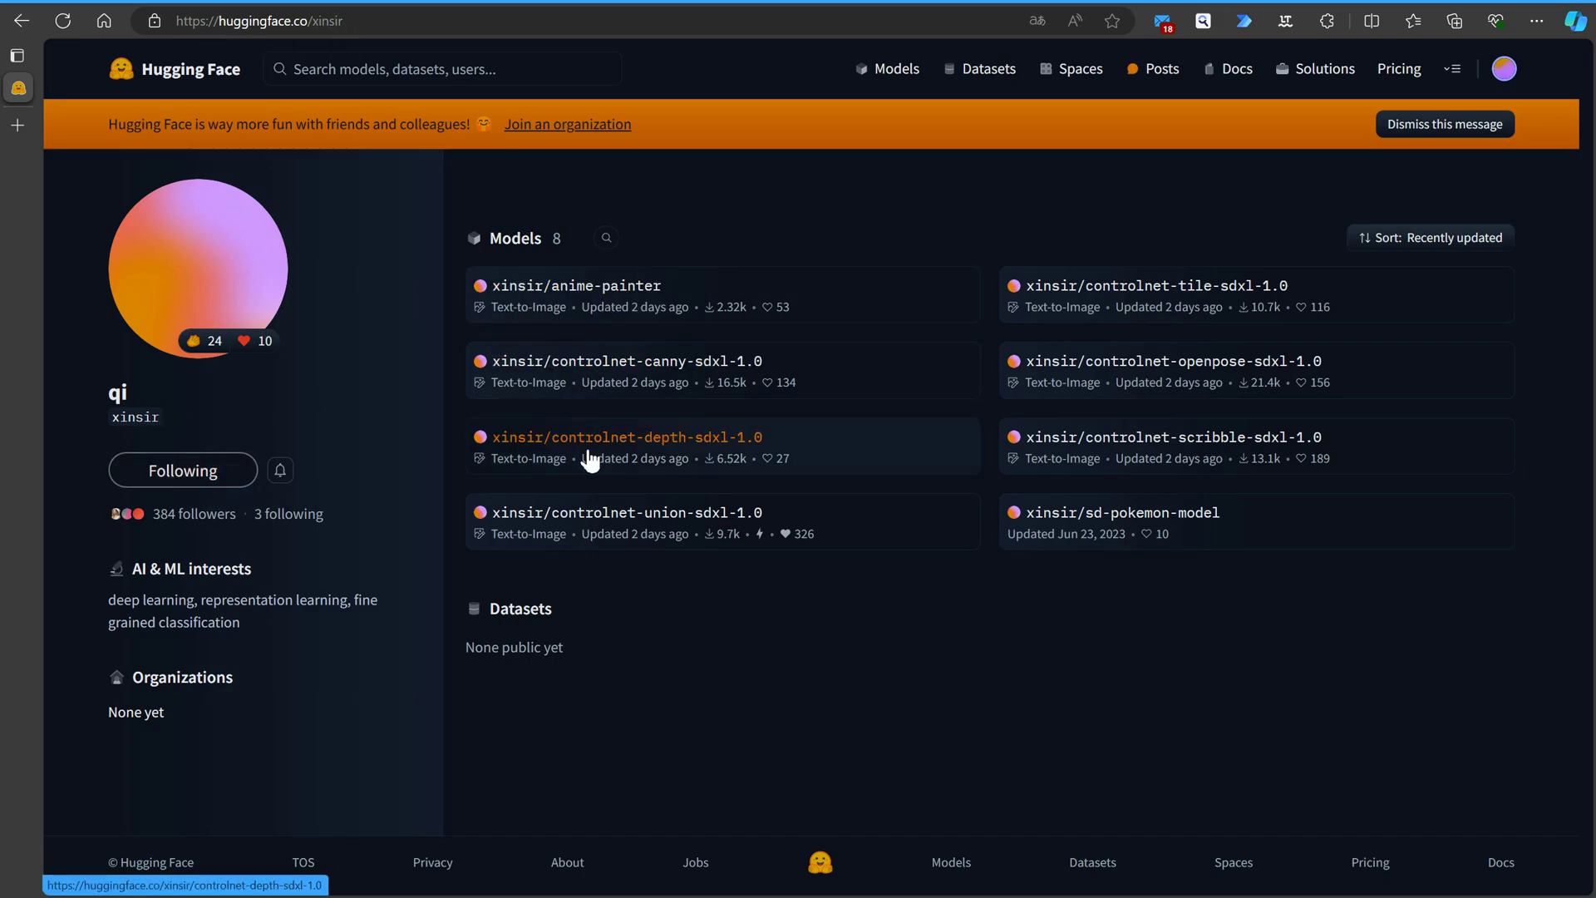
{"action": "left_click", "coordinate": [593, 524]}
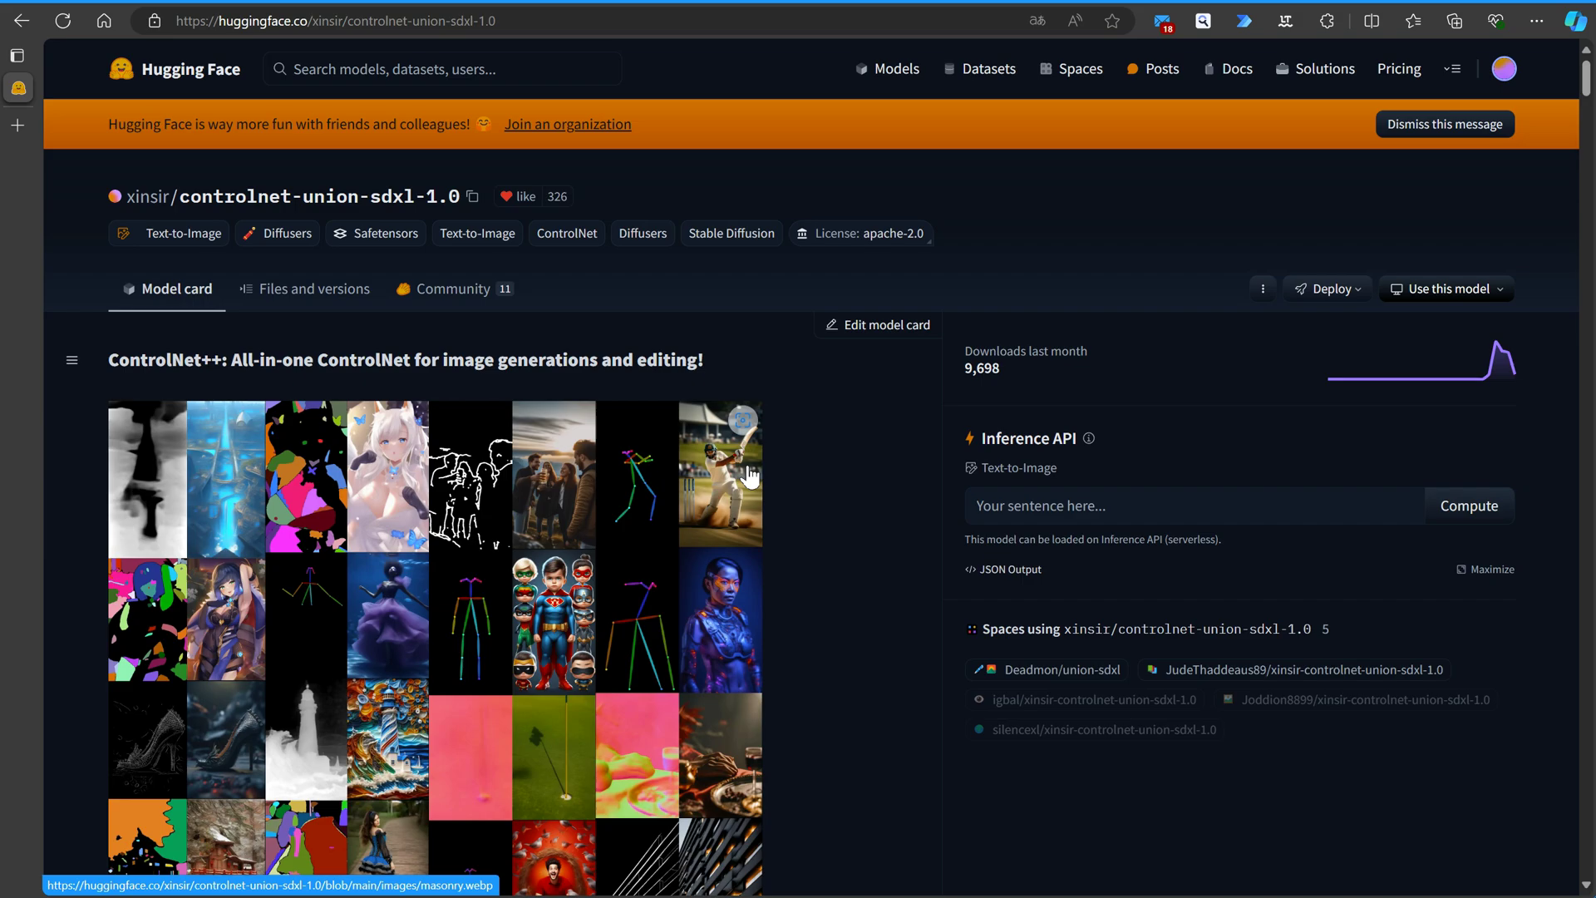
{"action": "scroll", "coordinate": [801, 452], "scroll_direction": "down", "scroll_amount": 3}
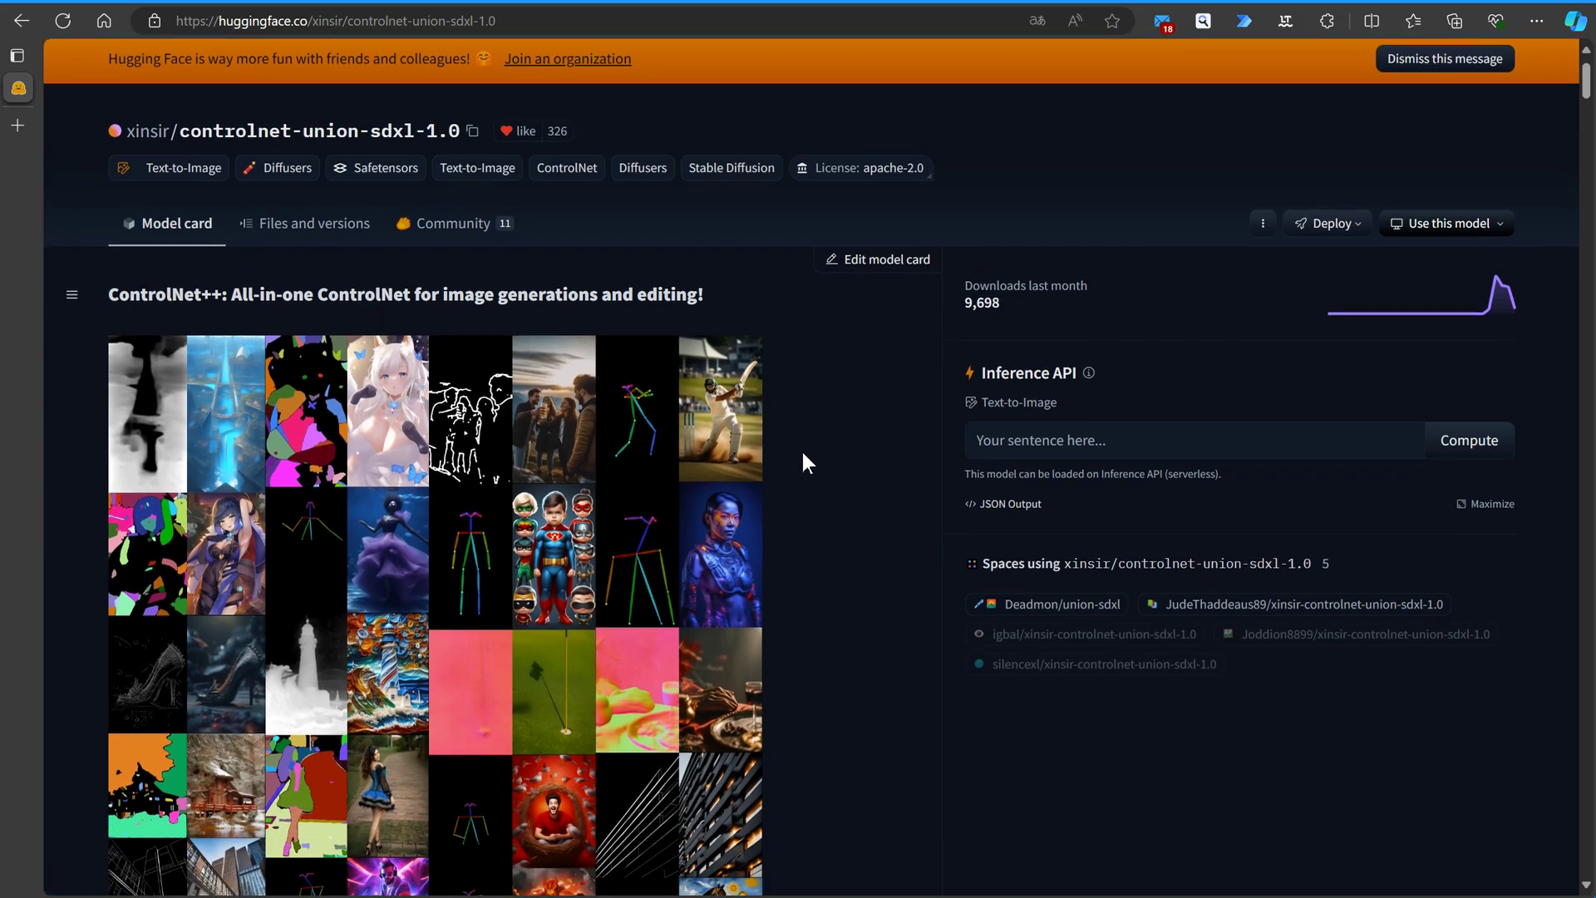
{"action": "scroll", "coordinate": [802, 453], "scroll_direction": "down", "scroll_amount": 9}
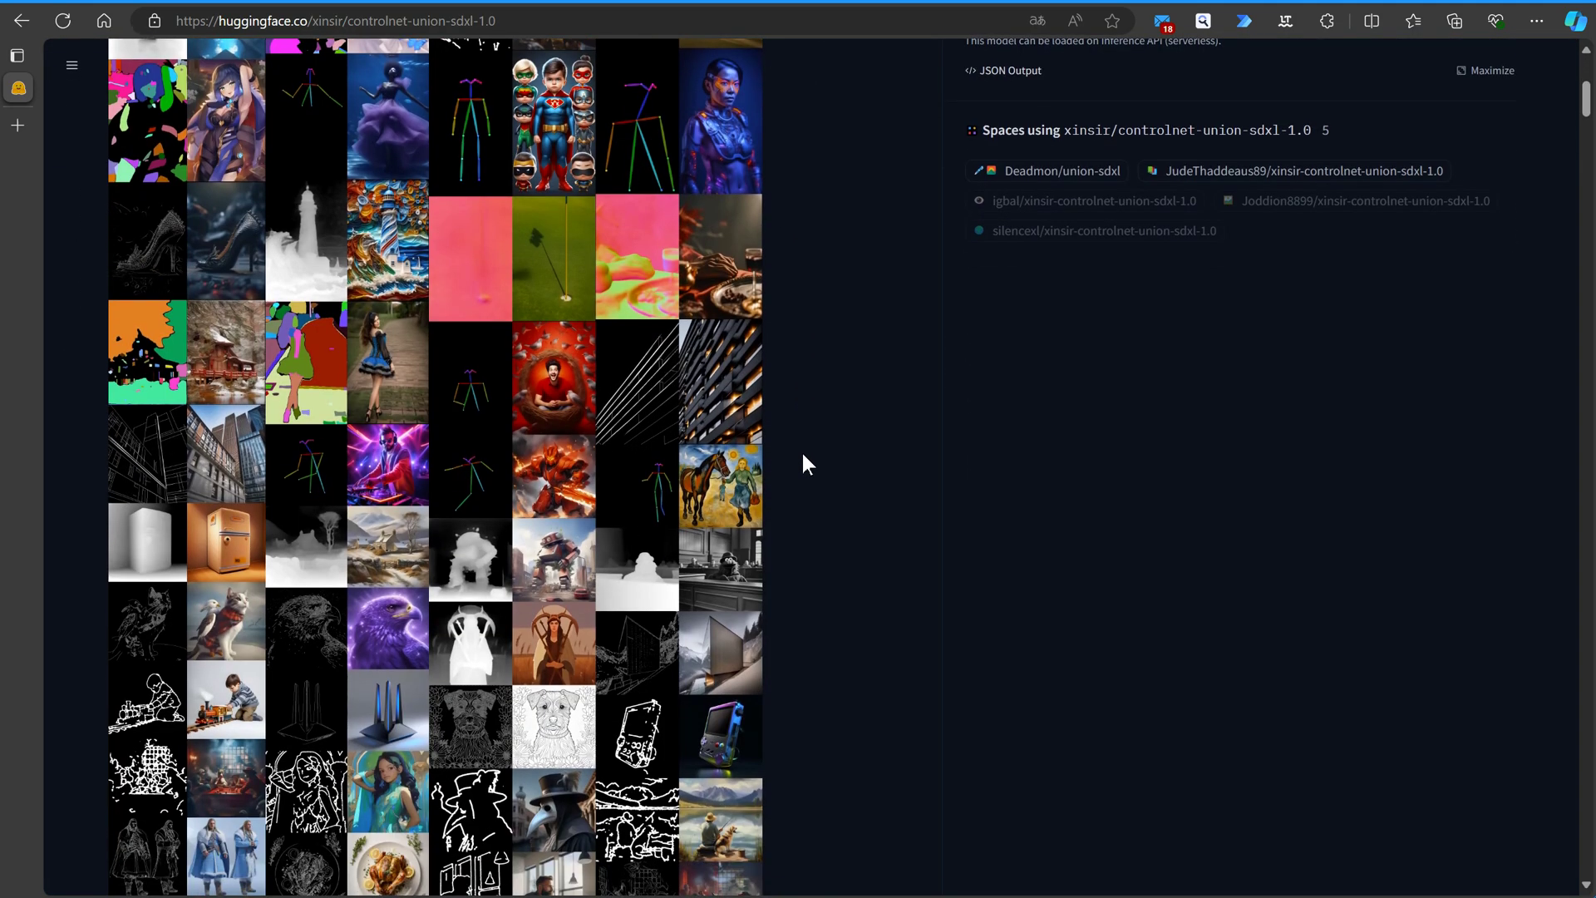
{"action": "scroll", "coordinate": [803, 462], "scroll_direction": "down", "scroll_amount": 8}
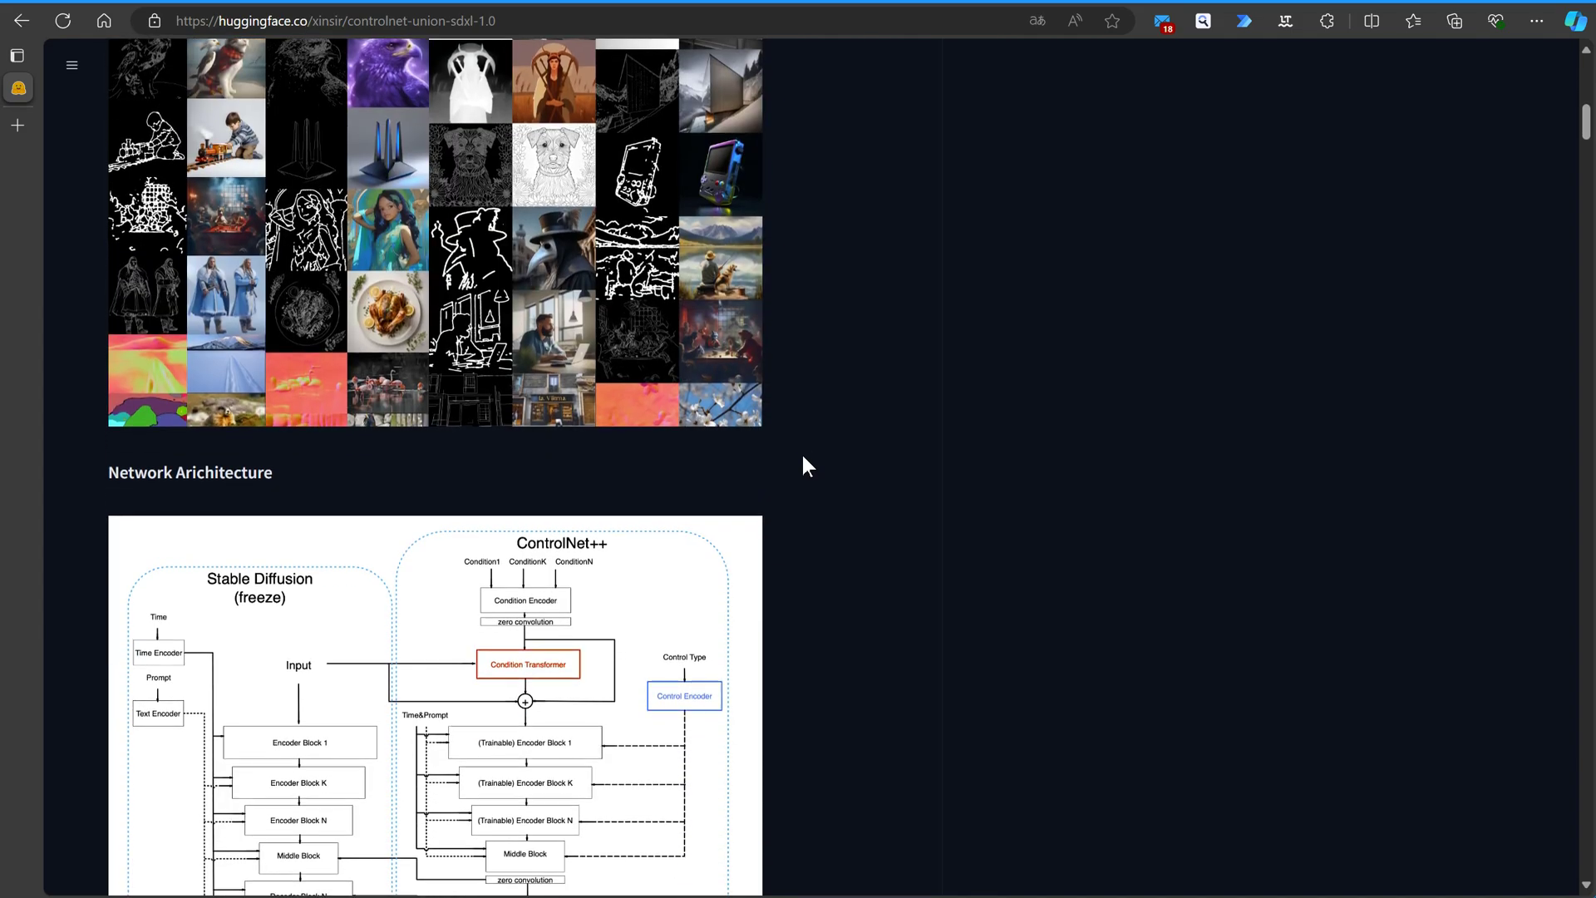
{"action": "scroll", "coordinate": [802, 457], "scroll_direction": "down", "scroll_amount": 7}
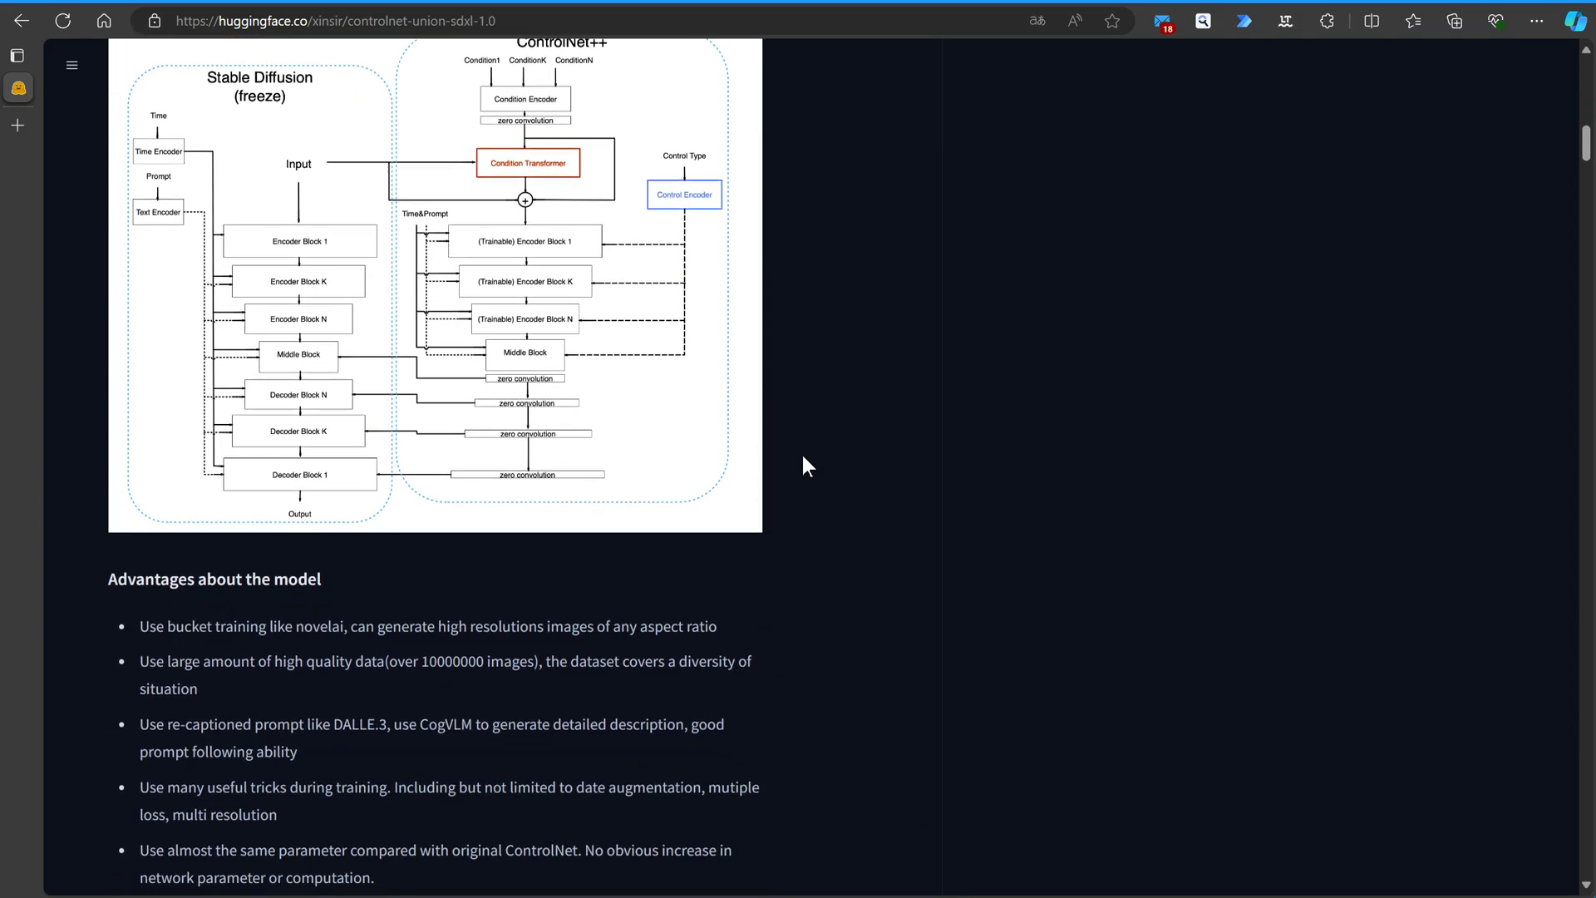
{"action": "scroll", "coordinate": [804, 457], "scroll_direction": "down", "scroll_amount": 8}
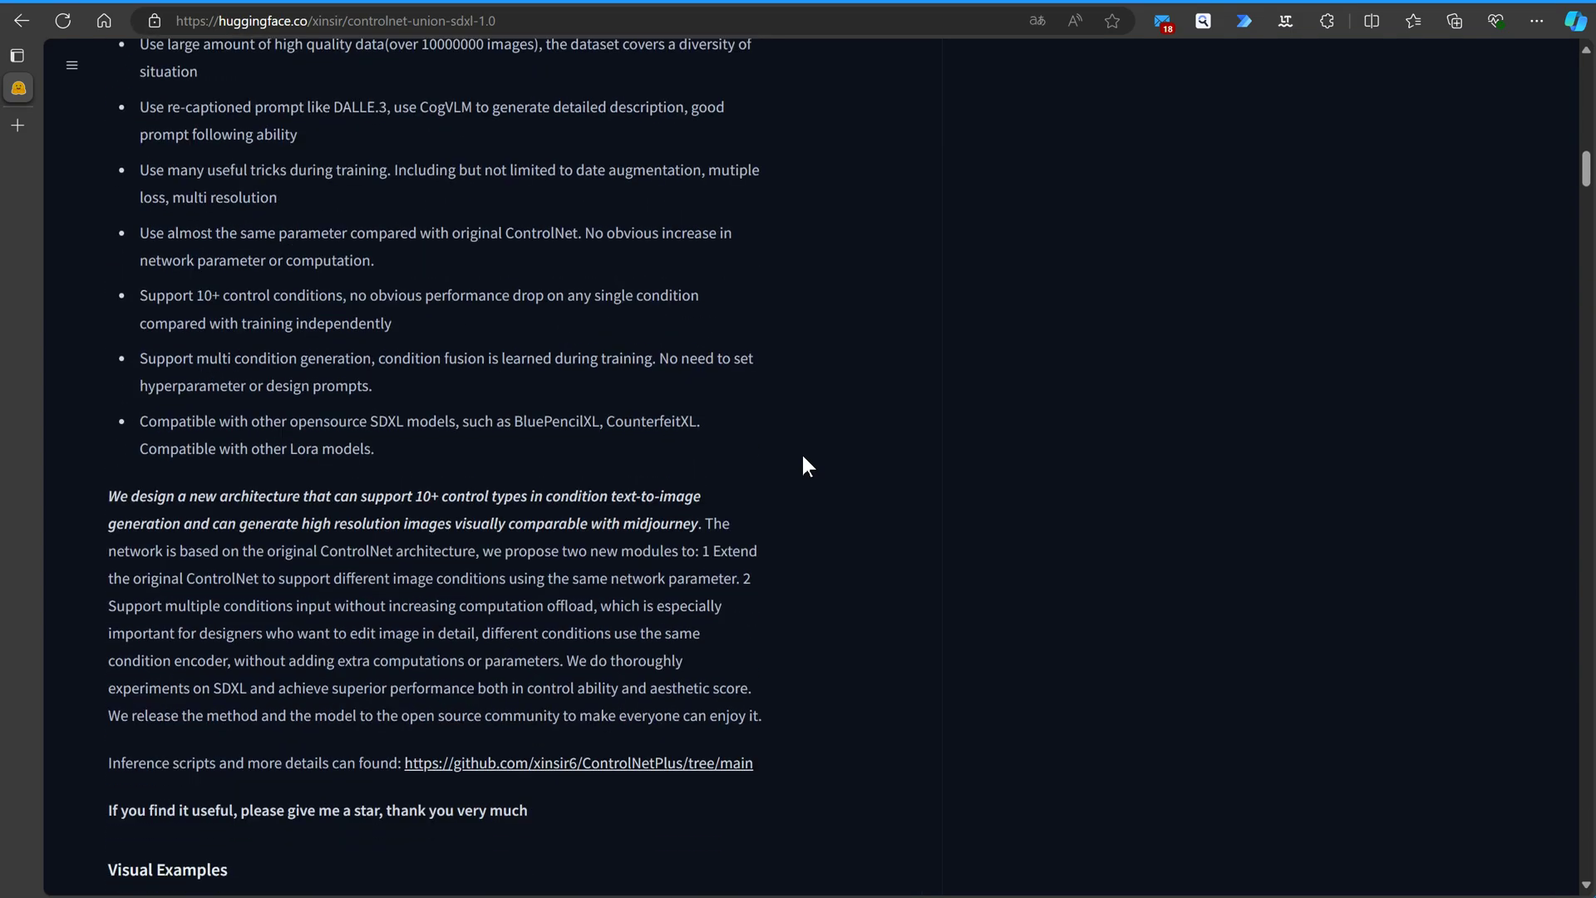
{"action": "scroll", "coordinate": [803, 457], "scroll_direction": "down", "scroll_amount": 5}
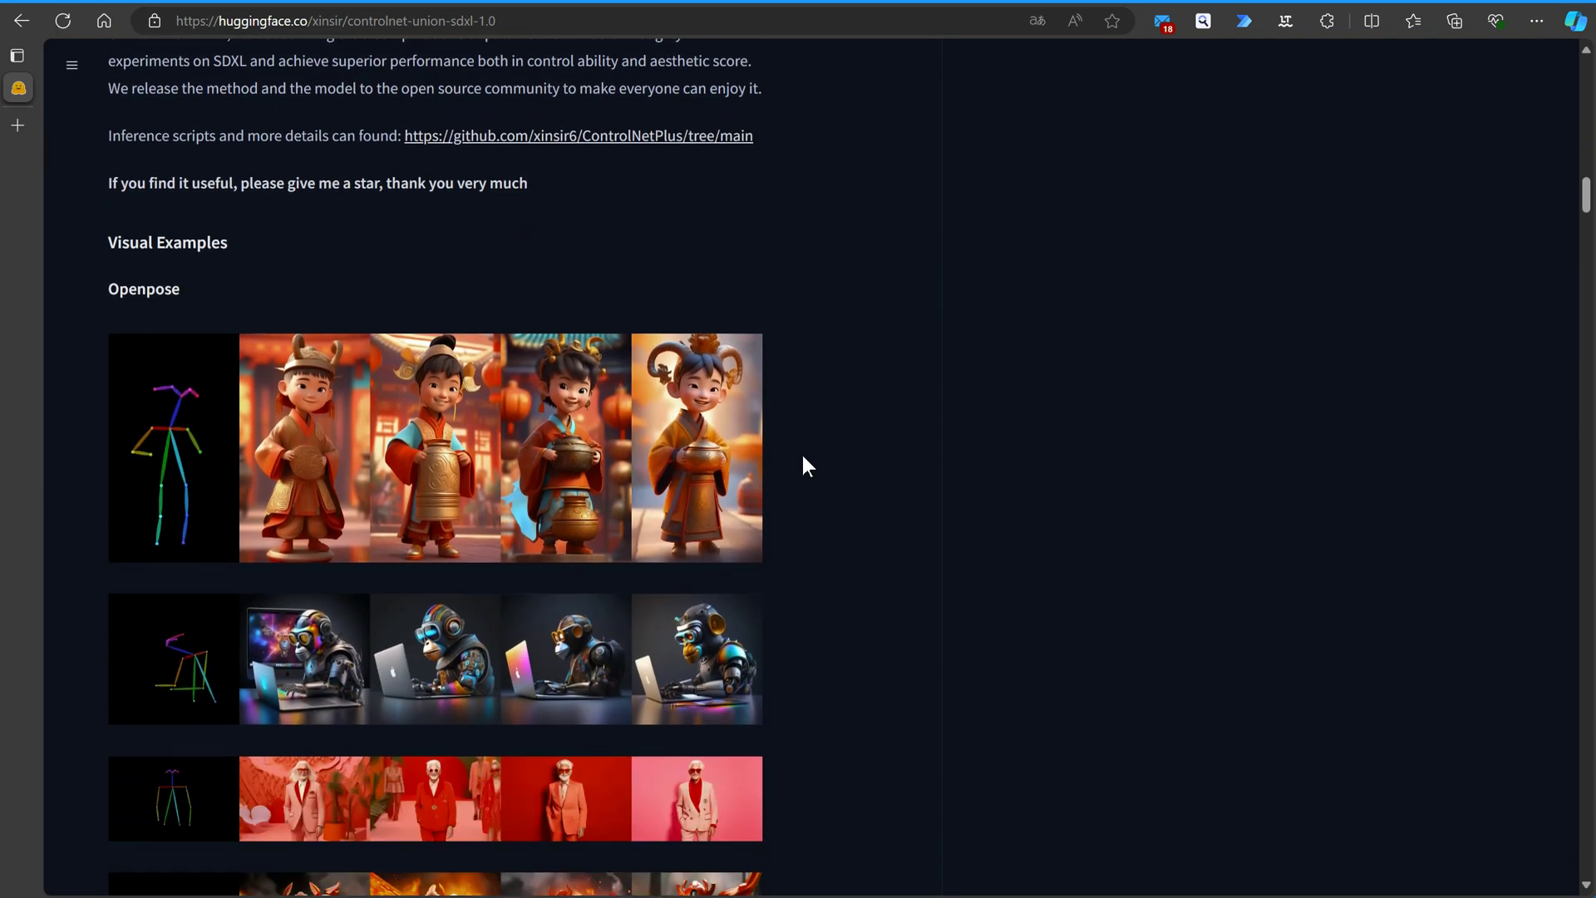
{"action": "scroll", "coordinate": [803, 456], "scroll_direction": "down", "scroll_amount": 7}
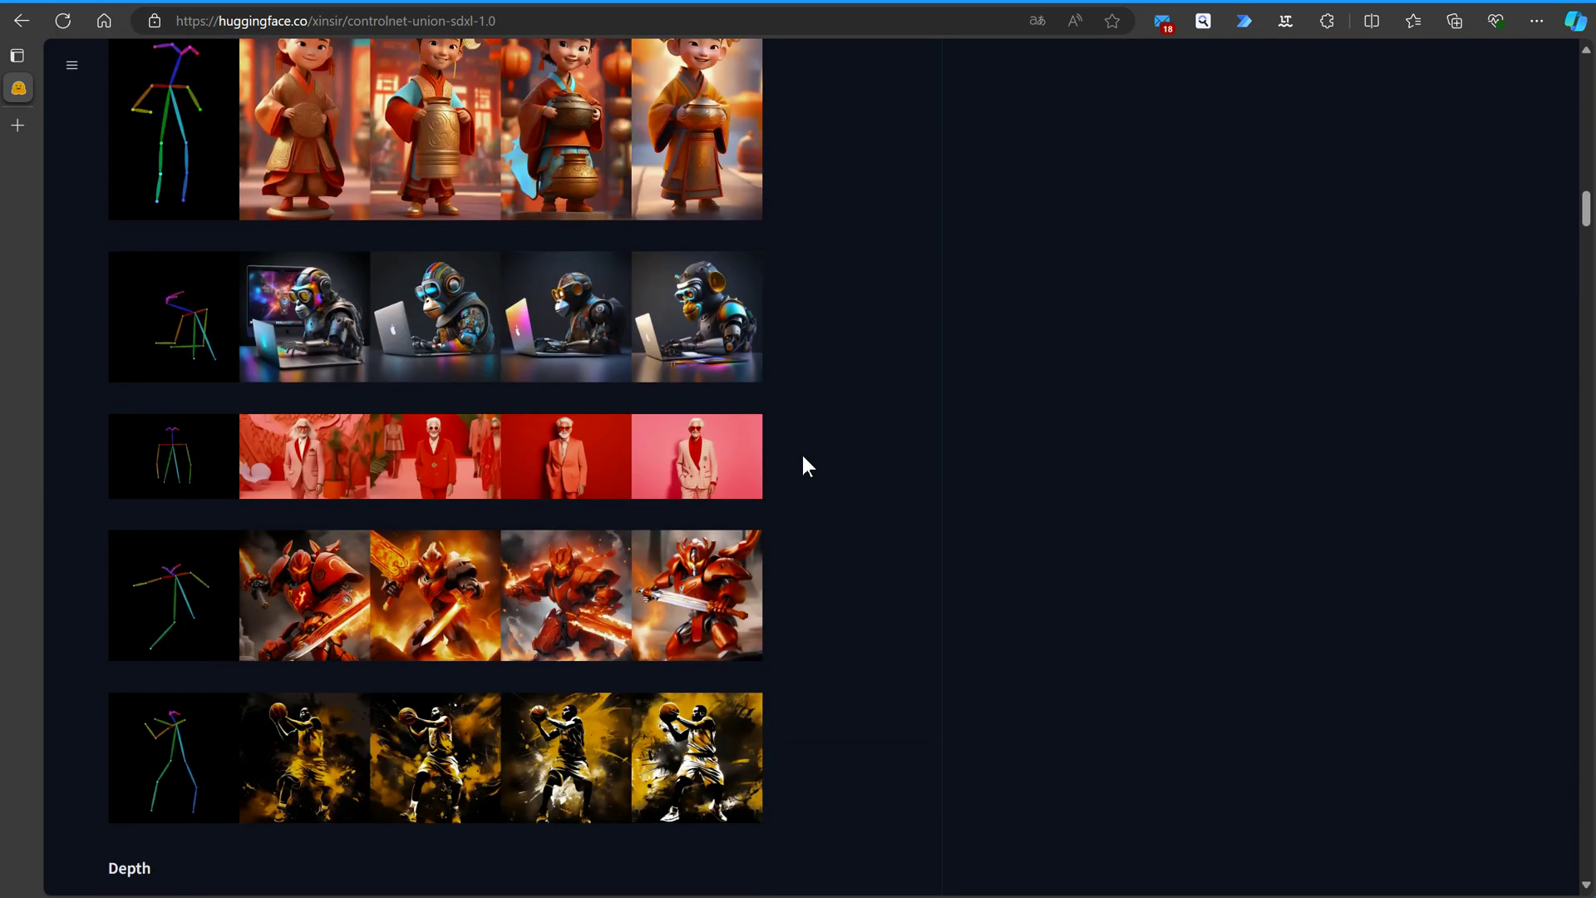
{"action": "scroll", "coordinate": [803, 458], "scroll_direction": "down", "scroll_amount": 5}
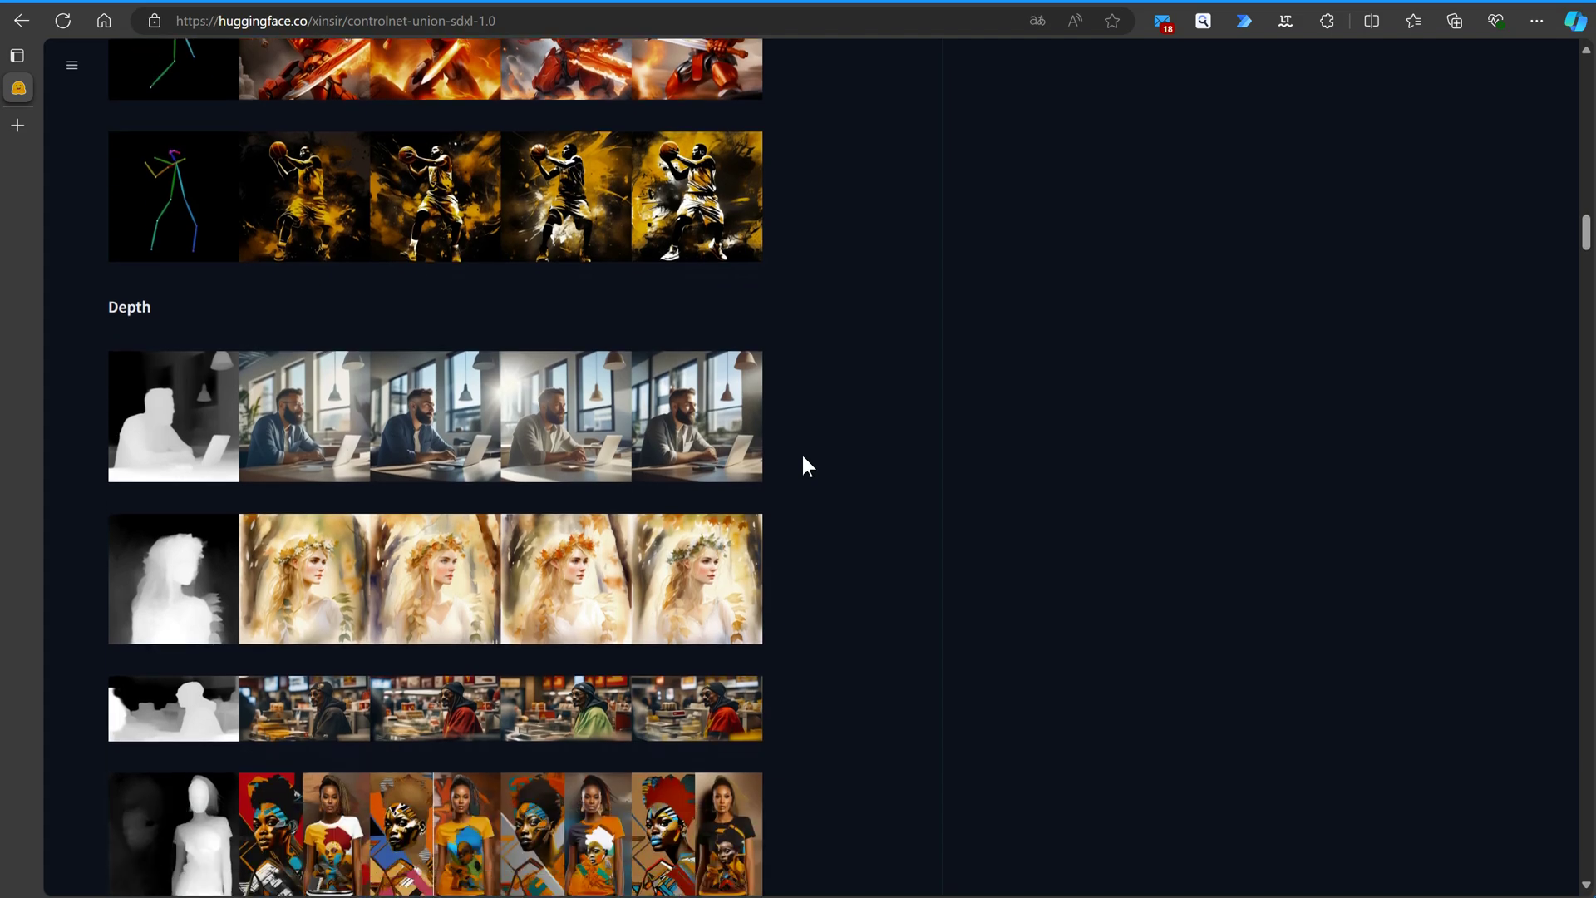
{"action": "scroll", "coordinate": [803, 457], "scroll_direction": "down", "scroll_amount": 6}
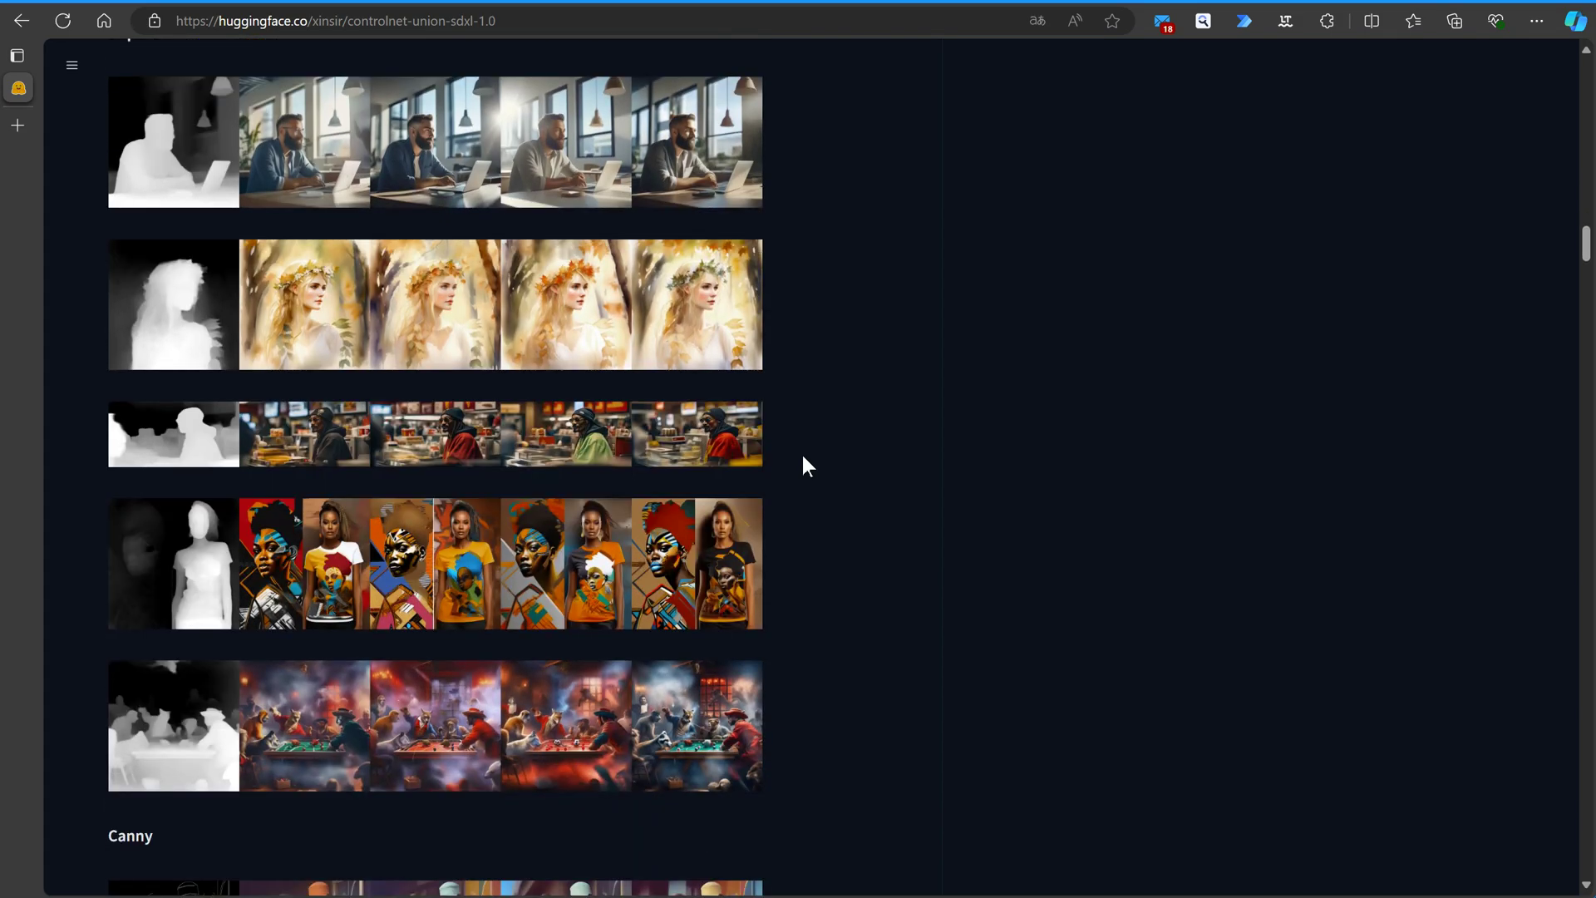
{"action": "scroll", "coordinate": [803, 458], "scroll_direction": "down", "scroll_amount": 8}
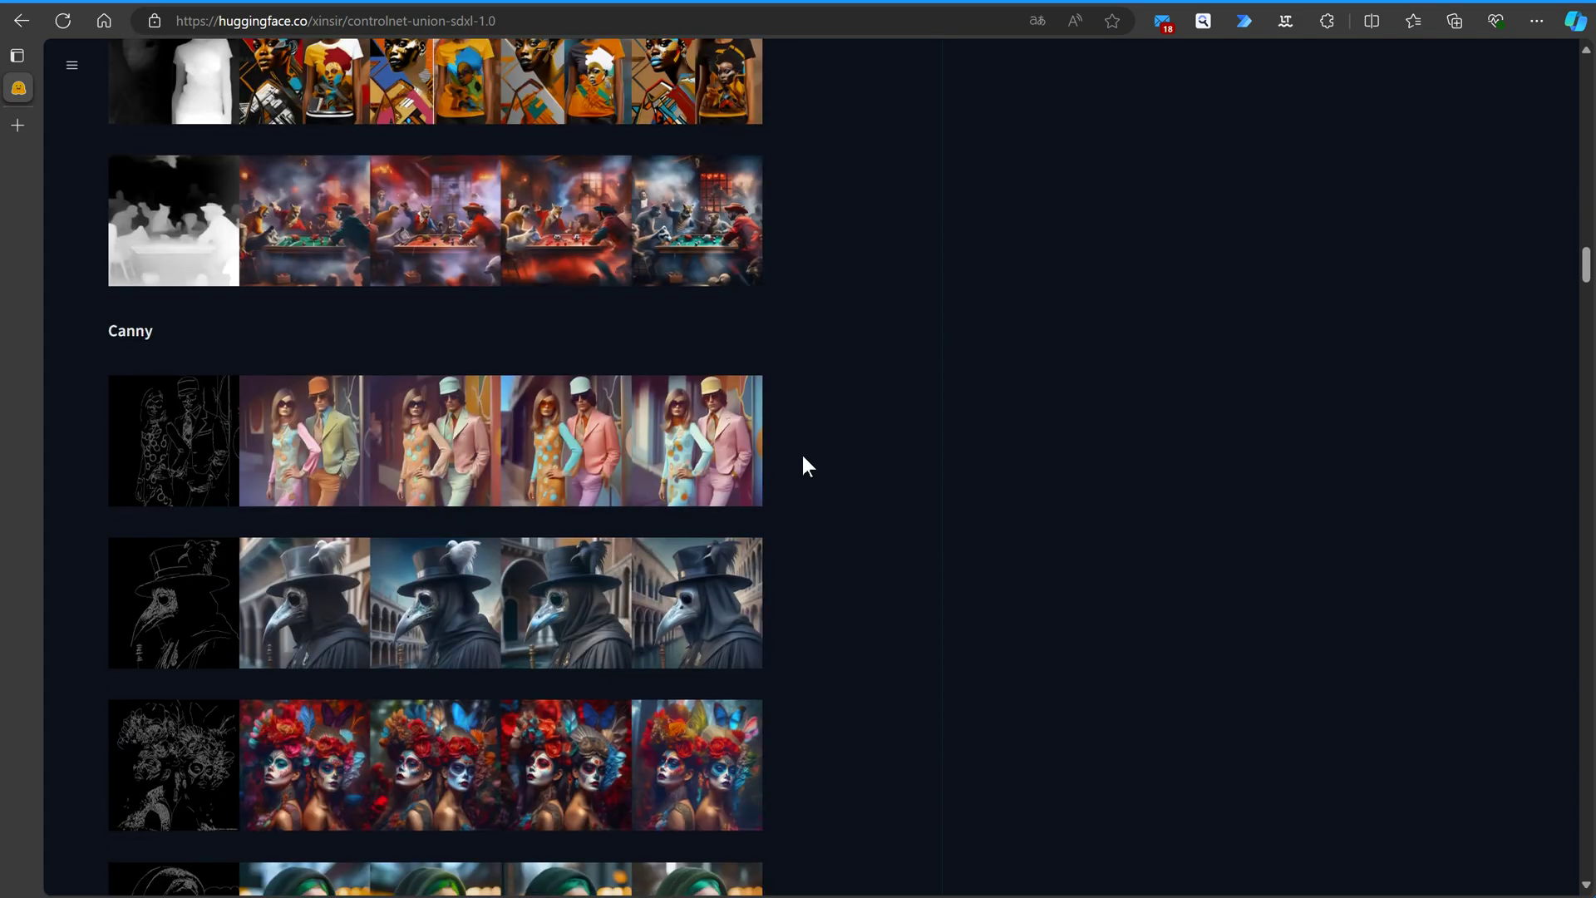
{"action": "scroll", "coordinate": [803, 458], "scroll_direction": "down", "scroll_amount": 5}
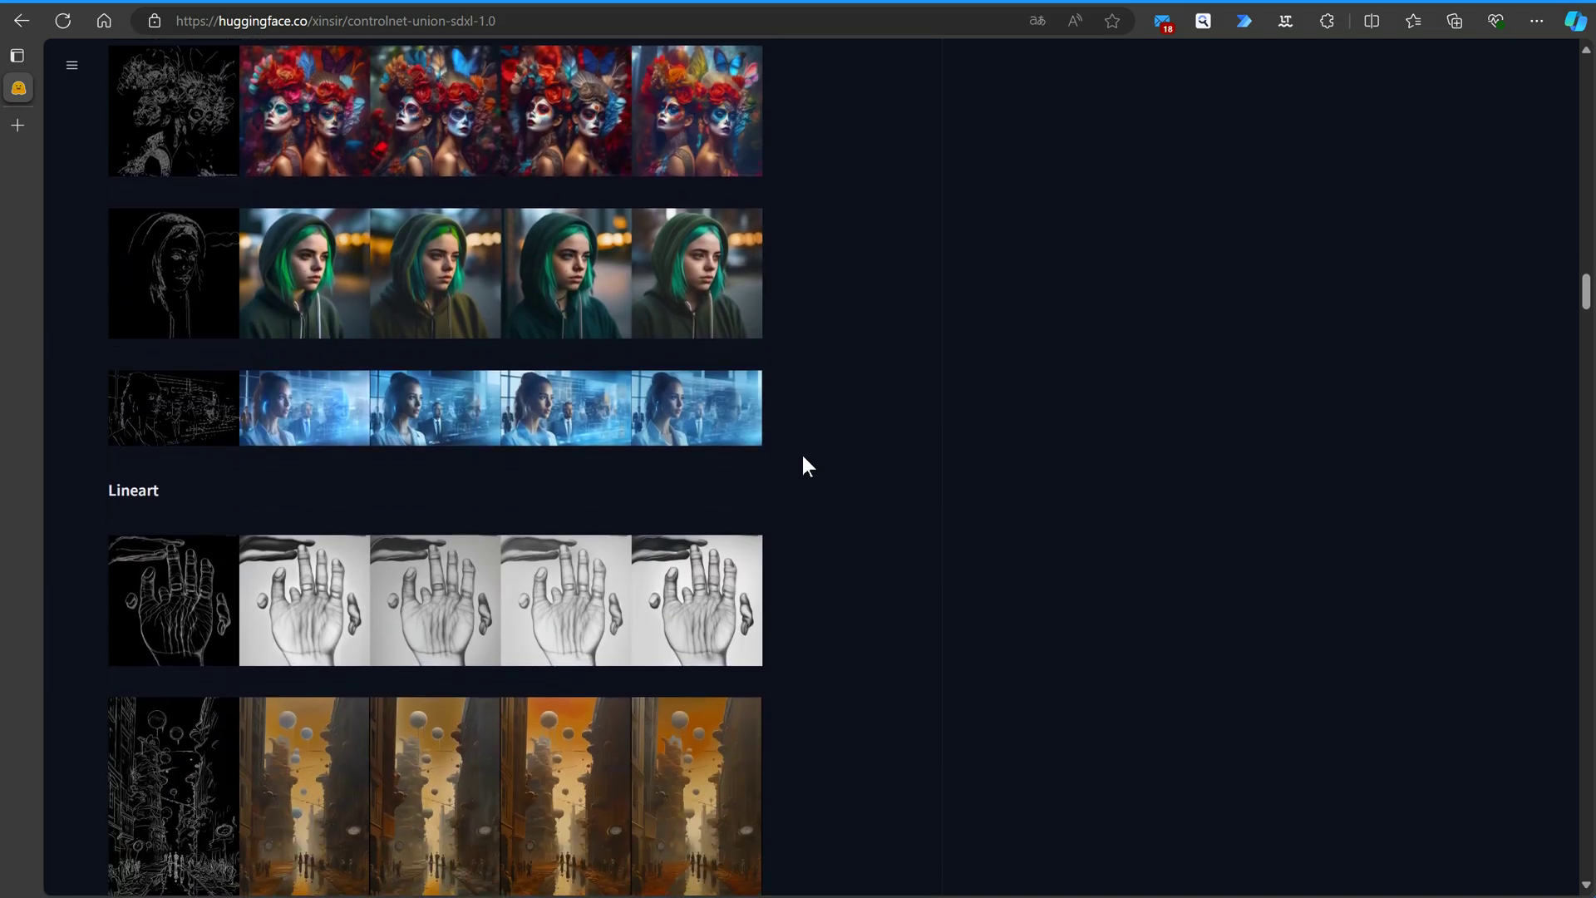
{"action": "scroll", "coordinate": [796, 459], "scroll_direction": "down", "scroll_amount": 8}
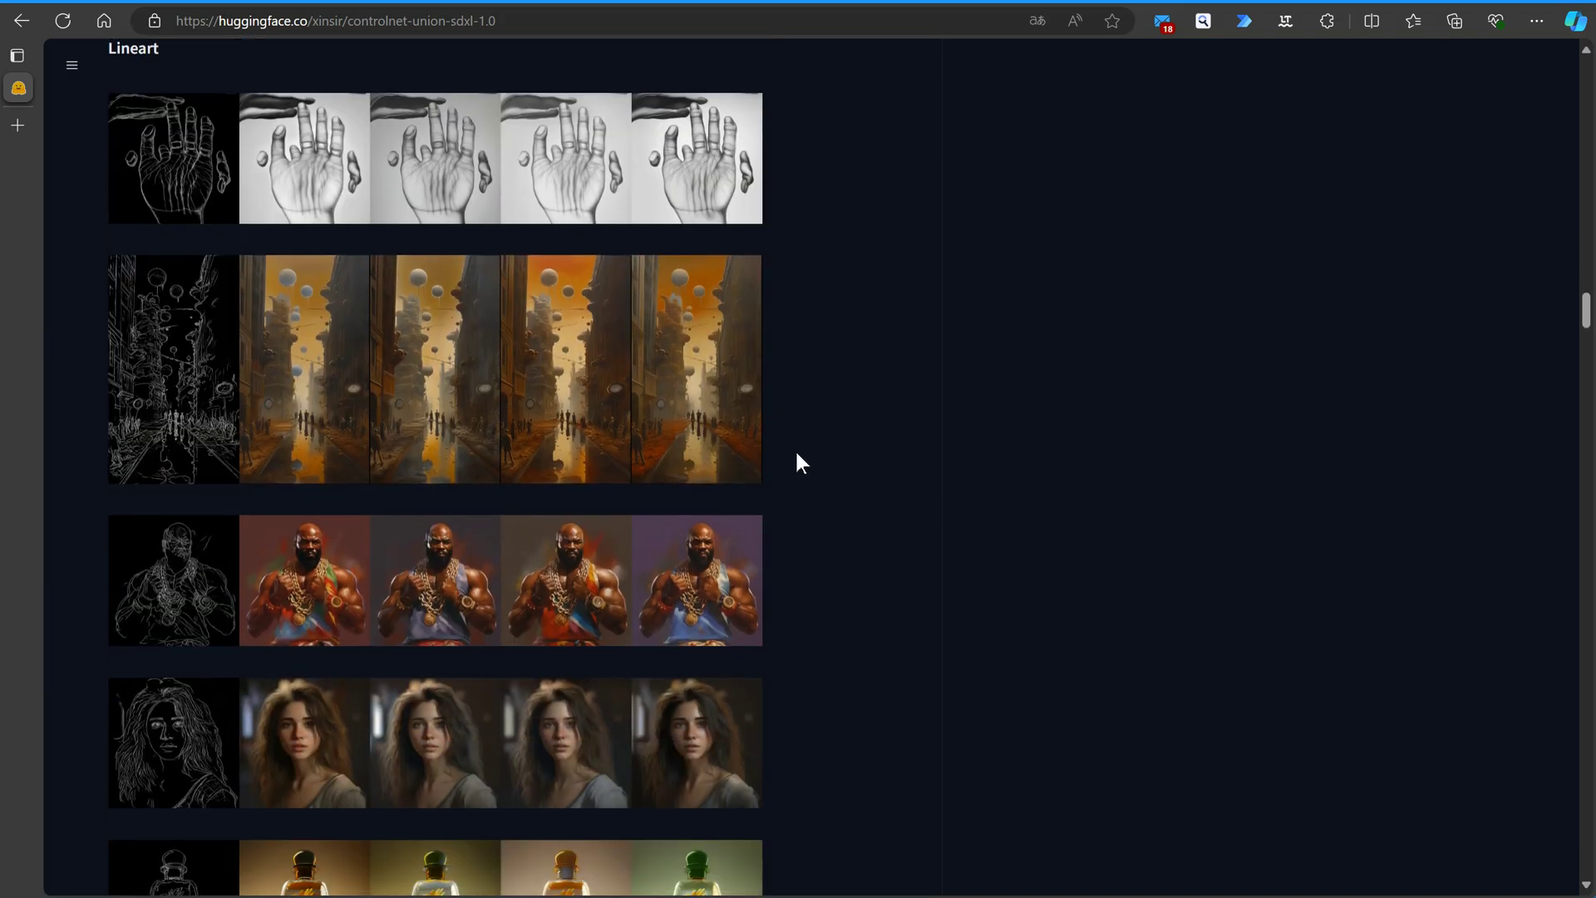
{"action": "scroll", "coordinate": [797, 457], "scroll_direction": "down", "scroll_amount": 8}
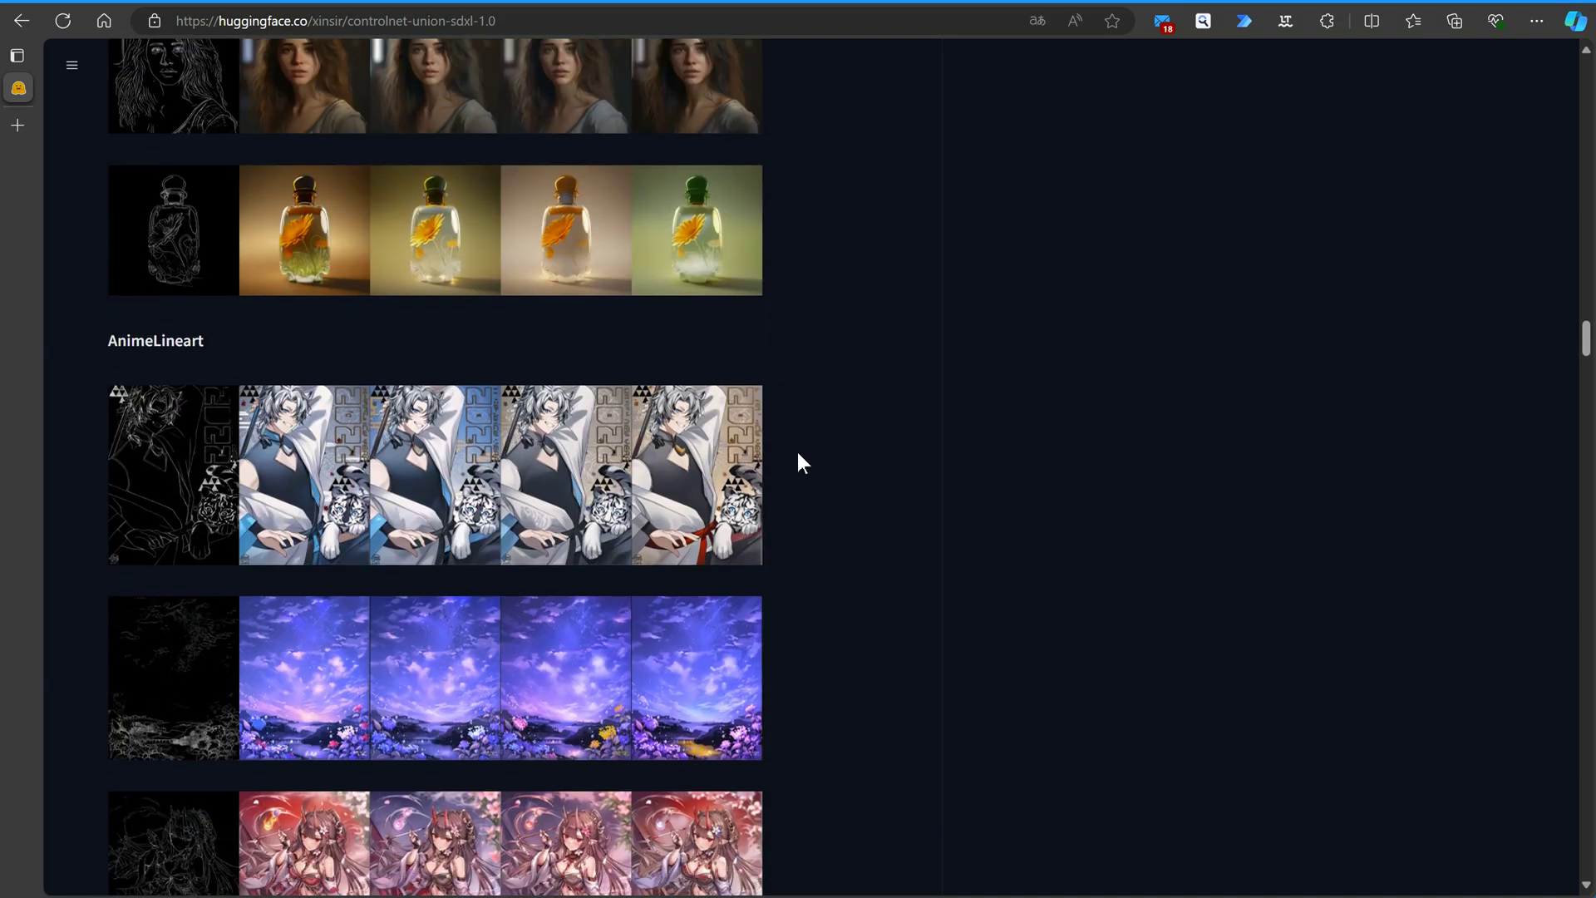
{"action": "scroll", "coordinate": [800, 459], "scroll_direction": "down", "scroll_amount": 9}
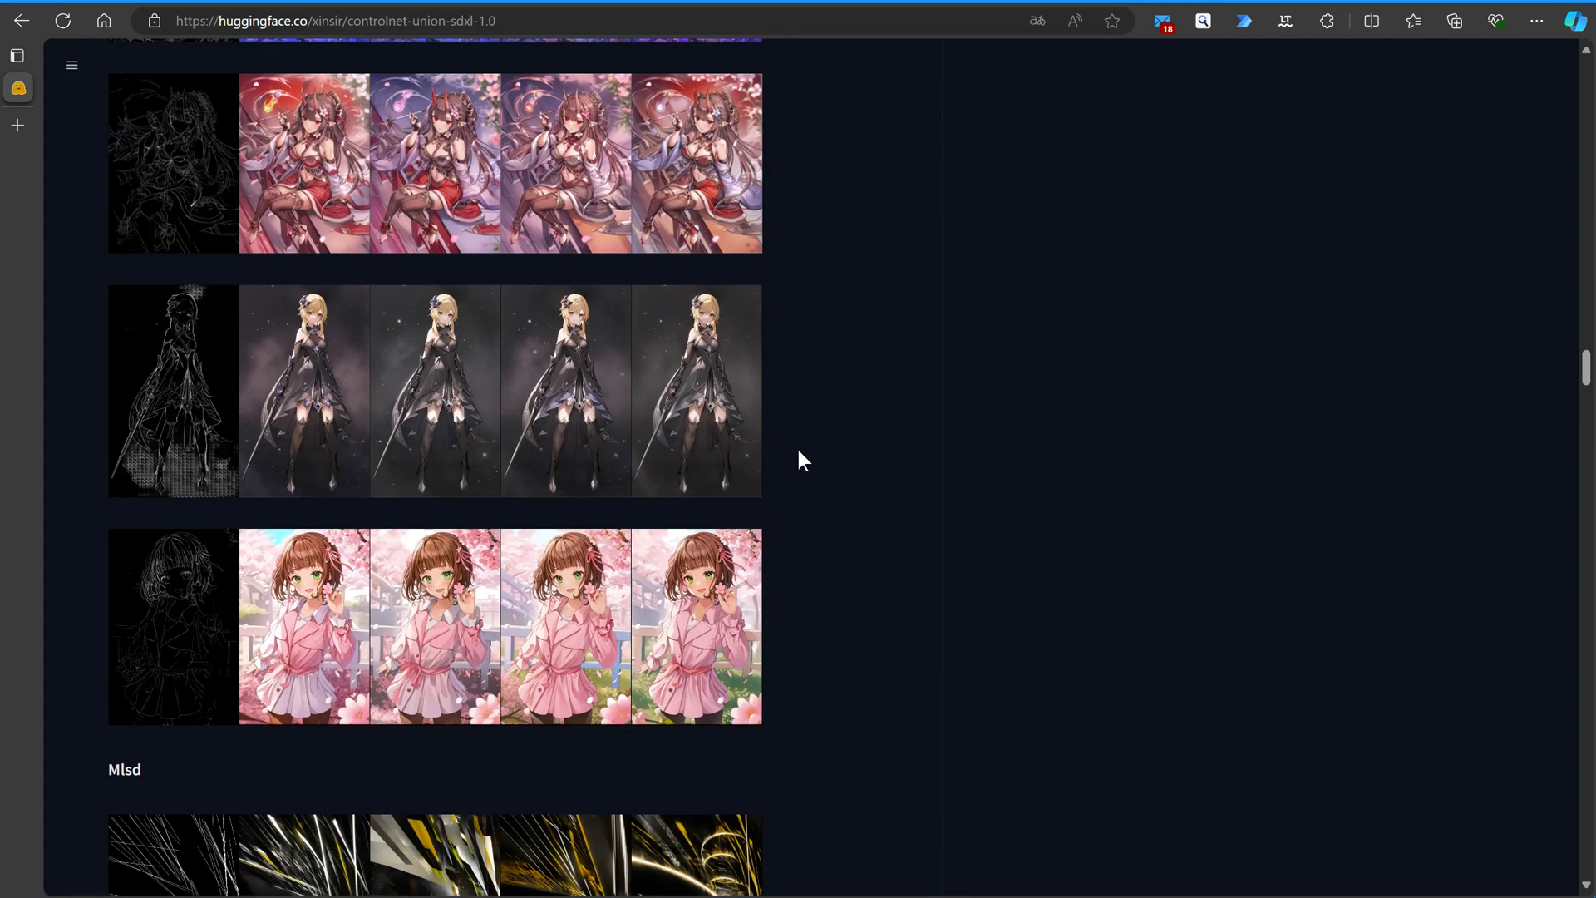
{"action": "scroll", "coordinate": [801, 462], "scroll_direction": "down", "scroll_amount": 9}
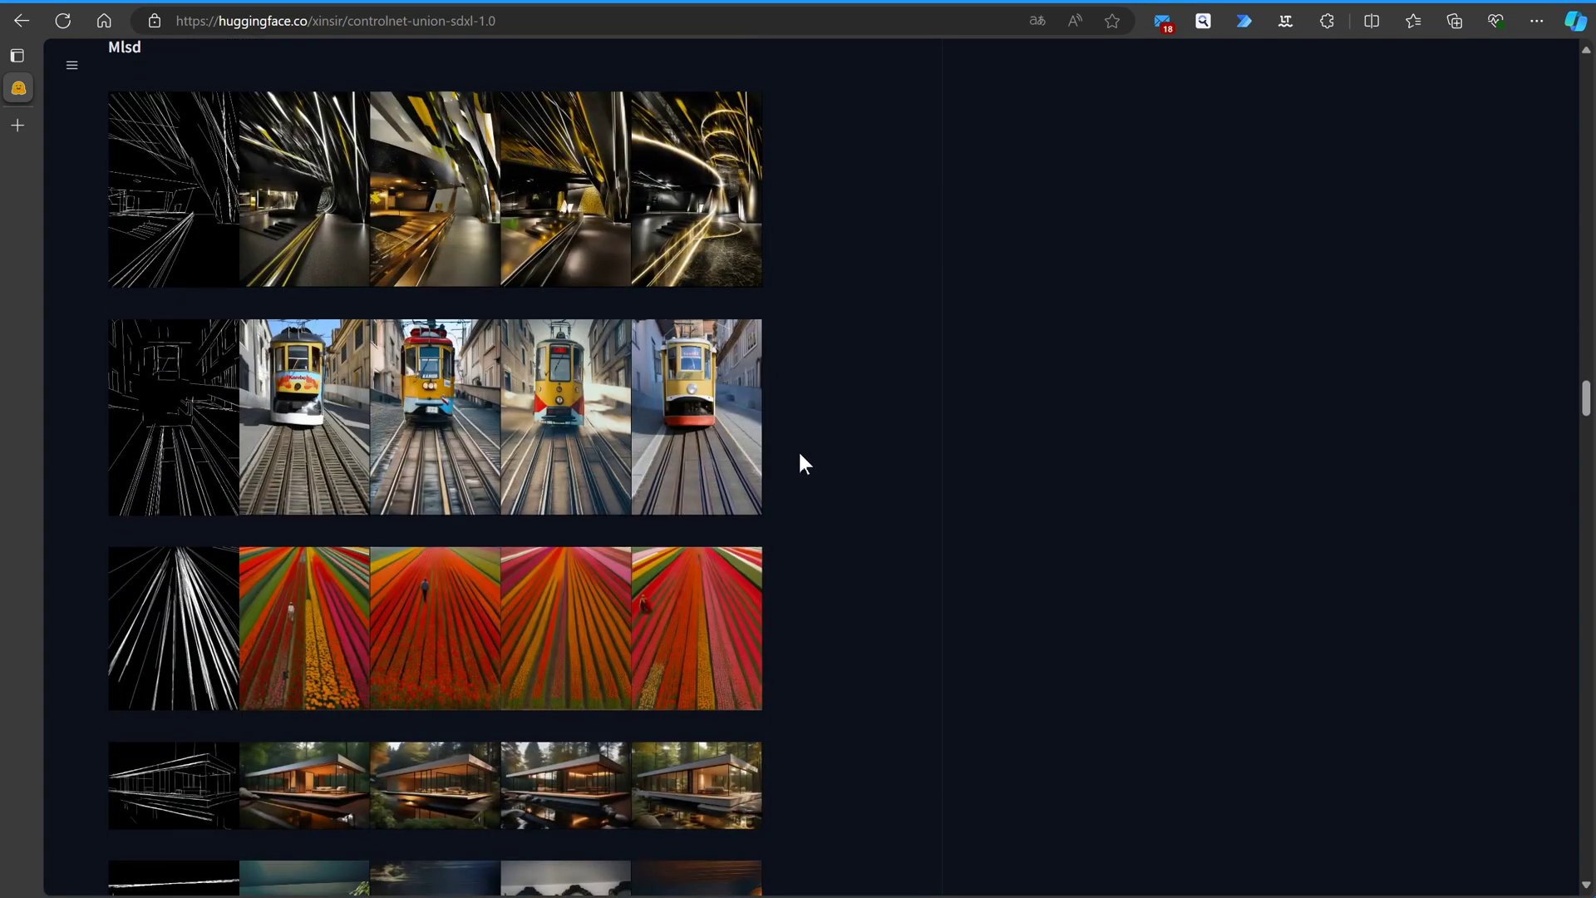
{"action": "scroll", "coordinate": [806, 456], "scroll_direction": "down", "scroll_amount": 6}
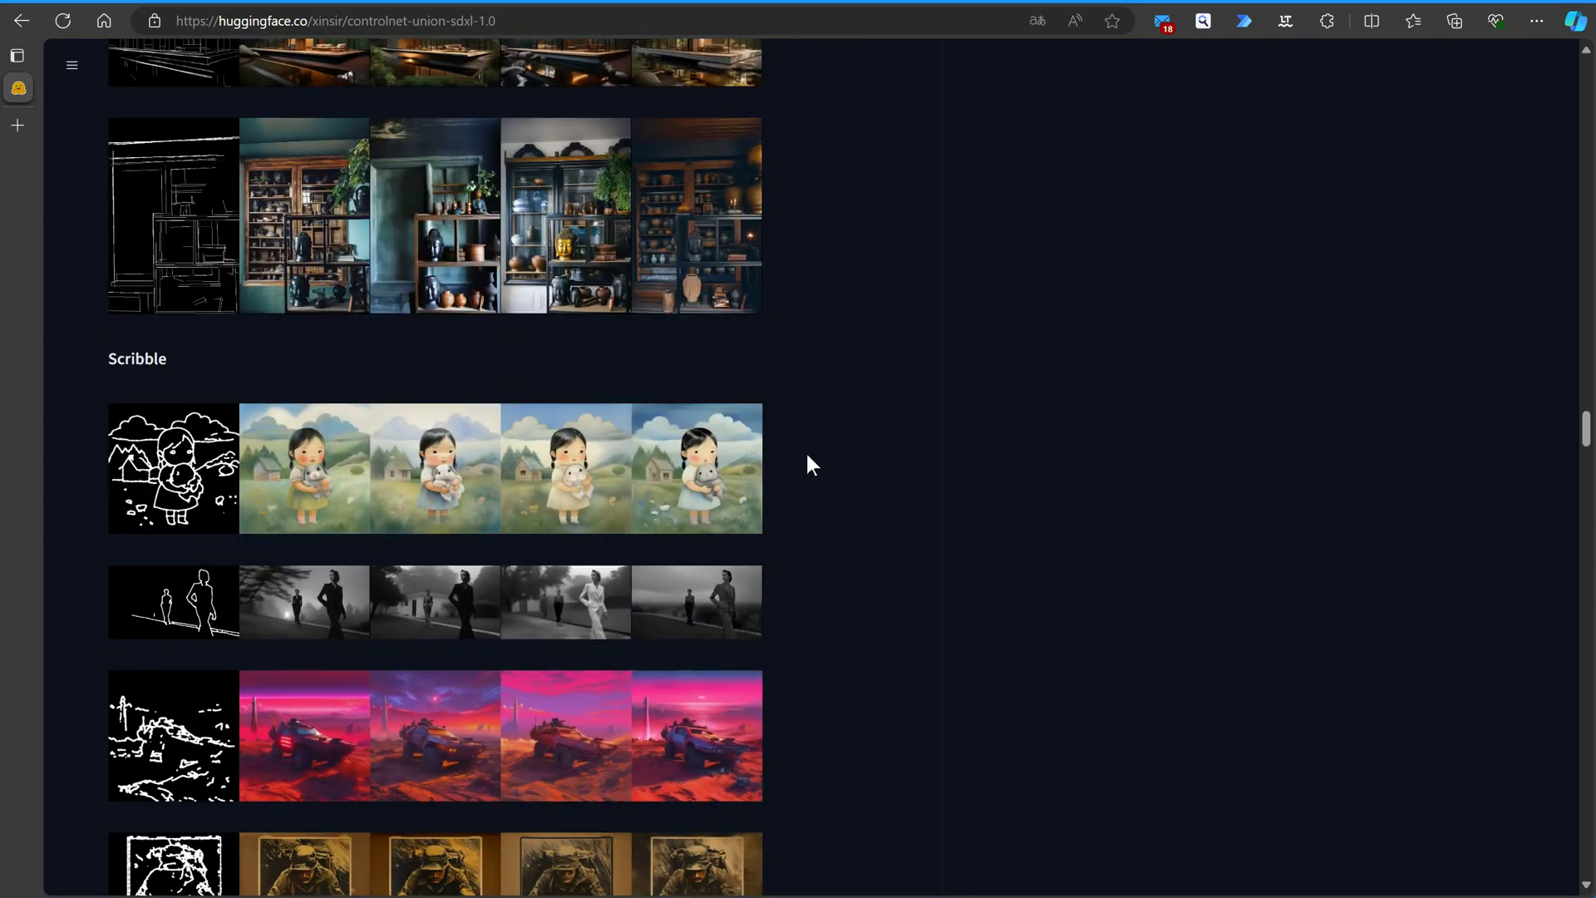
{"action": "scroll", "coordinate": [805, 451], "scroll_direction": "down", "scroll_amount": 5}
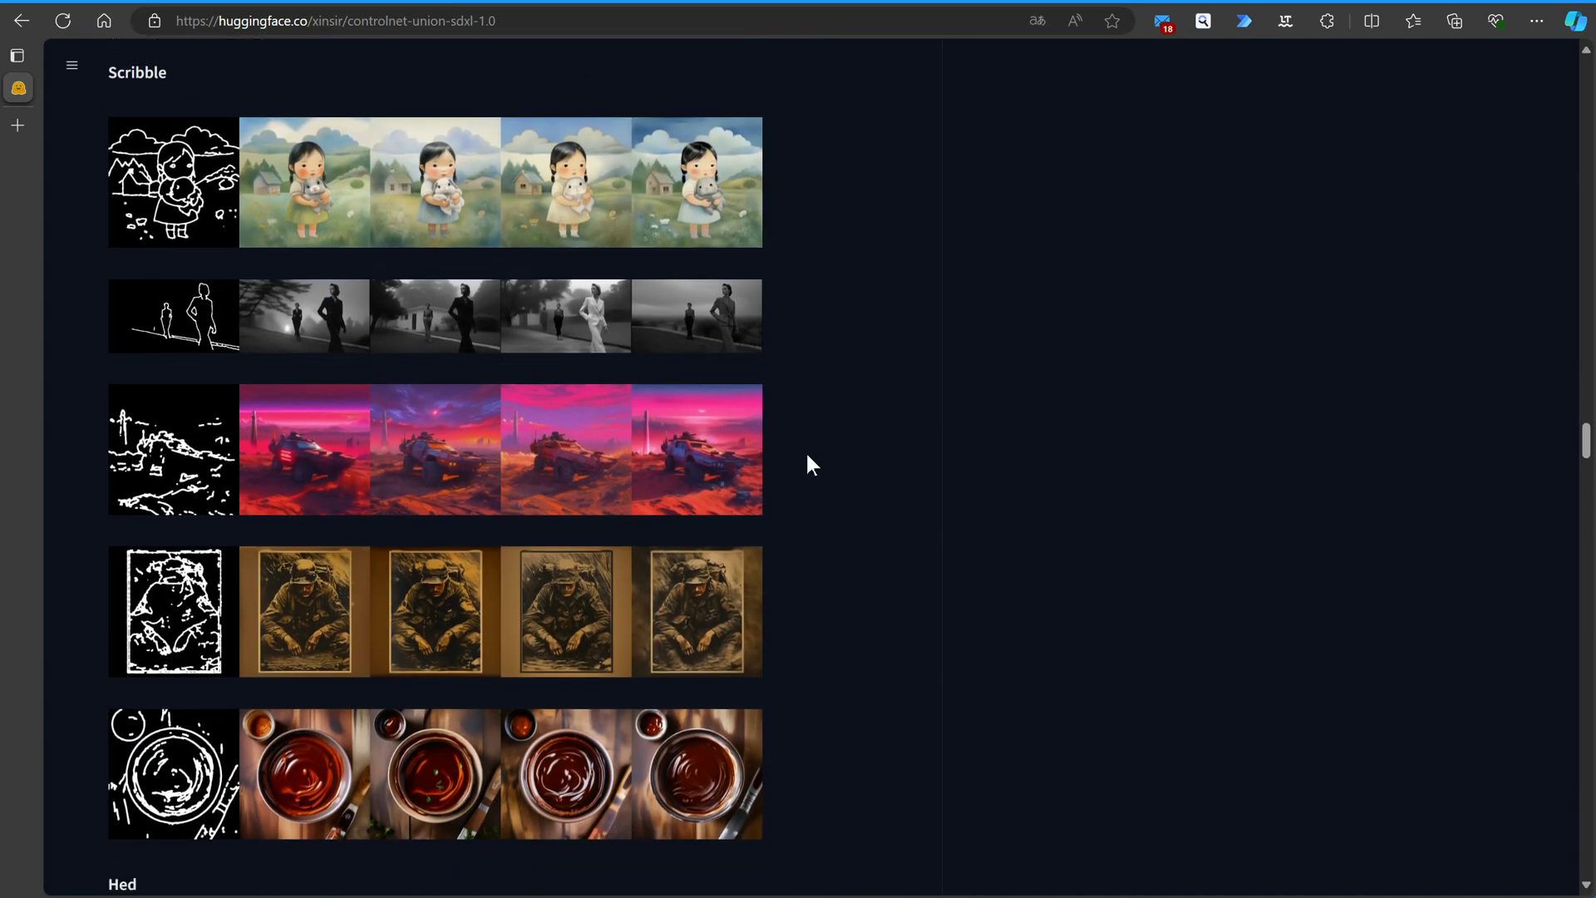
{"action": "scroll", "coordinate": [806, 457], "scroll_direction": "down", "scroll_amount": 5}
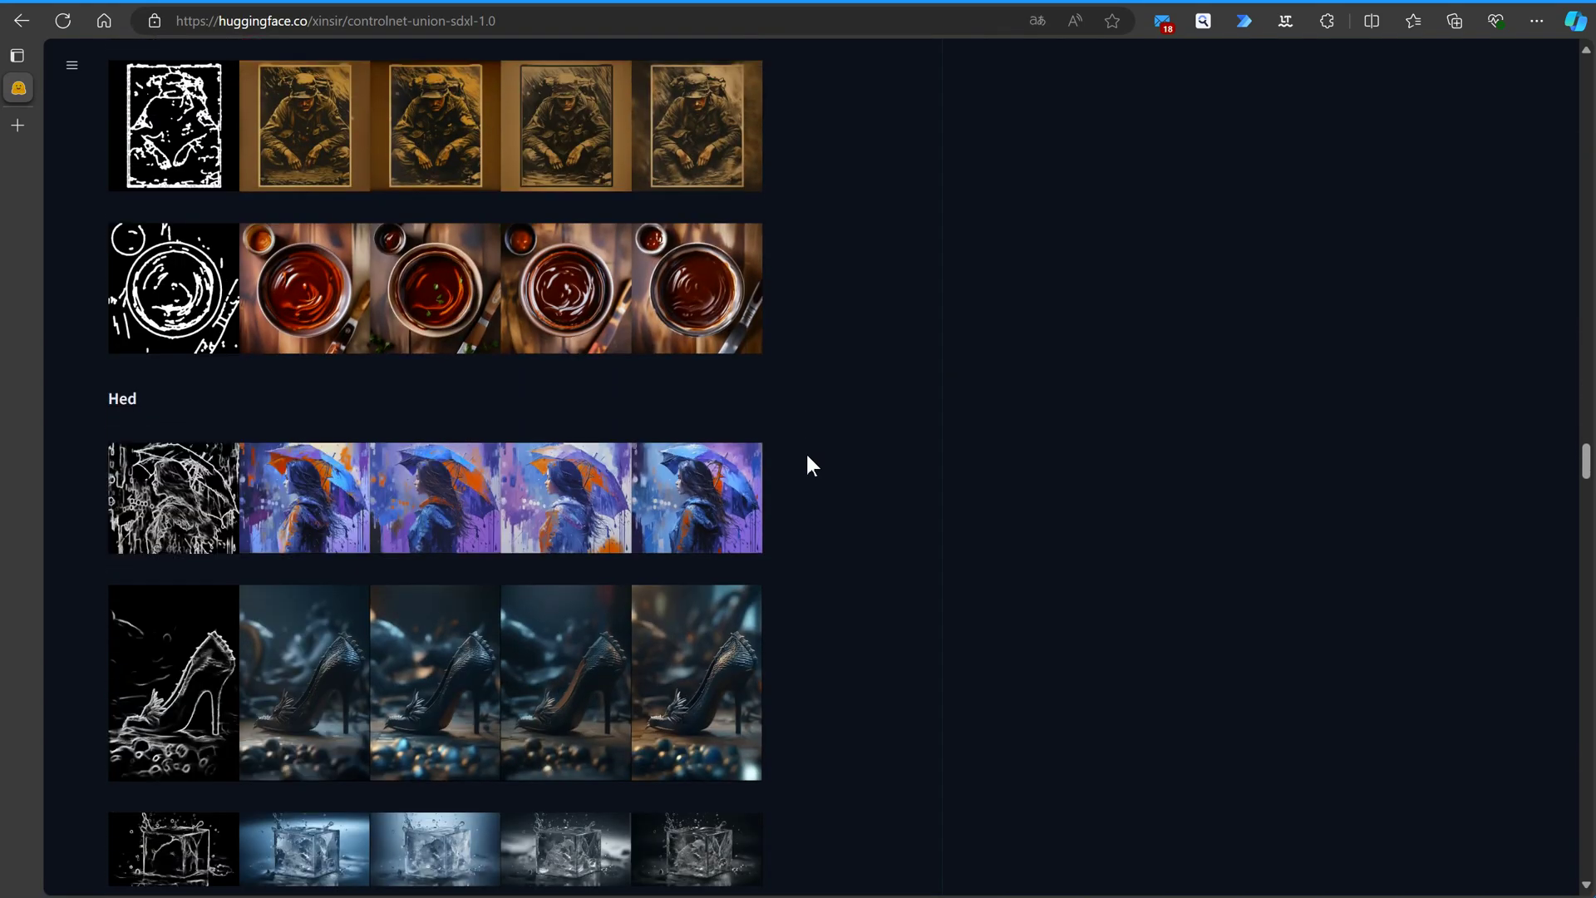
{"action": "scroll", "coordinate": [806, 462], "scroll_direction": "down", "scroll_amount": 3}
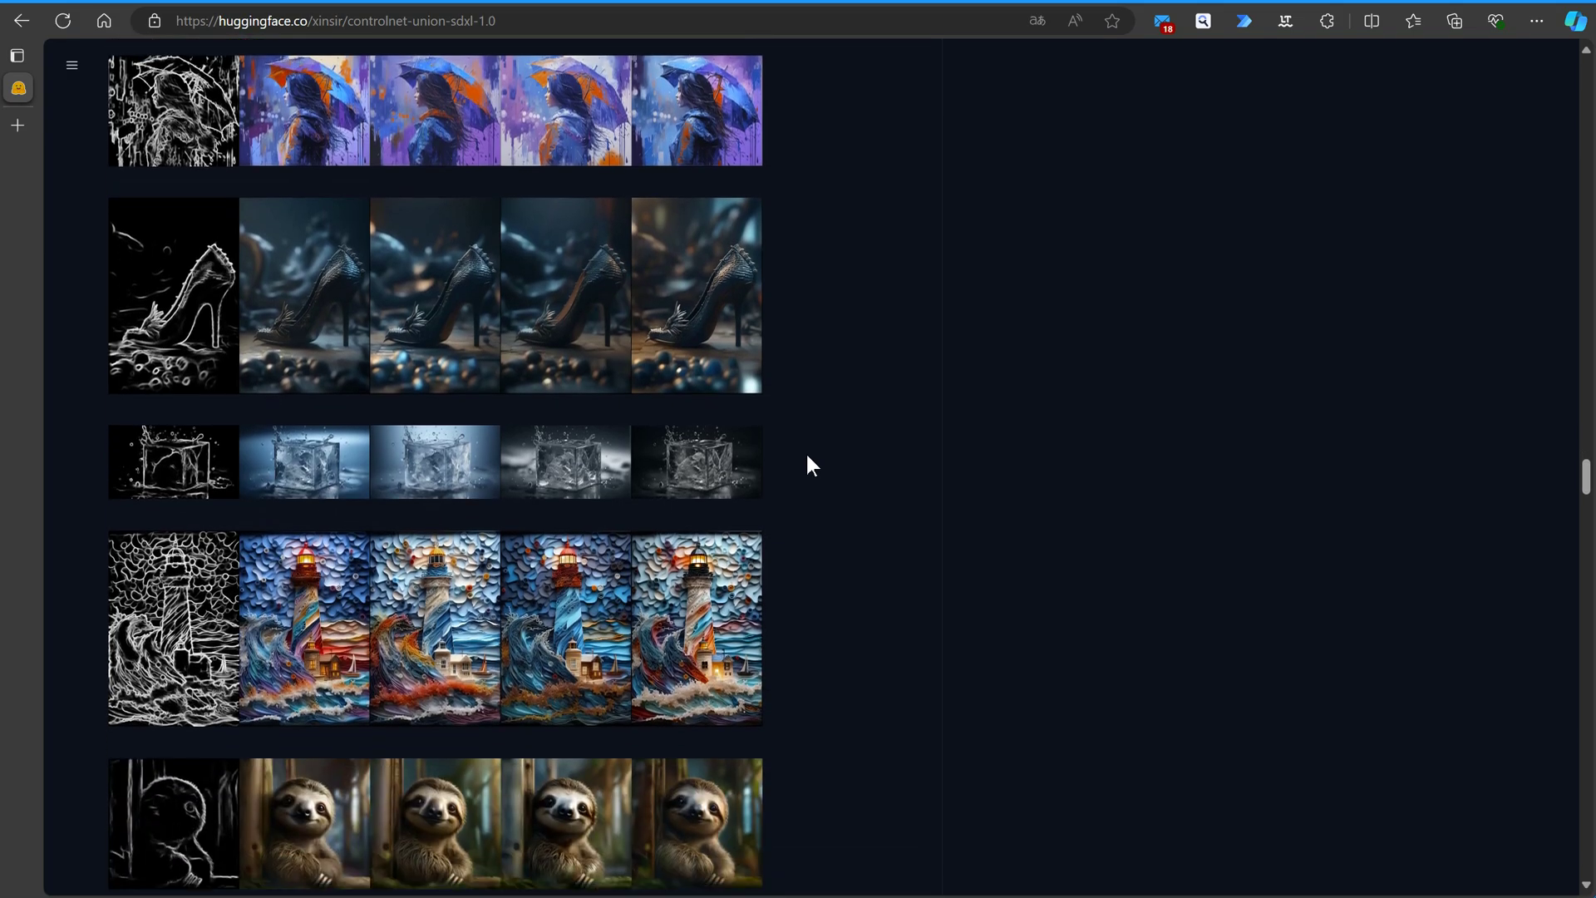
{"action": "scroll", "coordinate": [806, 457], "scroll_direction": "down", "scroll_amount": 6}
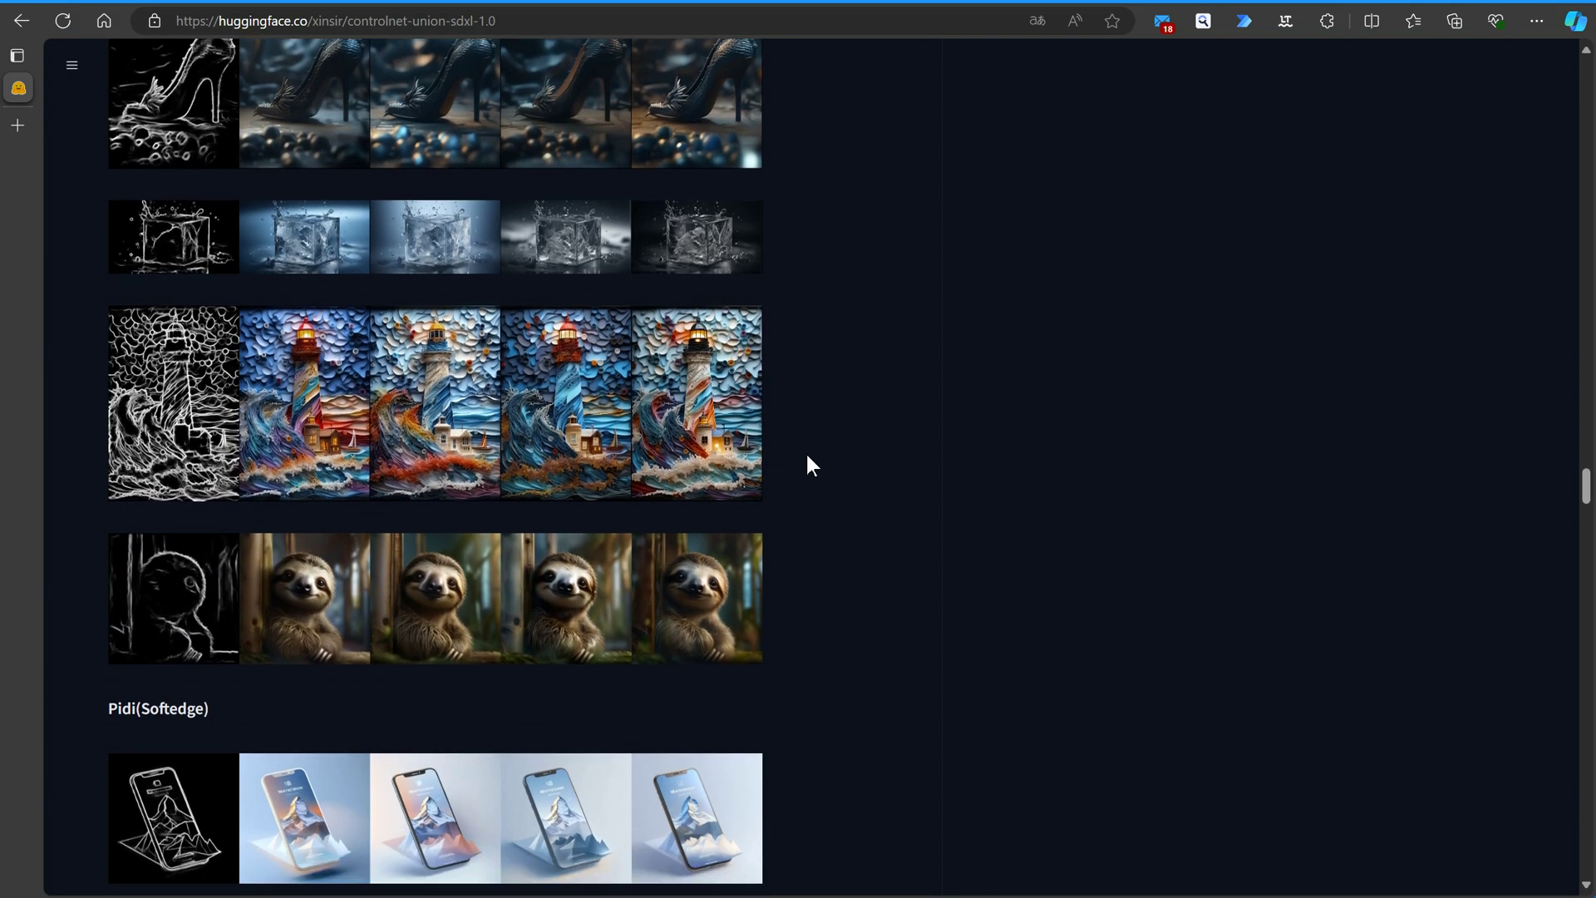
{"action": "scroll", "coordinate": [808, 457], "scroll_direction": "down", "scroll_amount": 6}
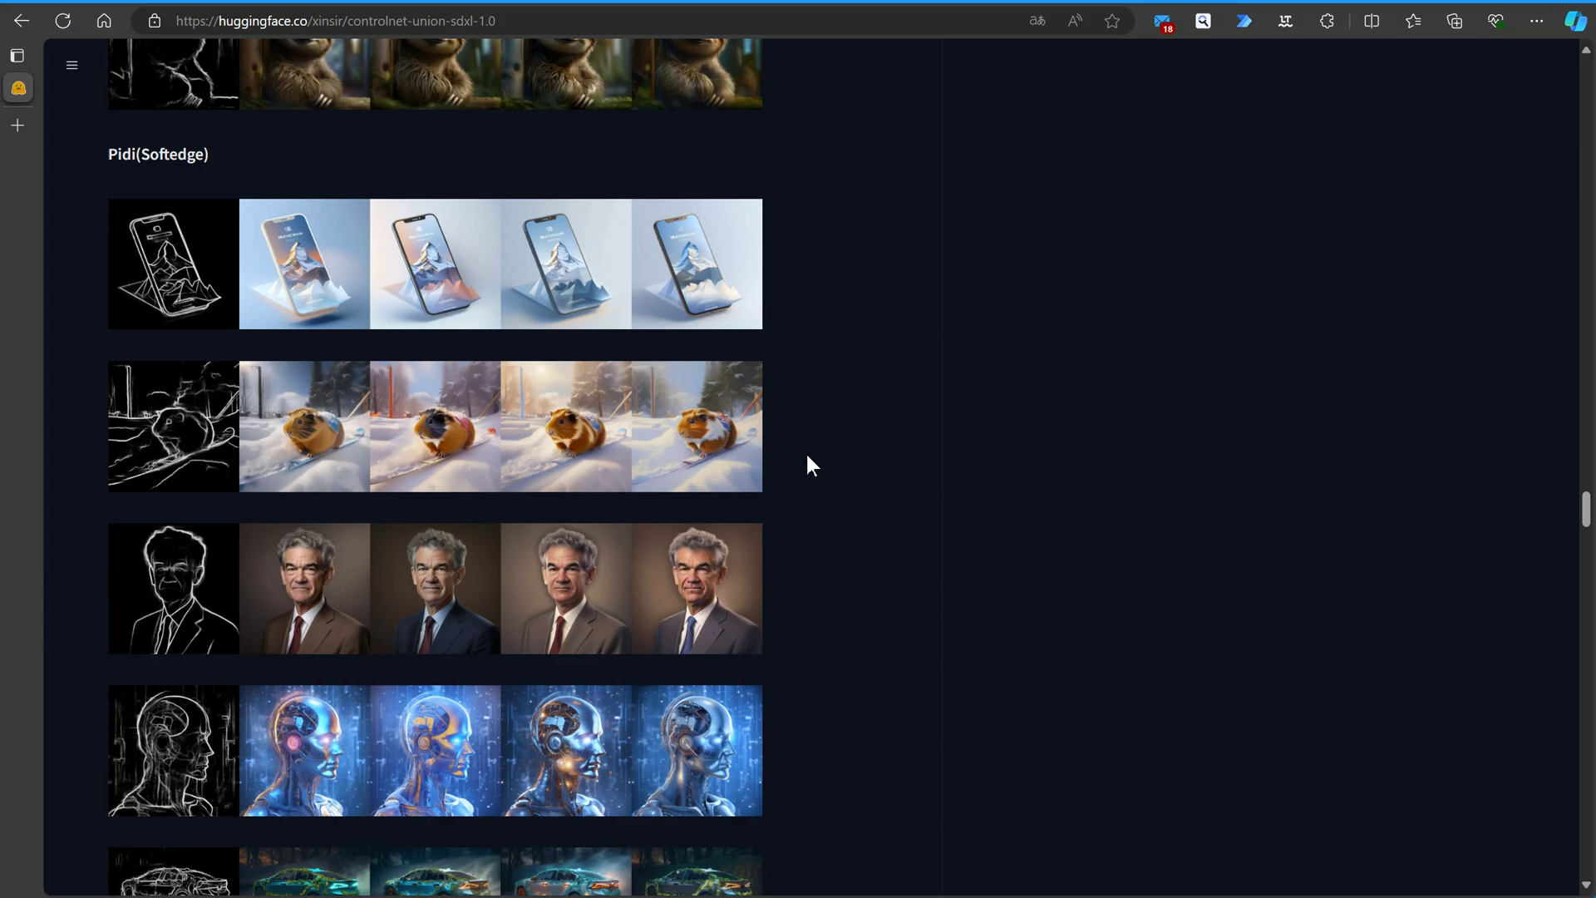
{"action": "scroll", "coordinate": [807, 457], "scroll_direction": "down", "scroll_amount": 8}
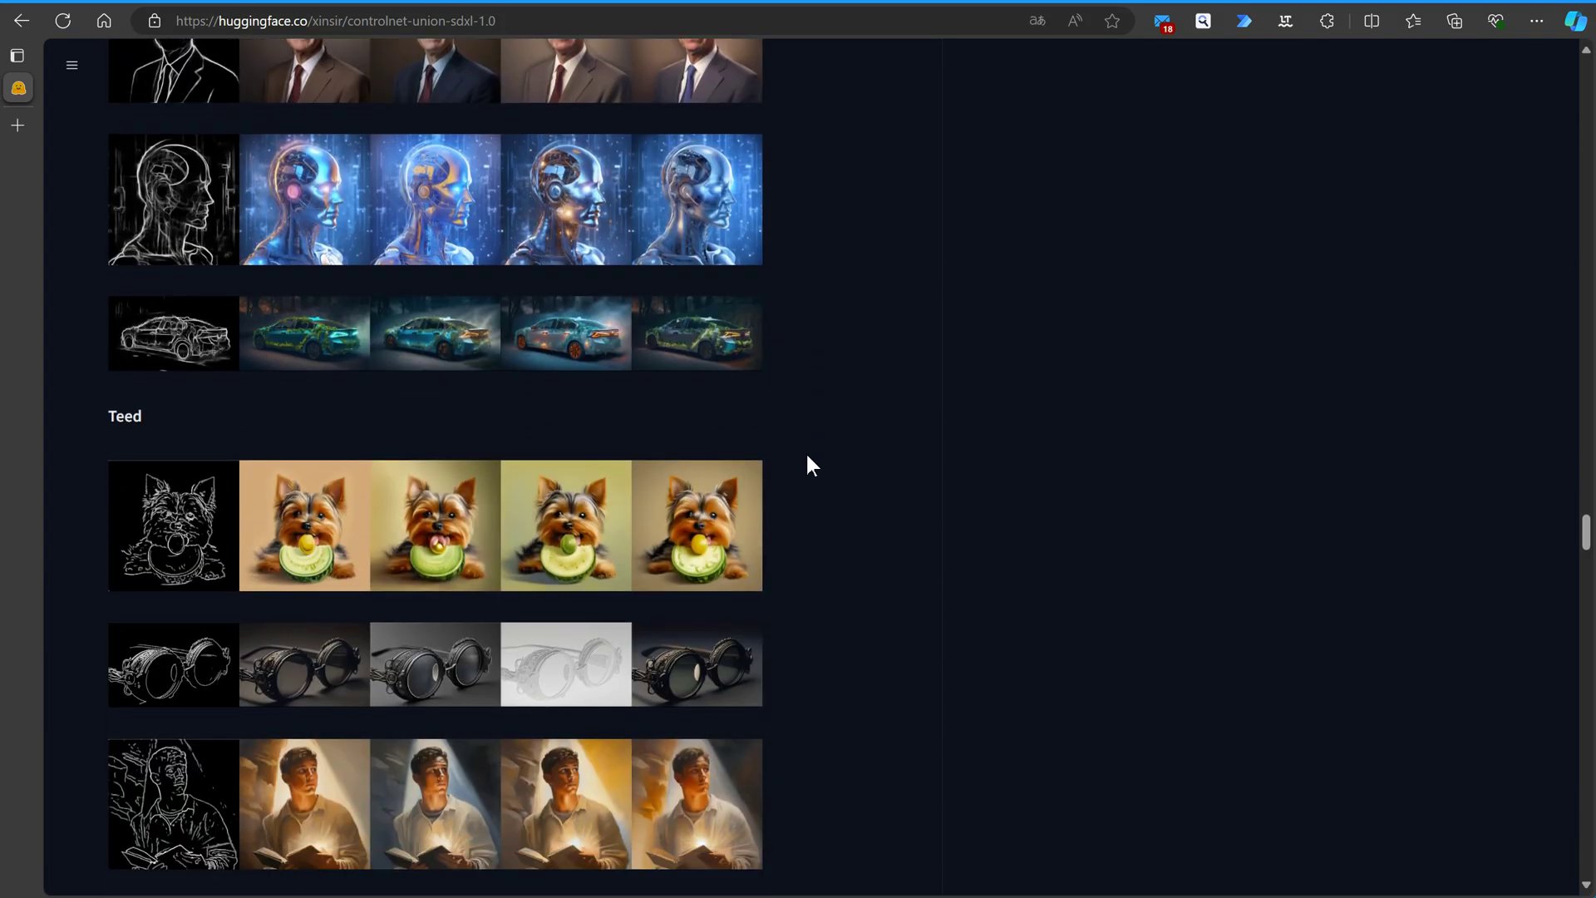
{"action": "scroll", "coordinate": [807, 457], "scroll_direction": "down", "scroll_amount": 7}
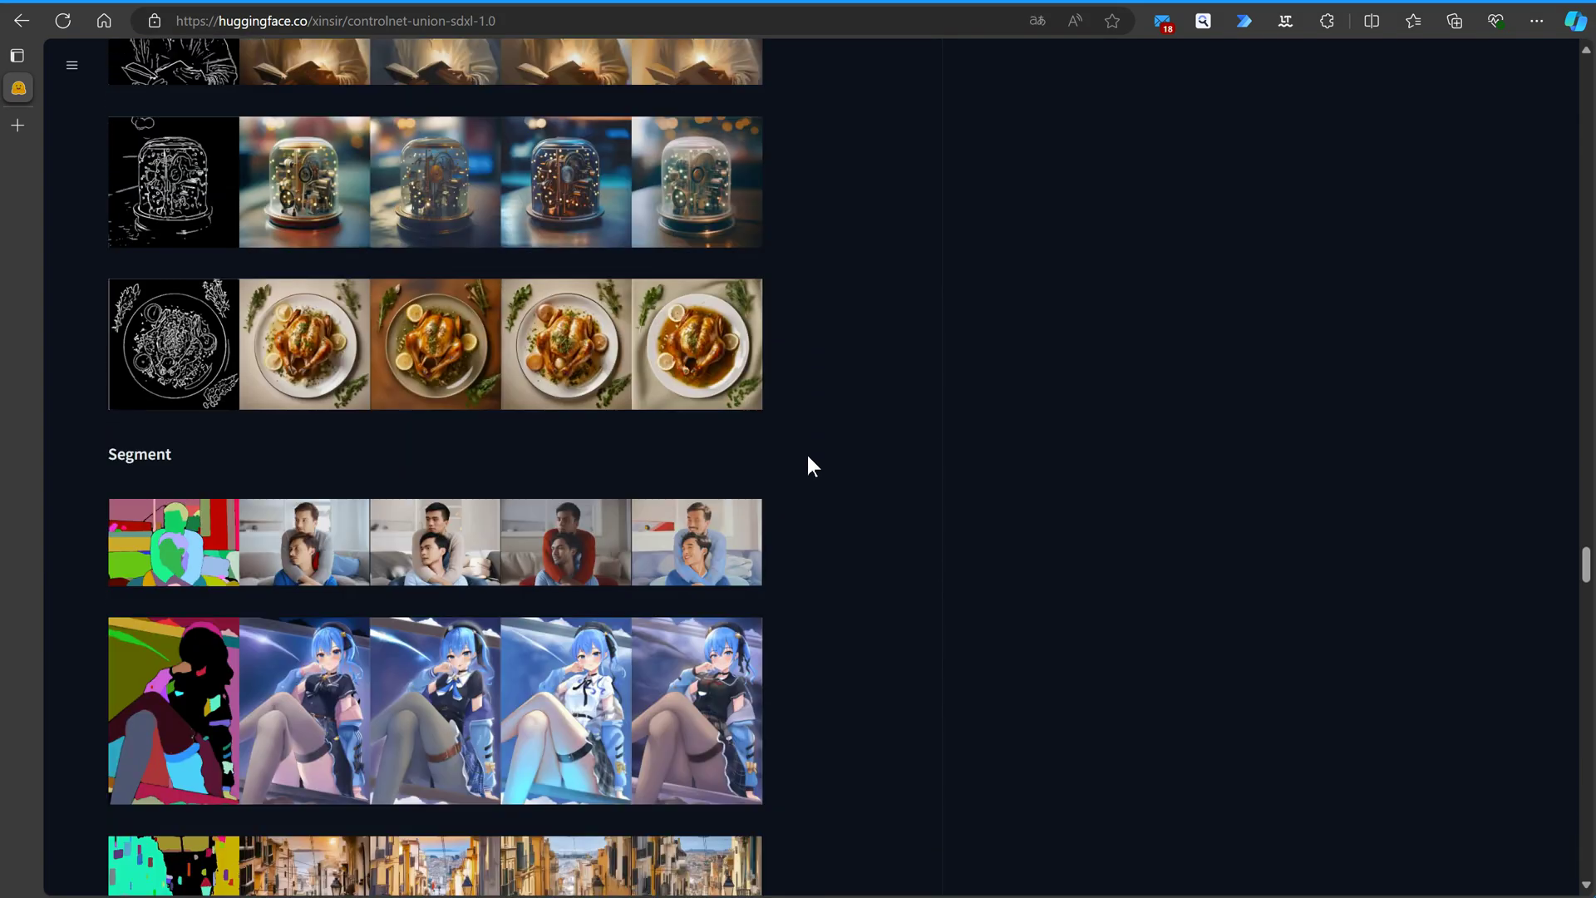
{"action": "scroll", "coordinate": [808, 457], "scroll_direction": "down", "scroll_amount": 6}
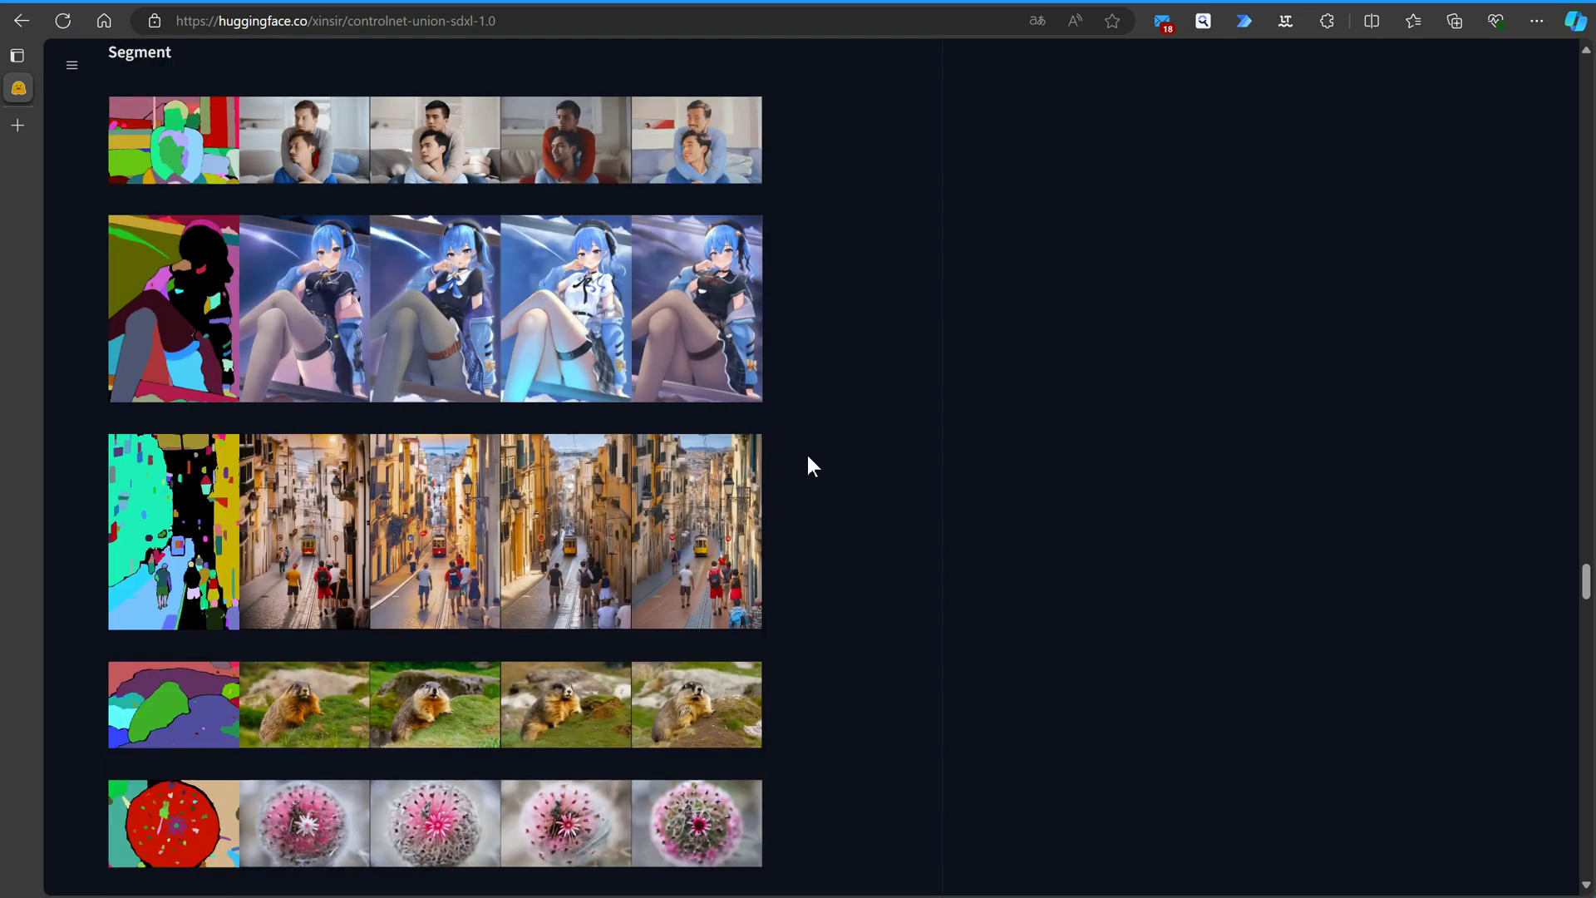
{"action": "scroll", "coordinate": [808, 457], "scroll_direction": "down", "scroll_amount": 8}
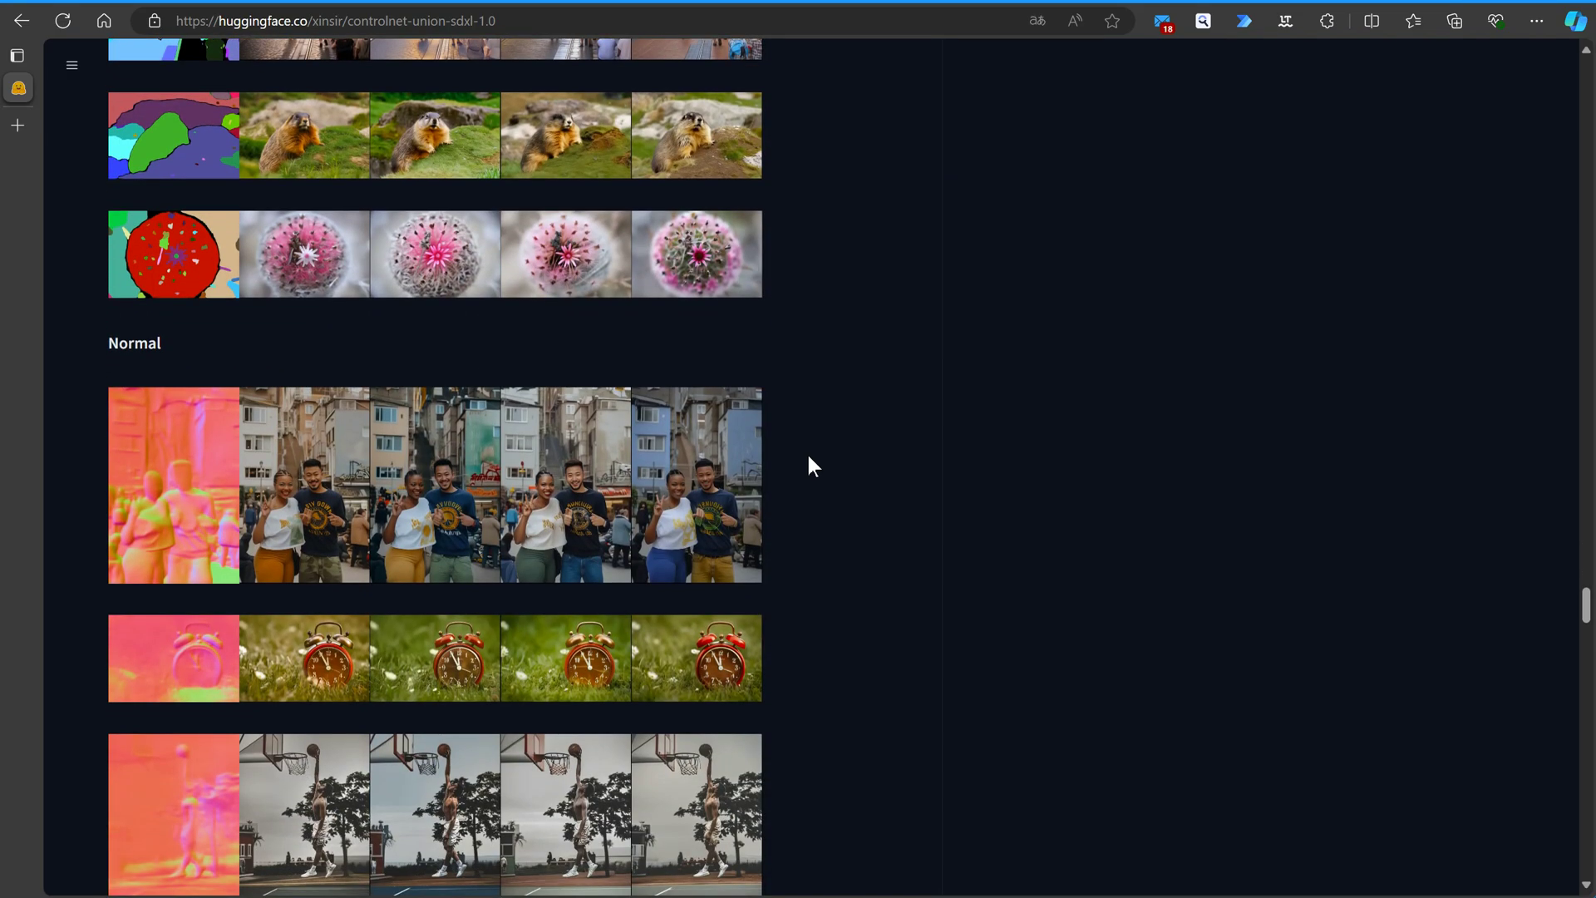
{"action": "scroll", "coordinate": [809, 459], "scroll_direction": "down", "scroll_amount": 8}
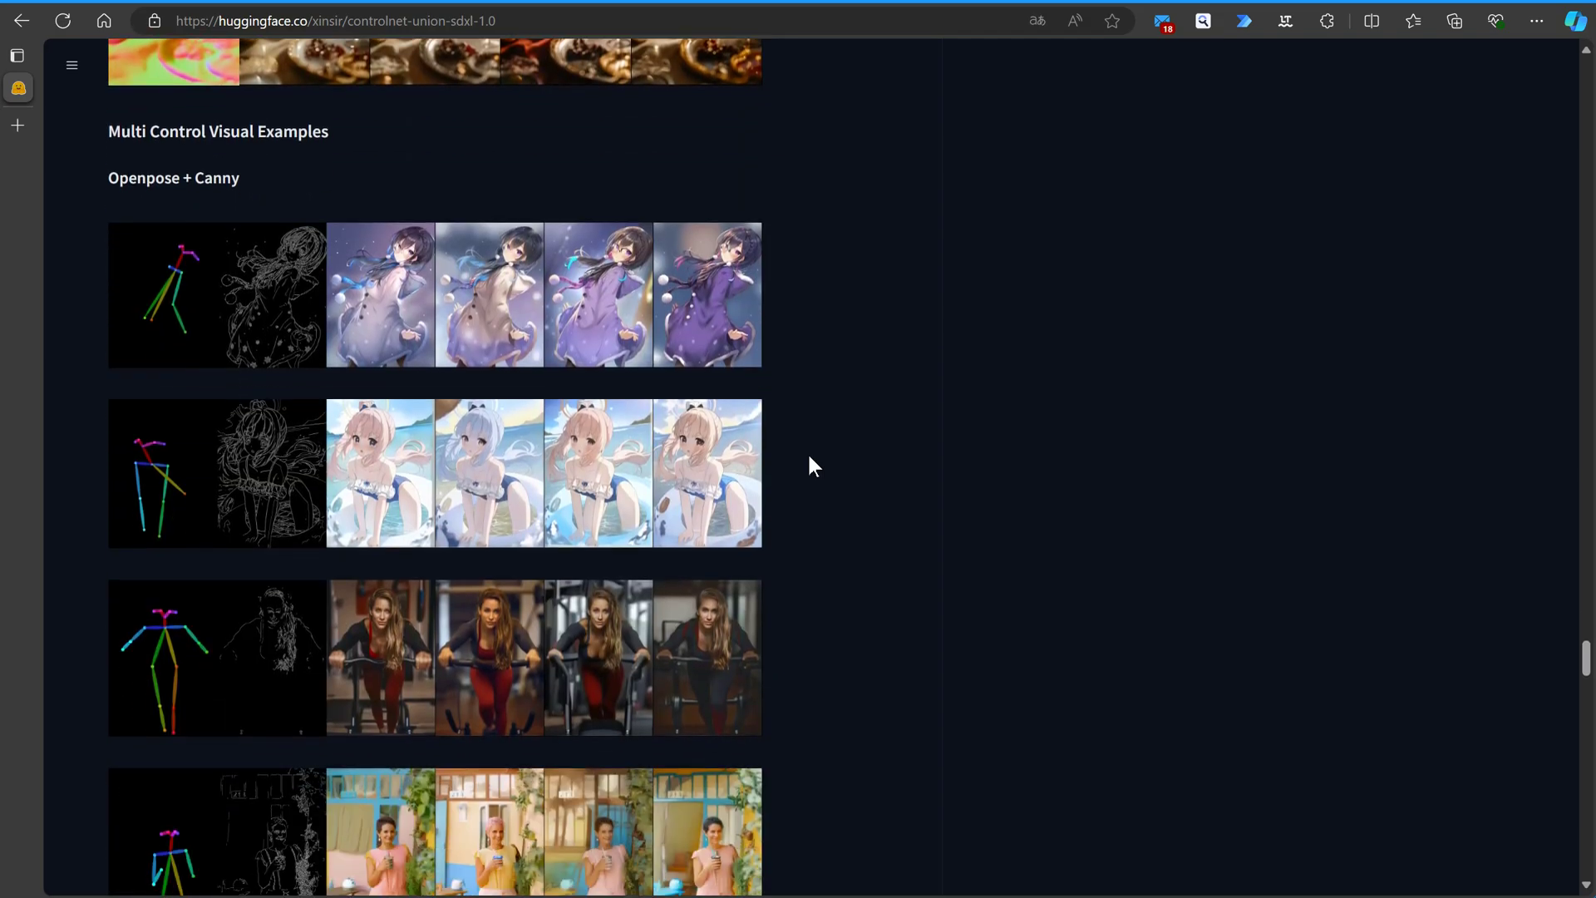
{"action": "scroll", "coordinate": [813, 466], "scroll_direction": "down", "scroll_amount": 6}
{"action": "scroll", "coordinate": [813, 466], "scroll_direction": "down", "scroll_amount": 10}
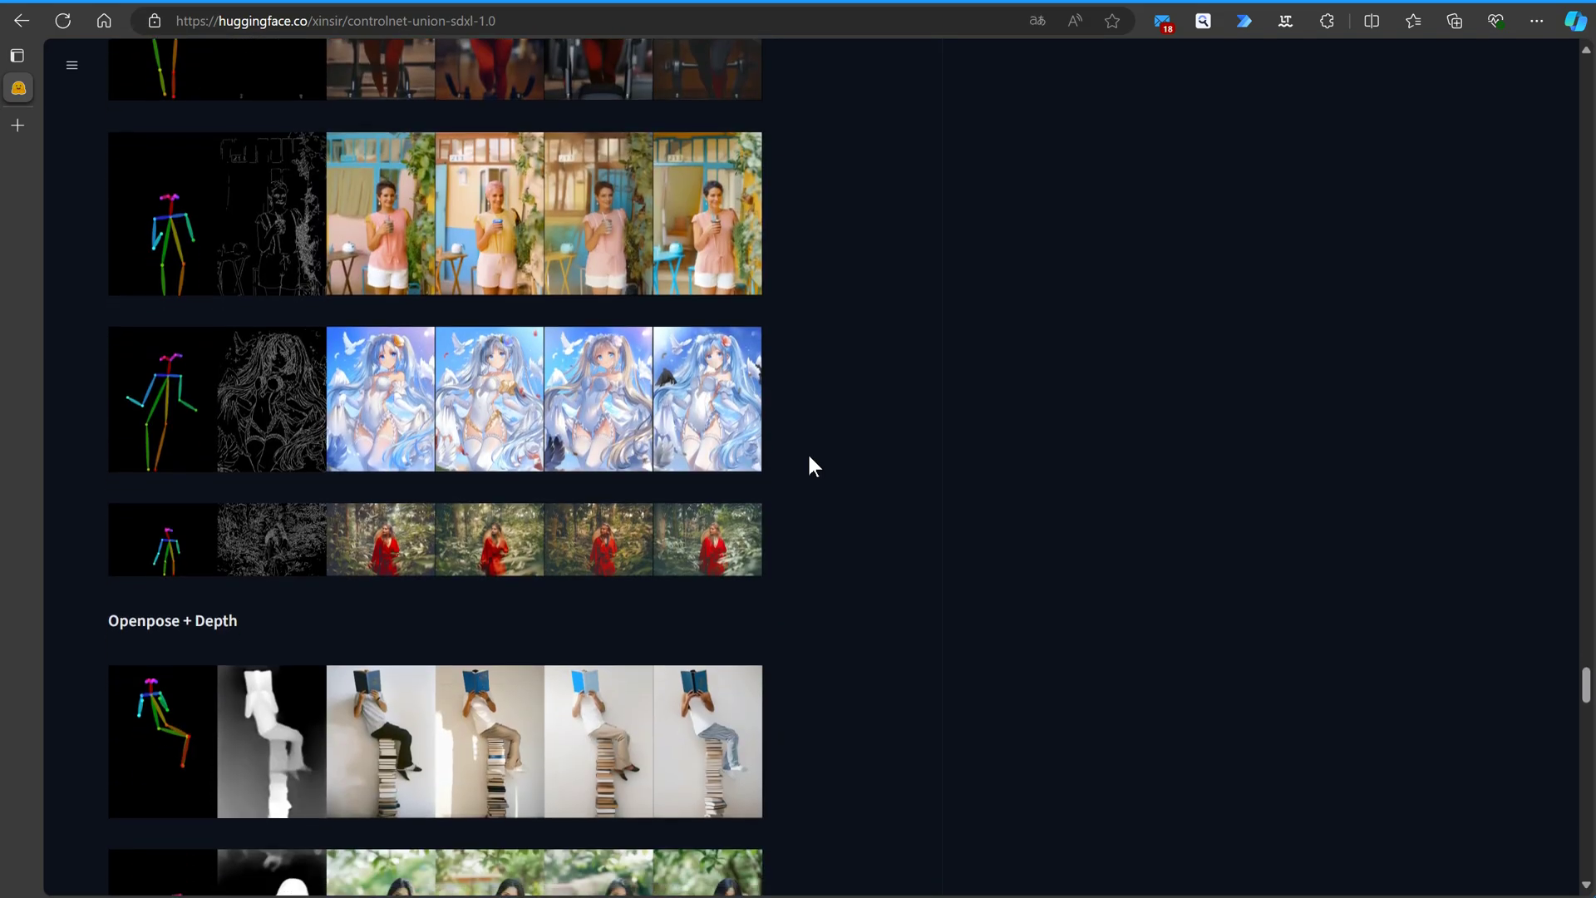
{"action": "scroll", "coordinate": [814, 466], "scroll_direction": "down", "scroll_amount": 9}
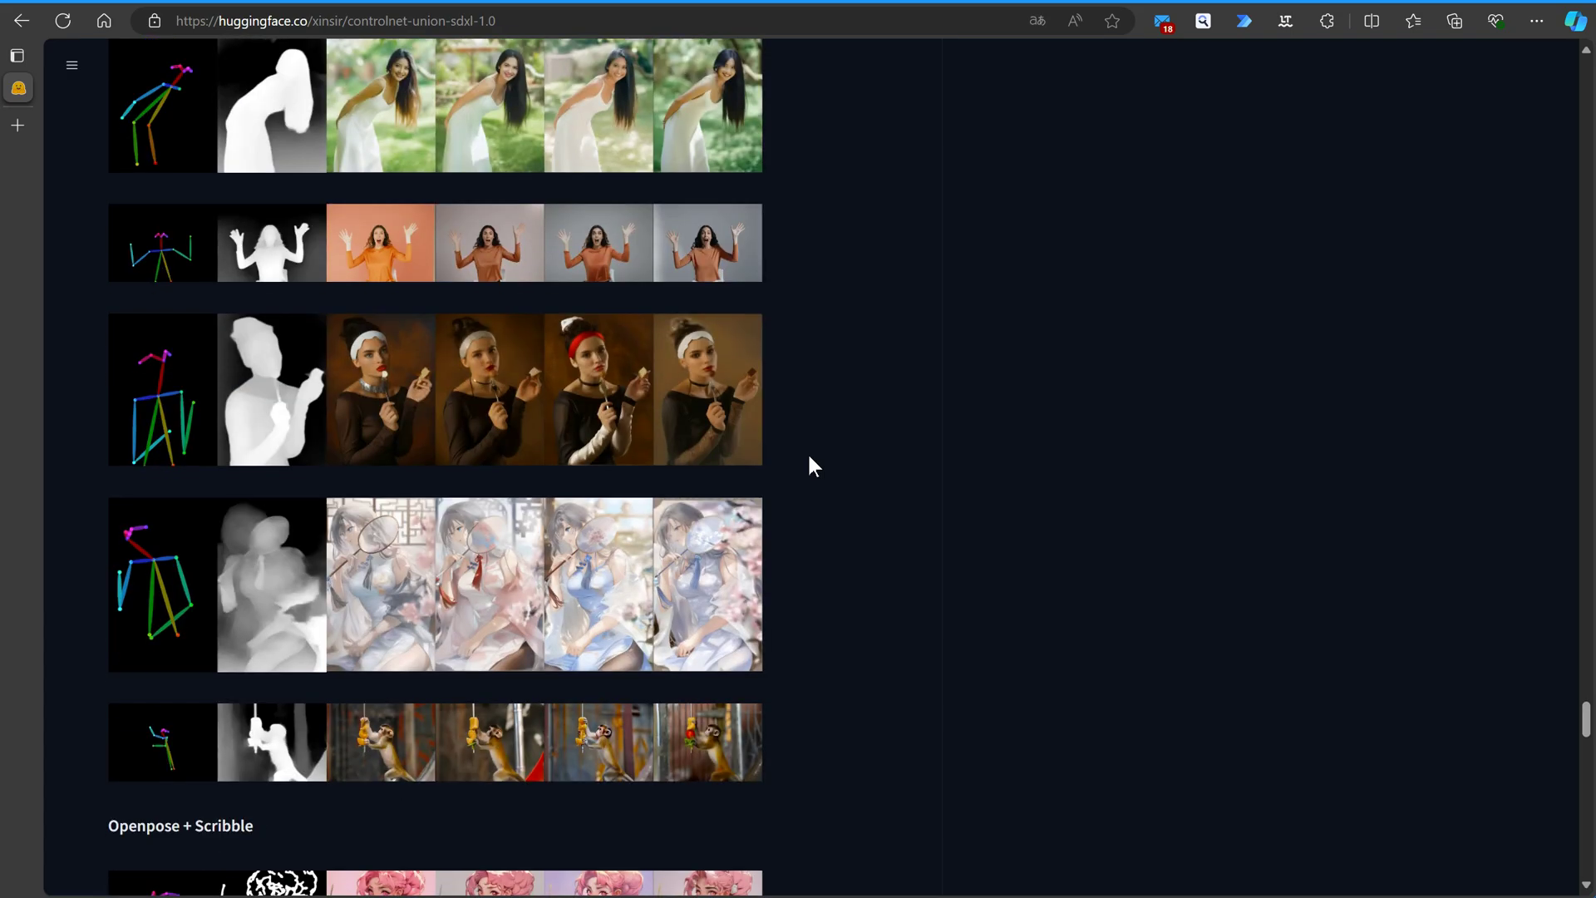
{"action": "scroll", "coordinate": [809, 454], "scroll_direction": "down", "scroll_amount": 11}
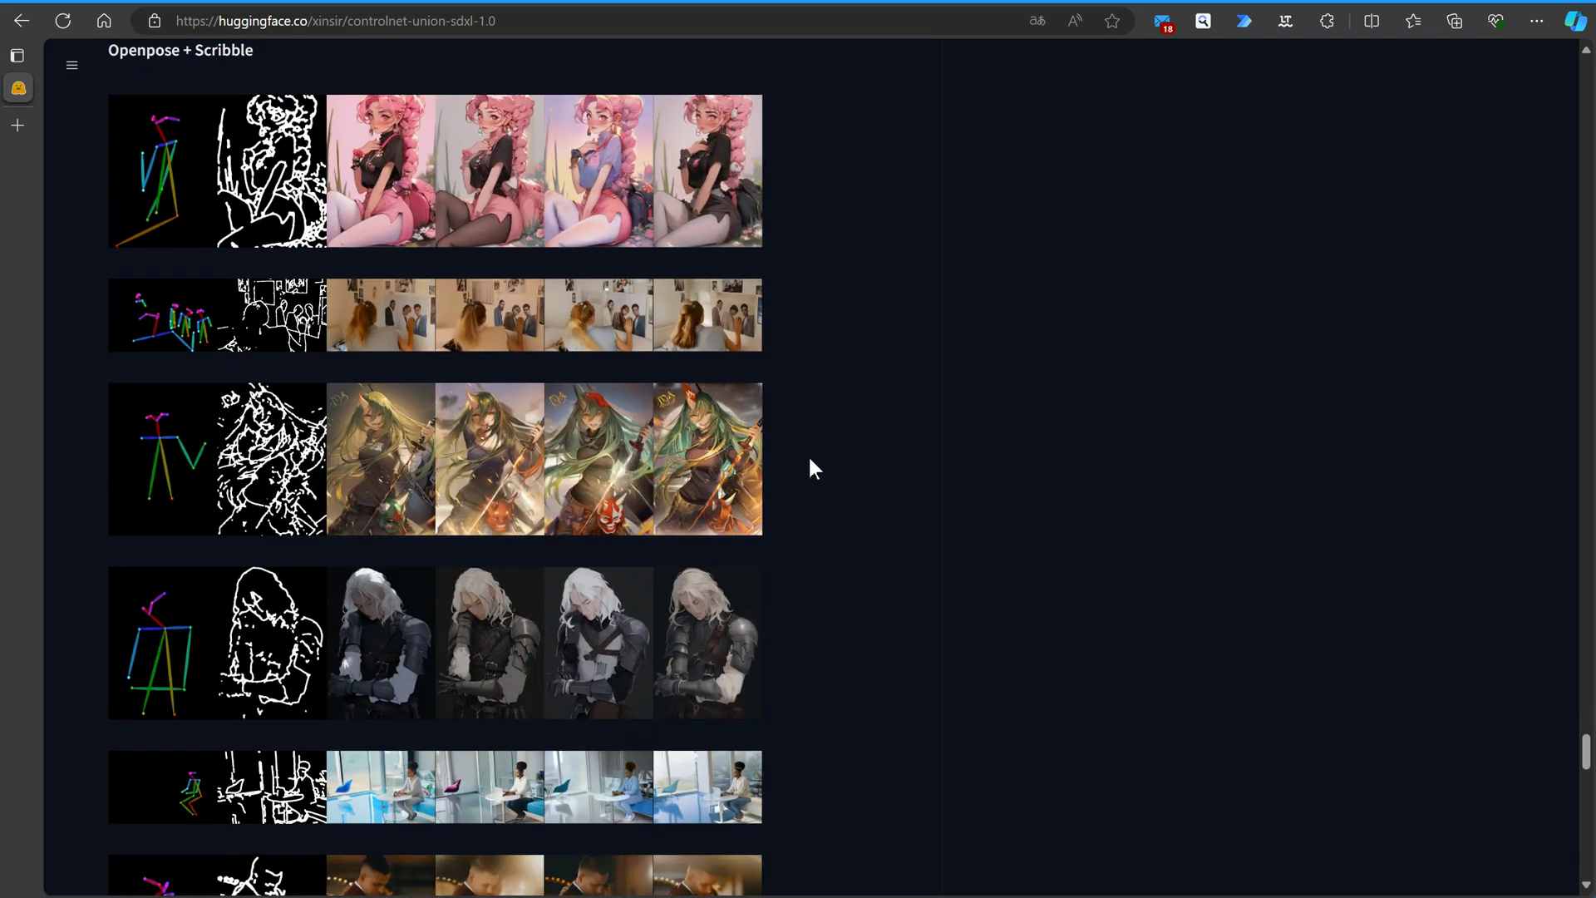
{"action": "scroll", "coordinate": [811, 463], "scroll_direction": "down", "scroll_amount": 10}
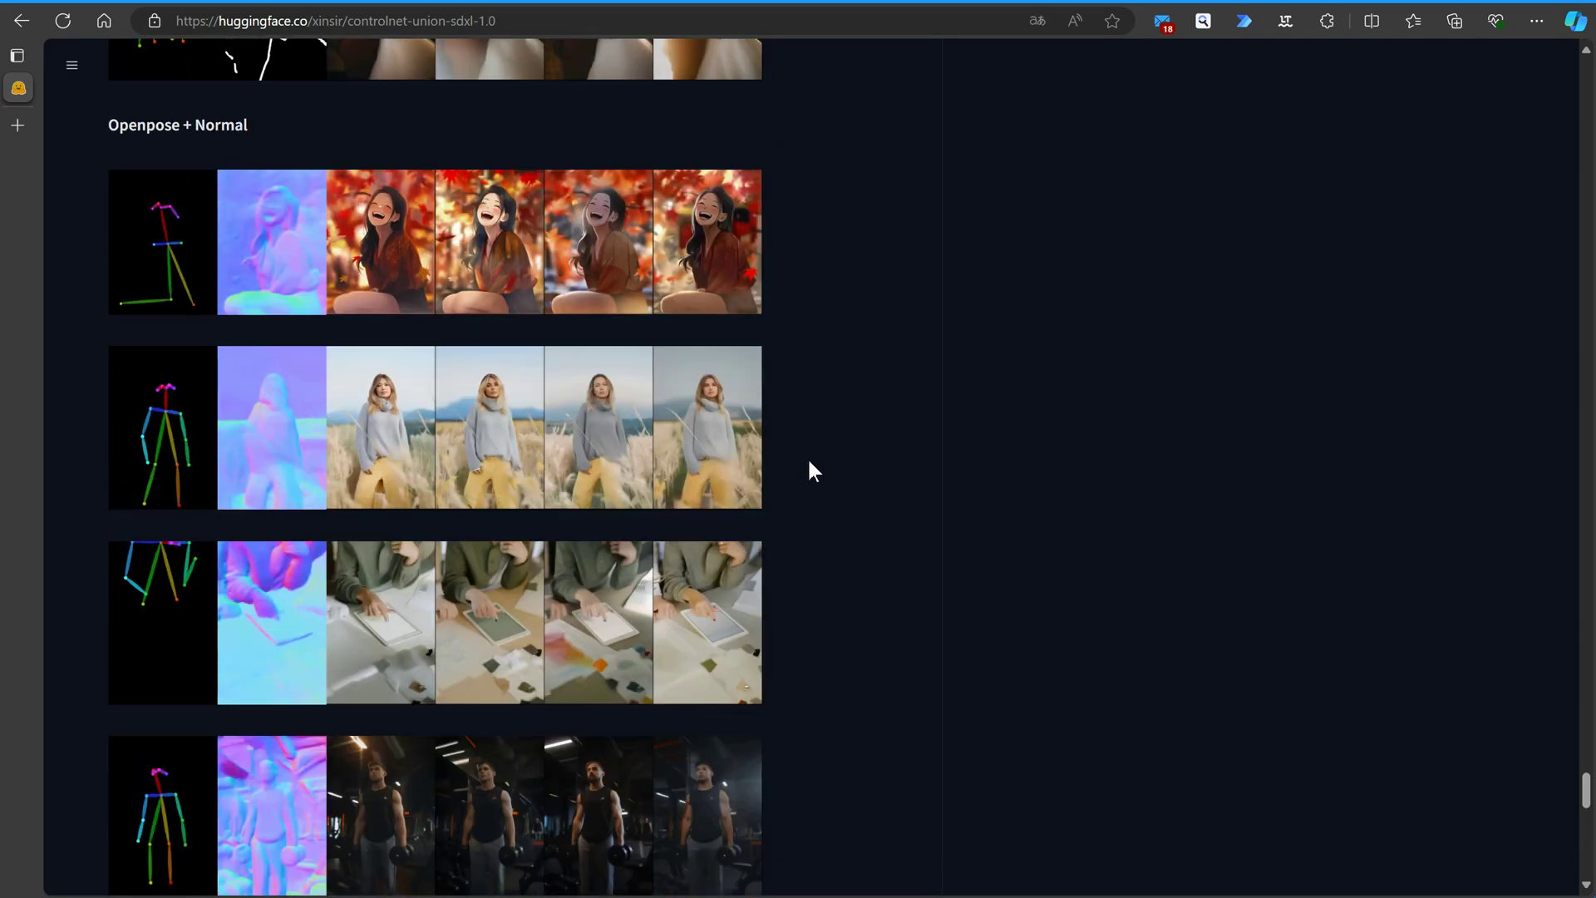
{"action": "scroll", "coordinate": [811, 470], "scroll_direction": "down", "scroll_amount": 10}
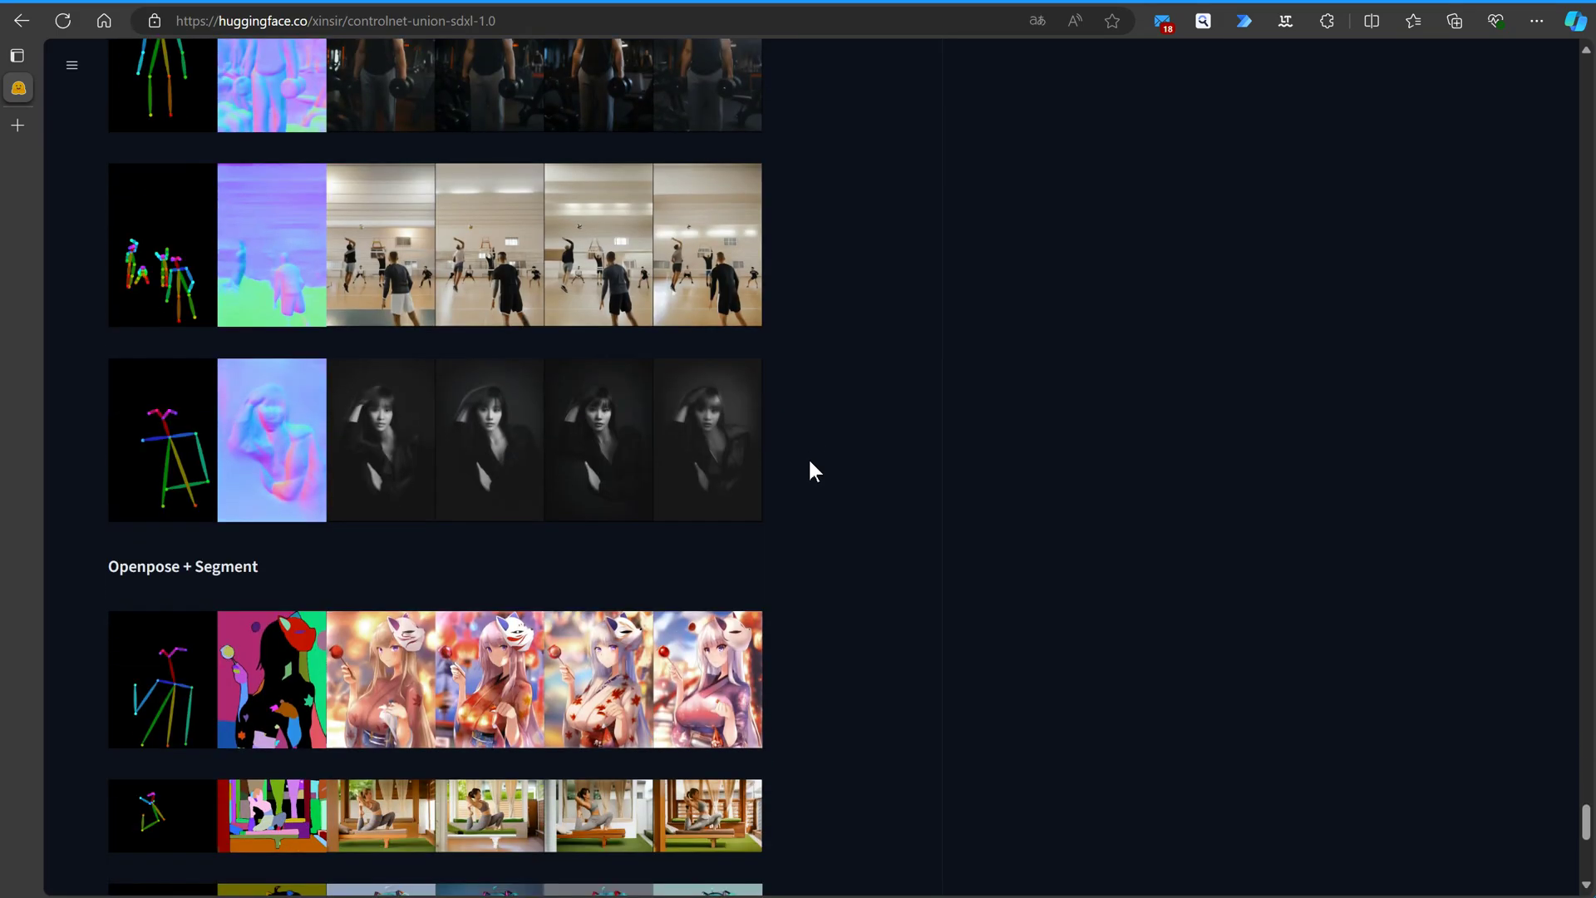
{"action": "scroll", "coordinate": [812, 464], "scroll_direction": "down", "scroll_amount": 3}
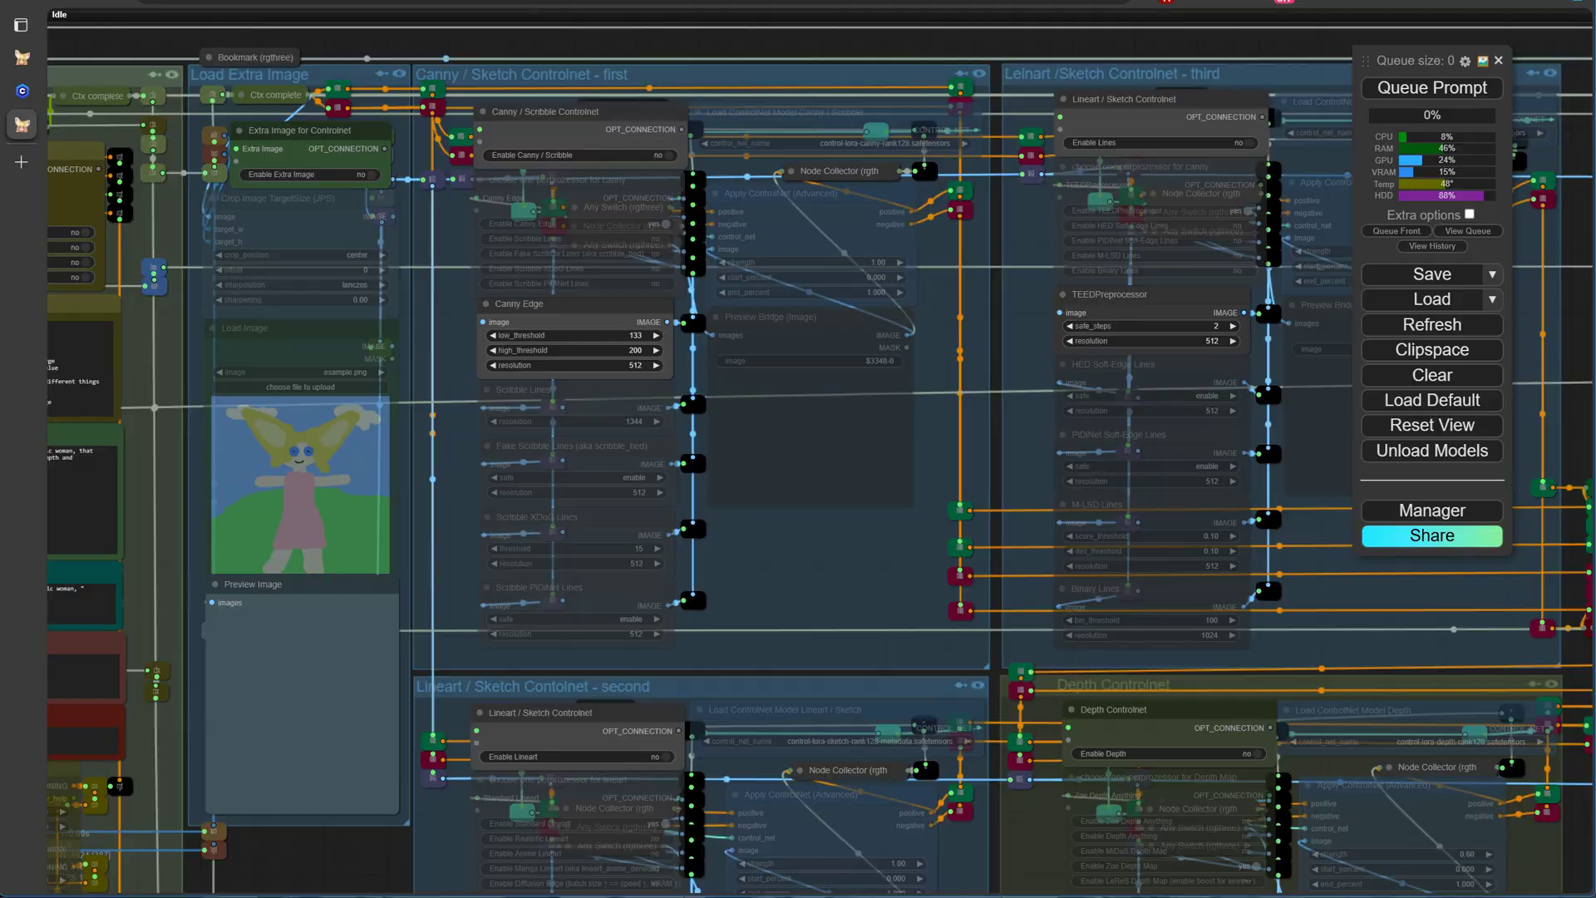
Set Enable Canny / Scribble to yes, keeping control-lora-canny-rank128.safetensors as the ControlNet model.
{"action": "left_click_drag", "start_coordinate": [387, 594], "coordinate": [487, 633]}
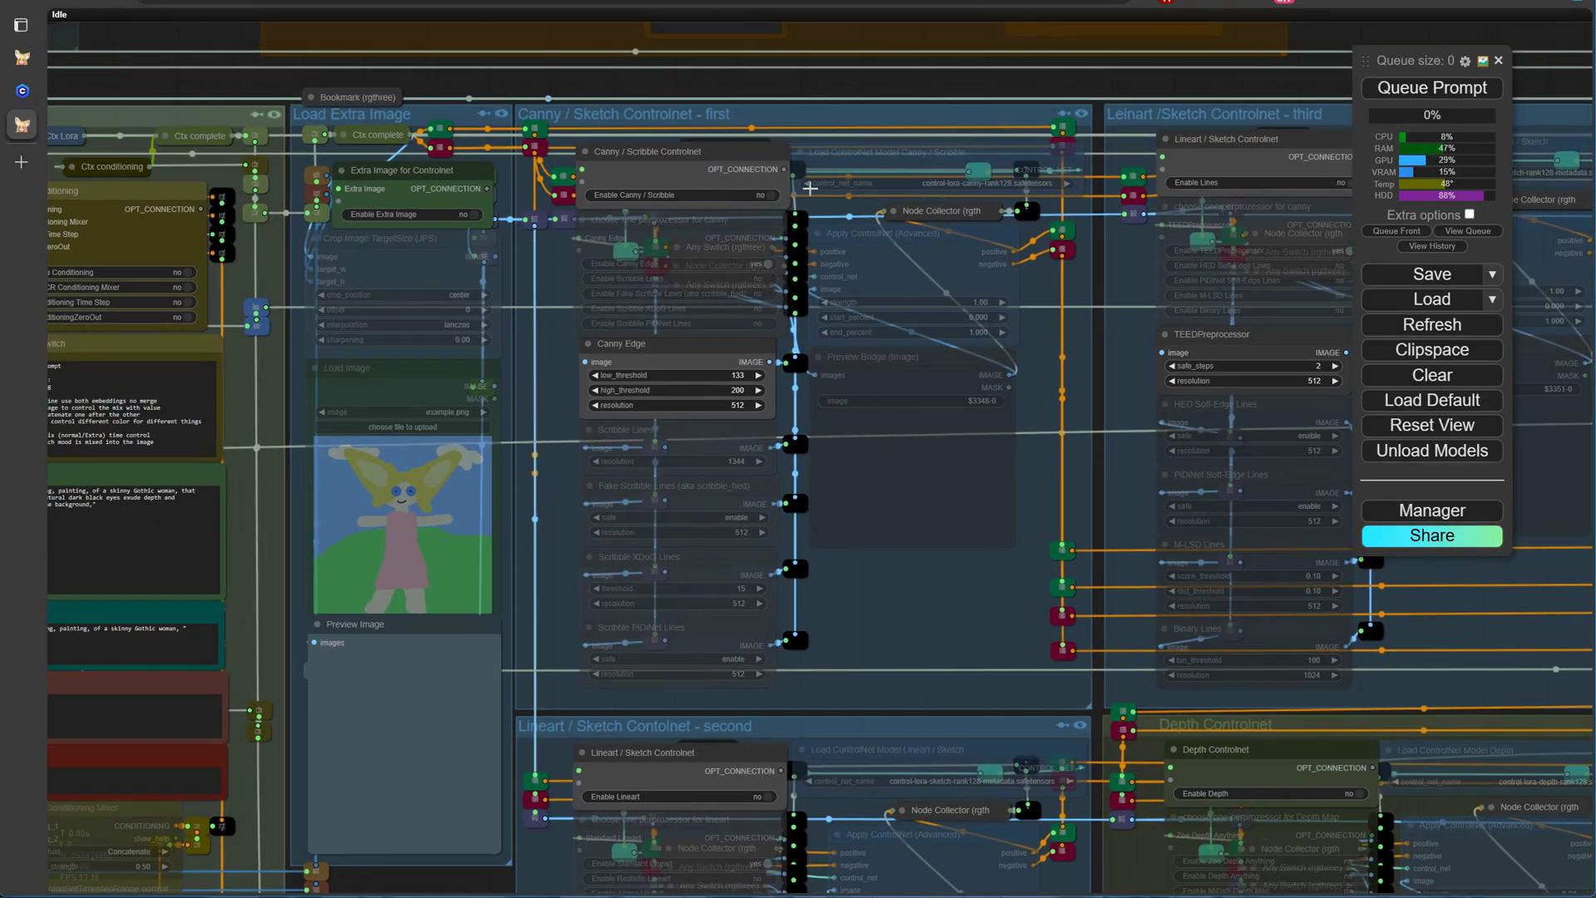
{"action": "left_click", "coordinate": [773, 195]}
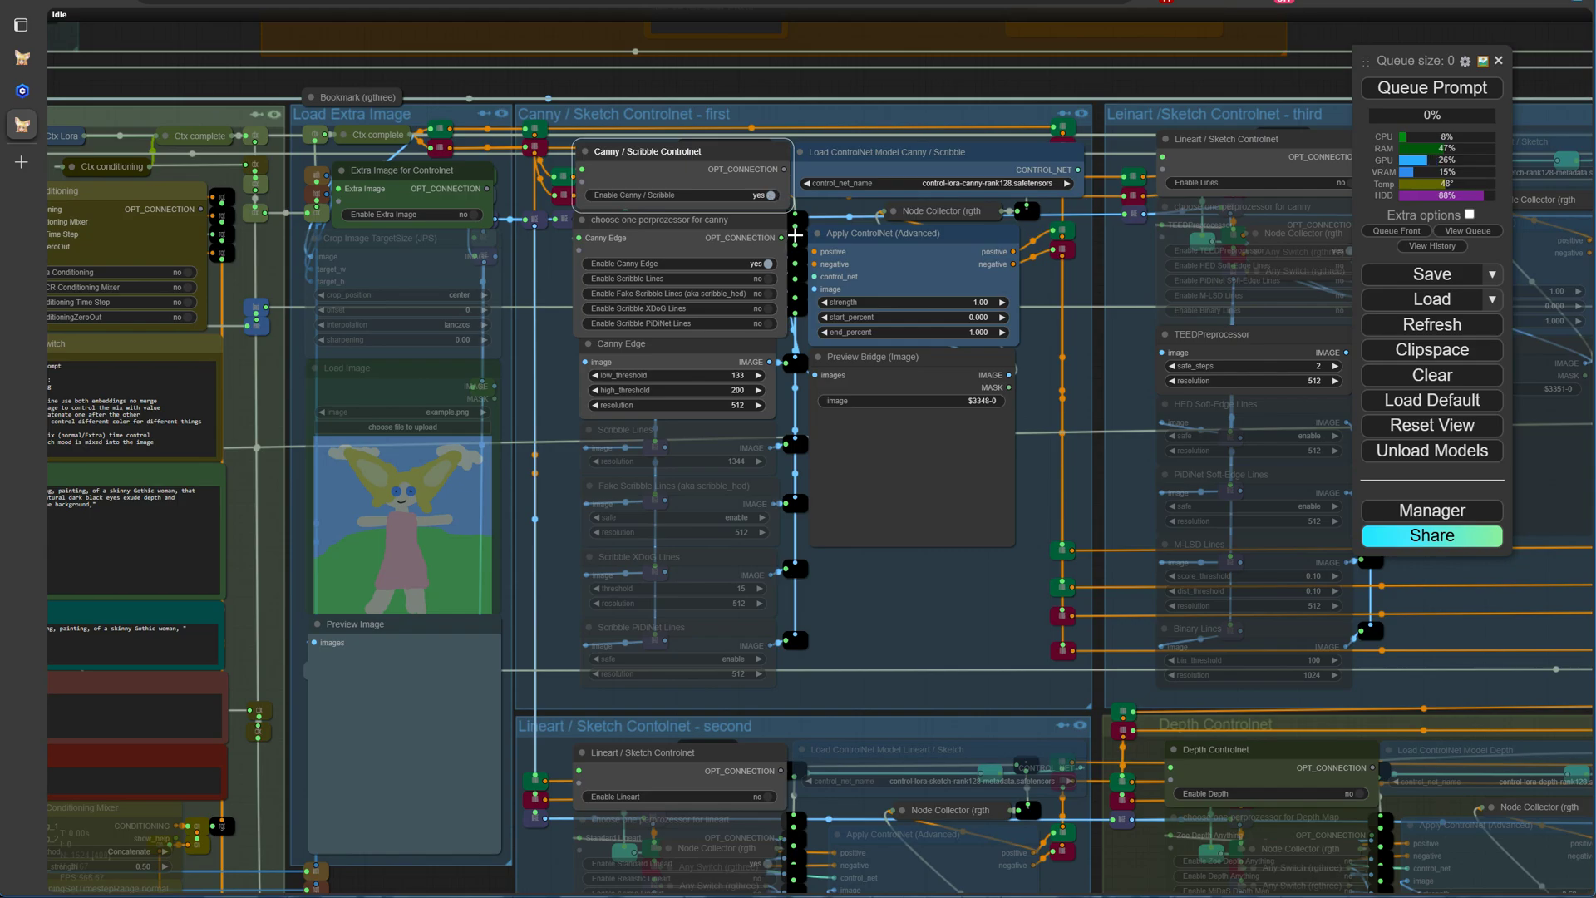
{"action": "scroll", "coordinate": [971, 290], "scroll_direction": "up", "scroll_amount": 5}
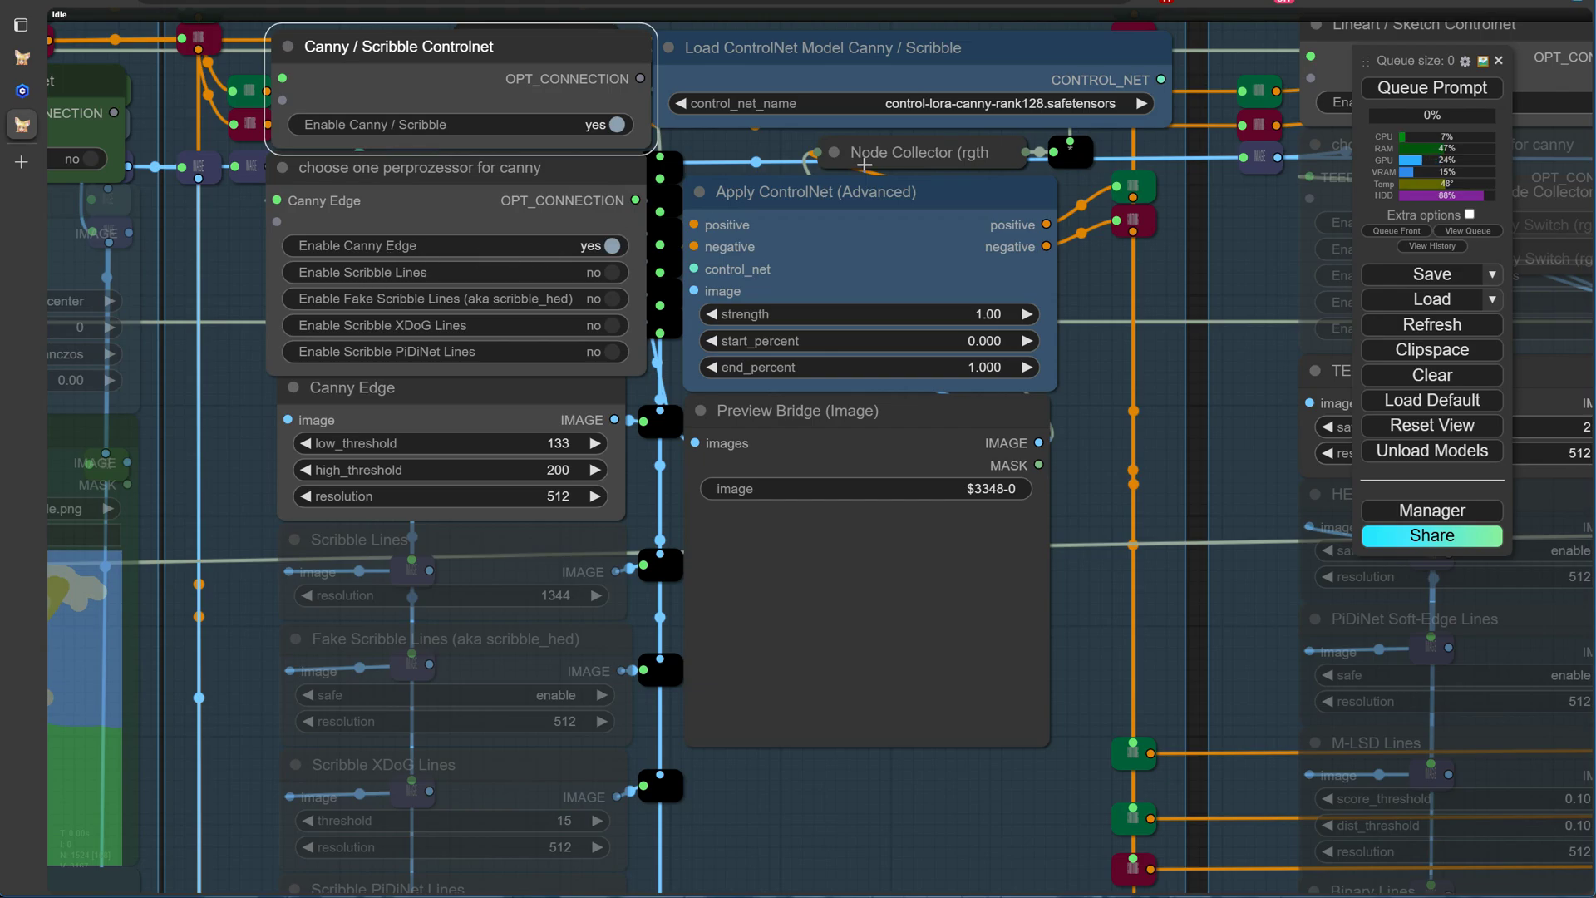
{"action": "left_click", "coordinate": [926, 103]}
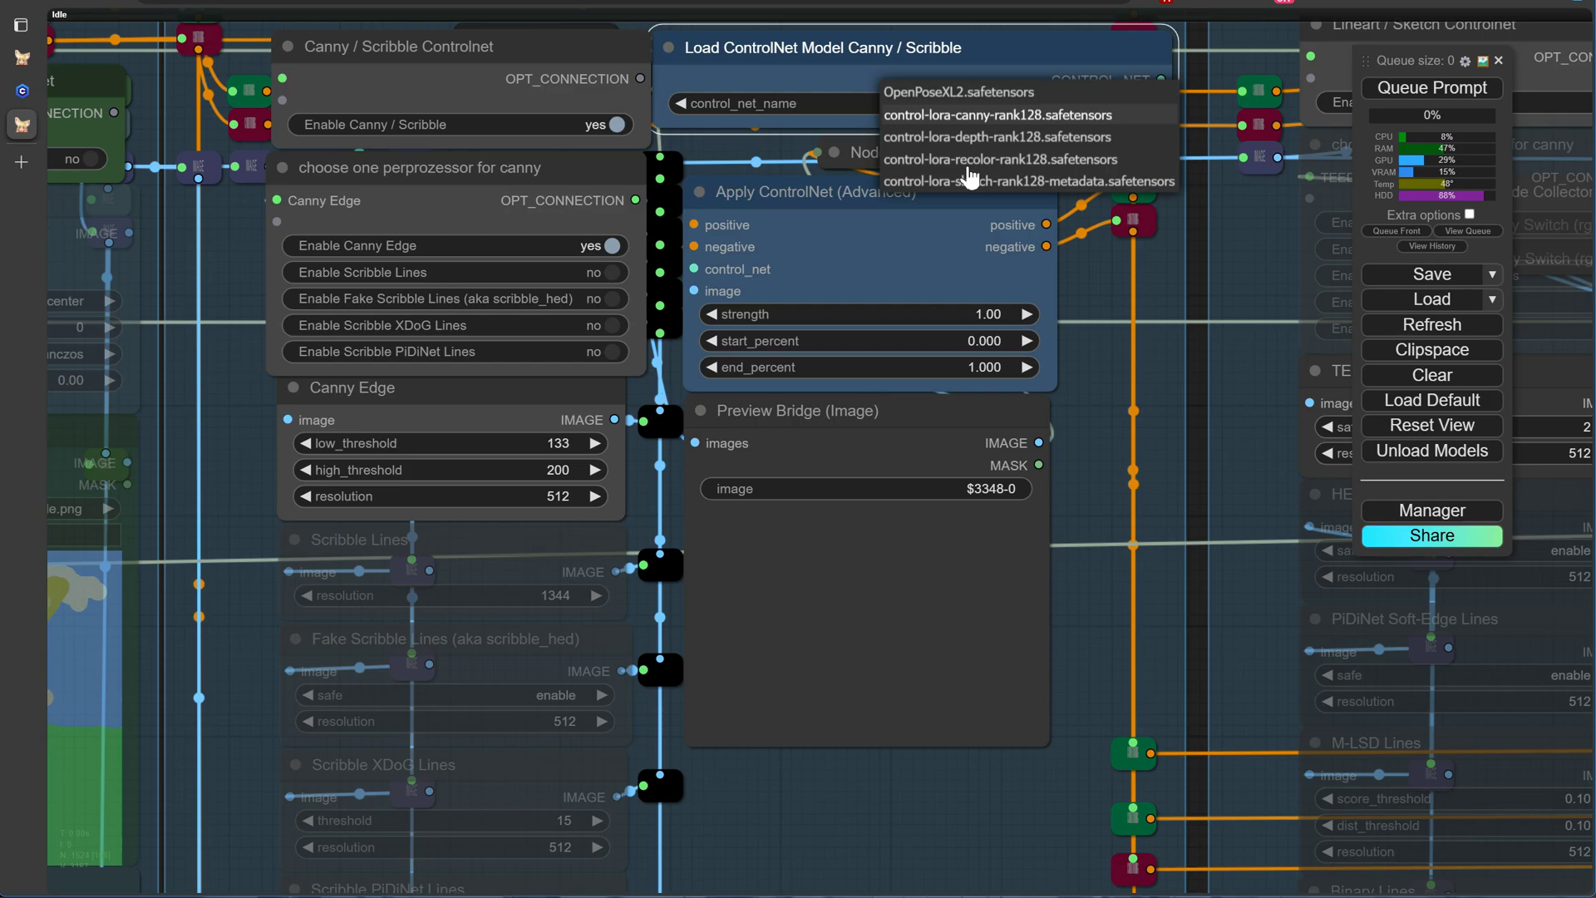
{"action": "left_click", "coordinate": [1090, 380]}
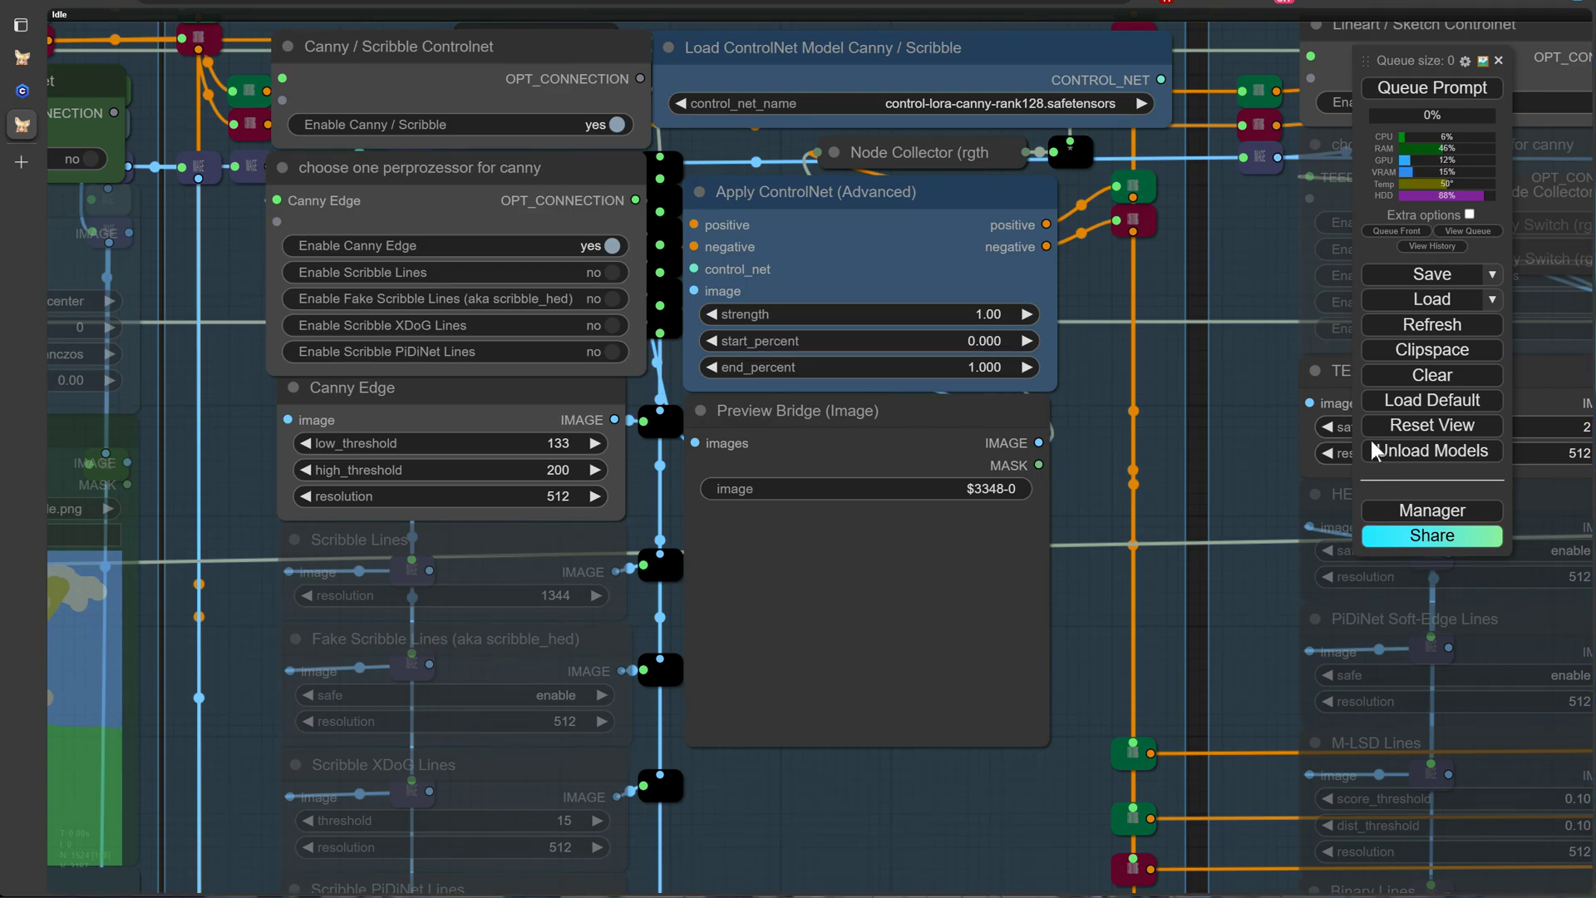
Search the Model Manager for 'xin' and install the 2.50GB xinsir ControlNet++ All-in-one SDXL model.
{"action": "left_click", "coordinate": [1413, 512]}
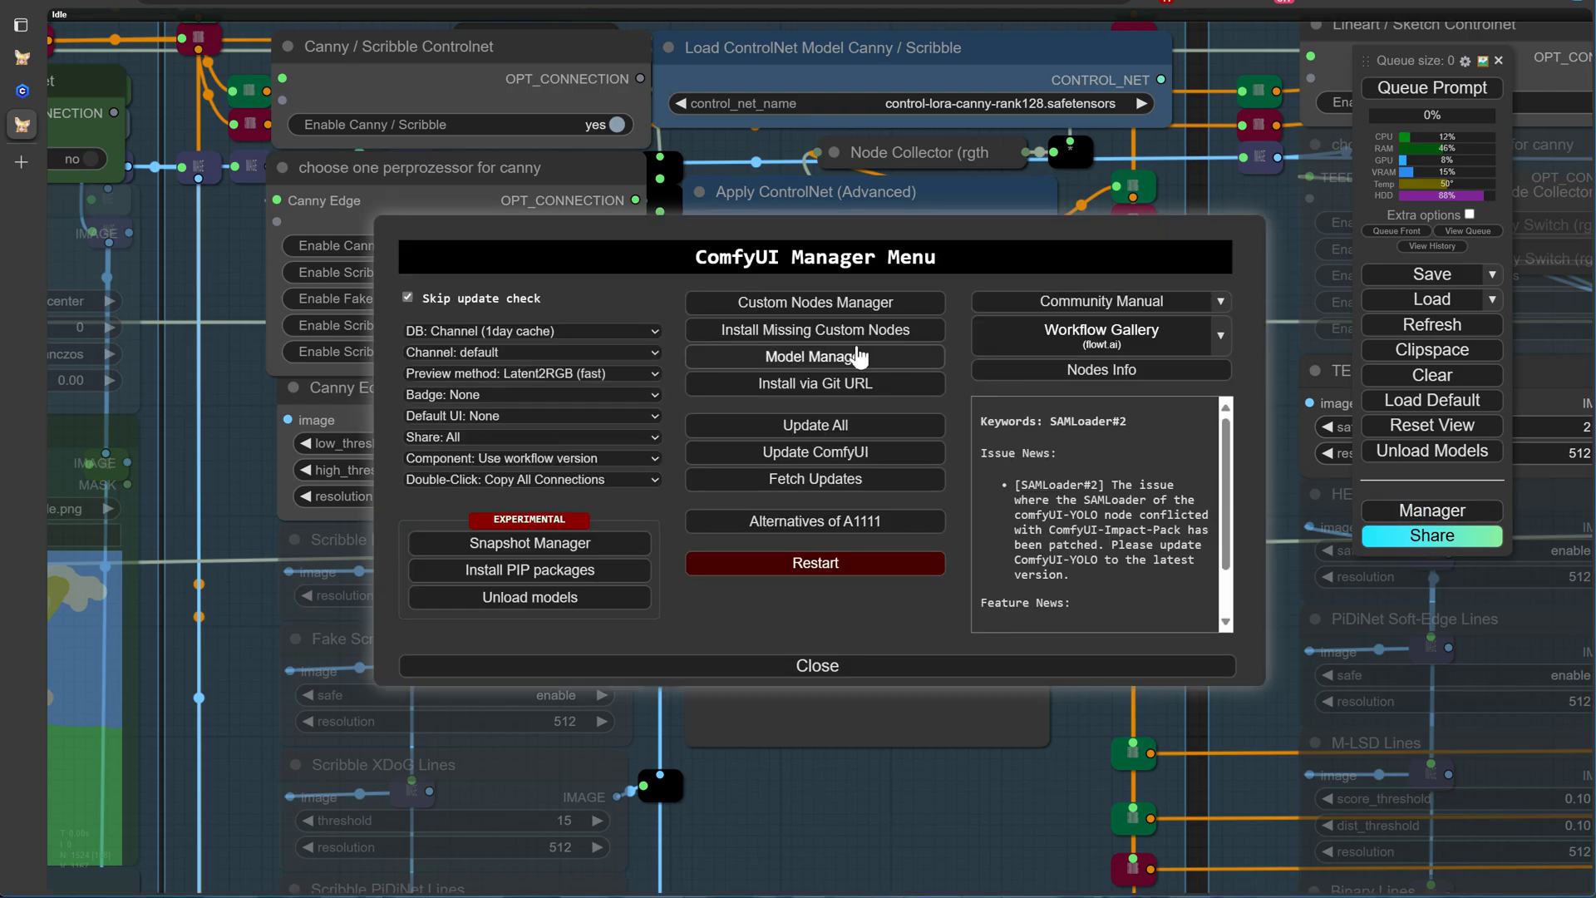
{"action": "left_click", "coordinate": [786, 369]}
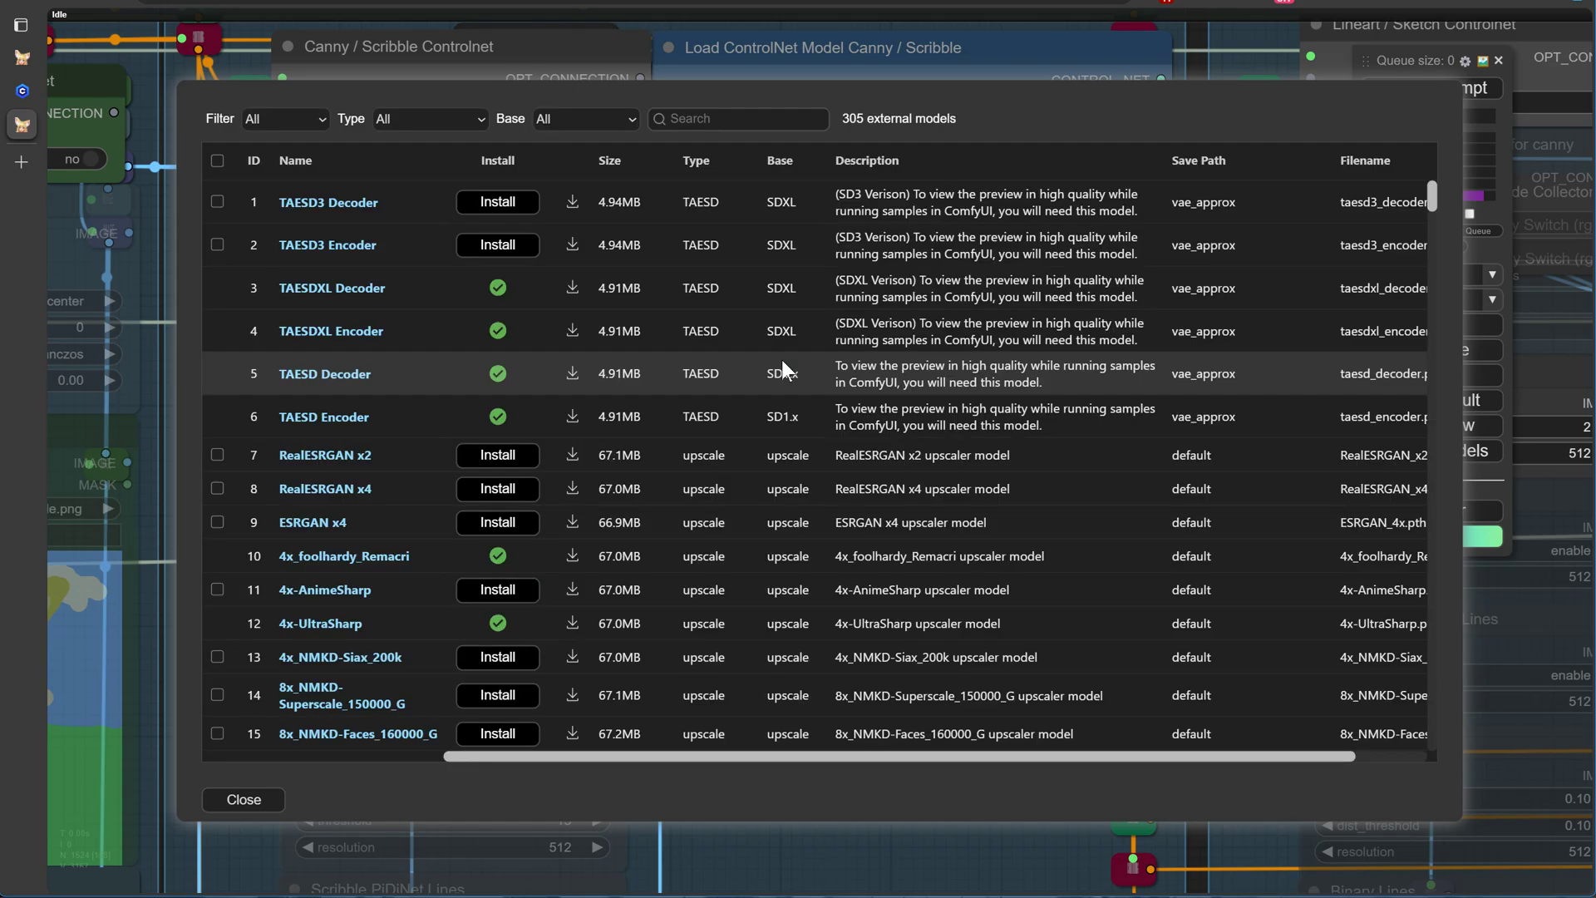
{"action": "left_click", "coordinate": [703, 116]}
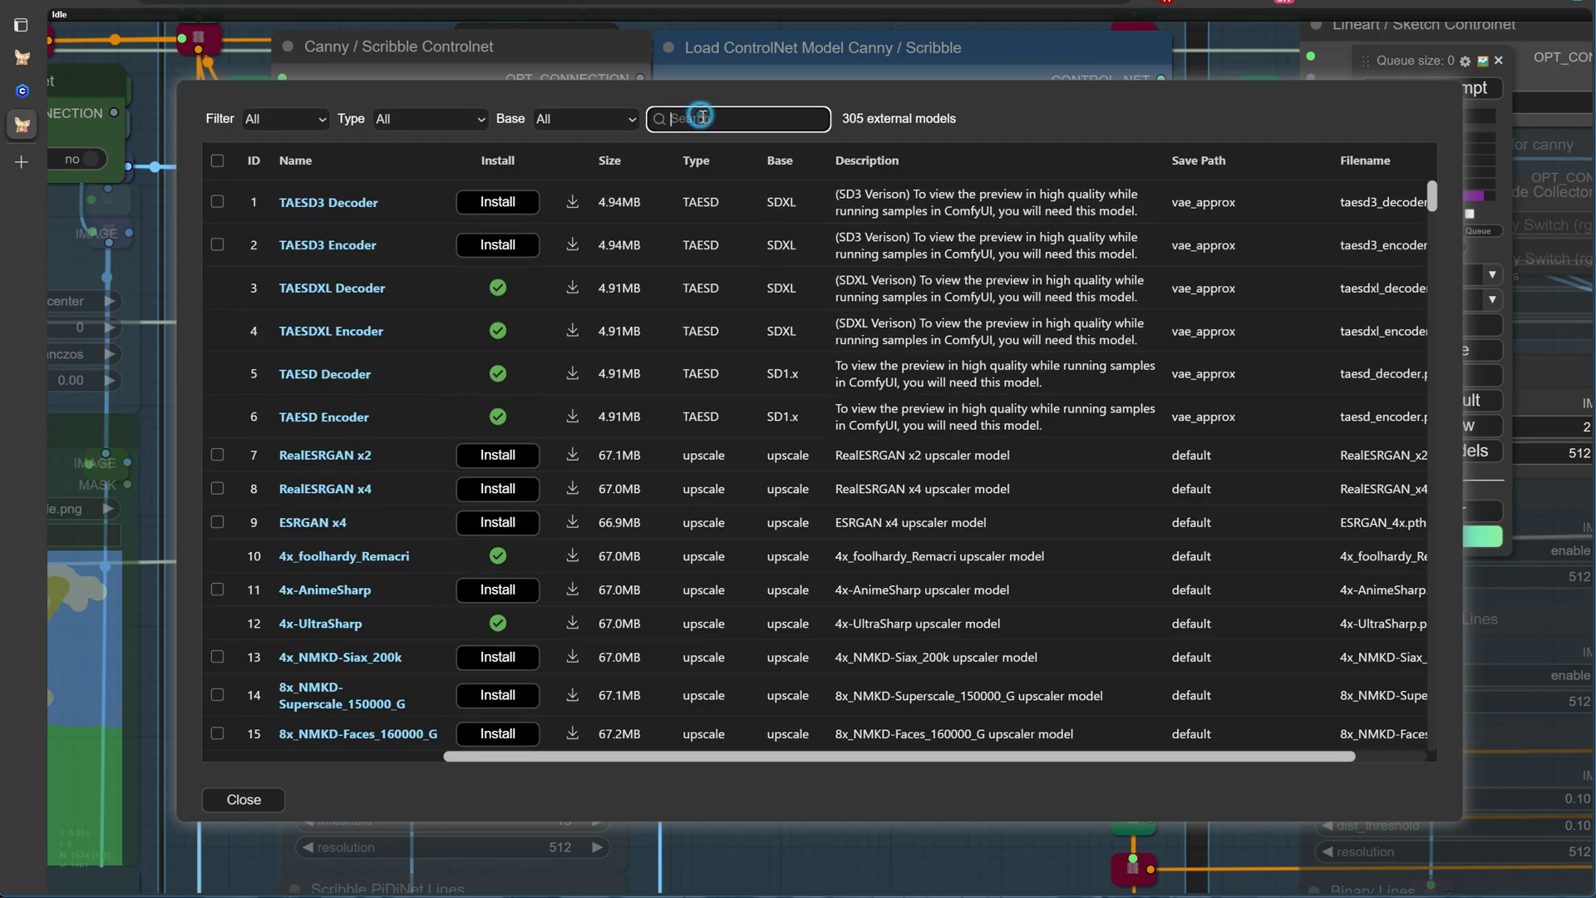
{"action": "type", "text": "xin"}
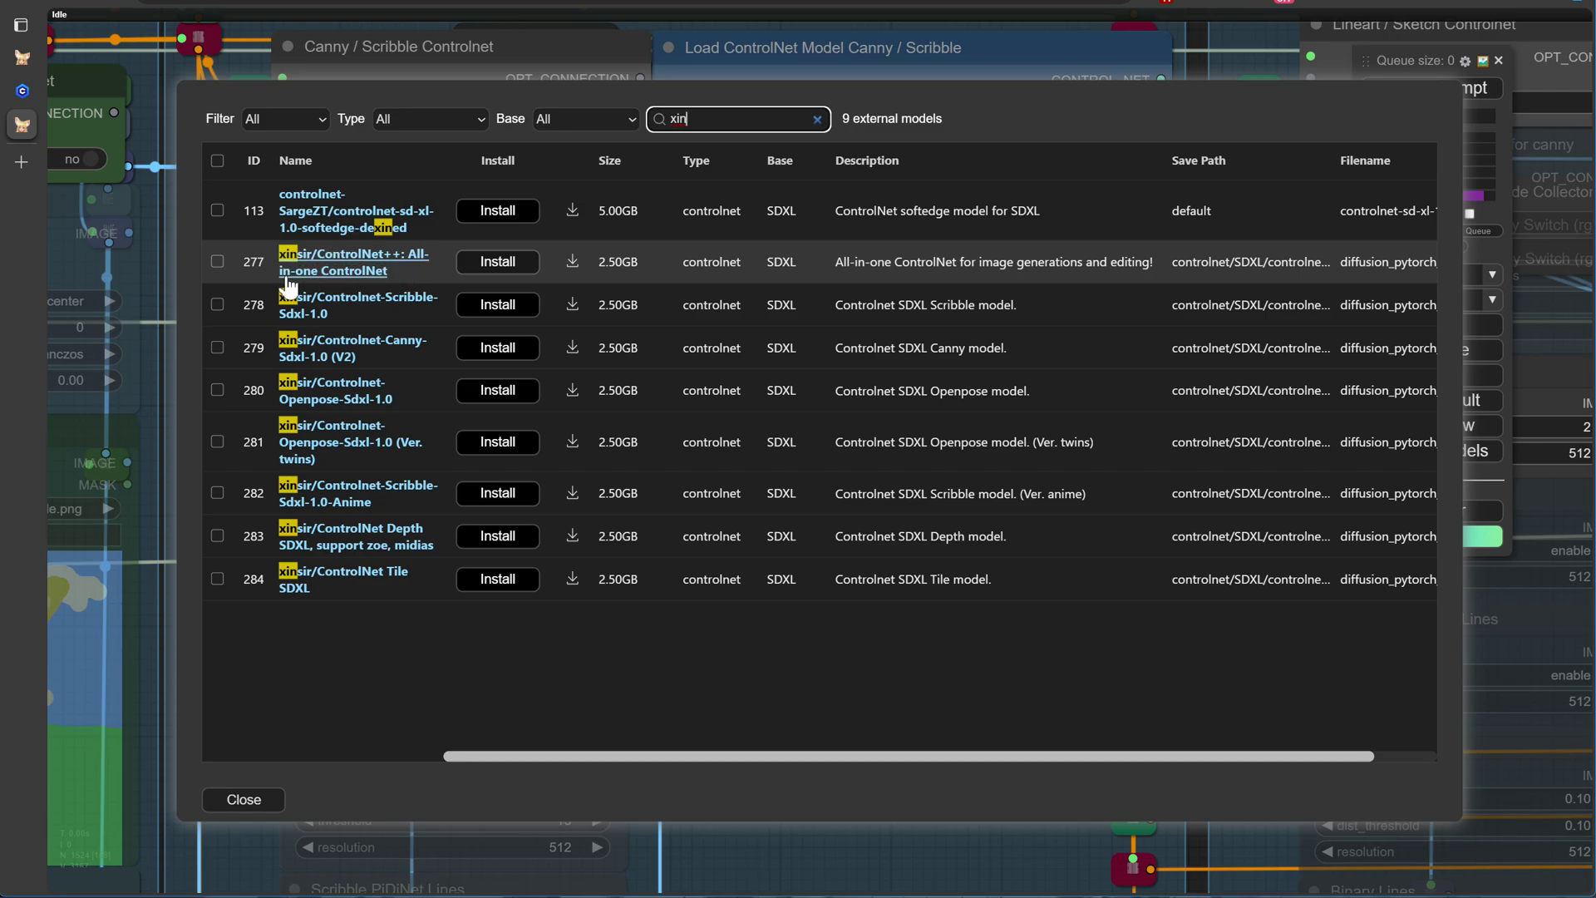
{"action": "left_click", "coordinate": [485, 264]}
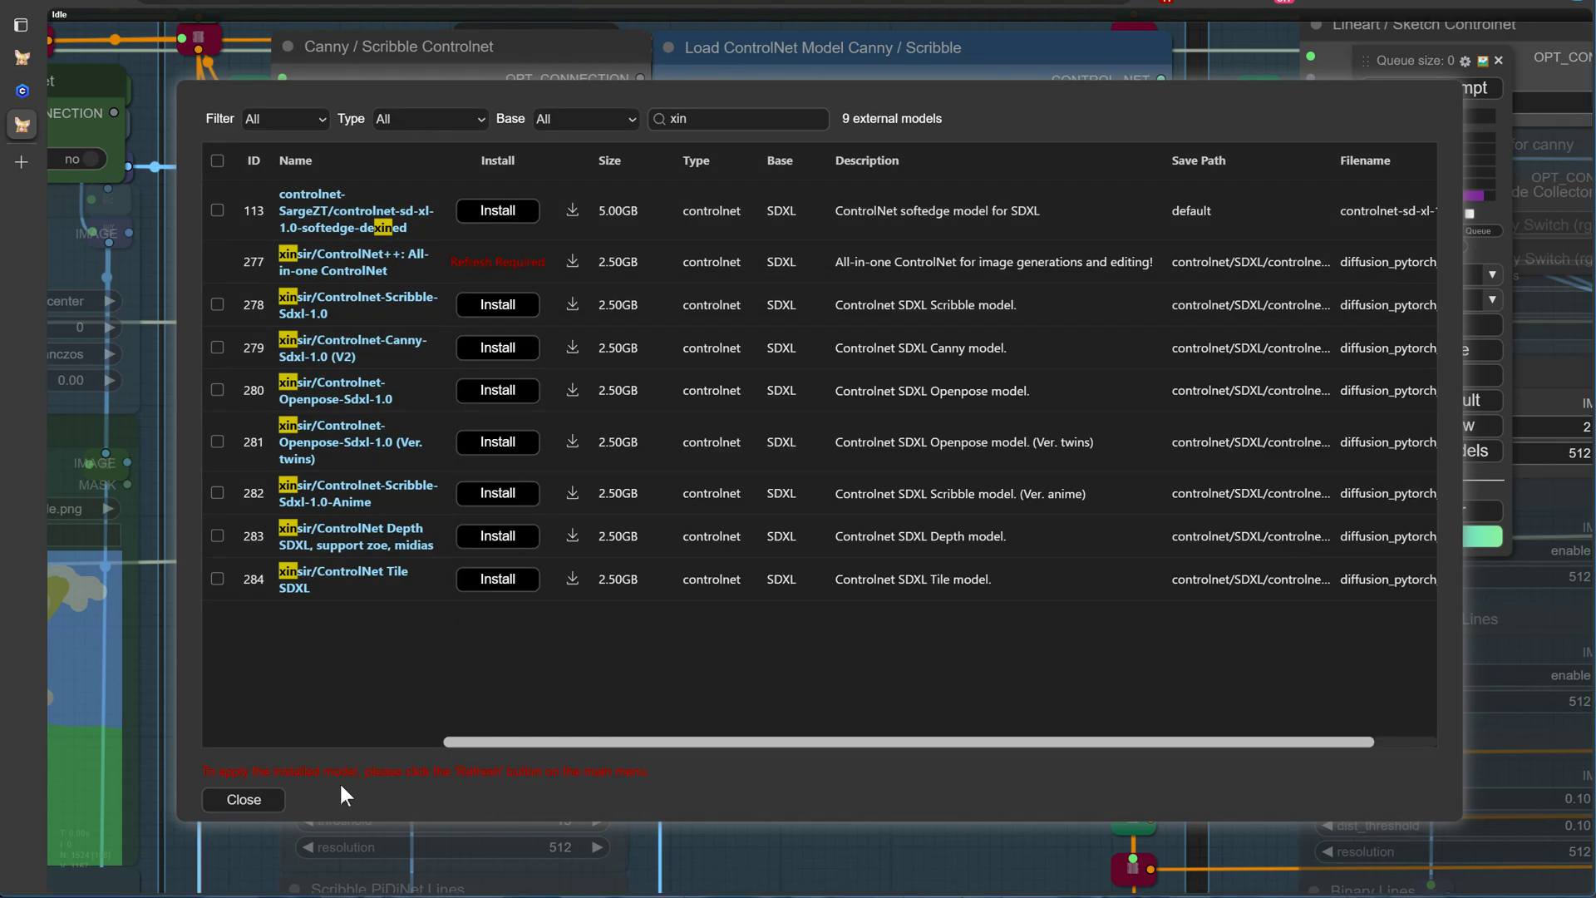
{"action": "left_click", "coordinate": [244, 799]}
{"action": "left_click", "coordinate": [1432, 325]}
{"action": "left_click", "coordinate": [957, 104]}
{"action": "left_click", "coordinate": [1127, 116]}
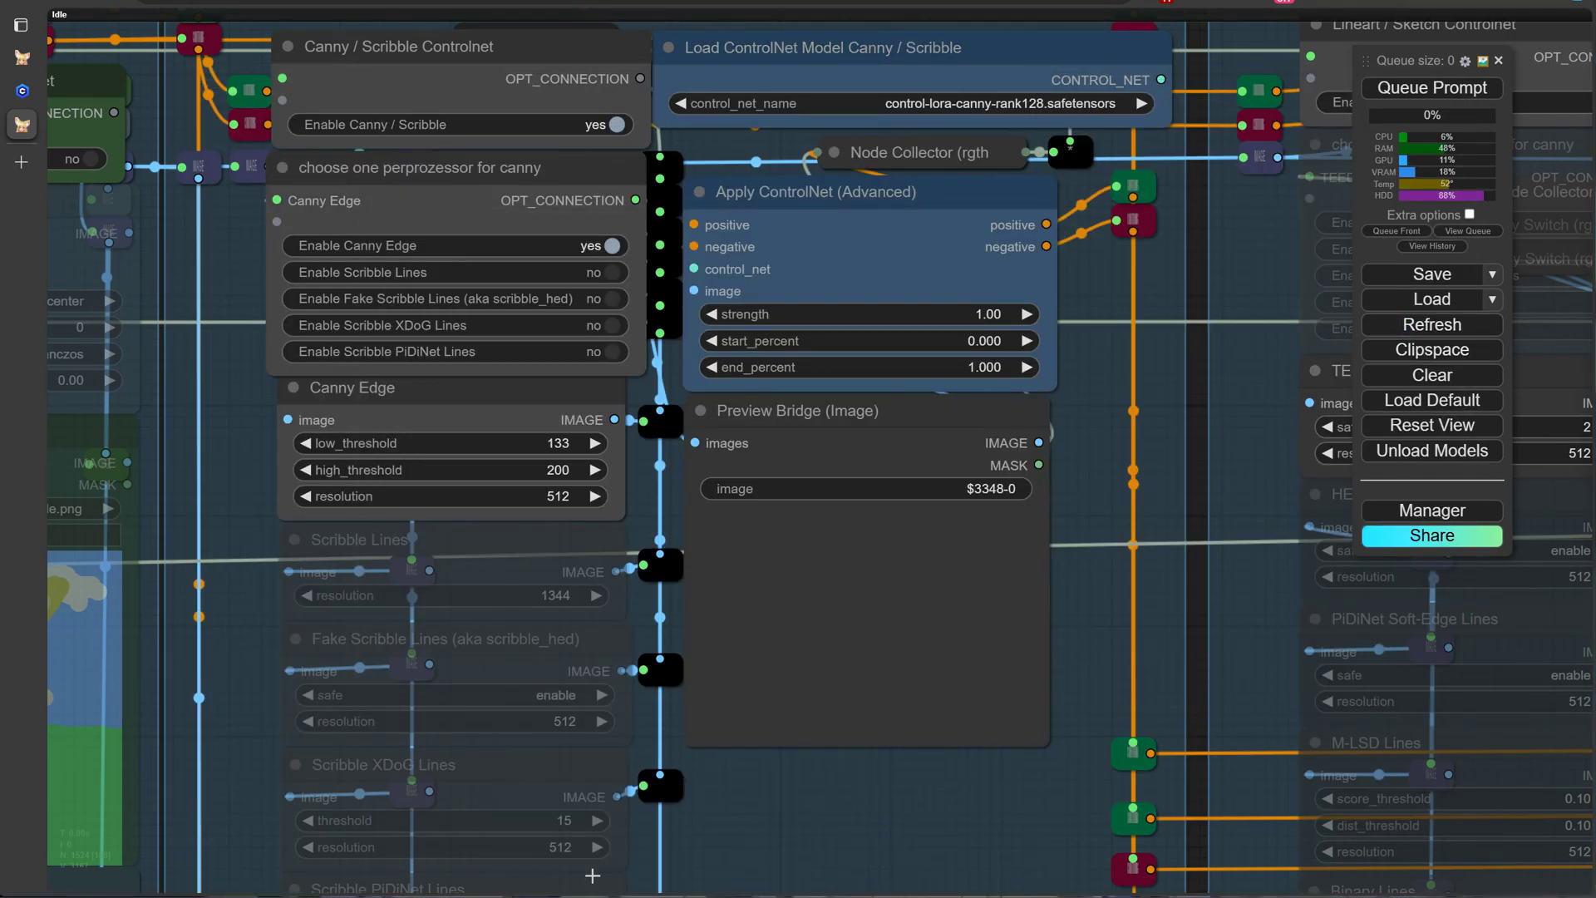
In File Explorer, navigate to ComfyUI\models\controlnet\SDXL\controlnet-union-sdxl-1.0.
{"action": "key", "text": "alt+Tab"}
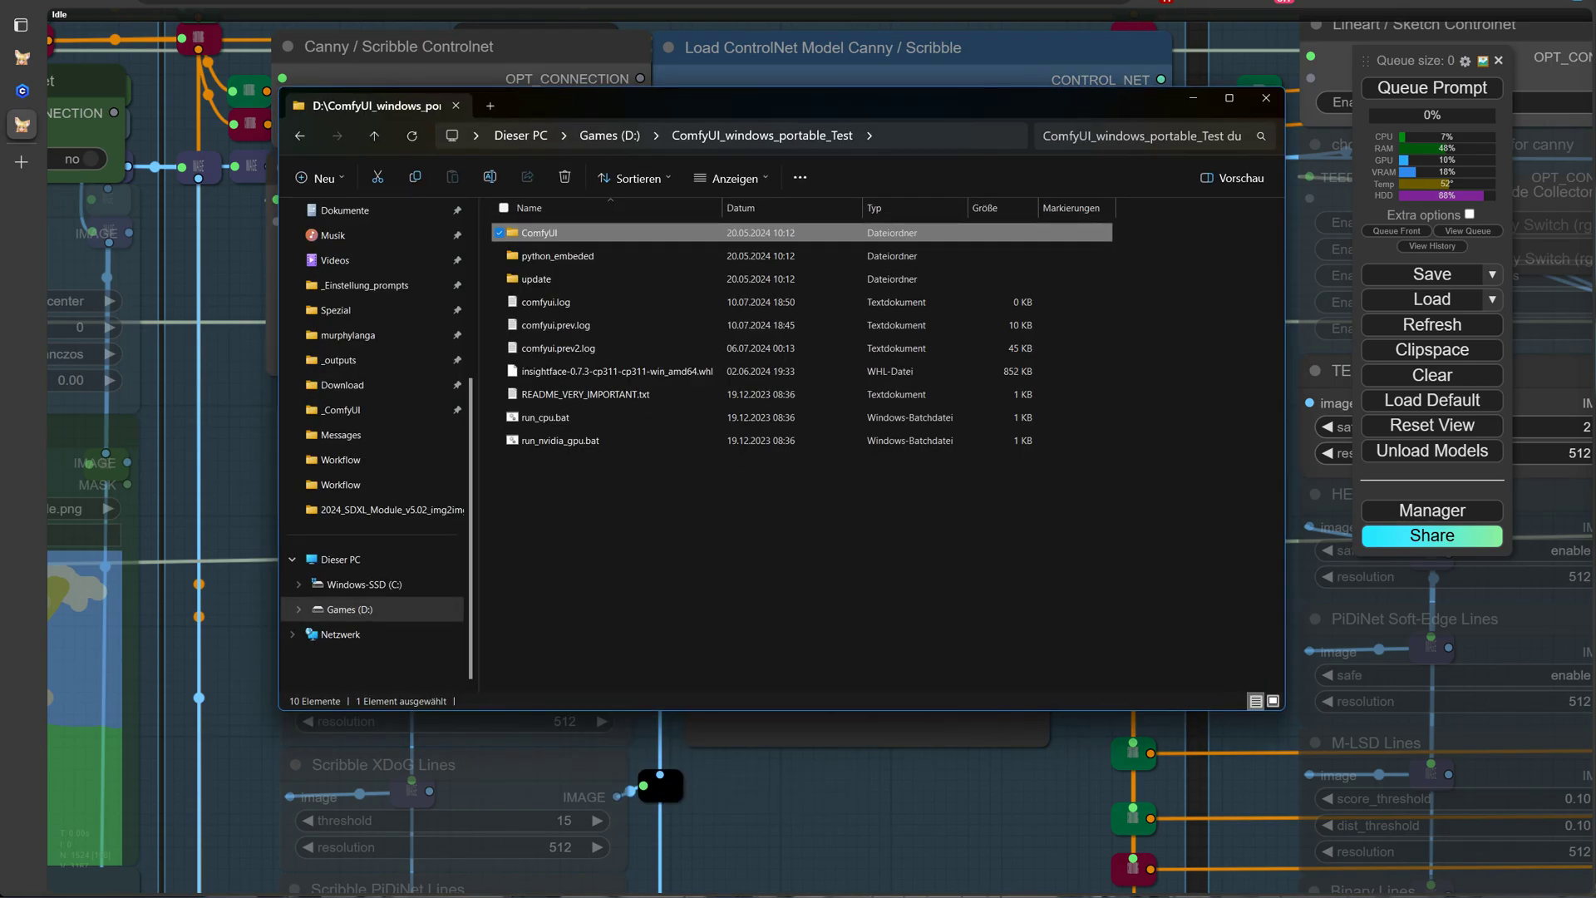
{"action": "double_click", "coordinate": [531, 230]}
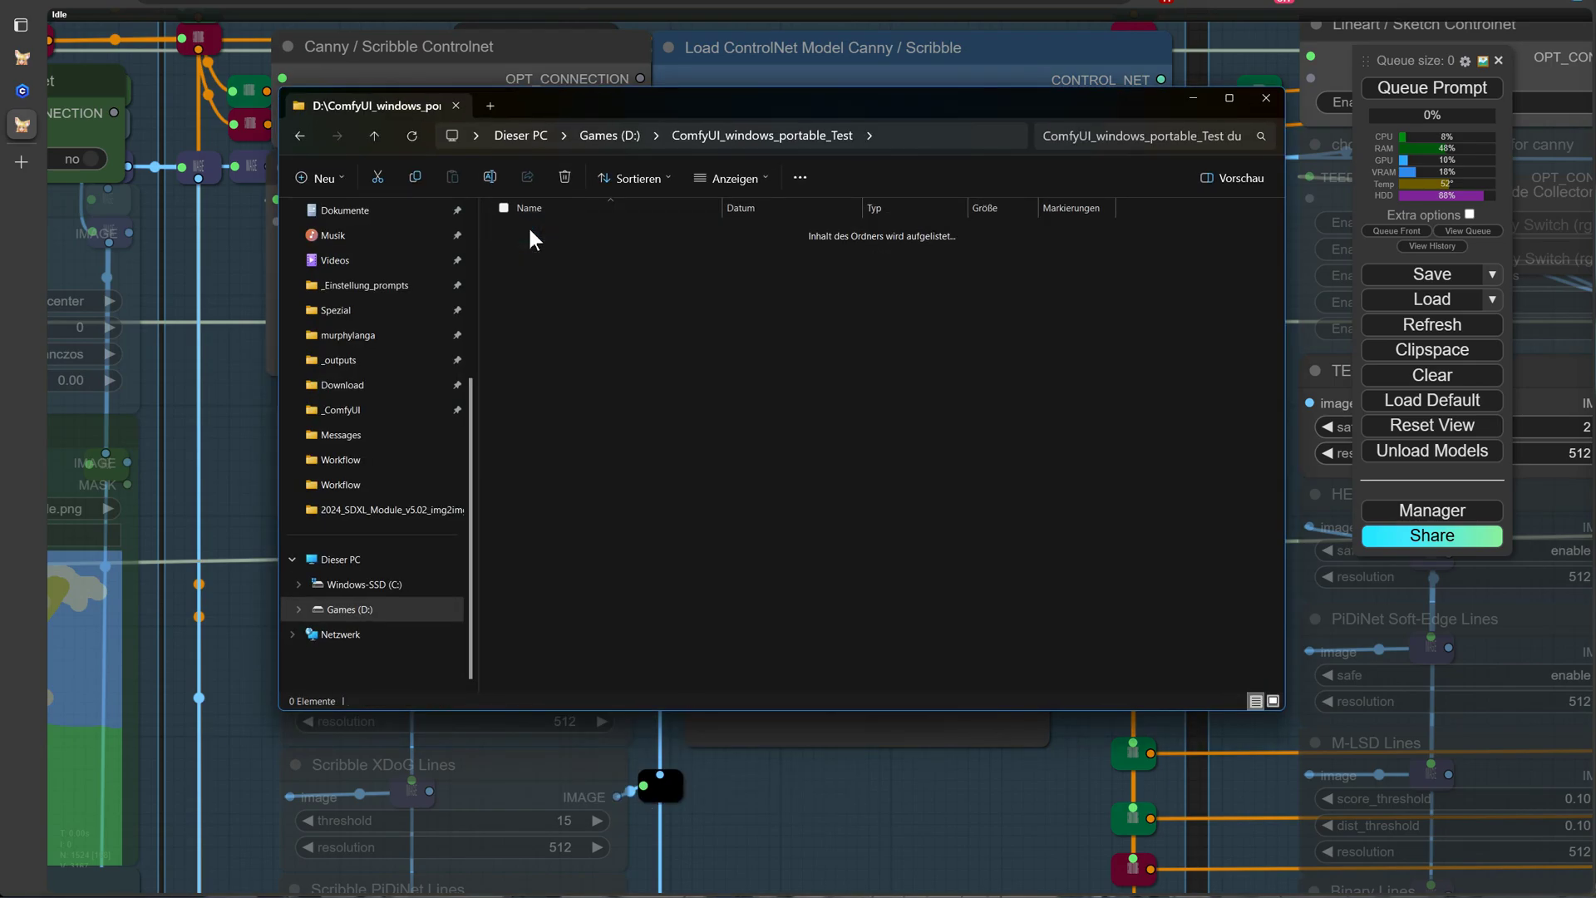
{"action": "double_click", "coordinate": [545, 441]}
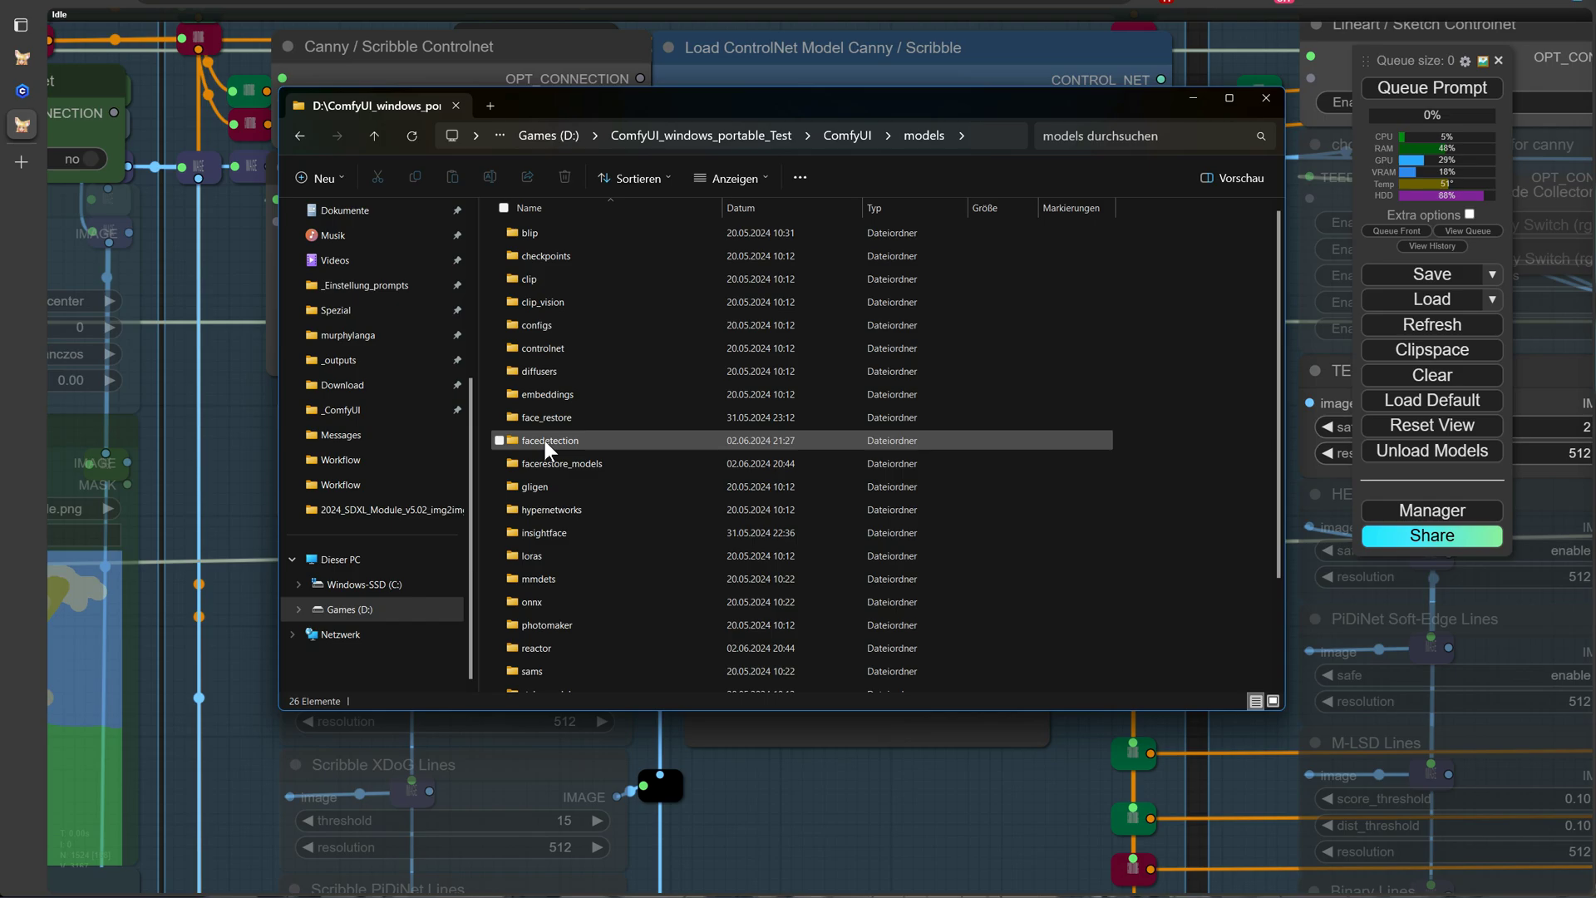
{"action": "double_click", "coordinate": [533, 347]}
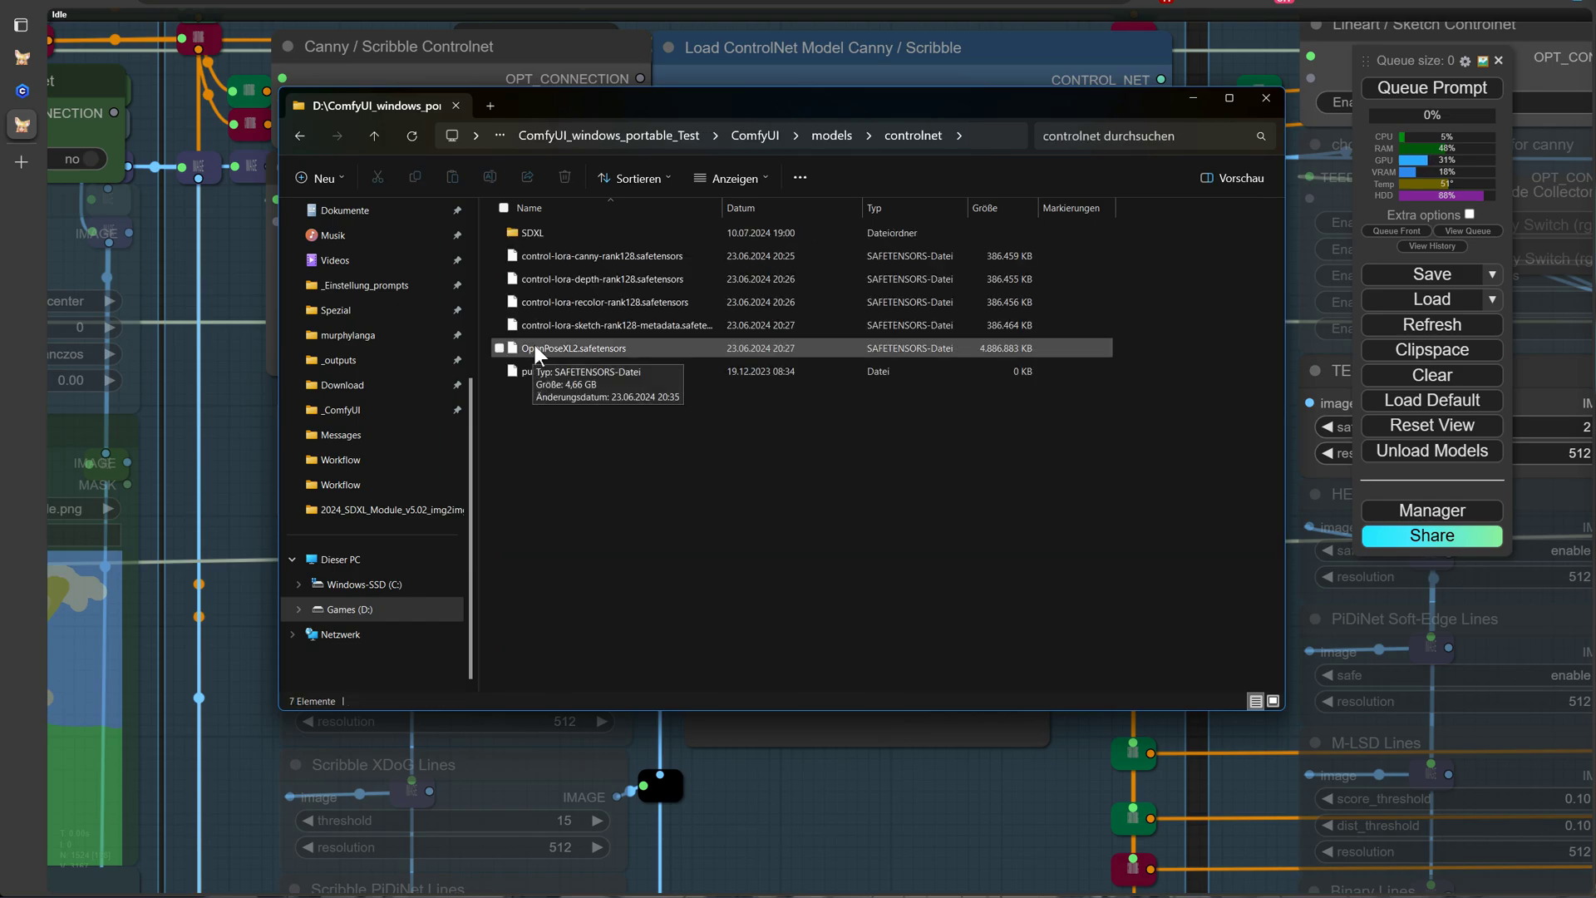
{"action": "double_click", "coordinate": [532, 232]}
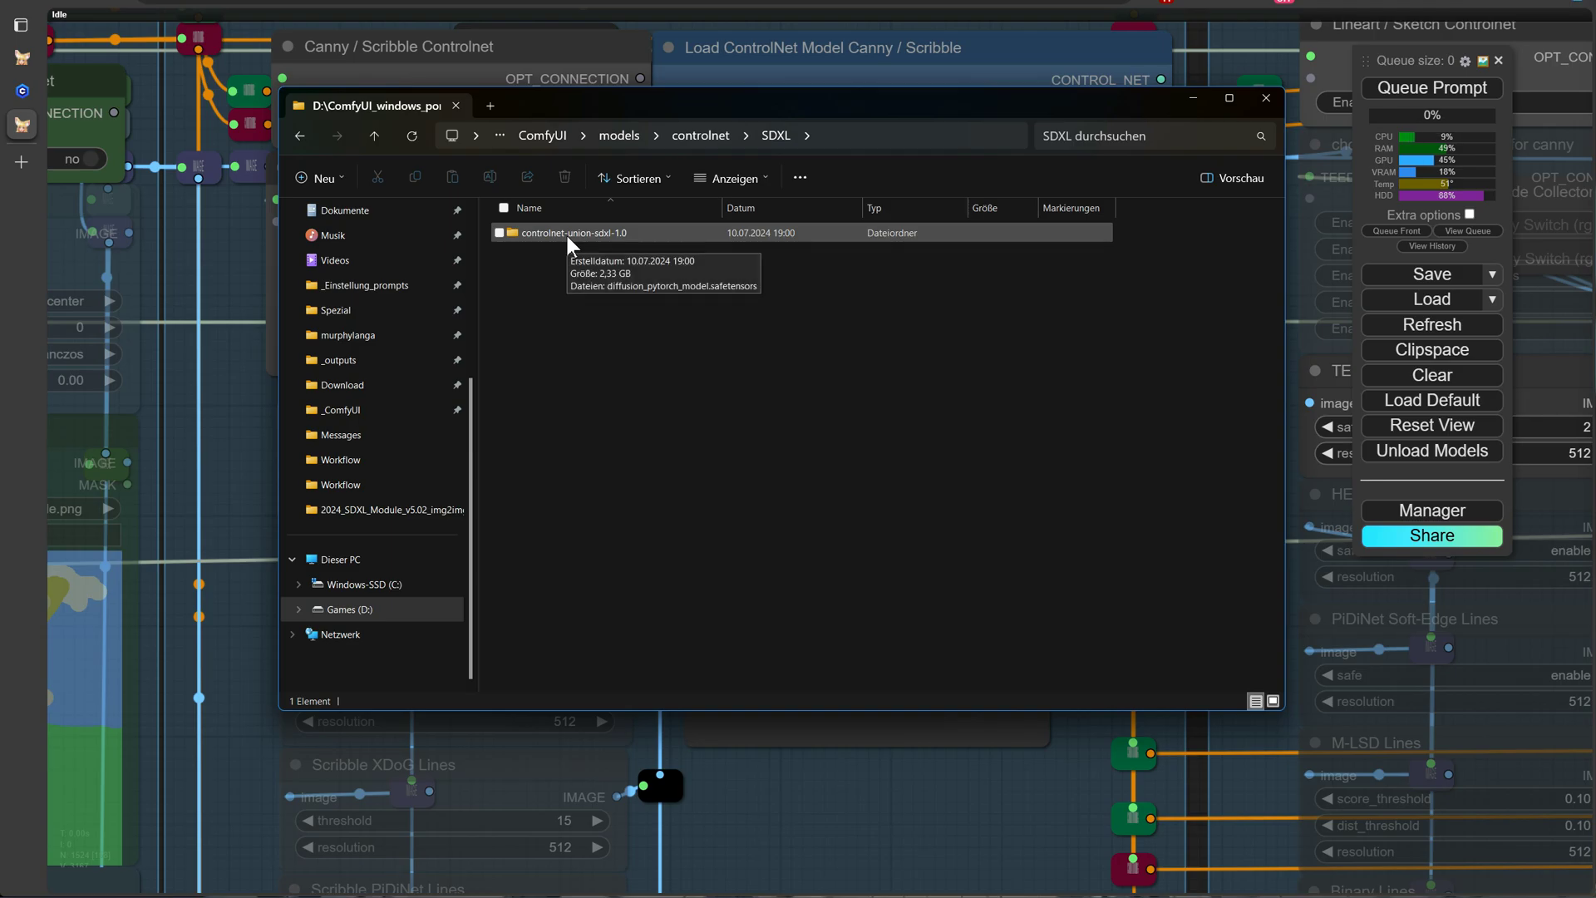
{"action": "double_click", "coordinate": [565, 232]}
Rename the downloaded model file to SDXL_all_in_one_model.safetensors.
{"action": "left_click", "coordinate": [567, 233]}
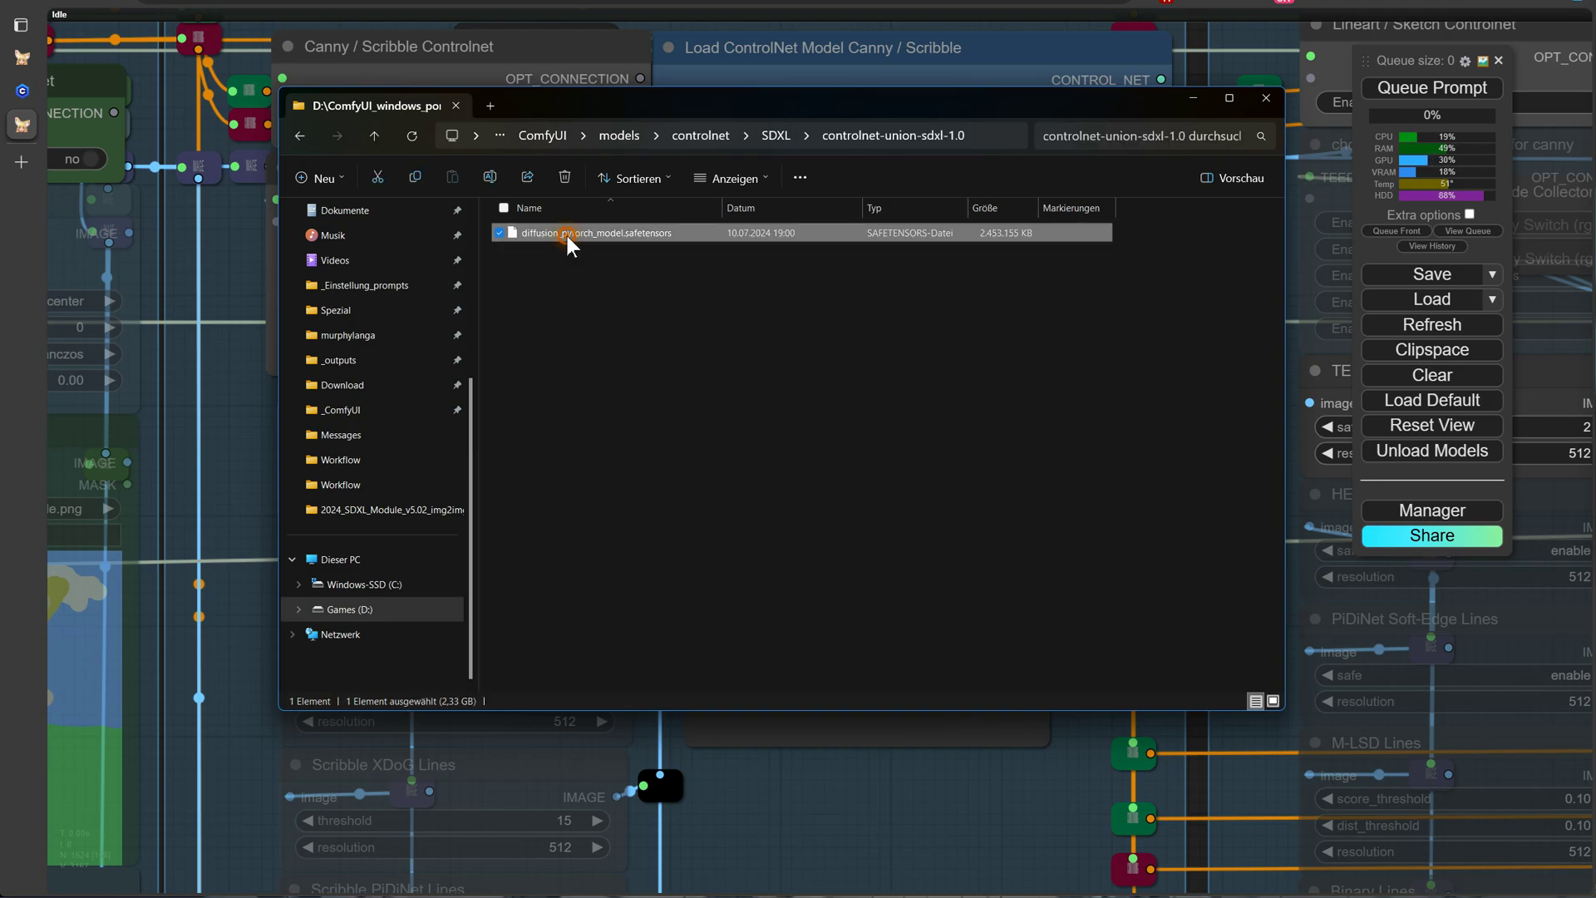
{"action": "right_click", "coordinate": [567, 236]}
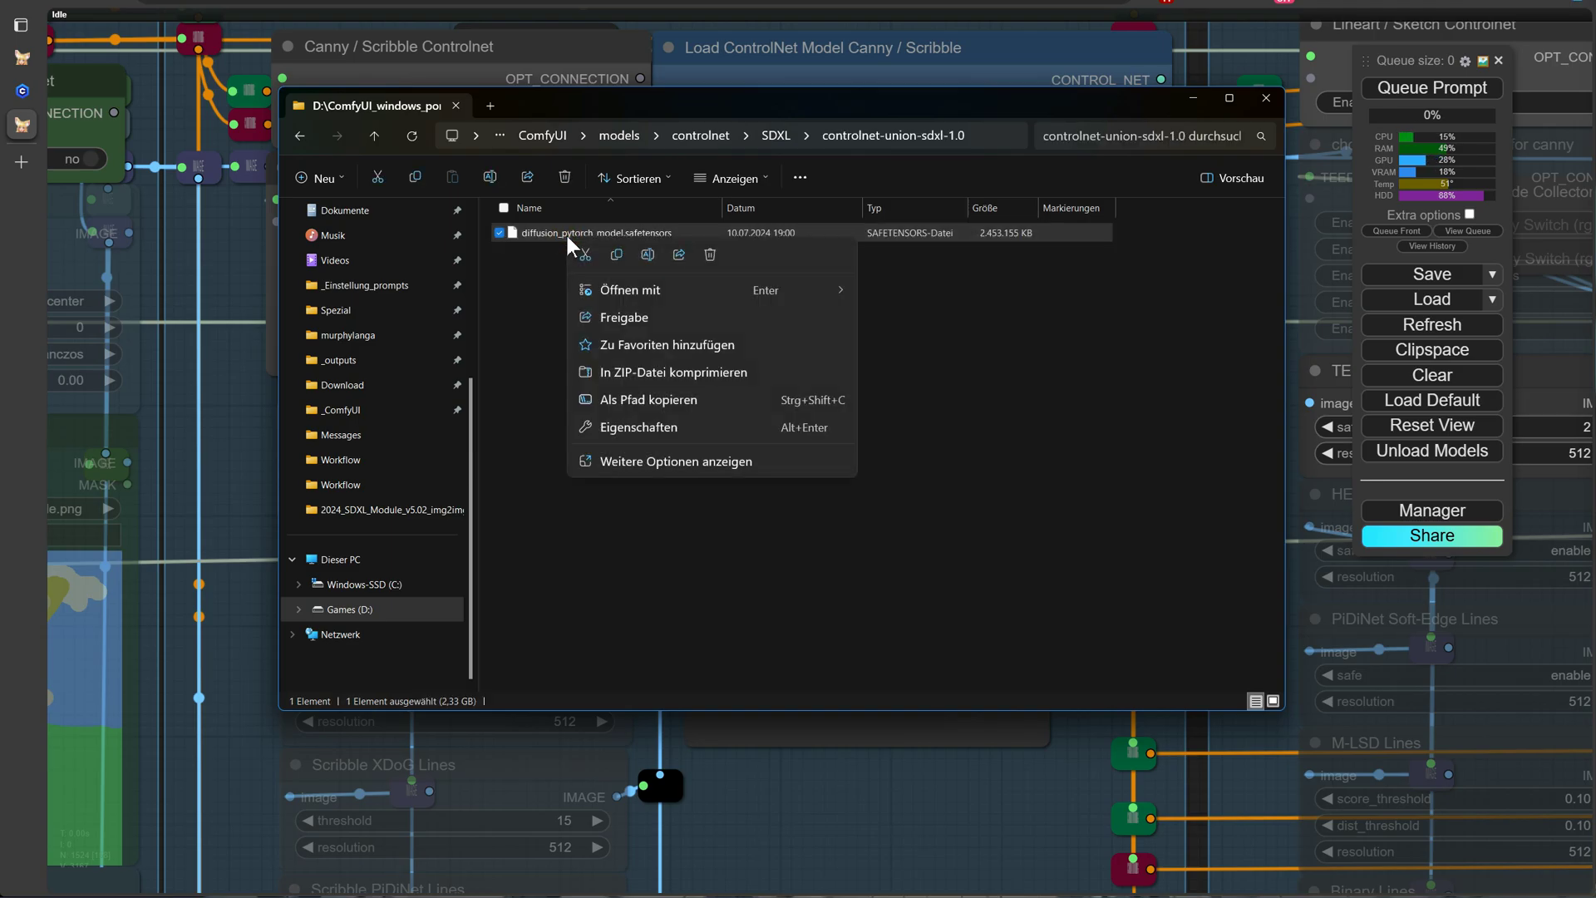
{"action": "left_click", "coordinate": [647, 254]}
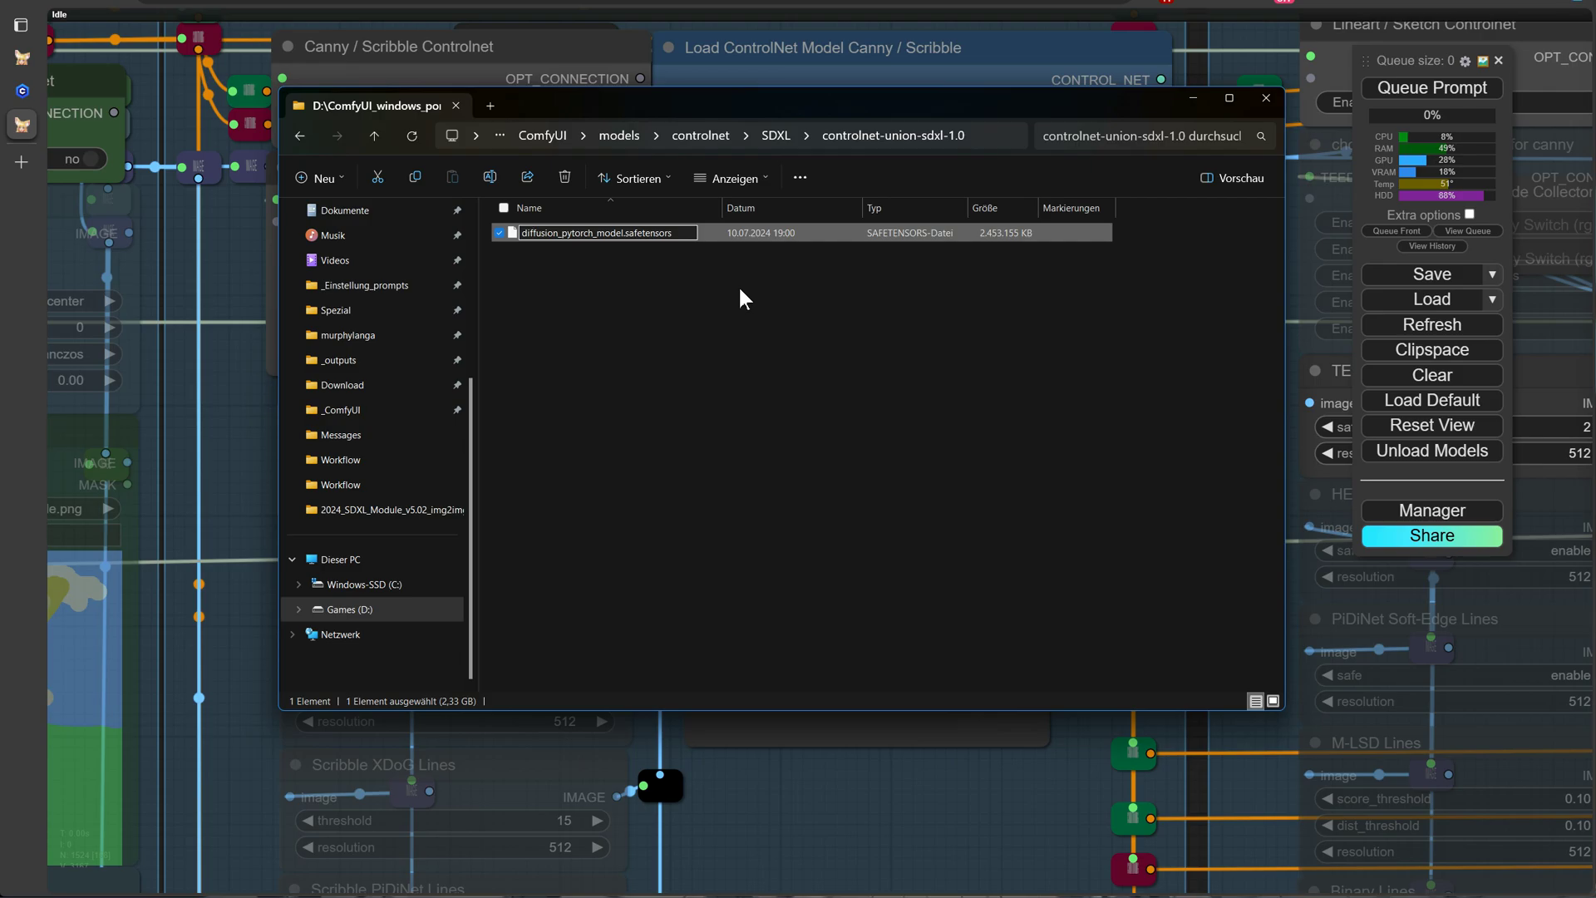
{"action": "key", "text": "Right"}
{"action": "key", "text": "Right"}
{"action": "key", "text": "Right"}
{"action": "key", "text": "Right"}
{"action": "key", "text": "Right"}
{"action": "key", "text": "Right"}
{"action": "key", "text": "Right"}
{"action": "key", "text": "Right"}
{"action": "key", "text": "Right"}
{"action": "key", "text": "Right"}
{"action": "key", "text": "Right"}
{"action": "key", "text": "Right"}
{"action": "key", "text": "Right"}
{"action": "key", "text": "Right"}
{"action": "key", "text": "Left"}
{"action": "key", "text": "BackSpace"}
{"action": "key", "text": "BackSpace"}
{"action": "key", "text": "BackSpace"}
{"action": "key", "text": "BackSpace"}
{"action": "key", "text": "BackSpace"}
{"action": "key", "text": "BackSpace"}
{"action": "key", "text": "BackSpace"}
{"action": "key", "text": "BackSpace"}
{"action": "key", "text": "BackSpace"}
{"action": "key", "text": "BackSpace"}
{"action": "key", "text": "BackSpace"}
{"action": "key", "text": "BackSpace"}
{"action": "key", "text": "BackSpace"}
{"action": "key", "text": "BackSpace"}
{"action": "key", "text": "BackSpace"}
{"action": "key", "text": "BackSpace"}
{"action": "key", "text": "BackSpace"}
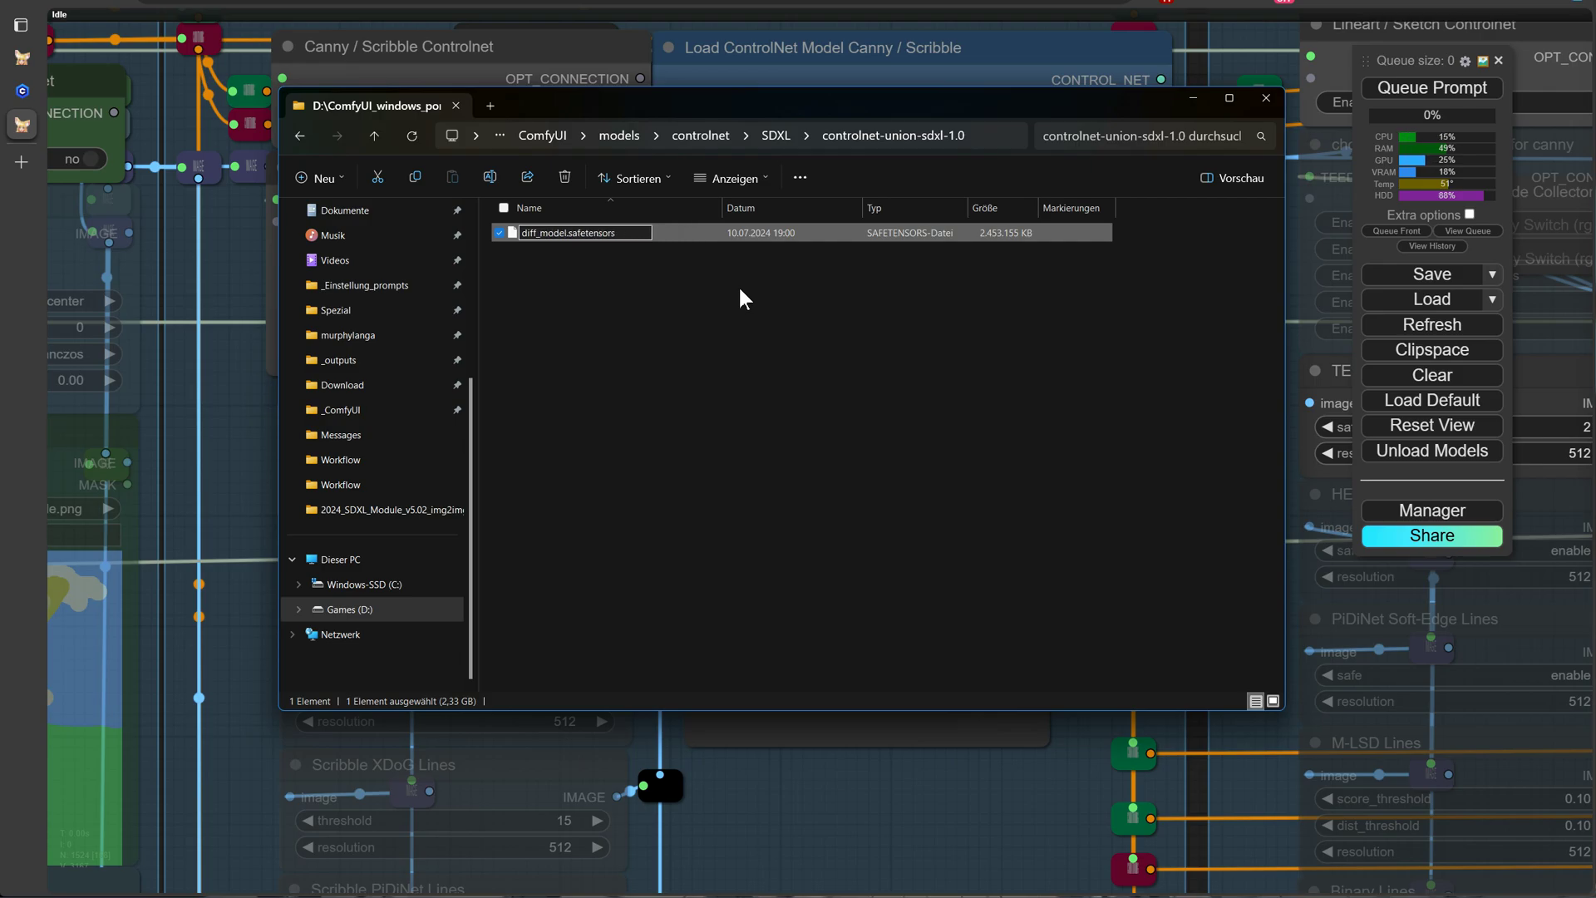
{"action": "type", "text": "SDXL_all_in_one"}
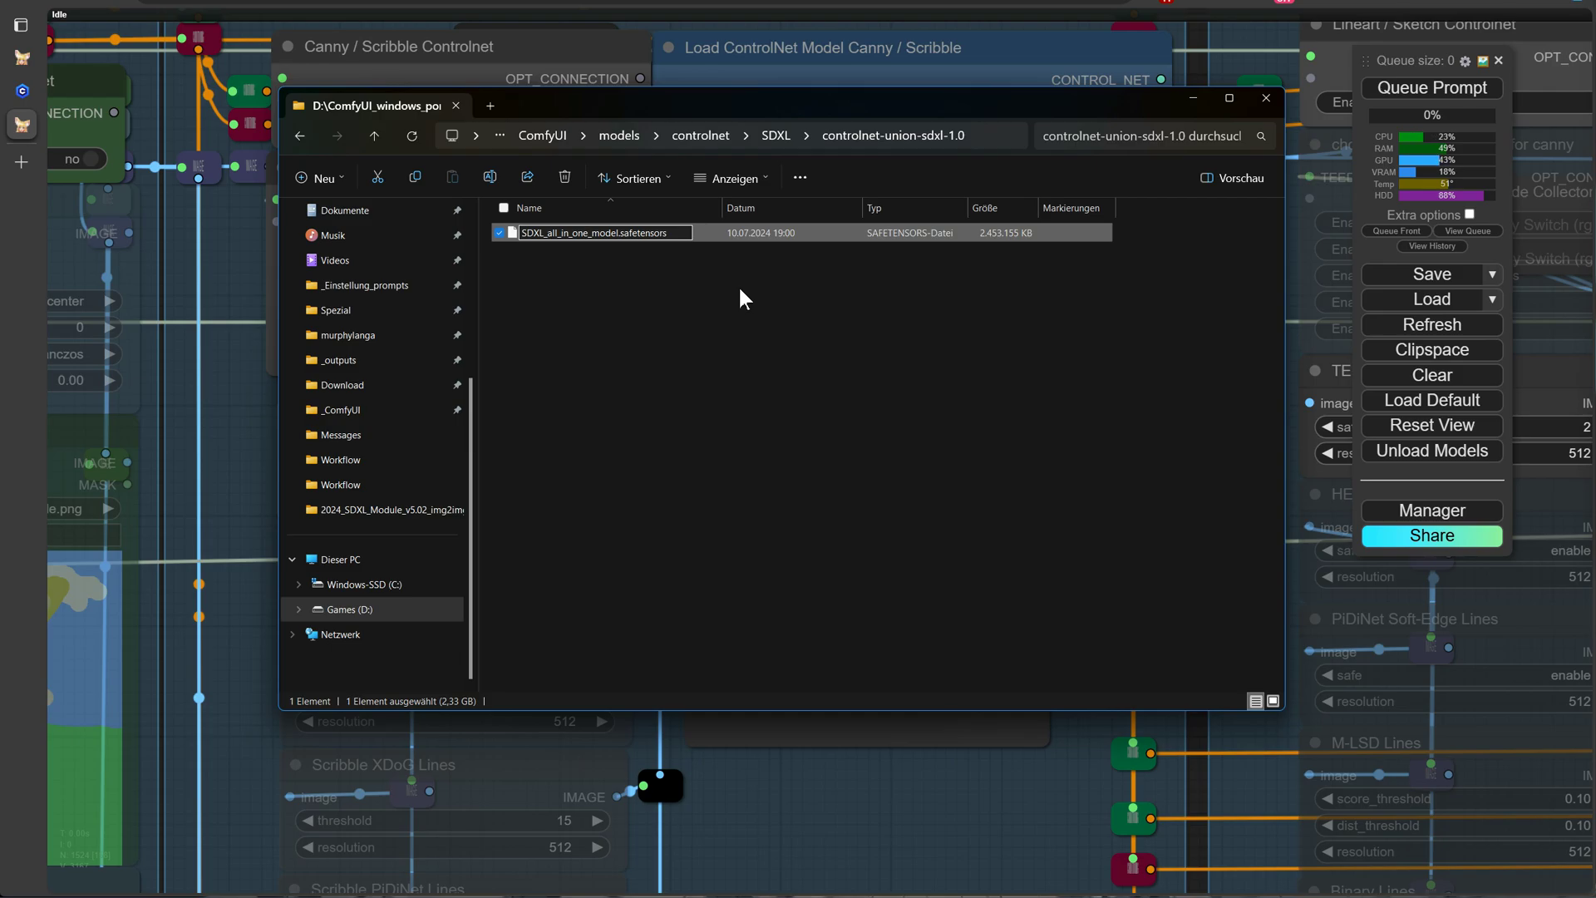
{"action": "key", "text": "Return"}
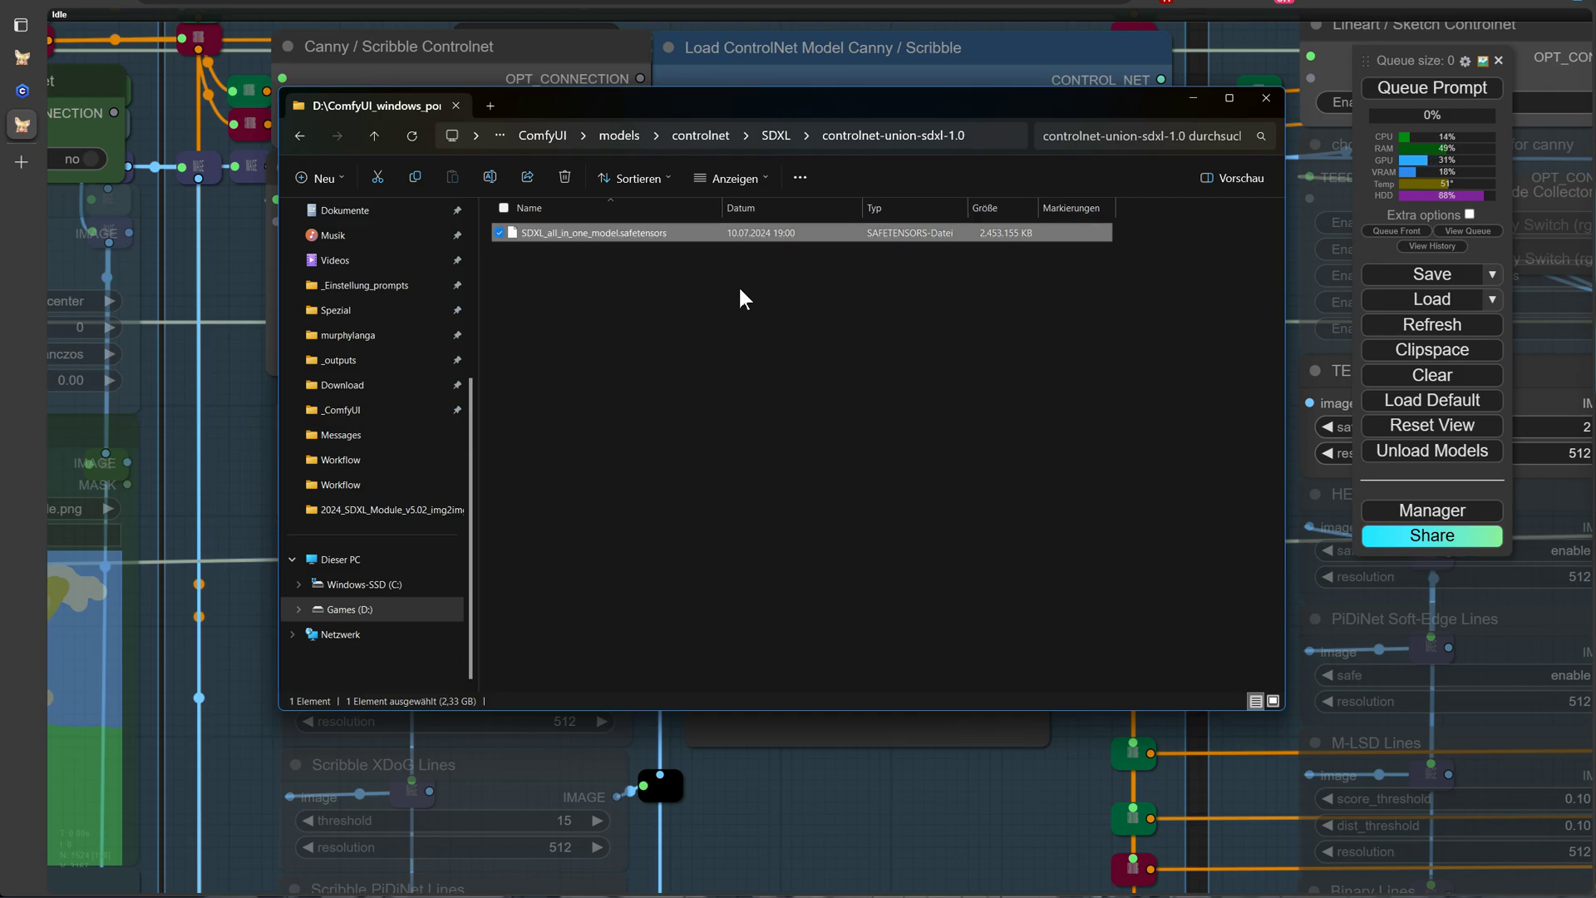
Move SDXL_all_in_one_model.safetensors up into the models\controlnet folder.
{"action": "right_click", "coordinate": [632, 233]}
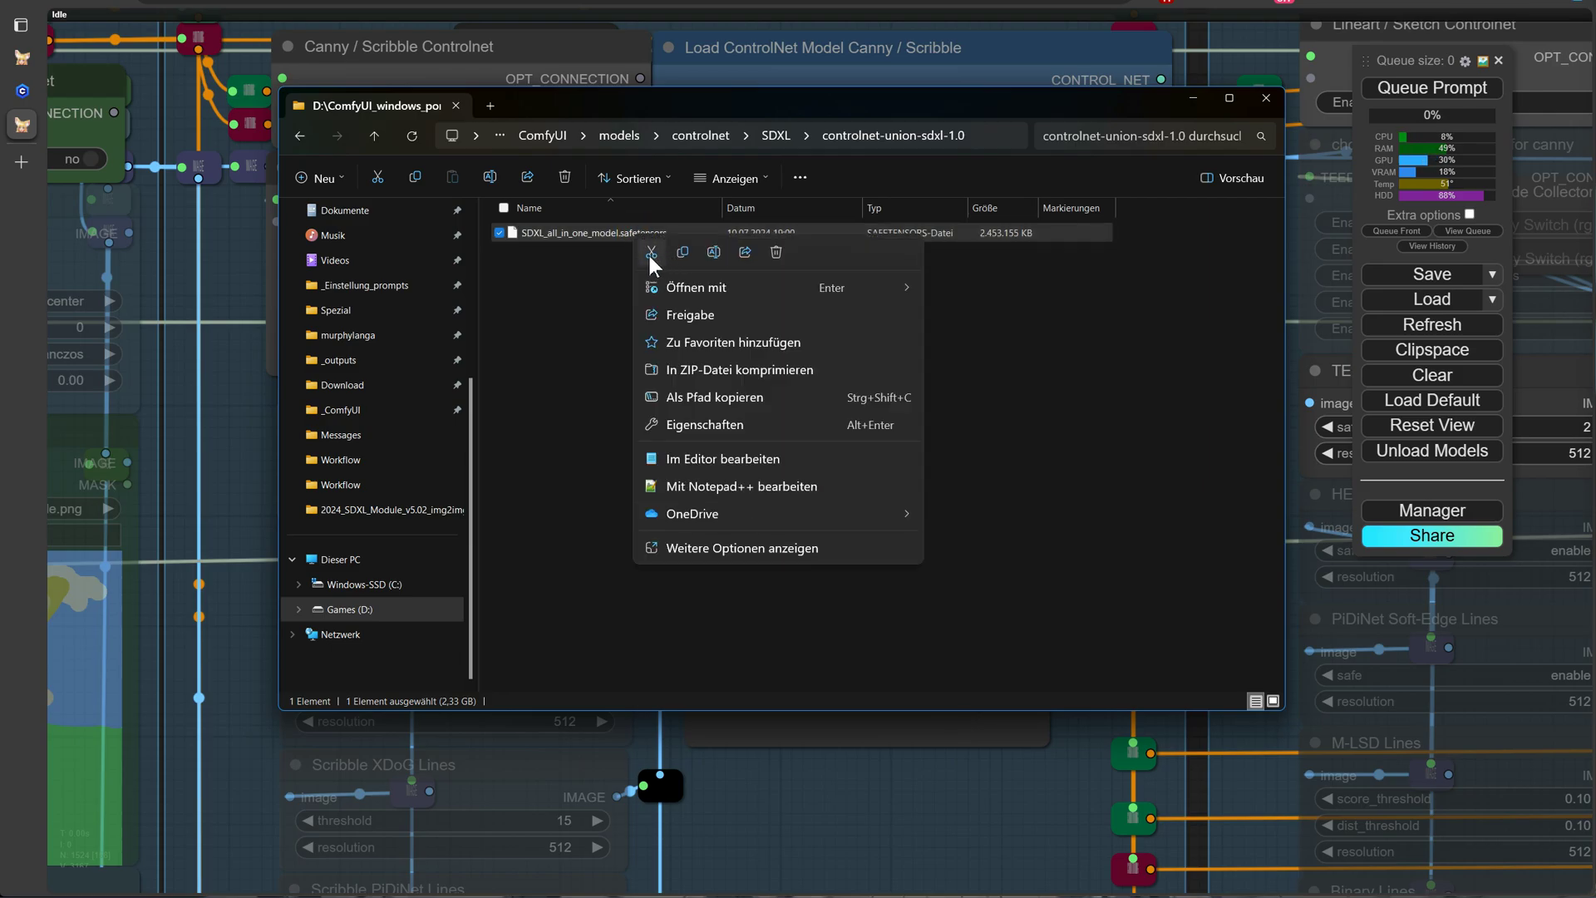
{"action": "left_click", "coordinate": [648, 252]}
{"action": "left_click", "coordinate": [694, 134]}
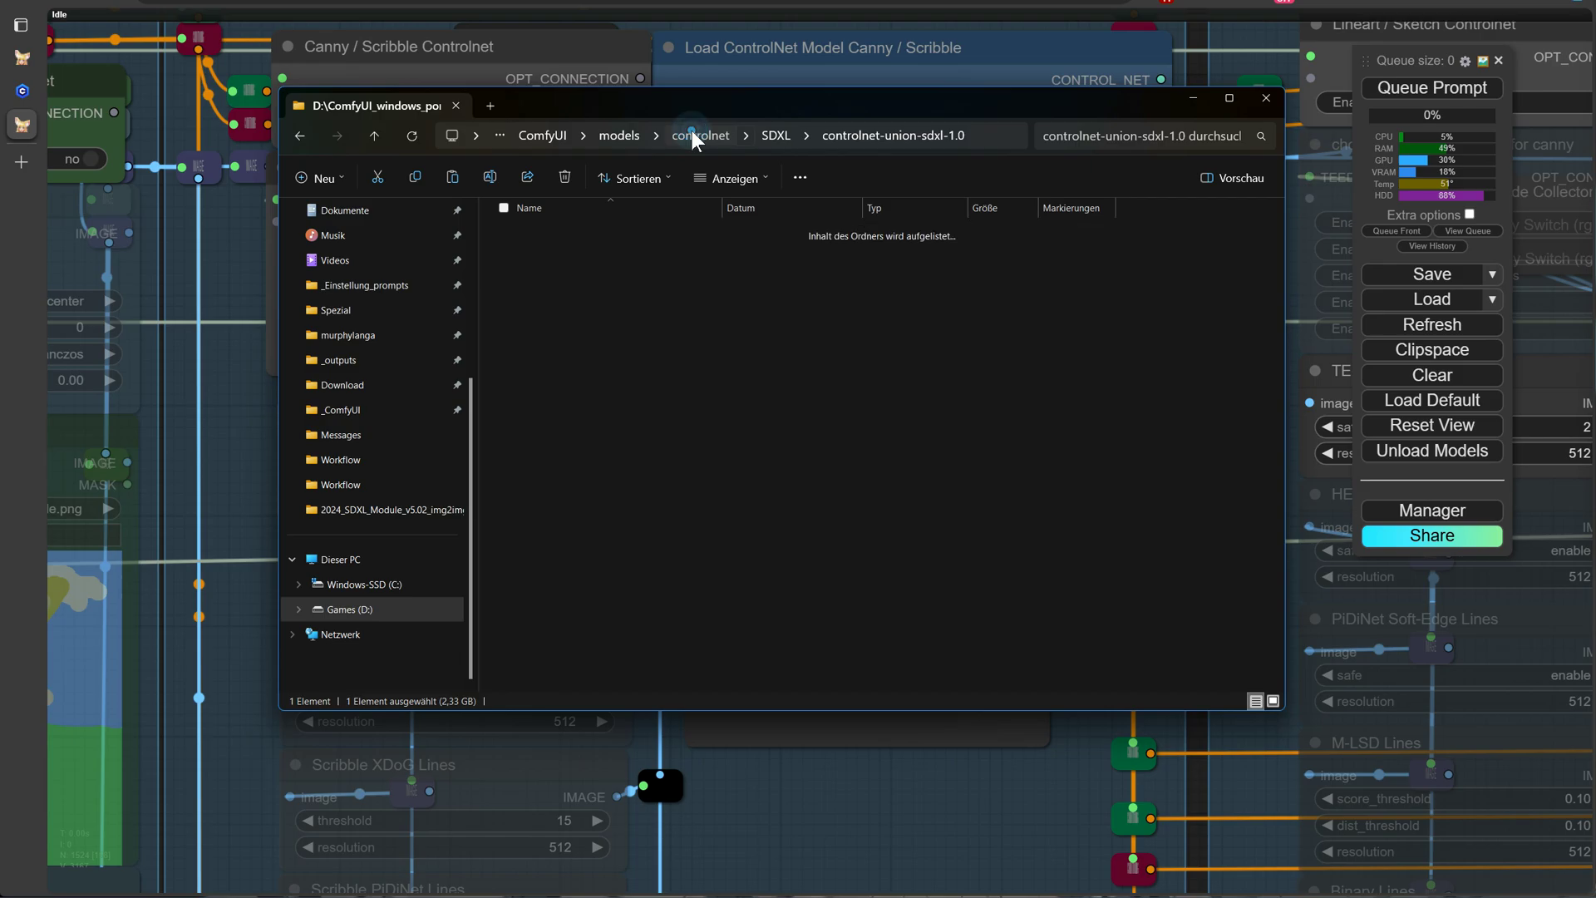
{"action": "right_click", "coordinate": [542, 419]}
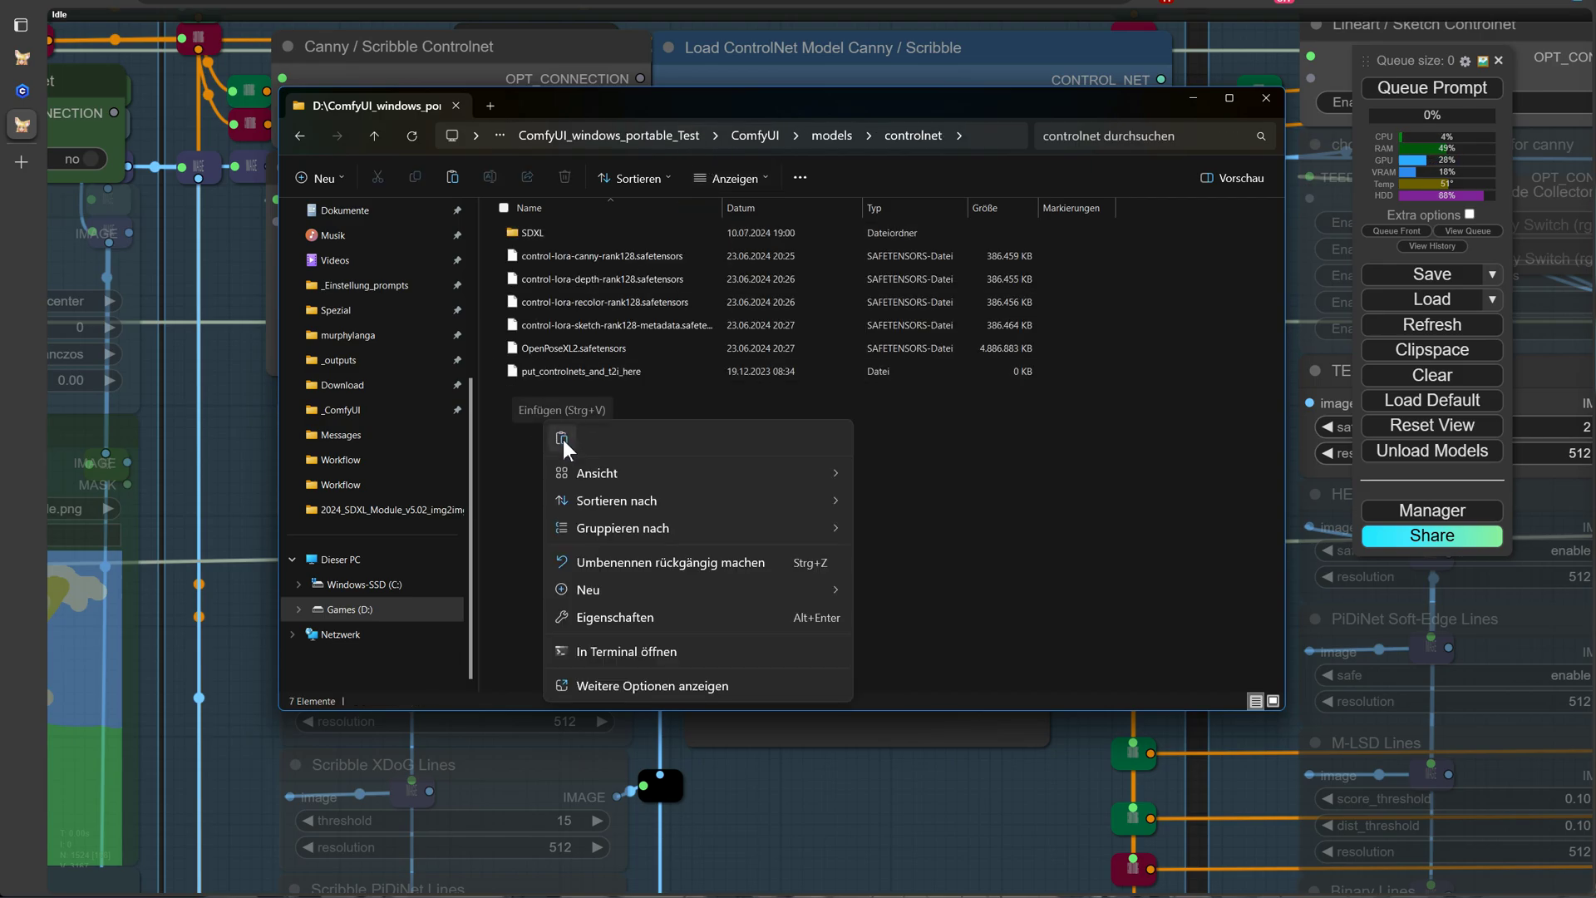
{"action": "left_click", "coordinate": [562, 439]}
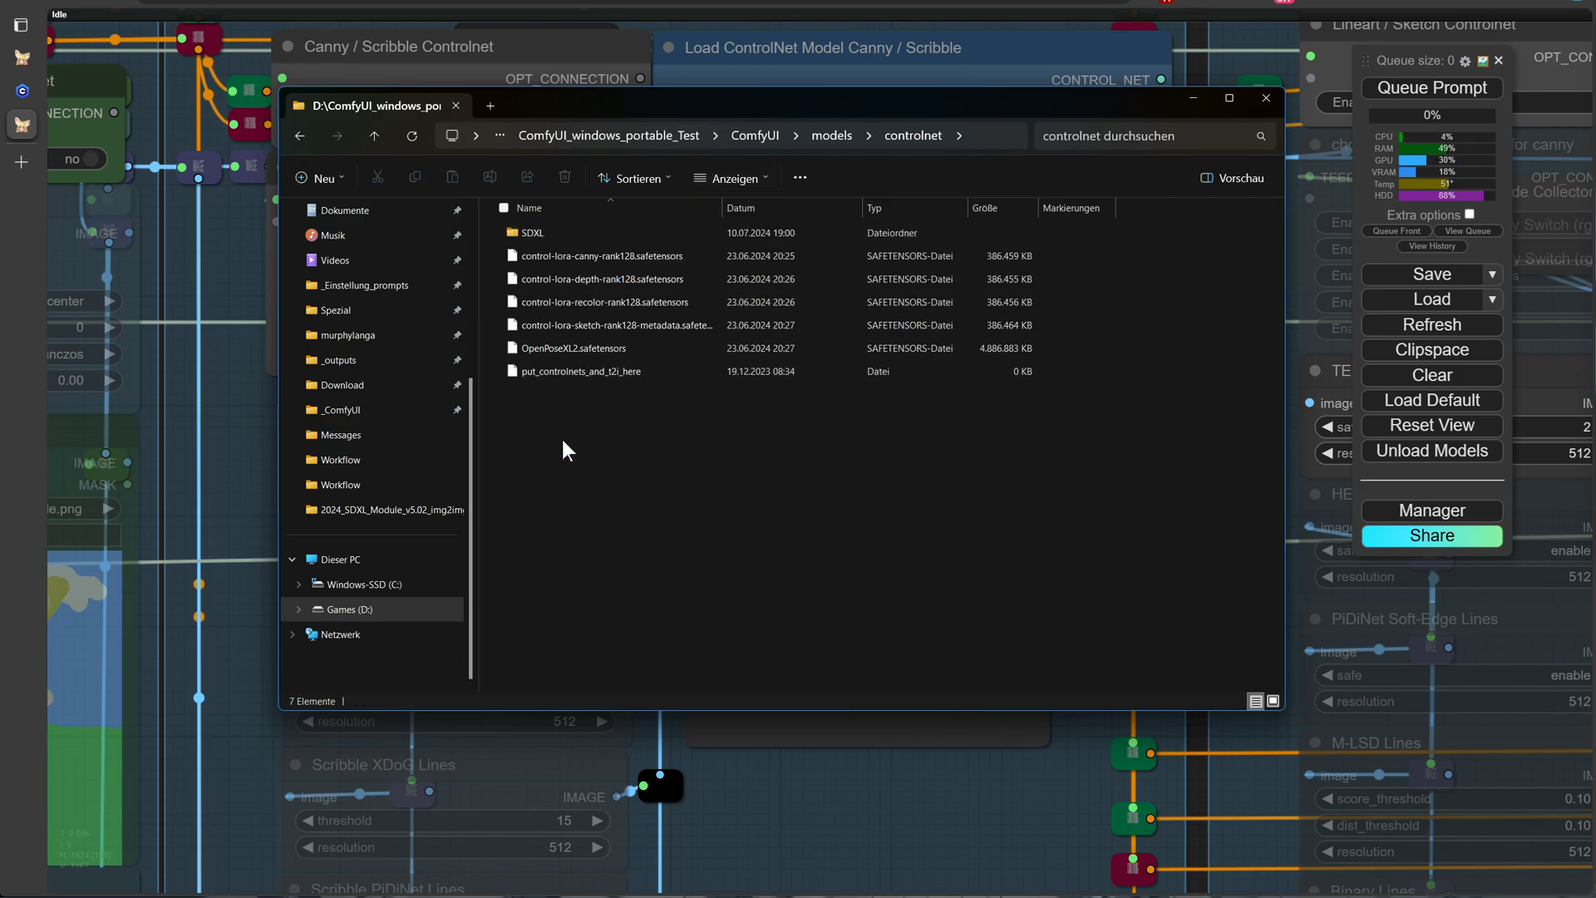
Delete the SDXL subfolder and minimize Explorer to reveal ComfyUI.
{"action": "right_click", "coordinate": [536, 233]}
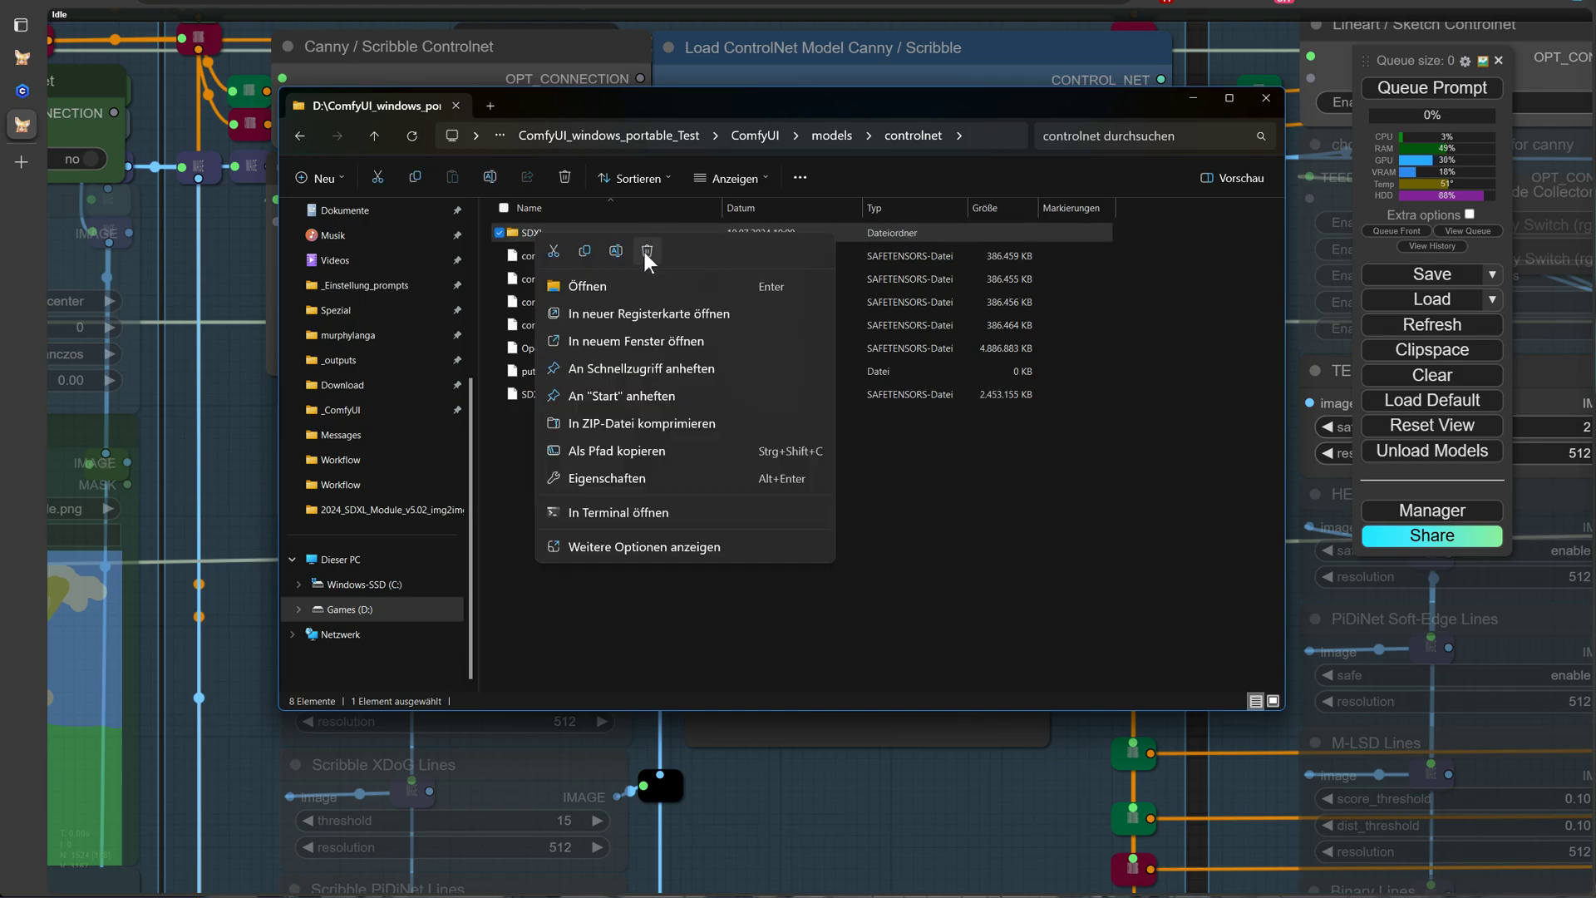
{"action": "left_click", "coordinate": [647, 251]}
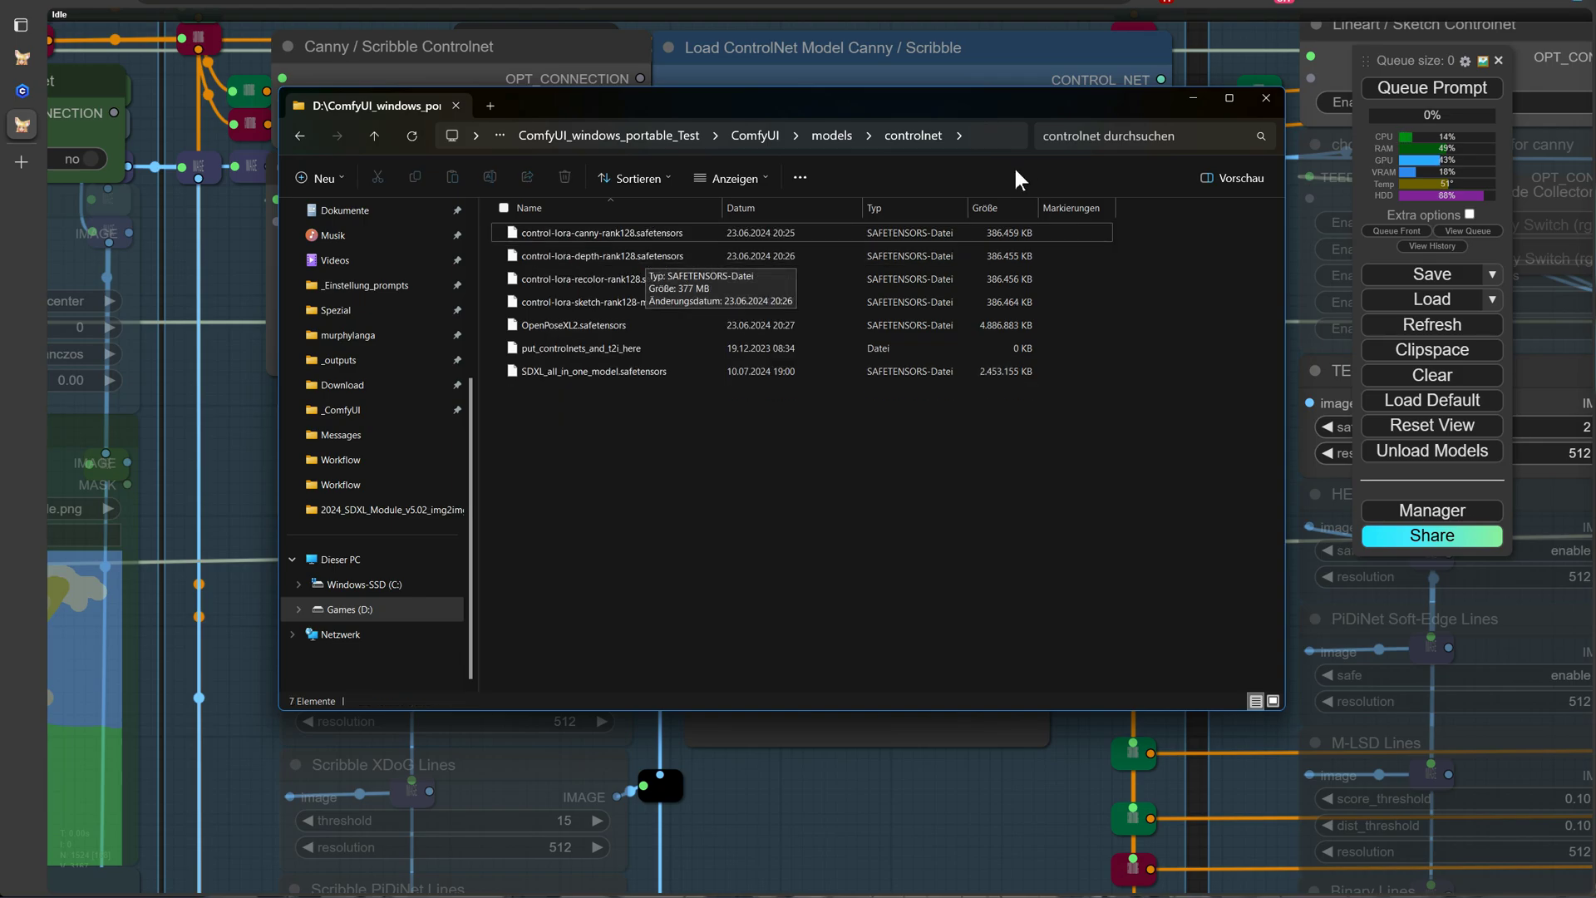
{"action": "left_click", "coordinate": [1192, 98]}
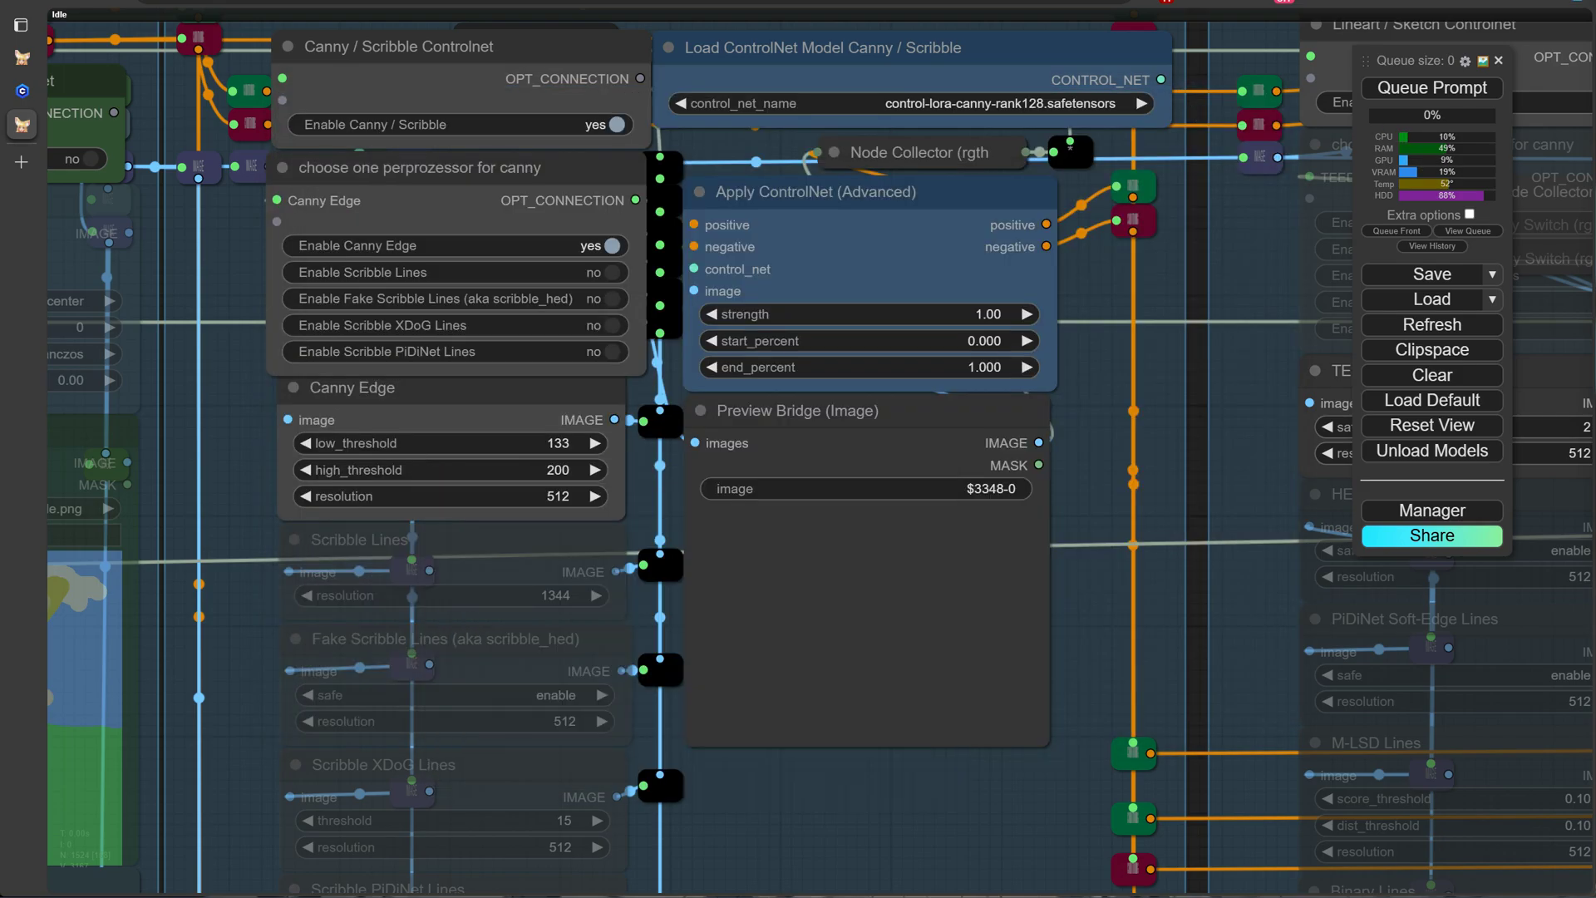
Stop the running ComfyUI server with Ctrl+C, answering J to end the batch job.
{"action": "key", "text": "alt+Tab"}
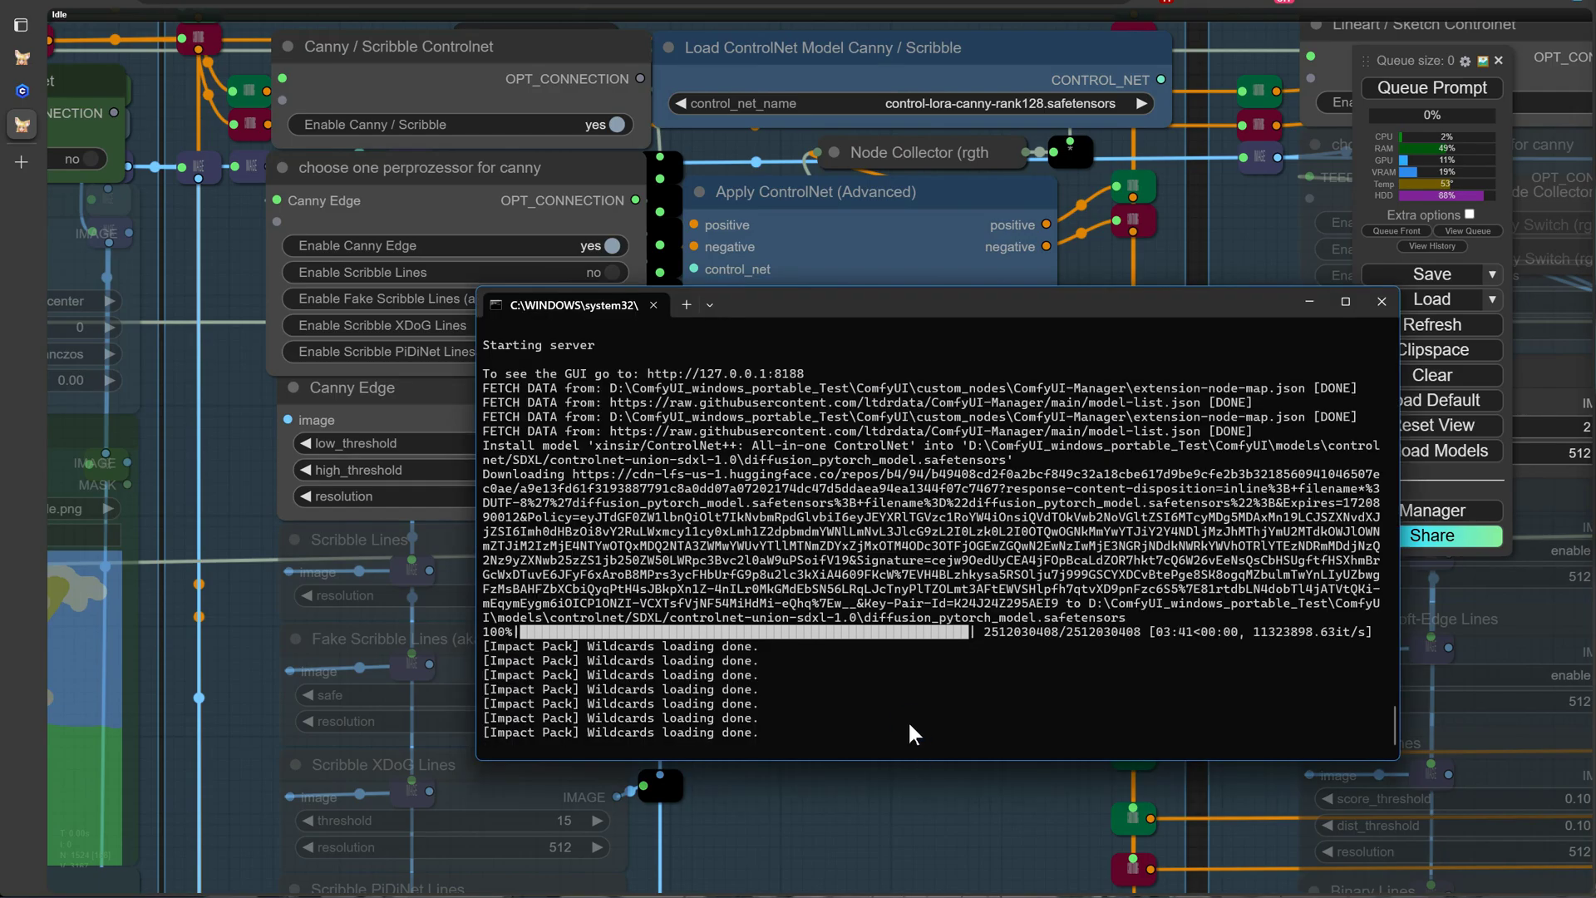
{"action": "key", "text": "ctrl+c"}
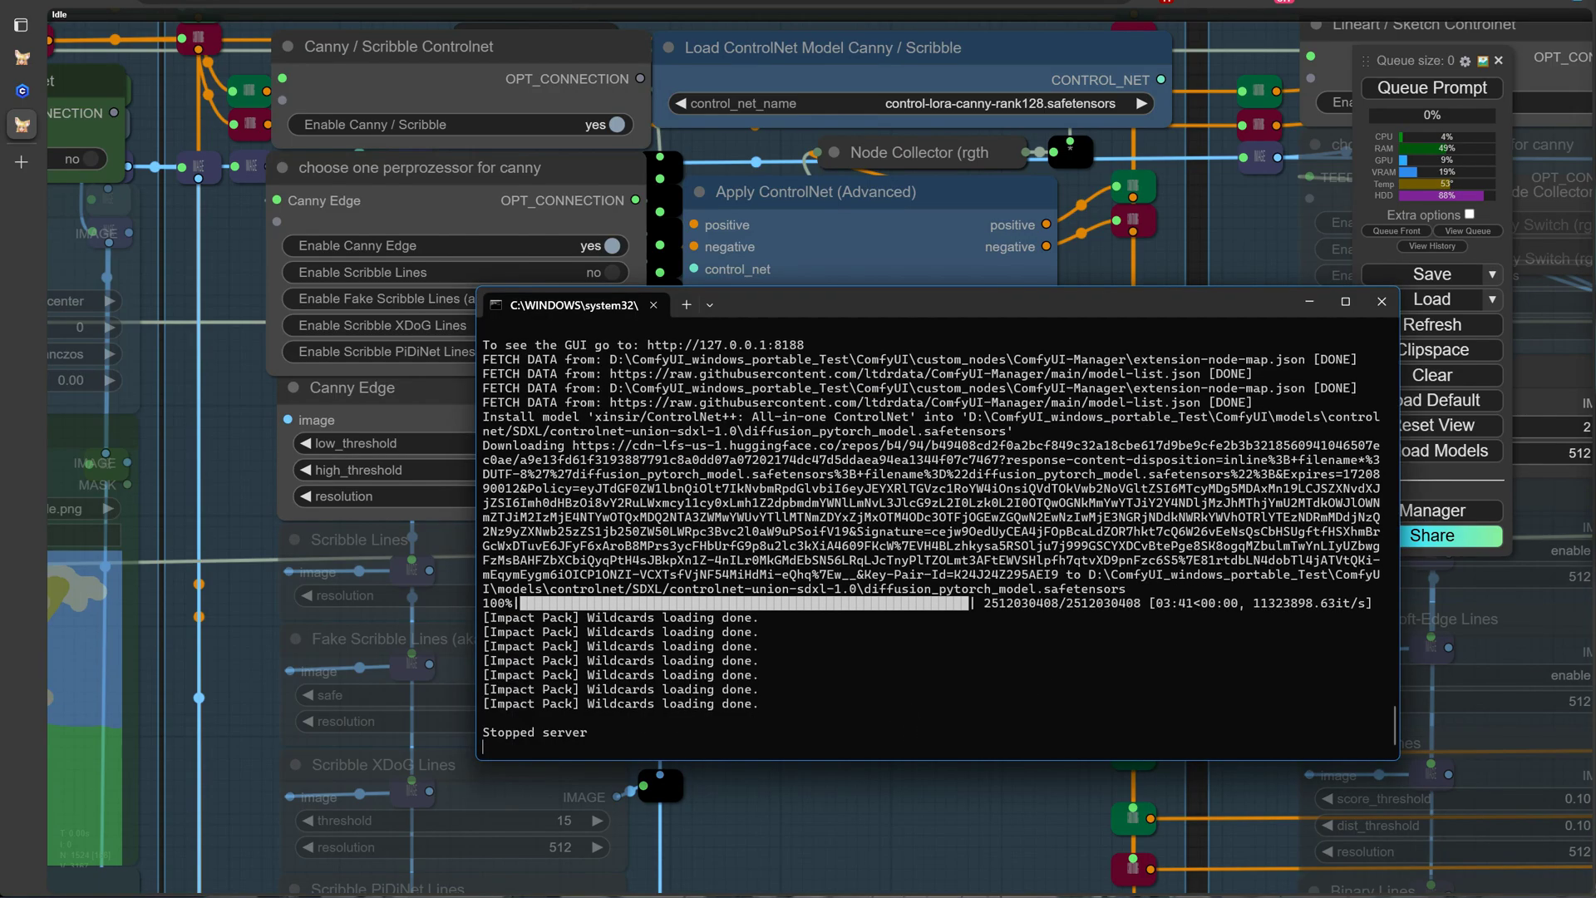
{"action": "type", "text": "j"}
{"action": "key", "text": "Return"}
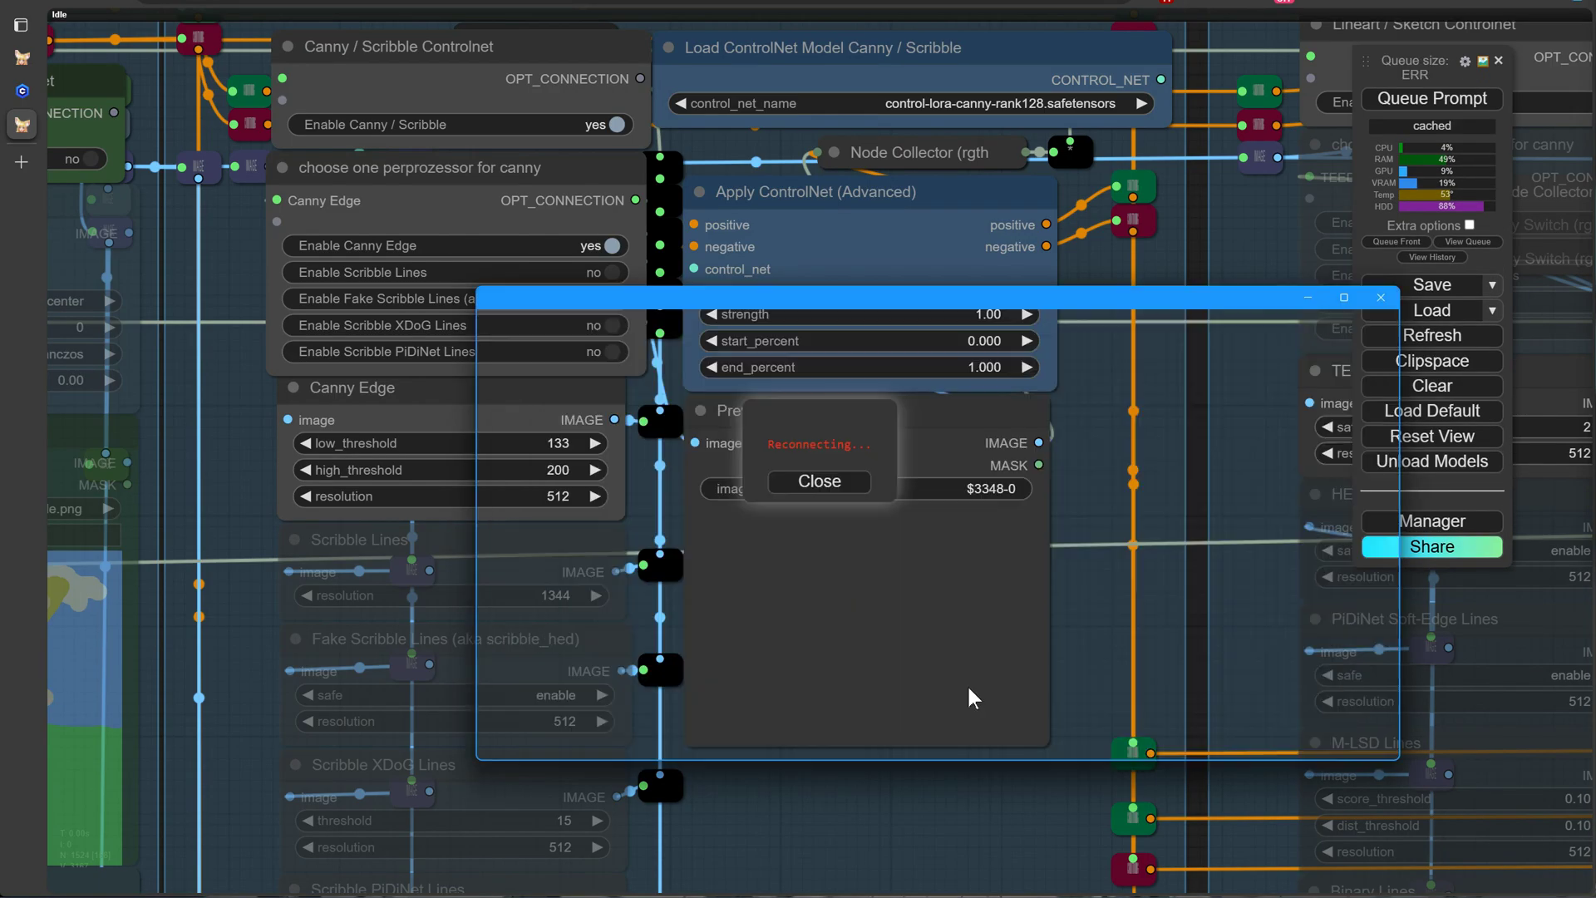
Close the outdated ComfyUI tab and relaunch run_nvidia_gpu.bat from ComfyUI_windows_portable_Test.
{"action": "mouse_move", "coordinate": [38, 133]}
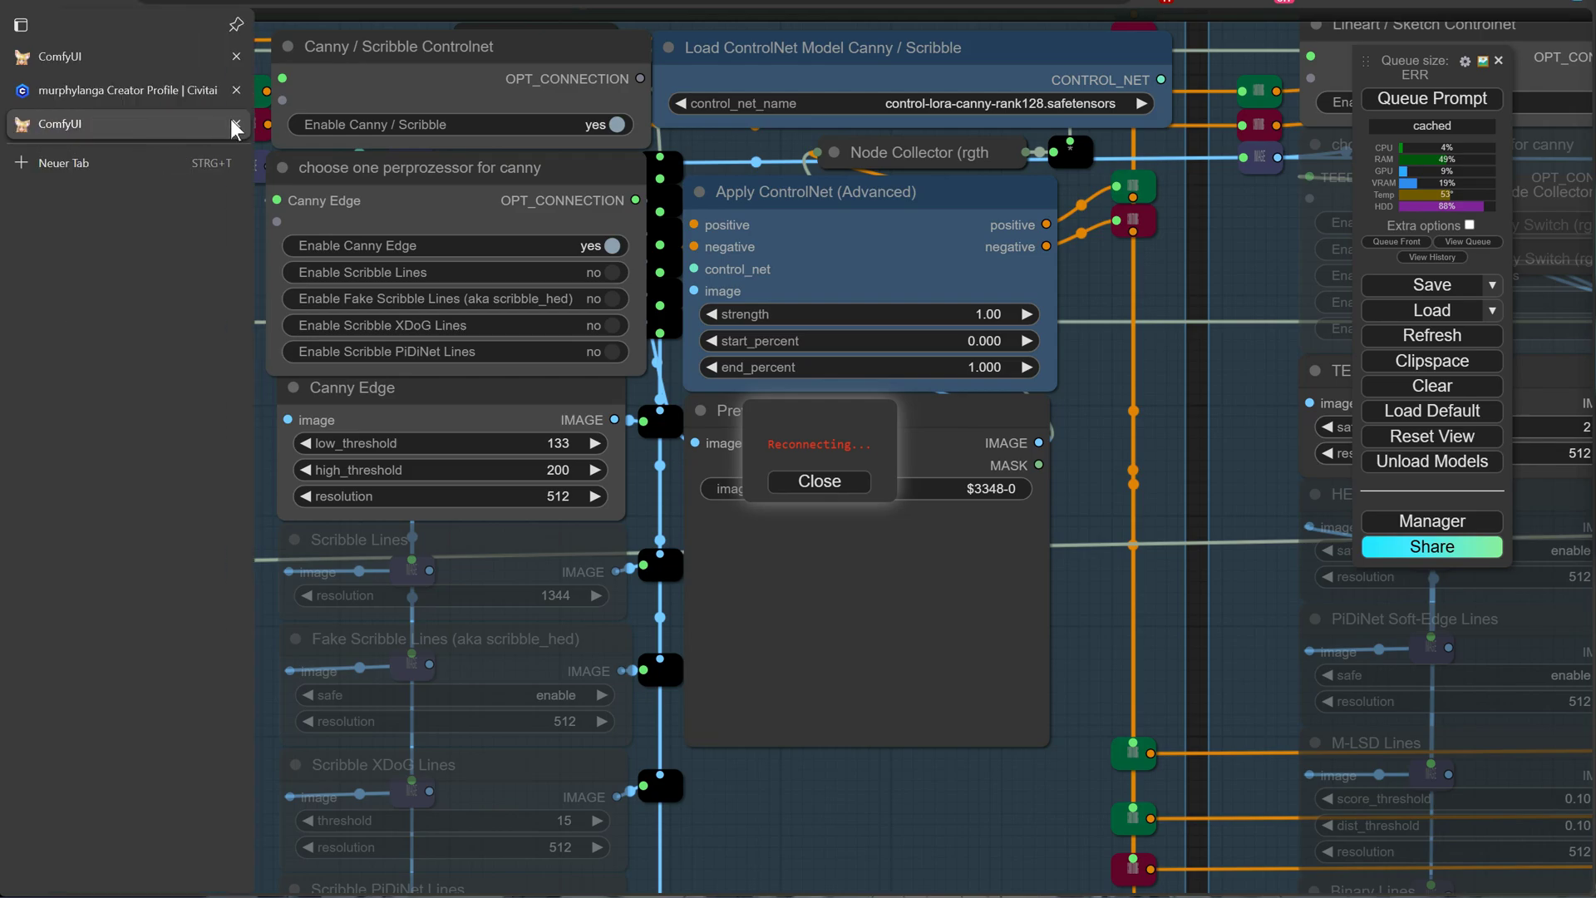
{"action": "left_click", "coordinate": [233, 120]}
{"action": "left_click", "coordinate": [237, 58]}
{"action": "key", "text": "alt+Tab"}
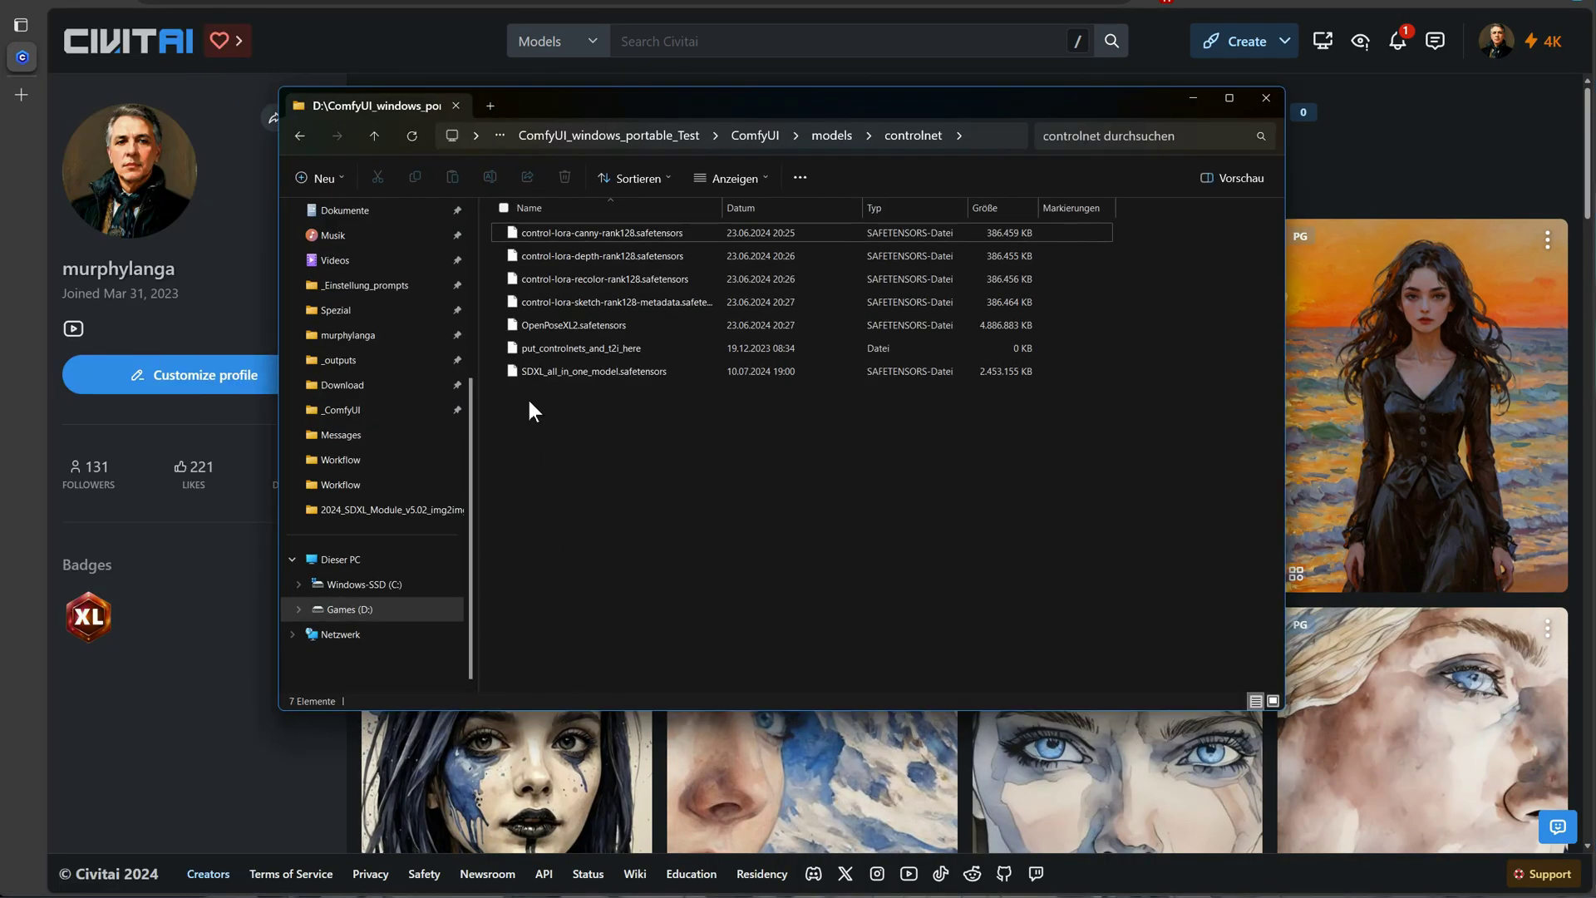
{"action": "left_click", "coordinate": [615, 137]}
{"action": "double_click", "coordinate": [527, 442]}
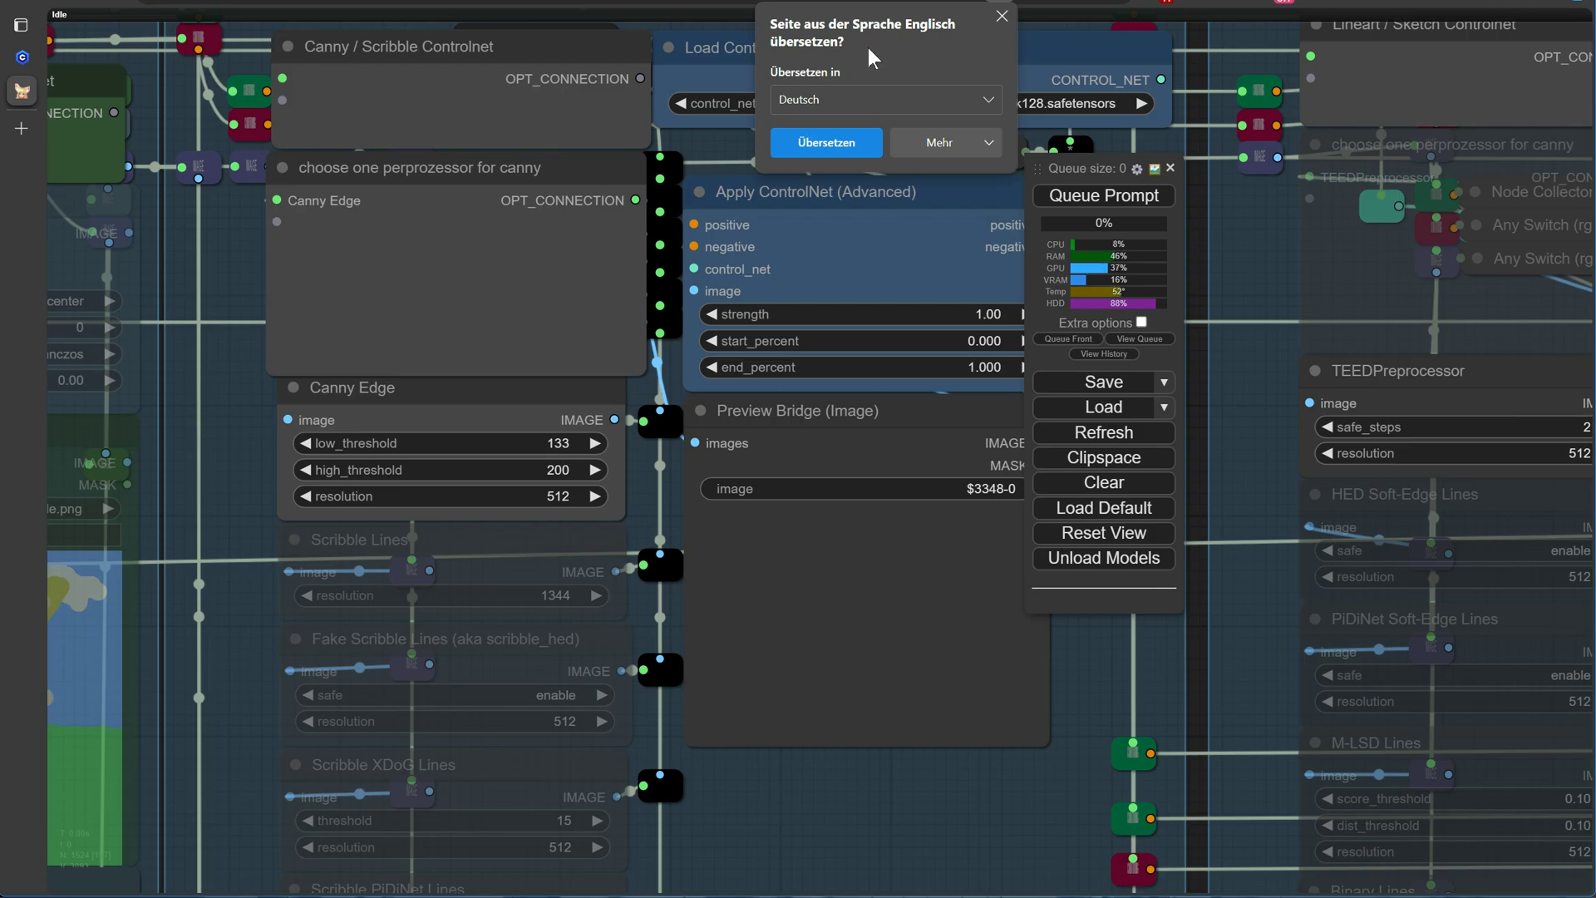
Switch the canny ControlNet loader to SDXL_all_in_one_model.safetensors.
{"action": "left_click", "coordinate": [1002, 16]}
{"action": "left_click", "coordinate": [1008, 105]}
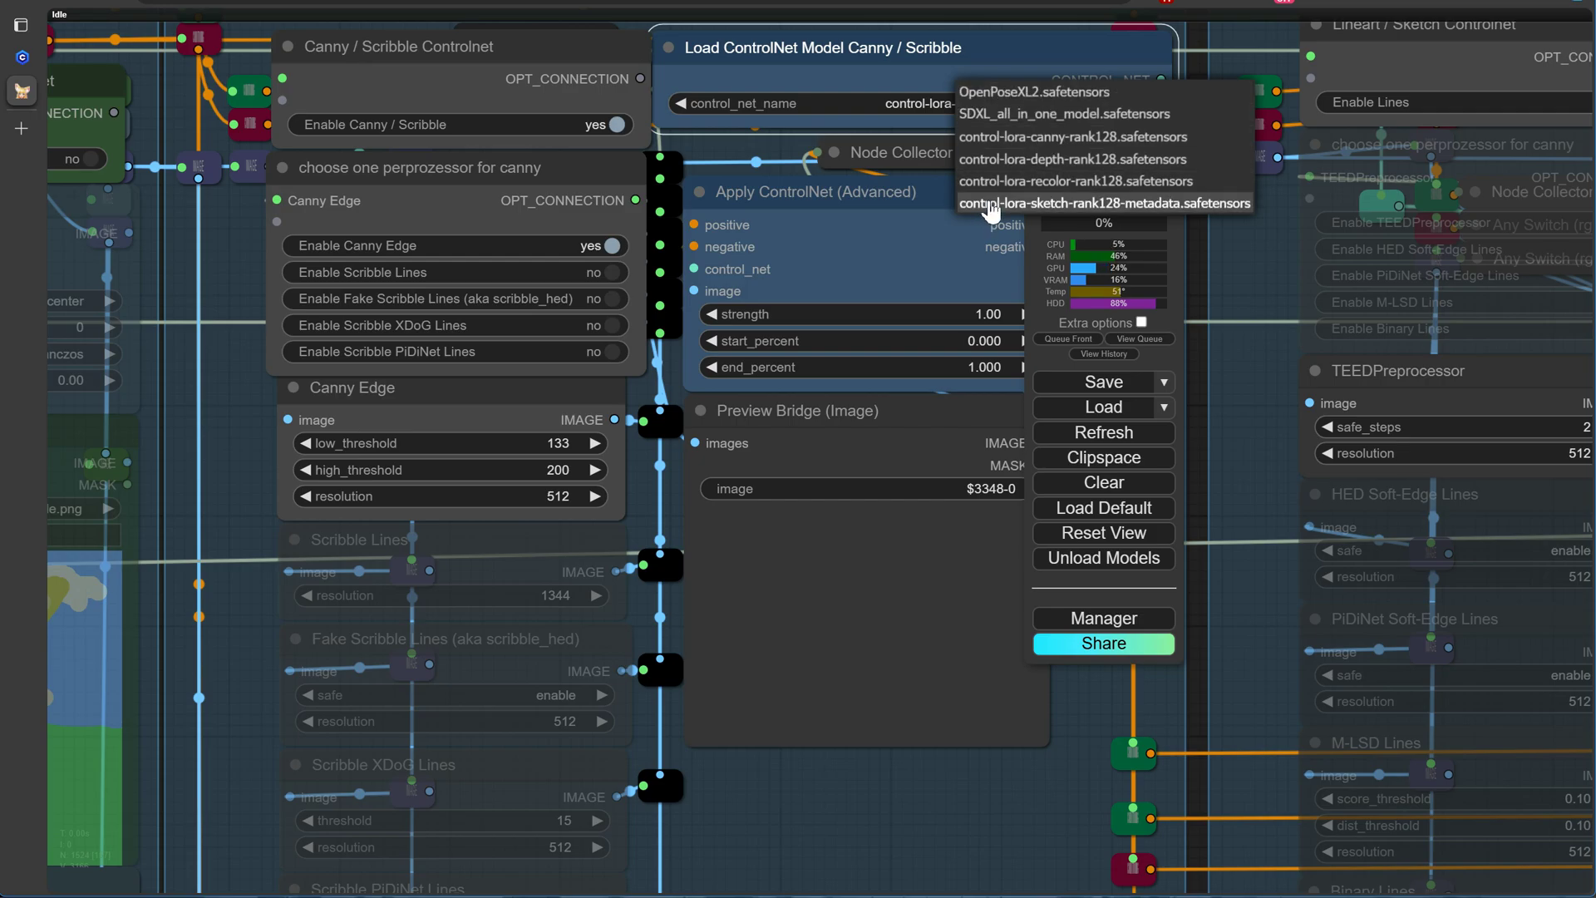
{"action": "left_click", "coordinate": [969, 116]}
{"action": "left_click", "coordinate": [973, 822]}
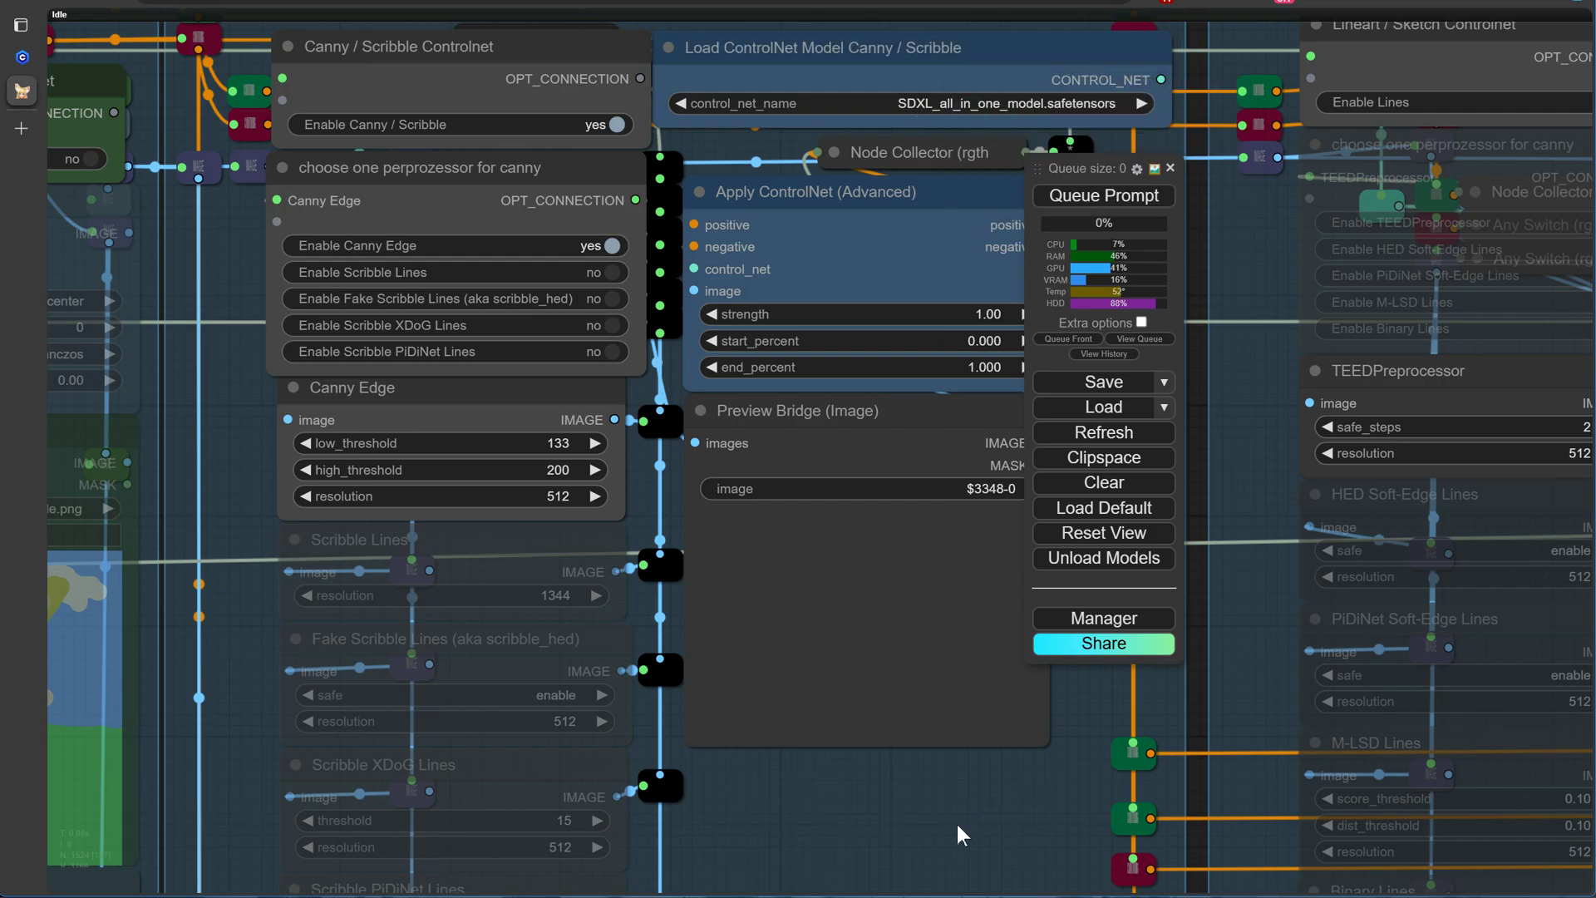
{"action": "scroll", "coordinate": [956, 824], "scroll_direction": "down", "scroll_amount": 5}
{"action": "left_click_drag", "start_coordinate": [895, 845], "coordinate": [158, 817]}
{"action": "scroll", "coordinate": [695, 332], "scroll_direction": "up", "scroll_amount": 5}
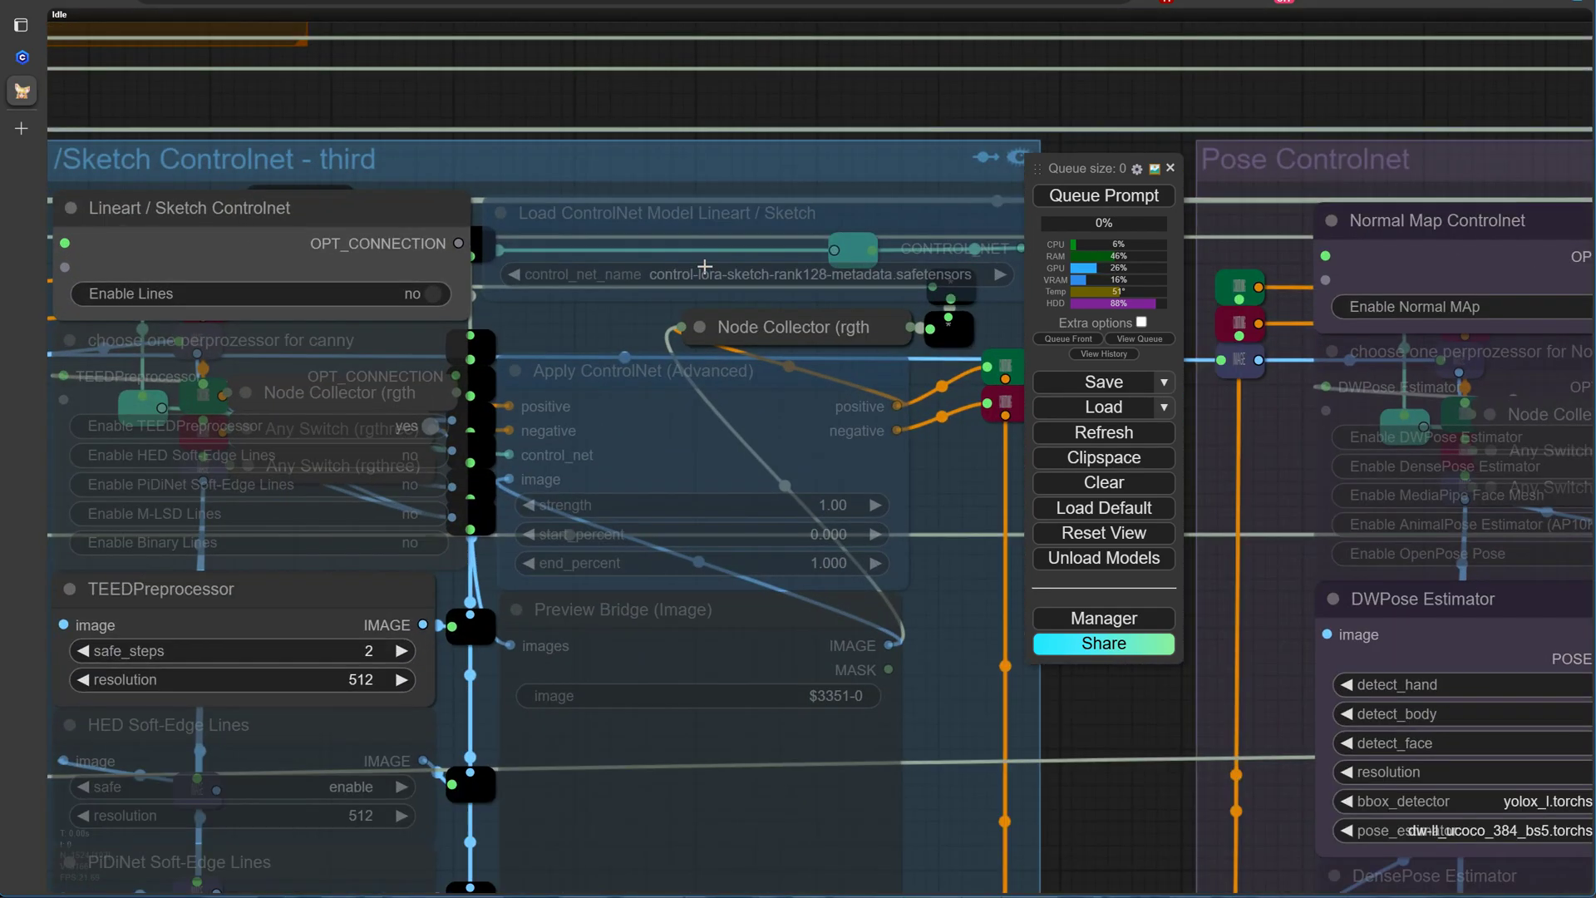
Set the Lineart / Sketch and Pose loaders to SDXL_all_in_one_model, replacing OpenPoseXL2.
{"action": "left_click", "coordinate": [715, 275]}
{"action": "left_click", "coordinate": [762, 281]}
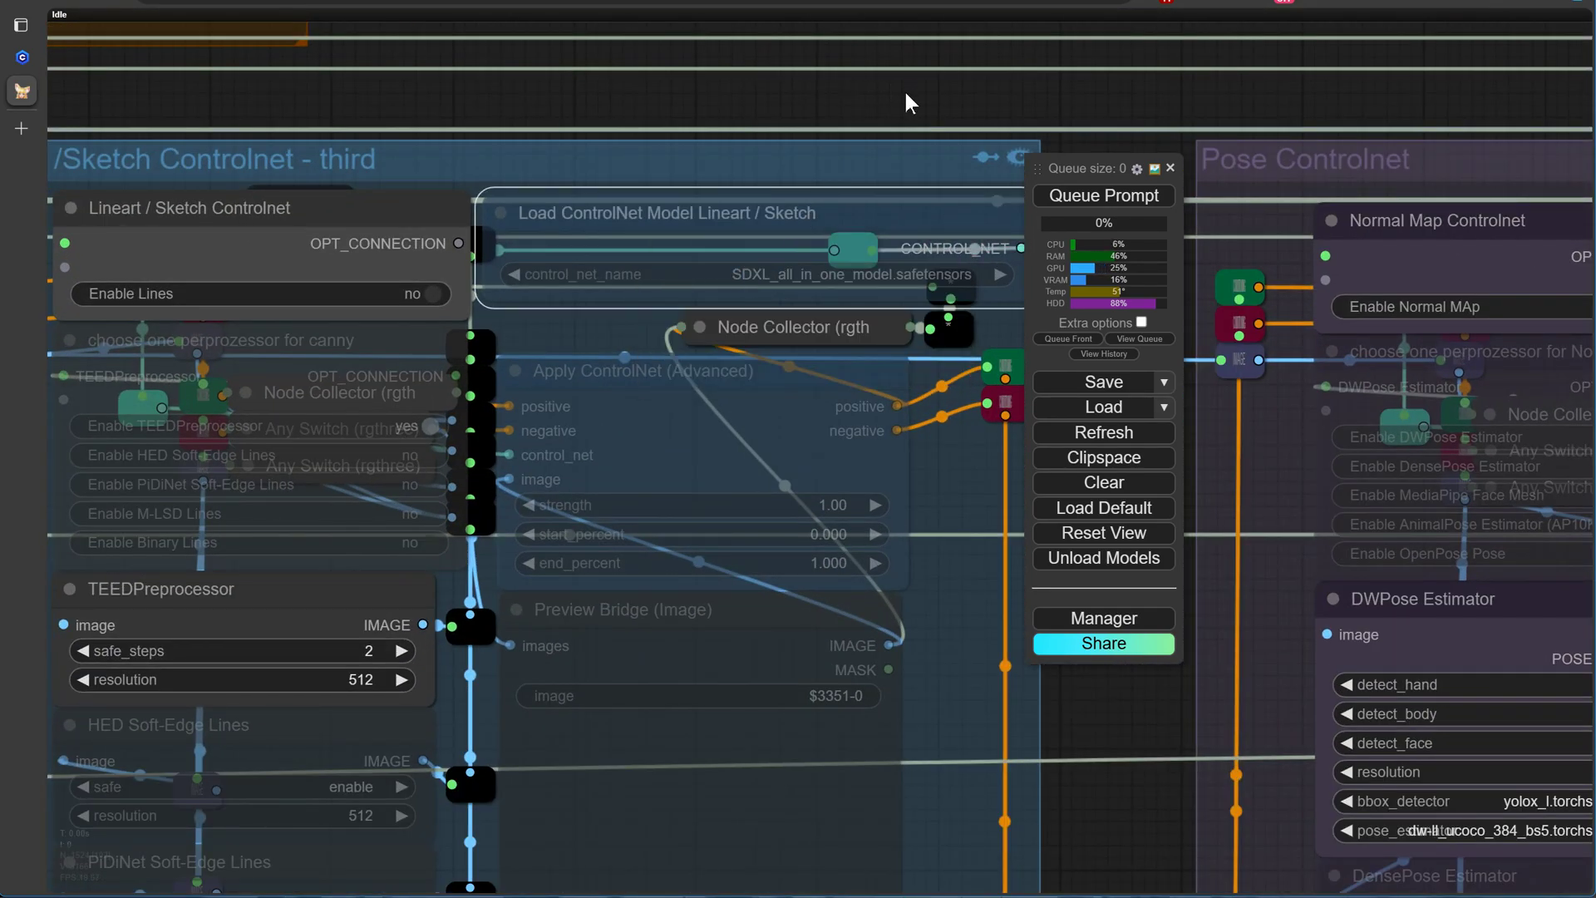
{"action": "key", "text": "1"}
{"action": "key", "text": "2"}
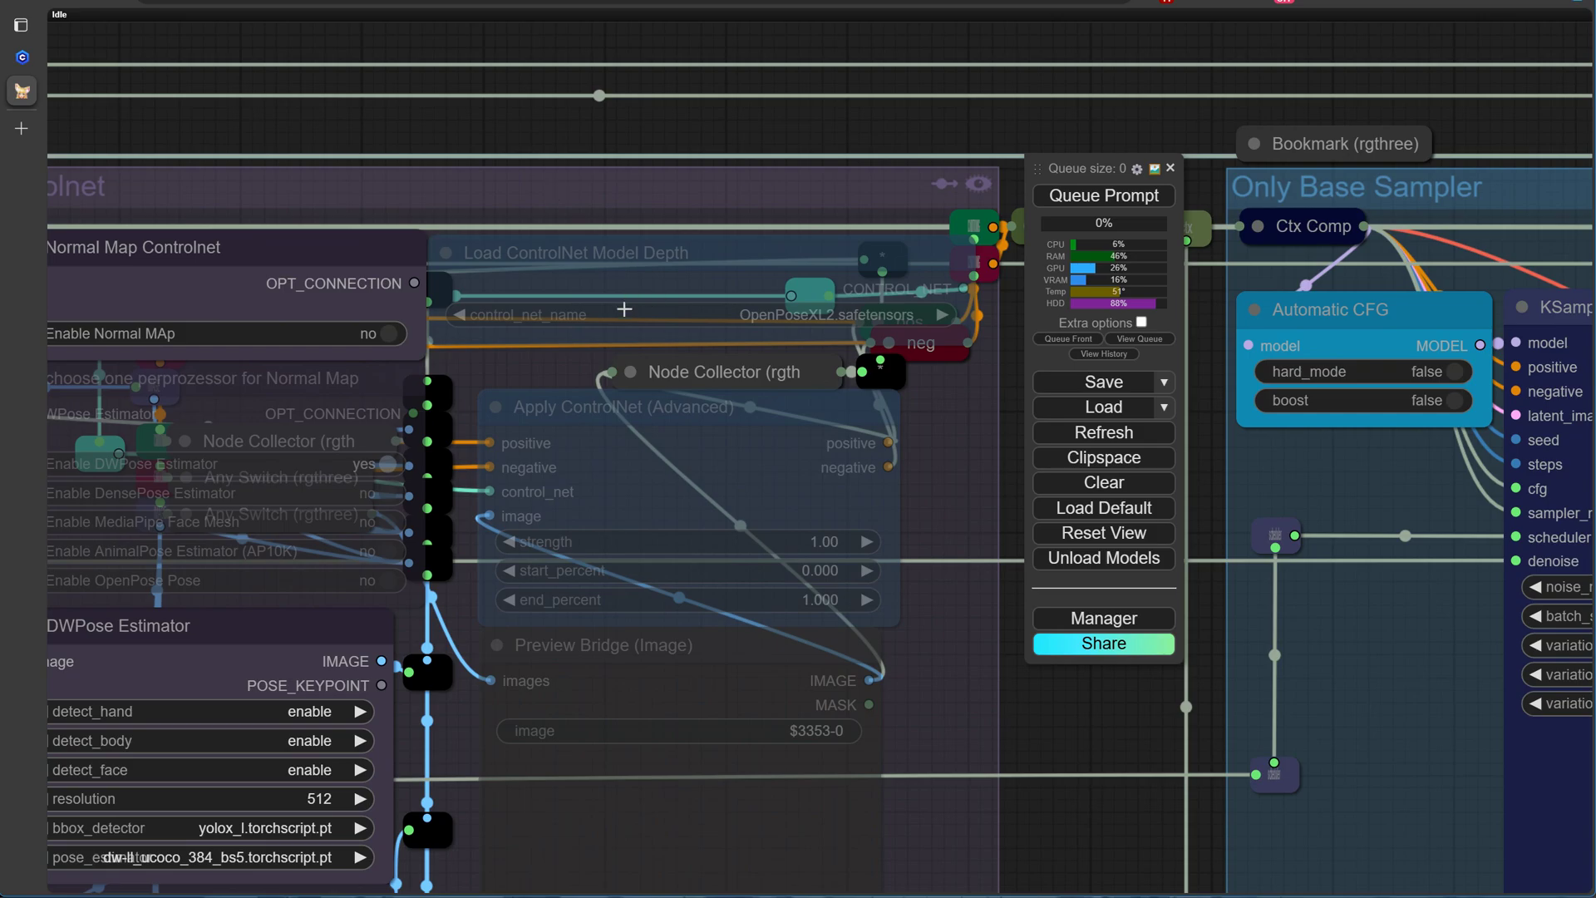
{"action": "left_click", "coordinate": [624, 310]}
{"action": "left_click", "coordinate": [653, 315]}
Switch the Normal Map and Depth loaders to SDXL_all_in_one_model.safetensors.
{"action": "scroll", "coordinate": [761, 648], "scroll_direction": "down", "scroll_amount": 6}
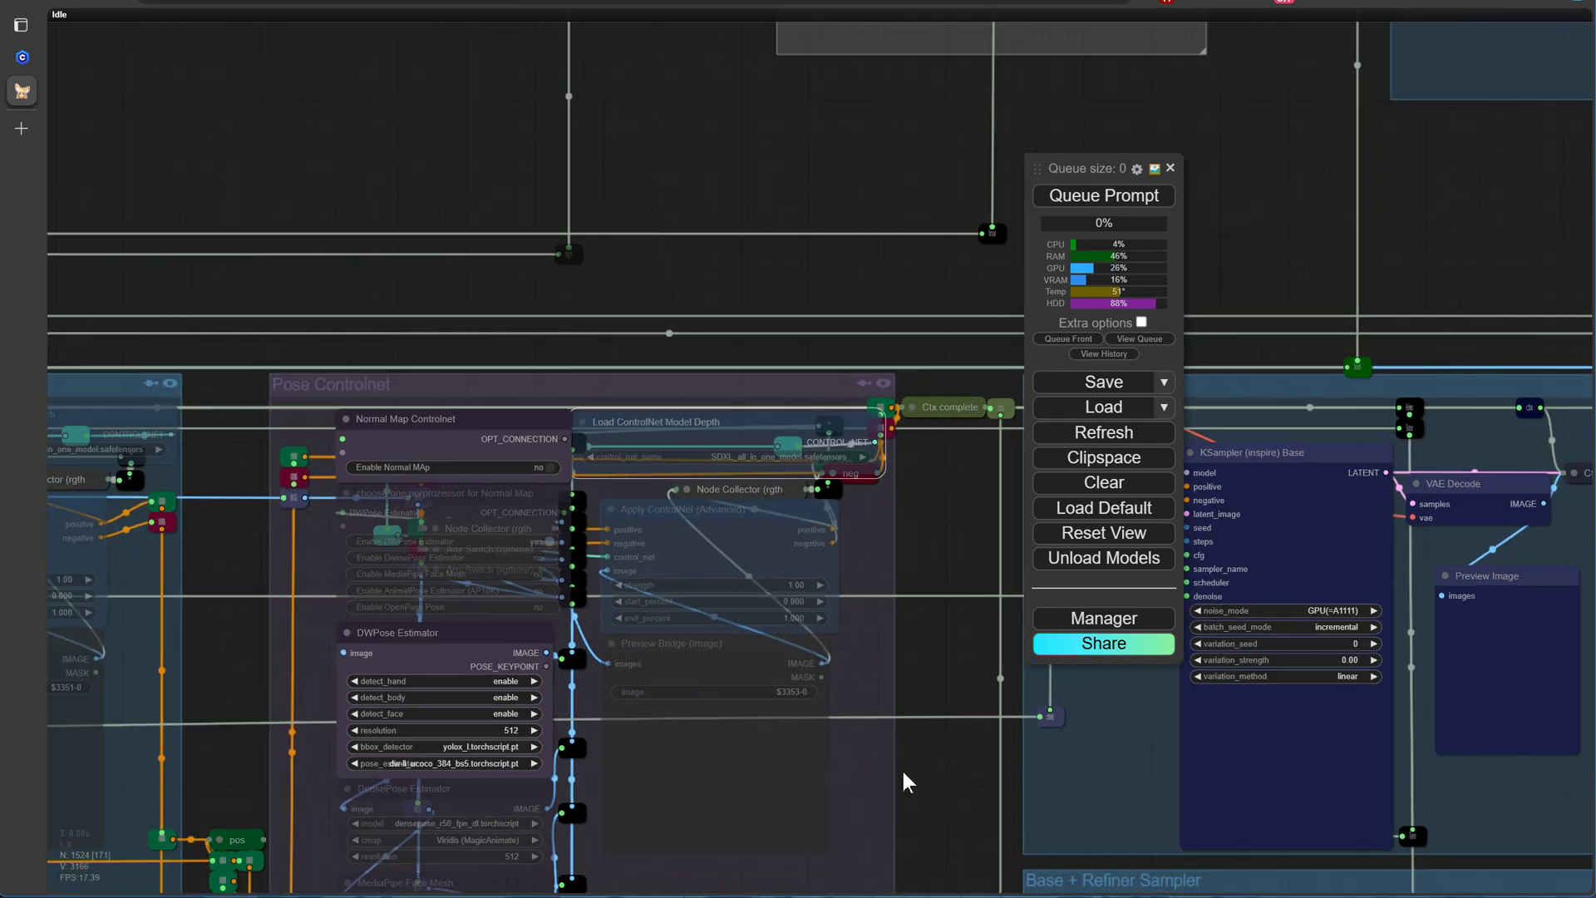
{"action": "left_click_drag", "start_coordinate": [906, 782], "coordinate": [723, 465]}
{"action": "scroll", "coordinate": [723, 465], "scroll_direction": "up", "scroll_amount": 3}
{"action": "left_click", "coordinate": [725, 460]}
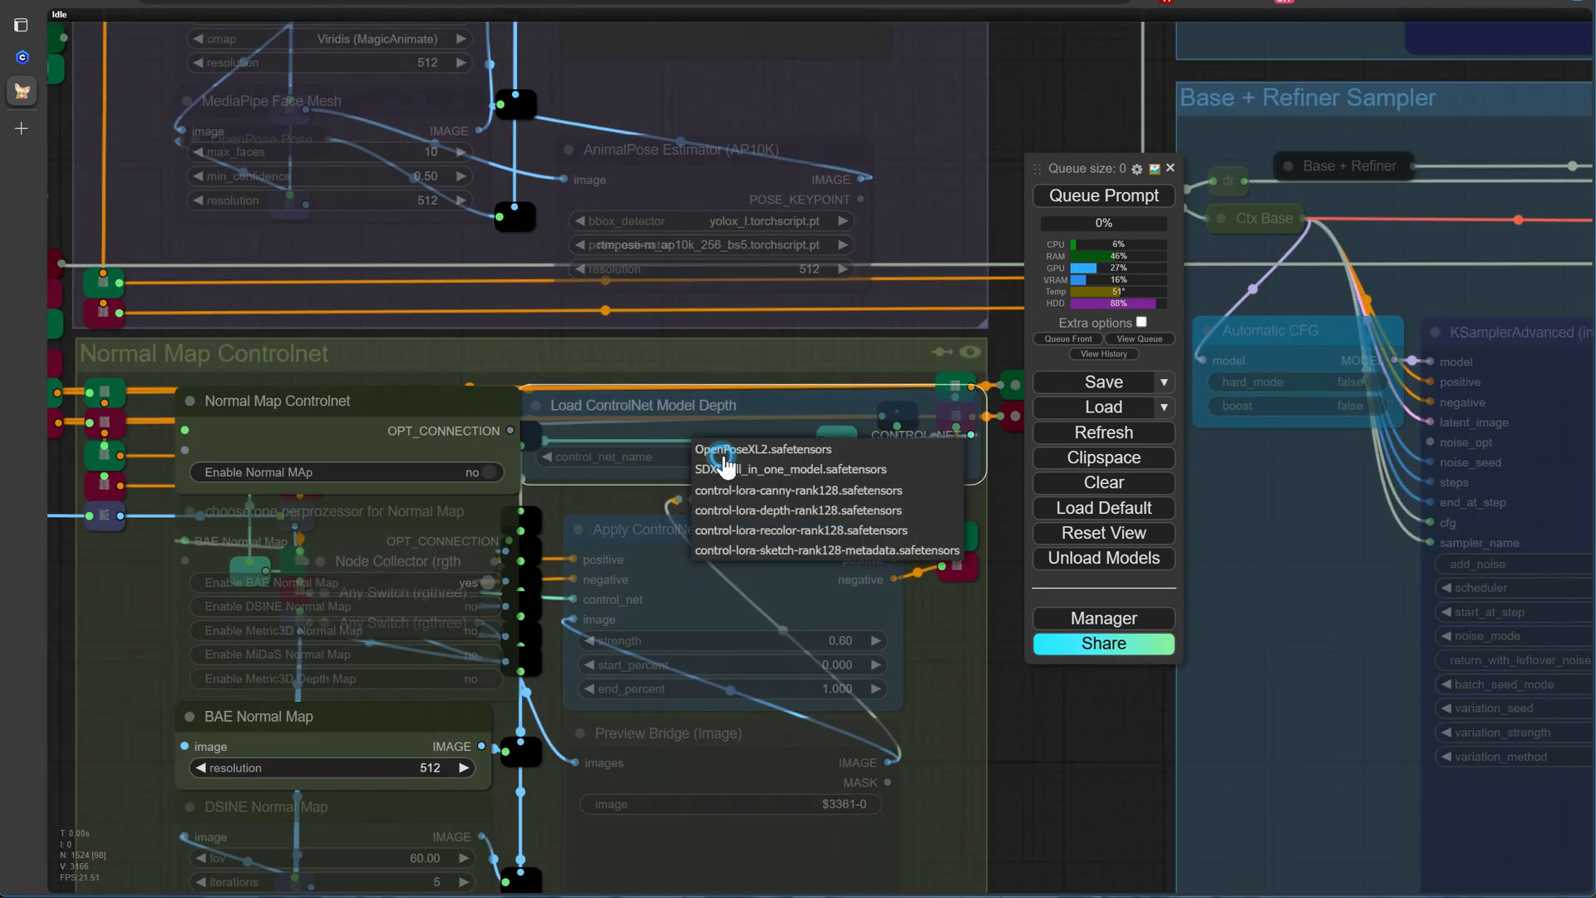
{"action": "left_click", "coordinate": [725, 469]}
{"action": "scroll", "coordinate": [730, 582], "scroll_direction": "down", "scroll_amount": 5}
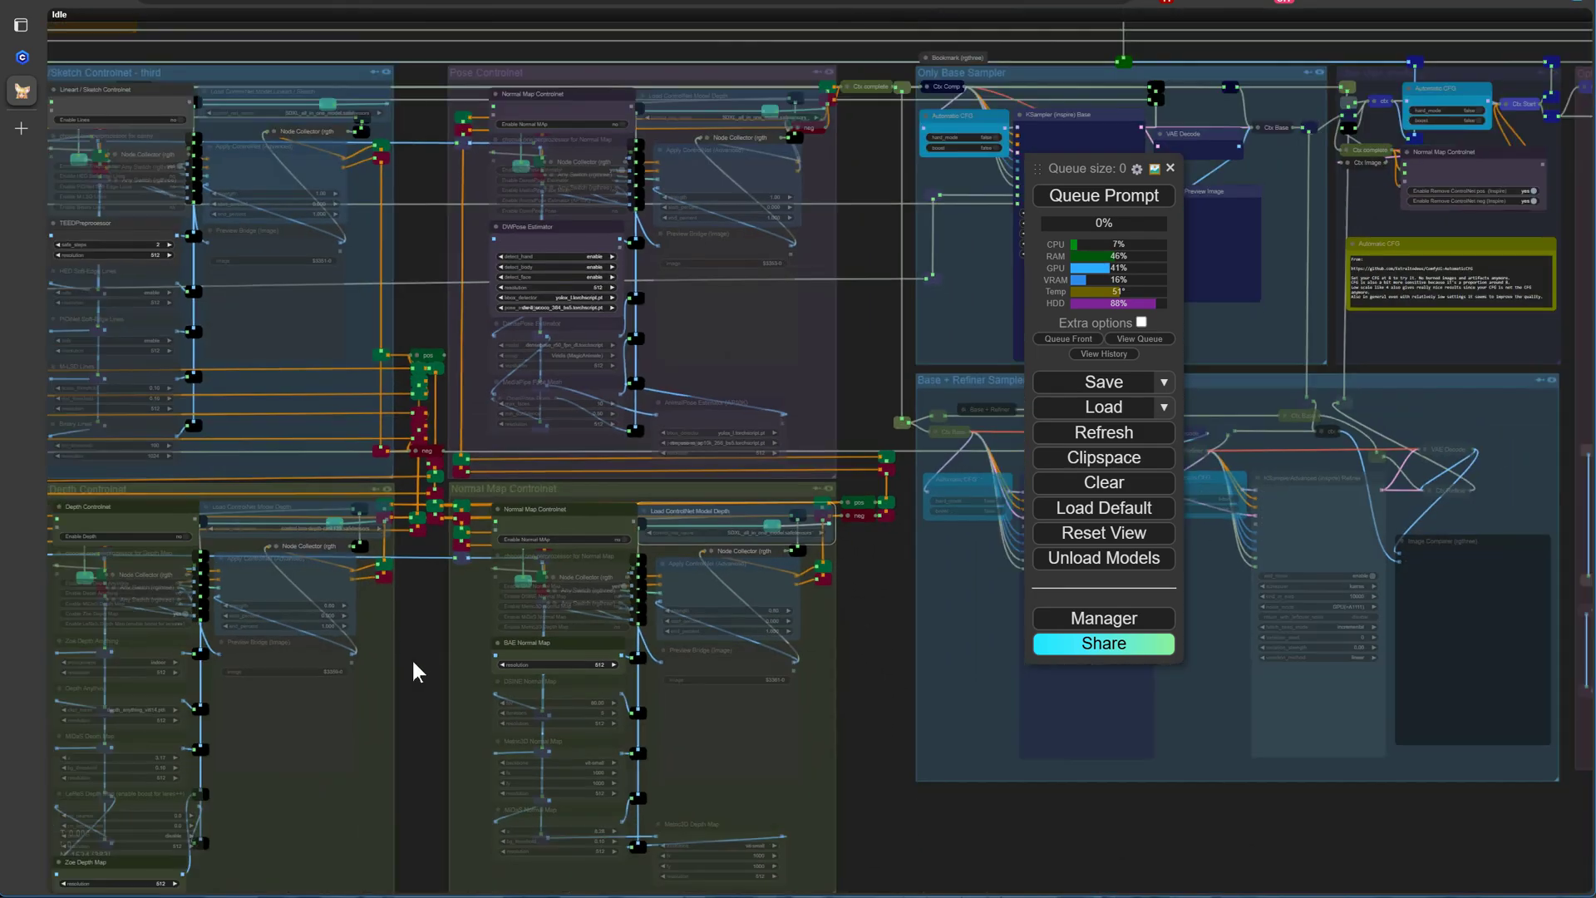
{"action": "left_click_drag", "start_coordinate": [412, 657], "coordinate": [851, 606]}
{"action": "scroll", "coordinate": [732, 454], "scroll_direction": "up", "scroll_amount": 4}
{"action": "left_click", "coordinate": [732, 453]}
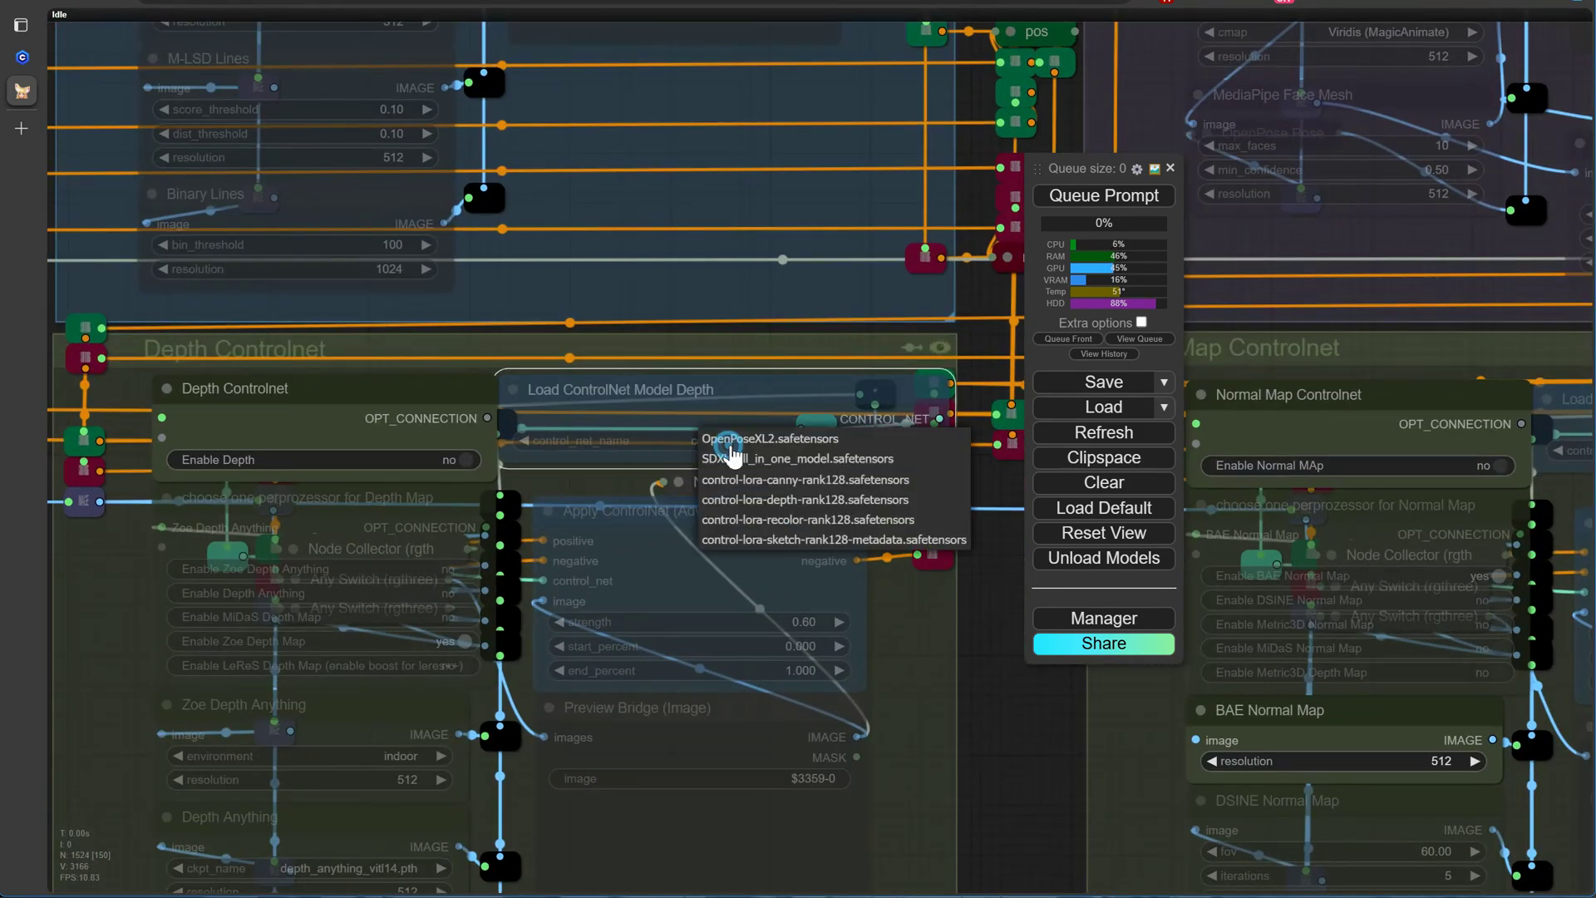
{"action": "left_click", "coordinate": [752, 459]}
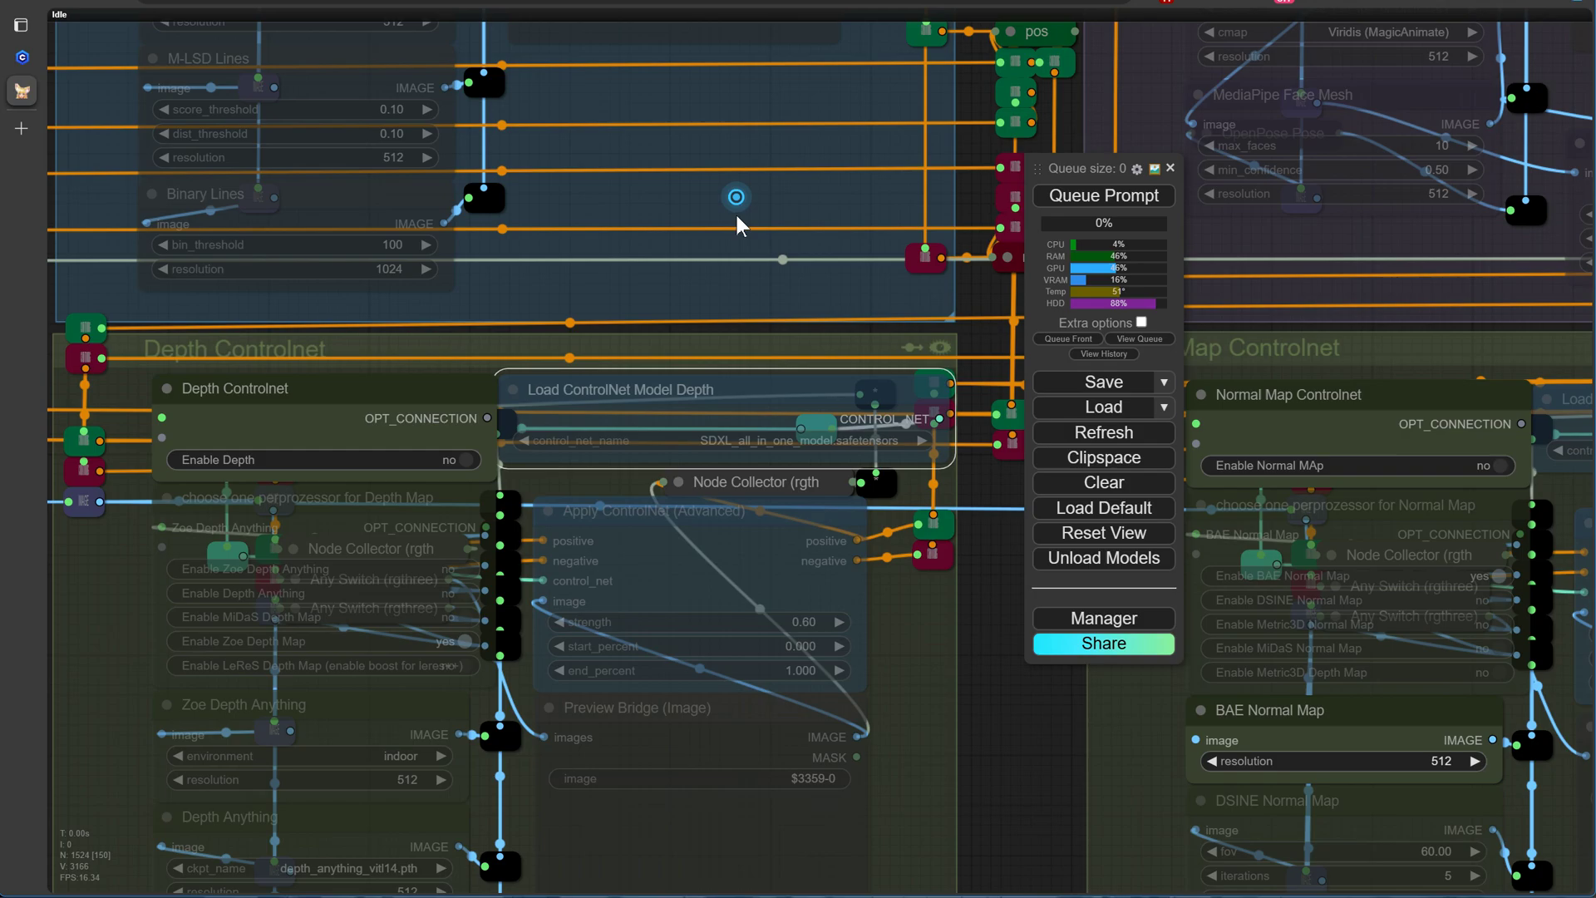
Set the second Lineart / Sketch loader to SDXL_all_in_one_model.safetensors.
{"action": "left_click_drag", "start_coordinate": [737, 216], "coordinate": [836, 803]}
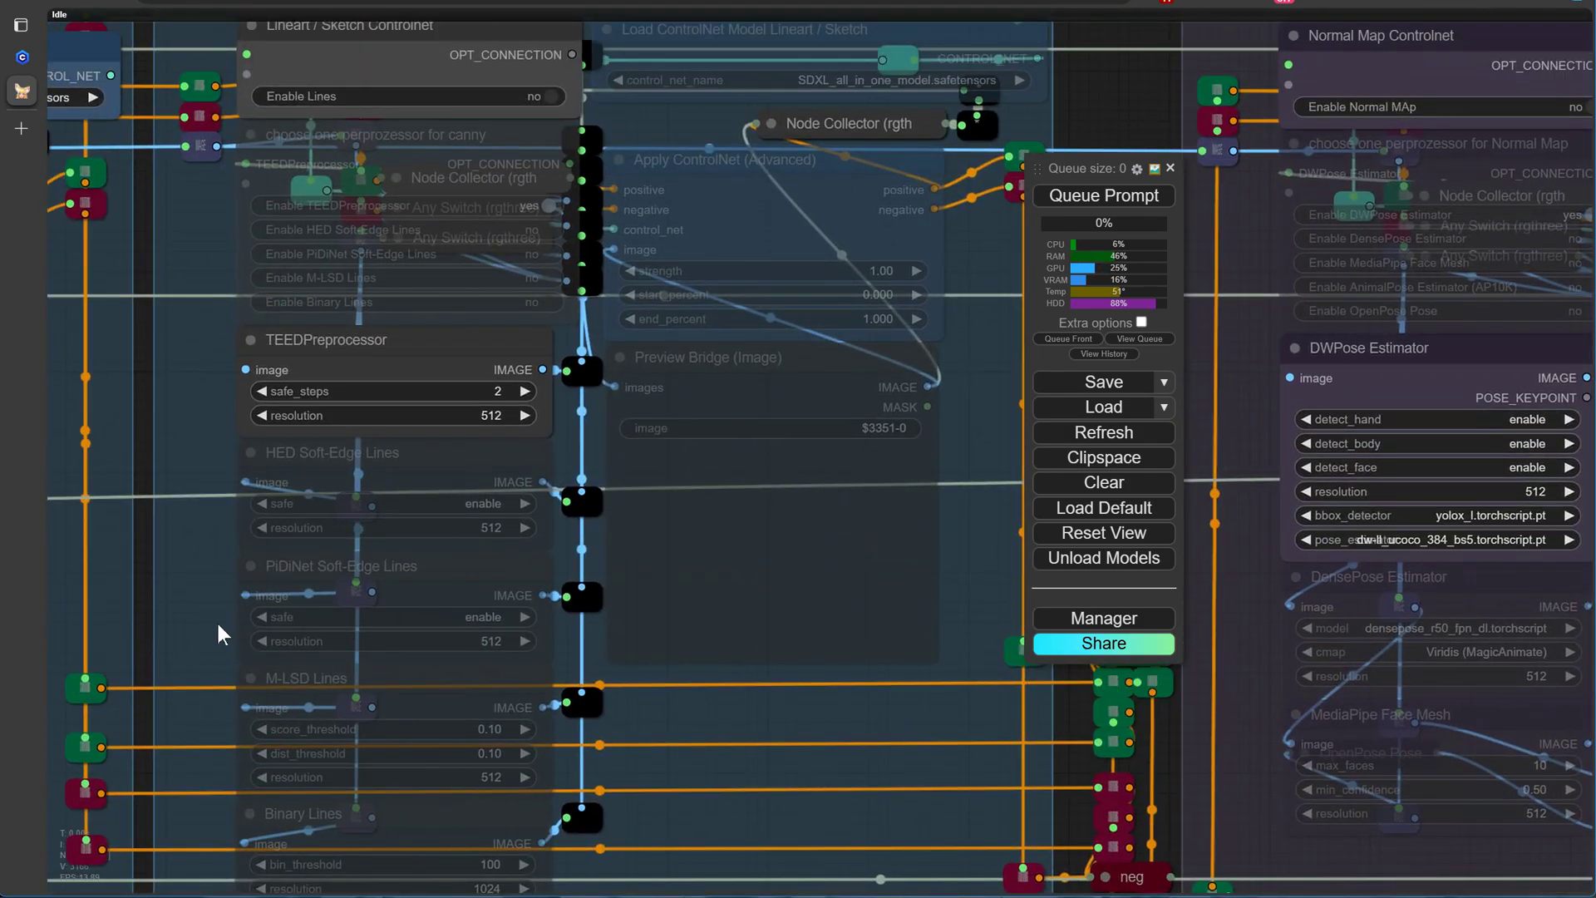
{"action": "mouse_move", "coordinate": [219, 635]}
{"action": "left_mouse_down"}
{"action": "mouse_move", "coordinate": [349, 466]}
{"action": "mouse_move", "coordinate": [486, 397]}
{"action": "left_mouse_up"}
{"action": "left_click", "coordinate": [437, 371]}
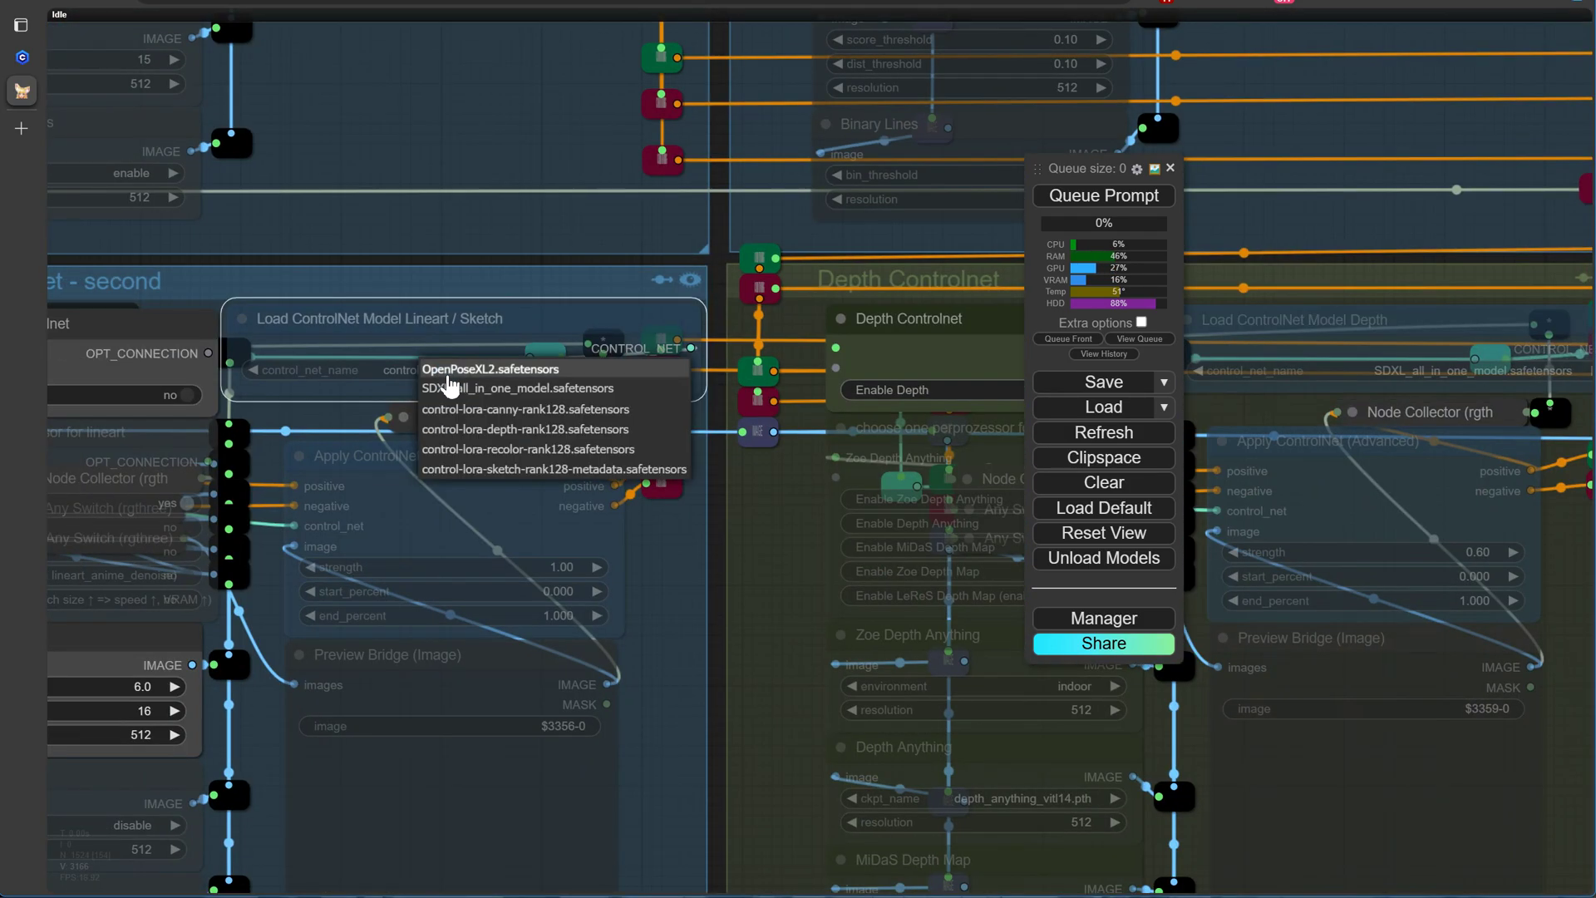
{"action": "left_click", "coordinate": [450, 387]}
{"action": "scroll", "coordinate": [450, 387], "scroll_direction": "down", "scroll_amount": 10}
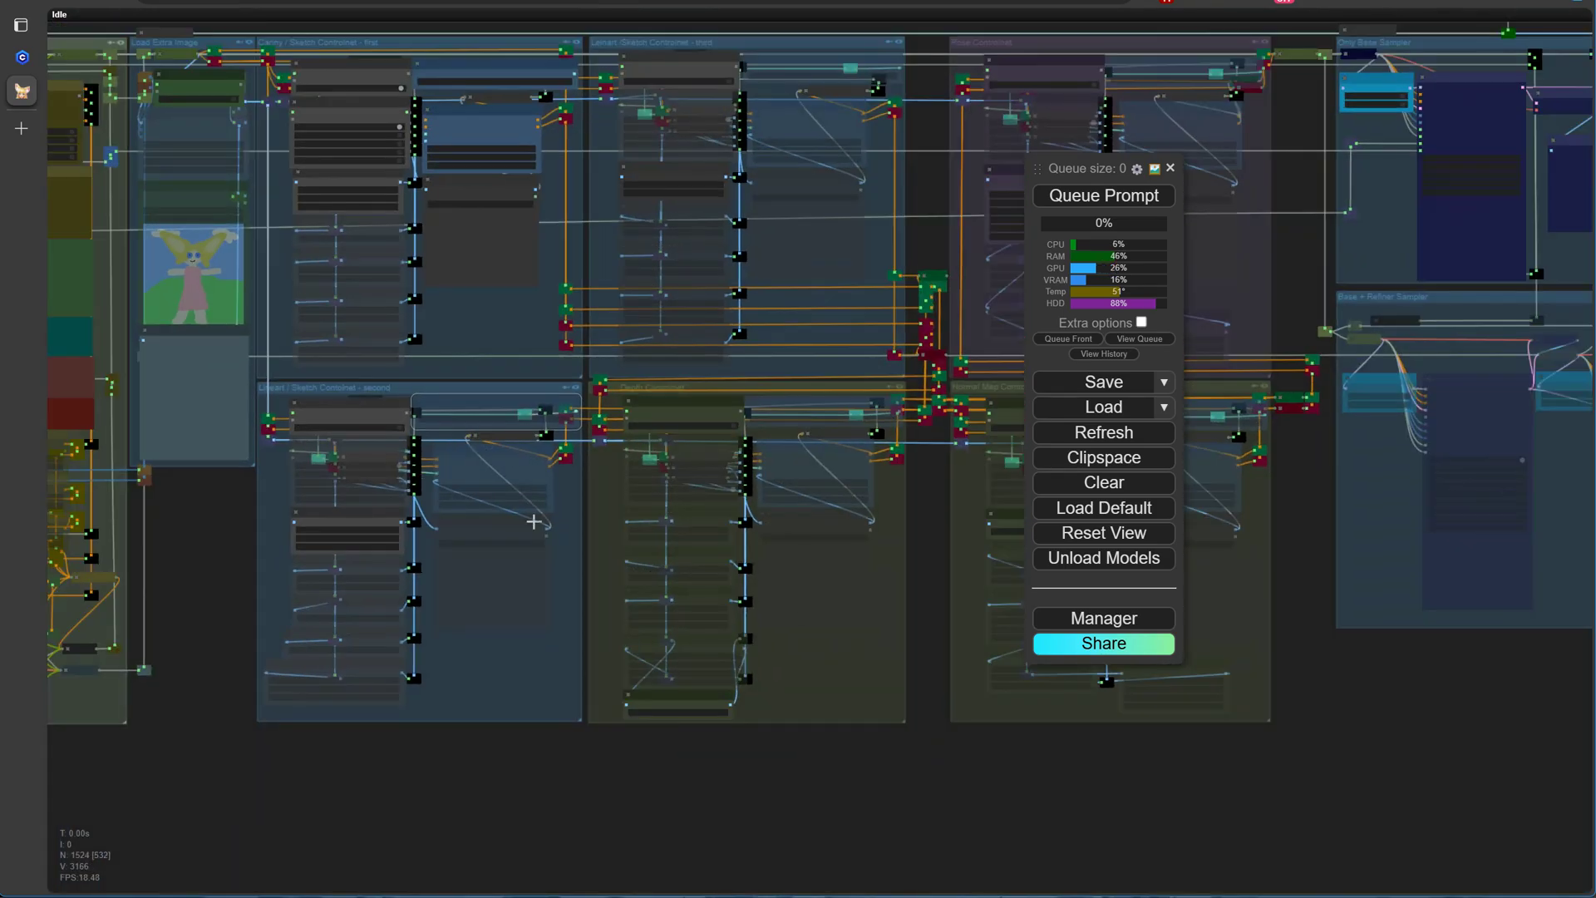
{"action": "scroll", "coordinate": [1350, 763], "scroll_direction": "down", "scroll_amount": 2}
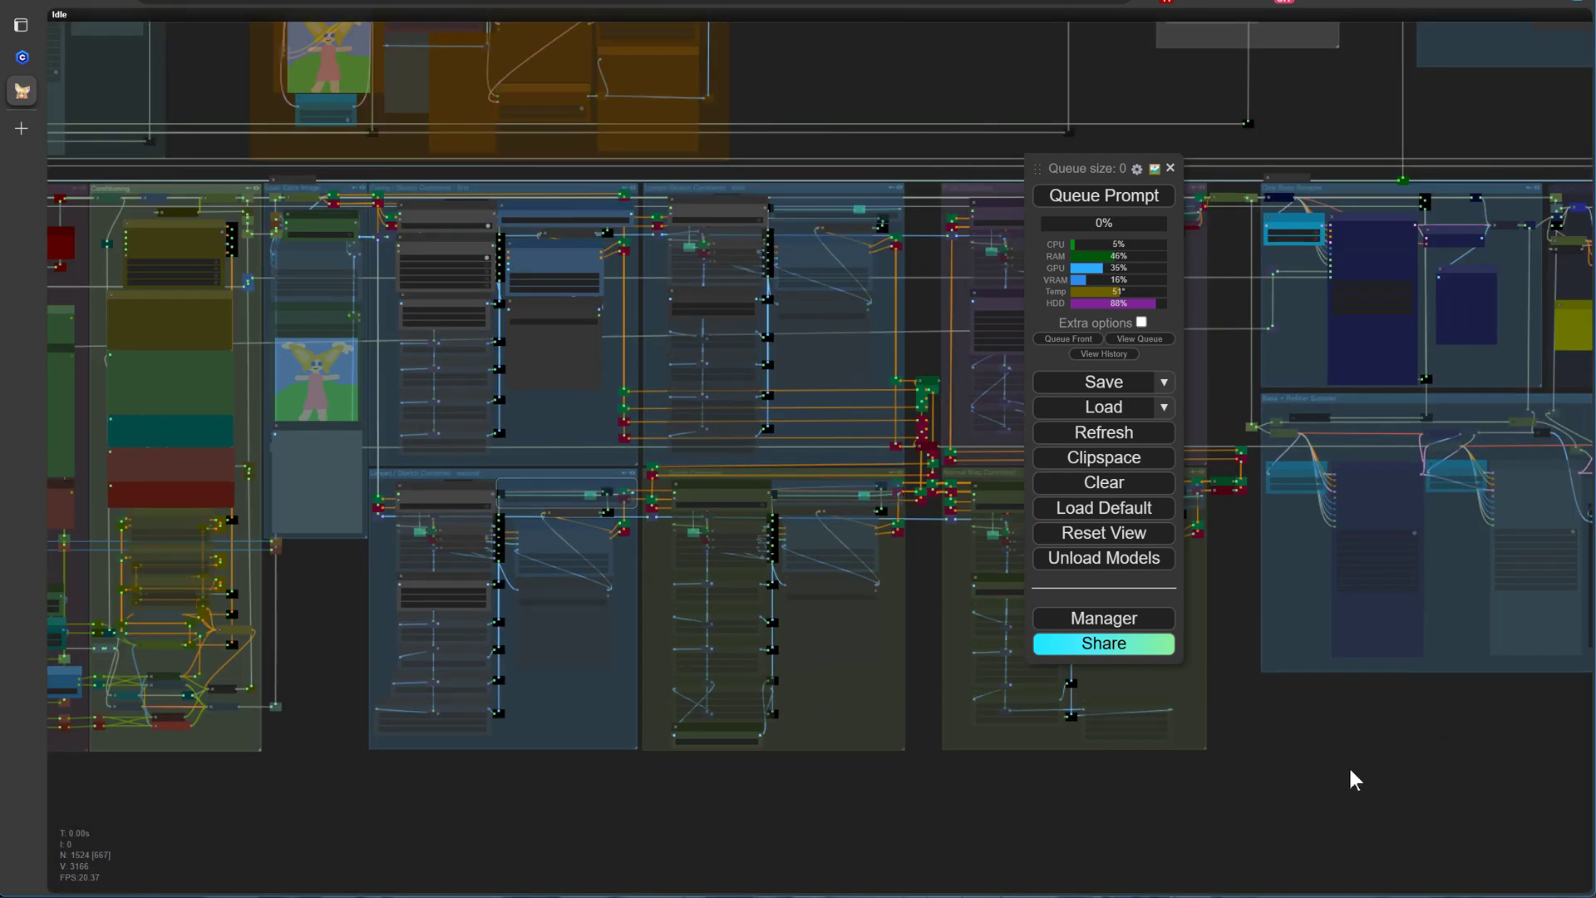
Save the workflow into the workflows library under the name v5.0.
{"action": "left_click_drag", "start_coordinate": [1350, 773], "coordinate": [1329, 781]}
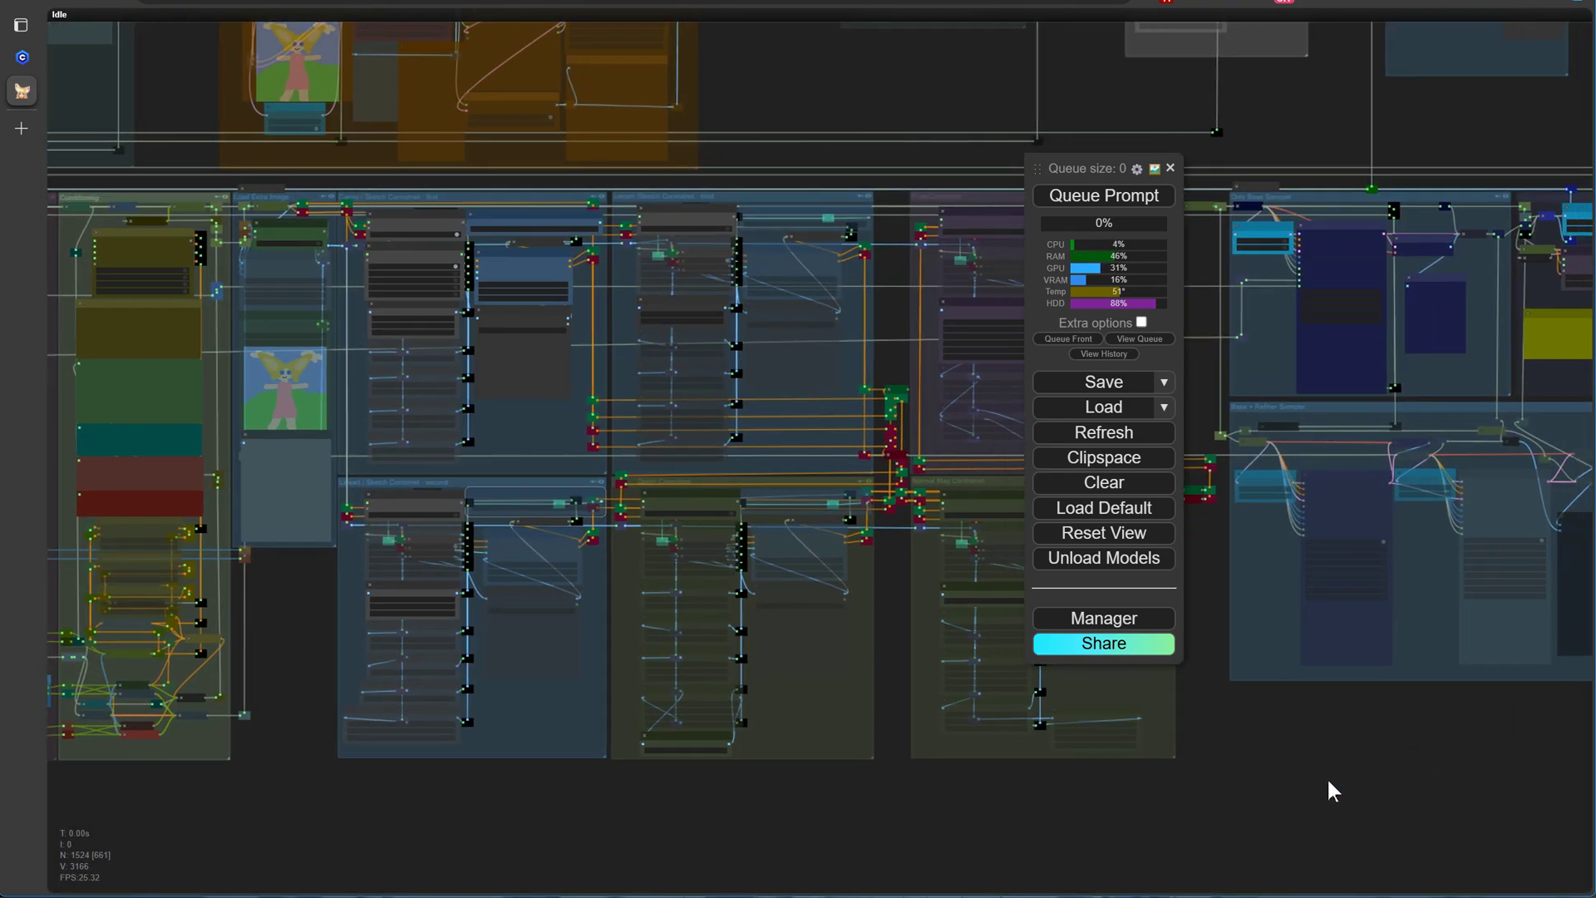
{"action": "left_click_drag", "start_coordinate": [1040, 170], "coordinate": [1347, 154]}
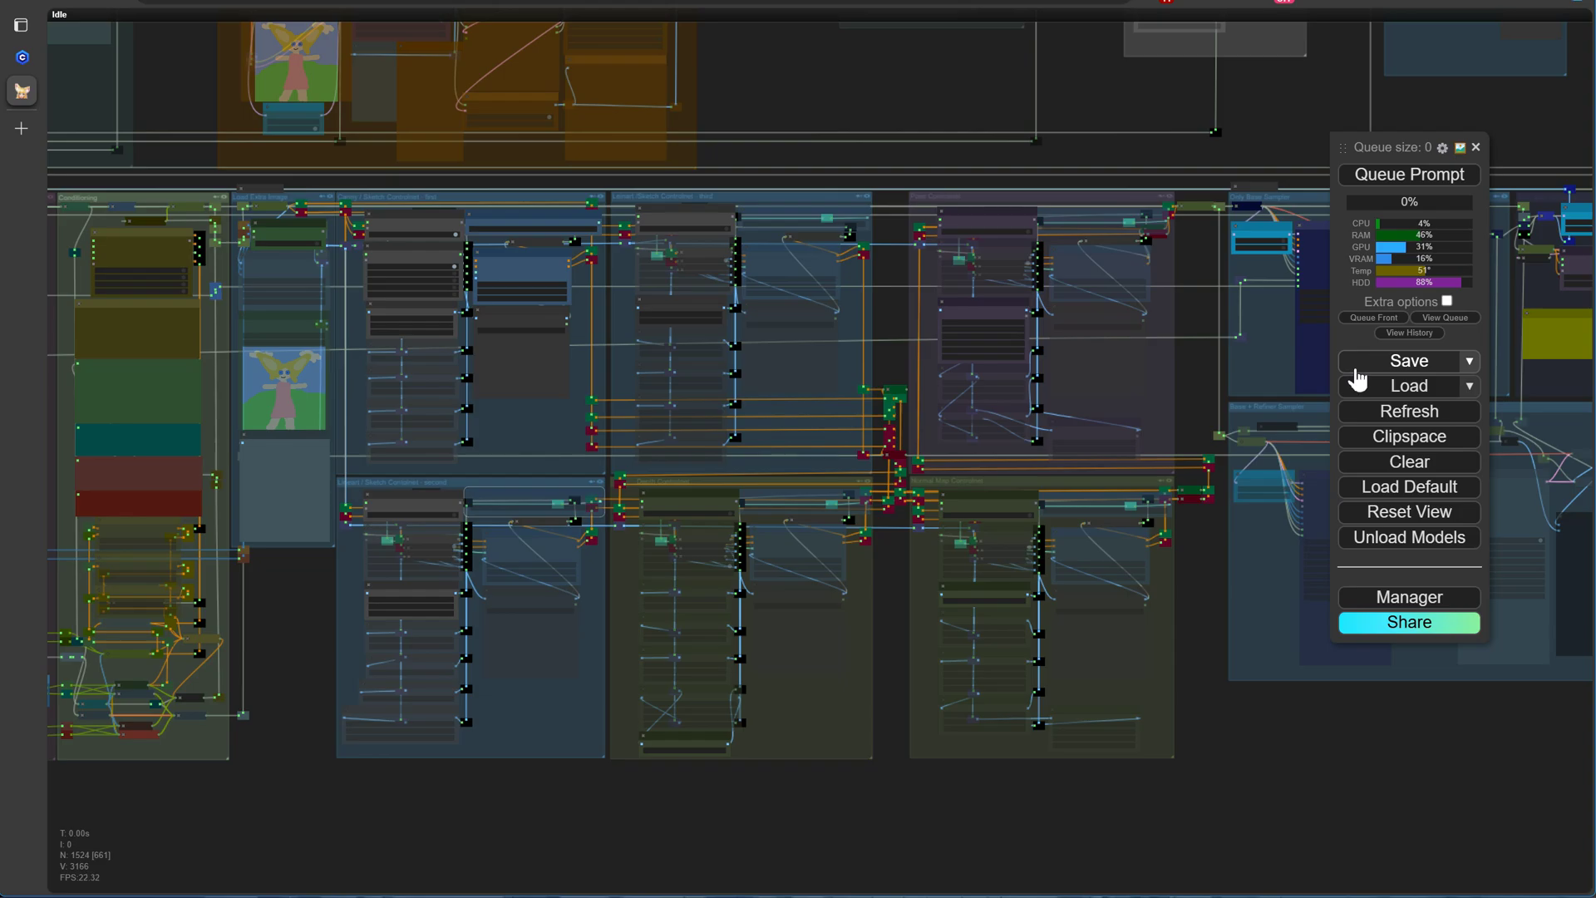
{"action": "left_click", "coordinate": [1471, 366]}
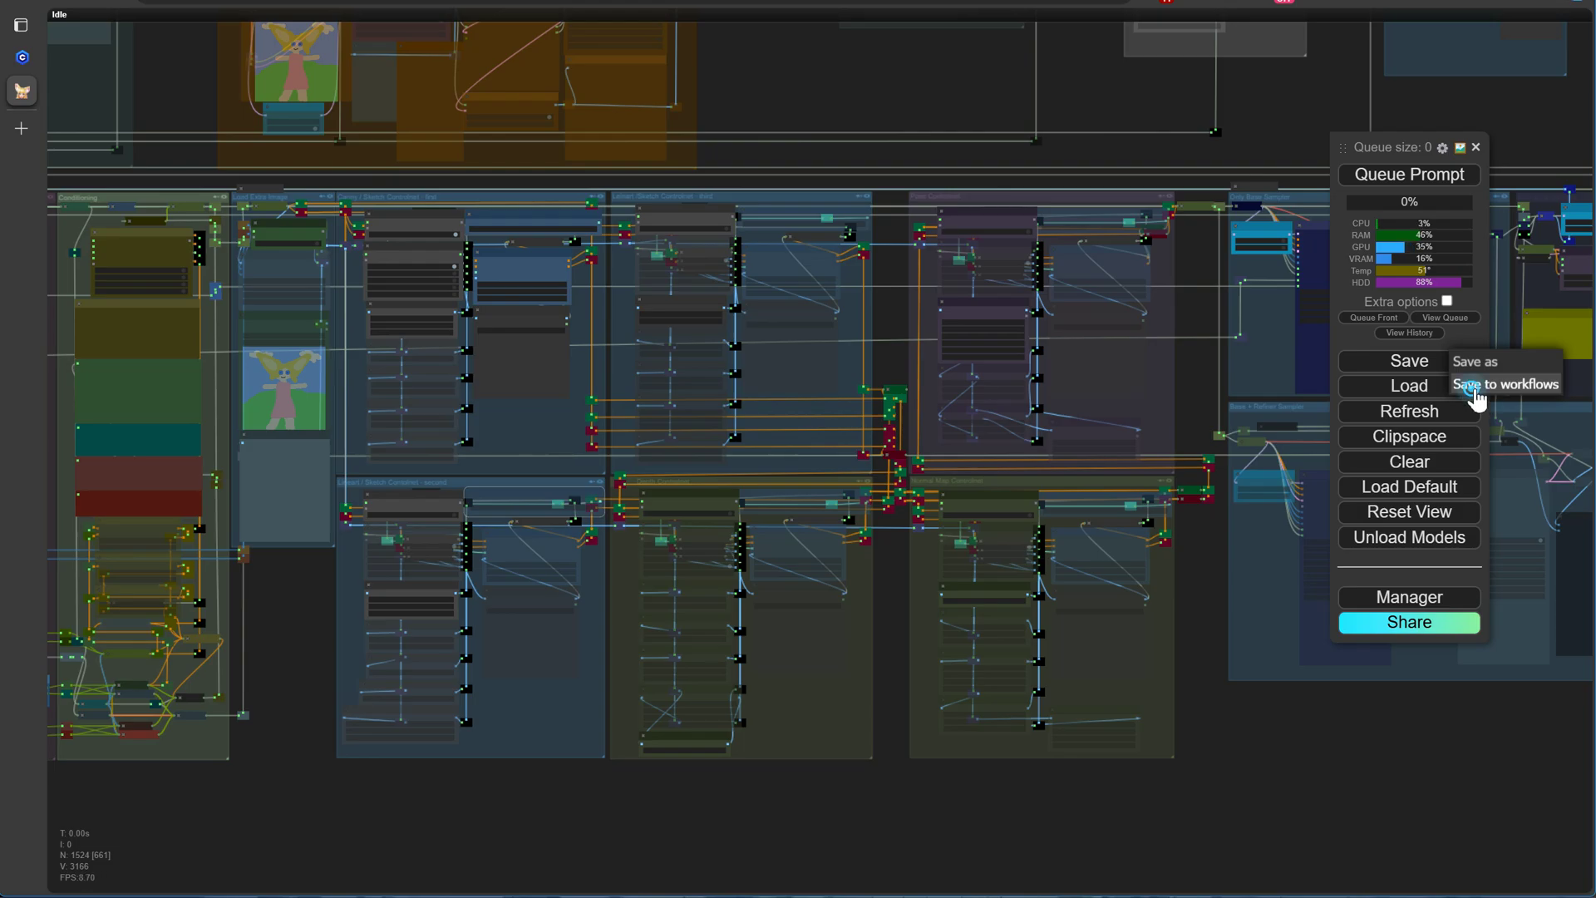
{"action": "left_click", "coordinate": [1477, 398]}
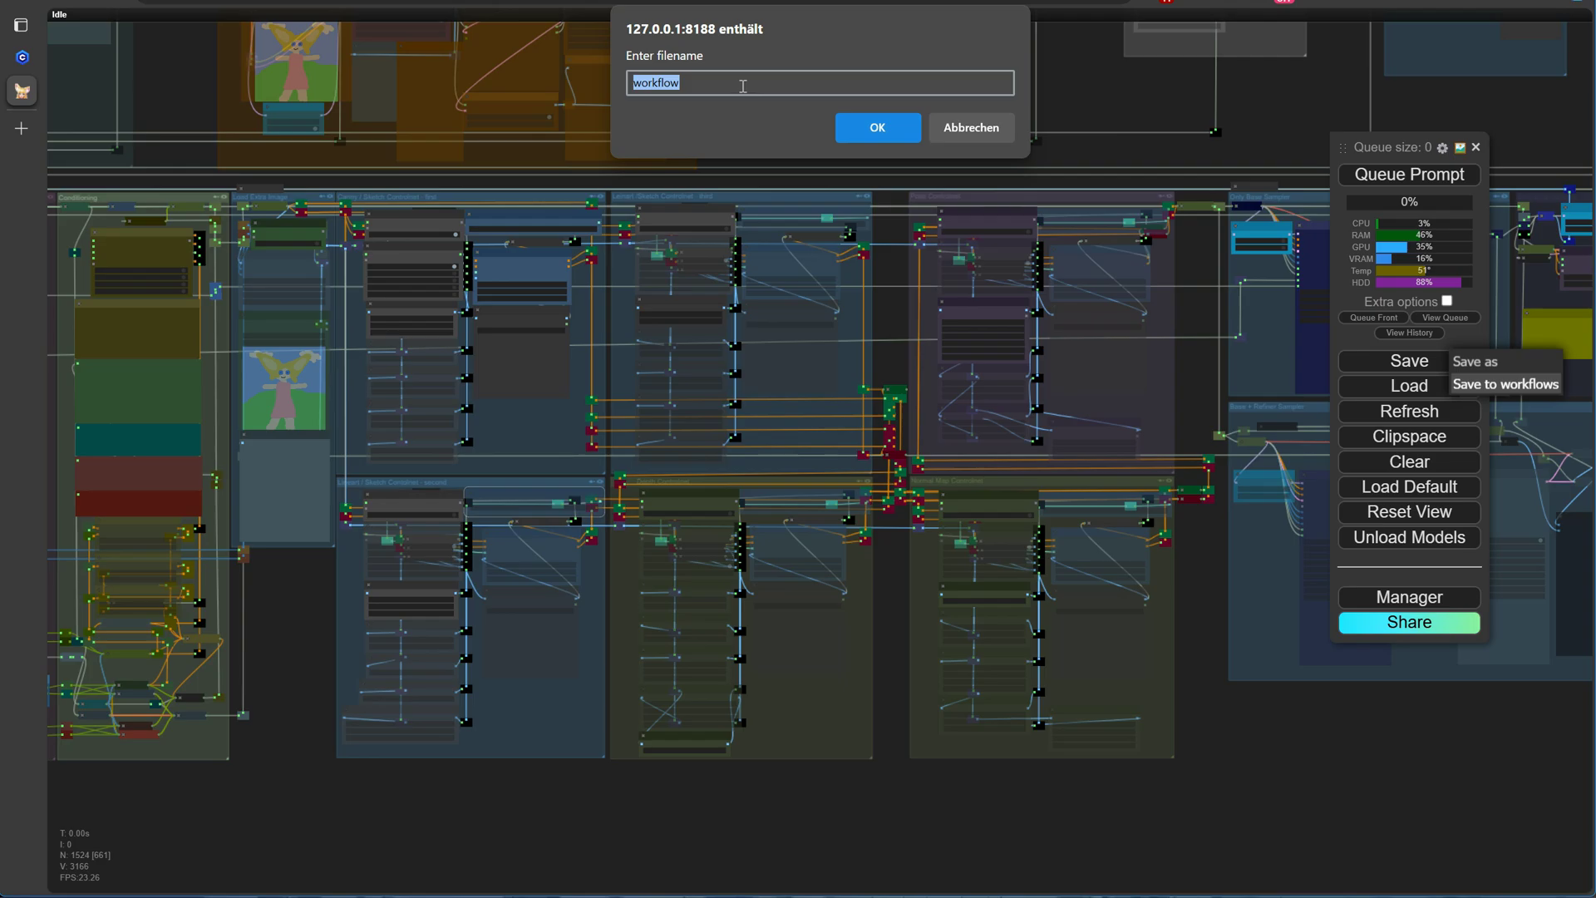
{"action": "type", "text": "v"}
{"action": "type", "text": "5.03"}
{"action": "key", "text": "Return"}
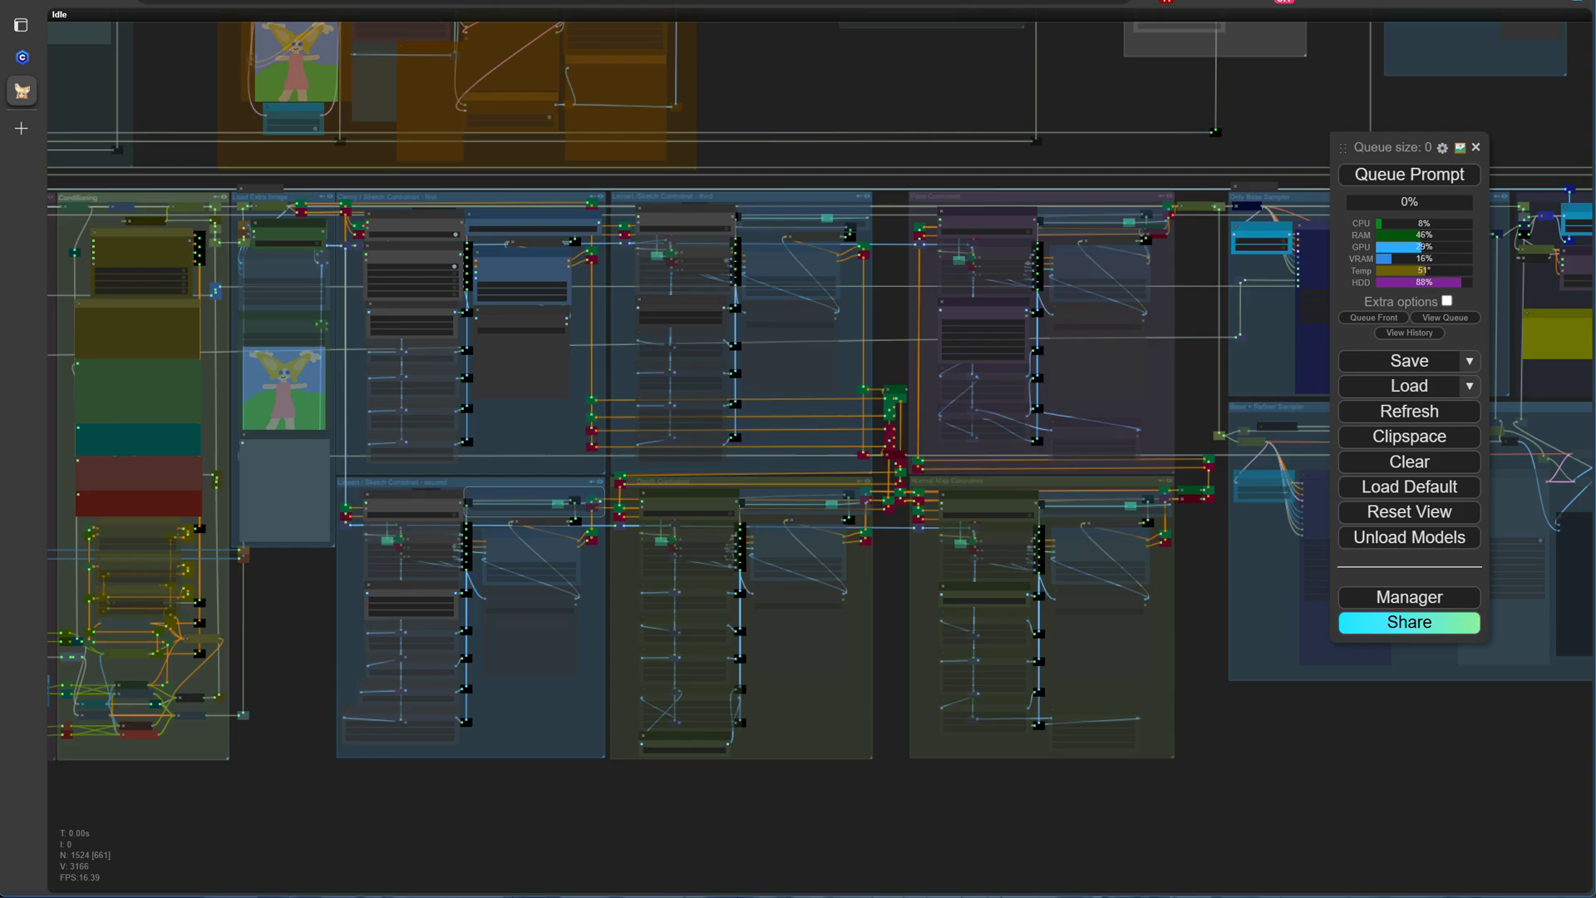
{"action": "left_click_drag", "start_coordinate": [293, 287], "coordinate": [286, 380]}
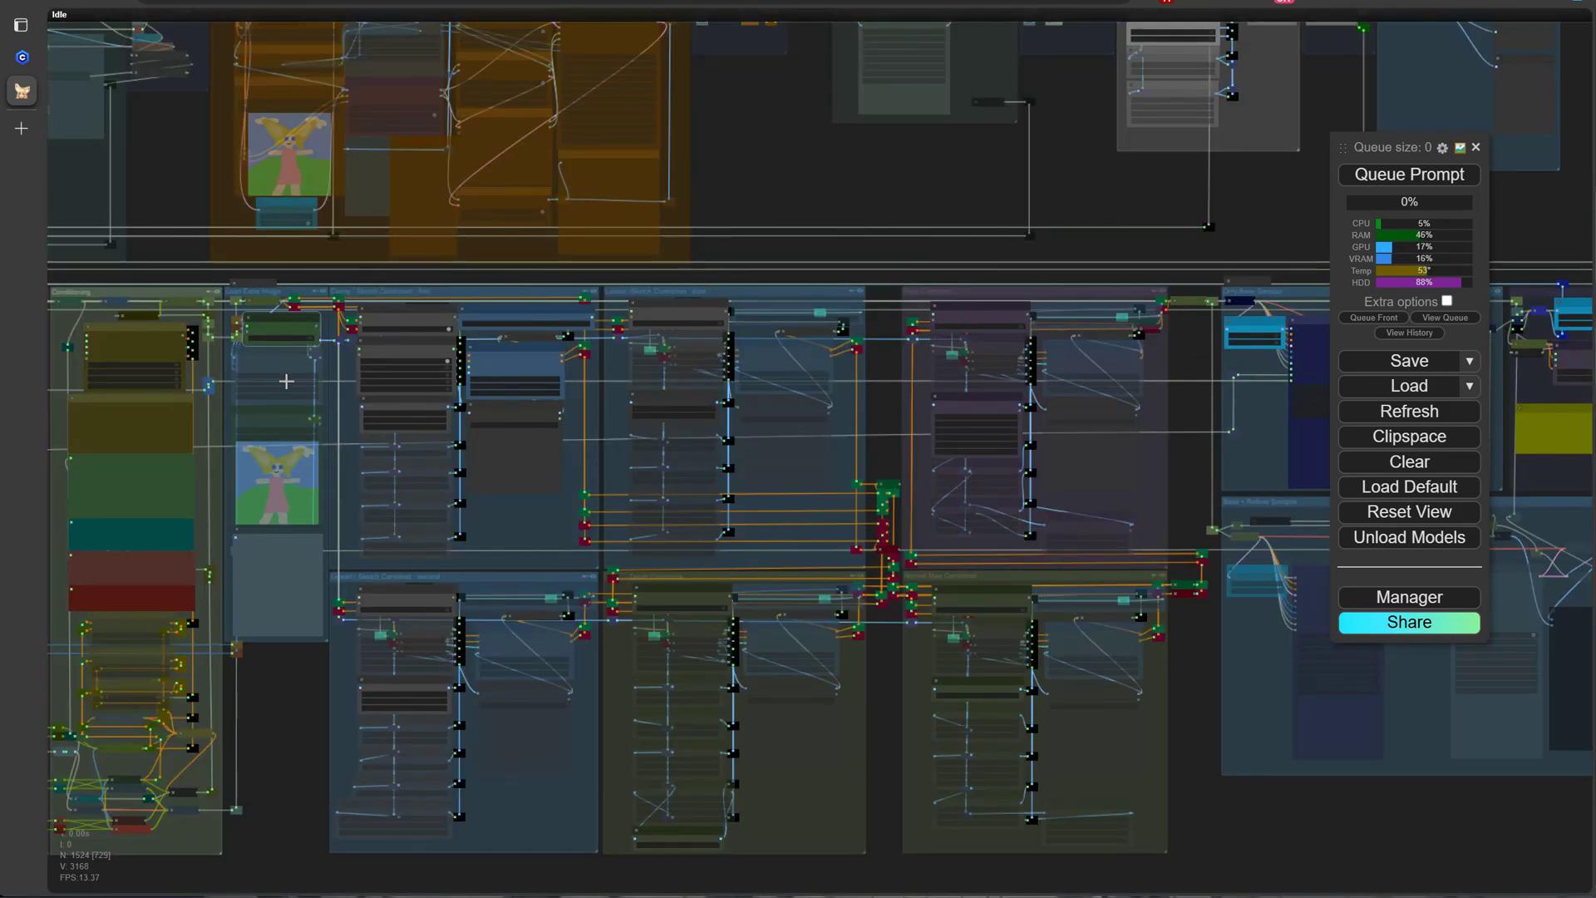
{"action": "scroll", "coordinate": [286, 381], "scroll_direction": "up", "scroll_amount": 8}
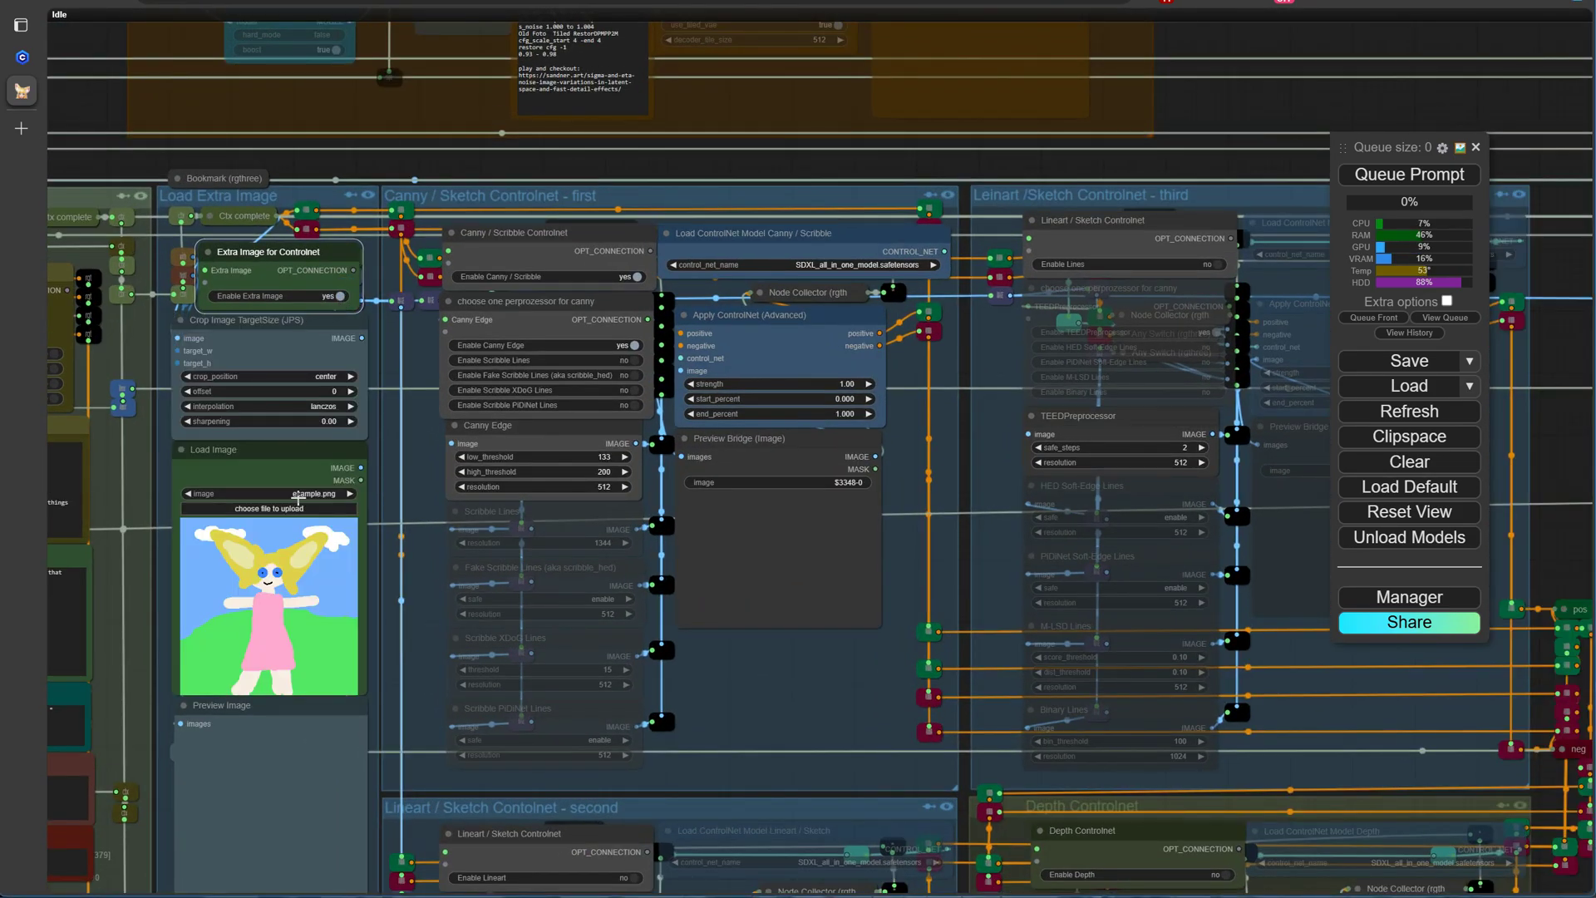
Load Maedchen.jpg as the input image and queue the workflow.
{"action": "left_click", "coordinate": [297, 499]}
{"action": "left_click", "coordinate": [321, 328]}
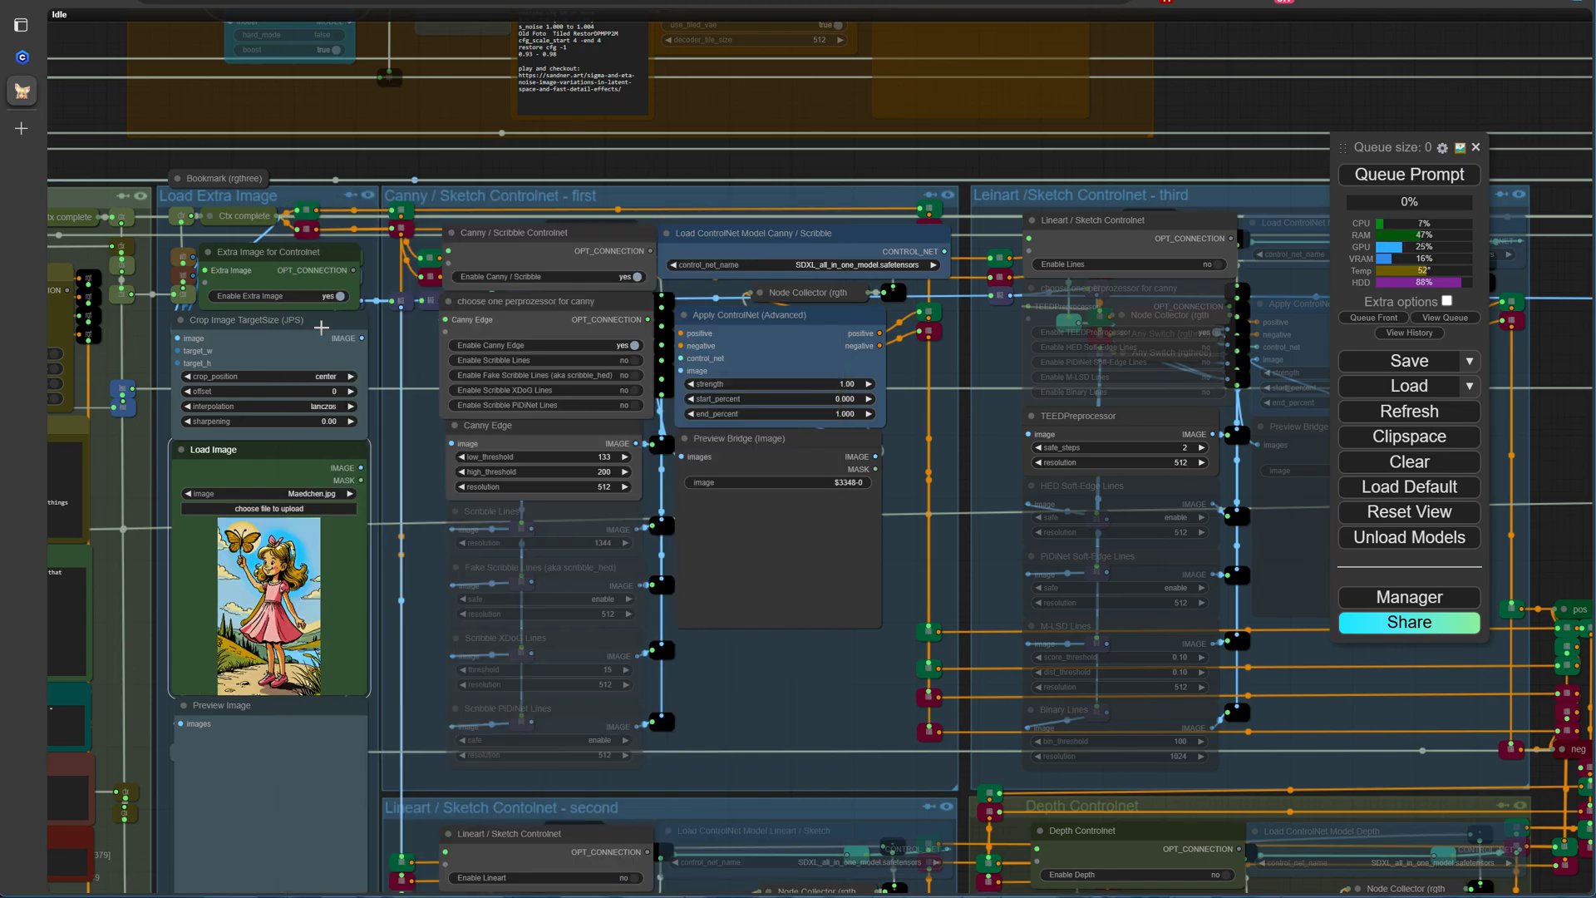
{"action": "scroll", "coordinate": [329, 364], "scroll_direction": "down", "scroll_amount": 5}
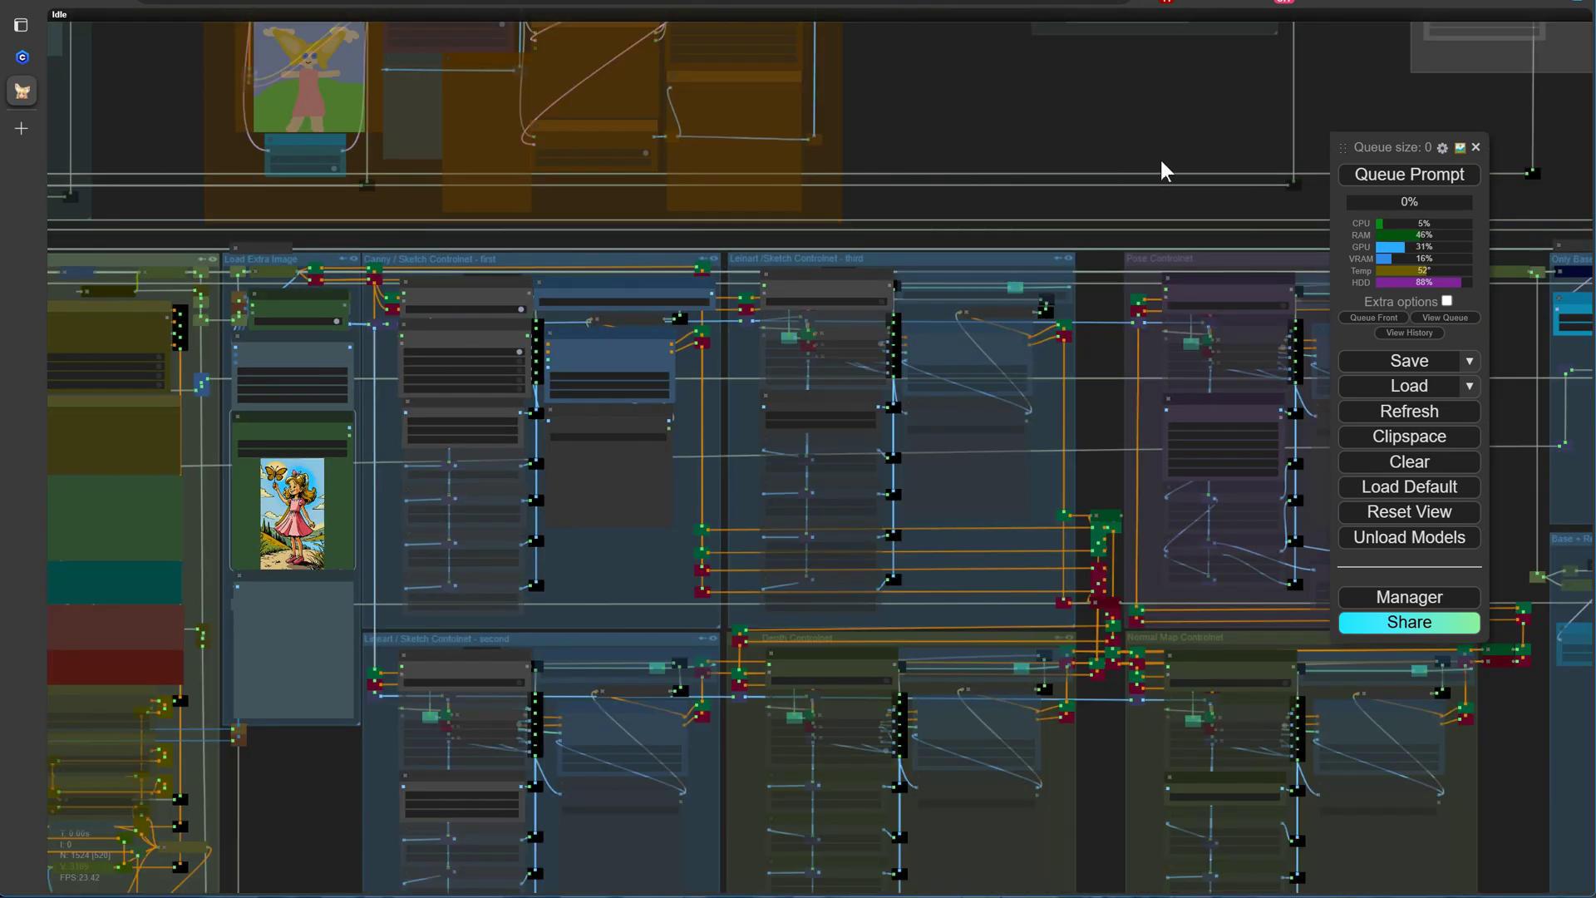
{"action": "left_click", "coordinate": [1369, 179]}
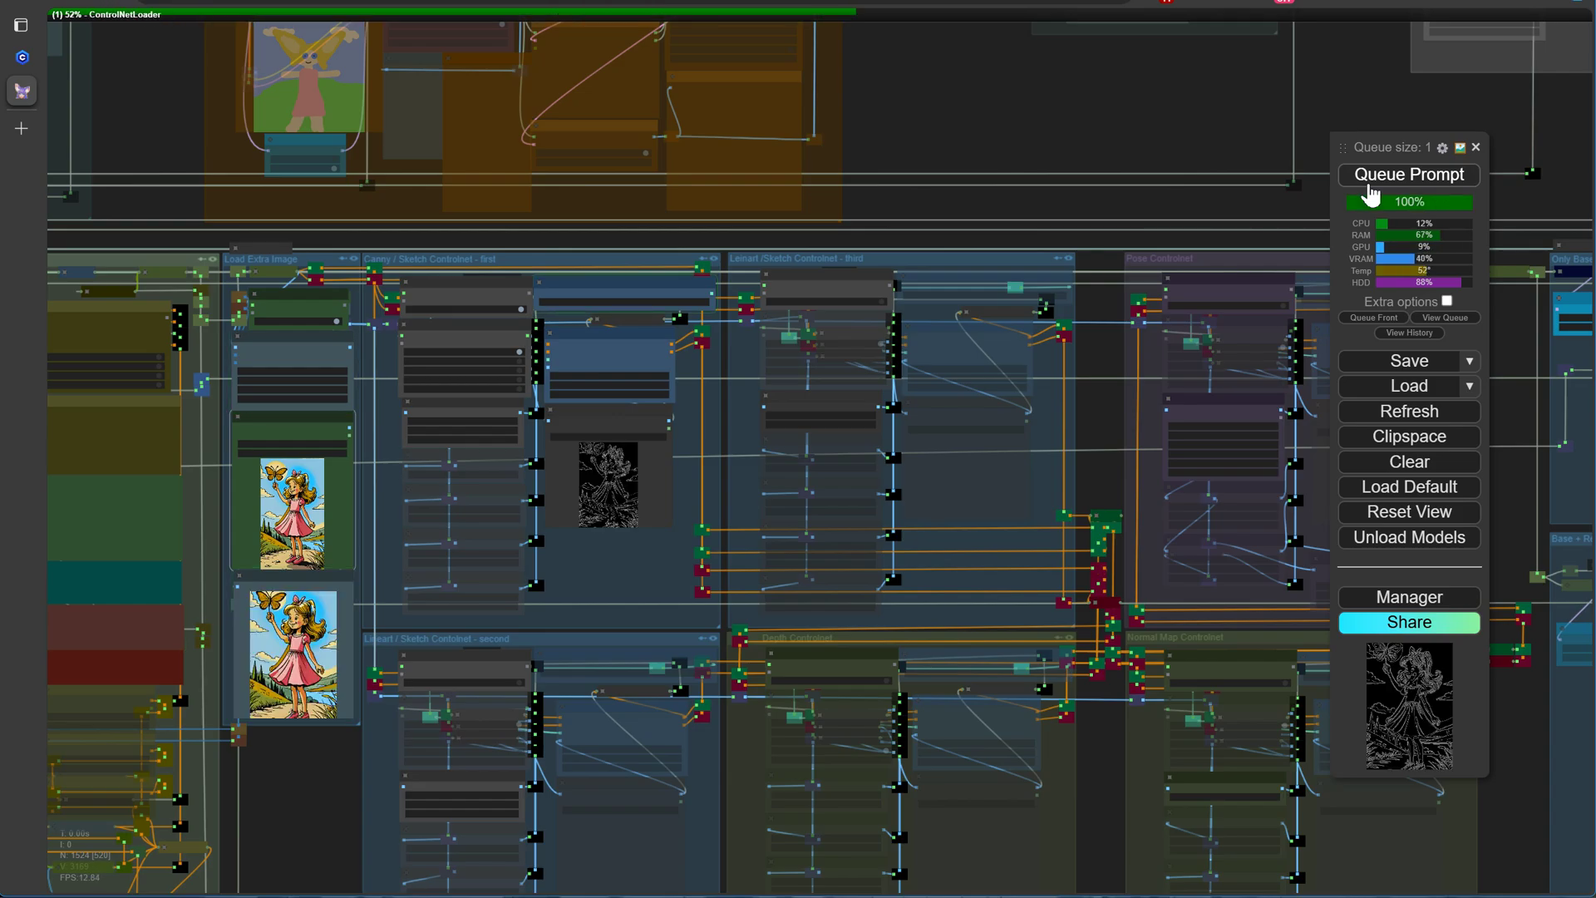
Follow the run via sampler groups and console until the pale girl with butterfly appears.
{"action": "scroll", "coordinate": [619, 464], "scroll_direction": "up", "scroll_amount": 6}
{"action": "scroll", "coordinate": [616, 462], "scroll_direction": "up", "scroll_amount": 2}
{"action": "scroll", "coordinate": [754, 246], "scroll_direction": "down", "scroll_amount": 3}
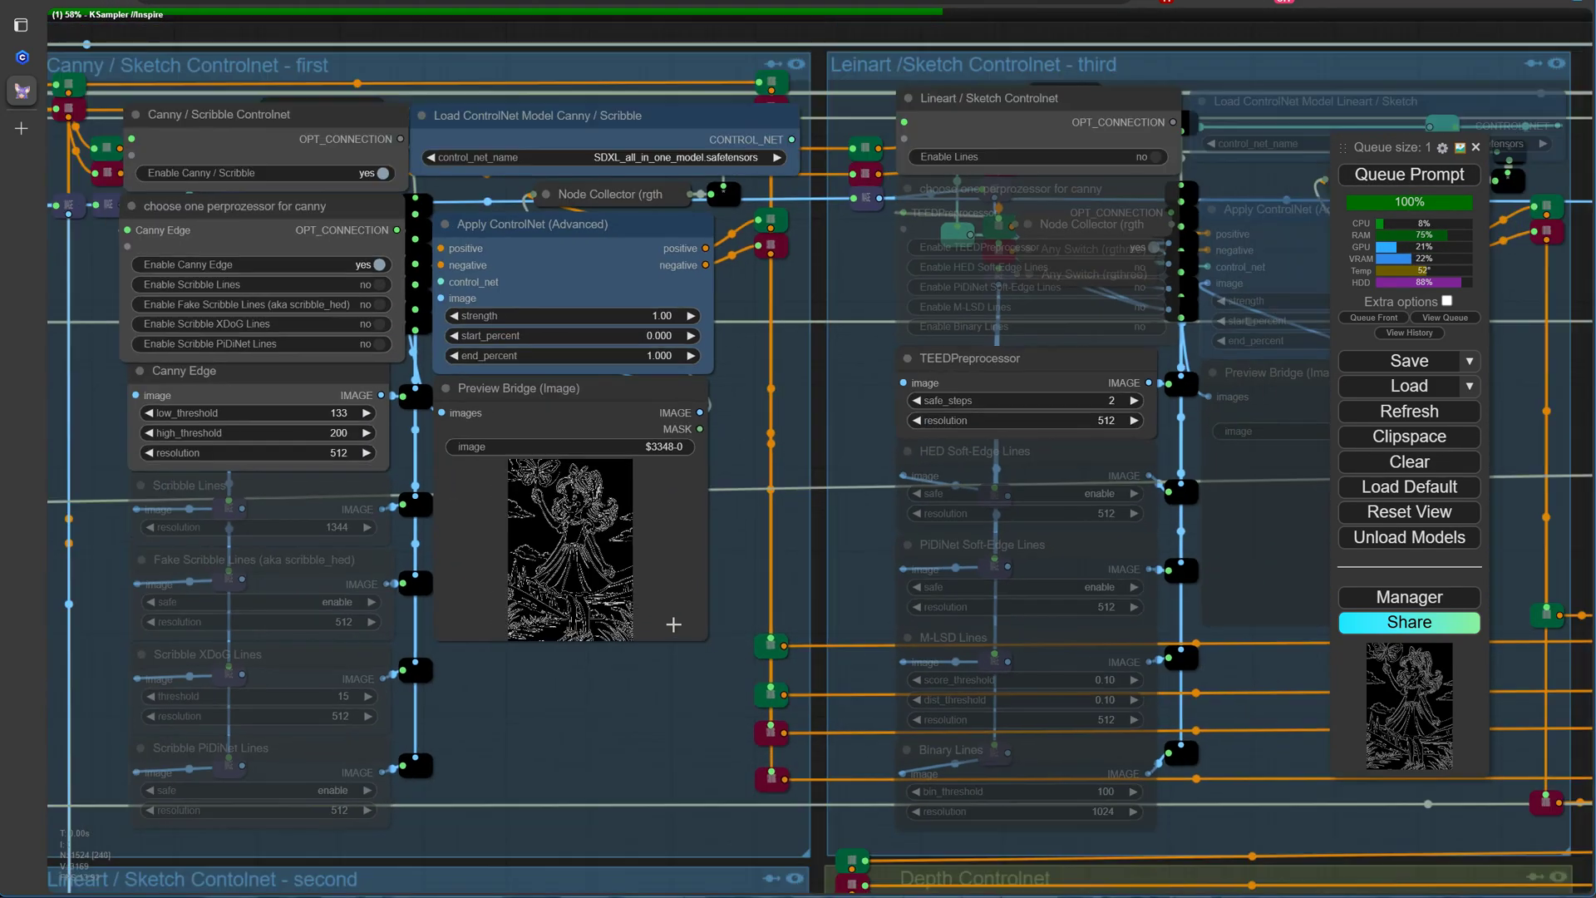
{"action": "left_click_drag", "start_coordinate": [1212, 124], "coordinate": [588, 150]}
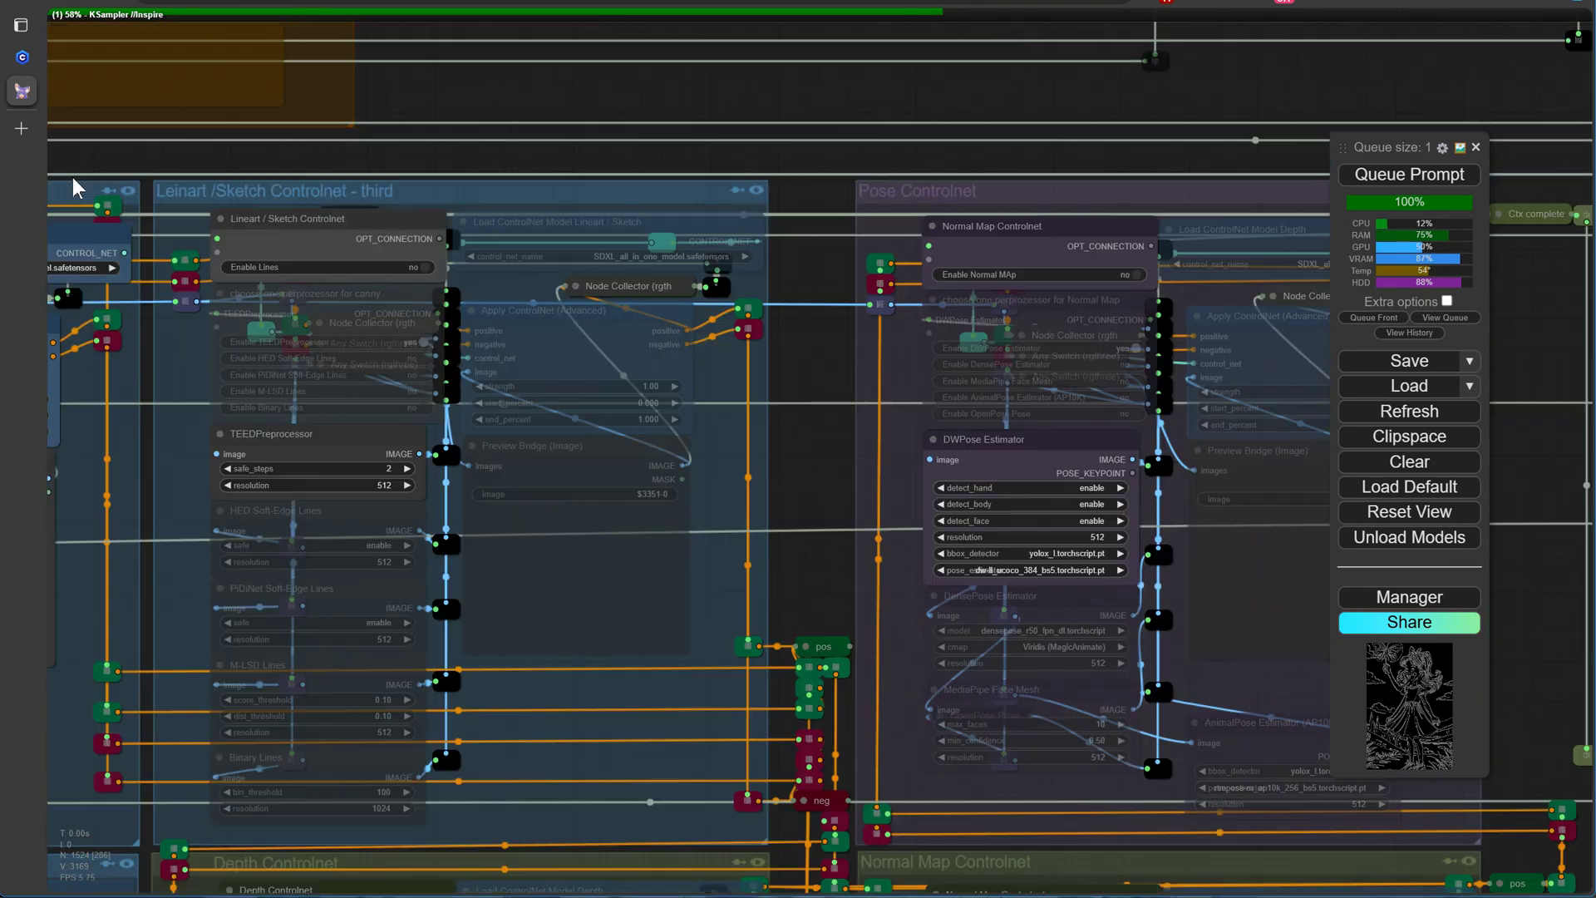
{"action": "left_click_drag", "start_coordinate": [1488, 454], "coordinate": [249, 346]}
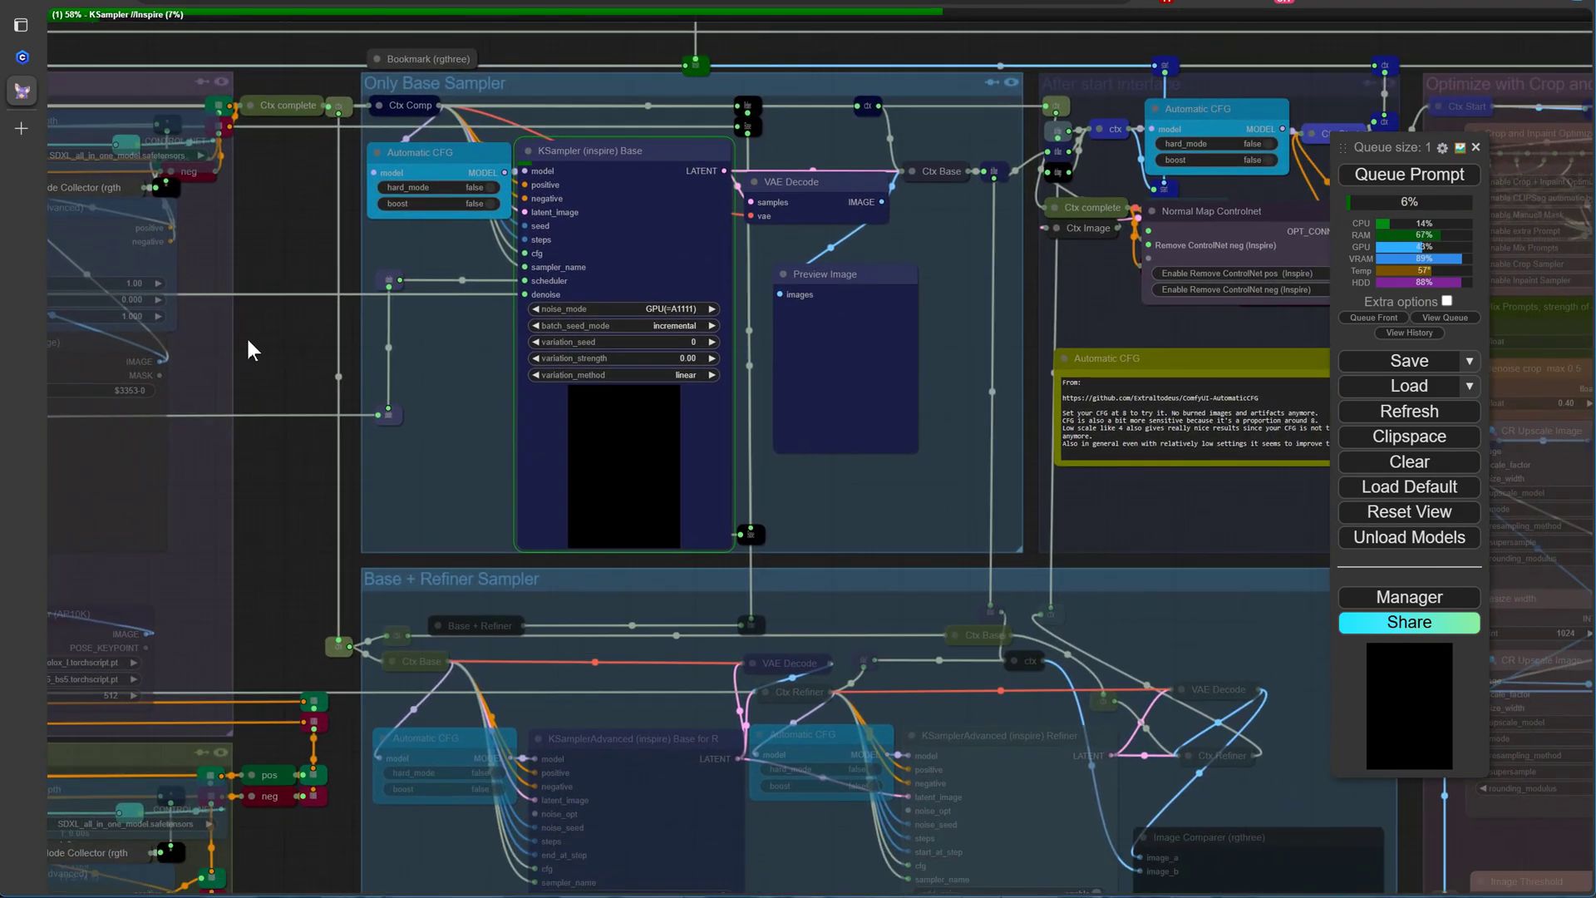
{"action": "scroll", "coordinate": [753, 516], "scroll_direction": "up", "scroll_amount": 3}
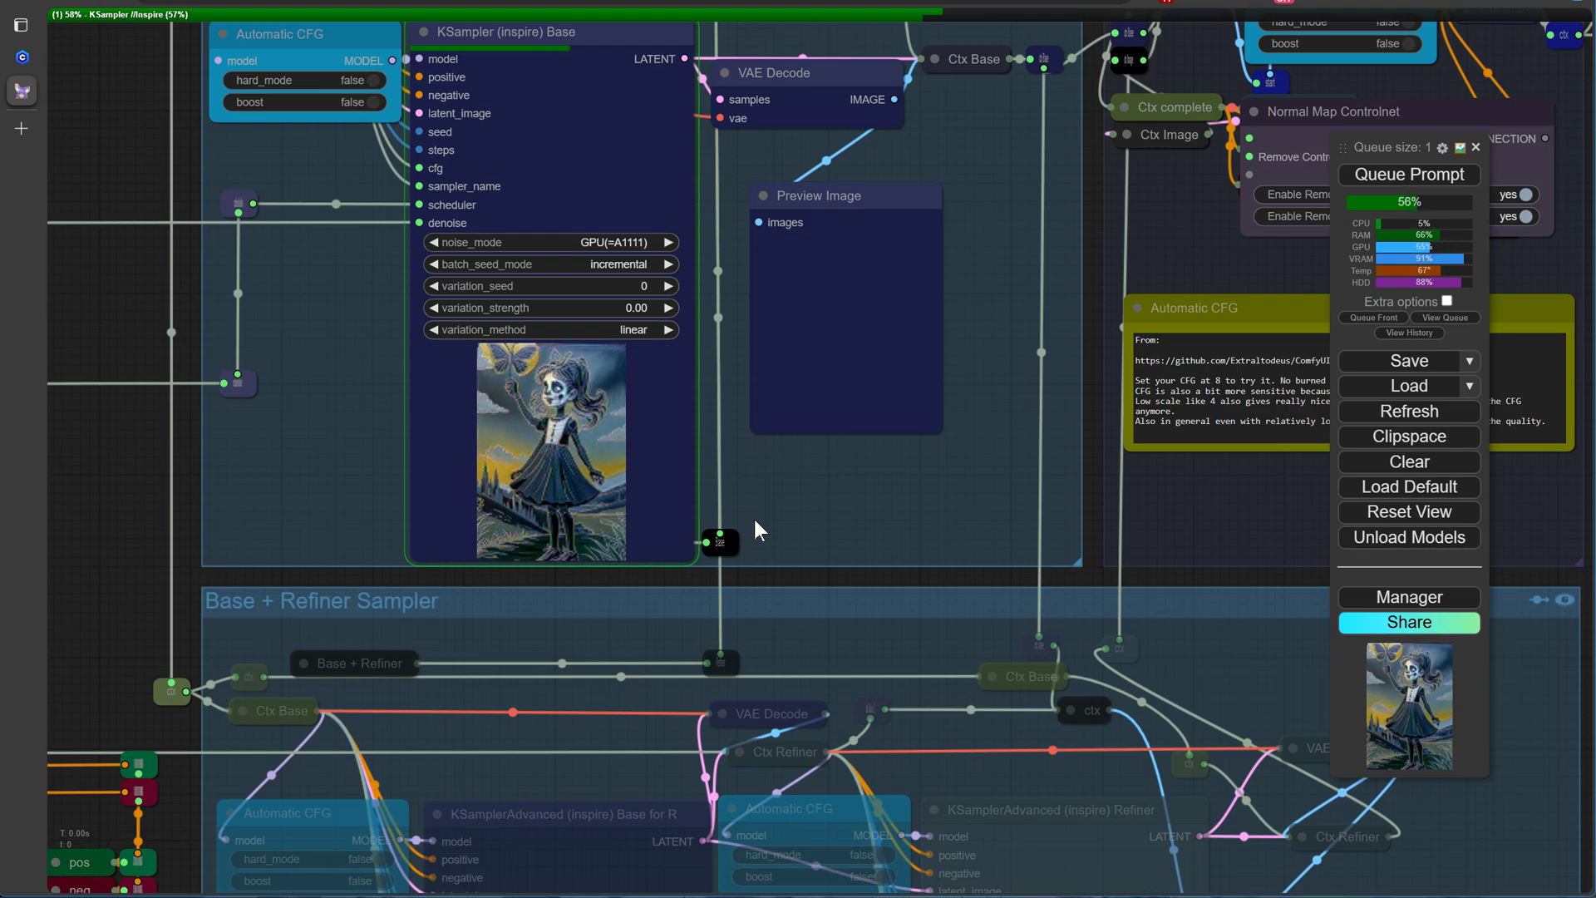
{"action": "key", "text": "alt+Tab"}
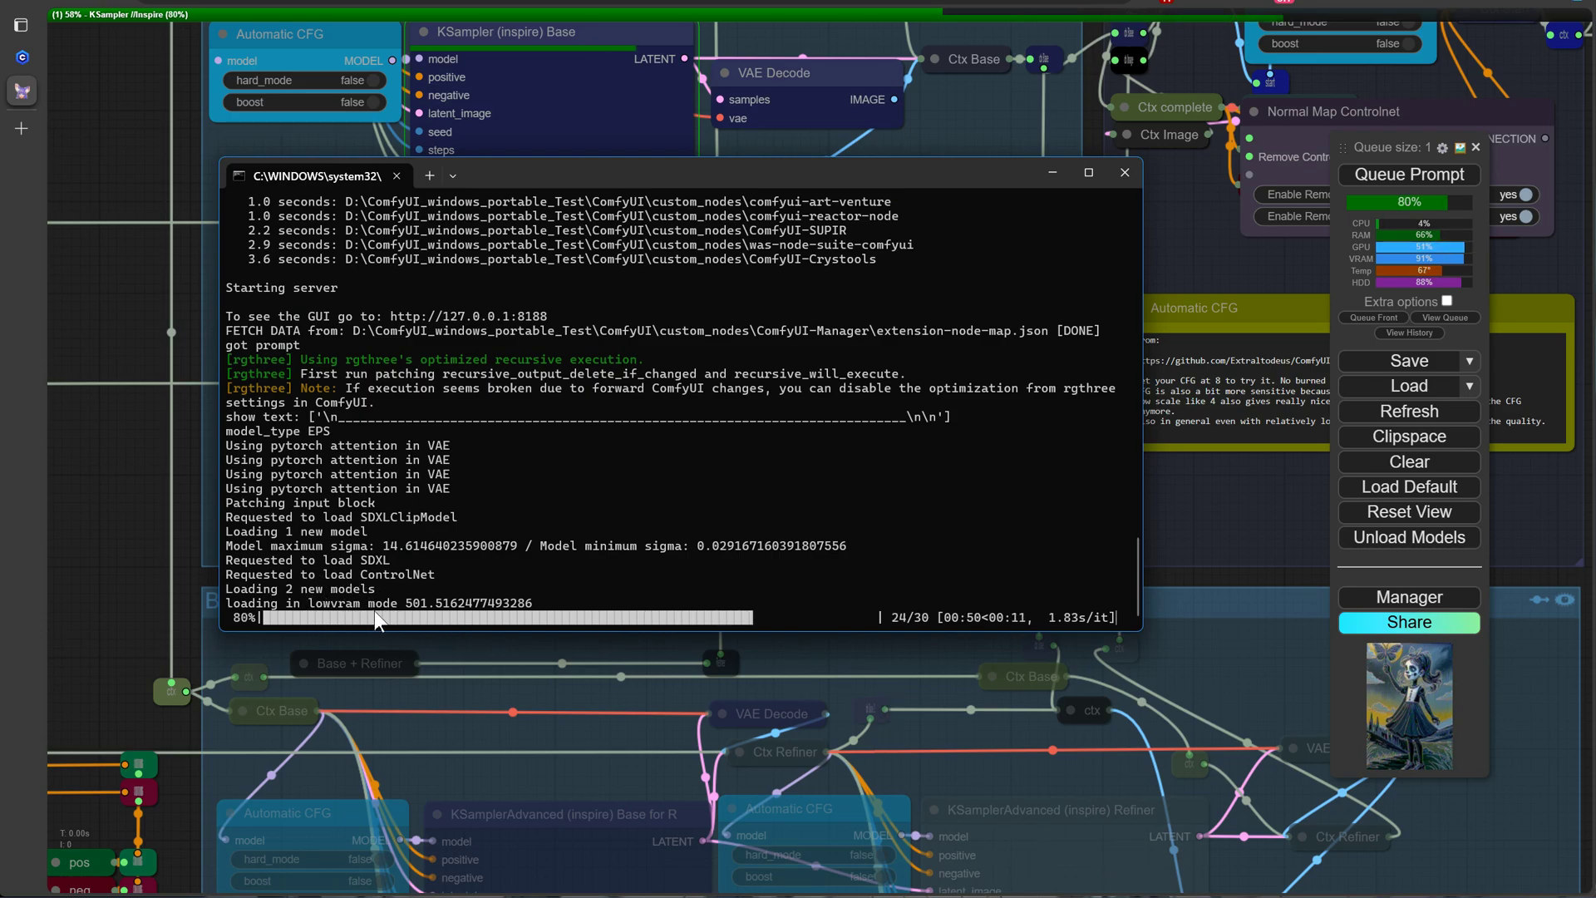
{"action": "left_click", "coordinate": [1219, 486]}
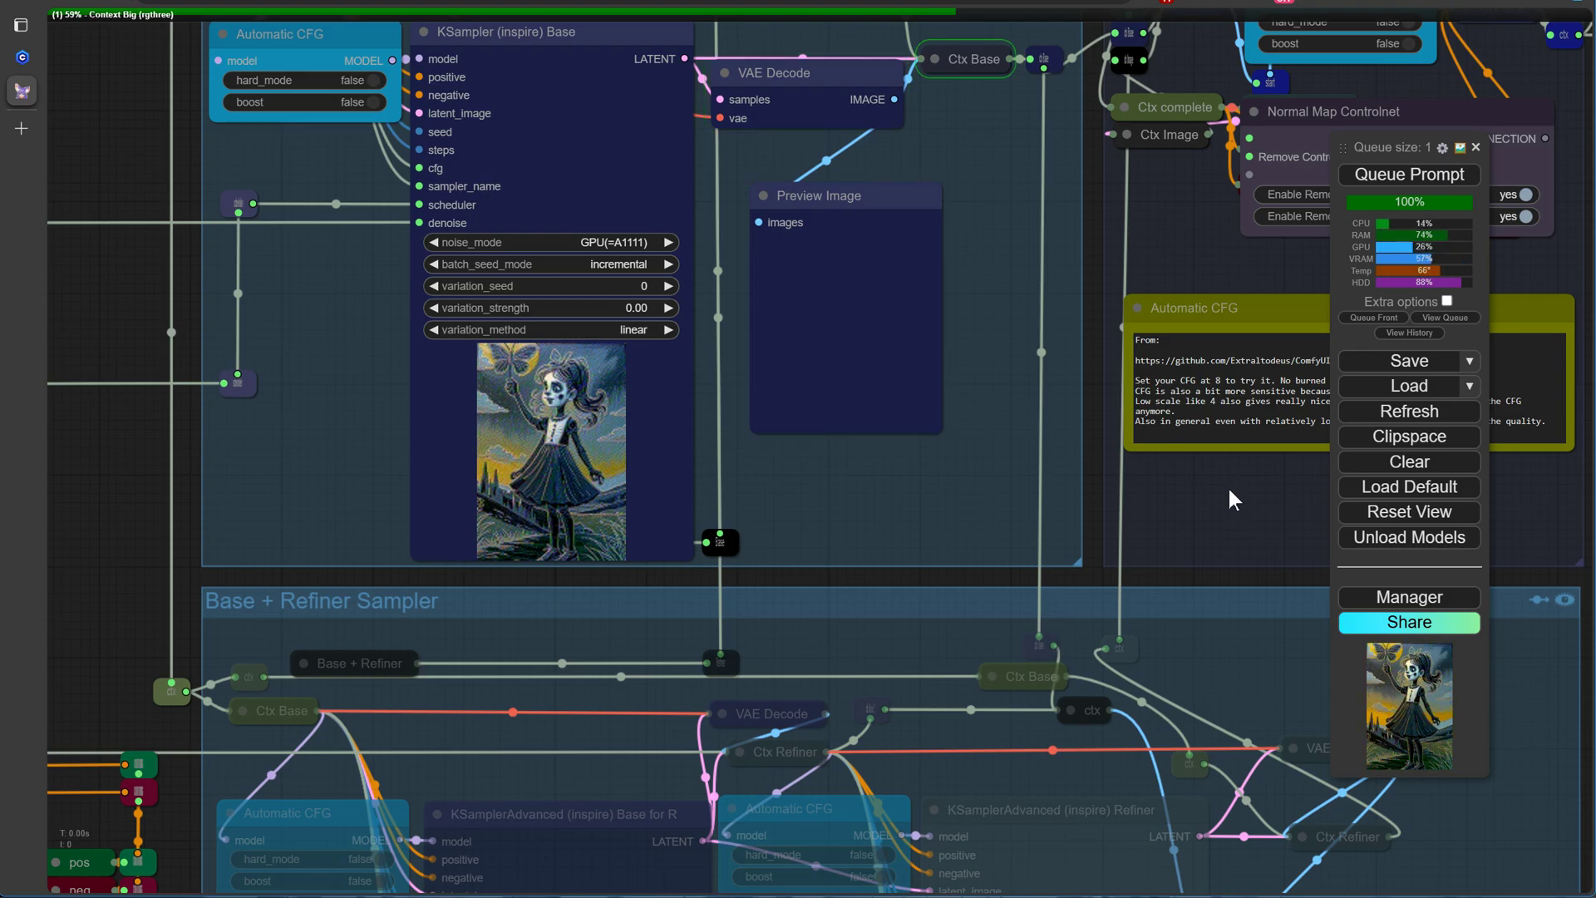
{"action": "scroll", "coordinate": [969, 277], "scroll_direction": "up", "scroll_amount": 5}
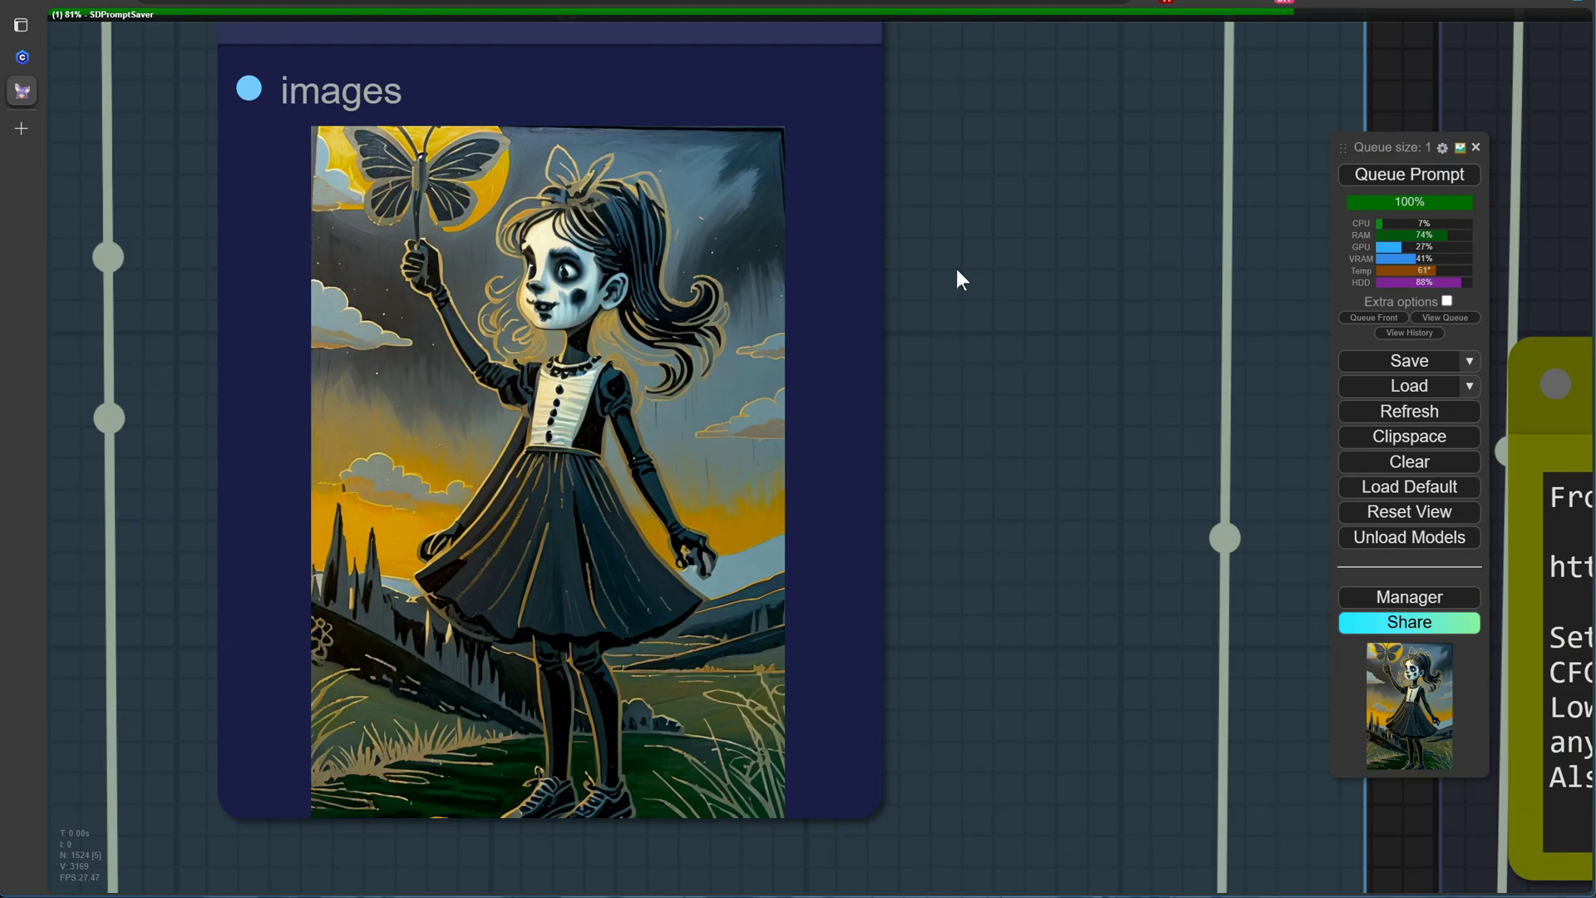
Enable Scribble XDoG Lines, set strength 0.80 and end_percent 0.800, and queue a new run.
{"action": "scroll", "coordinate": [956, 268], "scroll_direction": "down", "scroll_amount": 10}
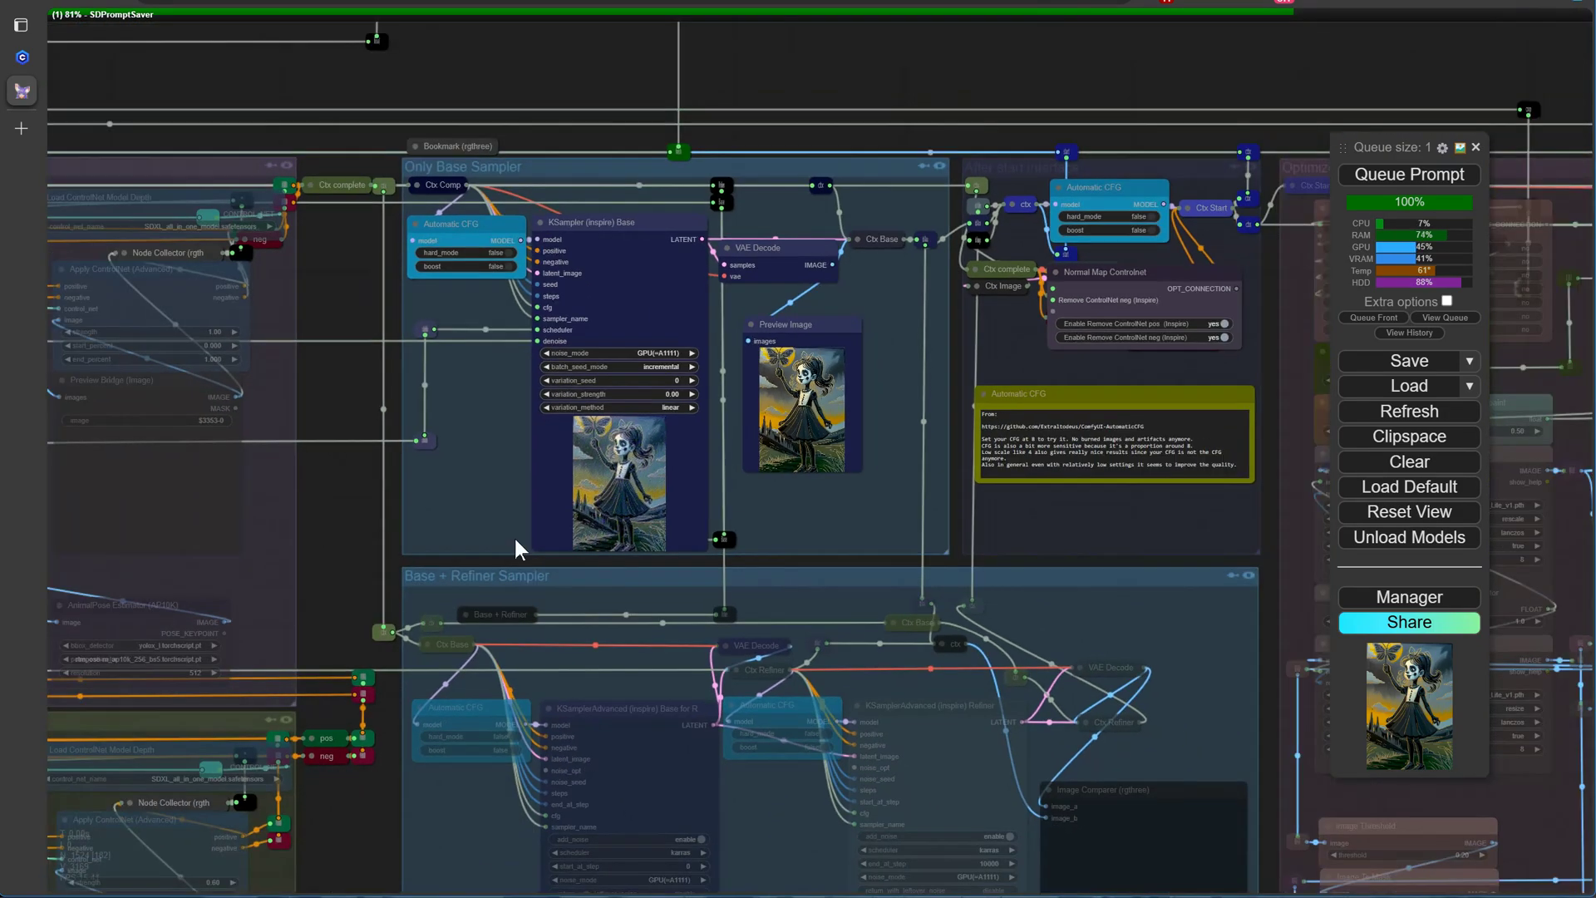
{"action": "scroll", "coordinate": [934, 542], "scroll_direction": "up", "scroll_amount": 4}
{"action": "scroll", "coordinate": [241, 383], "scroll_direction": "up", "scroll_amount": 11}
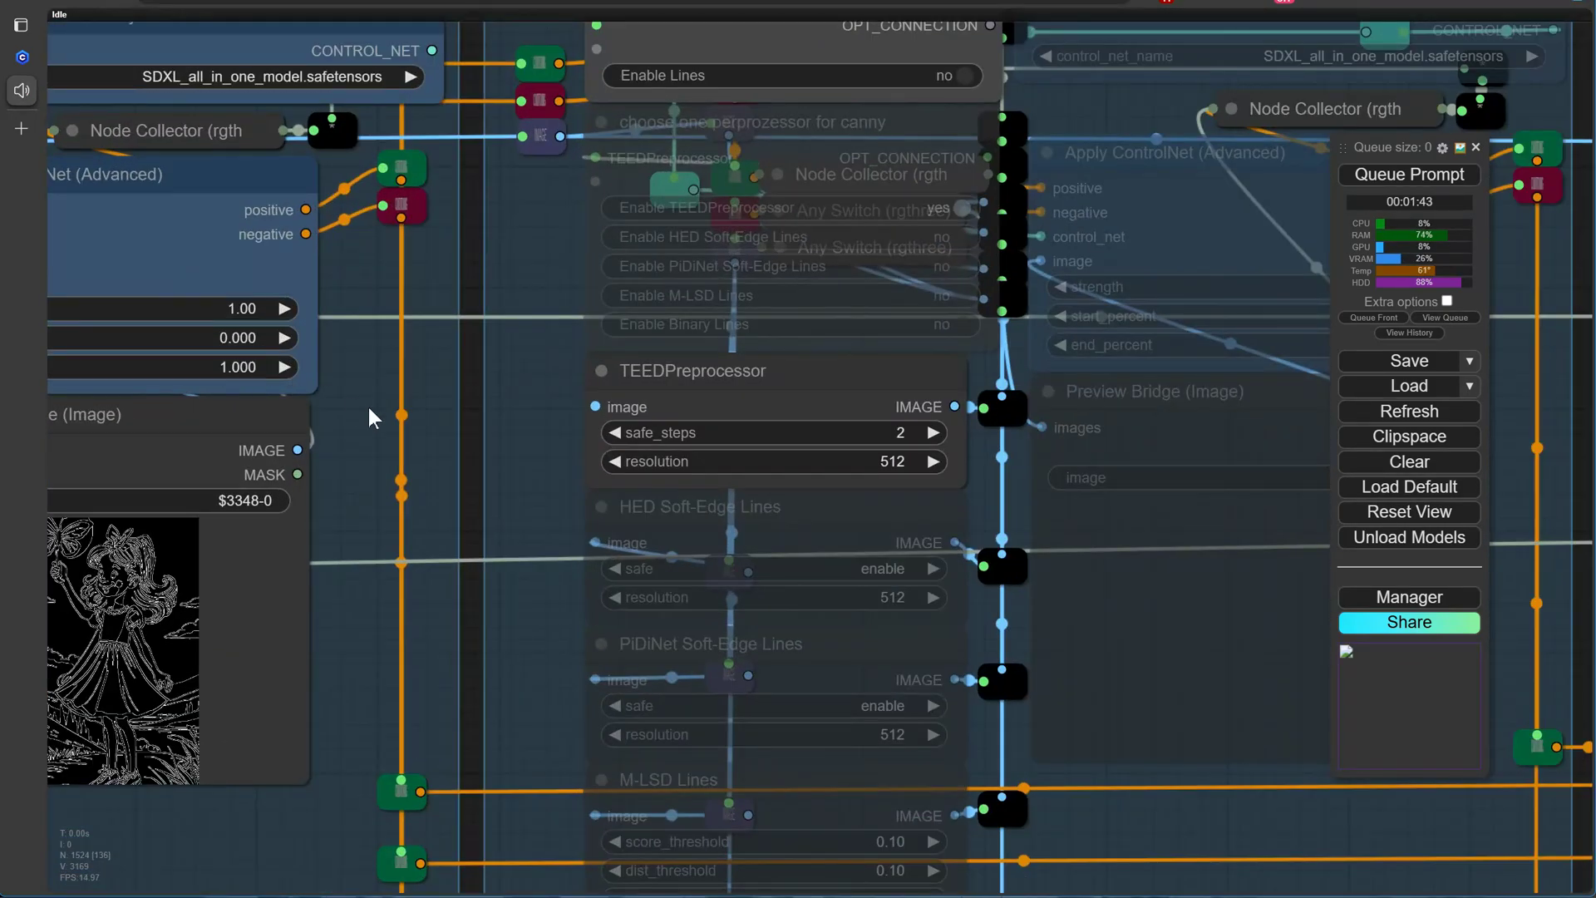
{"action": "left_click_drag", "start_coordinate": [367, 408], "coordinate": [701, 297]}
{"action": "scroll", "coordinate": [676, 396], "scroll_direction": "down", "scroll_amount": 3}
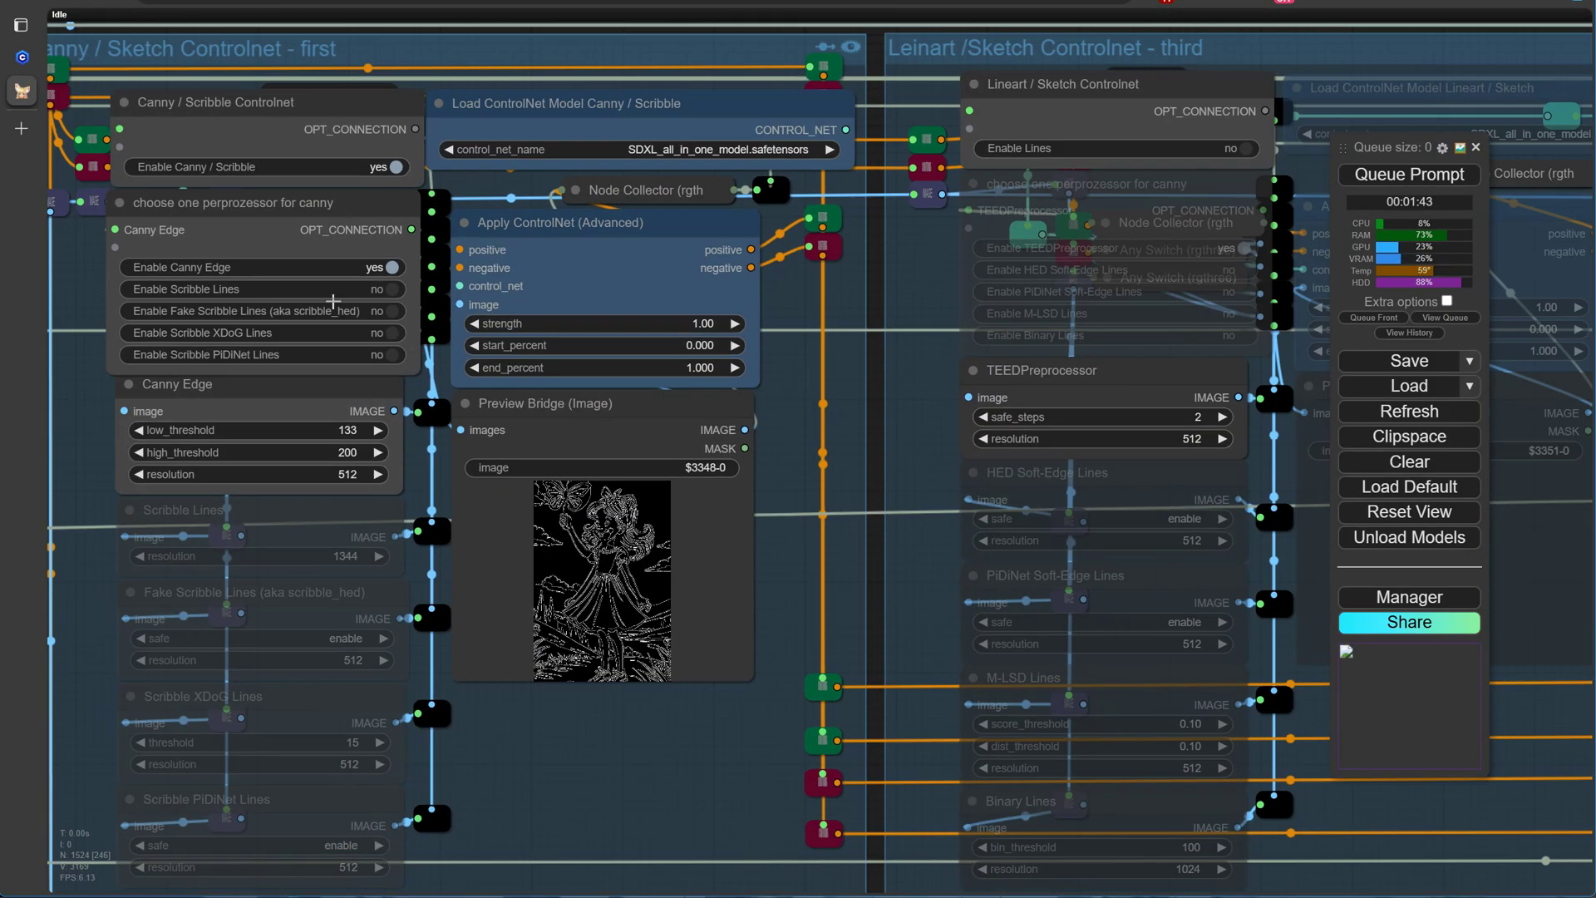
{"action": "left_click", "coordinate": [338, 340]}
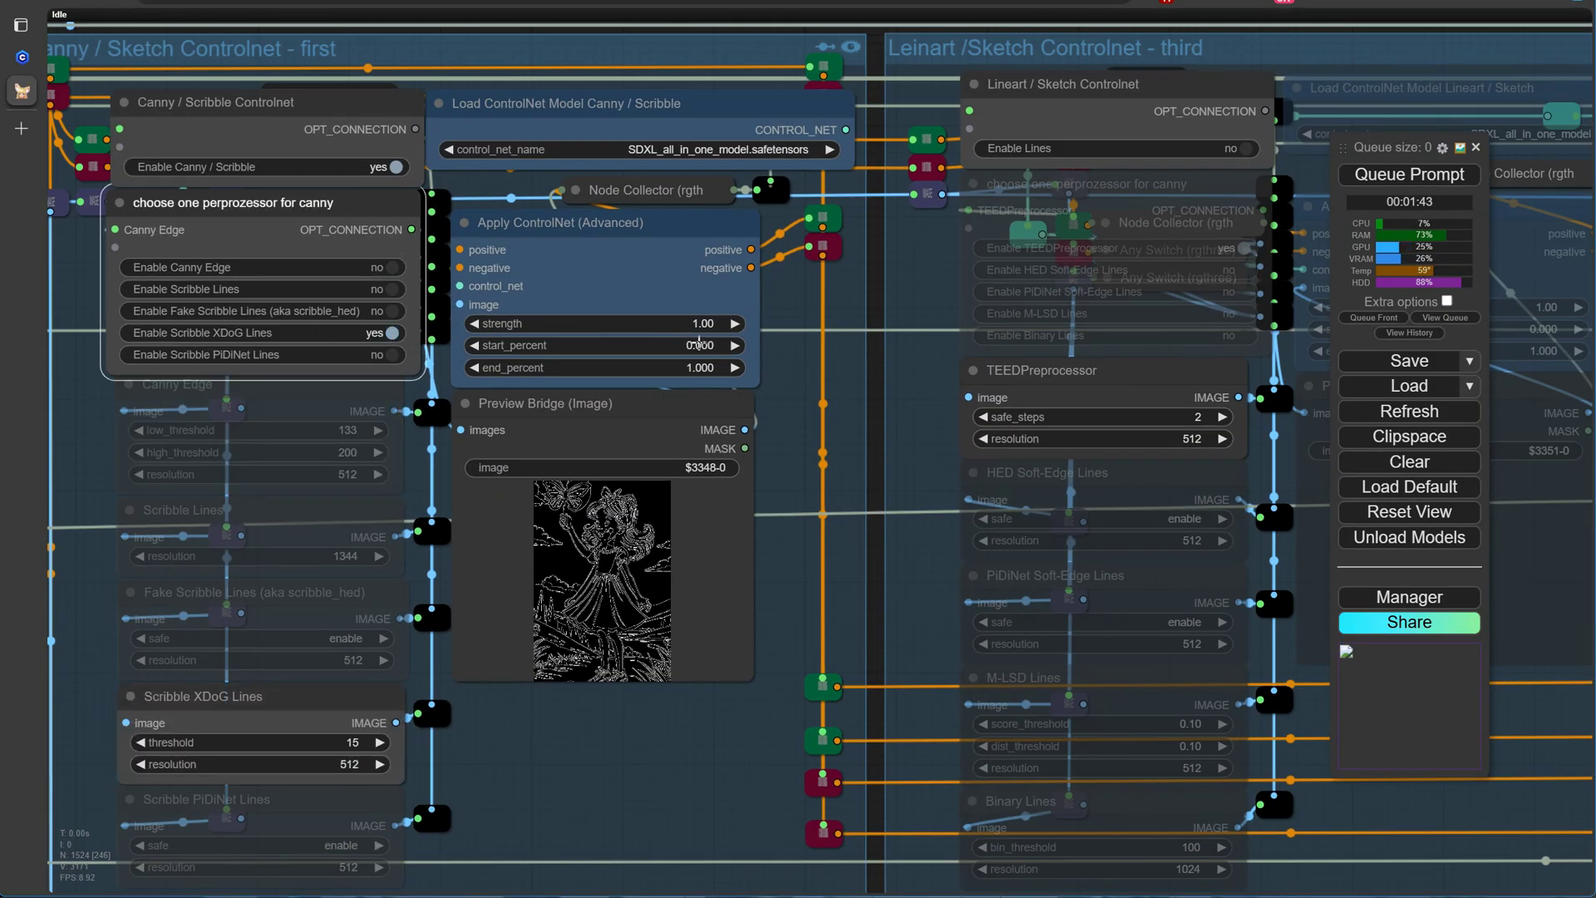
{"action": "left_click", "coordinate": [695, 323]}
{"action": "type", "text": ".8"}
{"action": "key", "text": "Return"}
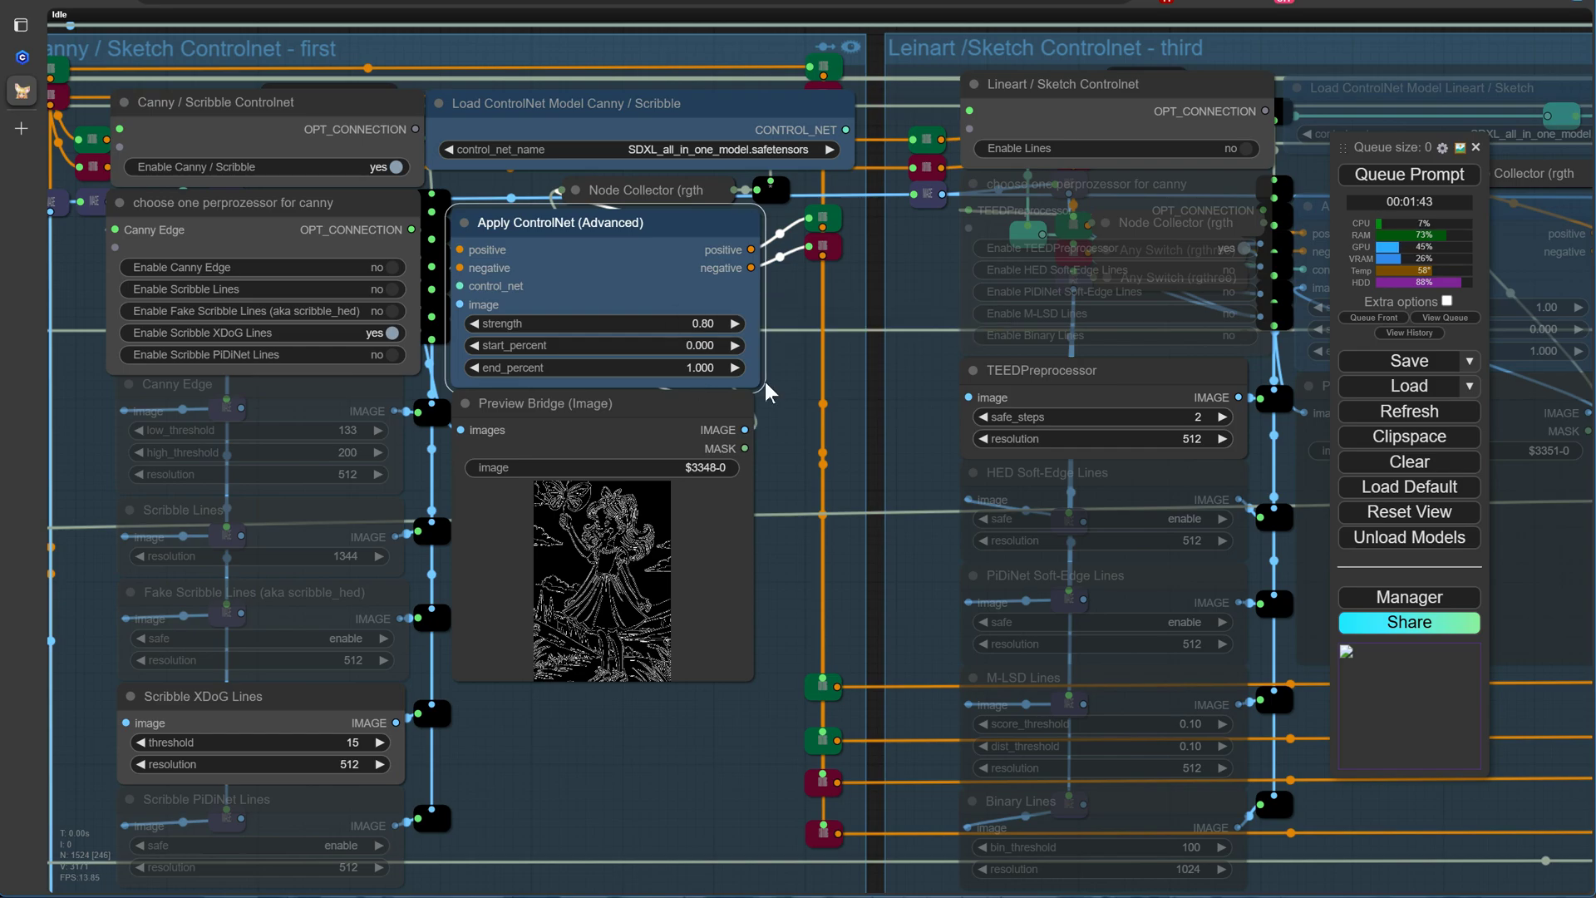
{"action": "left_click", "coordinate": [708, 371]}
{"action": "key", "text": "ctrl+Return"}
View the Preview Image: a gothic girl with butterfly before an orange sunset and castle.
{"action": "scroll", "coordinate": [639, 756], "scroll_direction": "down", "scroll_amount": 4}
{"action": "key", "text": "1"}
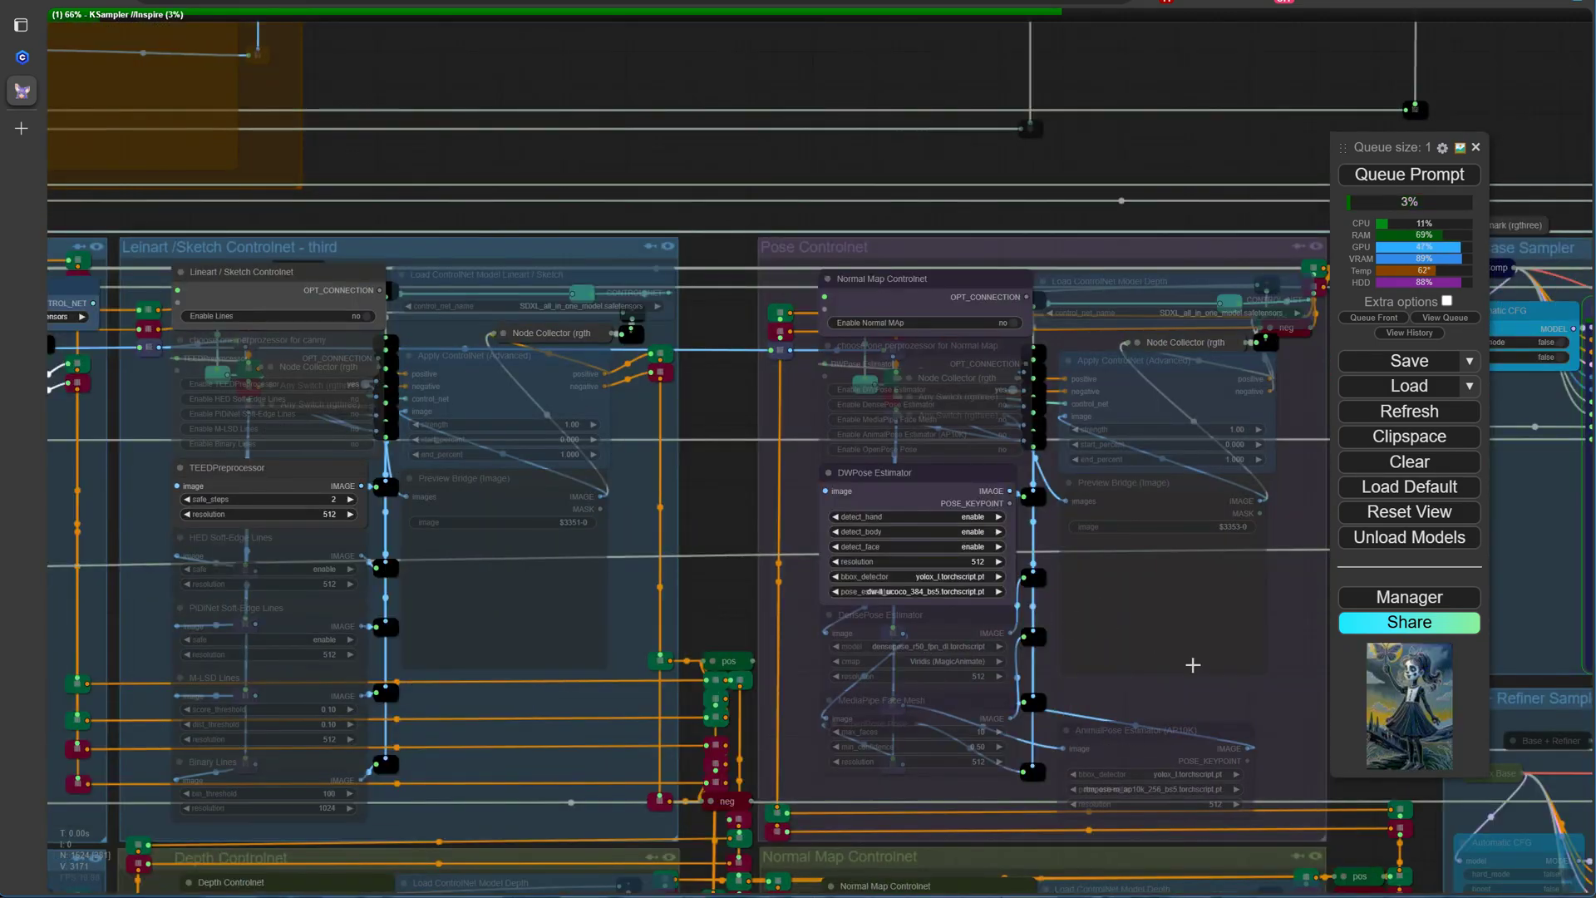
{"action": "key", "text": "2"}
{"action": "key", "text": "3"}
{"action": "key", "text": "4"}
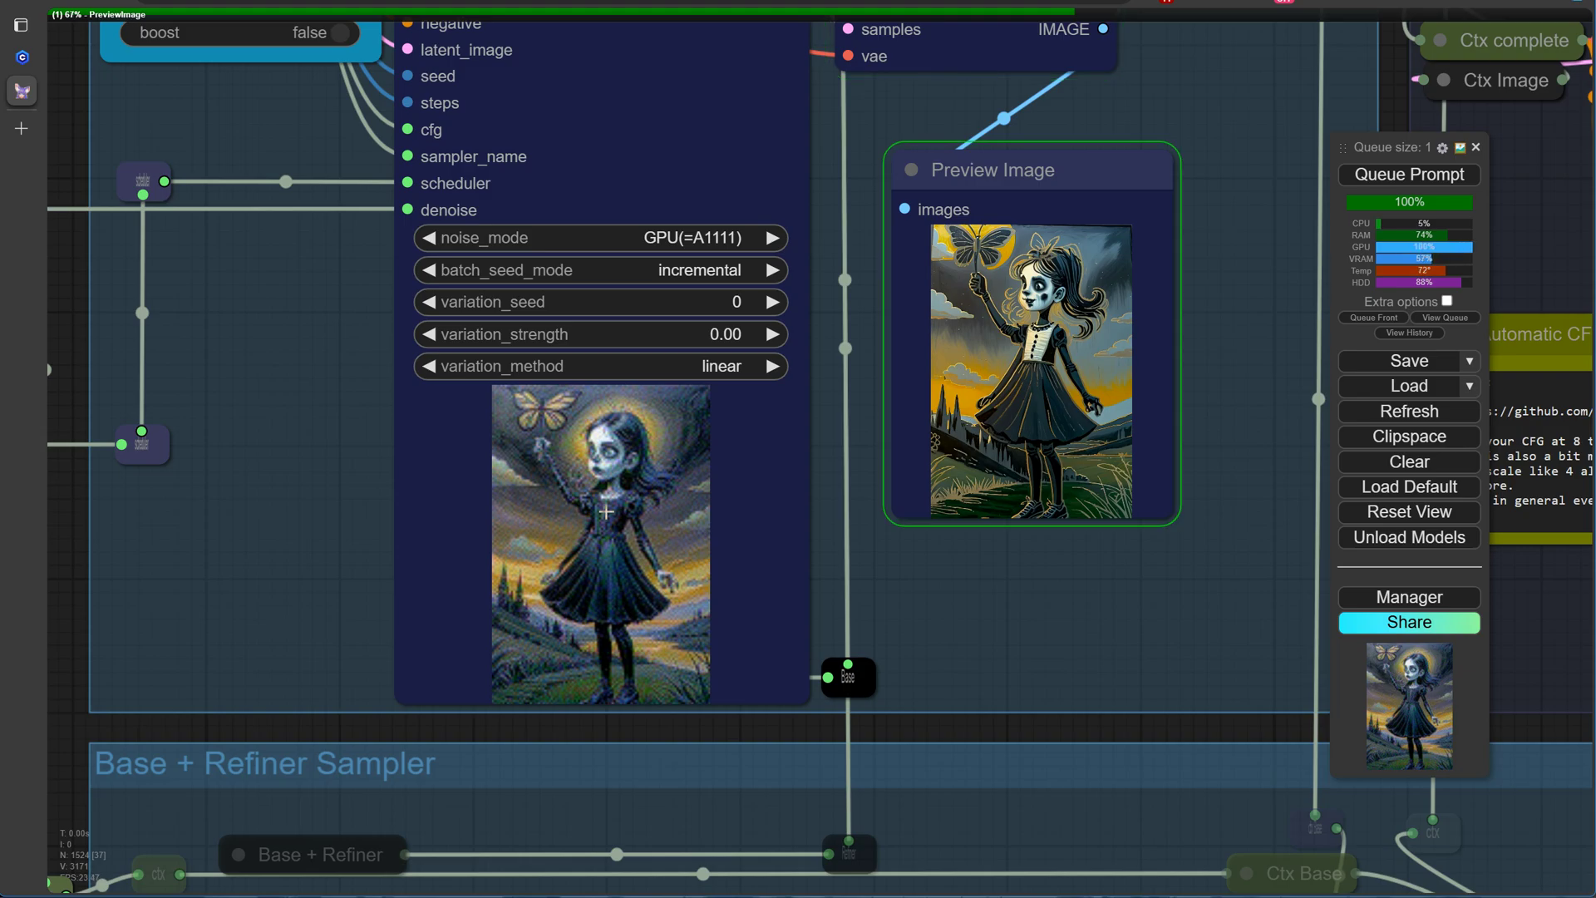
{"action": "left_click_drag", "start_coordinate": [1052, 622], "coordinate": [489, 810]}
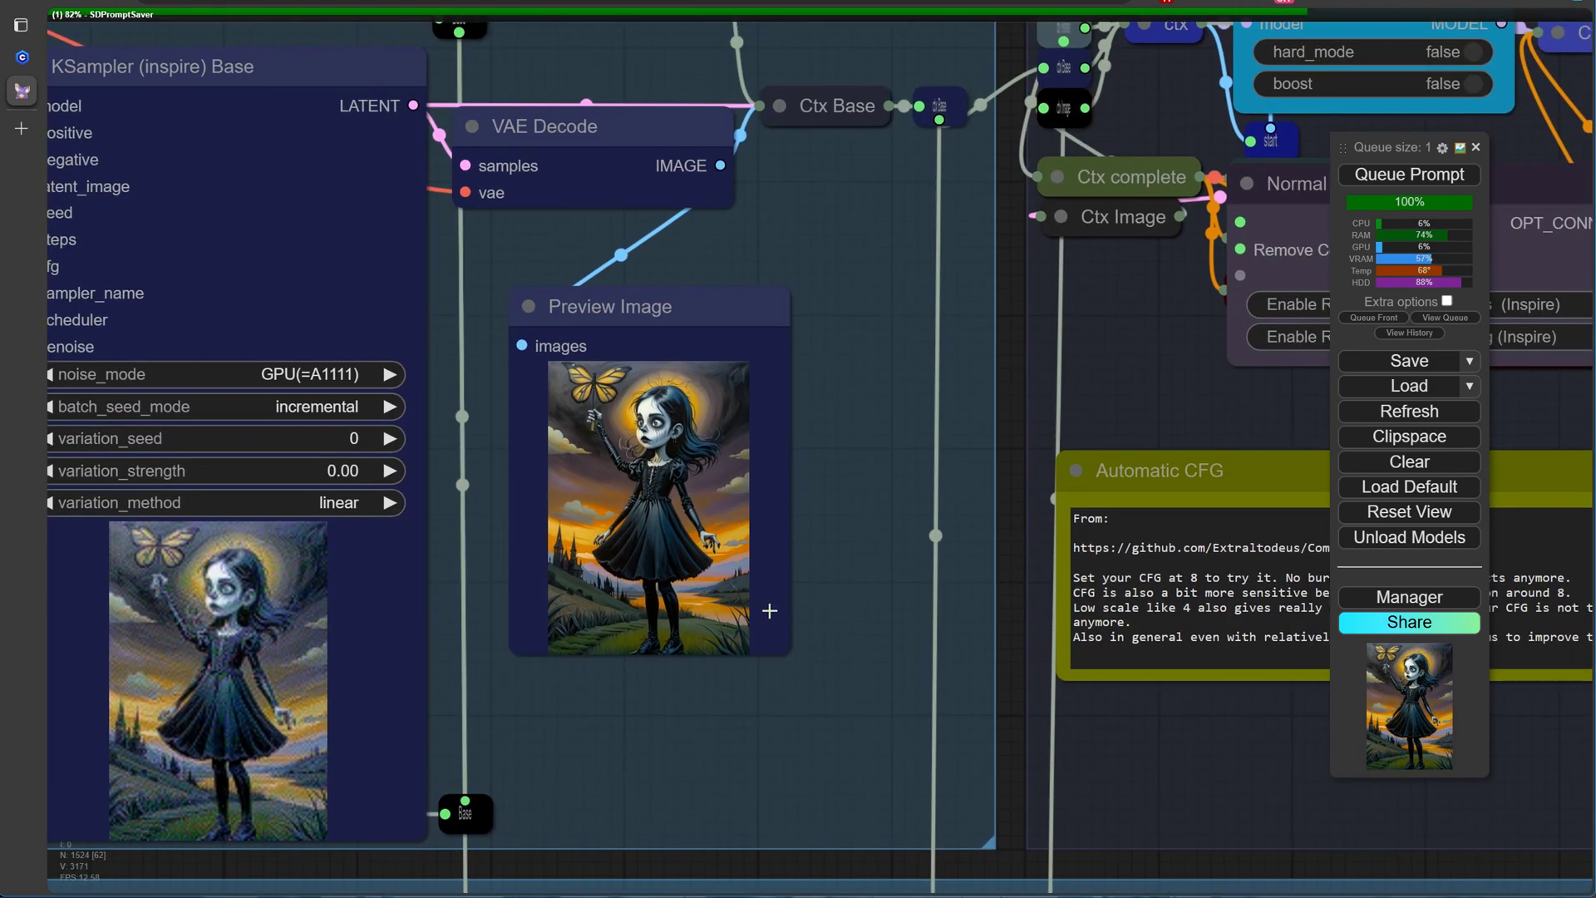
{"action": "scroll", "coordinate": [821, 542], "scroll_direction": "up", "scroll_amount": 10}
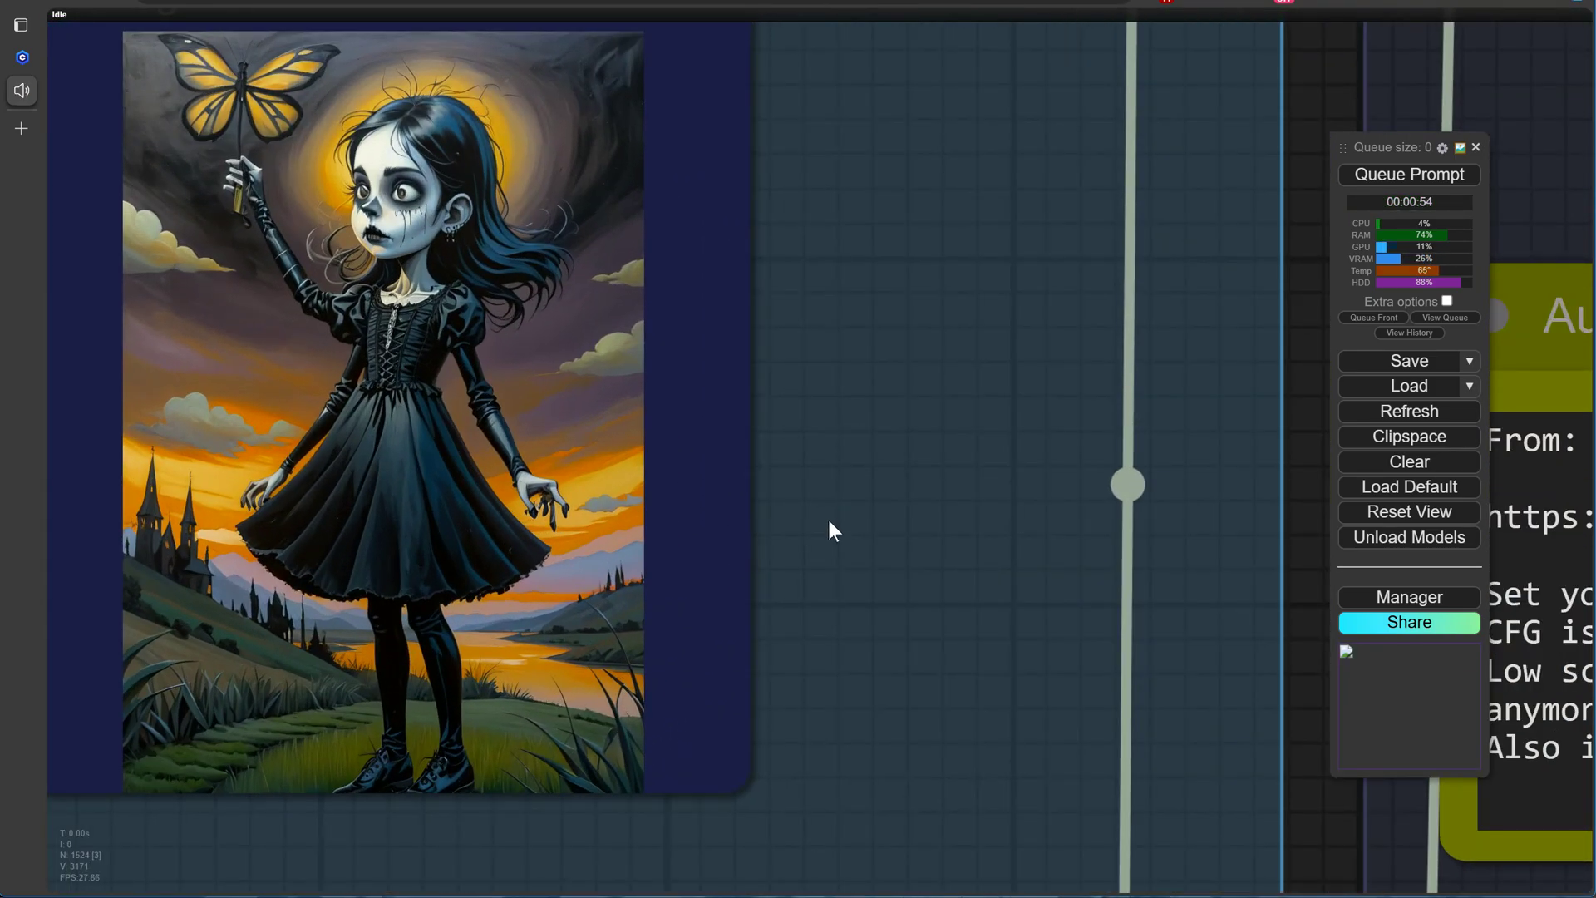
{"action": "scroll", "coordinate": [831, 531], "scroll_direction": "down", "scroll_amount": 1}
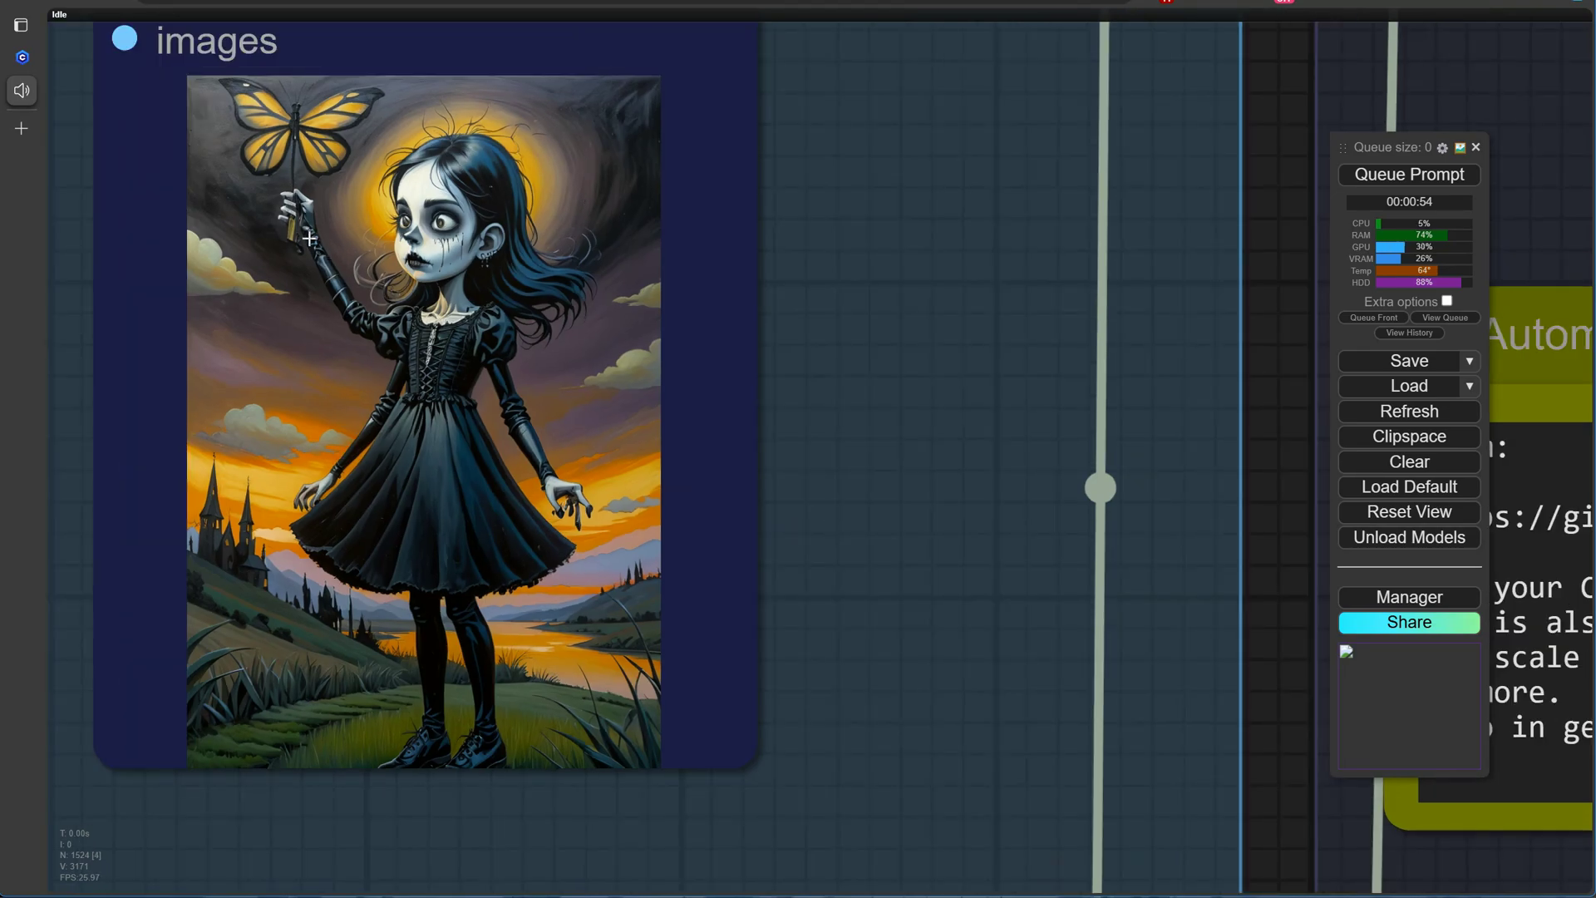
Enable Fake Scribble Lines and set Apply ControlNet start_percent to 0.200 and strength to 0.60.
{"action": "scroll", "coordinate": [851, 546], "scroll_direction": "down", "scroll_amount": 3}
{"action": "scroll", "coordinate": [852, 546], "scroll_direction": "down", "scroll_amount": 3}
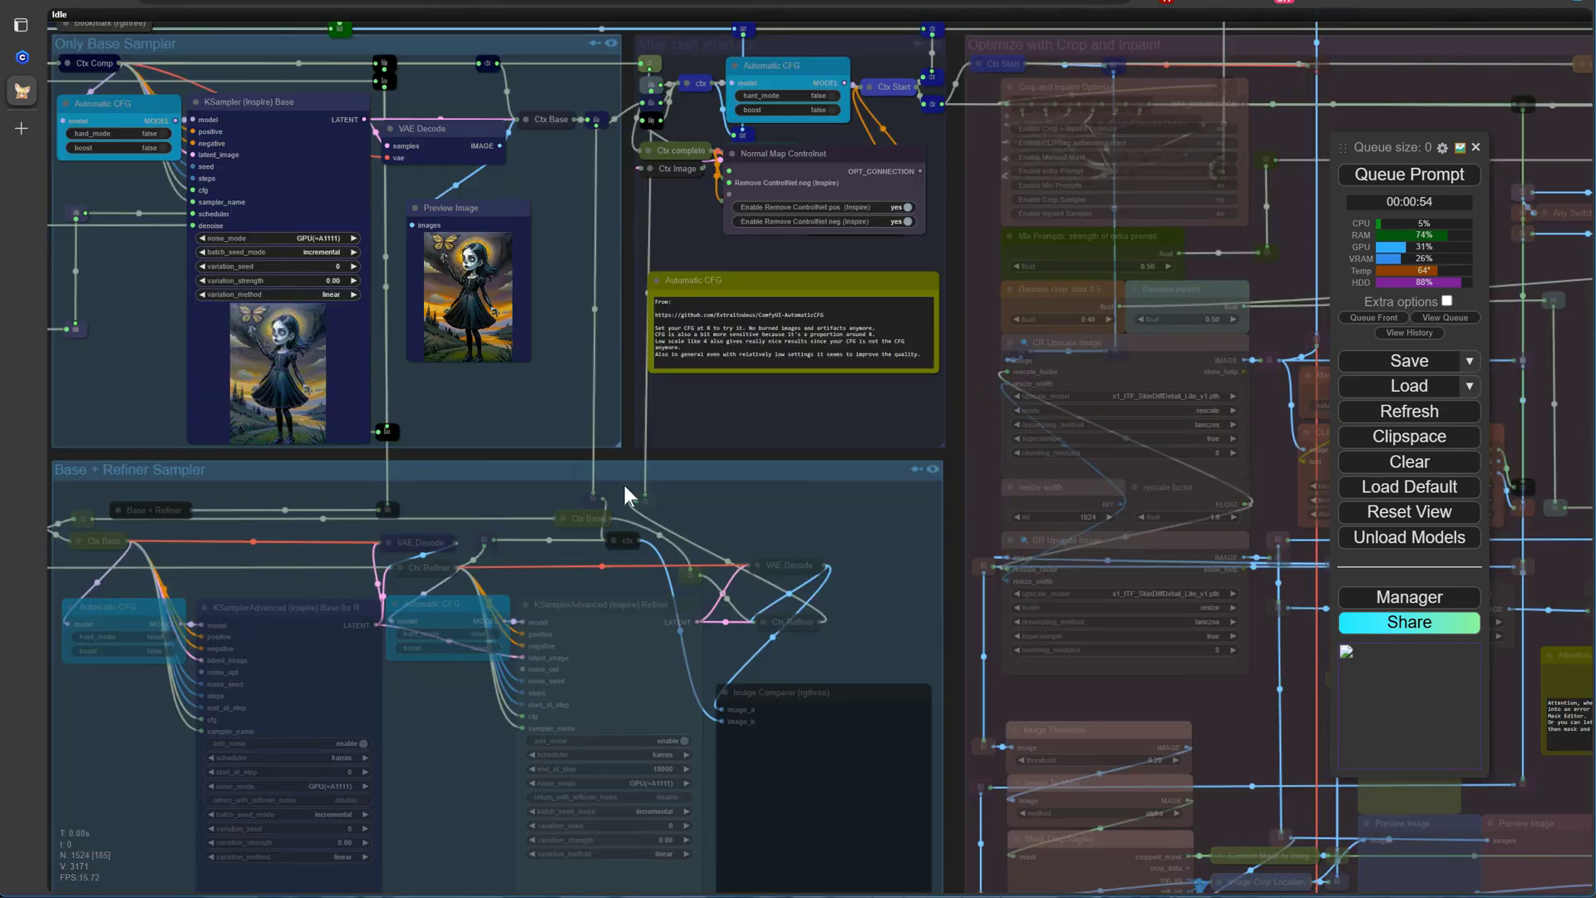
{"action": "left_click_drag", "start_coordinate": [622, 481], "coordinate": [458, 456]}
{"action": "scroll", "coordinate": [521, 440], "scroll_direction": "up", "scroll_amount": 7}
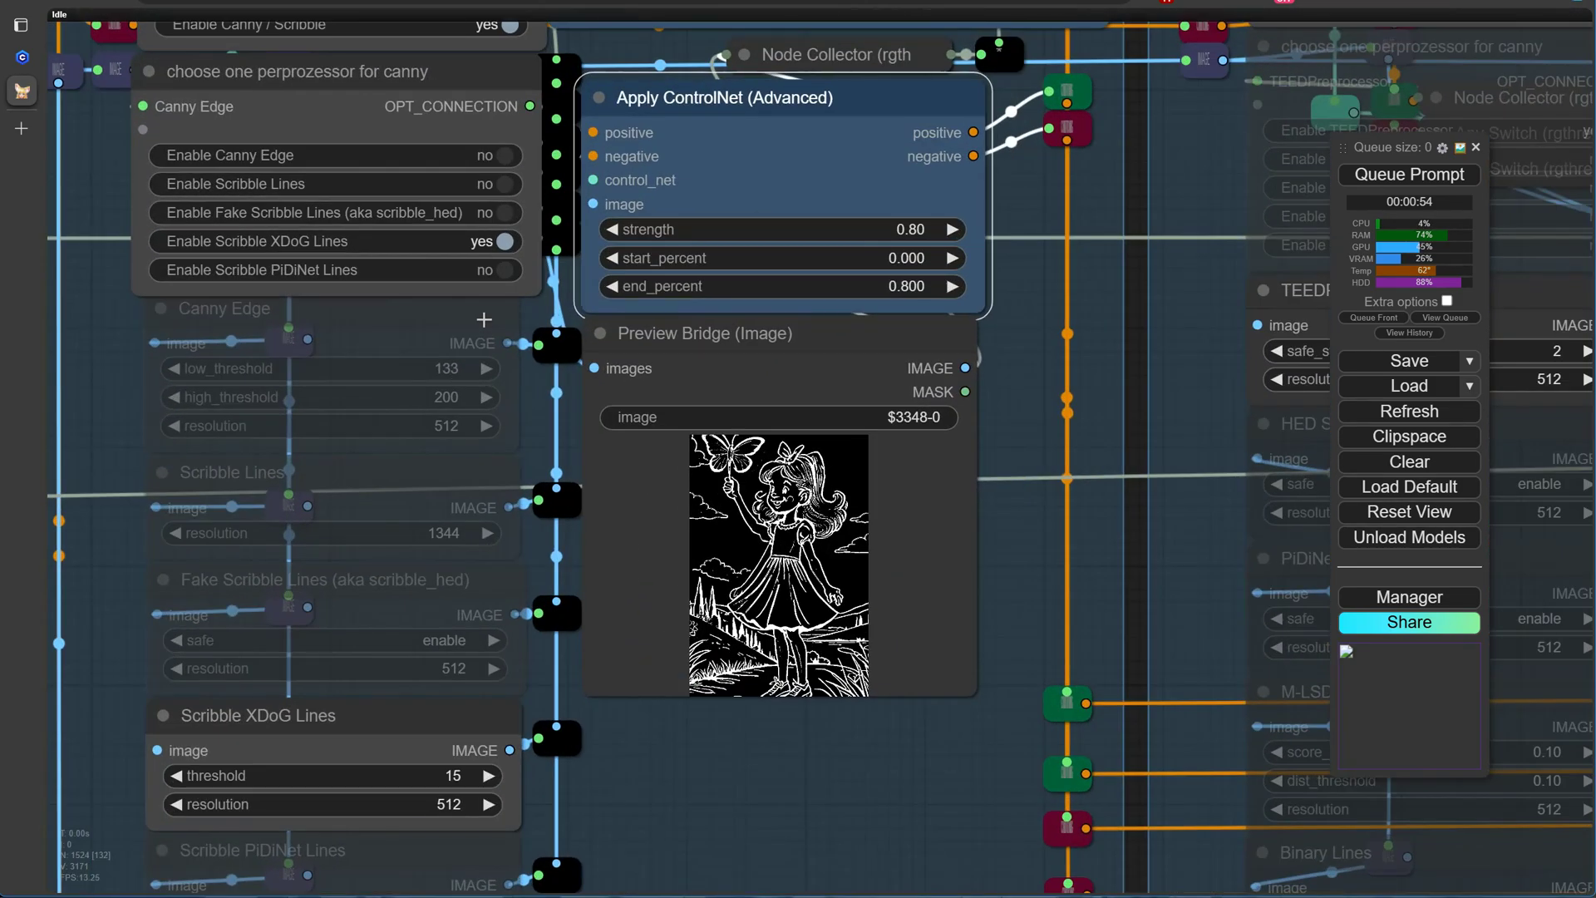
{"action": "left_click", "coordinate": [497, 215]}
{"action": "left_click", "coordinate": [919, 229]}
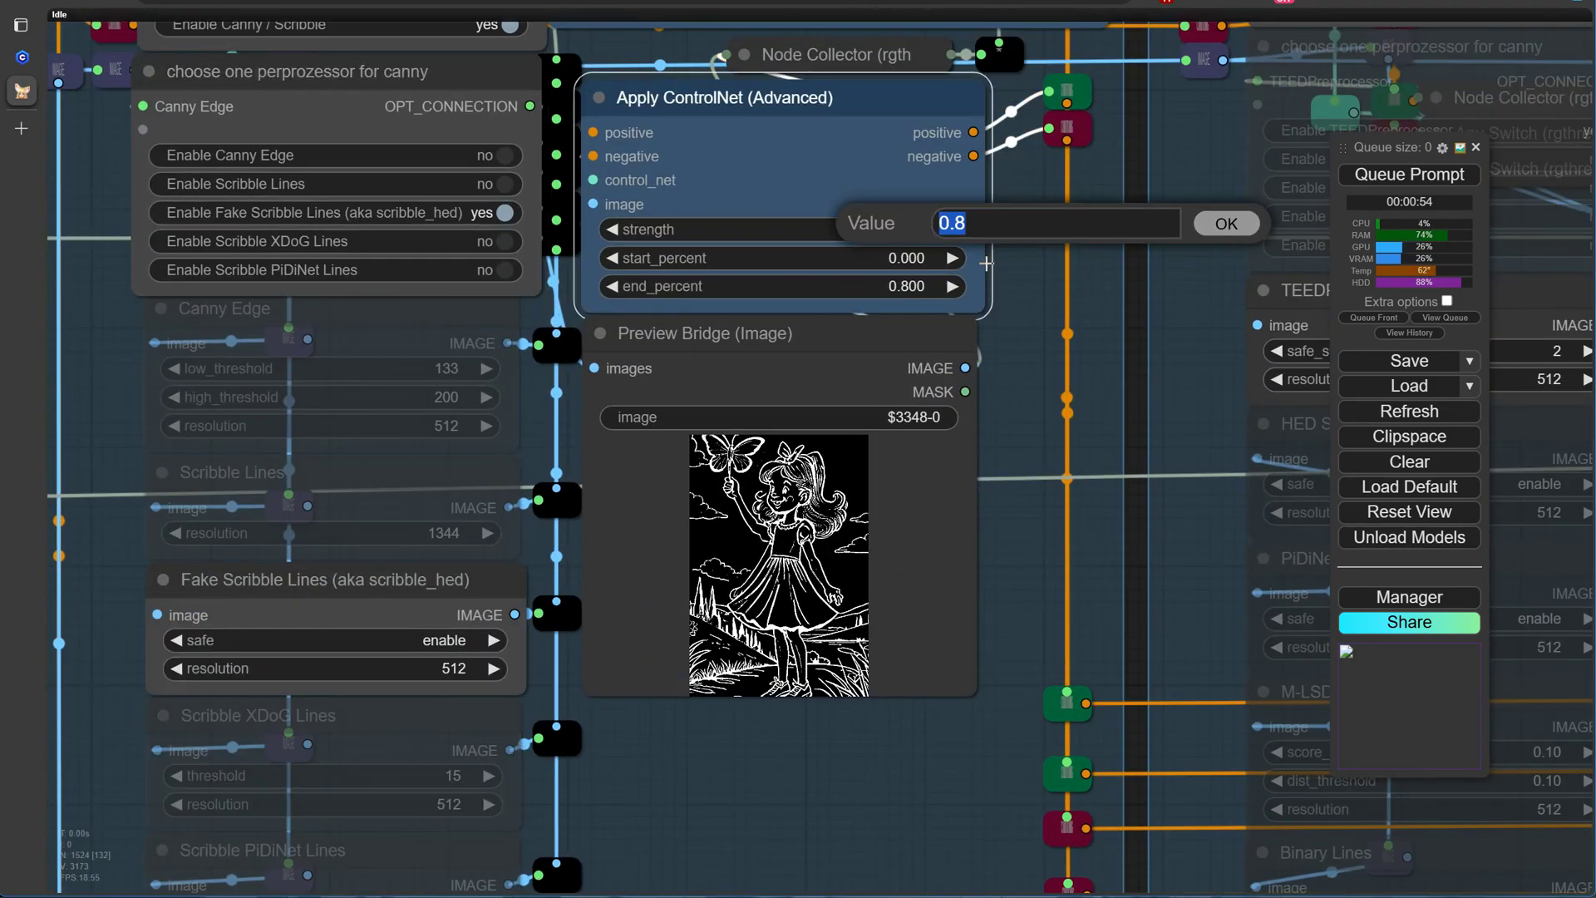
{"action": "left_click", "coordinate": [923, 253]}
{"action": "type", "text": "0.2"}
{"action": "key", "text": "Return"}
{"action": "left_click", "coordinate": [921, 227]}
{"action": "type", "text": "0.6"}
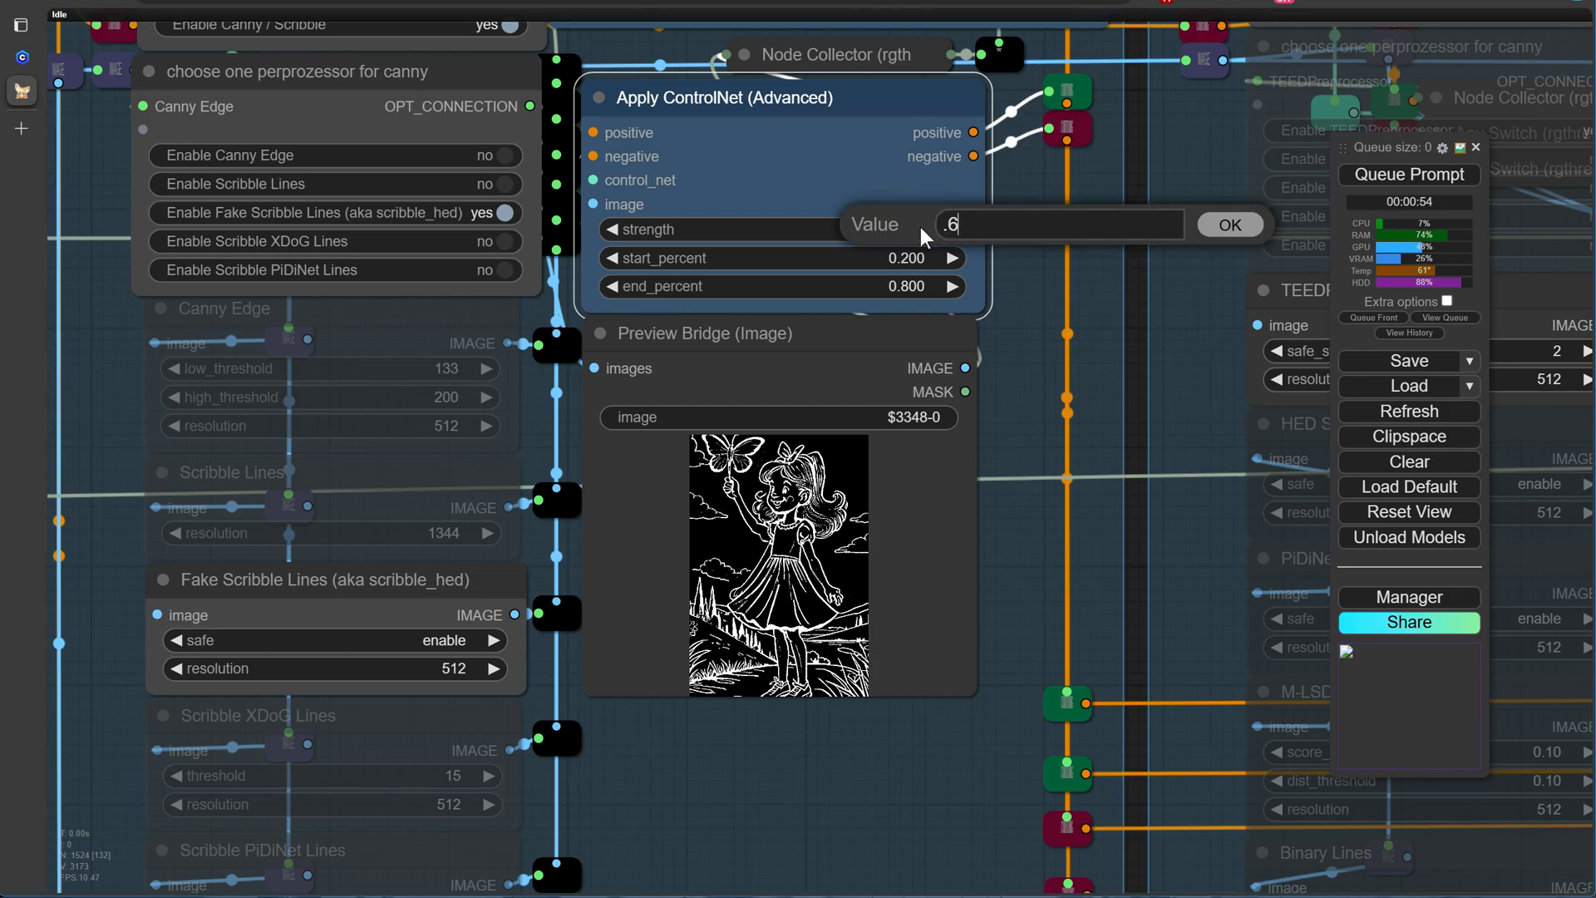
{"action": "key", "text": "Return"}
Queue the workflow with Ctrl+Enter and watch the new gothic portrait render in the sampler preview.
{"action": "key", "text": "ctrl+Return"}
{"action": "scroll", "coordinate": [911, 757], "scroll_direction": "down", "scroll_amount": 6}
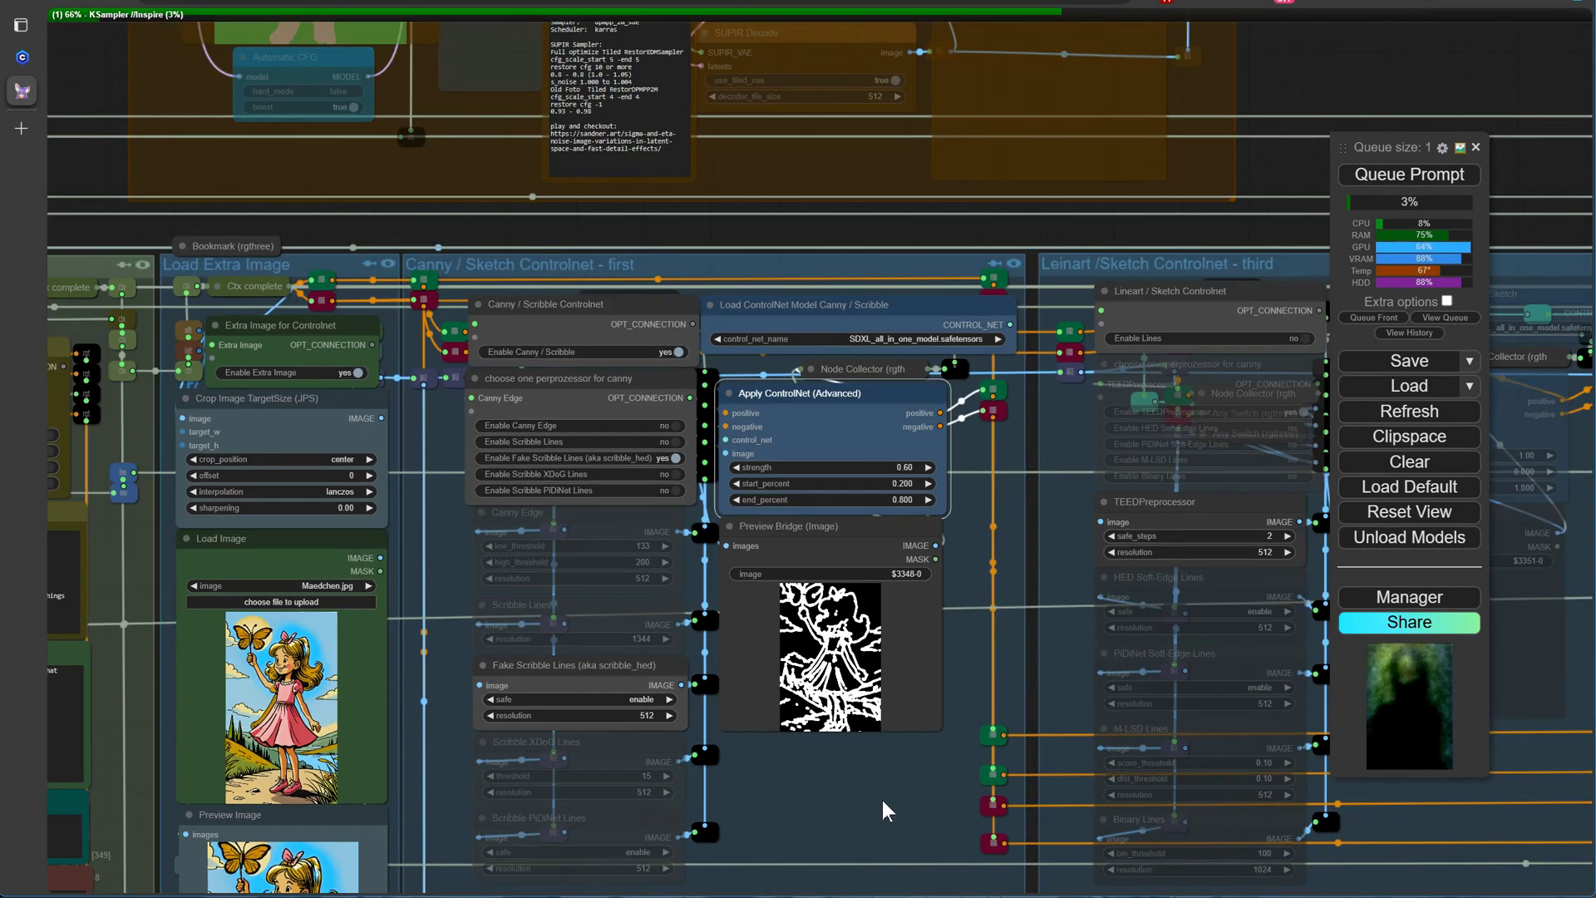
{"action": "left_click_drag", "start_coordinate": [884, 812], "coordinate": [117, 670]}
{"action": "scroll", "coordinate": [956, 673], "scroll_direction": "down", "scroll_amount": 2}
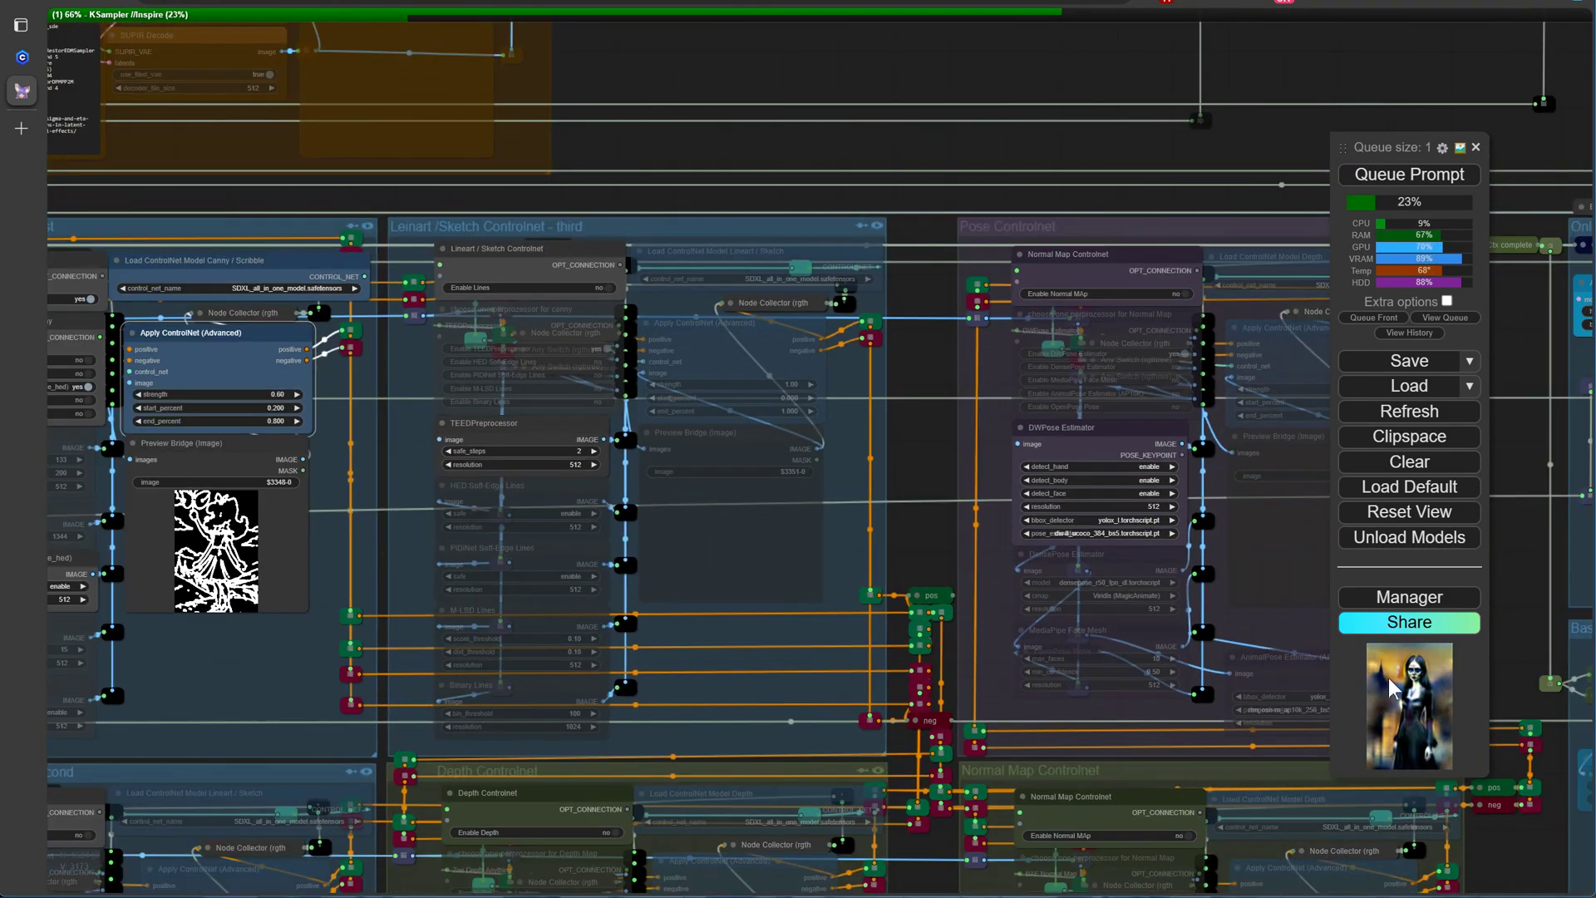
{"action": "left_click_drag", "start_coordinate": [1149, 154], "coordinate": [383, 189]}
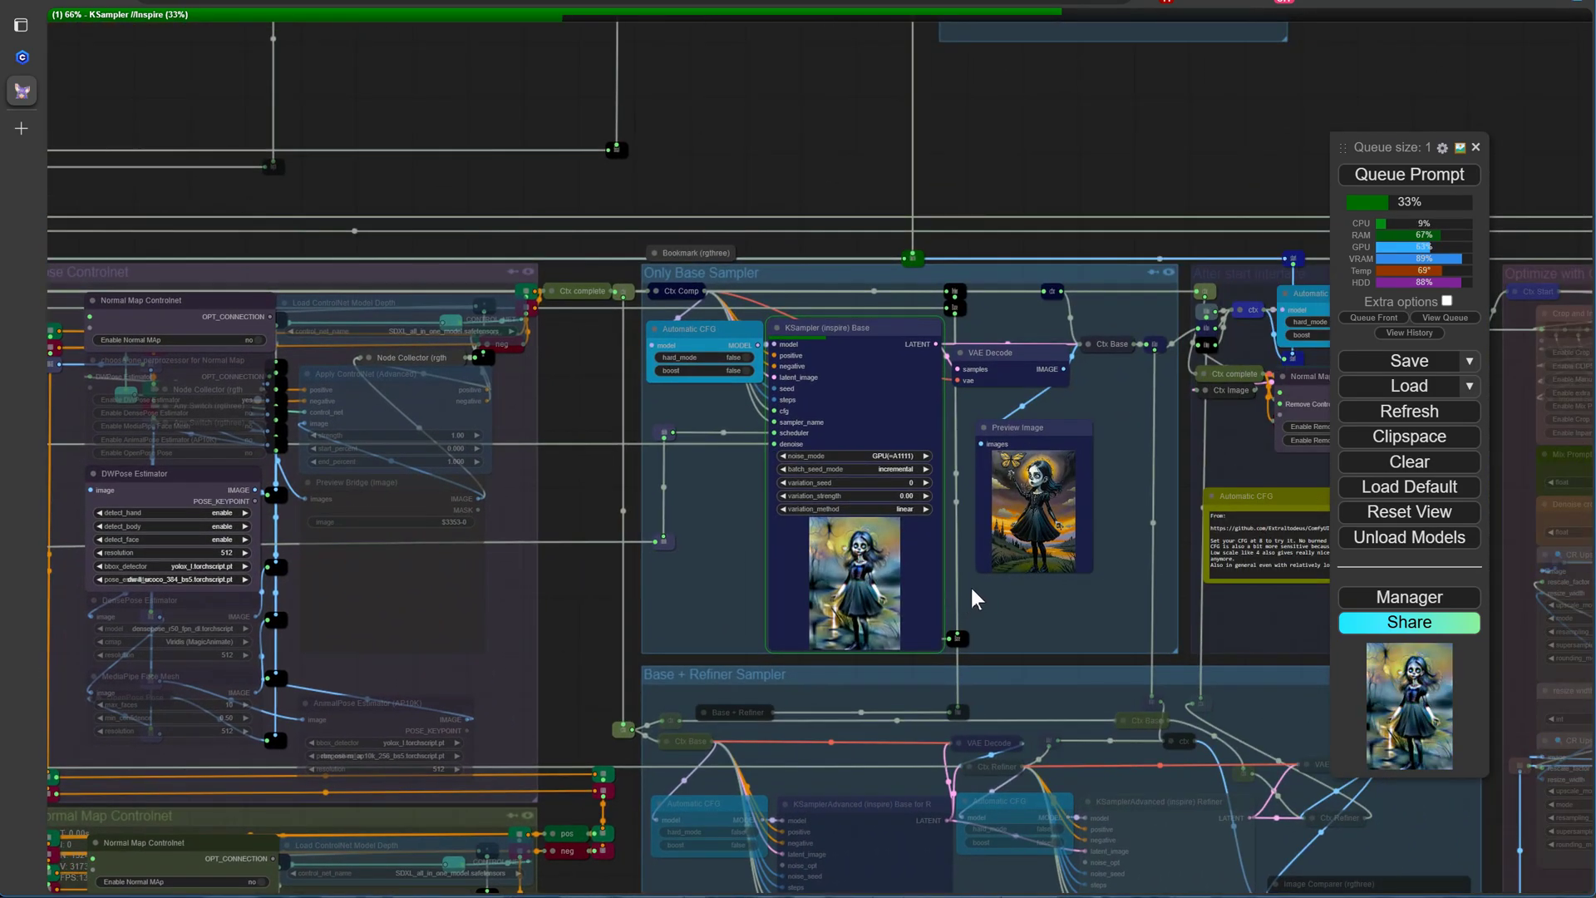
{"action": "scroll", "coordinate": [928, 595], "scroll_direction": "up", "scroll_amount": 5}
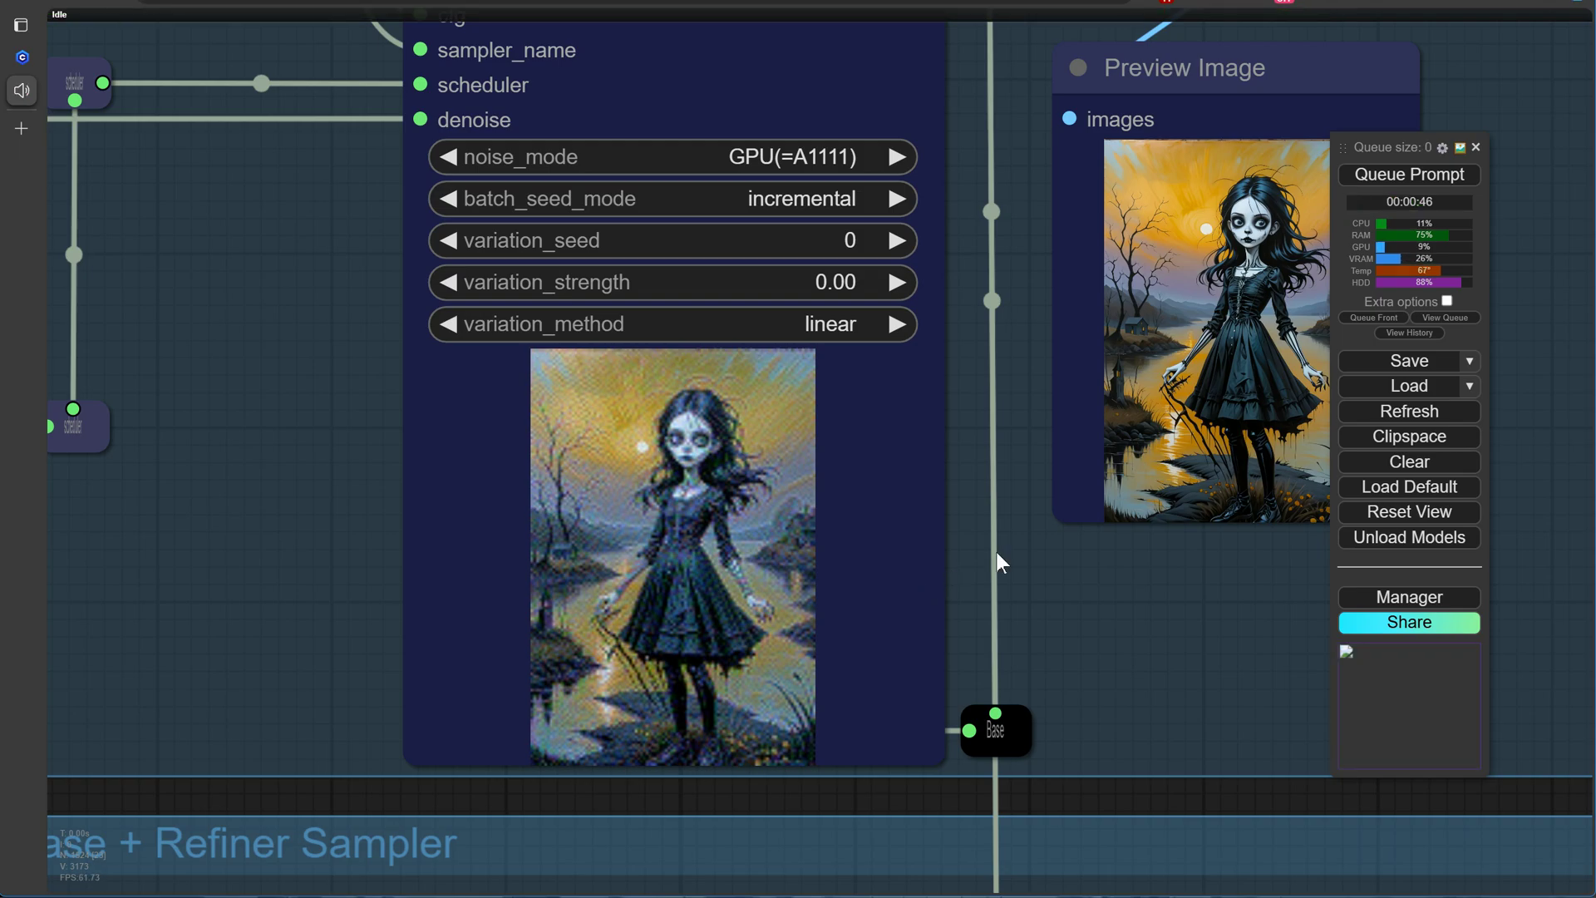
{"action": "scroll", "coordinate": [1052, 522], "scroll_direction": "down", "scroll_amount": 9}
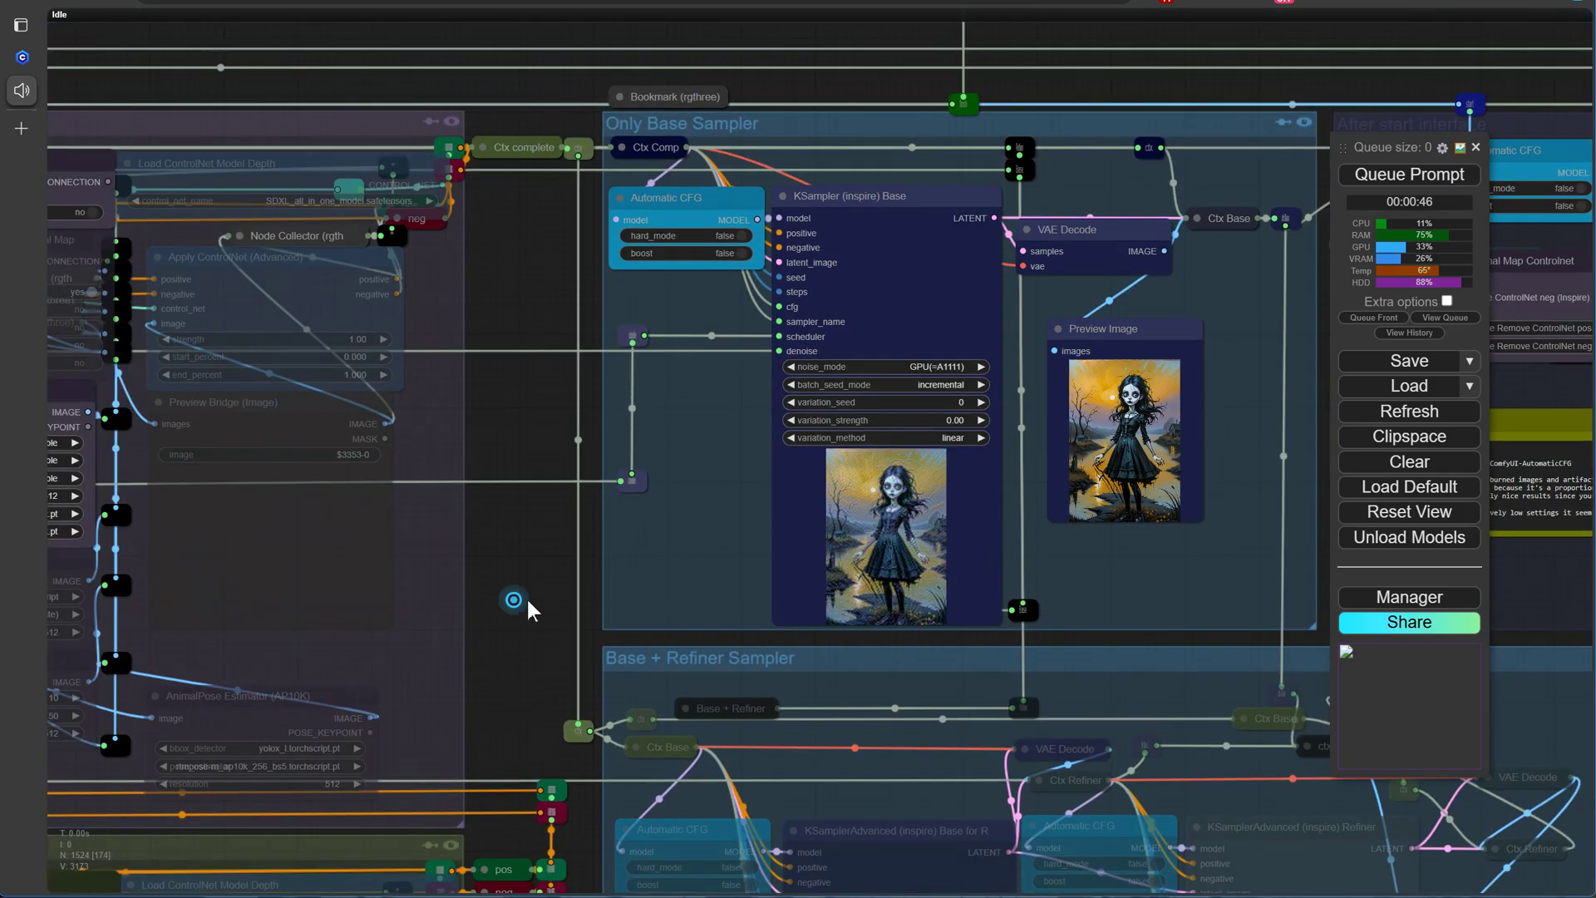
Turn off the Canny/Scribble ControlNet groups.
{"action": "scroll", "coordinate": [1335, 646], "scroll_direction": "down", "scroll_amount": 5}
{"action": "scroll", "coordinate": [1311, 634], "scroll_direction": "up", "scroll_amount": 6}
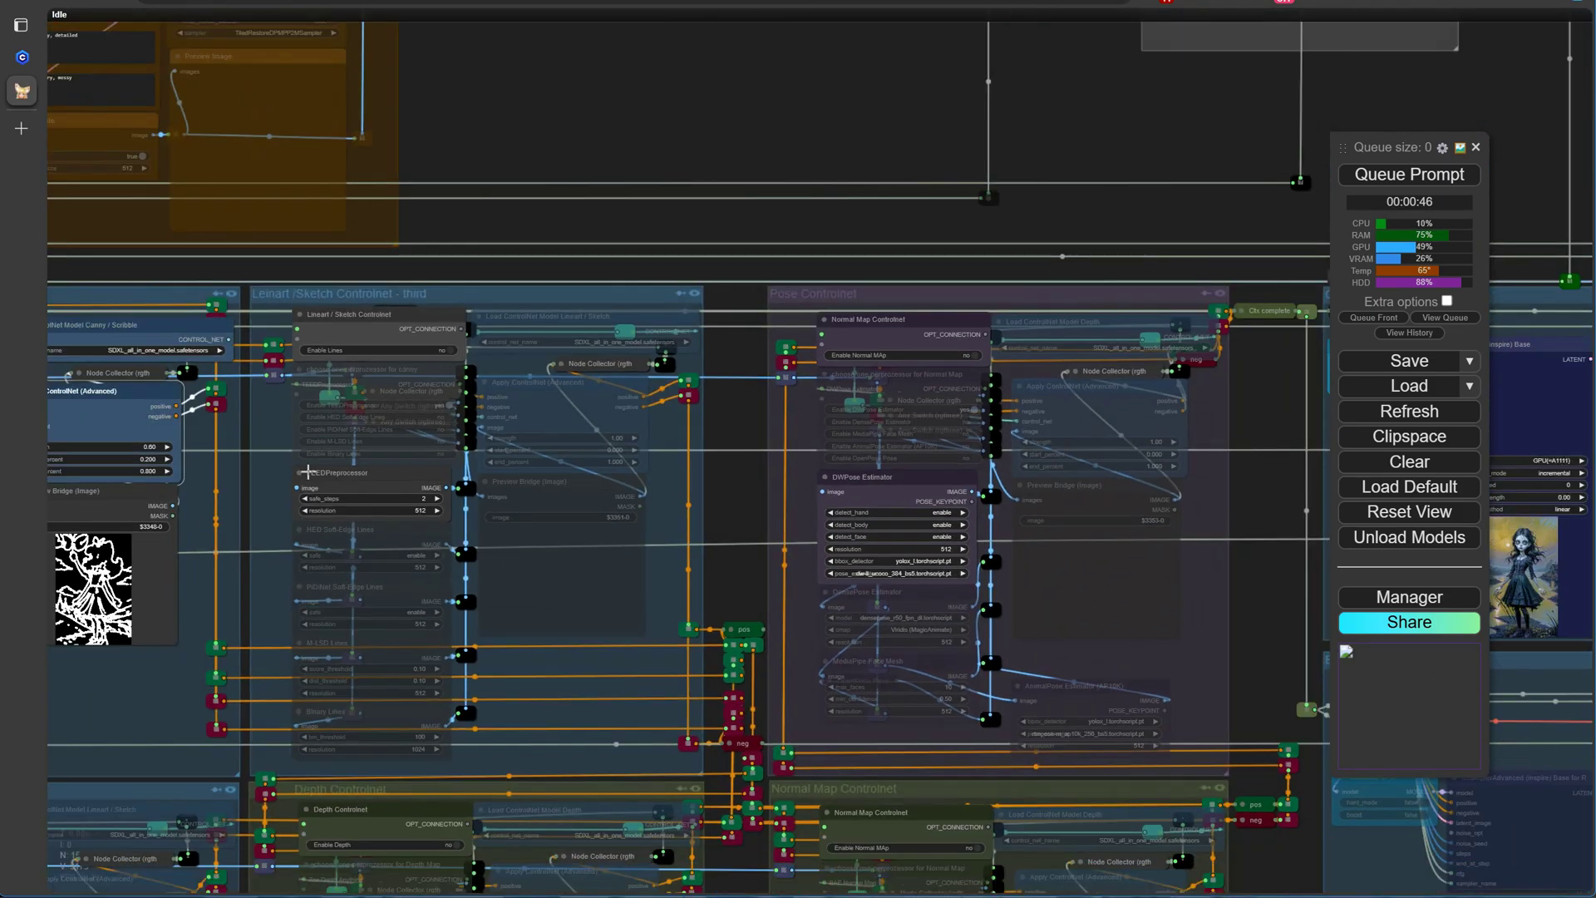
{"action": "scroll", "coordinate": [412, 511], "scroll_direction": "down", "scroll_amount": 2}
{"action": "scroll", "coordinate": [486, 518], "scroll_direction": "up", "scroll_amount": 4}
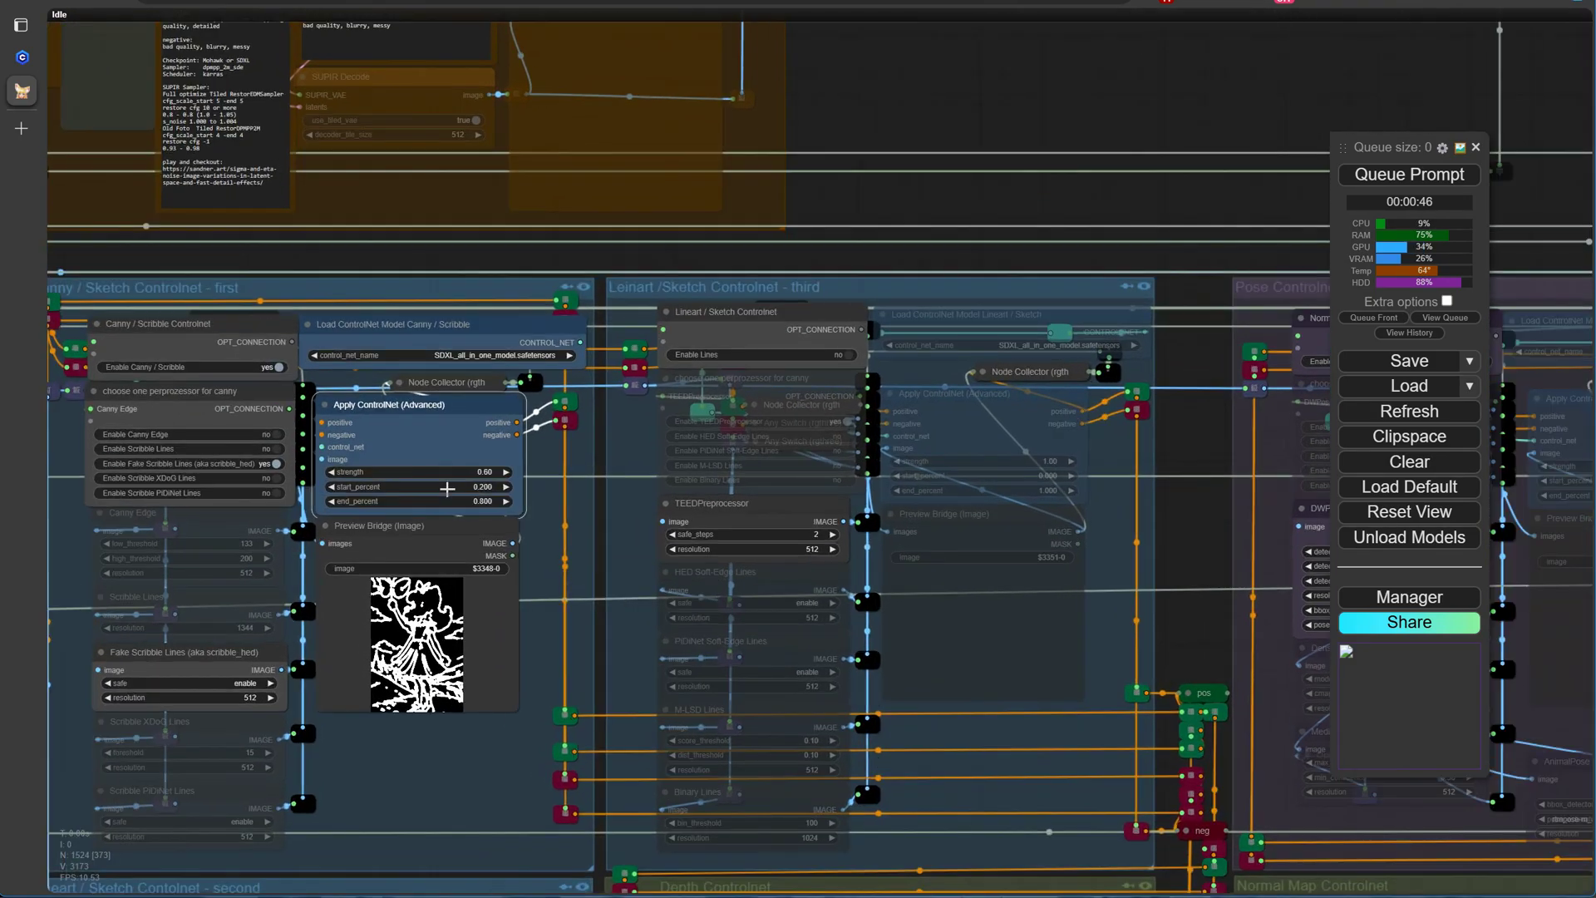
{"action": "scroll", "coordinate": [448, 489], "scroll_direction": "up", "scroll_amount": 4}
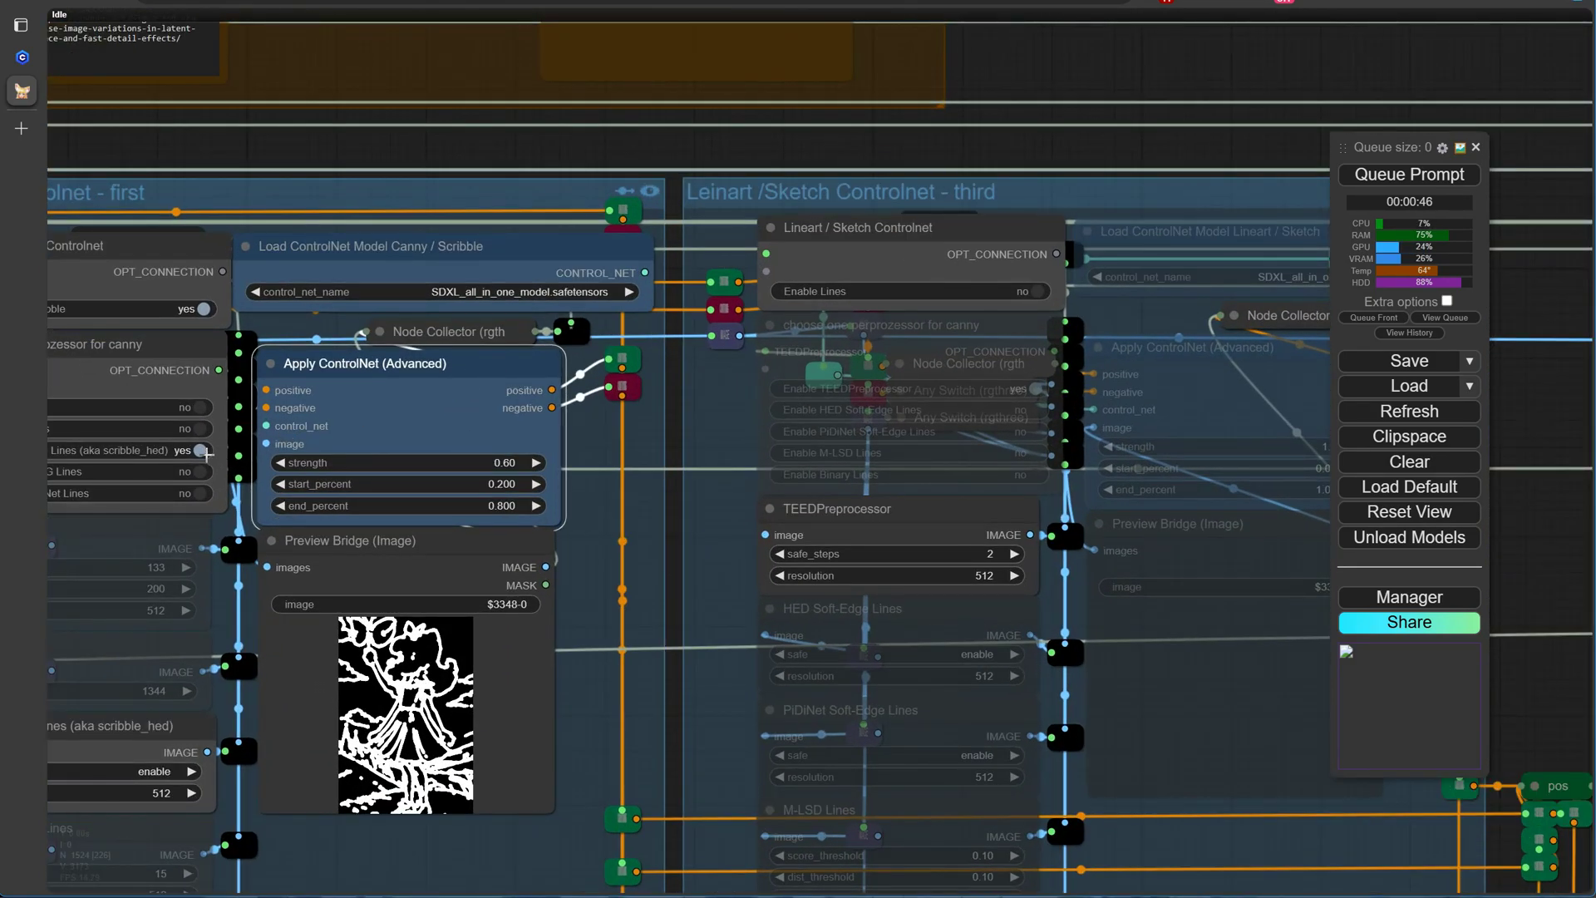
{"action": "left_click", "coordinate": [201, 450]}
{"action": "left_click", "coordinate": [202, 308]}
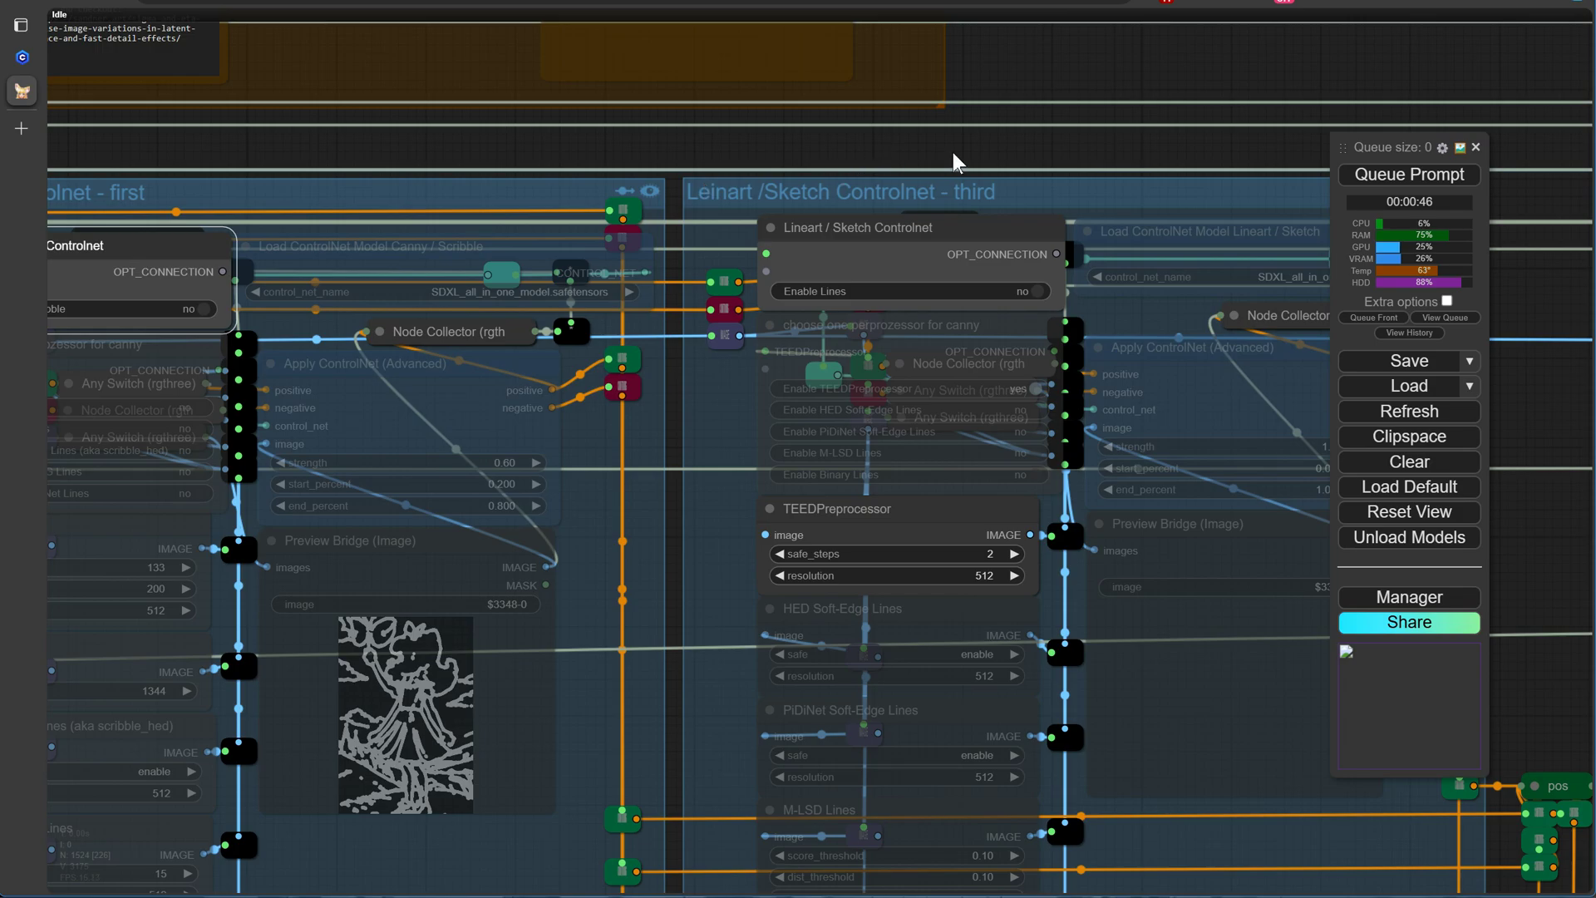
Enable the Normal Map pose ControlNet, turning OpenPose on and DWPose off.
{"action": "mouse_move", "coordinate": [1030, 152]}
{"action": "left_mouse_down"}
{"action": "mouse_move", "coordinate": [77, 177]}
{"action": "mouse_move", "coordinate": [3, 197]}
{"action": "left_mouse_up"}
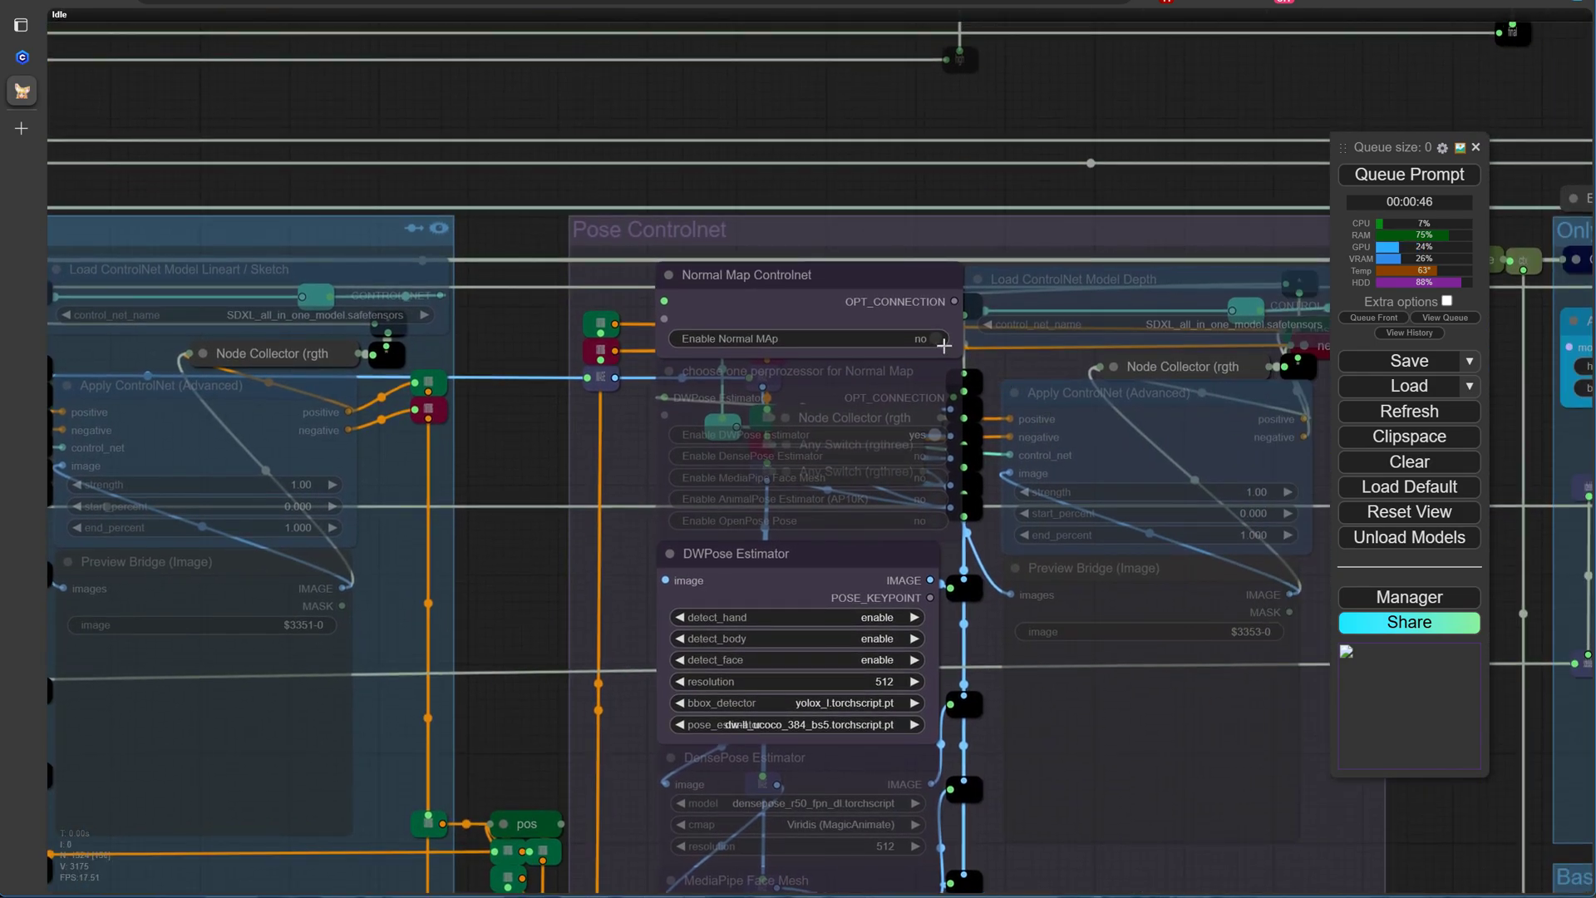
{"action": "left_click", "coordinate": [942, 343]}
{"action": "left_click_drag", "start_coordinate": [943, 186], "coordinate": [620, 137]}
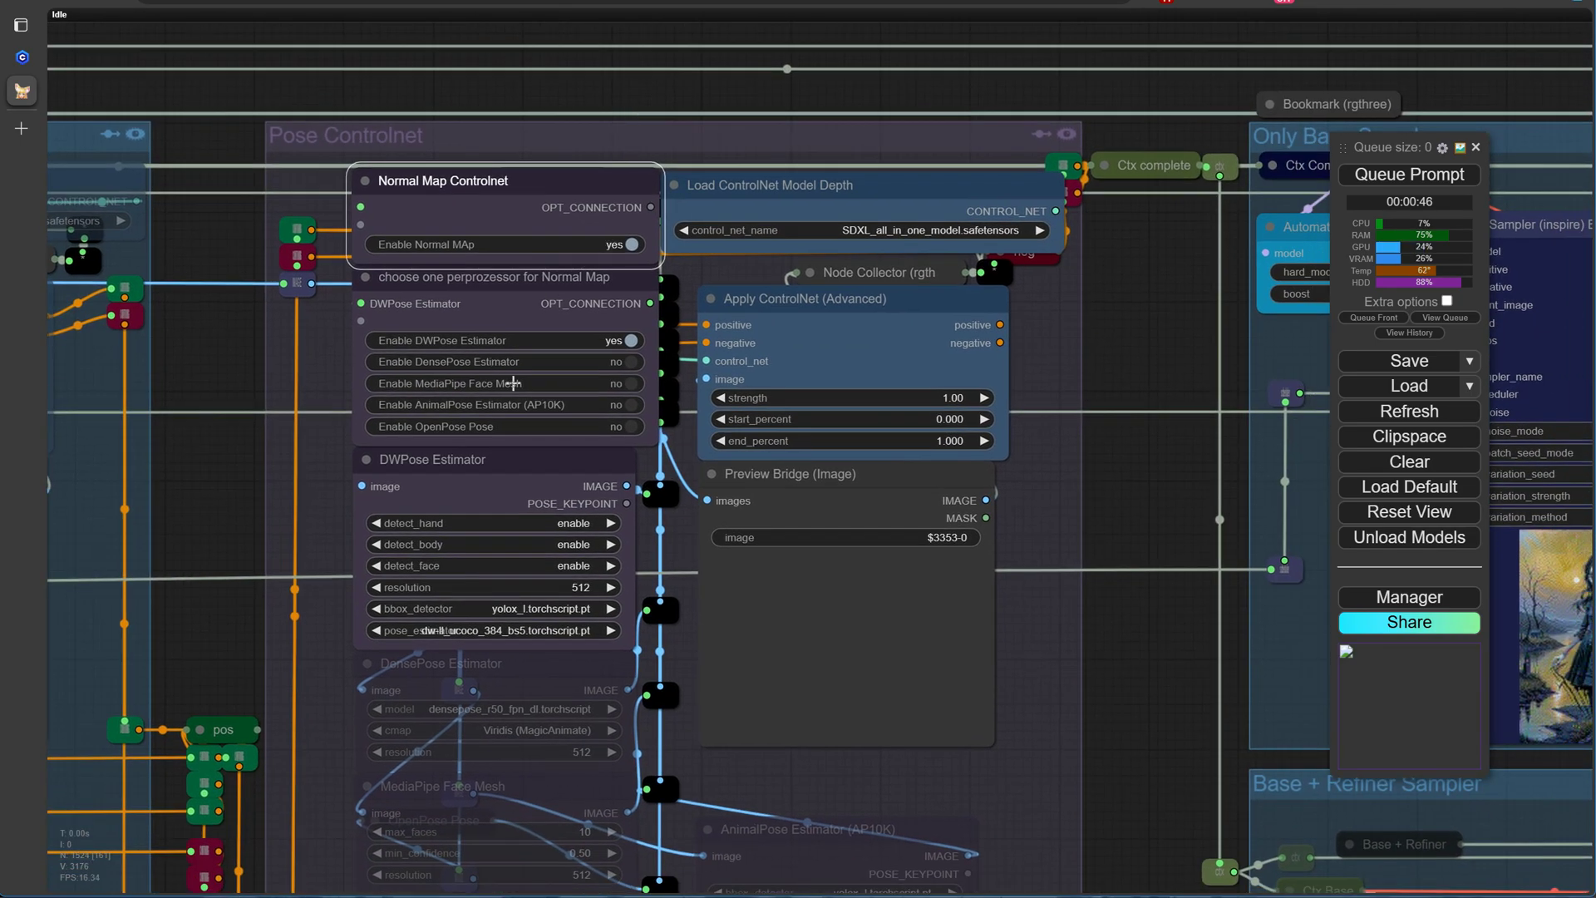
{"action": "left_click", "coordinate": [623, 426]}
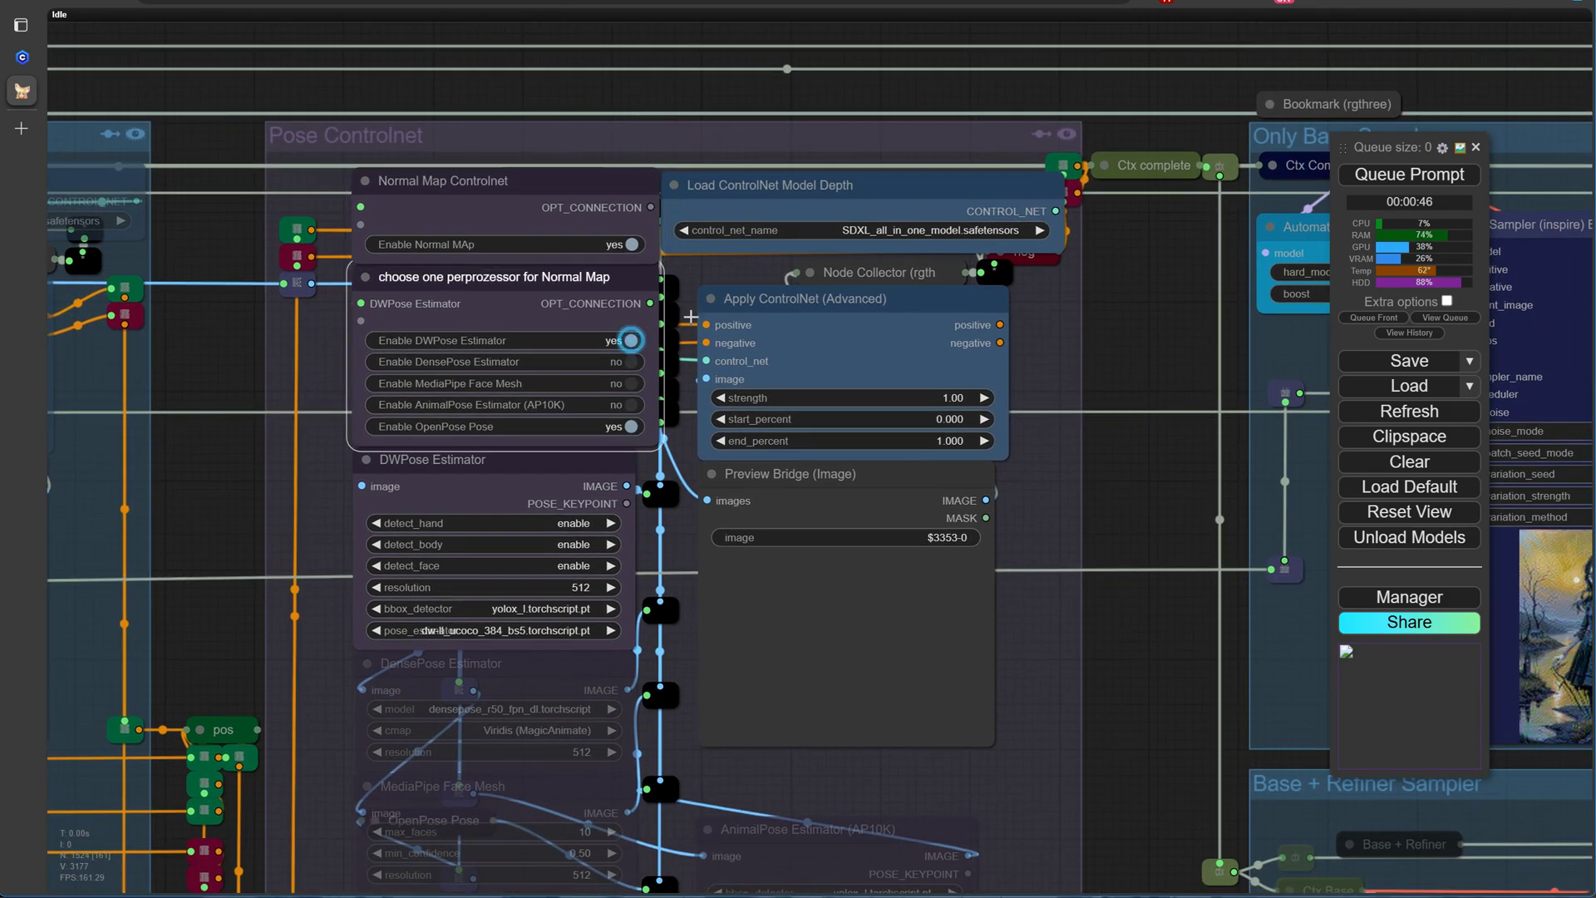
{"action": "left_click", "coordinate": [630, 341]}
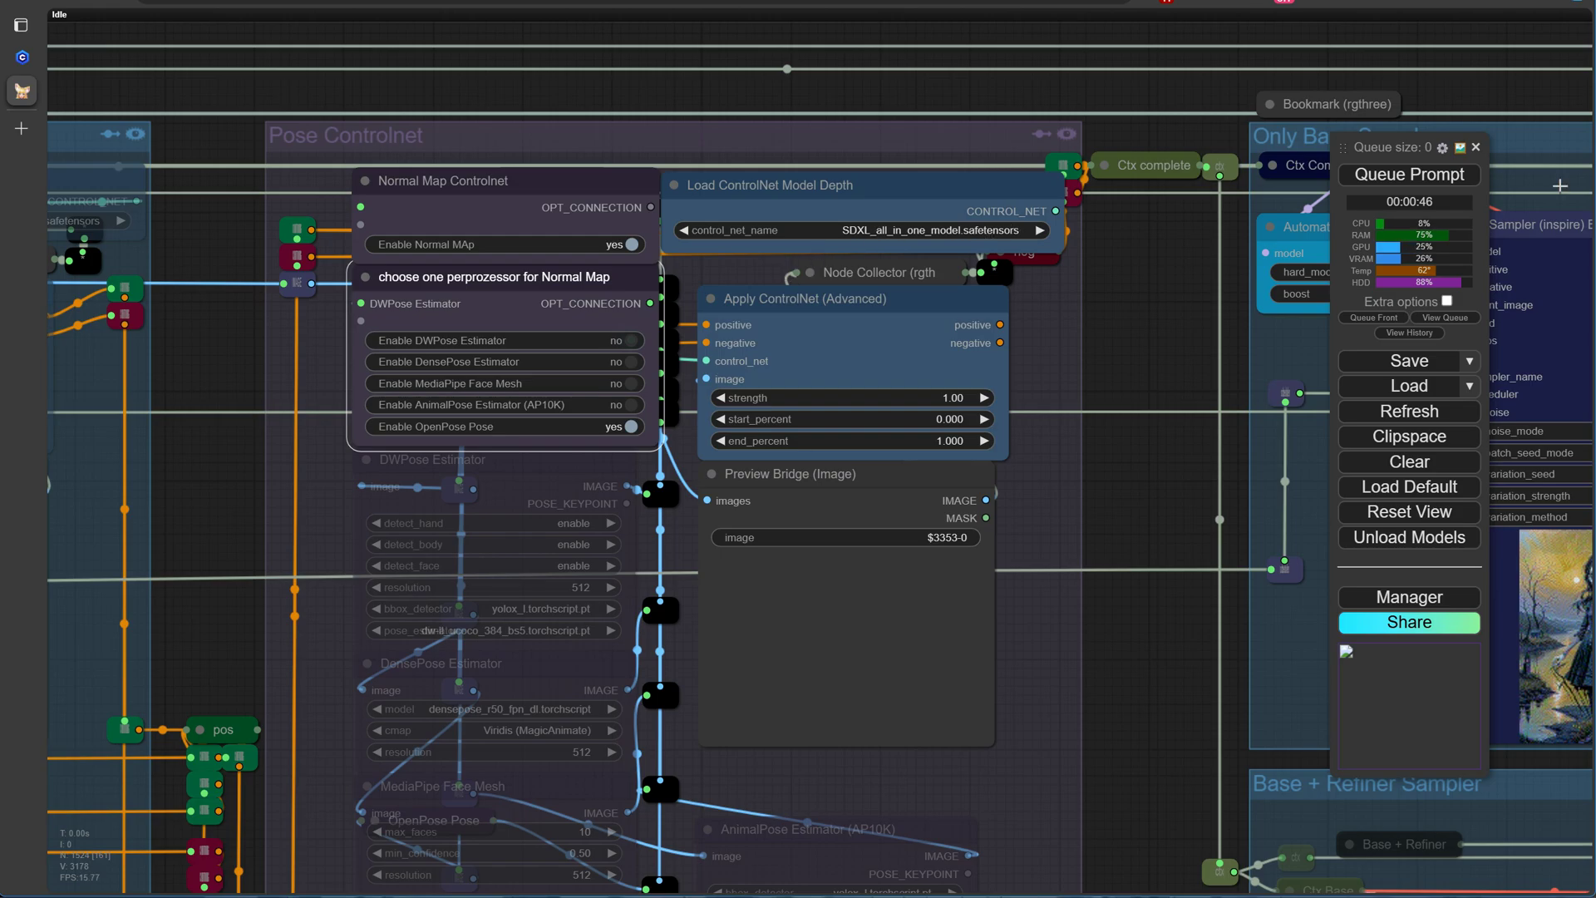
Queue the render, browse the depth ControlNet models, and jump to the image comparison area.
{"action": "left_click", "coordinate": [1407, 176]}
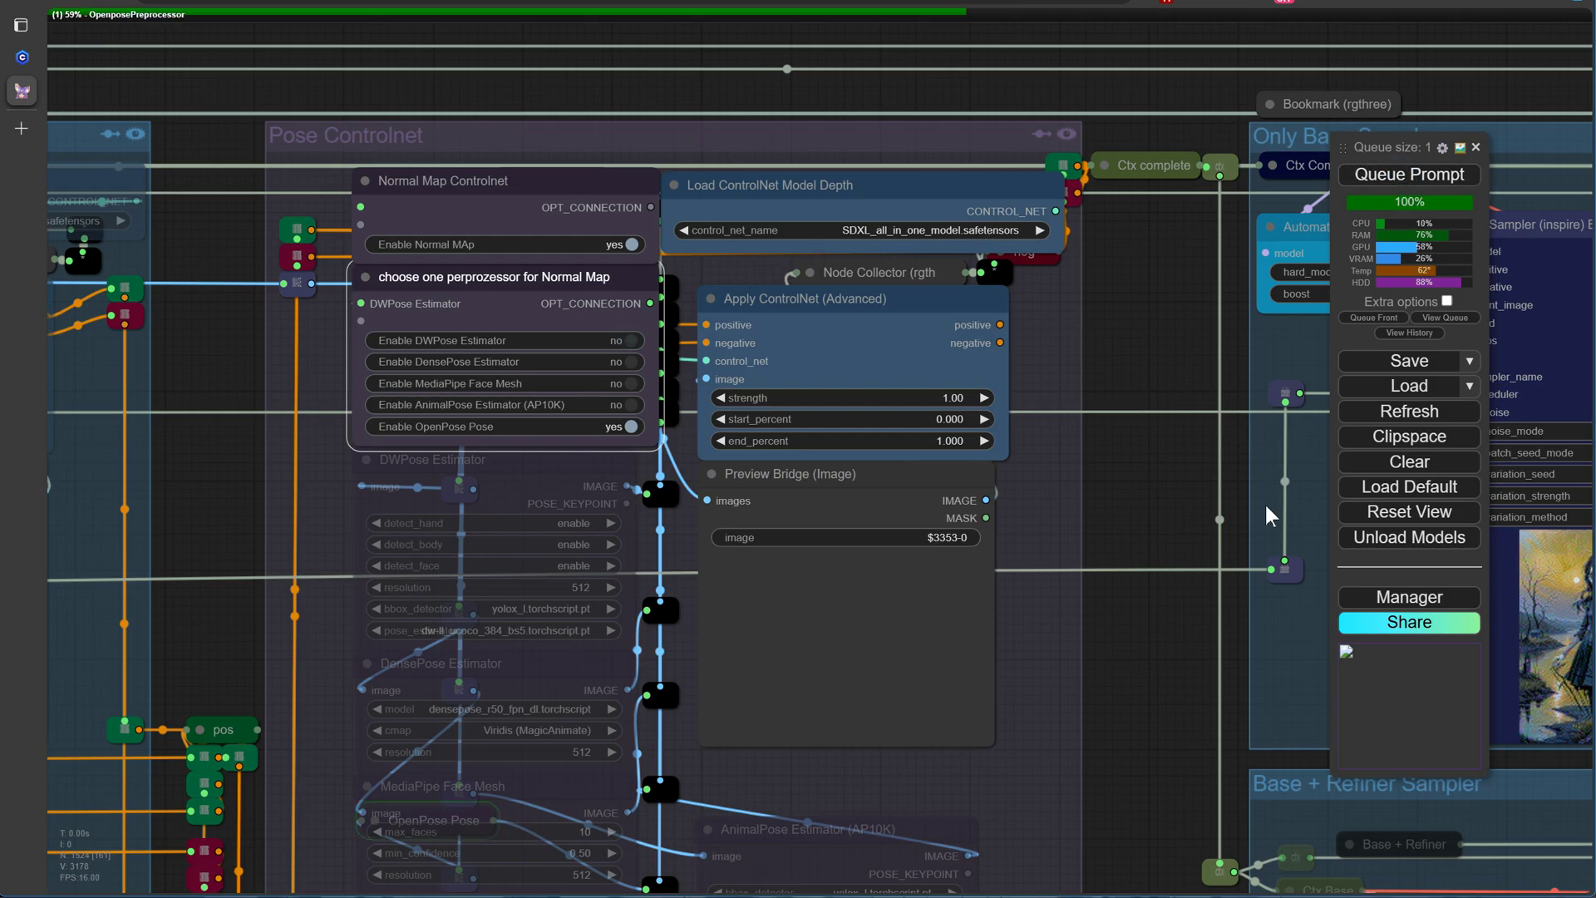
{"action": "left_click_drag", "start_coordinate": [1169, 541], "coordinate": [620, 499]}
{"action": "scroll", "coordinate": [620, 516], "scroll_direction": "down", "scroll_amount": 2}
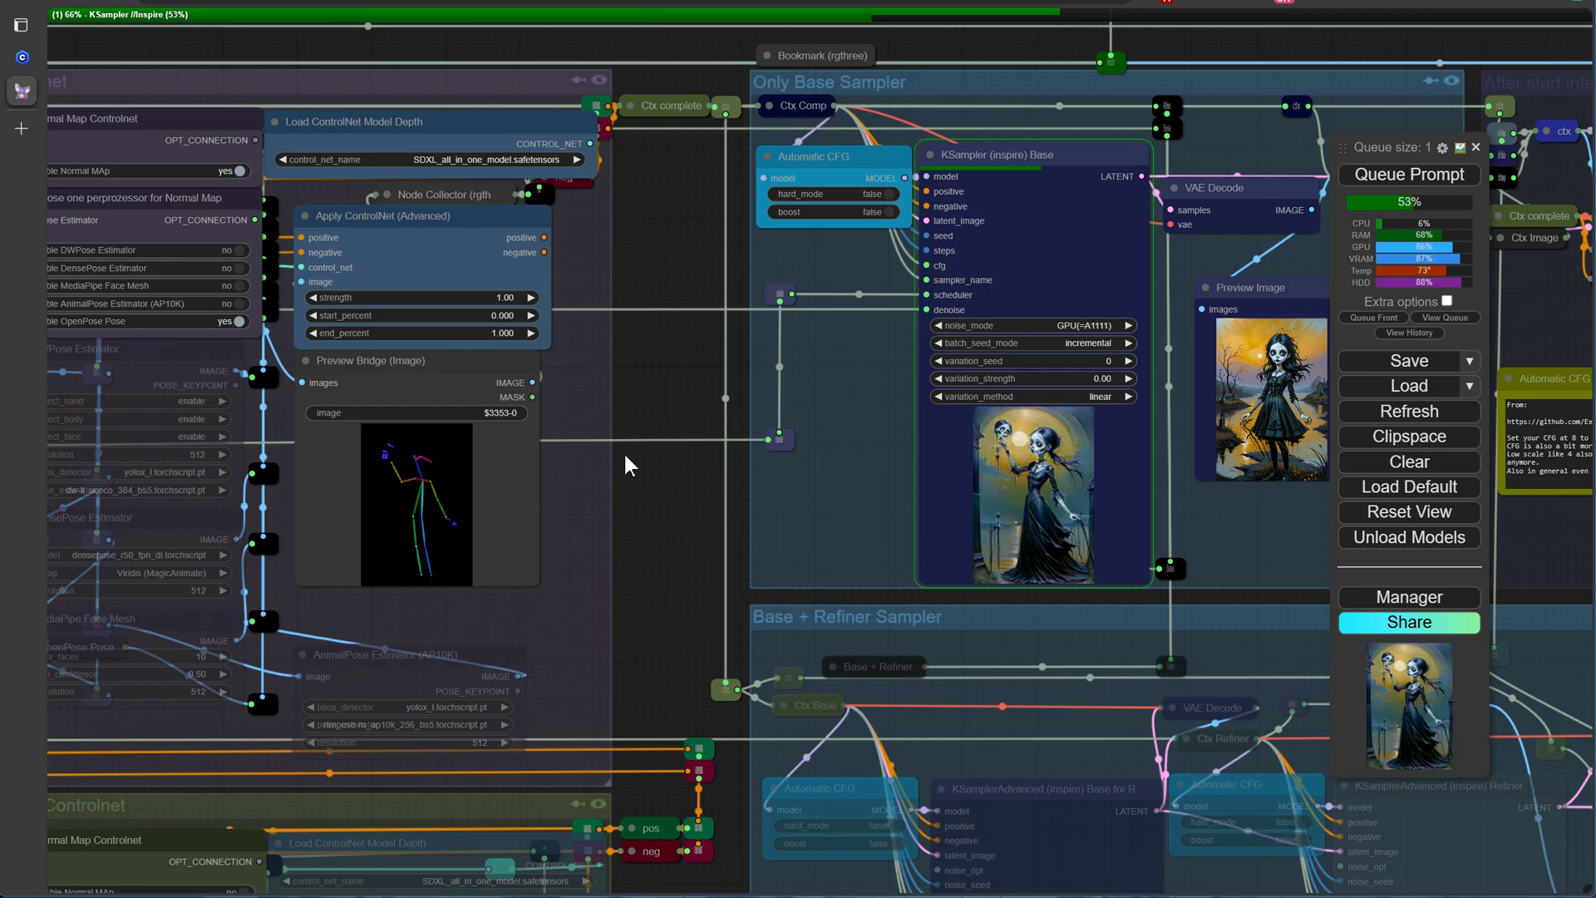
{"action": "left_click", "coordinate": [532, 160]}
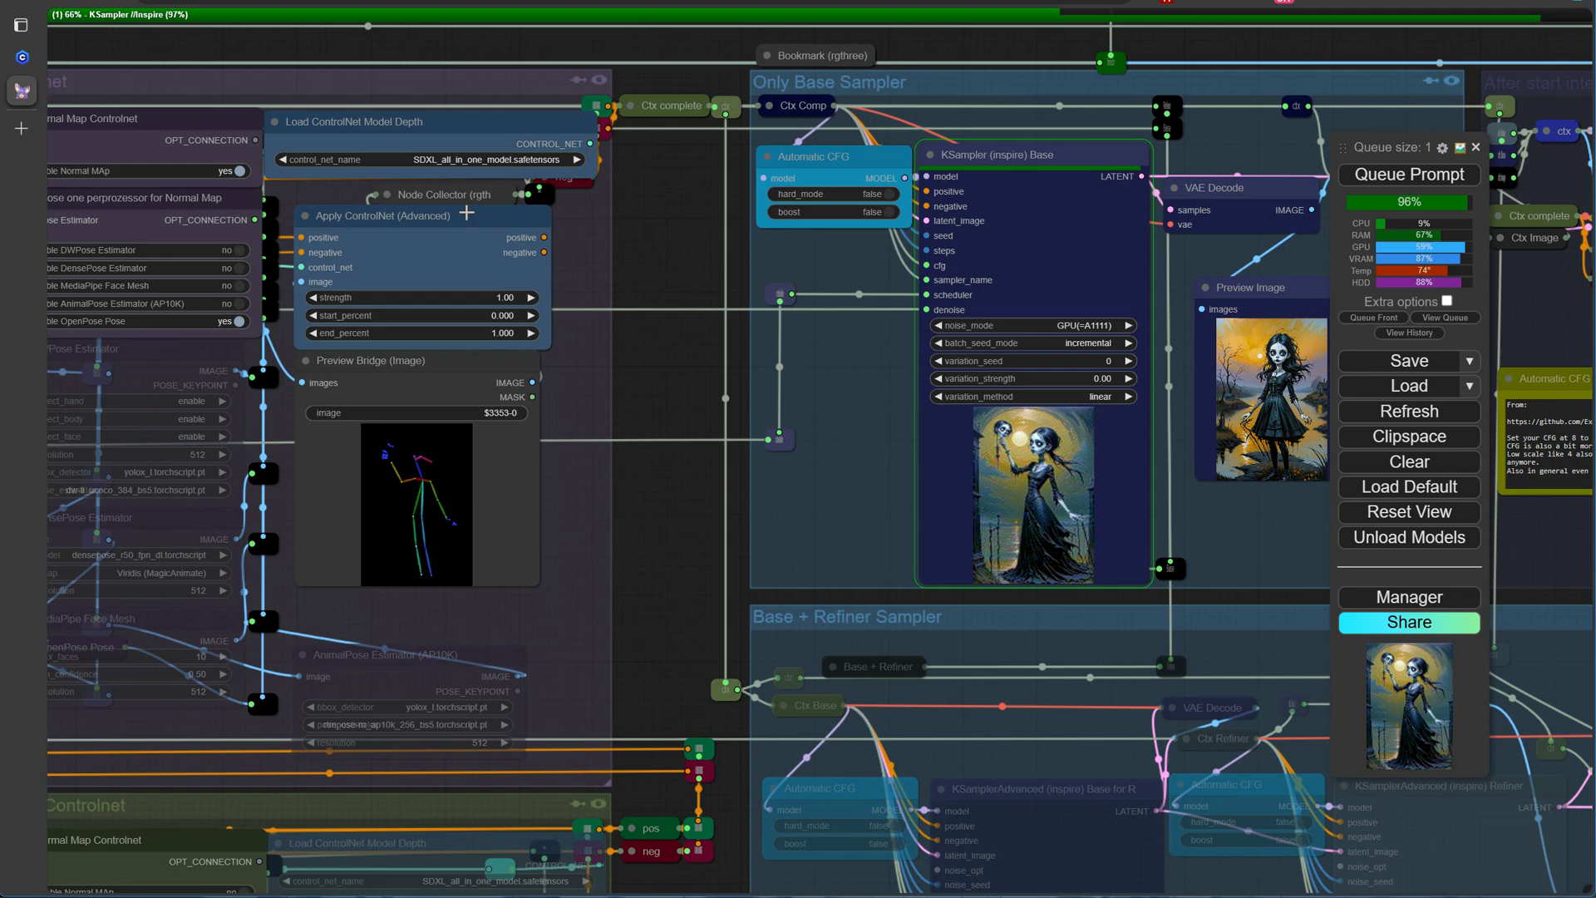
{"action": "left_click", "coordinate": [686, 263]}
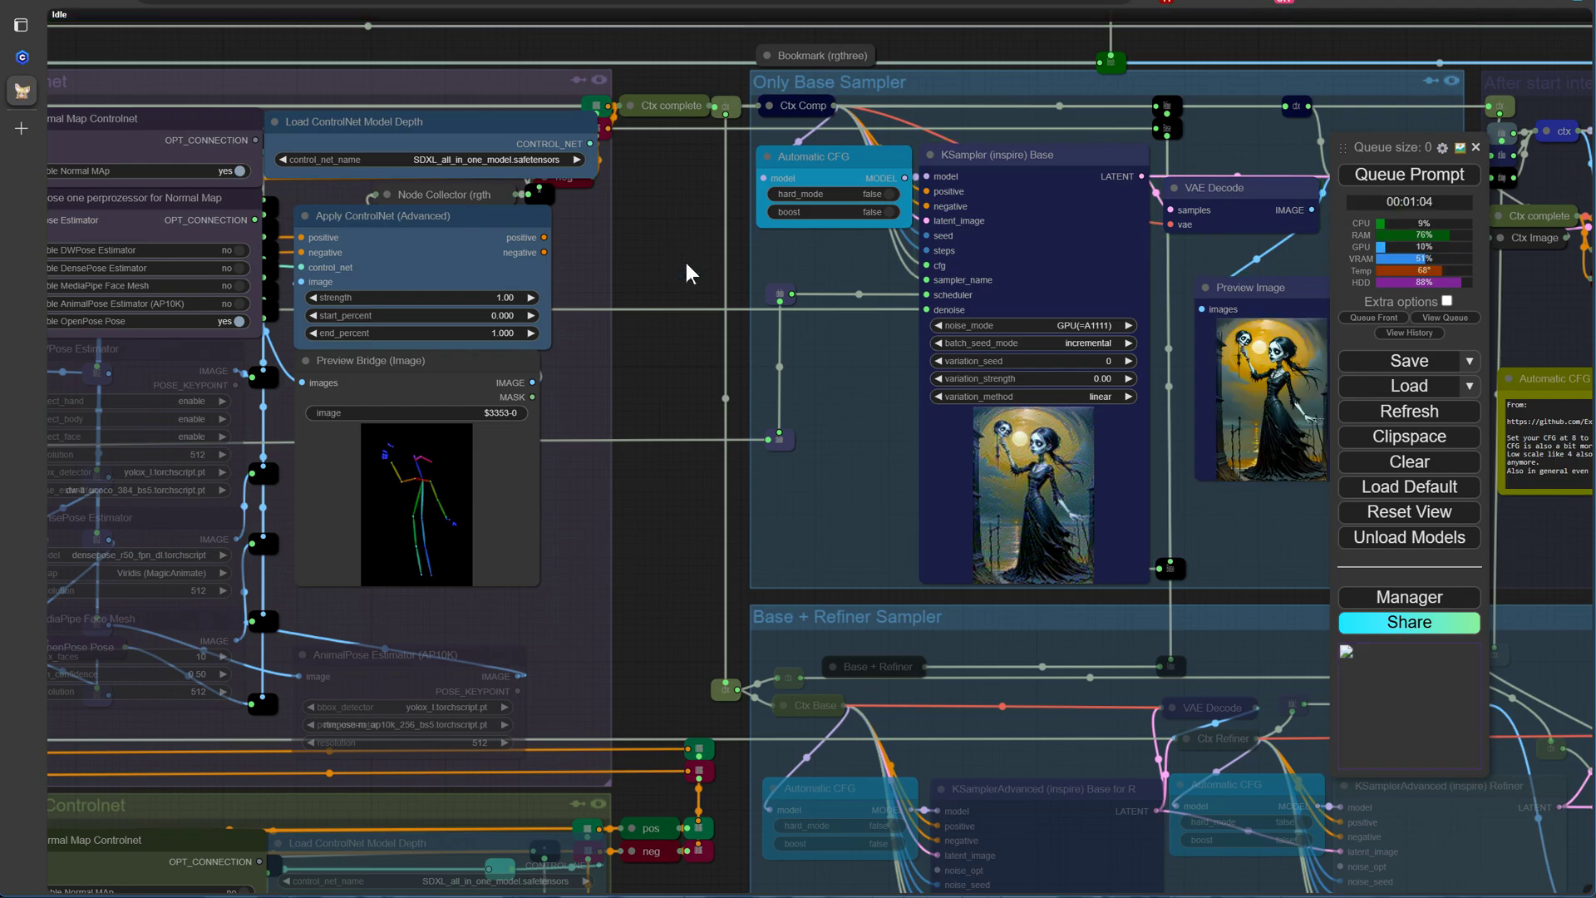
{"action": "key", "text": "2"}
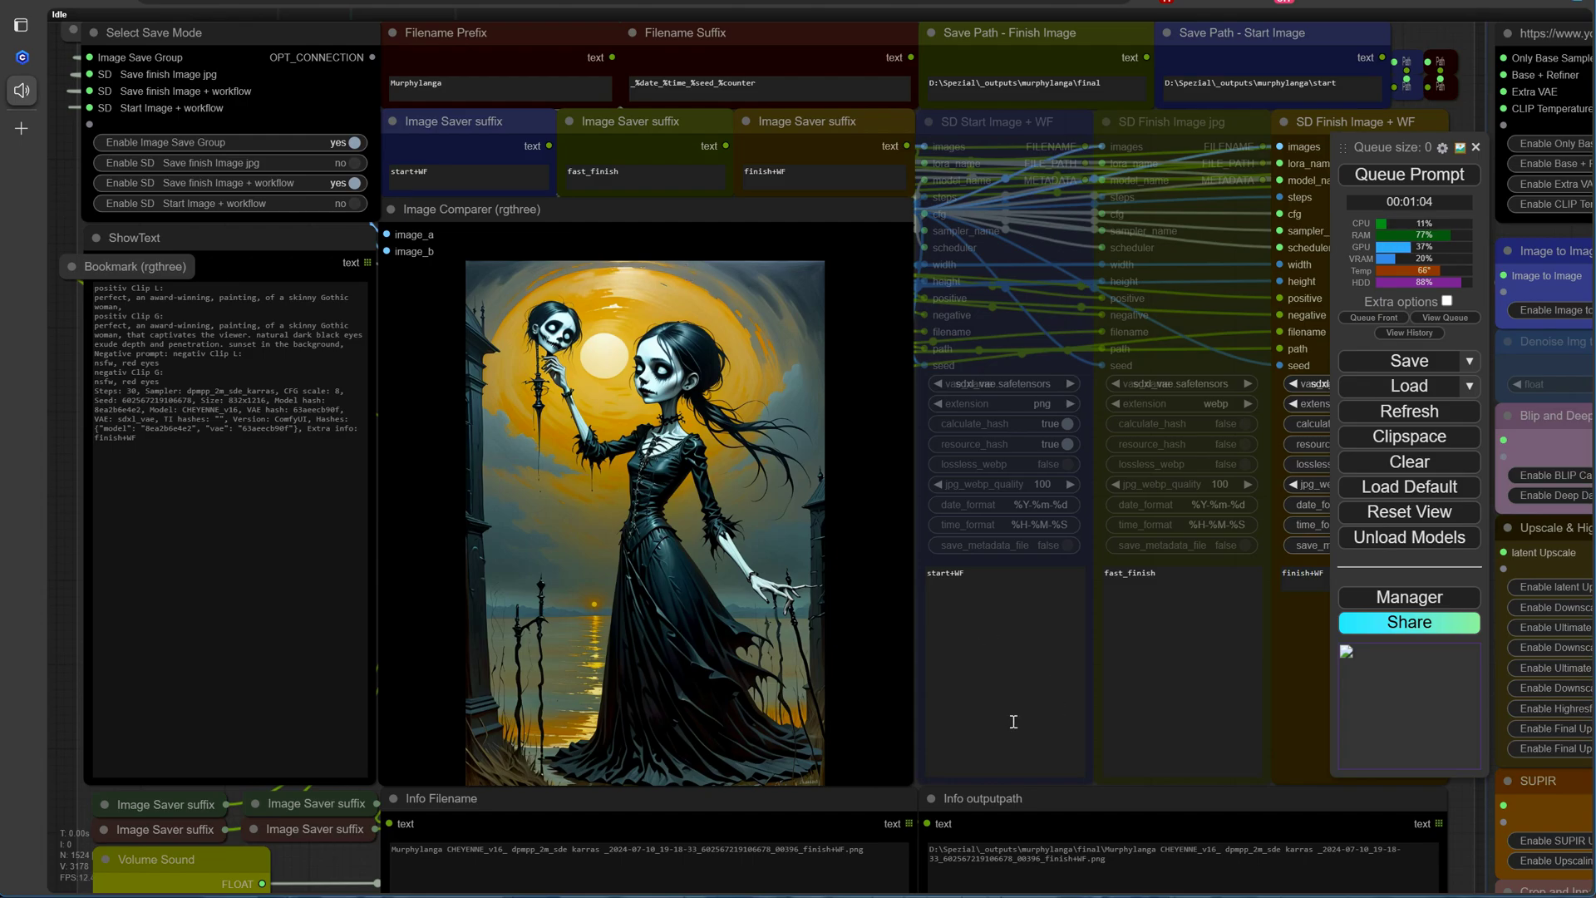
{"action": "scroll", "coordinate": [832, 710], "scroll_direction": "up", "scroll_amount": 4}
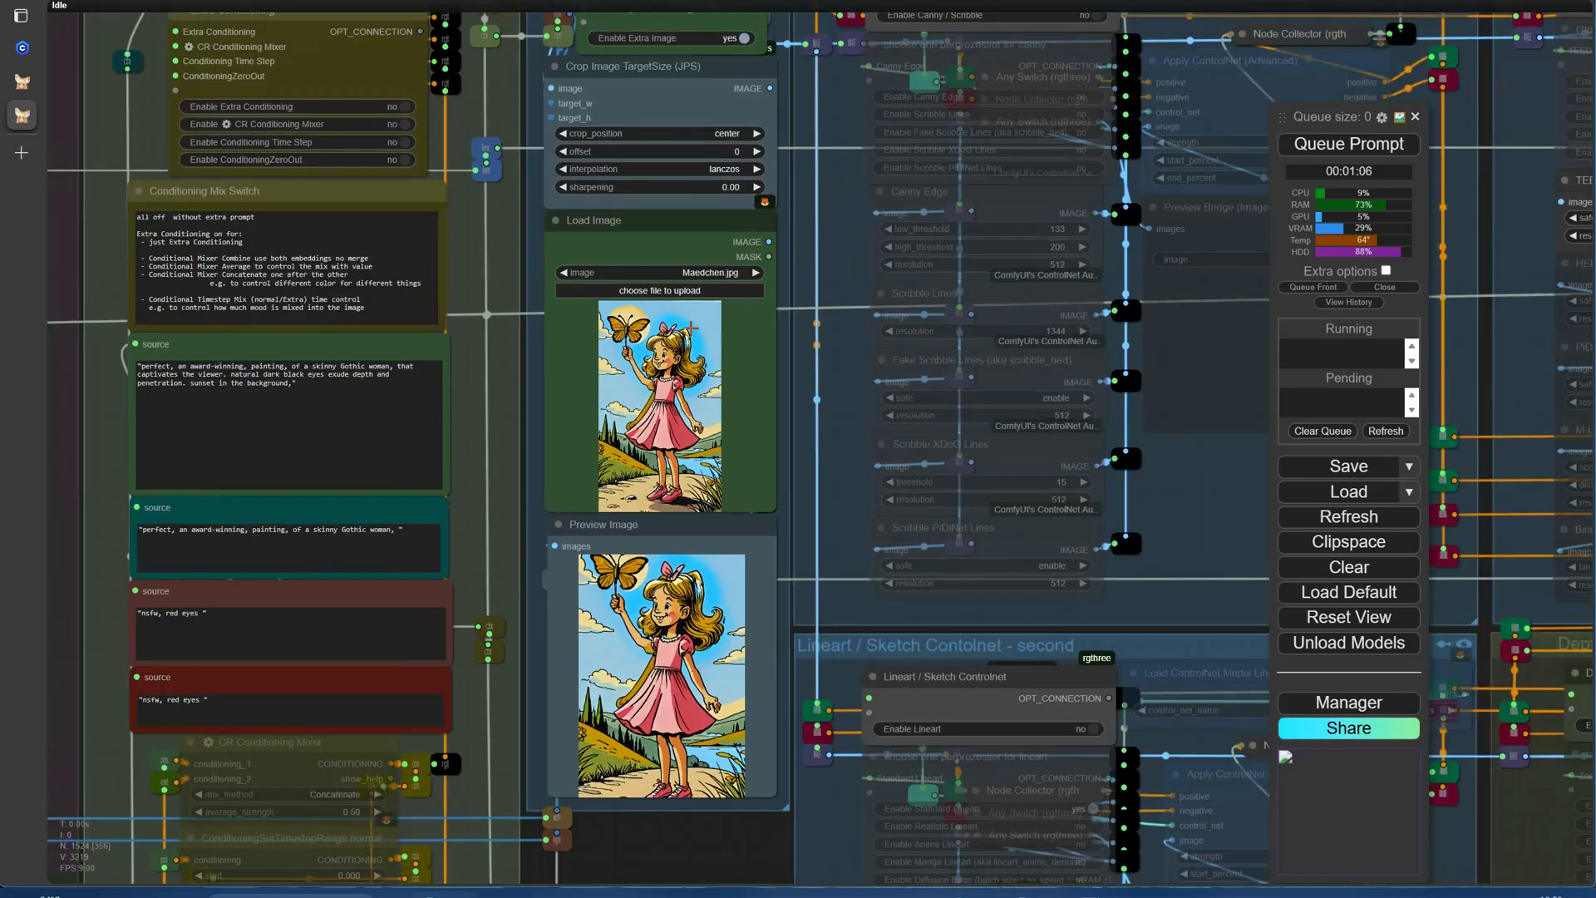
Set the Load Image node's image to lady_burg.png.
{"action": "scroll", "coordinate": [714, 253], "scroll_direction": "up", "scroll_amount": 5}
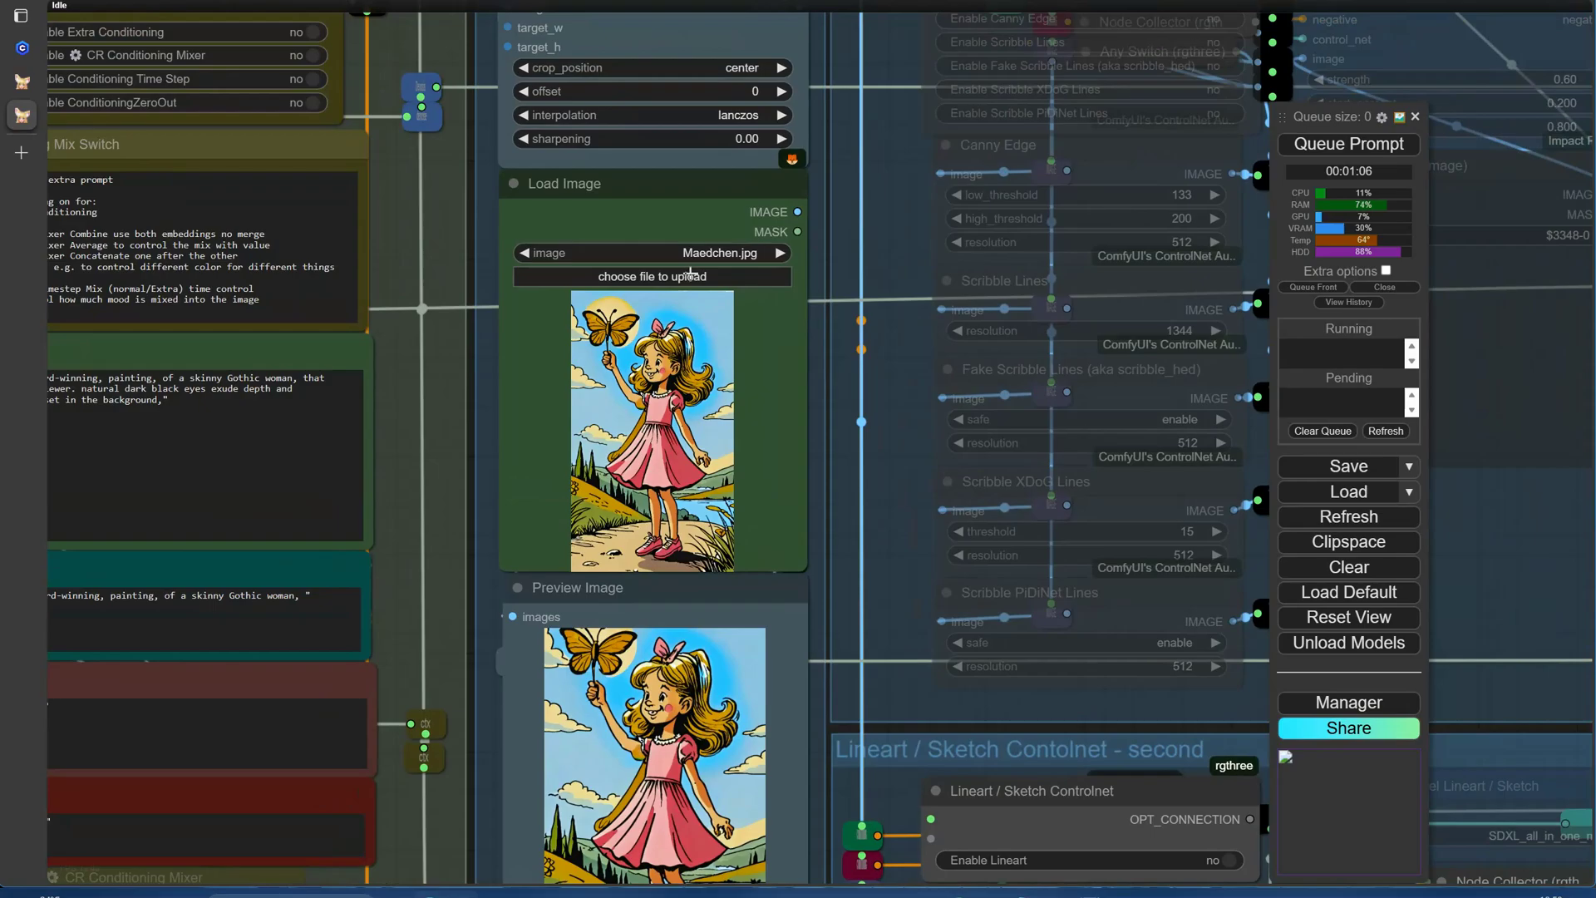
{"action": "left_click", "coordinate": [714, 253]}
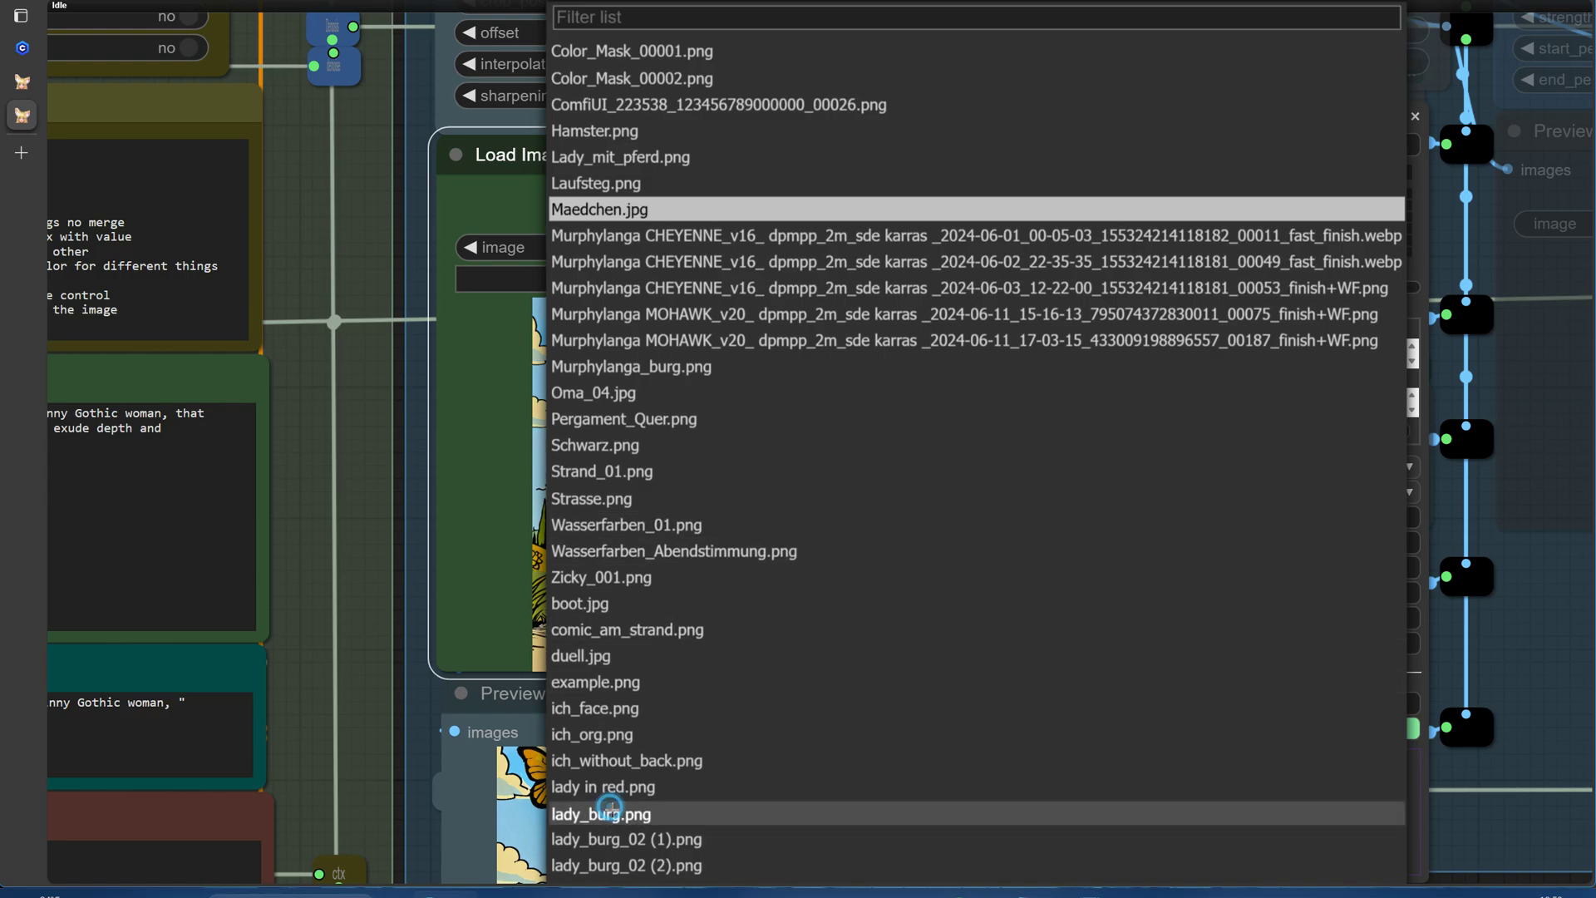
{"action": "left_click", "coordinate": [632, 813]}
{"action": "scroll", "coordinate": [770, 572], "scroll_direction": "down", "scroll_amount": 3}
{"action": "scroll", "coordinate": [770, 572], "scroll_direction": "down", "scroll_amount": 2}
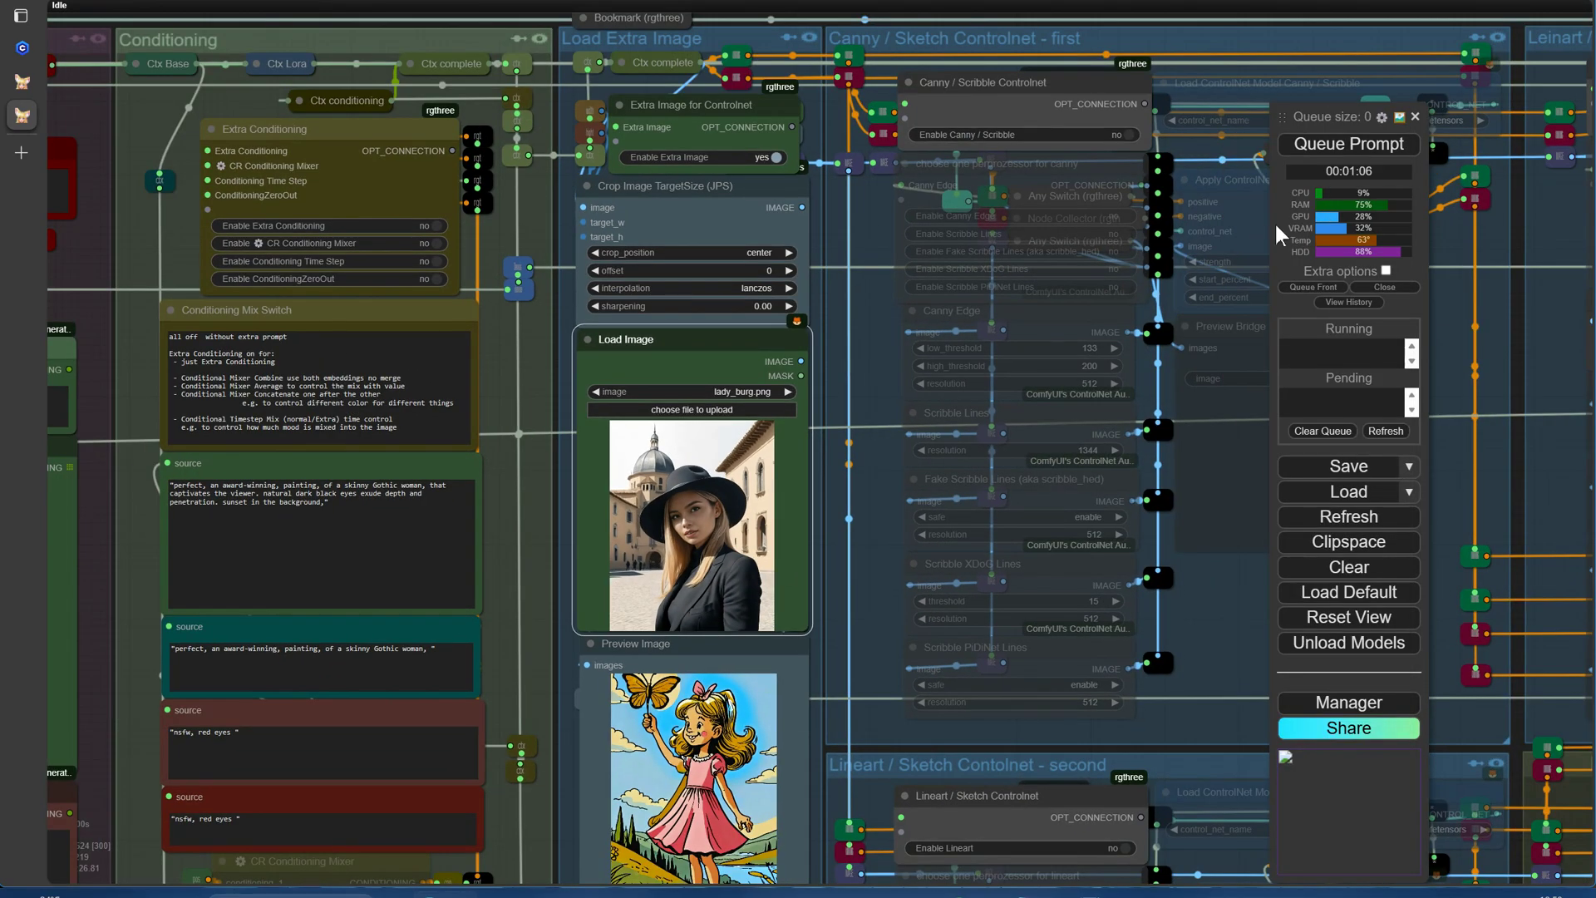
Queue the workflow with the new photo and follow the KSampler preview.
{"action": "left_click", "coordinate": [1328, 154]}
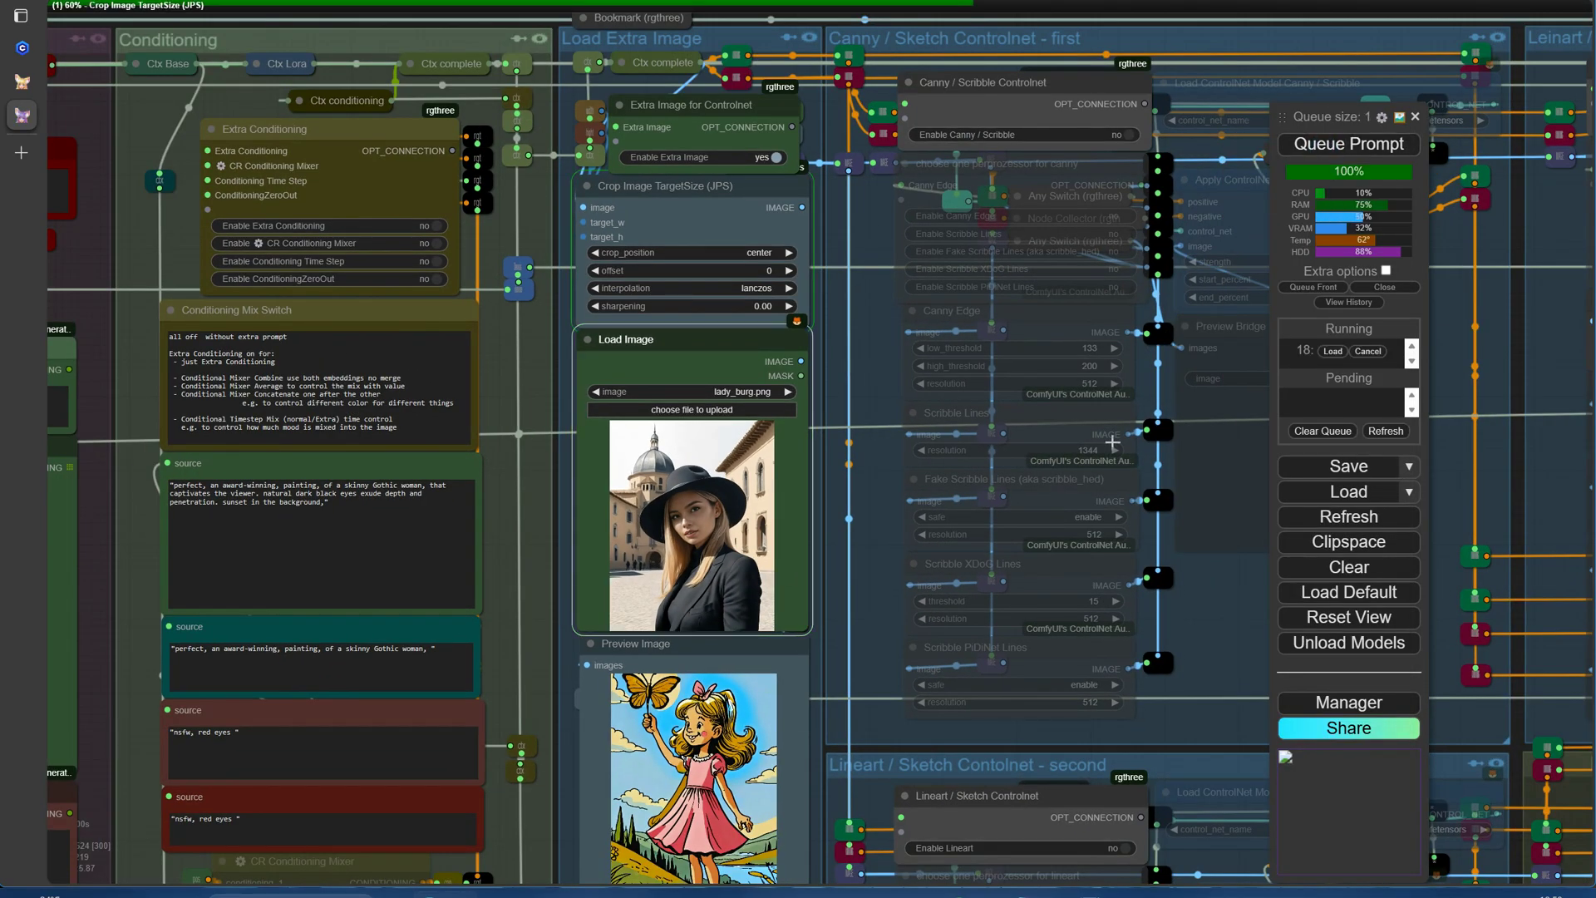
{"action": "scroll", "coordinate": [1170, 582], "scroll_direction": "down", "scroll_amount": 3}
{"action": "left_click_drag", "start_coordinate": [1170, 582], "coordinate": [0, 659]}
{"action": "left_click_drag", "start_coordinate": [1195, 586], "coordinate": [663, 576]}
{"action": "scroll", "coordinate": [645, 577], "scroll_direction": "up", "scroll_amount": 5}
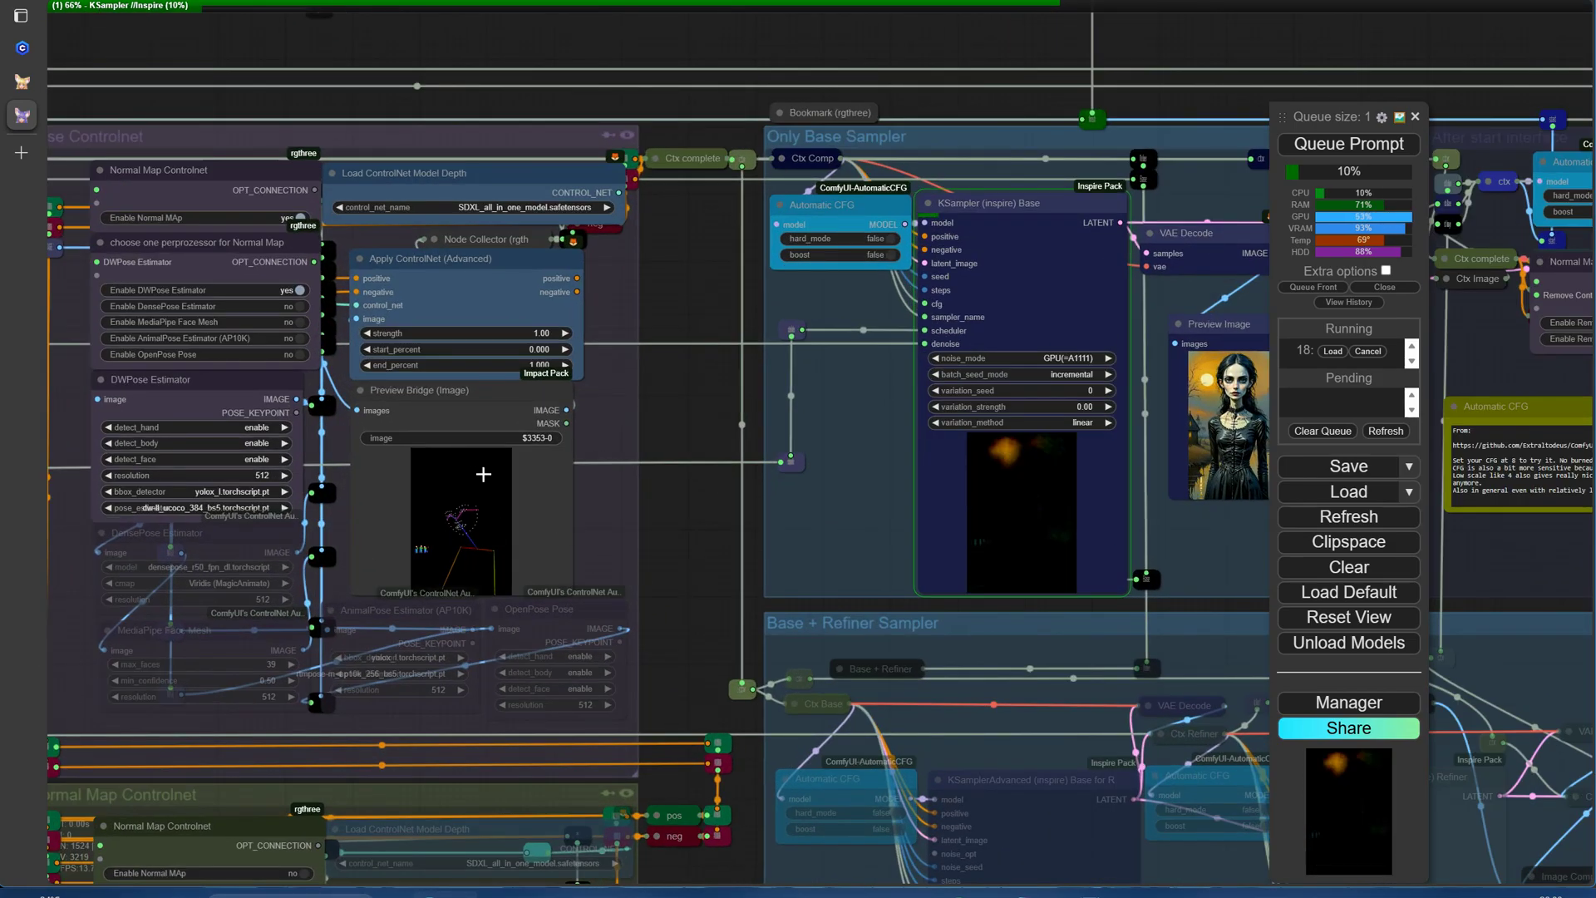
{"action": "left_click_drag", "start_coordinate": [1239, 586], "coordinate": [971, 530]}
{"action": "scroll", "coordinate": [971, 530], "scroll_direction": "down", "scroll_amount": 1}
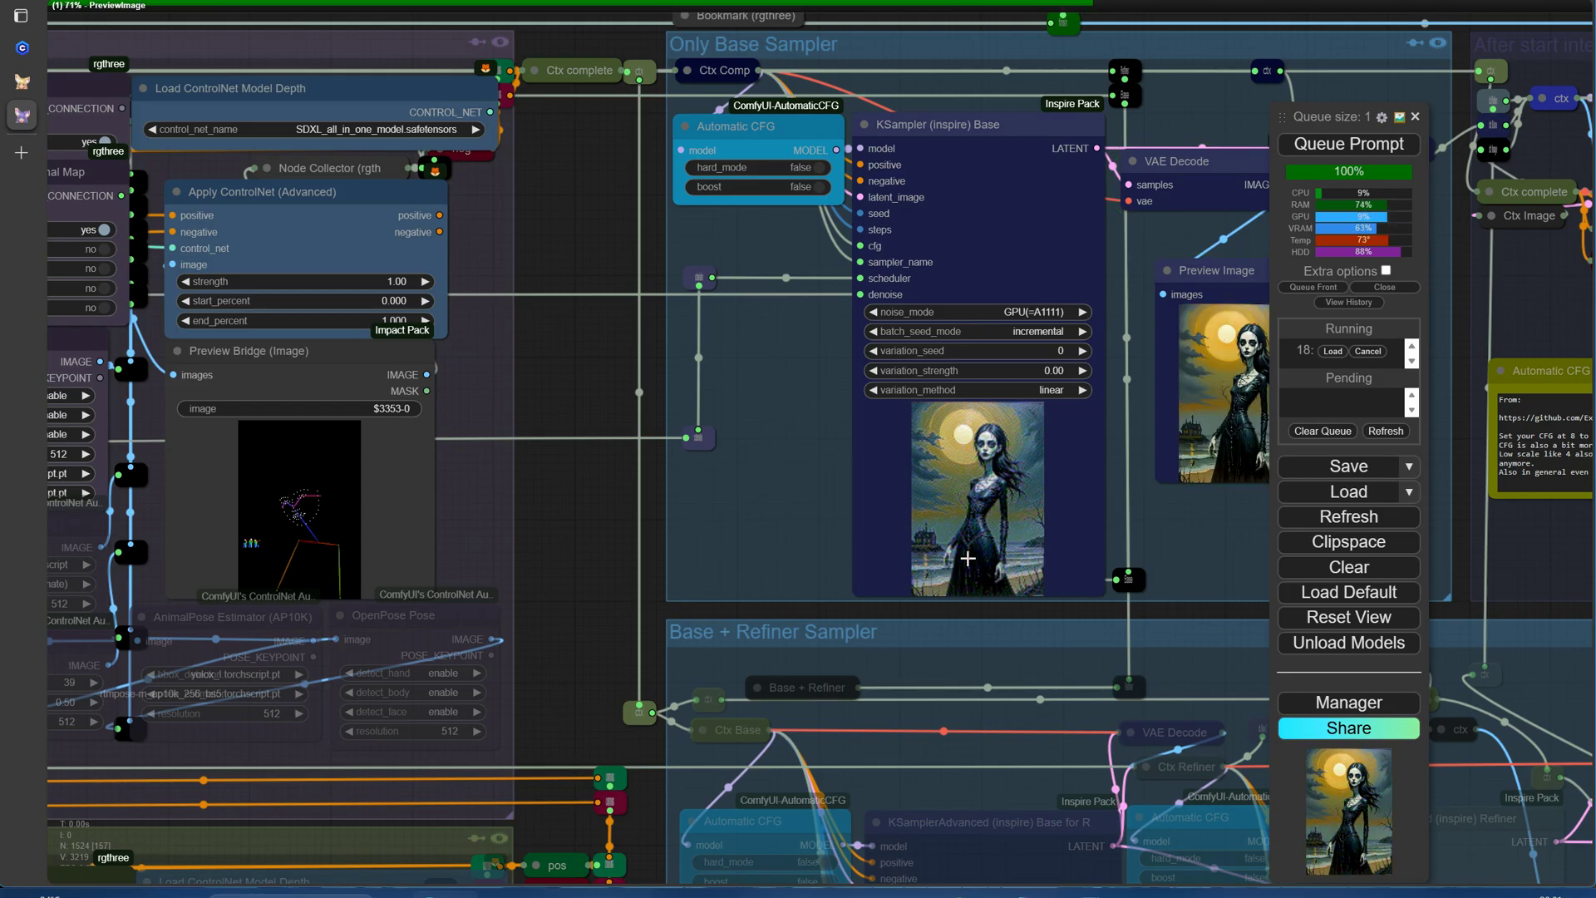
Set Enable OpenPose Pose to yes and DWPose to no, then queue and watch the Only Base Sampler.
{"action": "scroll", "coordinate": [965, 548], "scroll_direction": "down", "scroll_amount": 10}
{"action": "scroll", "coordinate": [886, 546], "scroll_direction": "down", "scroll_amount": 3}
{"action": "scroll", "coordinate": [702, 516], "scroll_direction": "up", "scroll_amount": 12}
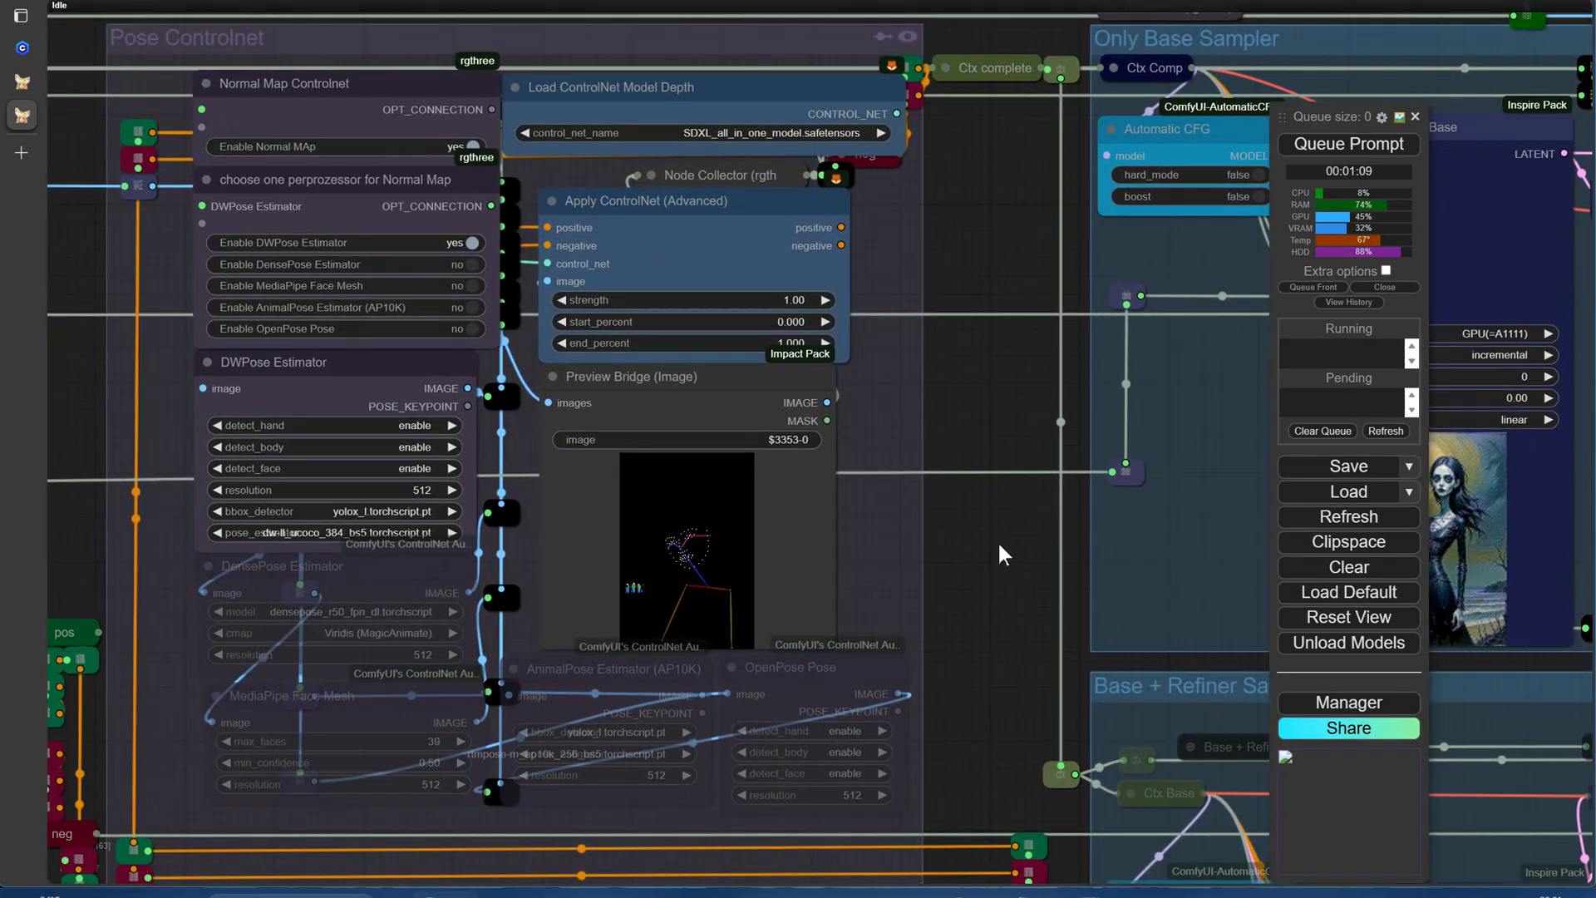
{"action": "left_click", "coordinate": [472, 328]}
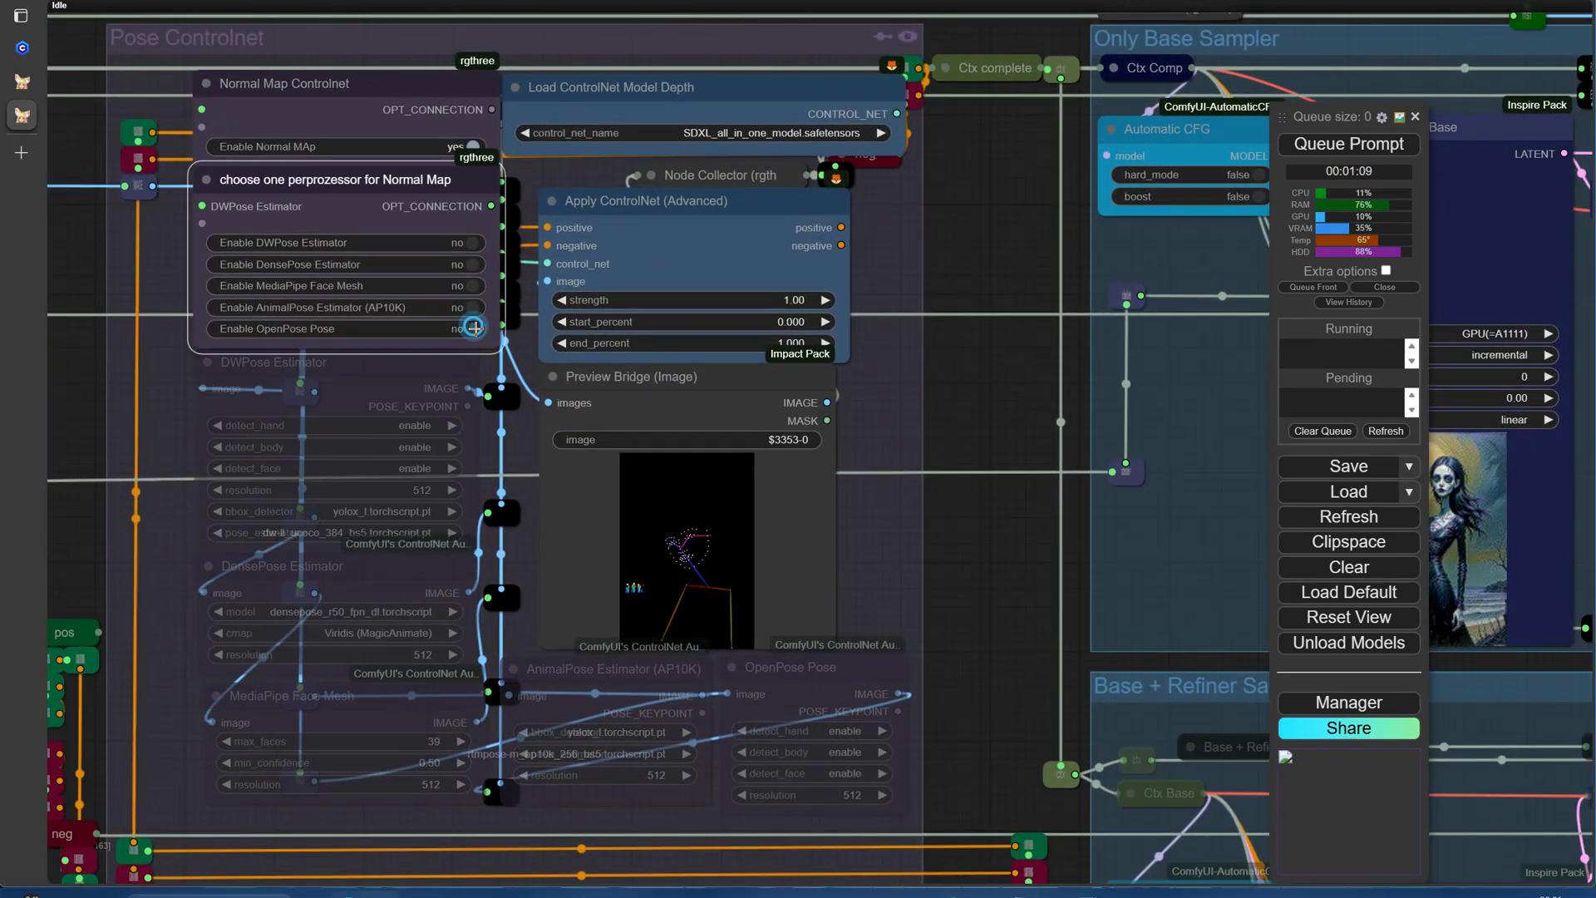
{"action": "left_click", "coordinate": [1349, 145]}
{"action": "left_click_drag", "start_coordinate": [1001, 488], "coordinate": [367, 570]}
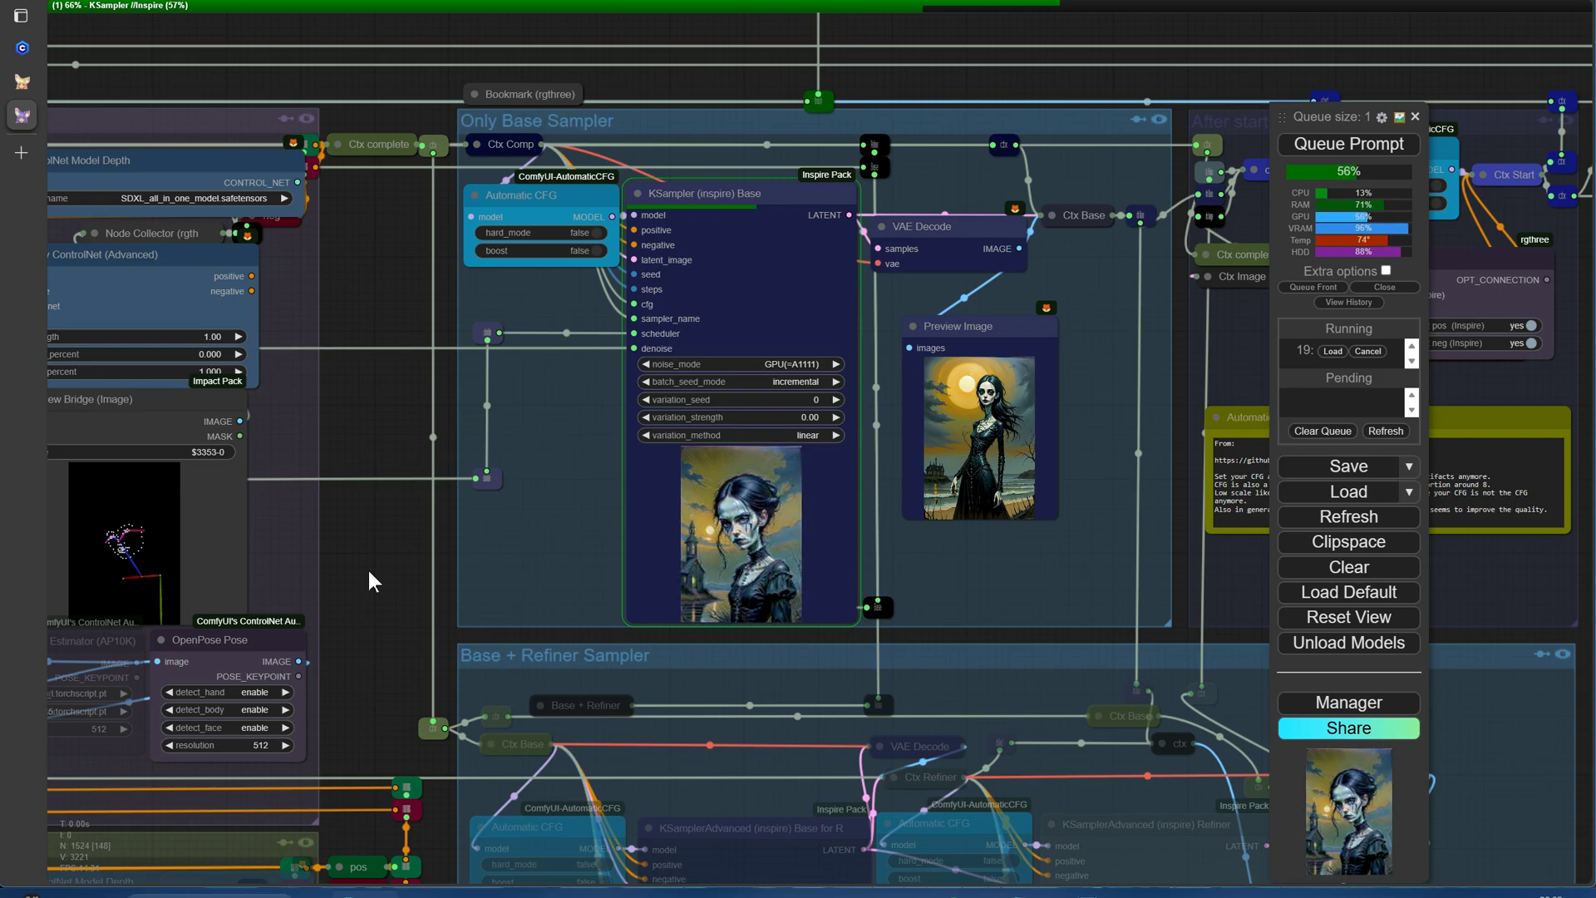
{"action": "left_click_drag", "start_coordinate": [369, 572], "coordinate": [608, 569]}
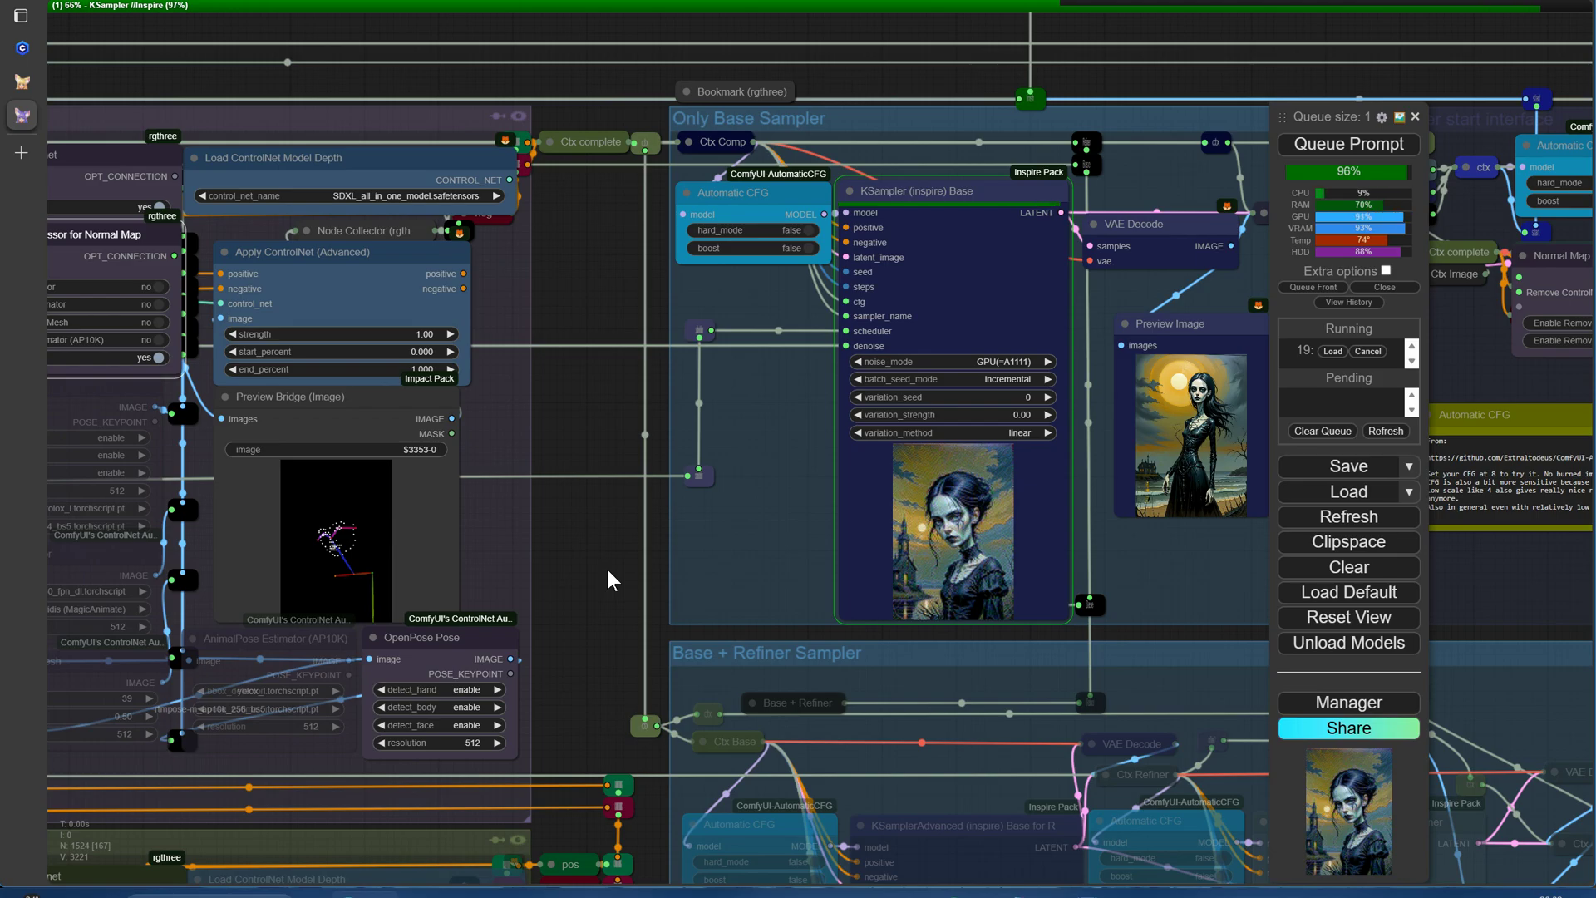
Jump to the Image Comparer bookmark to inspect the finished OpenPose portrait.
{"action": "key", "text": "1"}
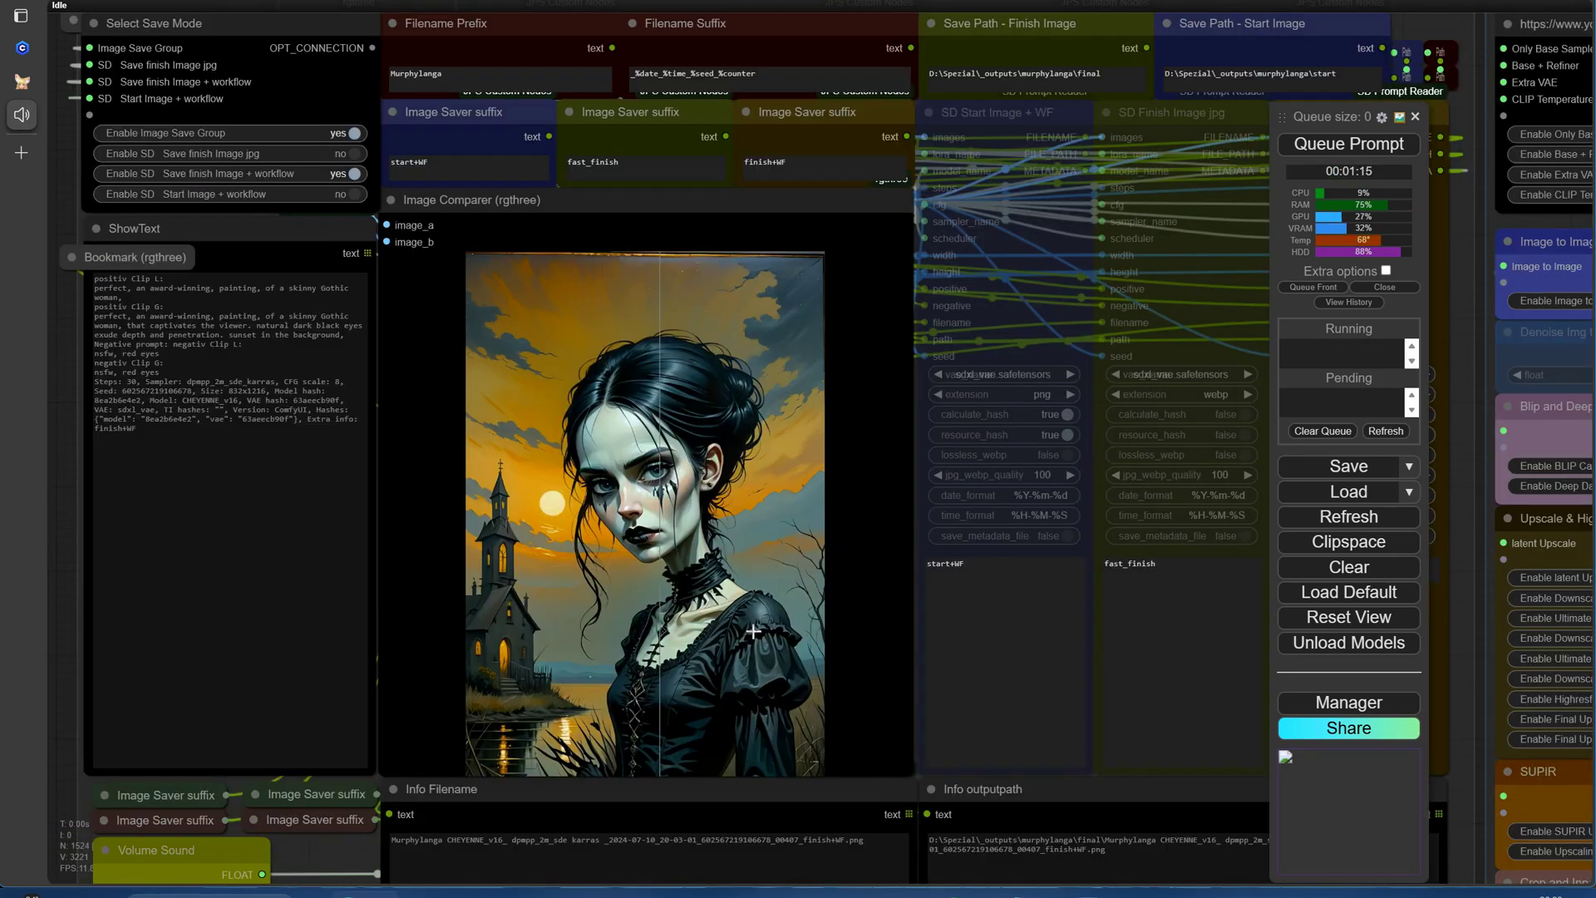
{"action": "scroll", "coordinate": [1115, 818], "scroll_direction": "up", "scroll_amount": 3}
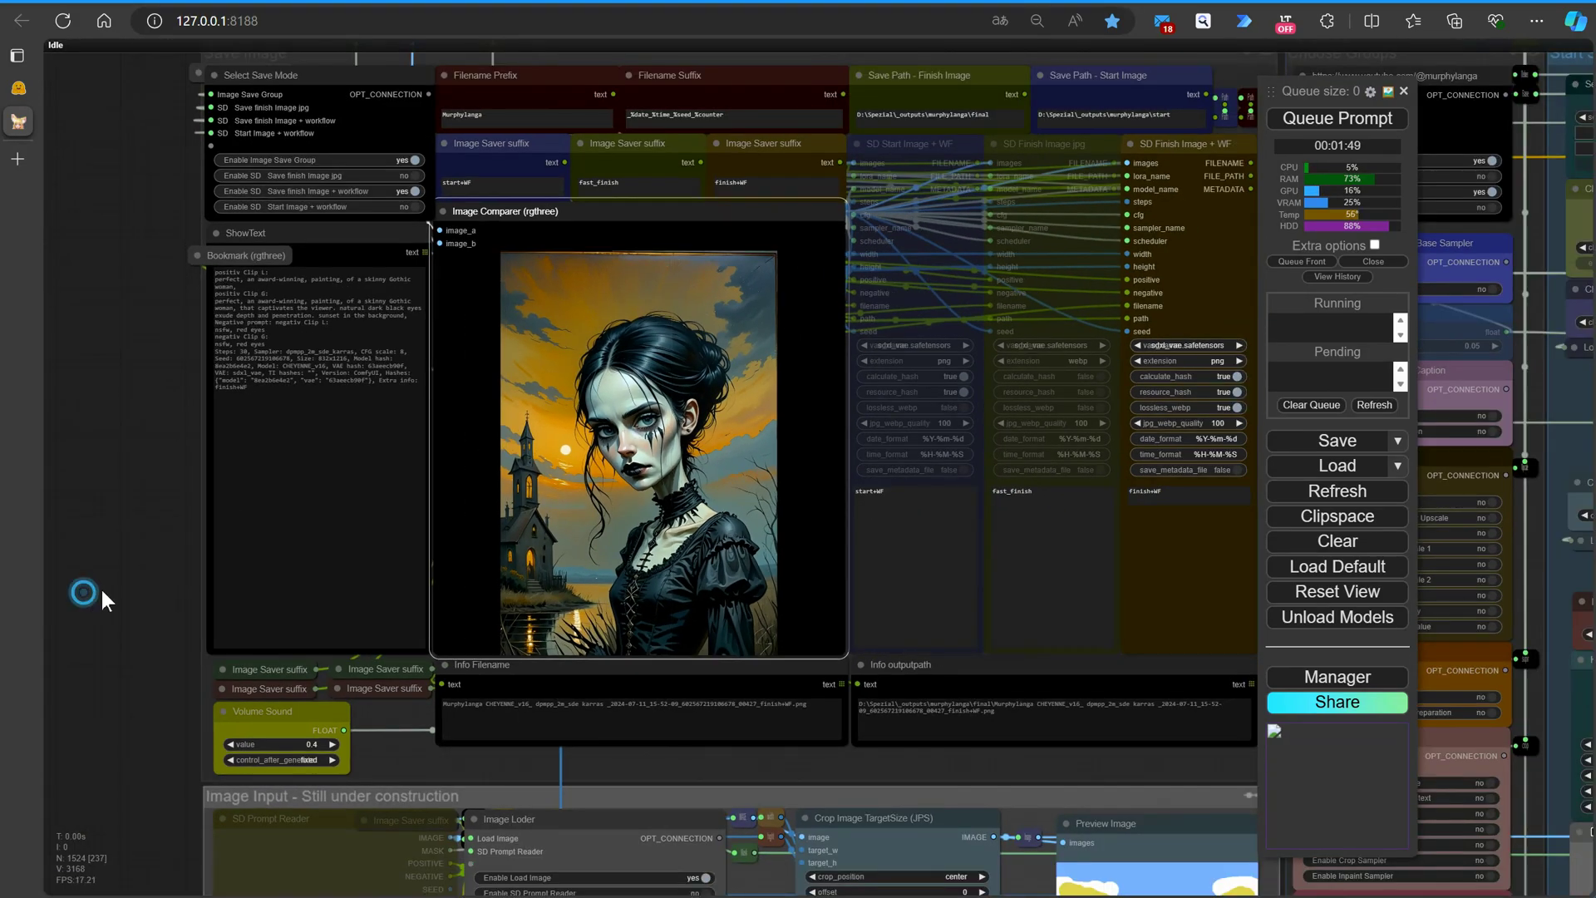
Set ckpt_name in both Checkpoint Loader Preview and Checkpoint Selector to MOHAWK_v20.safetensors.
{"action": "key", "text": "1"}
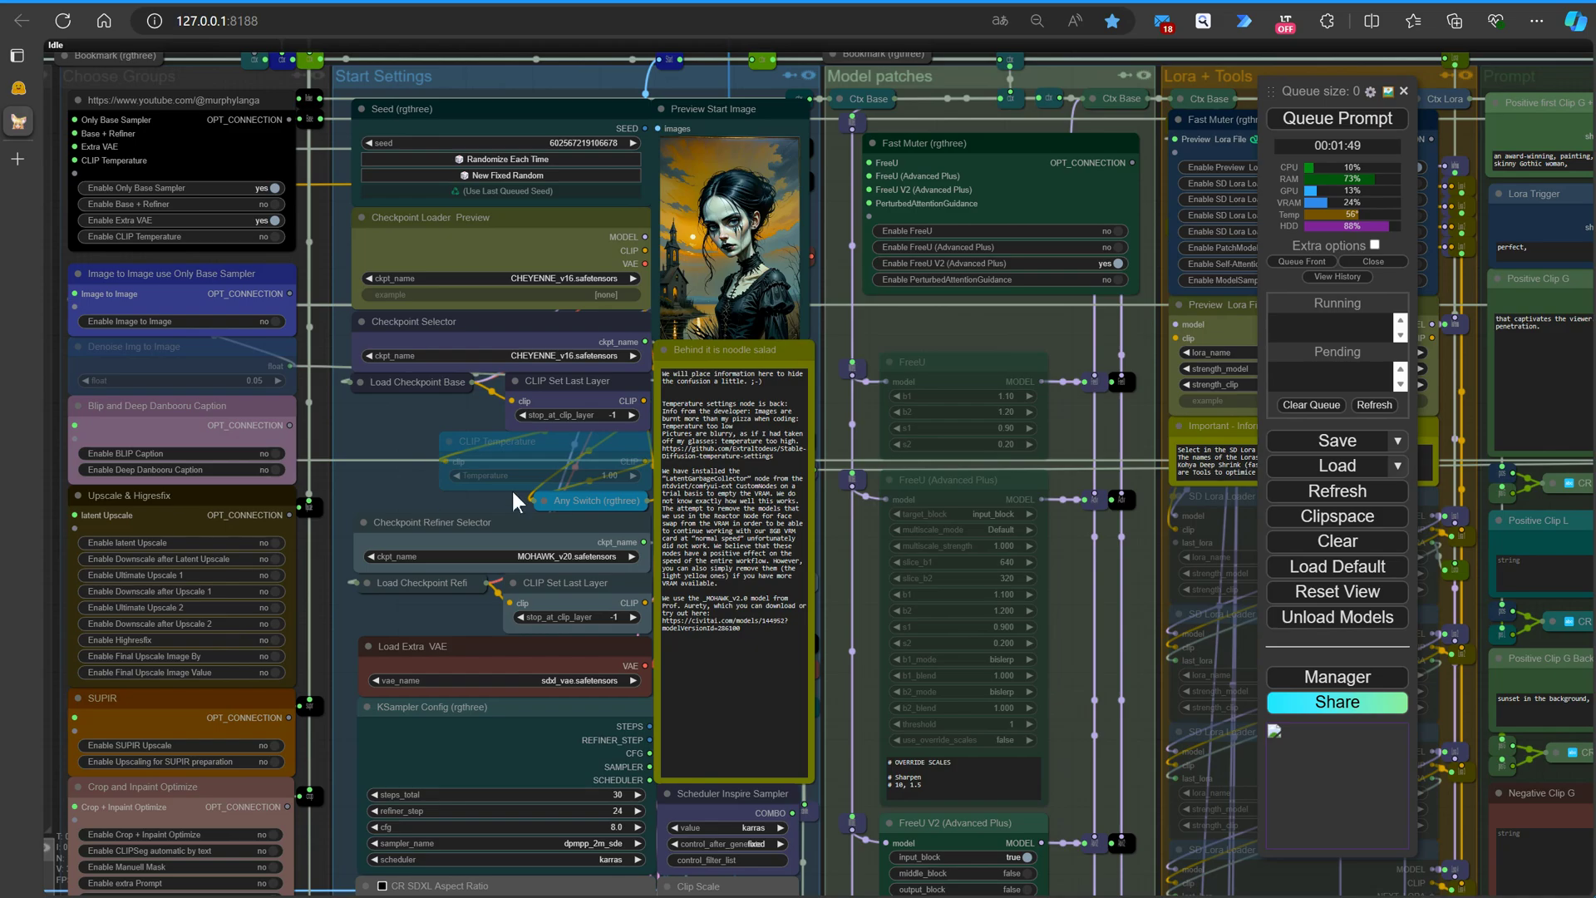
{"action": "left_click", "coordinate": [577, 281]}
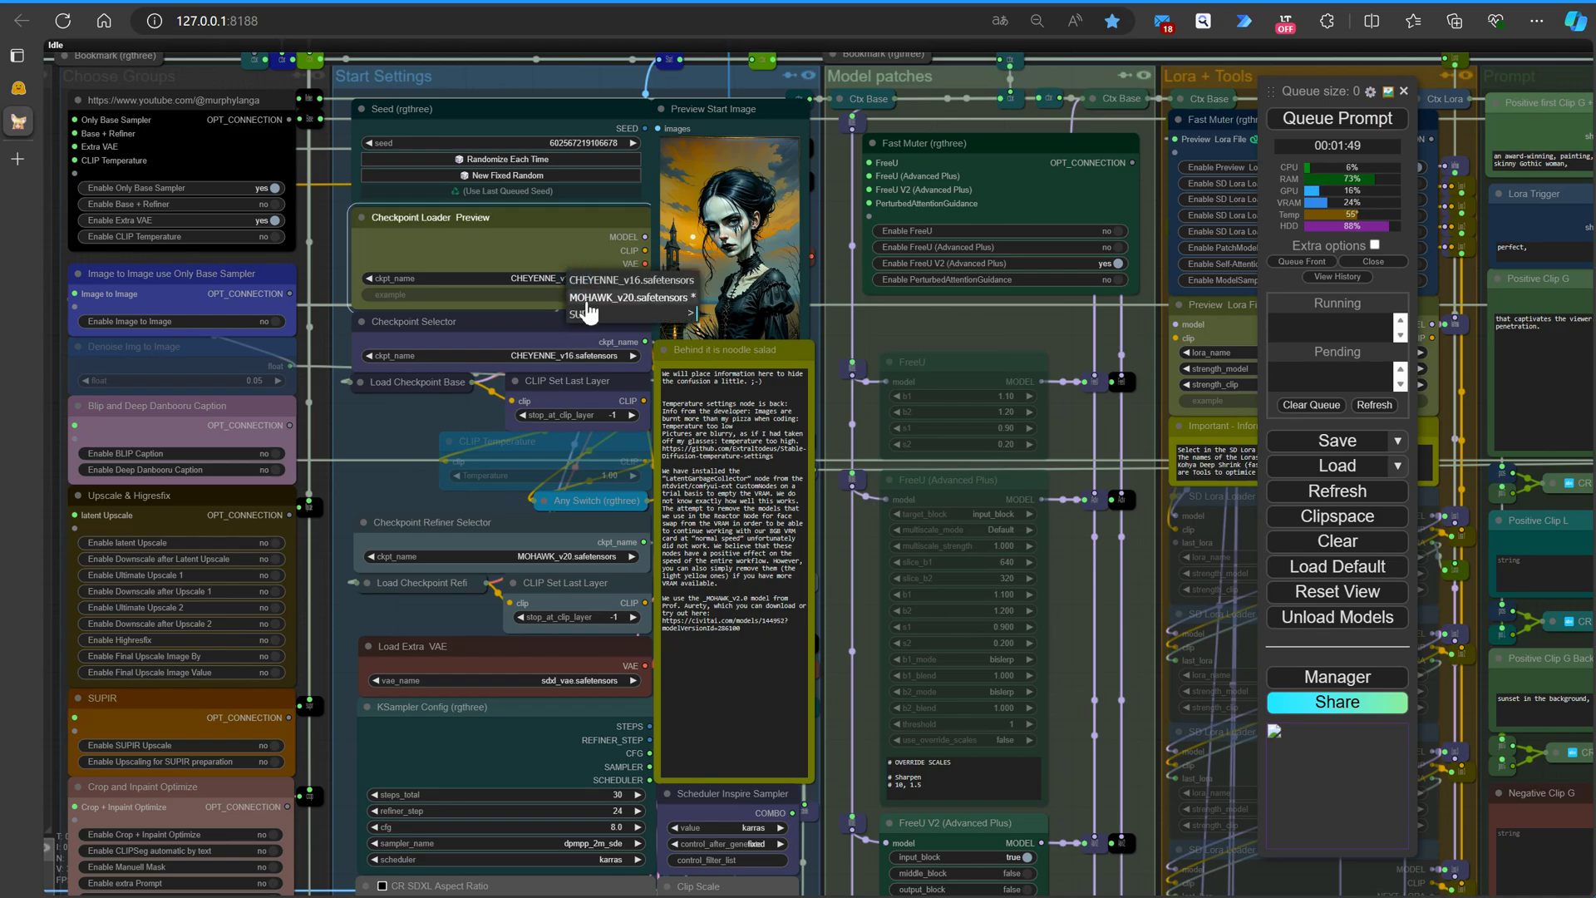
{"action": "left_click", "coordinate": [587, 297]}
{"action": "left_click", "coordinate": [571, 359]}
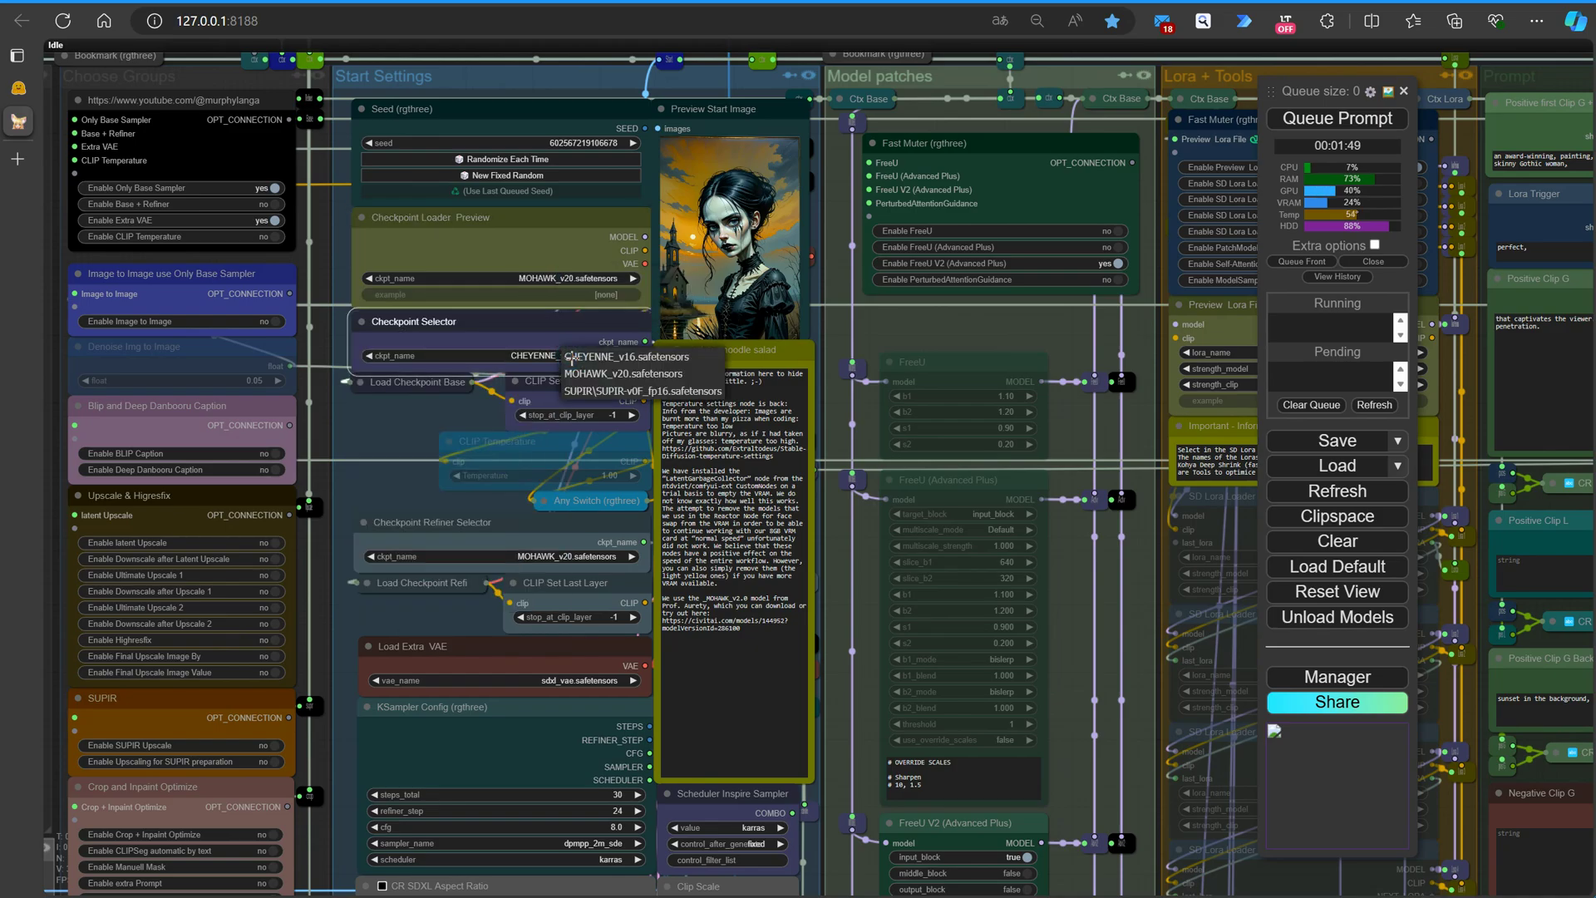
{"action": "left_click", "coordinate": [596, 376]}
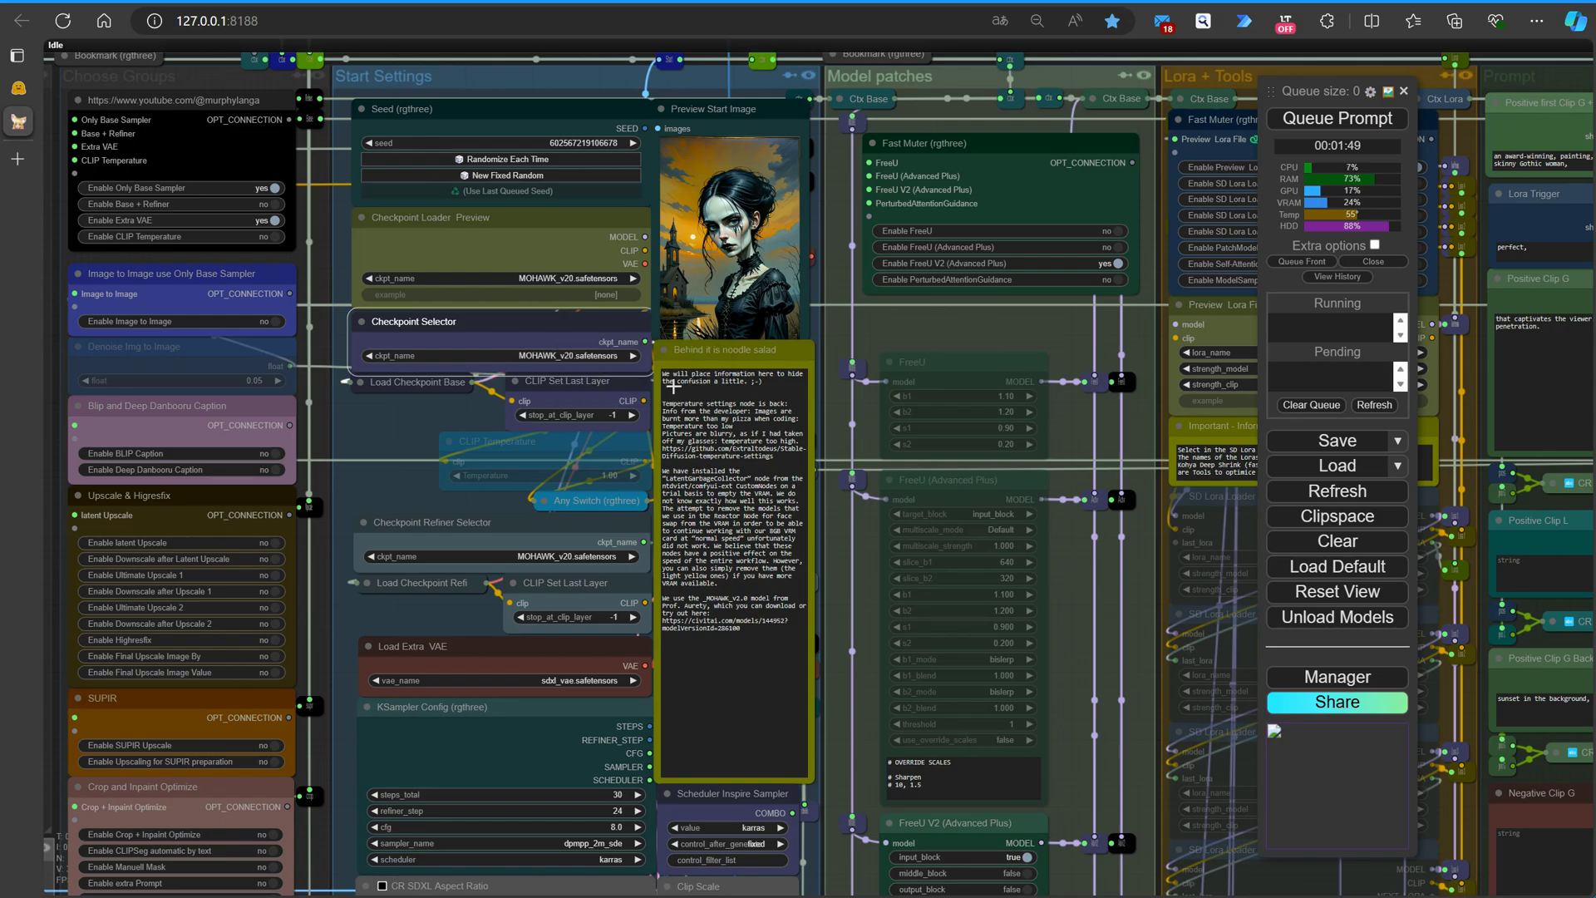
{"action": "scroll", "coordinate": [838, 346], "scroll_direction": "down", "scroll_amount": 10}
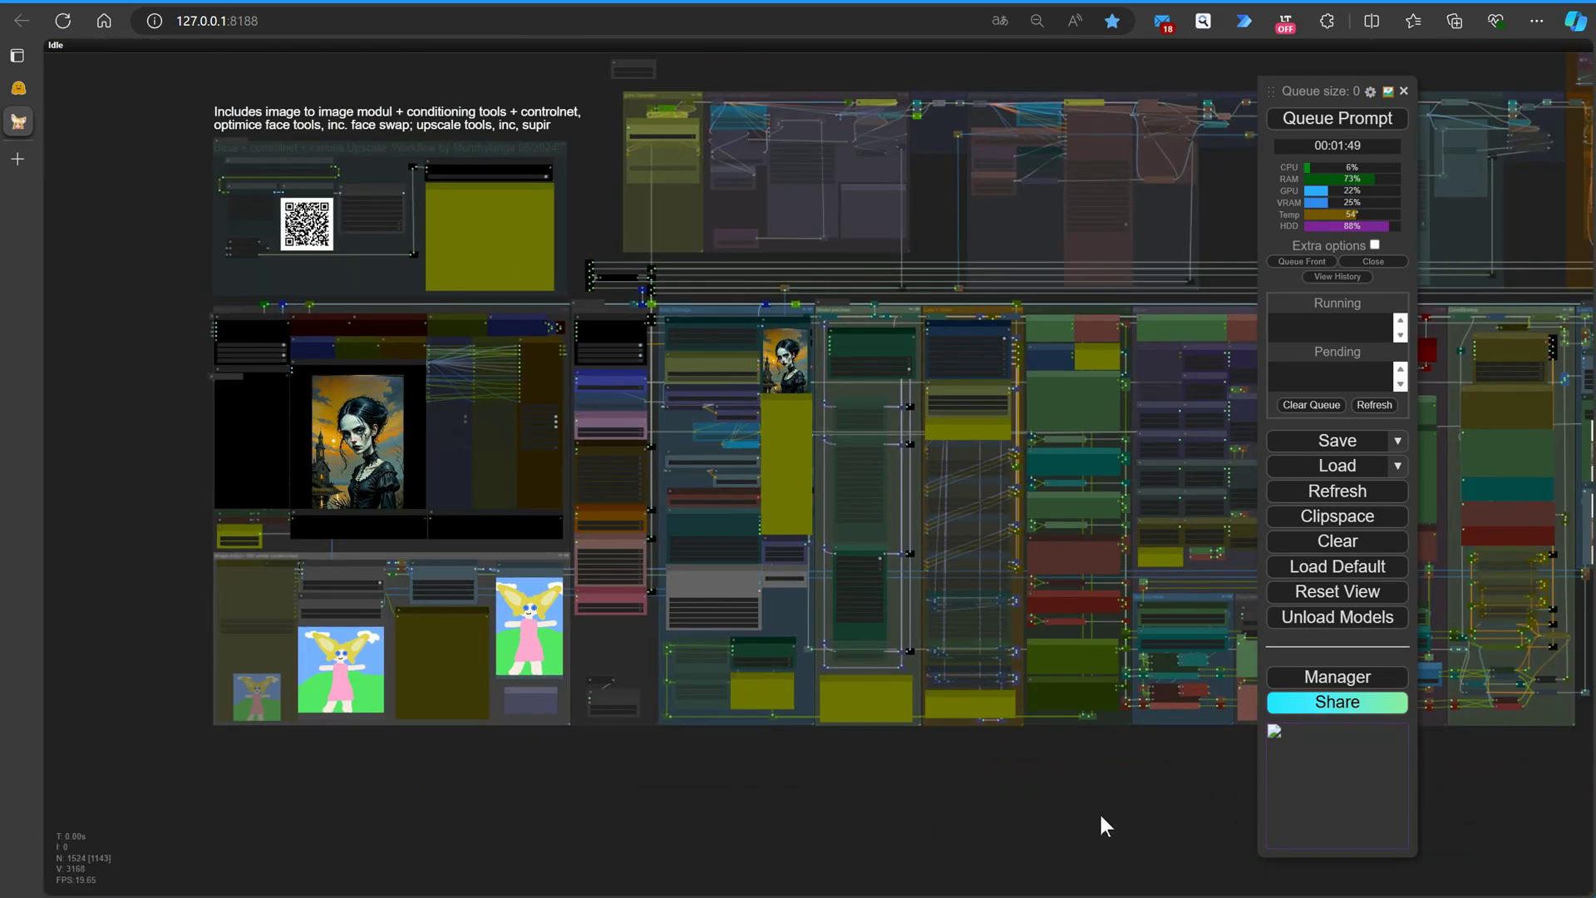
Unlock three ControlNet groups through Edit Group > Unlock.
{"action": "left_click_drag", "start_coordinate": [1100, 812], "coordinate": [178, 777]}
{"action": "left_click_drag", "start_coordinate": [951, 834], "coordinate": [727, 770]}
{"action": "scroll", "coordinate": [616, 370], "scroll_direction": "up", "scroll_amount": 5}
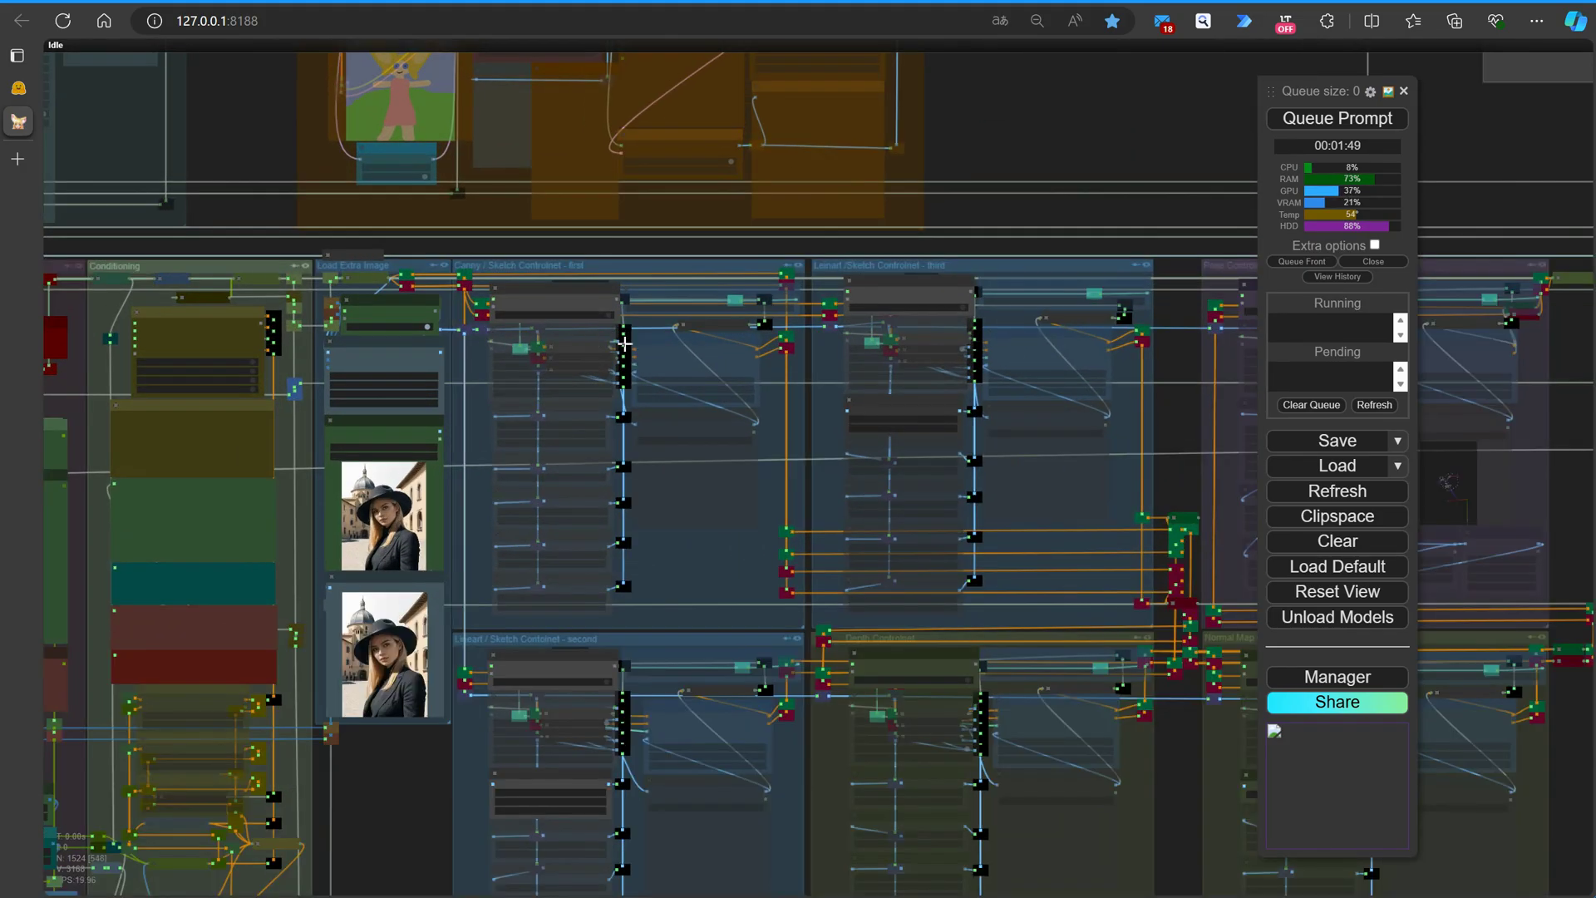
{"action": "right_click", "coordinate": [695, 592]}
{"action": "left_click", "coordinate": [856, 881]}
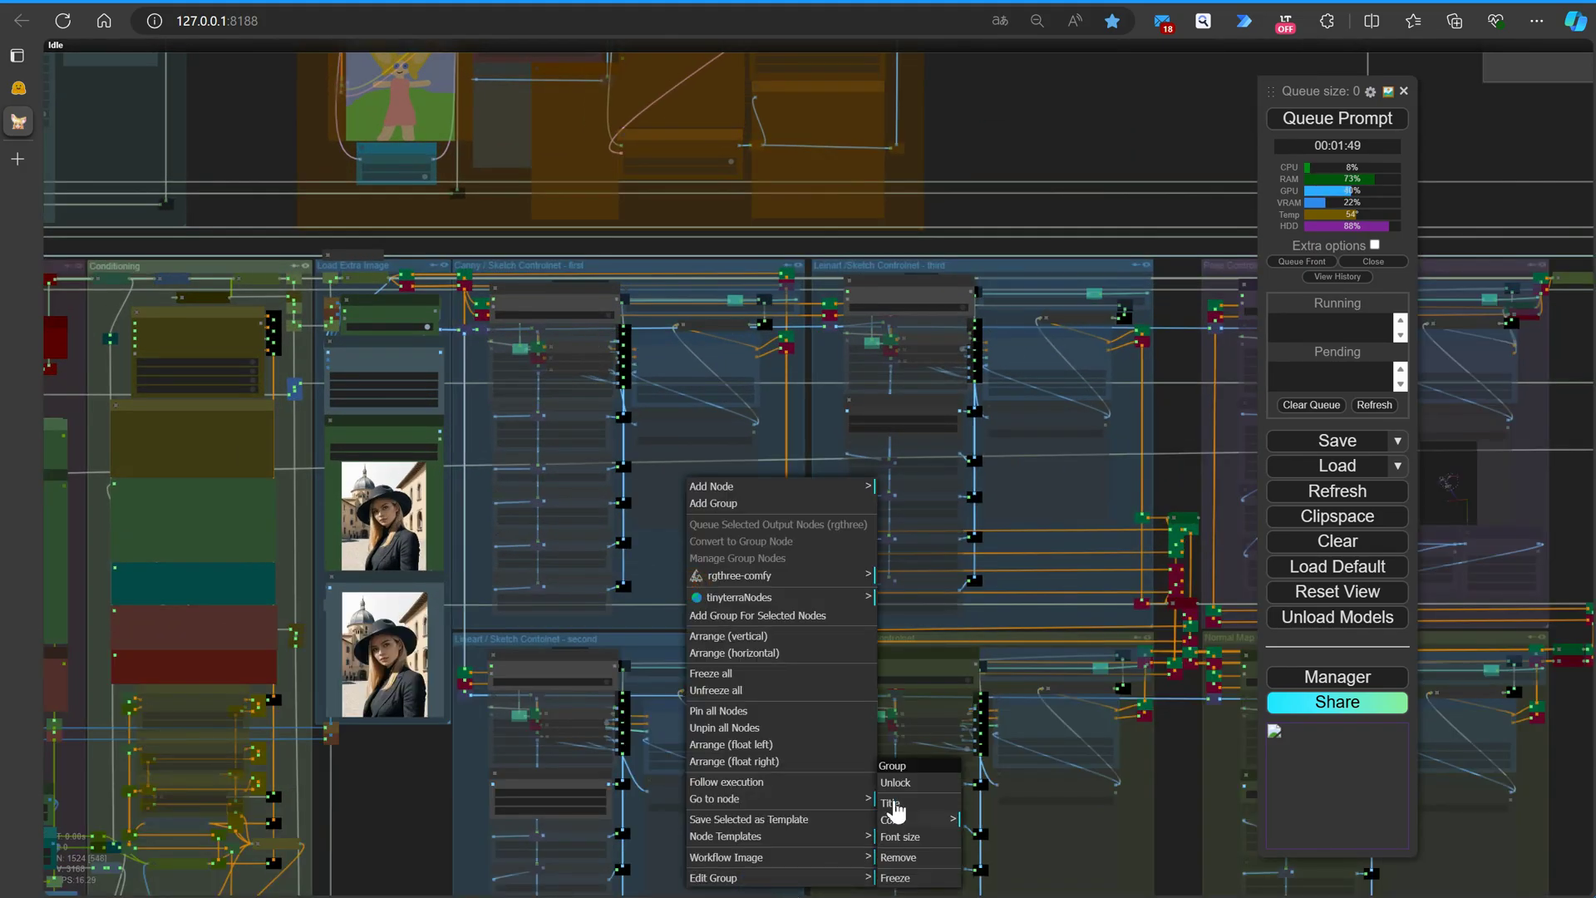
{"action": "left_click", "coordinate": [901, 782]}
{"action": "right_click", "coordinate": [1093, 549]}
{"action": "left_click", "coordinate": [1116, 866]}
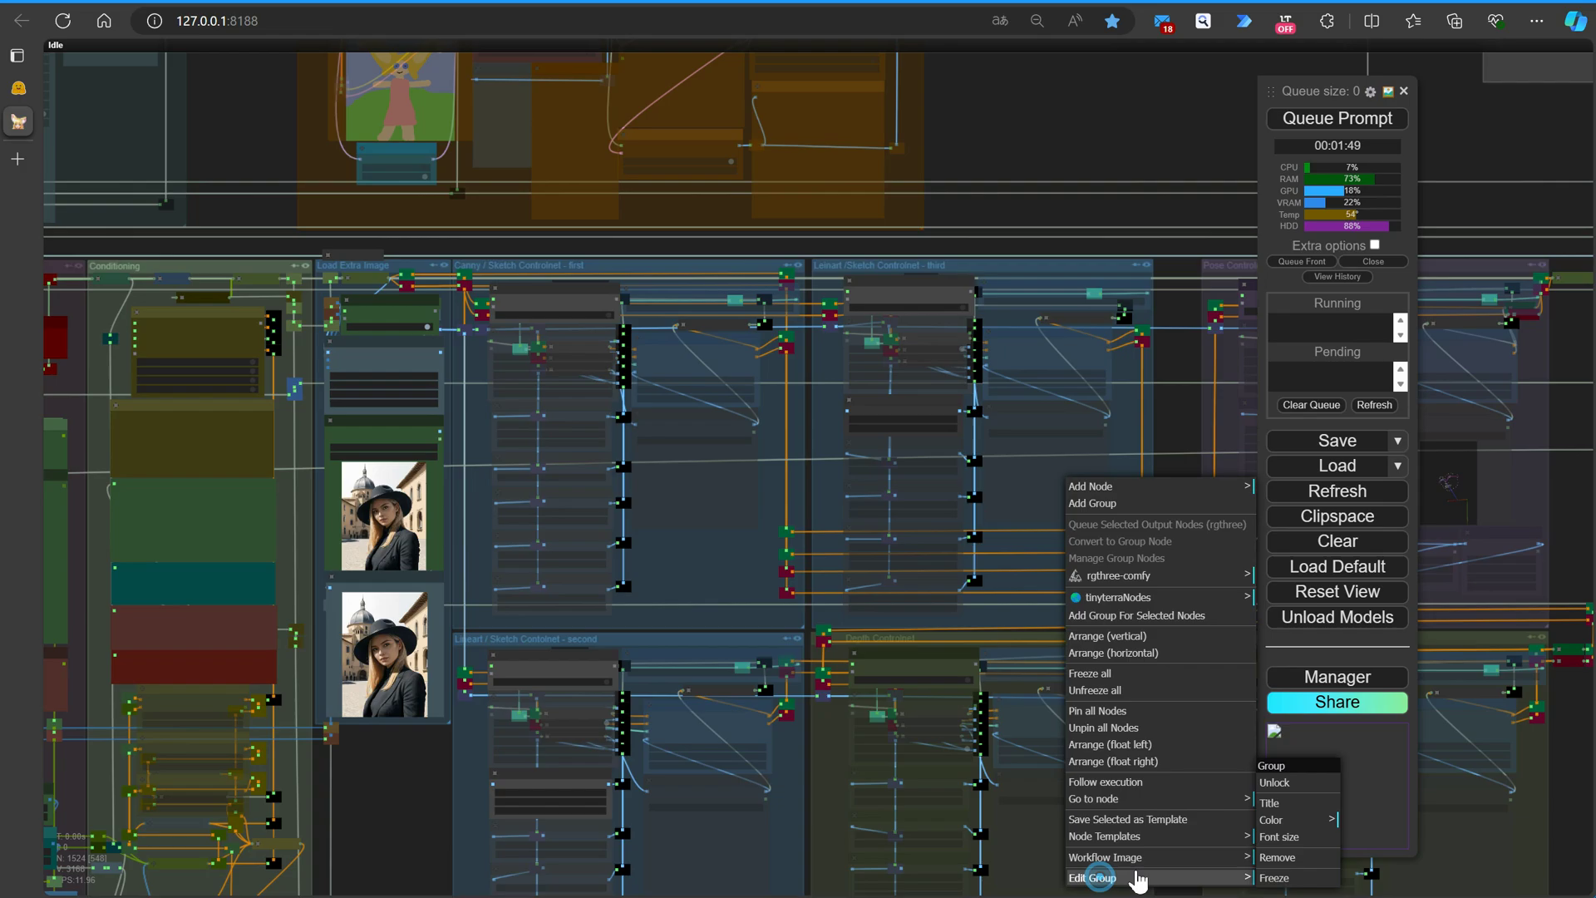
{"action": "left_click", "coordinate": [1268, 790]}
{"action": "right_click", "coordinate": [762, 862]}
{"action": "left_click", "coordinate": [823, 875]}
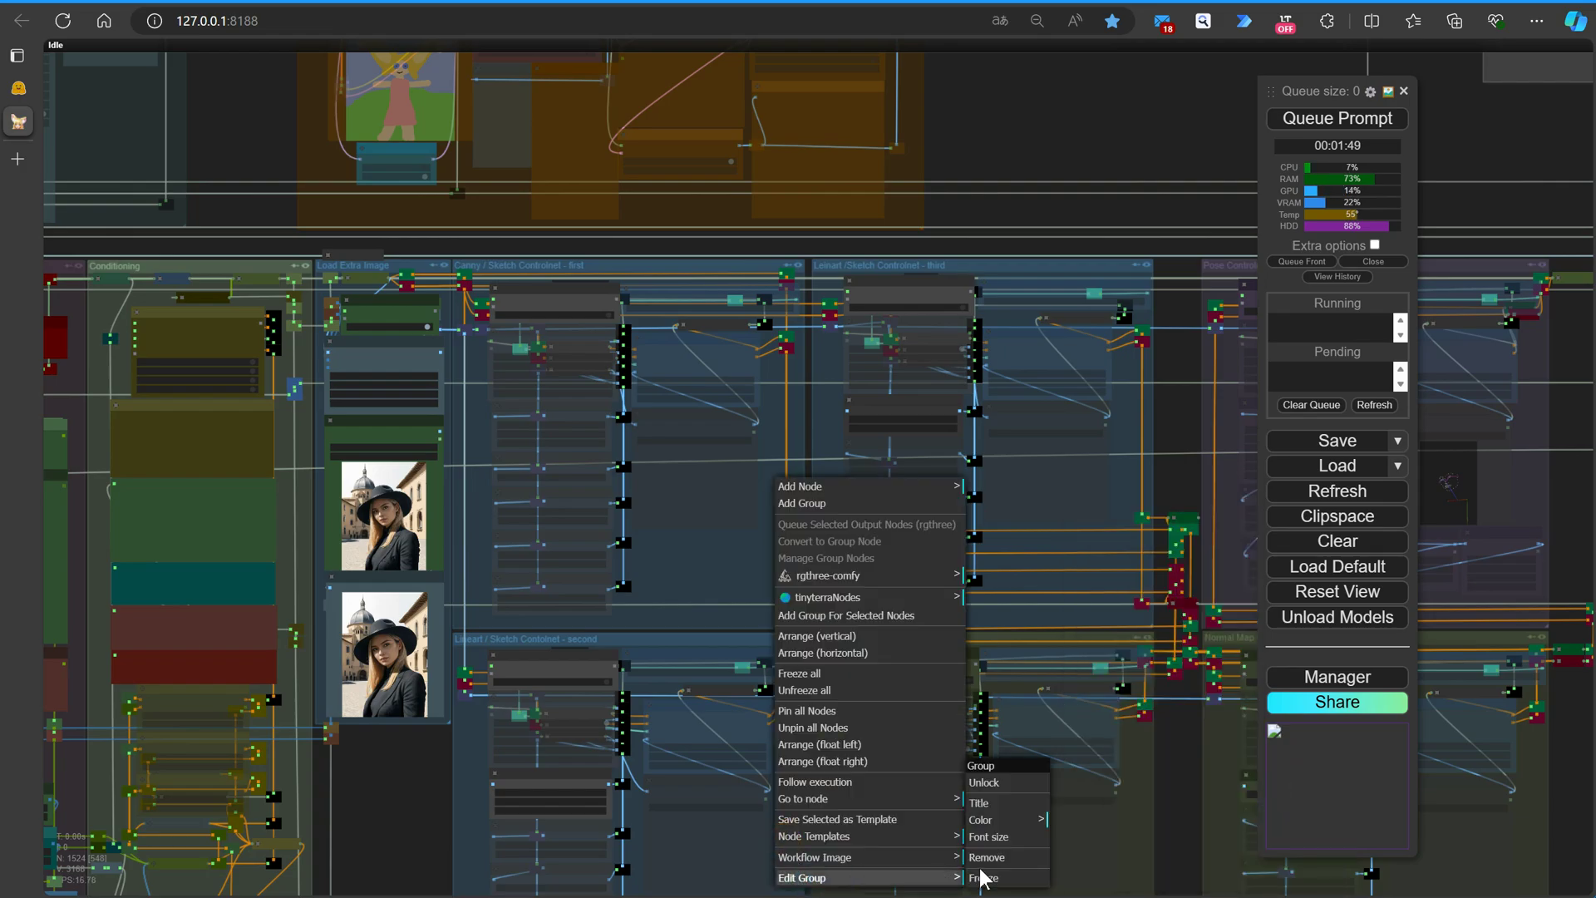
{"action": "left_click", "coordinate": [994, 794]}
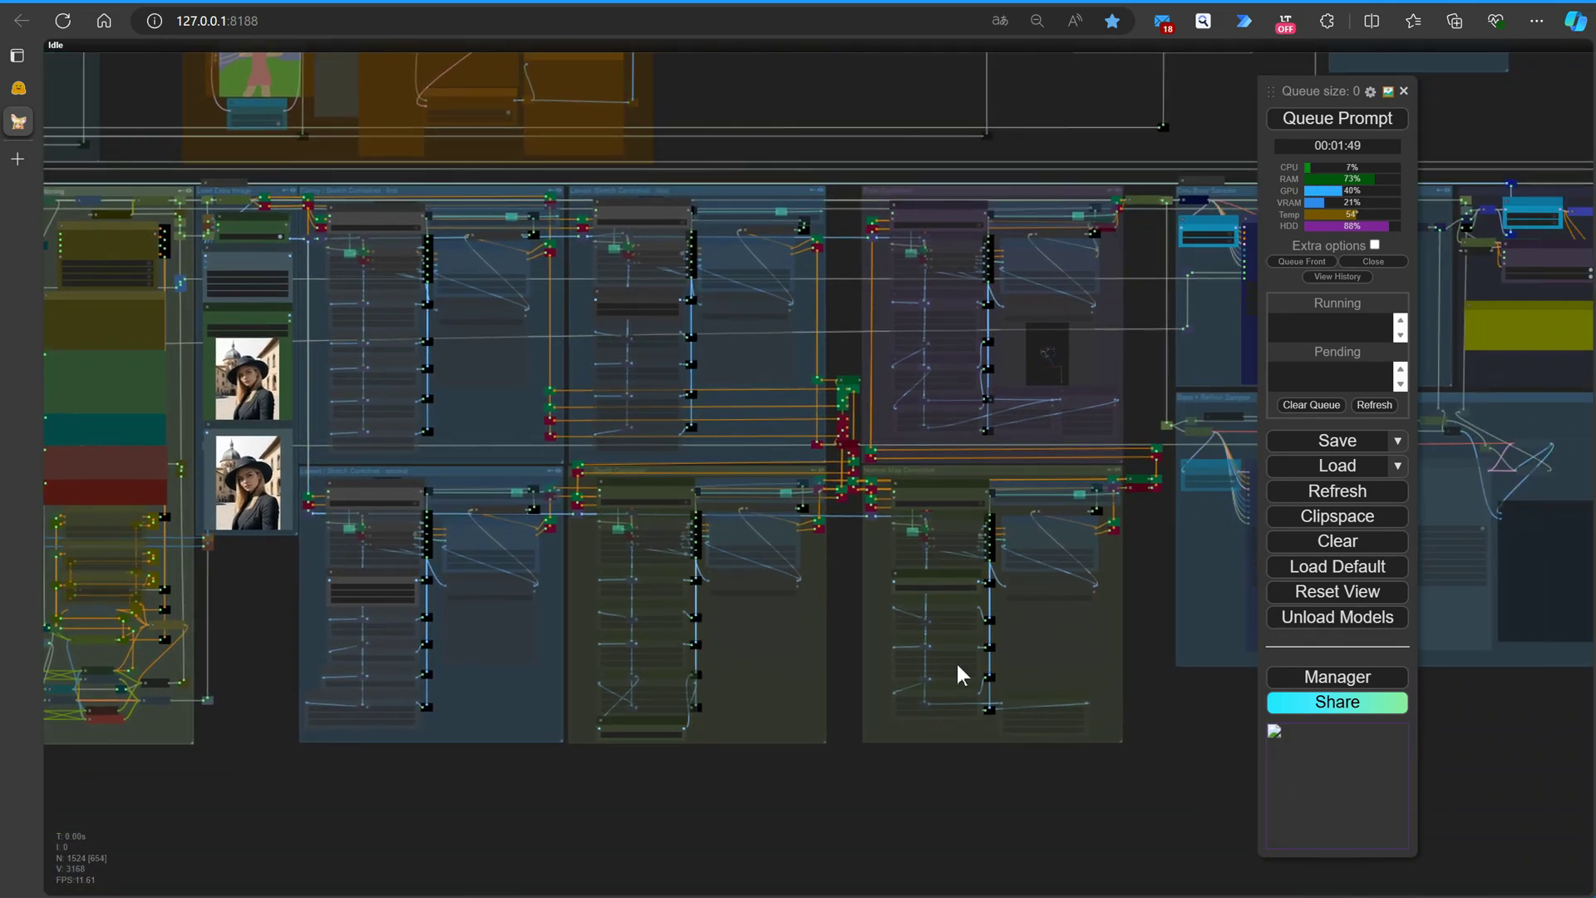
Unlock the Normal Map Controlnet group and move it down into empty canvas.
{"action": "right_click", "coordinate": [1008, 674]}
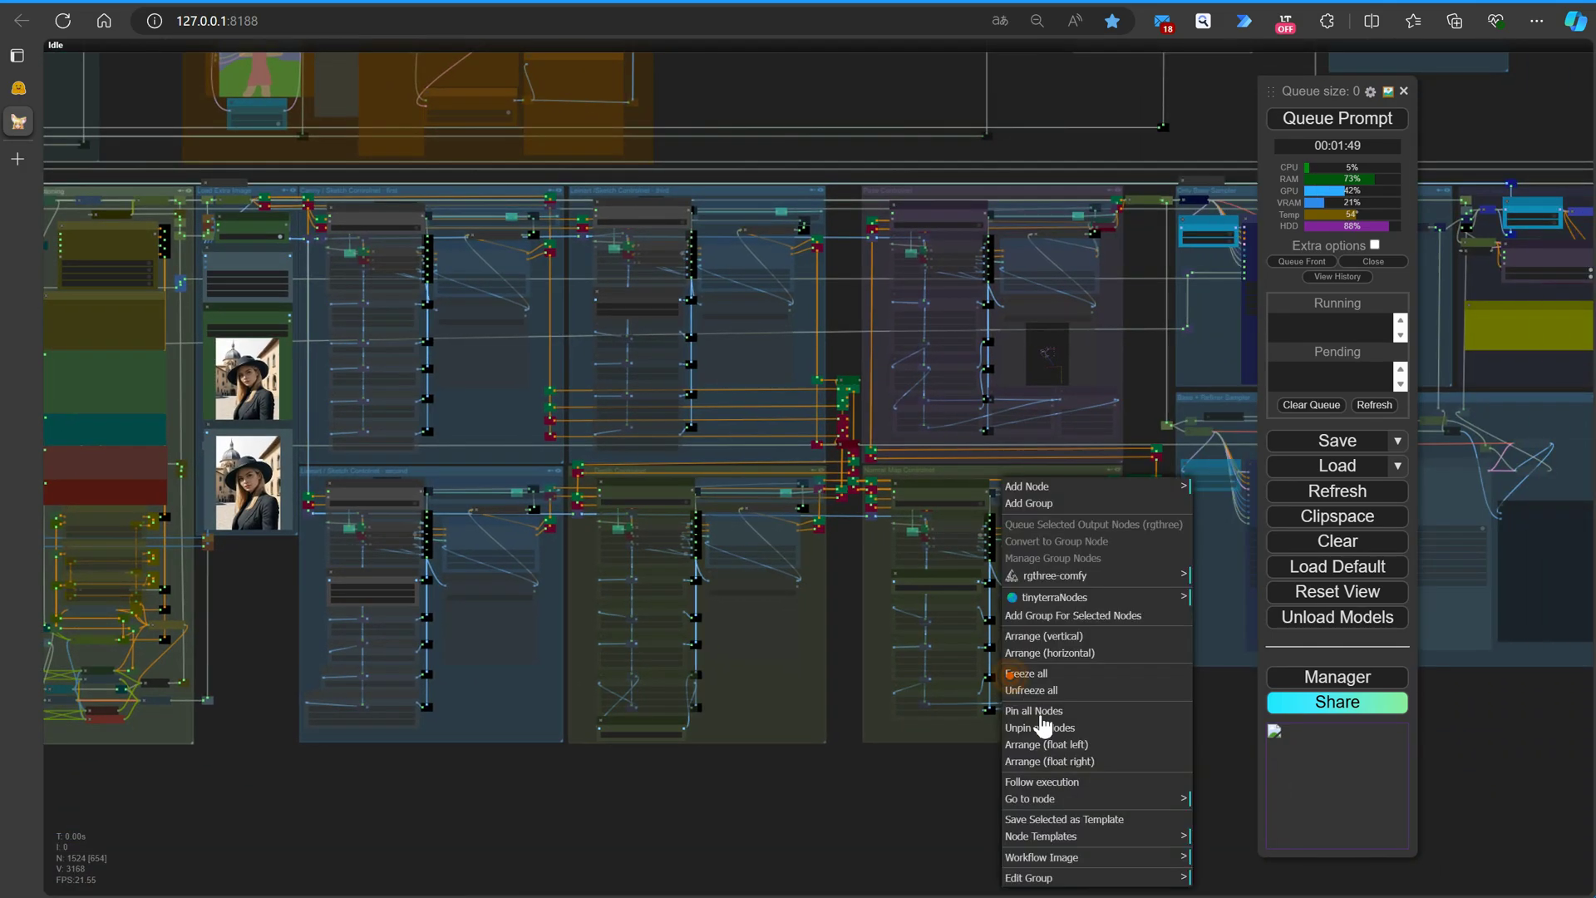
{"action": "left_click", "coordinate": [1031, 879]}
{"action": "left_click", "coordinate": [1213, 783]}
{"action": "left_click_drag", "start_coordinate": [926, 477], "coordinate": [930, 776]}
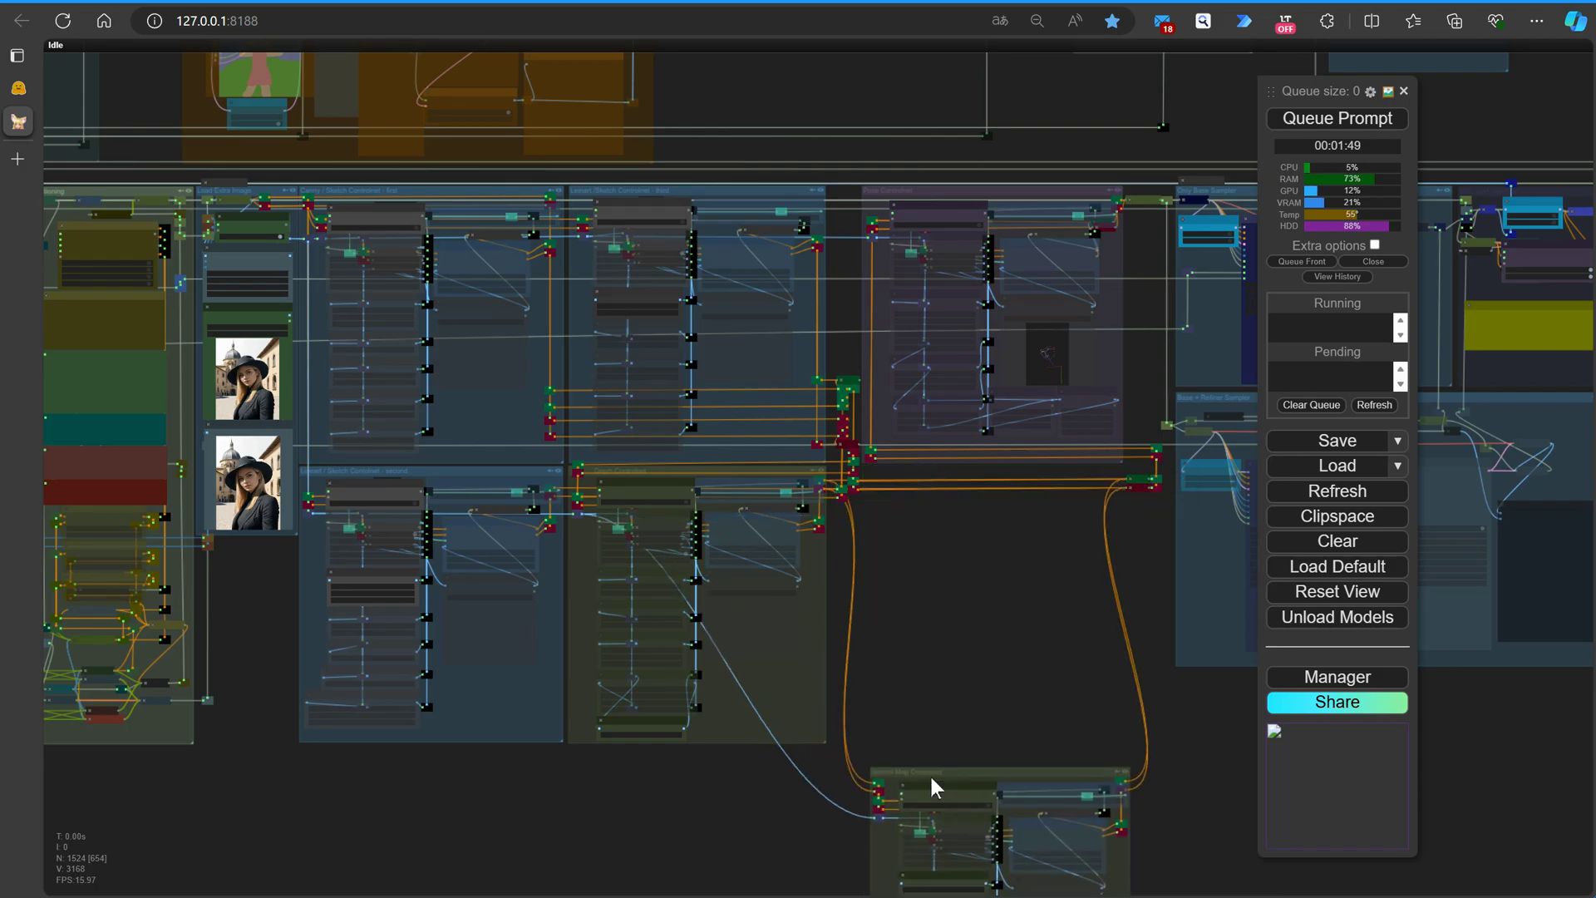
{"action": "scroll", "coordinate": [771, 377], "scroll_direction": "down", "scroll_amount": 3}
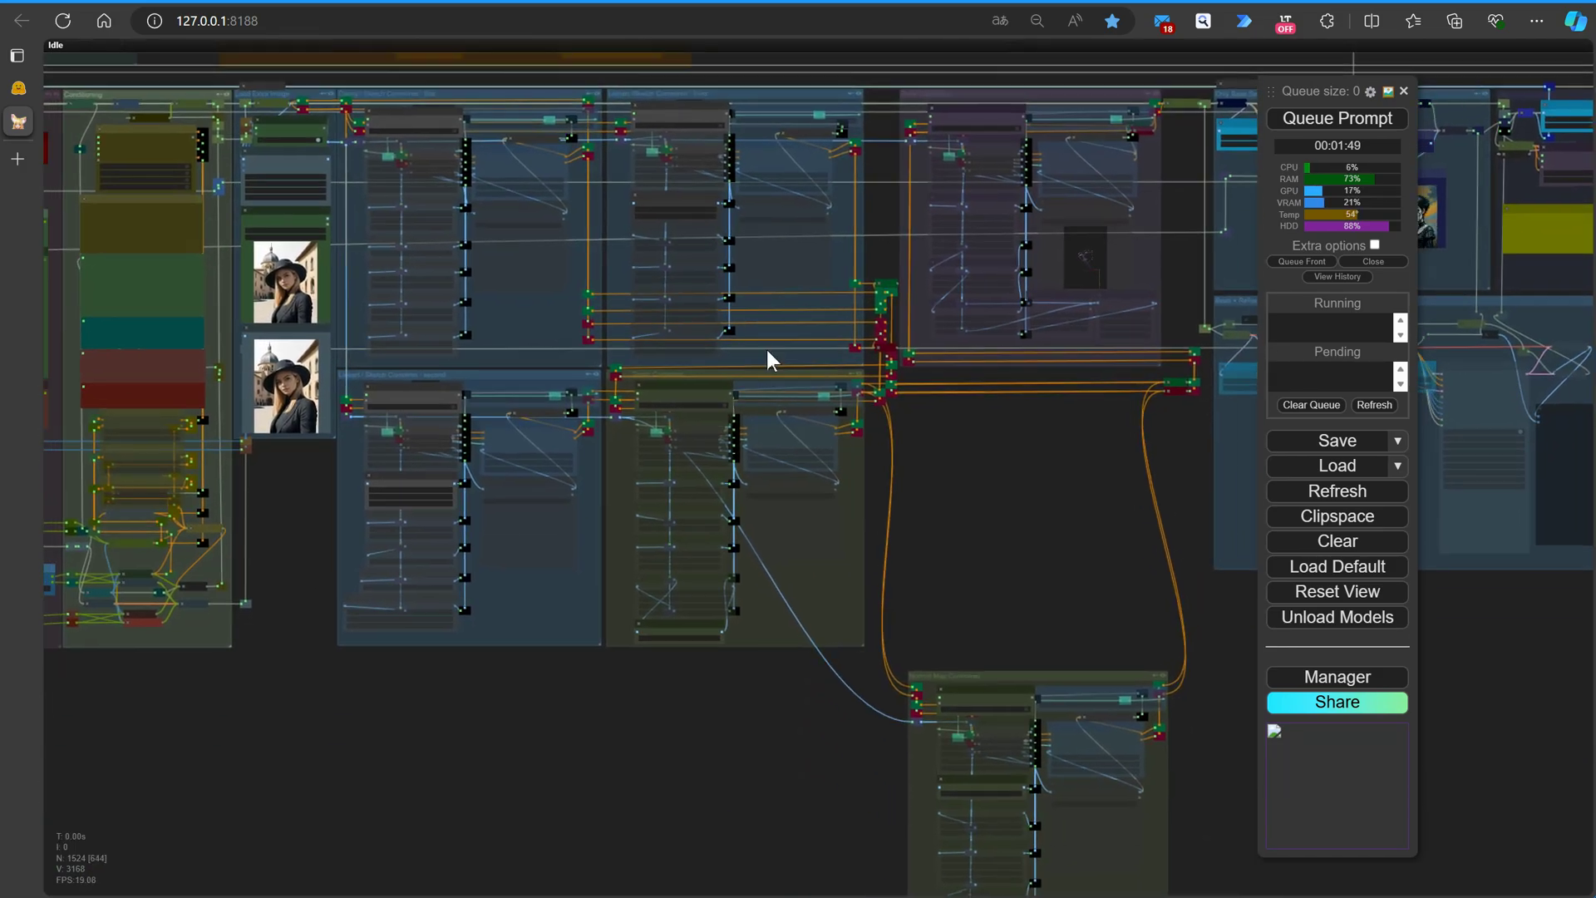
Unlock the Depth Controlnet group and move it and the Lineart group below the graph.
{"action": "right_click", "coordinate": [827, 600]}
{"action": "left_click", "coordinate": [981, 842]}
{"action": "left_click", "coordinate": [1028, 782]}
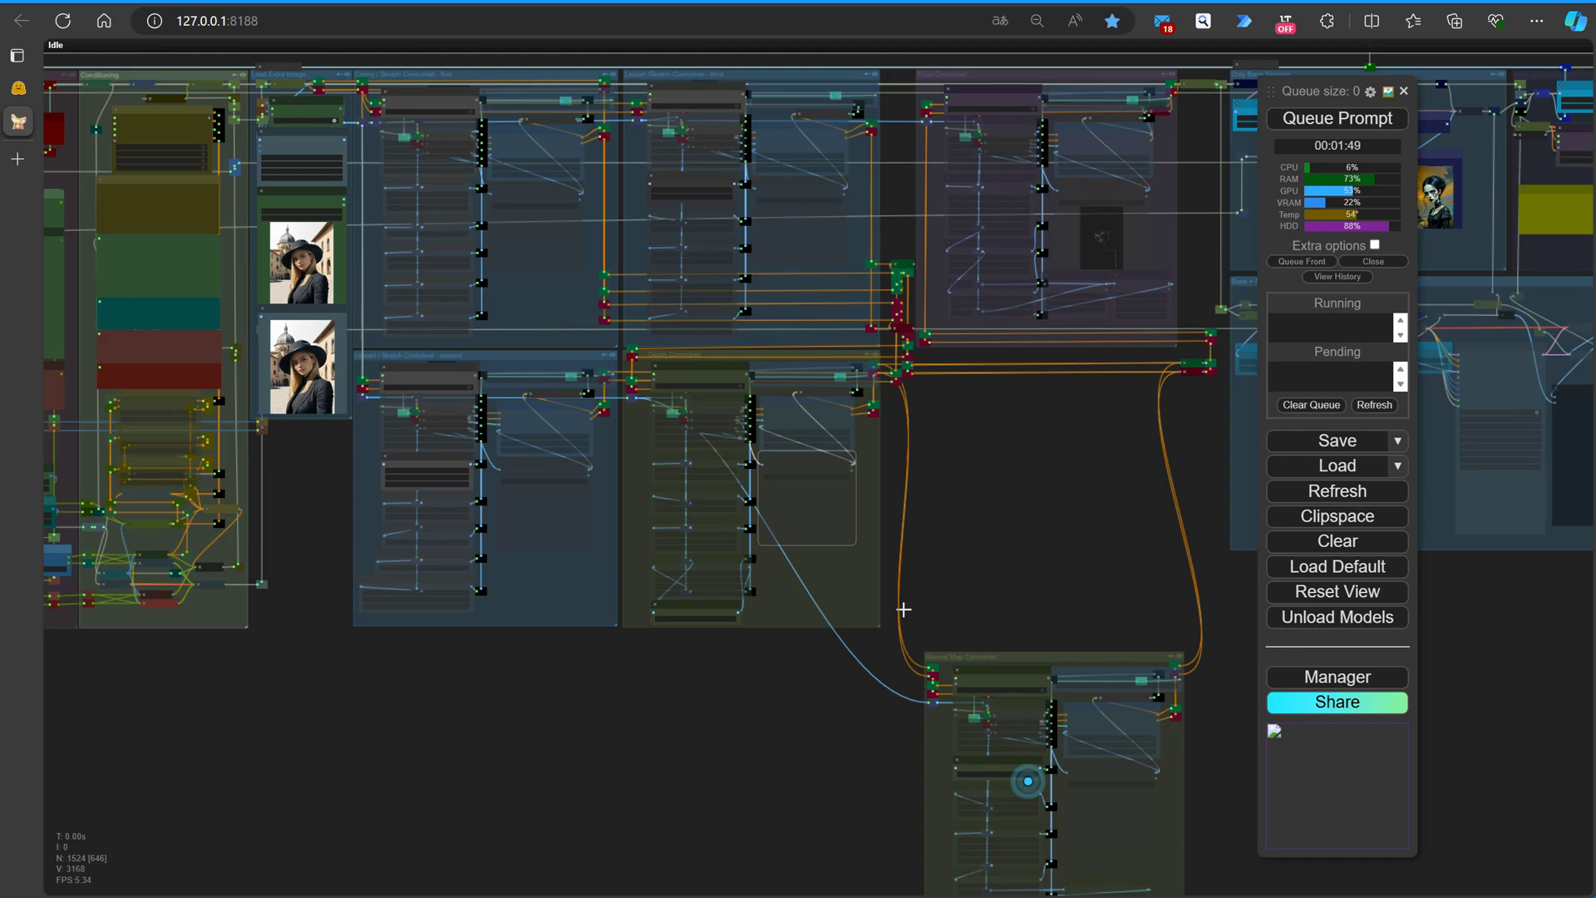
{"action": "left_click_drag", "start_coordinate": [774, 352], "coordinate": [781, 711]}
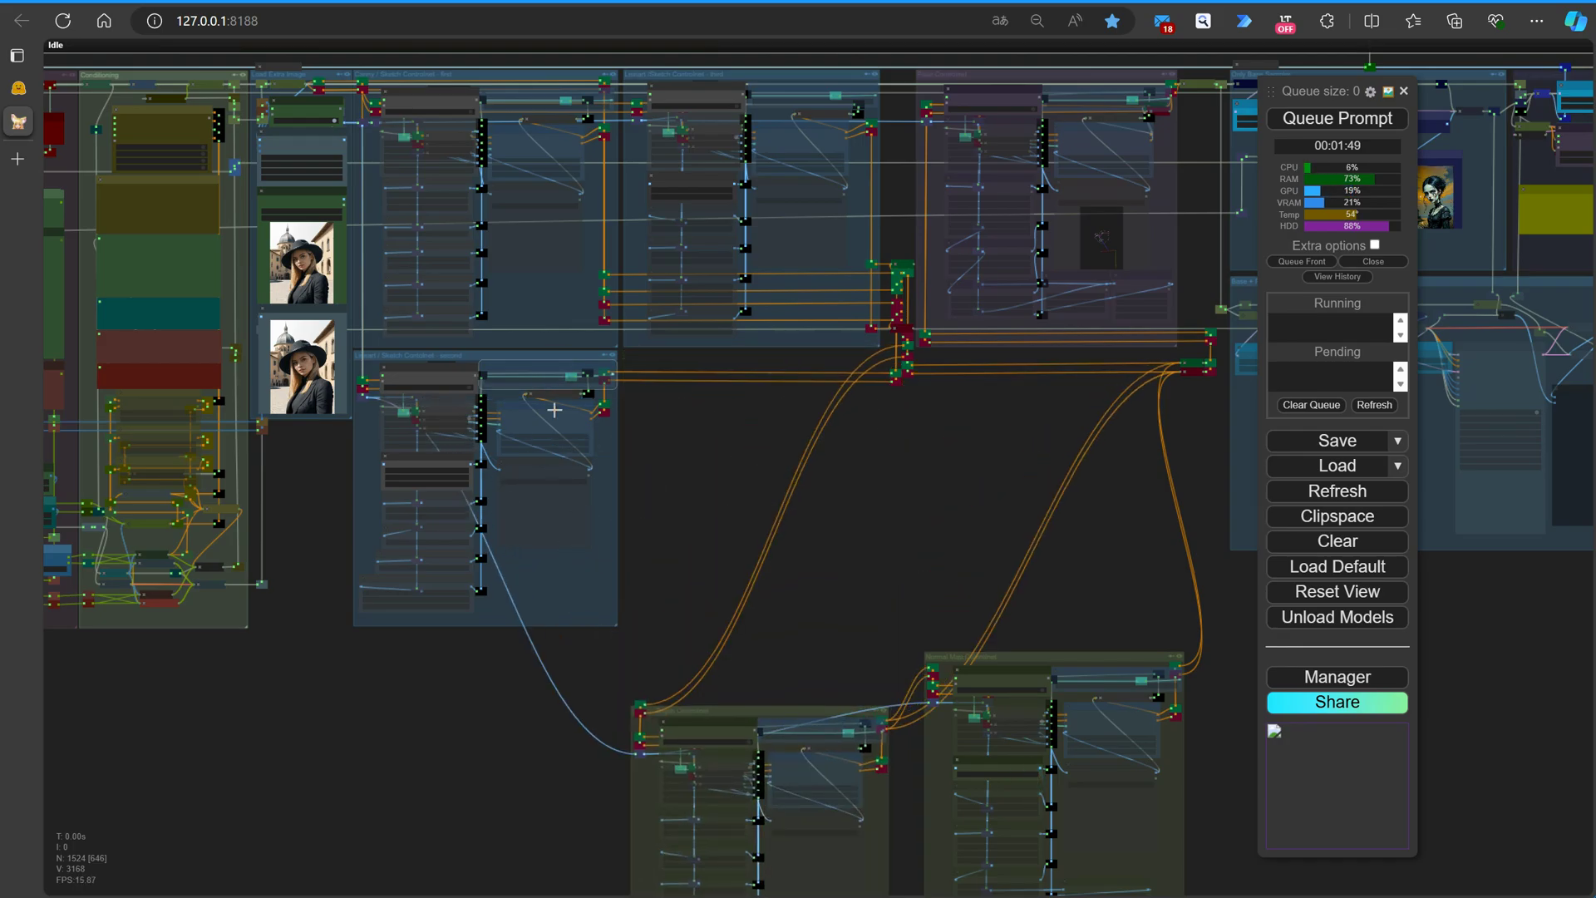
{"action": "mouse_move", "coordinate": [528, 352]}
{"action": "left_mouse_down"}
{"action": "mouse_move", "coordinate": [497, 390]}
{"action": "mouse_move", "coordinate": [563, 588]}
{"action": "mouse_move", "coordinate": [546, 724]}
{"action": "mouse_move", "coordinate": [524, 722]}
{"action": "left_mouse_up"}
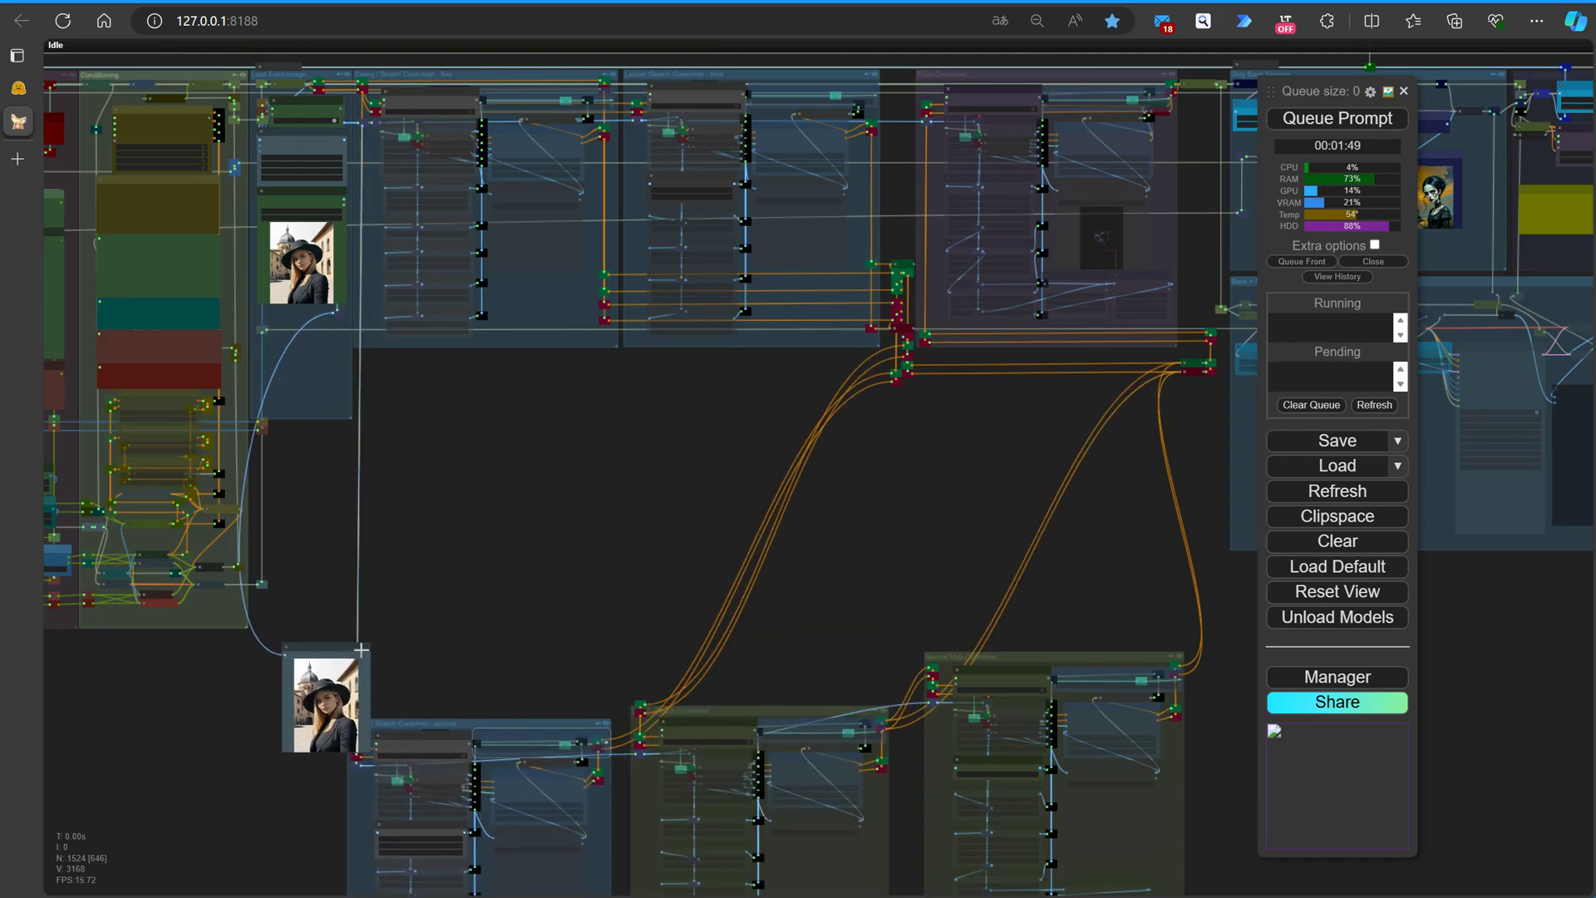
{"action": "scroll", "coordinate": [397, 576], "scroll_direction": "up", "scroll_amount": 4}
Reposition the Sketch Controlnet groups and portrait image node toward the bottom-left.
{"action": "mouse_move", "coordinate": [442, 786]}
{"action": "left_mouse_down"}
{"action": "mouse_move", "coordinate": [427, 313]}
{"action": "mouse_move", "coordinate": [402, 291]}
{"action": "mouse_move", "coordinate": [469, 680]}
{"action": "left_mouse_up"}
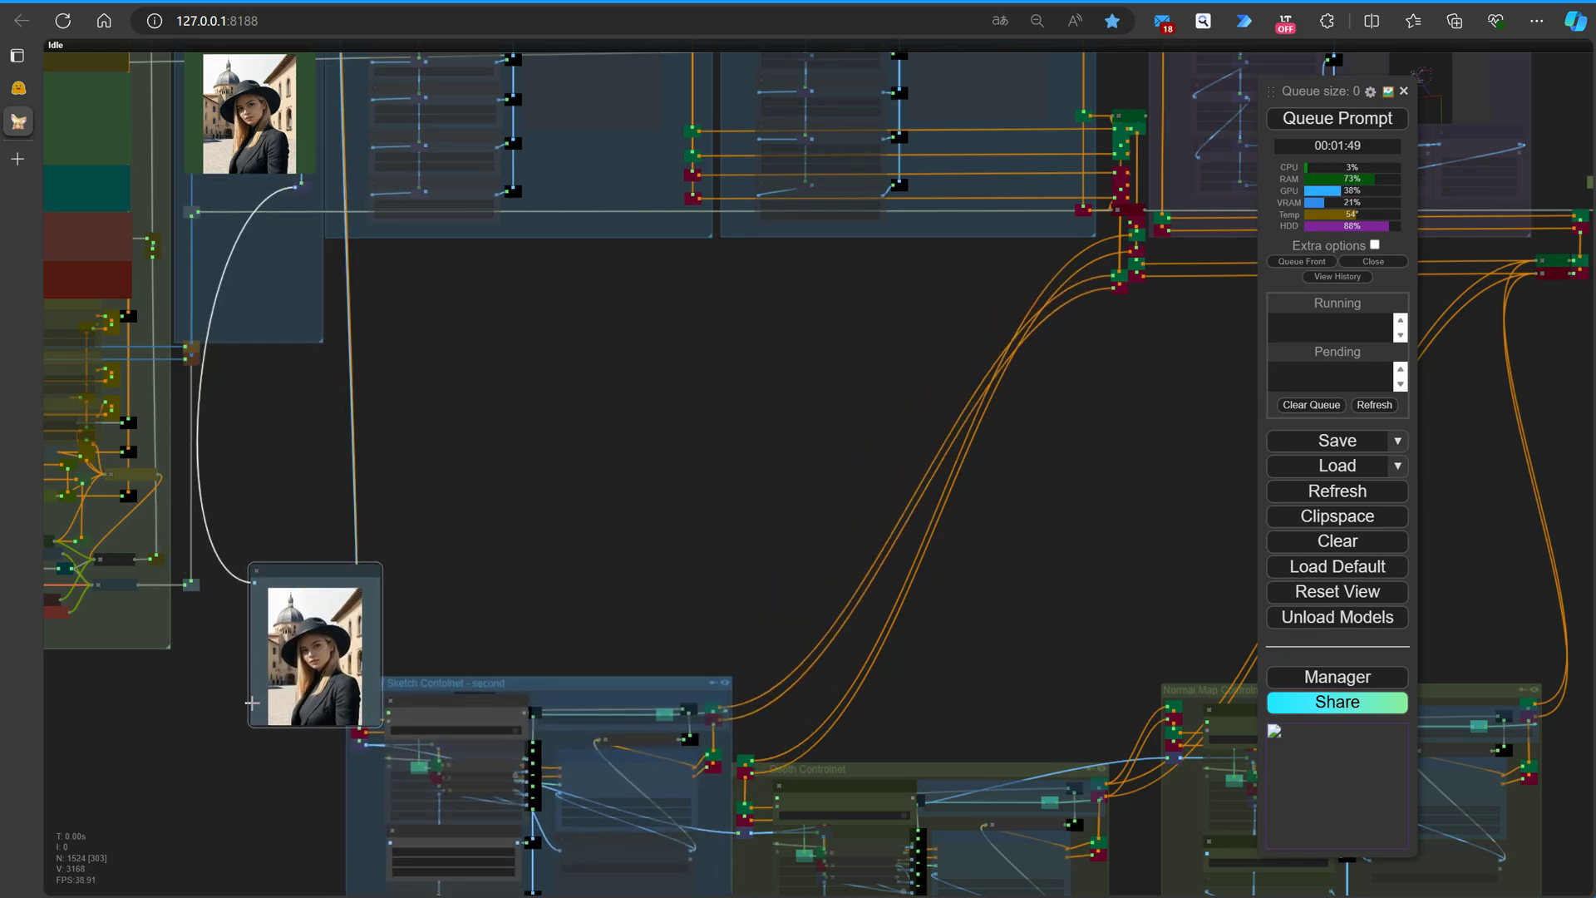
{"action": "right_click", "coordinate": [463, 578]}
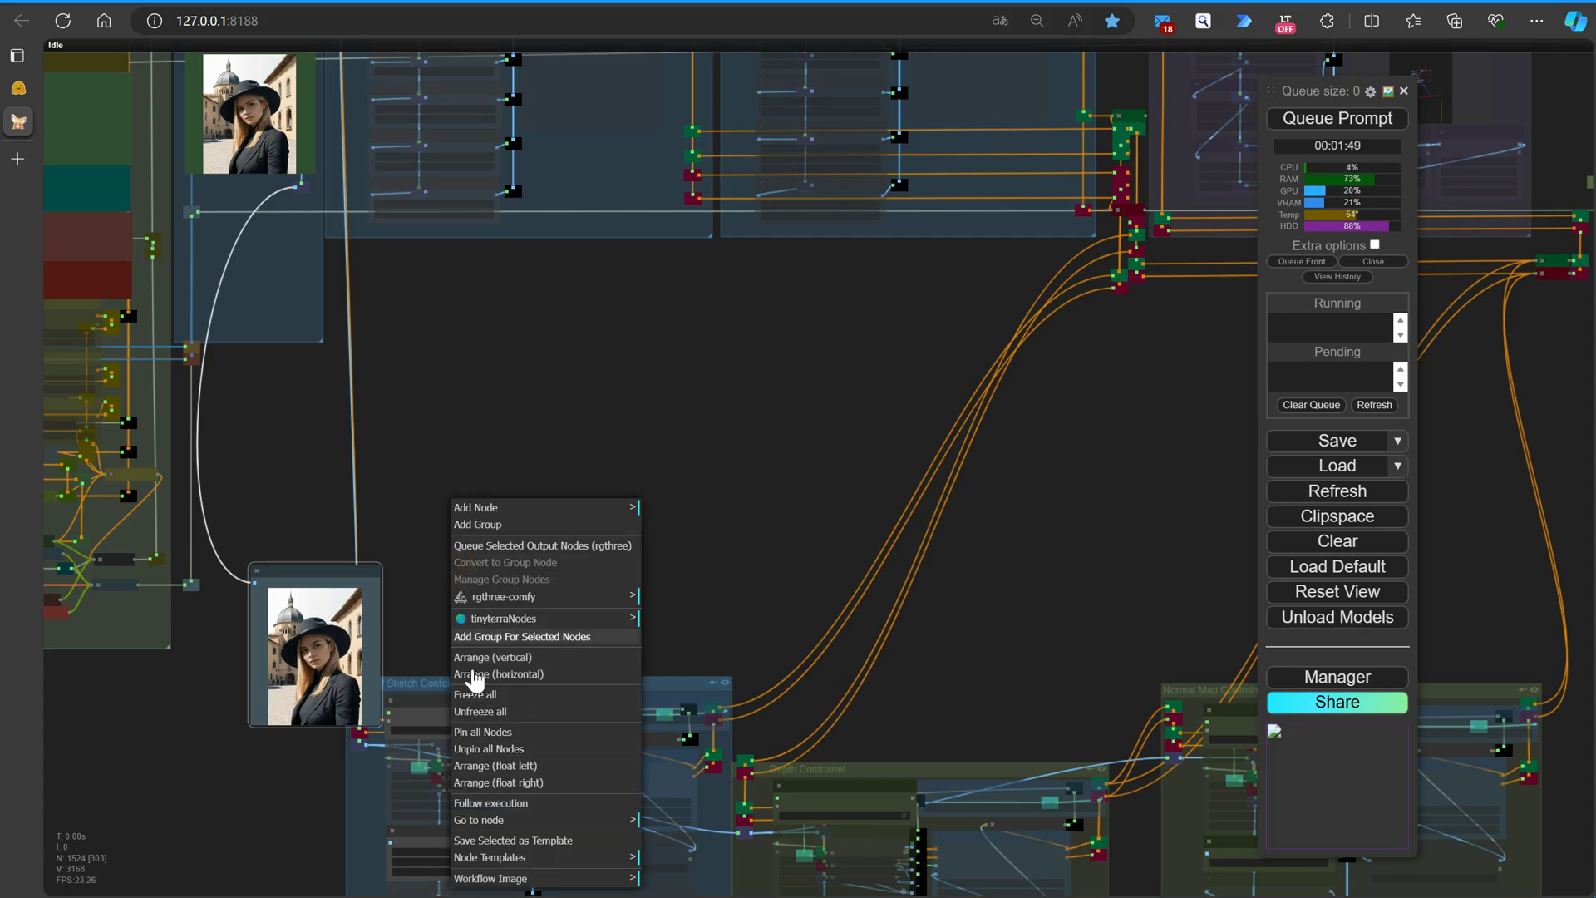
{"action": "left_click_drag", "start_coordinate": [302, 582], "coordinate": [235, 186]}
{"action": "scroll", "coordinate": [545, 455], "scroll_direction": "down", "scroll_amount": 7}
{"action": "mouse_move", "coordinate": [541, 581]}
{"action": "left_mouse_down"}
{"action": "mouse_move", "coordinate": [489, 738]}
{"action": "mouse_move", "coordinate": [486, 714]}
{"action": "left_mouse_up"}
{"action": "mouse_move", "coordinate": [573, 138]}
{"action": "left_mouse_down"}
{"action": "mouse_move", "coordinate": [553, 586]}
{"action": "mouse_move", "coordinate": [339, 859]}
{"action": "left_mouse_up"}
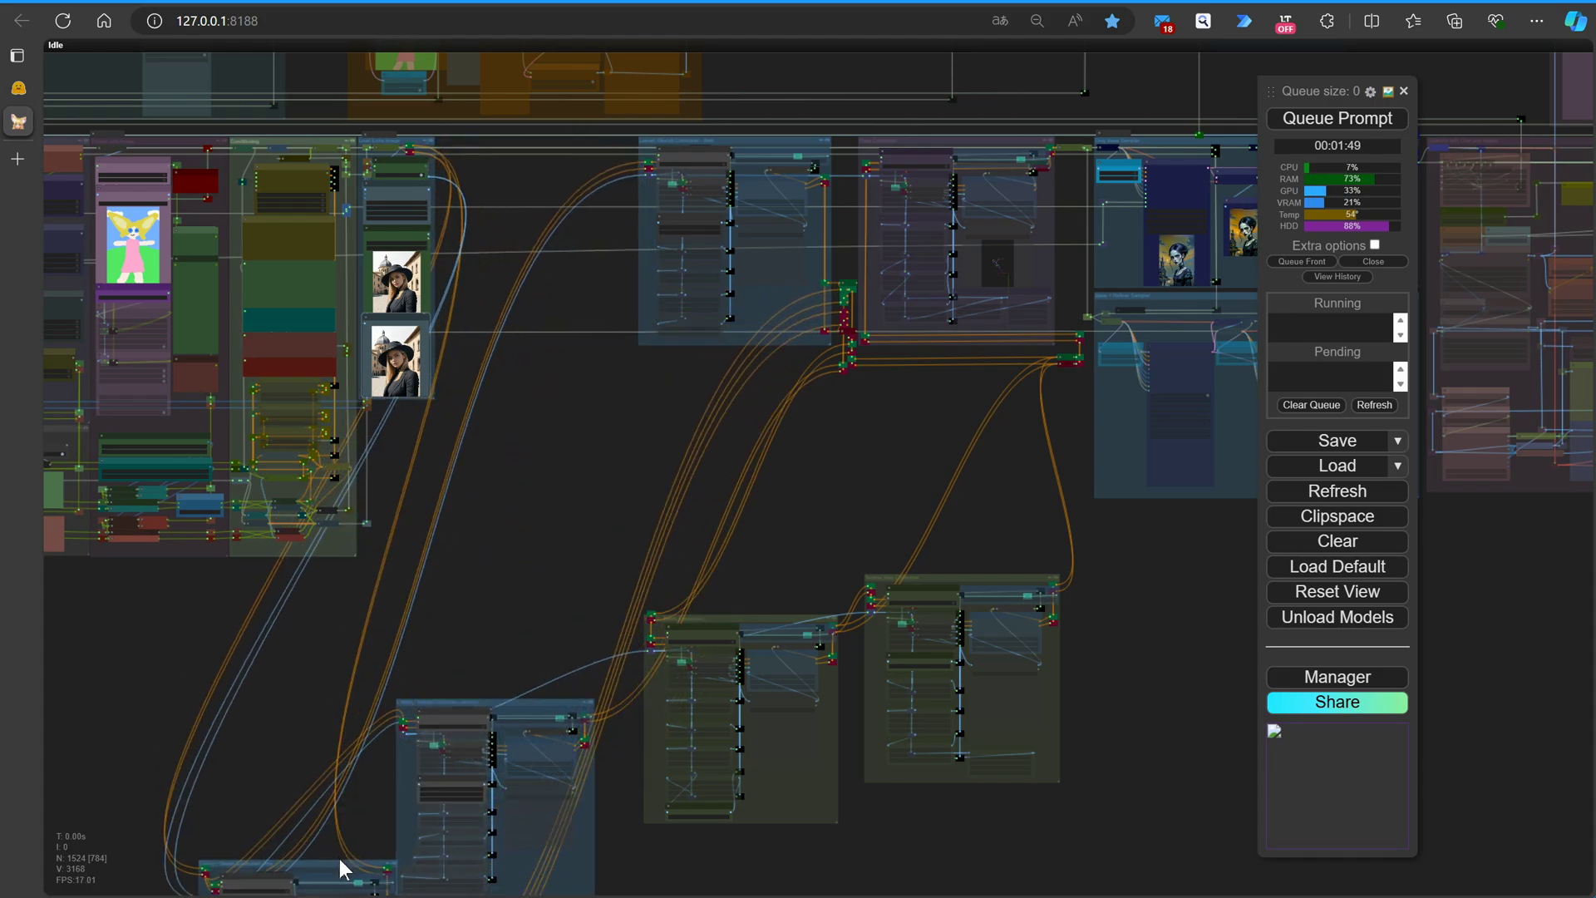
{"action": "mouse_move", "coordinate": [751, 142]}
{"action": "left_mouse_down"}
{"action": "mouse_move", "coordinate": [816, 738]}
{"action": "mouse_move", "coordinate": [832, 753]}
{"action": "left_mouse_up"}
{"action": "scroll", "coordinate": [775, 321], "scroll_direction": "down", "scroll_amount": 2}
{"action": "scroll", "coordinate": [777, 333], "scroll_direction": "up", "scroll_amount": 3}
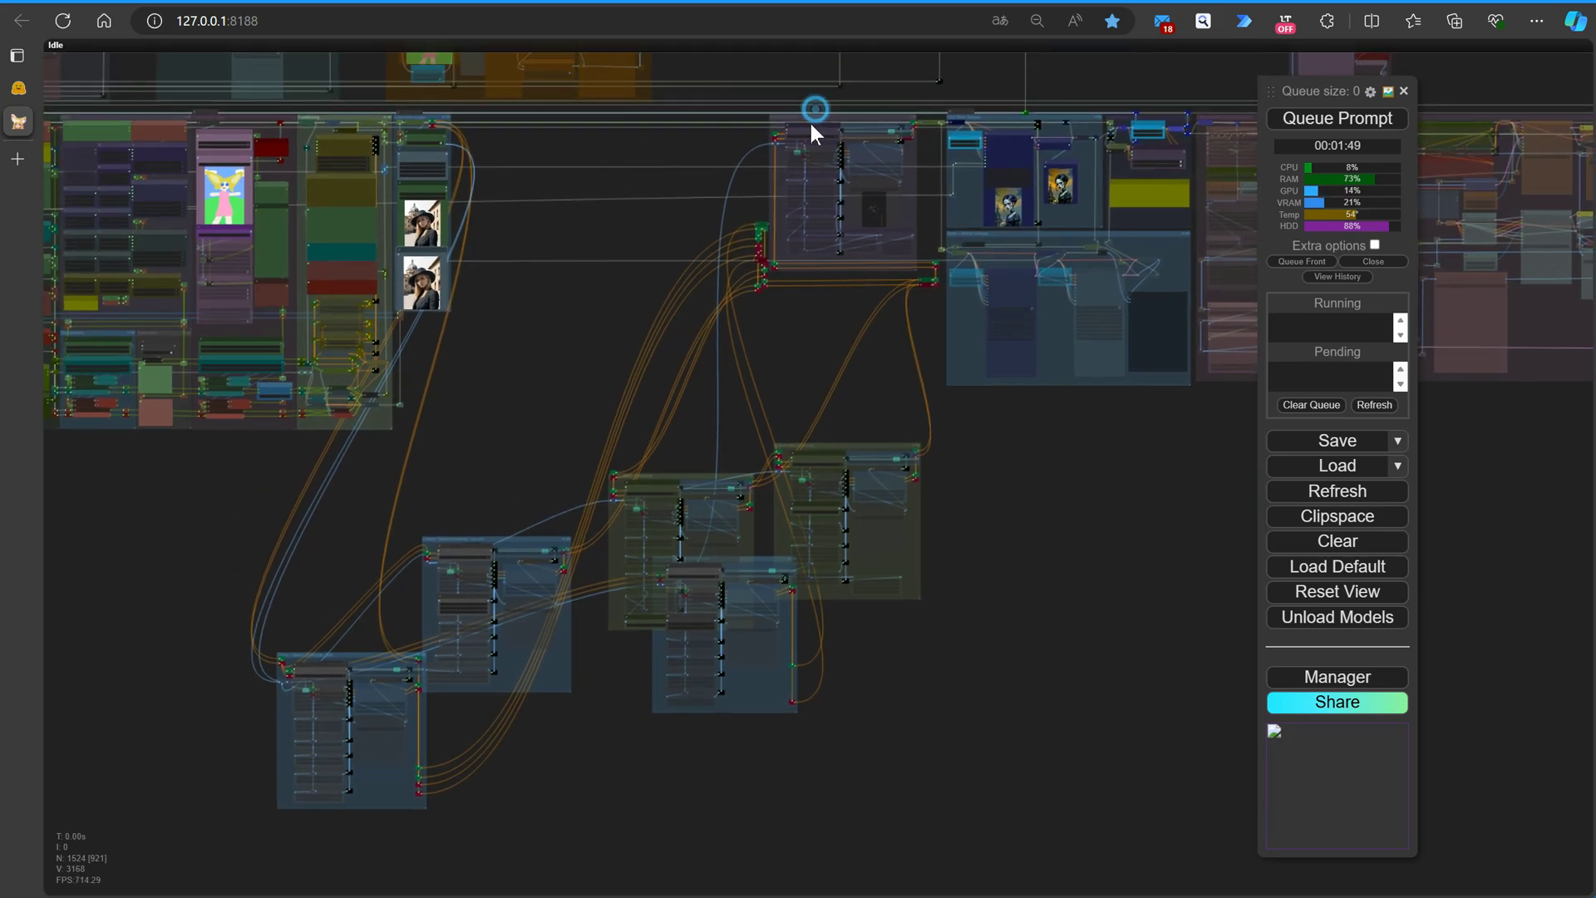
Move the purple group down onto the bottom ControlNet cluster.
{"action": "right_click", "coordinate": [869, 278]}
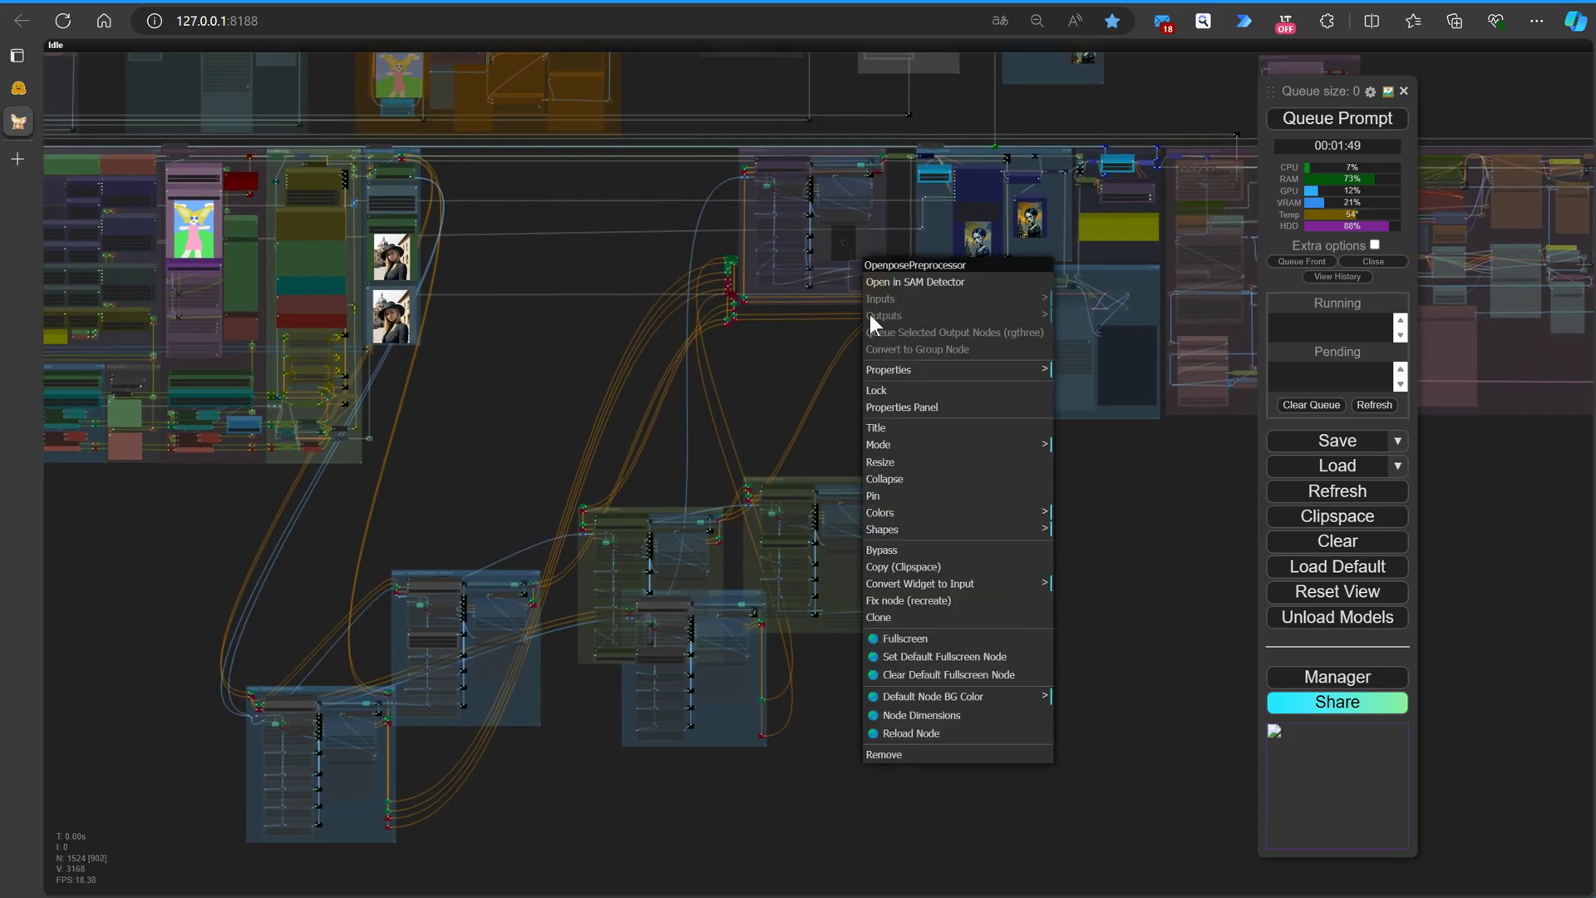
{"action": "scroll", "coordinate": [815, 316], "scroll_direction": "up", "scroll_amount": 10}
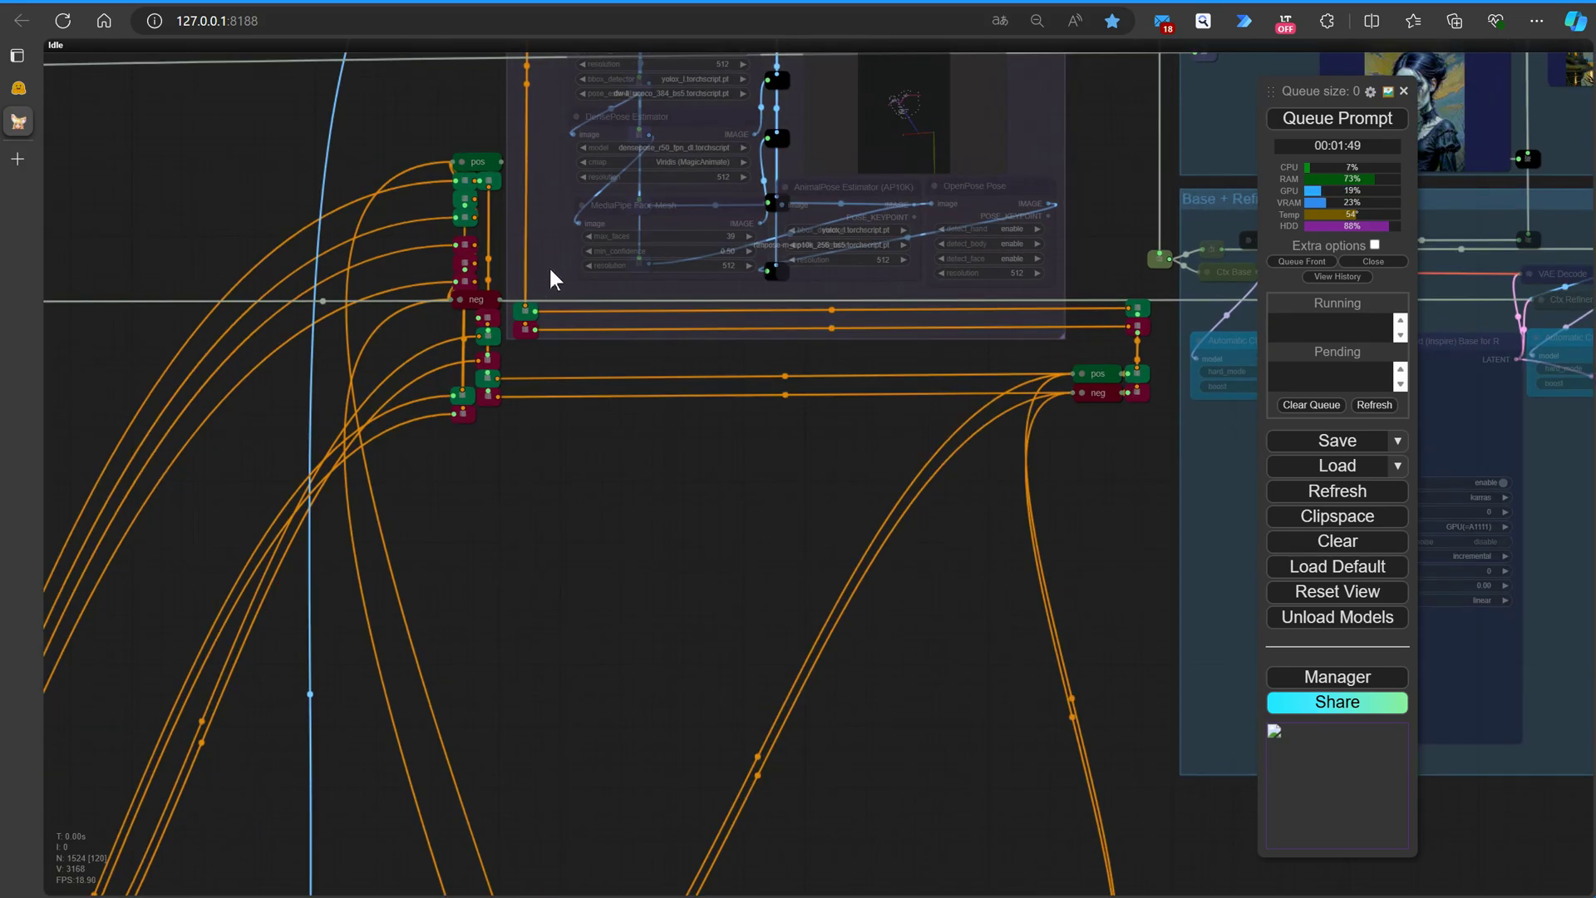
{"action": "right_click", "coordinate": [550, 279]}
{"action": "left_click", "coordinate": [595, 657]}
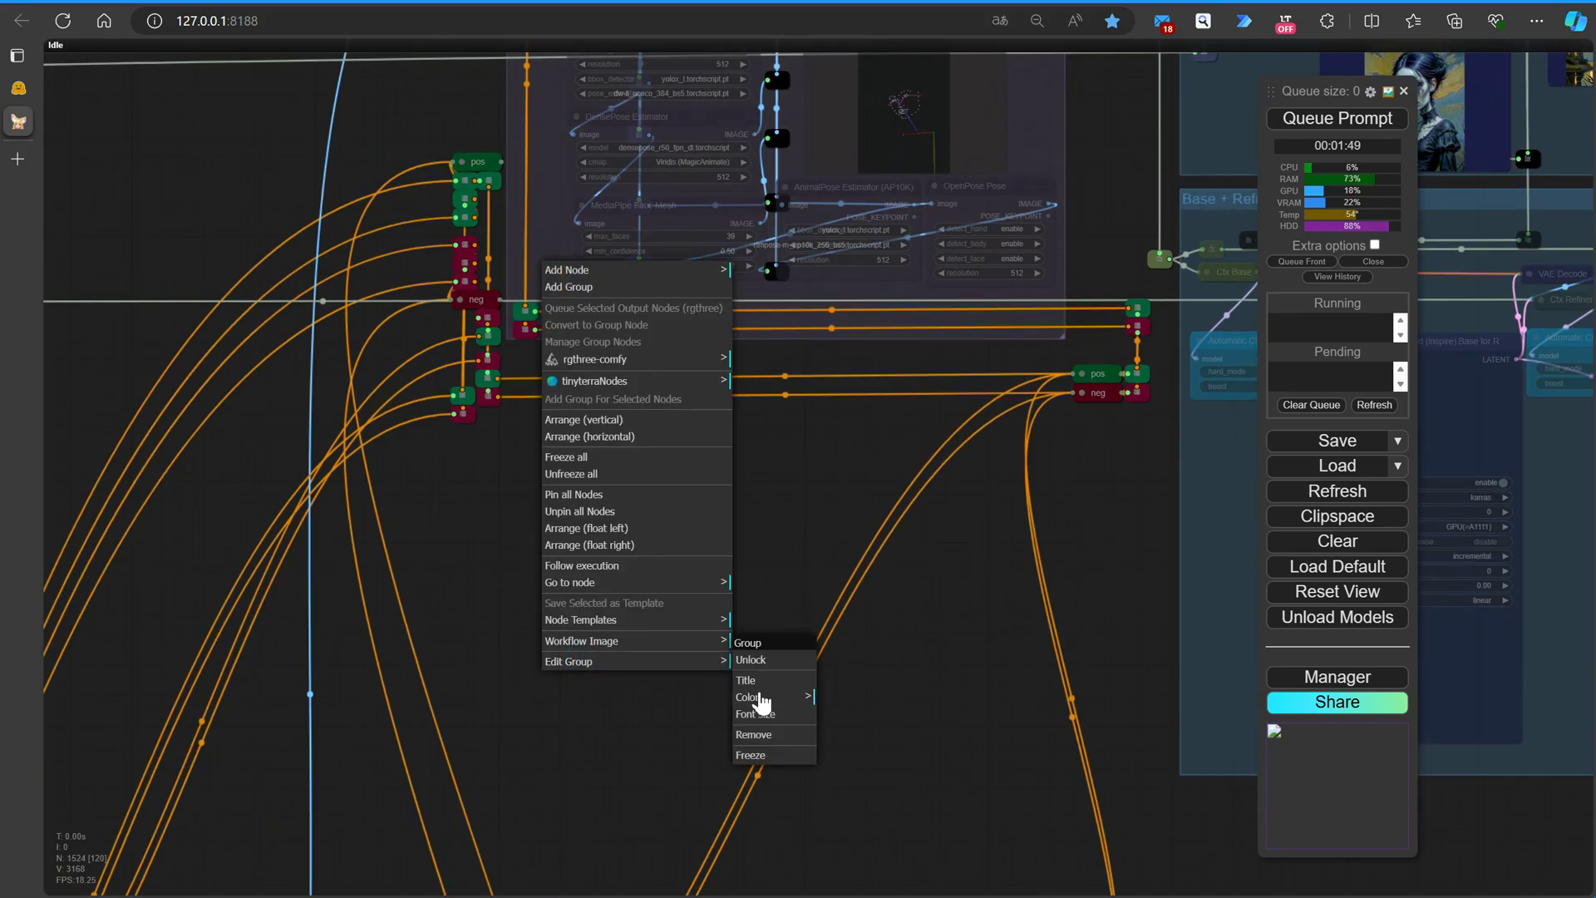
{"action": "scroll", "coordinate": [749, 524], "scroll_direction": "down", "scroll_amount": 10}
{"action": "scroll", "coordinate": [701, 486], "scroll_direction": "down", "scroll_amount": 3}
{"action": "left_click_drag", "start_coordinate": [701, 291], "coordinate": [663, 621]}
{"action": "scroll", "coordinate": [607, 520], "scroll_direction": "up", "scroll_amount": 2}
Box-select all nodes in the relocated lower ControlNet groups and delete them.
{"action": "key", "text": "ctrl"}
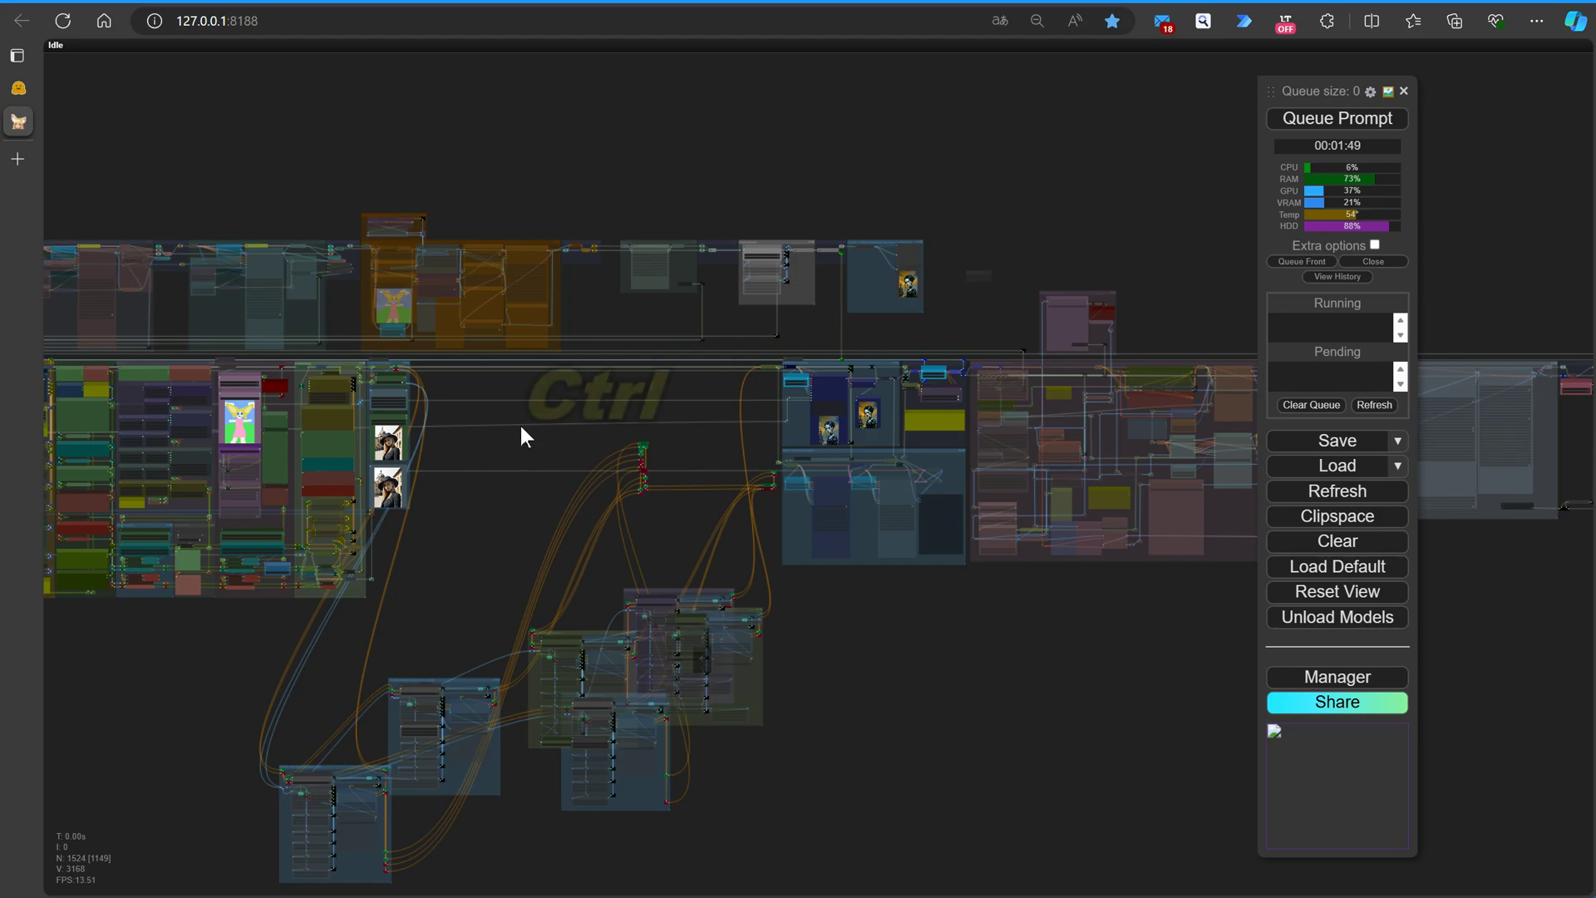
{"action": "left_click_drag", "start_coordinate": [516, 424], "coordinate": [706, 682]}
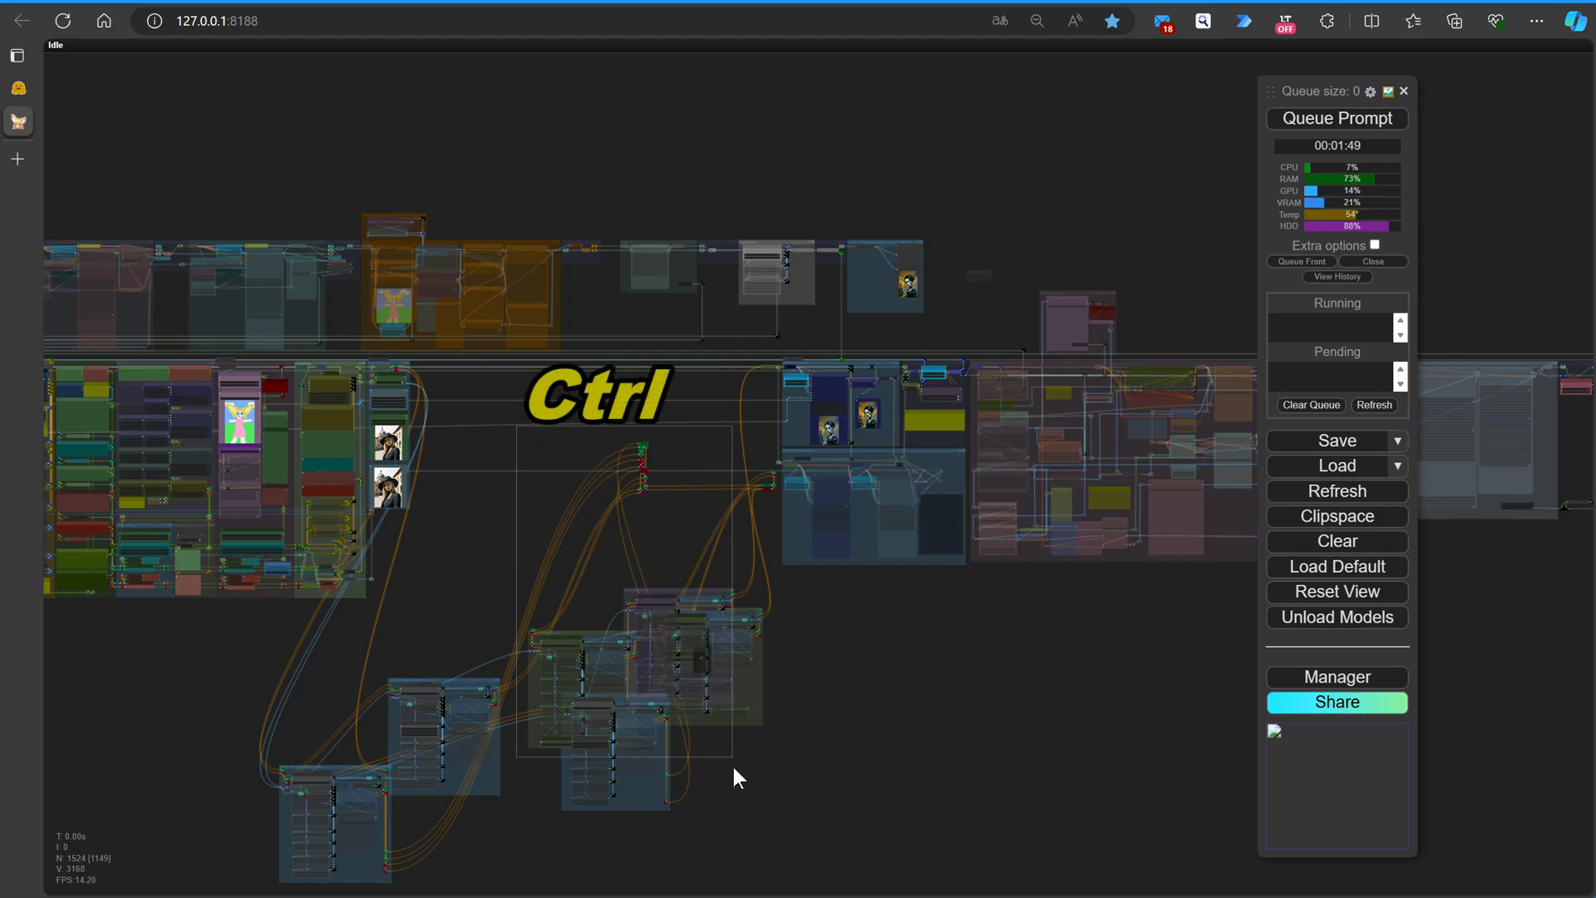
{"action": "left_click_drag", "start_coordinate": [733, 767], "coordinate": [770, 840]}
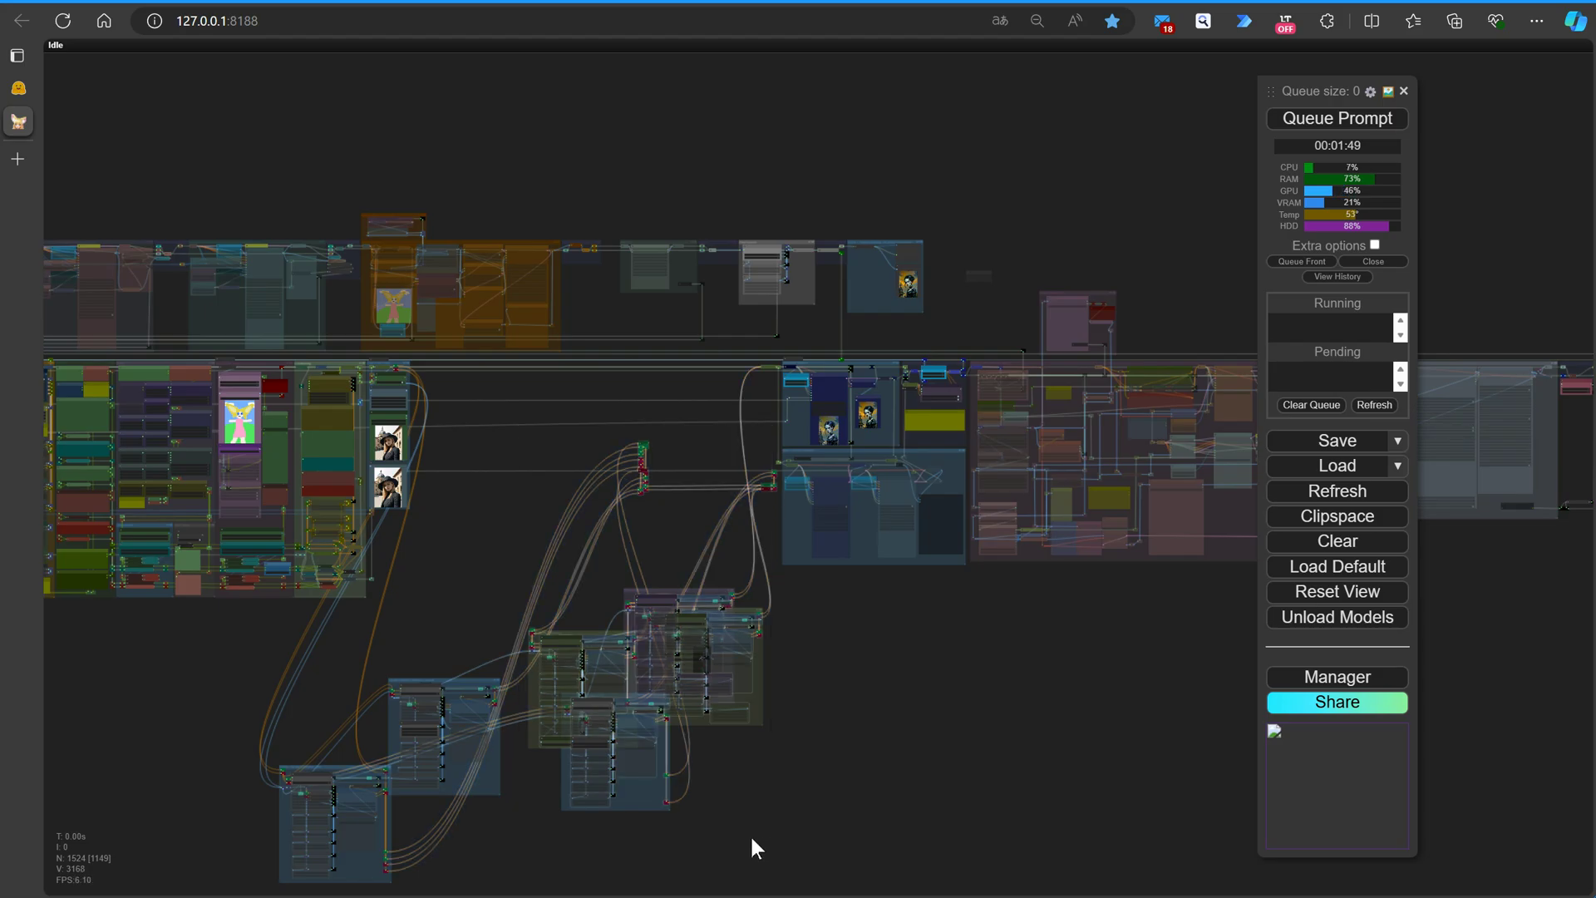
{"action": "key", "text": "Delete"}
{"action": "scroll", "coordinate": [800, 600], "scroll_direction": "up", "scroll_amount": 15}
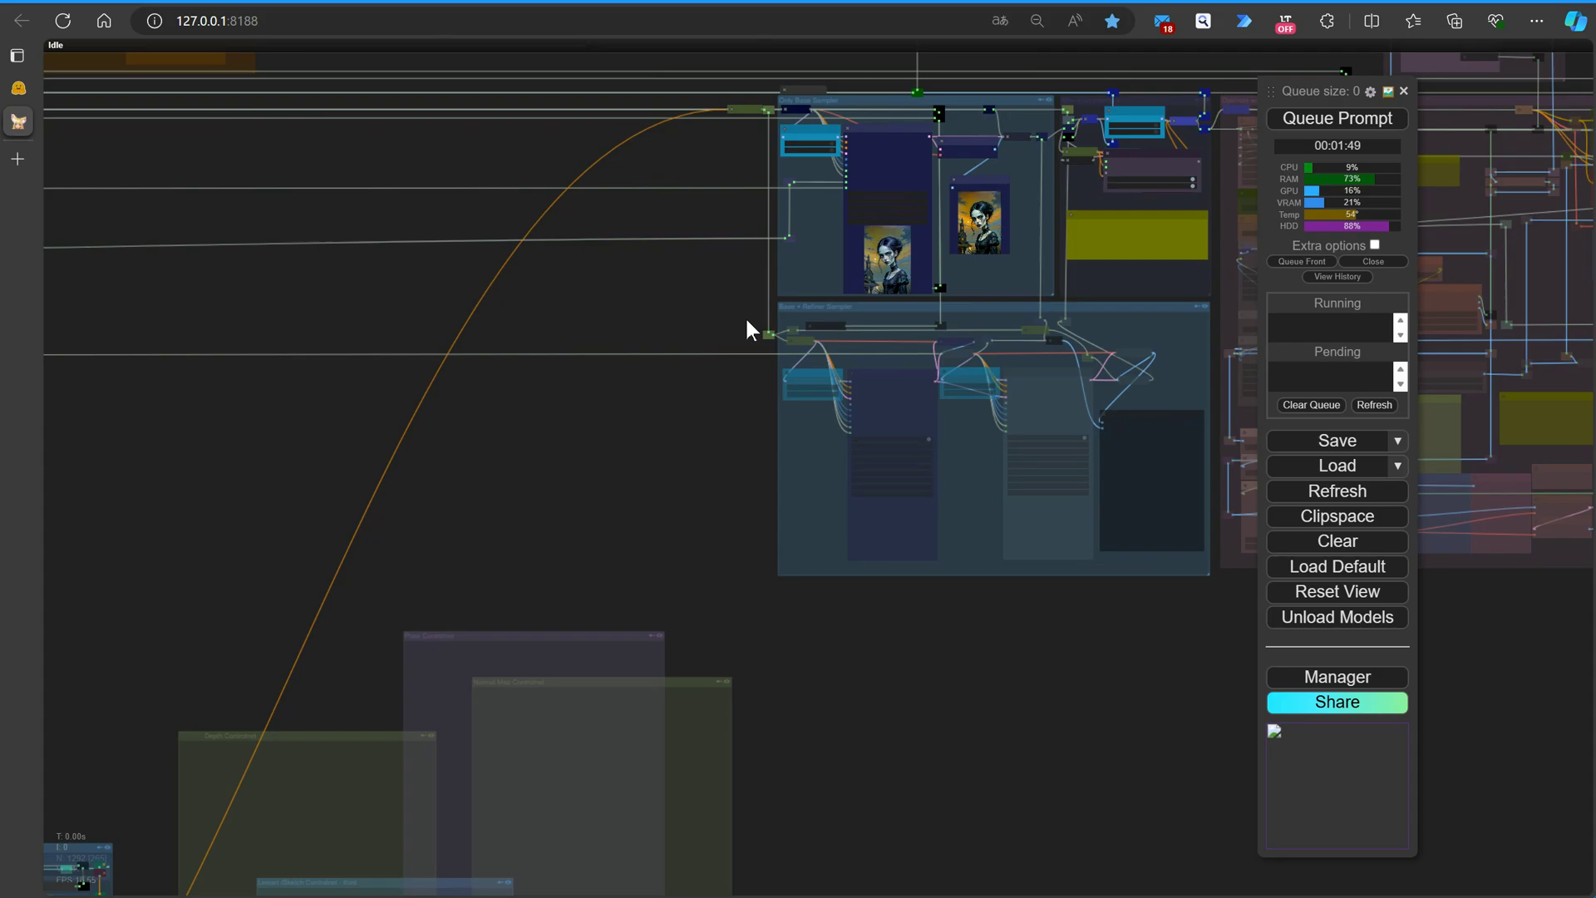
{"action": "scroll", "coordinate": [744, 382], "scroll_direction": "down", "scroll_amount": 5}
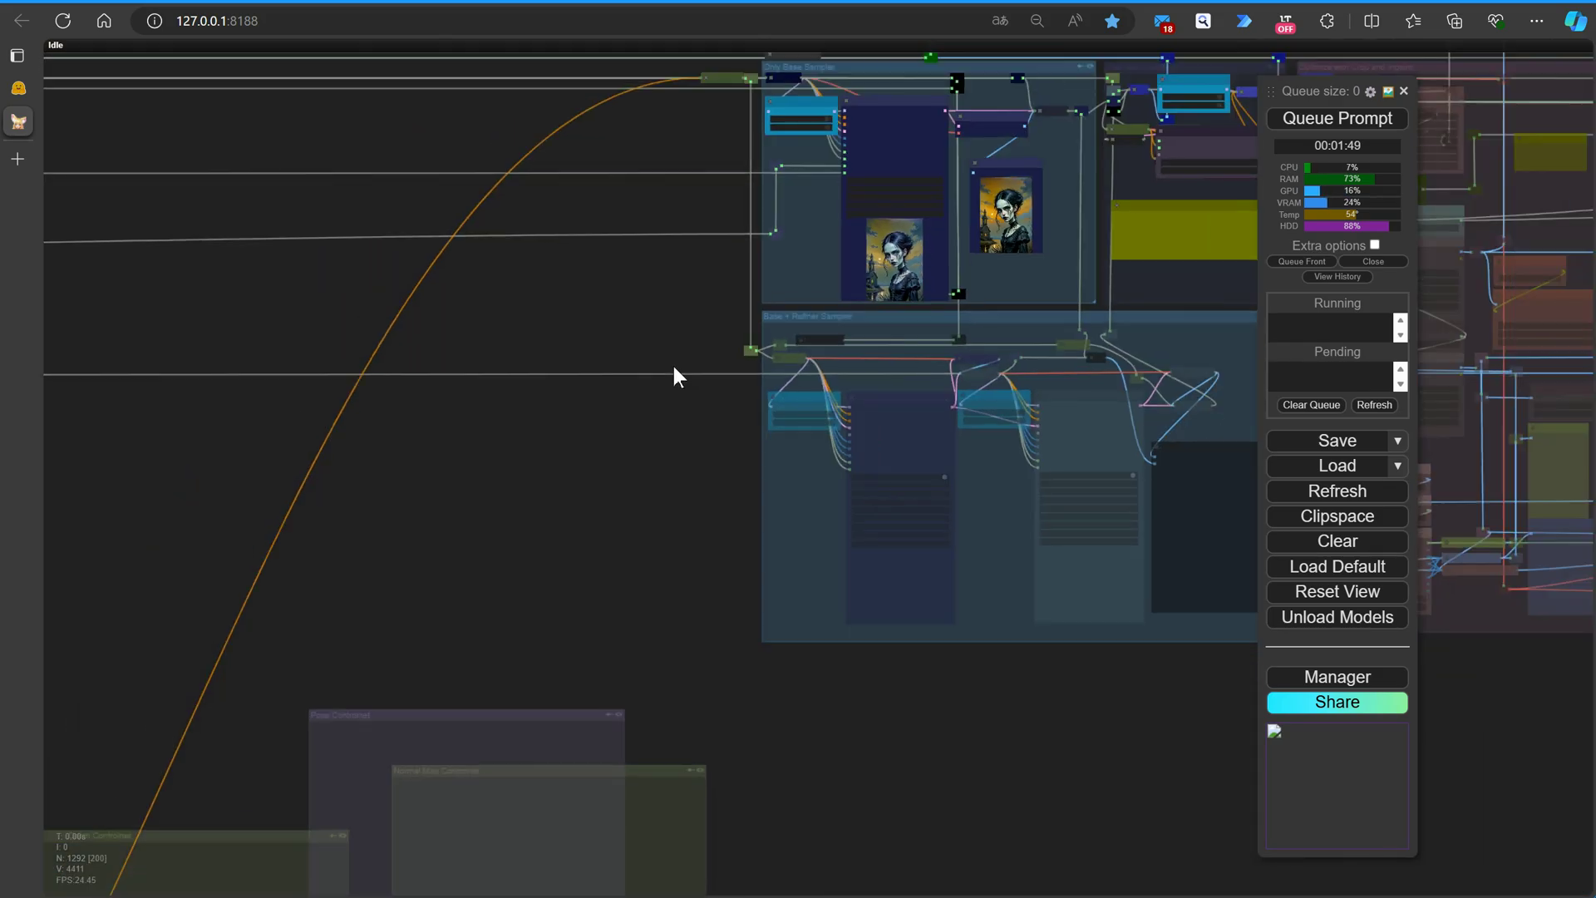
{"action": "left_click_drag", "start_coordinate": [666, 351], "coordinate": [854, 447]}
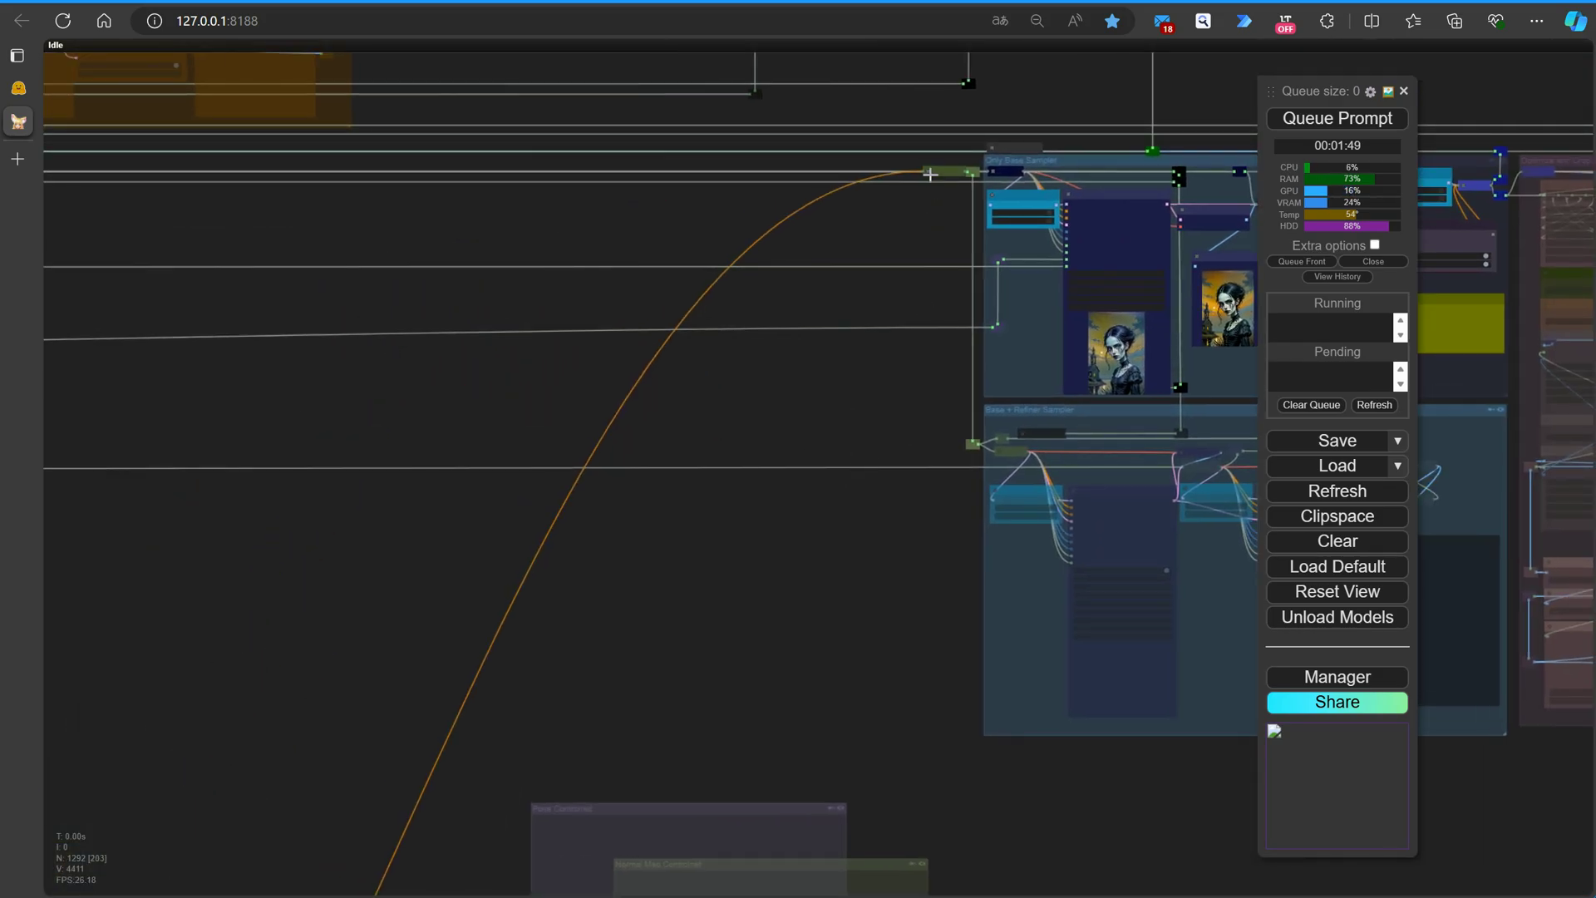
Expand the Ctx complete node, move it left of Only Base Sampler, then pan to the ControlNet groups.
{"action": "scroll", "coordinate": [923, 275], "scroll_direction": "up", "scroll_amount": 5}
{"action": "left_click_drag", "start_coordinate": [937, 247], "coordinate": [713, 564]}
{"action": "scroll", "coordinate": [715, 565], "scroll_direction": "up", "scroll_amount": 7}
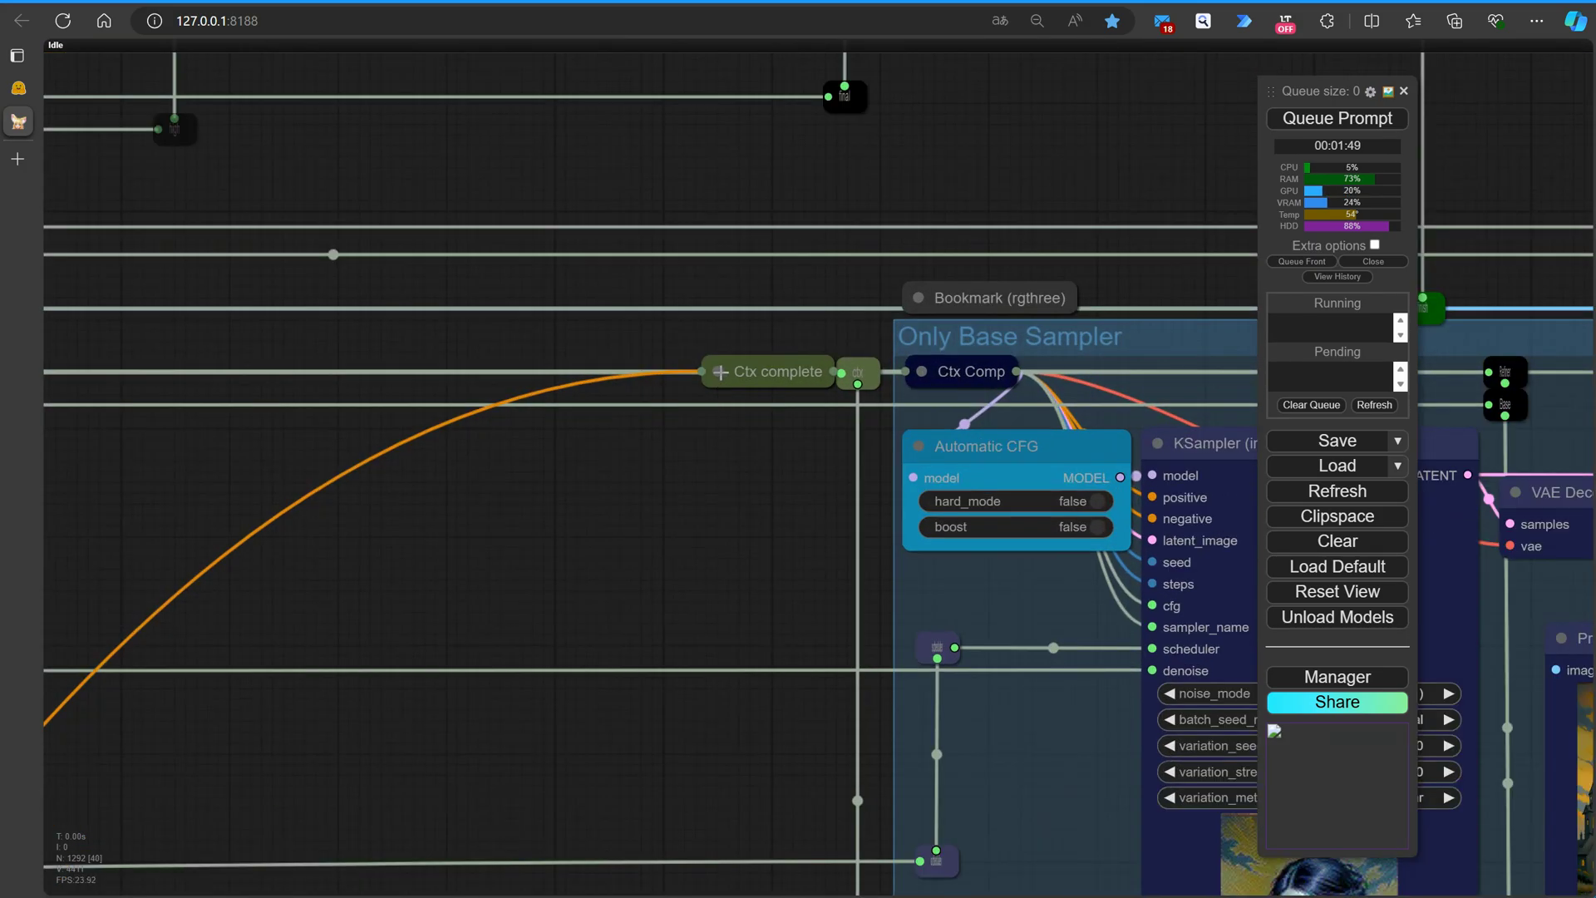
{"action": "left_click", "coordinate": [720, 372]}
{"action": "left_click_drag", "start_coordinate": [745, 375], "coordinate": [510, 318]}
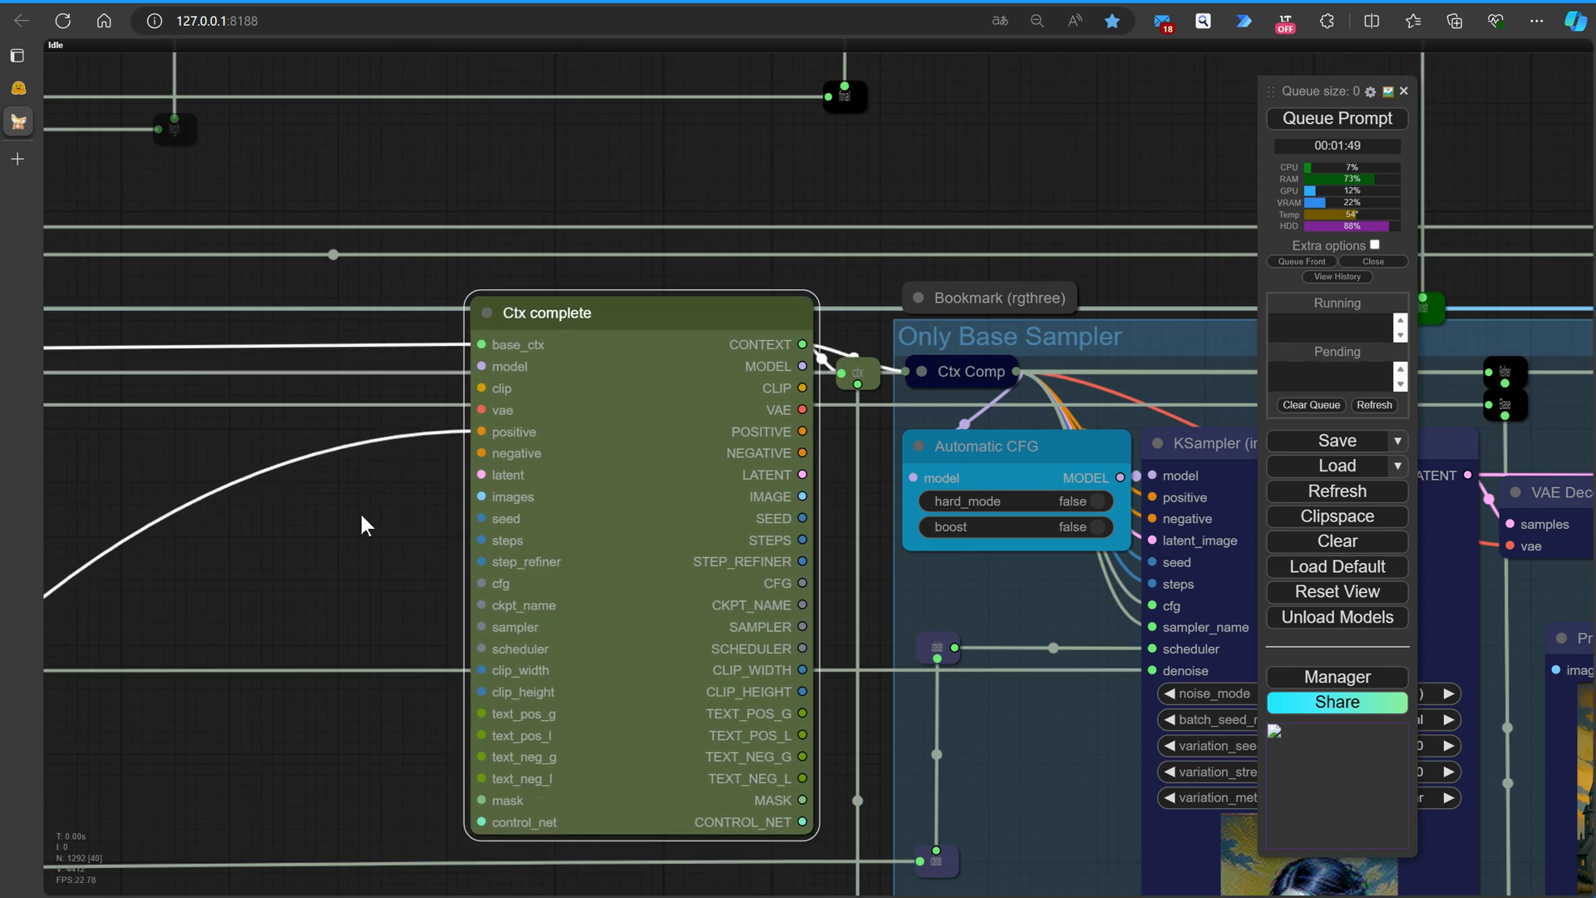
{"action": "scroll", "coordinate": [360, 515], "scroll_direction": "down", "scroll_amount": 7}
{"action": "left_click_drag", "start_coordinate": [336, 542], "coordinate": [802, 303]}
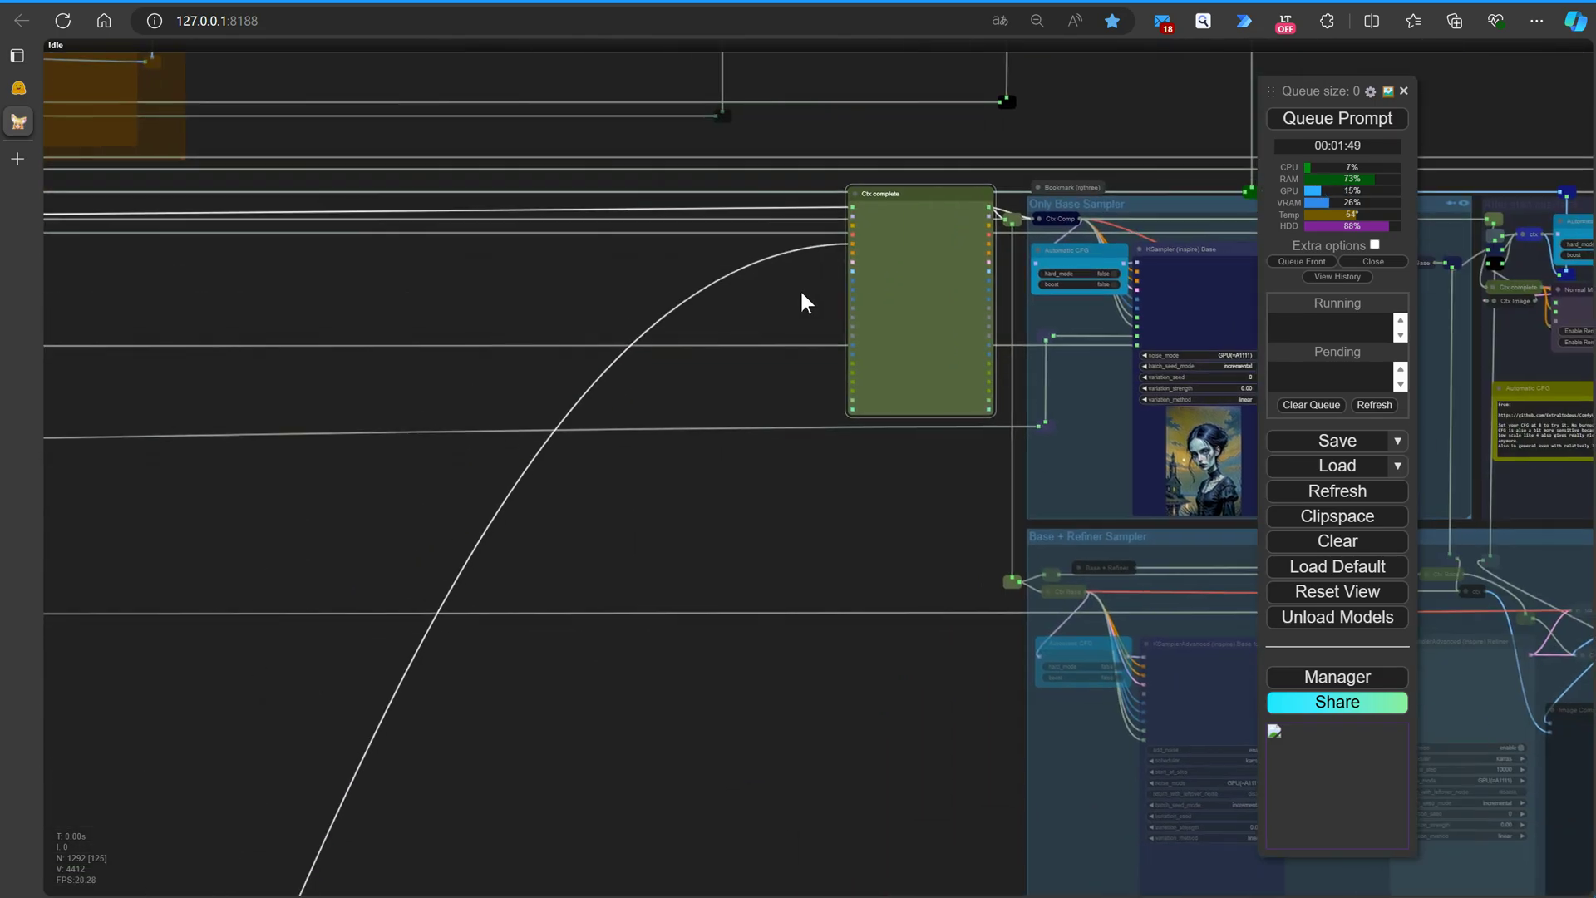
{"action": "scroll", "coordinate": [624, 669], "scroll_direction": "down", "scroll_amount": 4}
{"action": "left_click_drag", "start_coordinate": [640, 667], "coordinate": [770, 533]}
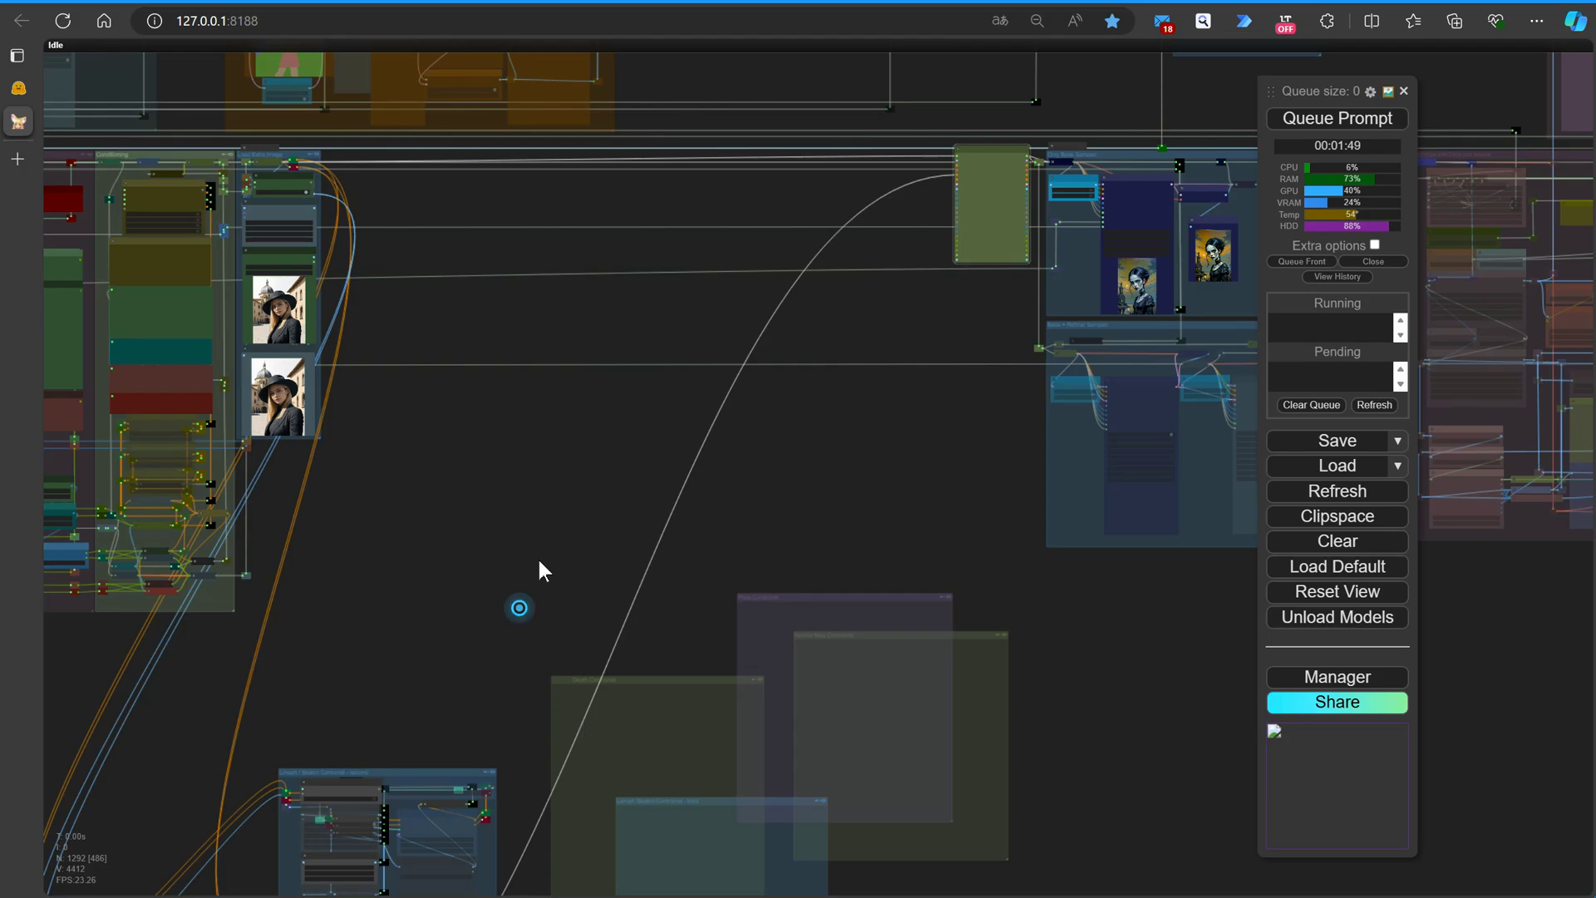
{"action": "left_click_drag", "start_coordinate": [514, 780], "coordinate": [585, 598]}
{"action": "mouse_move", "coordinate": [534, 856]}
{"action": "left_mouse_down"}
{"action": "mouse_move", "coordinate": [637, 676]}
{"action": "mouse_move", "coordinate": [645, 759]}
{"action": "left_mouse_up"}
{"action": "scroll", "coordinate": [613, 684], "scroll_direction": "up", "scroll_amount": 8}
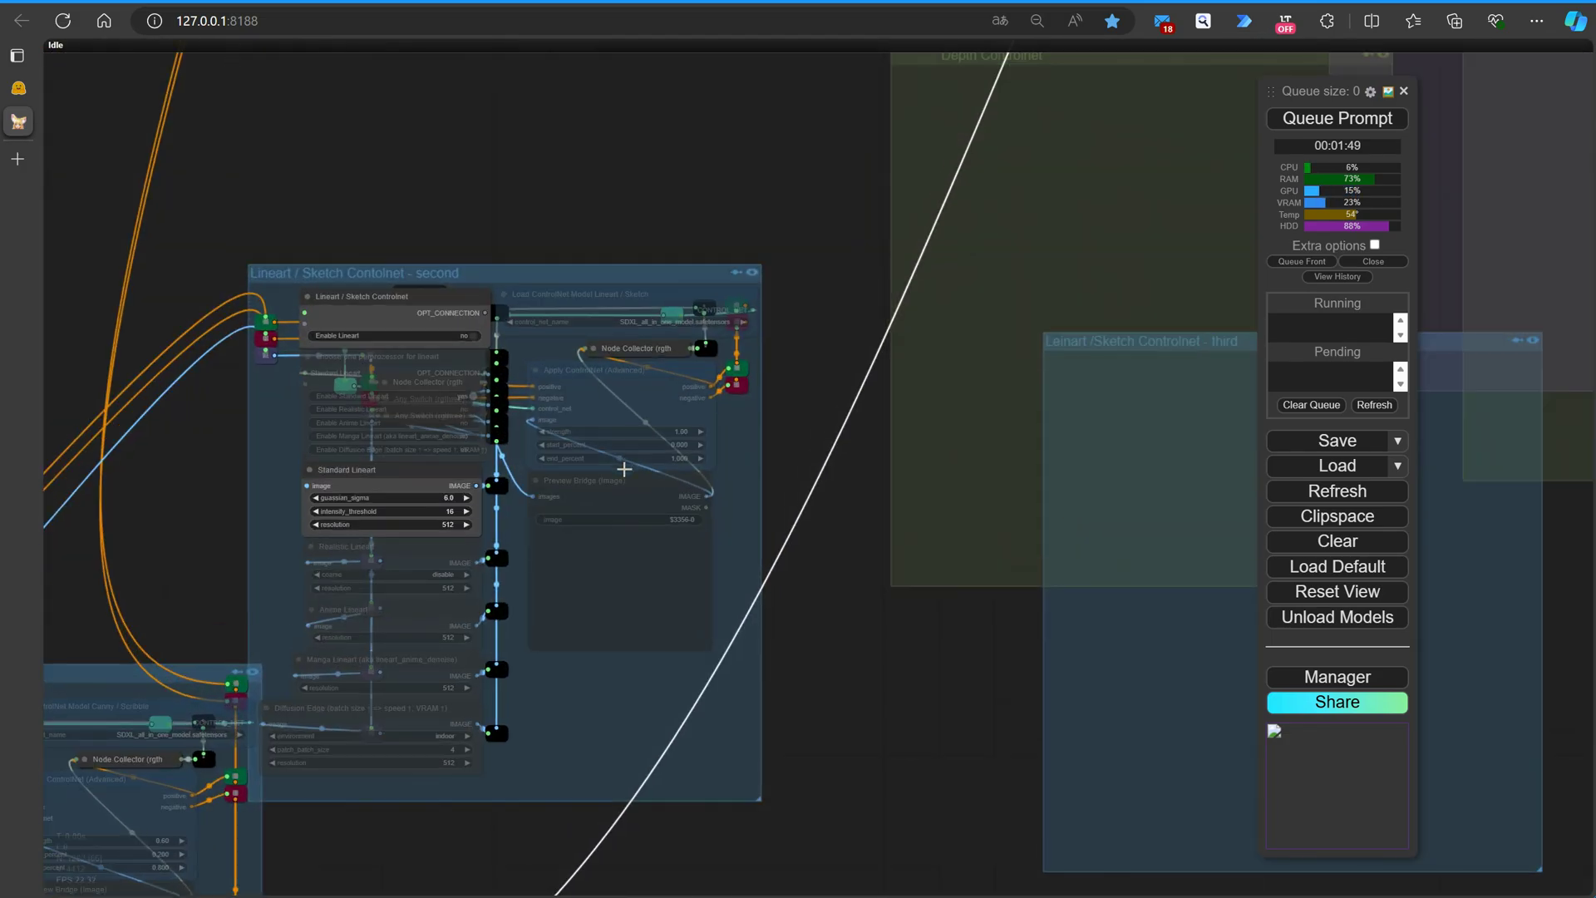
Enable Lineart and move Apply ControlNet (Advanced) and Load ControlNet Model above their group.
{"action": "left_click", "coordinate": [473, 336]}
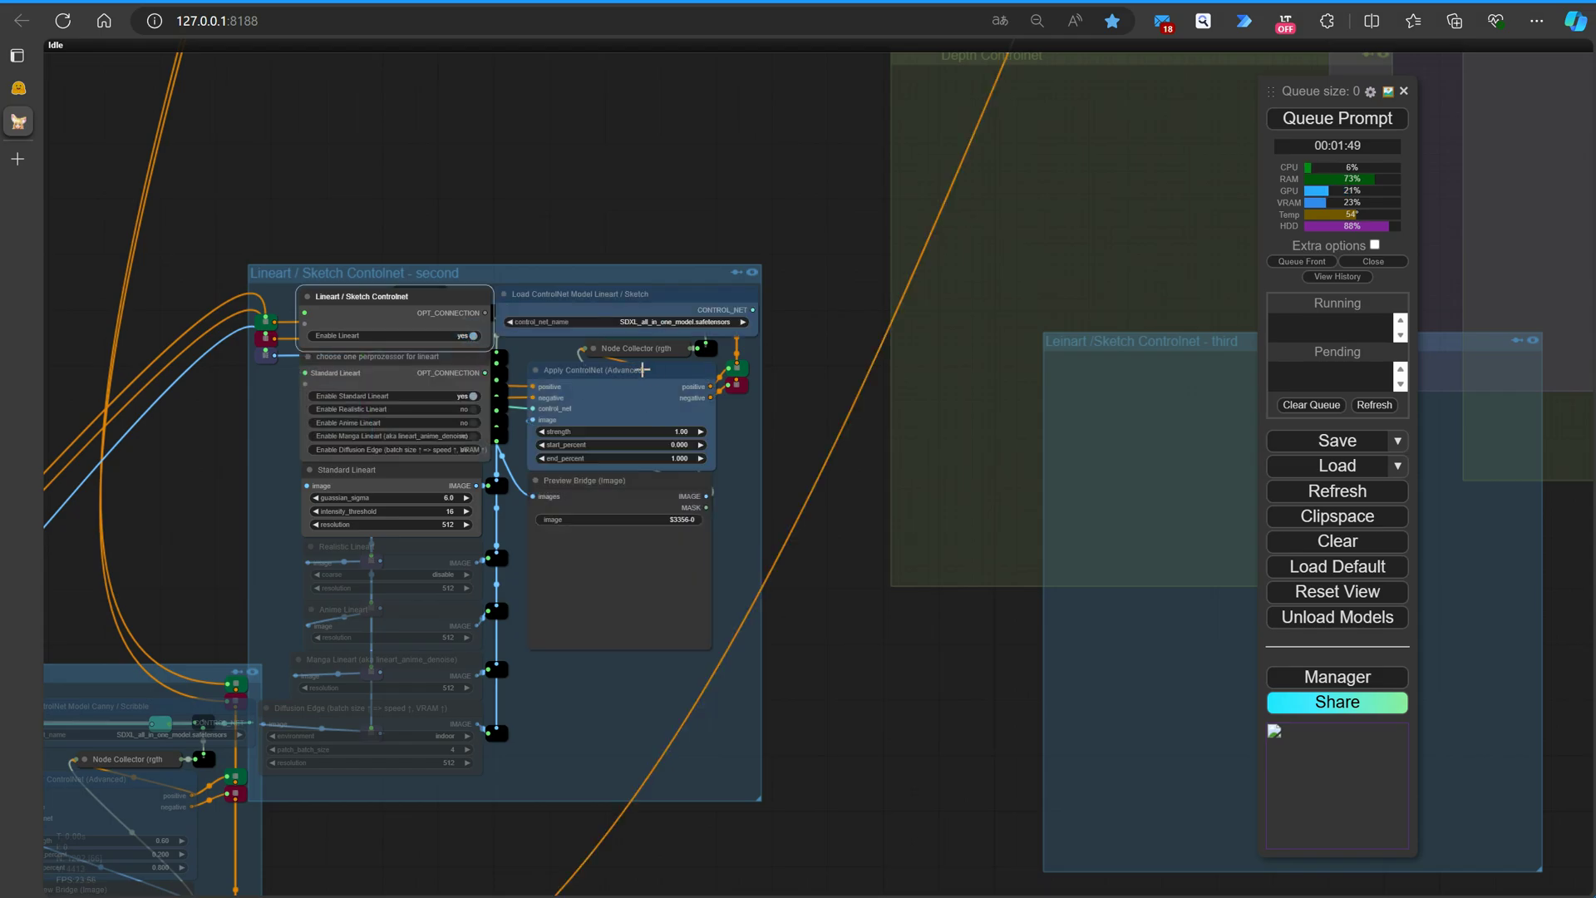
{"action": "left_click_drag", "start_coordinate": [632, 375], "coordinate": [662, 110]}
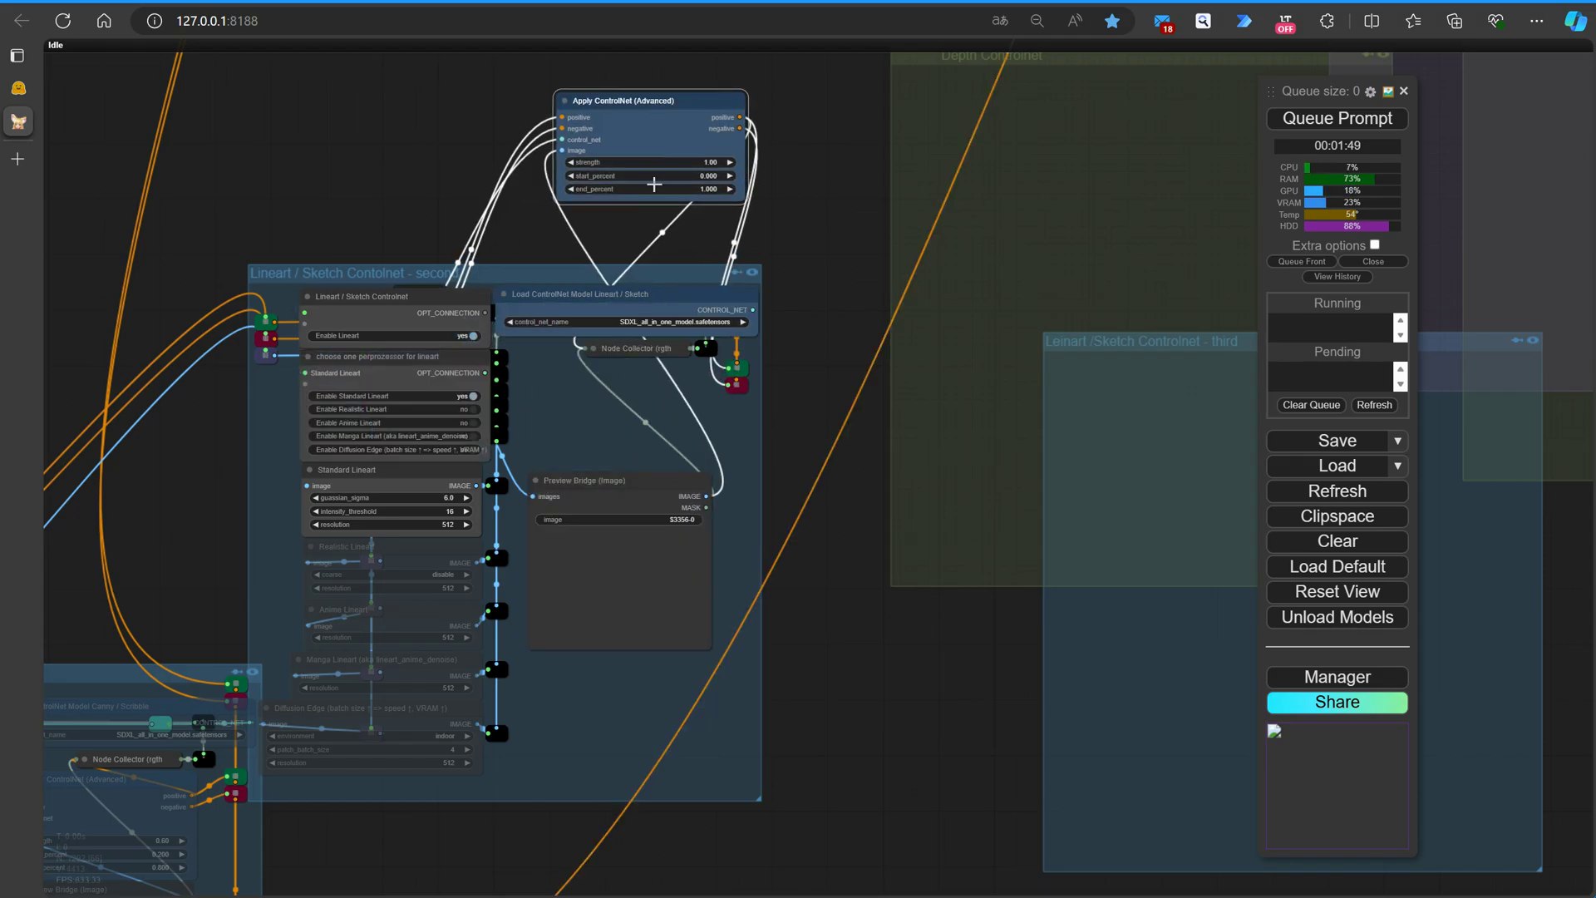
{"action": "left_click_drag", "start_coordinate": [470, 193], "coordinate": [466, 462]}
{"action": "left_click_drag", "start_coordinate": [591, 566], "coordinate": [570, 255]}
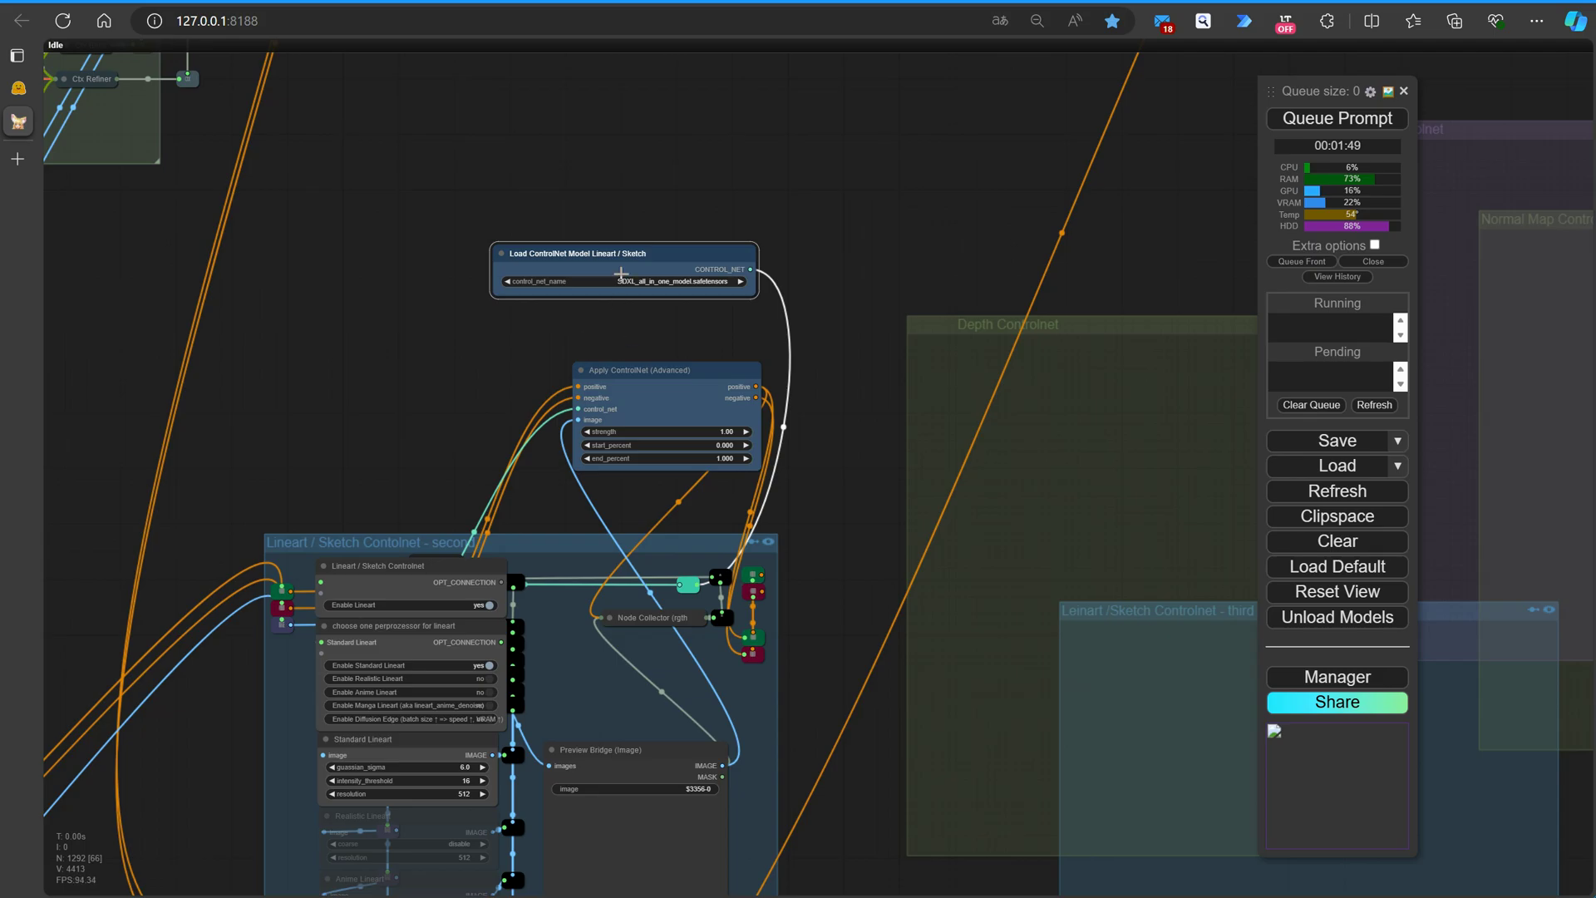
Clone Load ControlNet Model and Apply ControlNet (Advanced), moving copies toward the main workflow.
{"action": "mouse_move", "coordinate": [652, 254]}
{"action": "left_mouse_down"}
{"action": "mouse_move", "coordinate": [732, 86]}
{"action": "mouse_move", "coordinate": [816, 89]}
{"action": "left_mouse_up"}
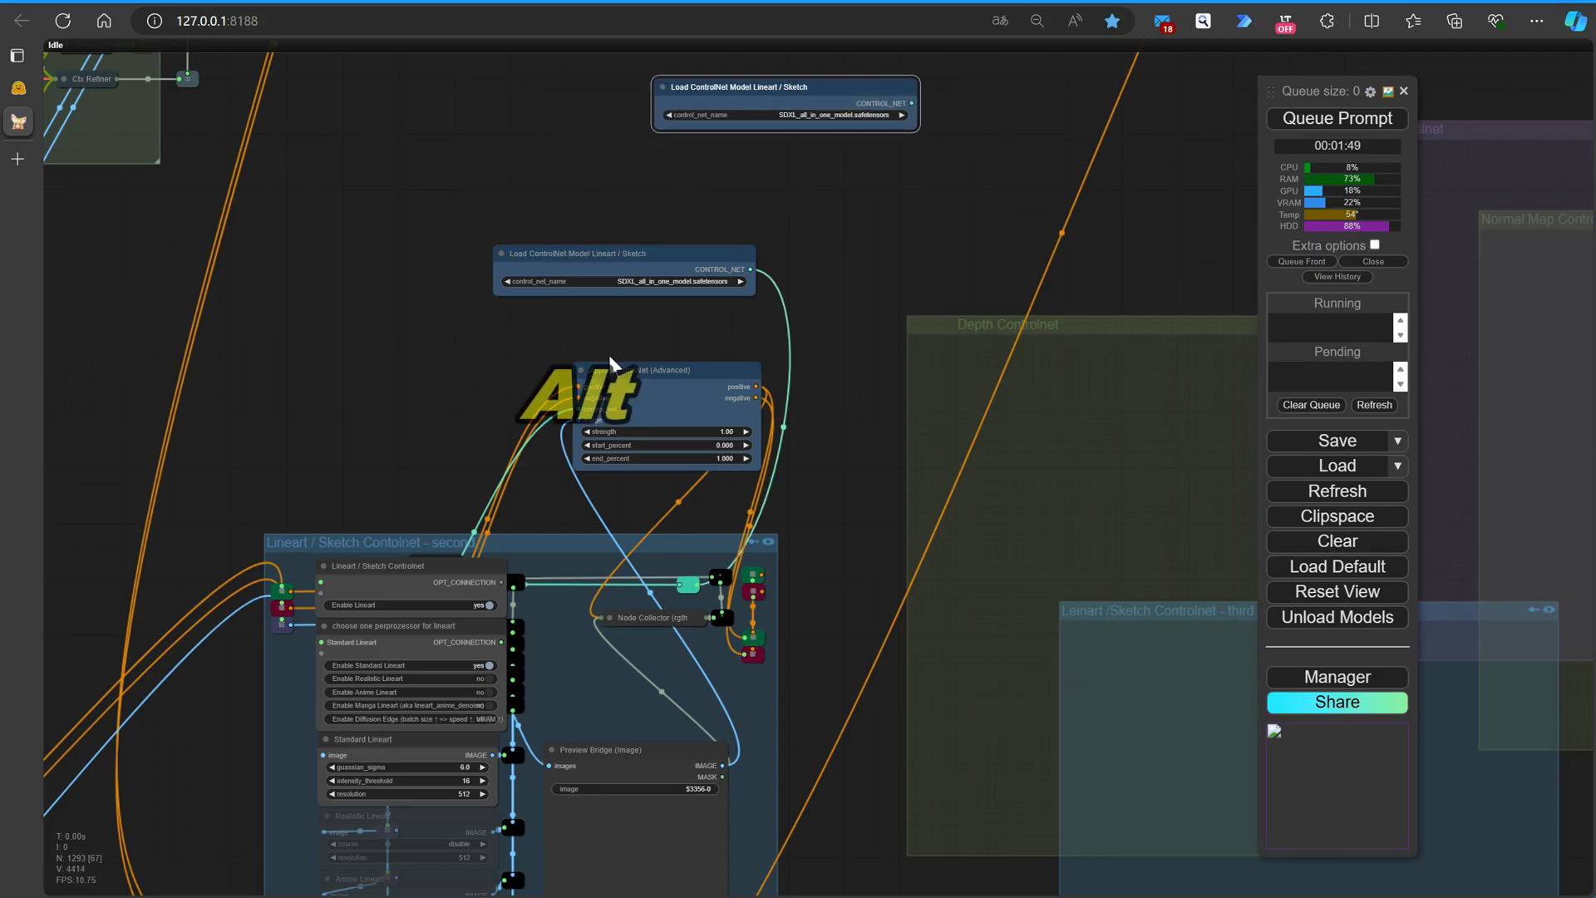
{"action": "left_click_drag", "start_coordinate": [656, 366], "coordinate": [818, 146]}
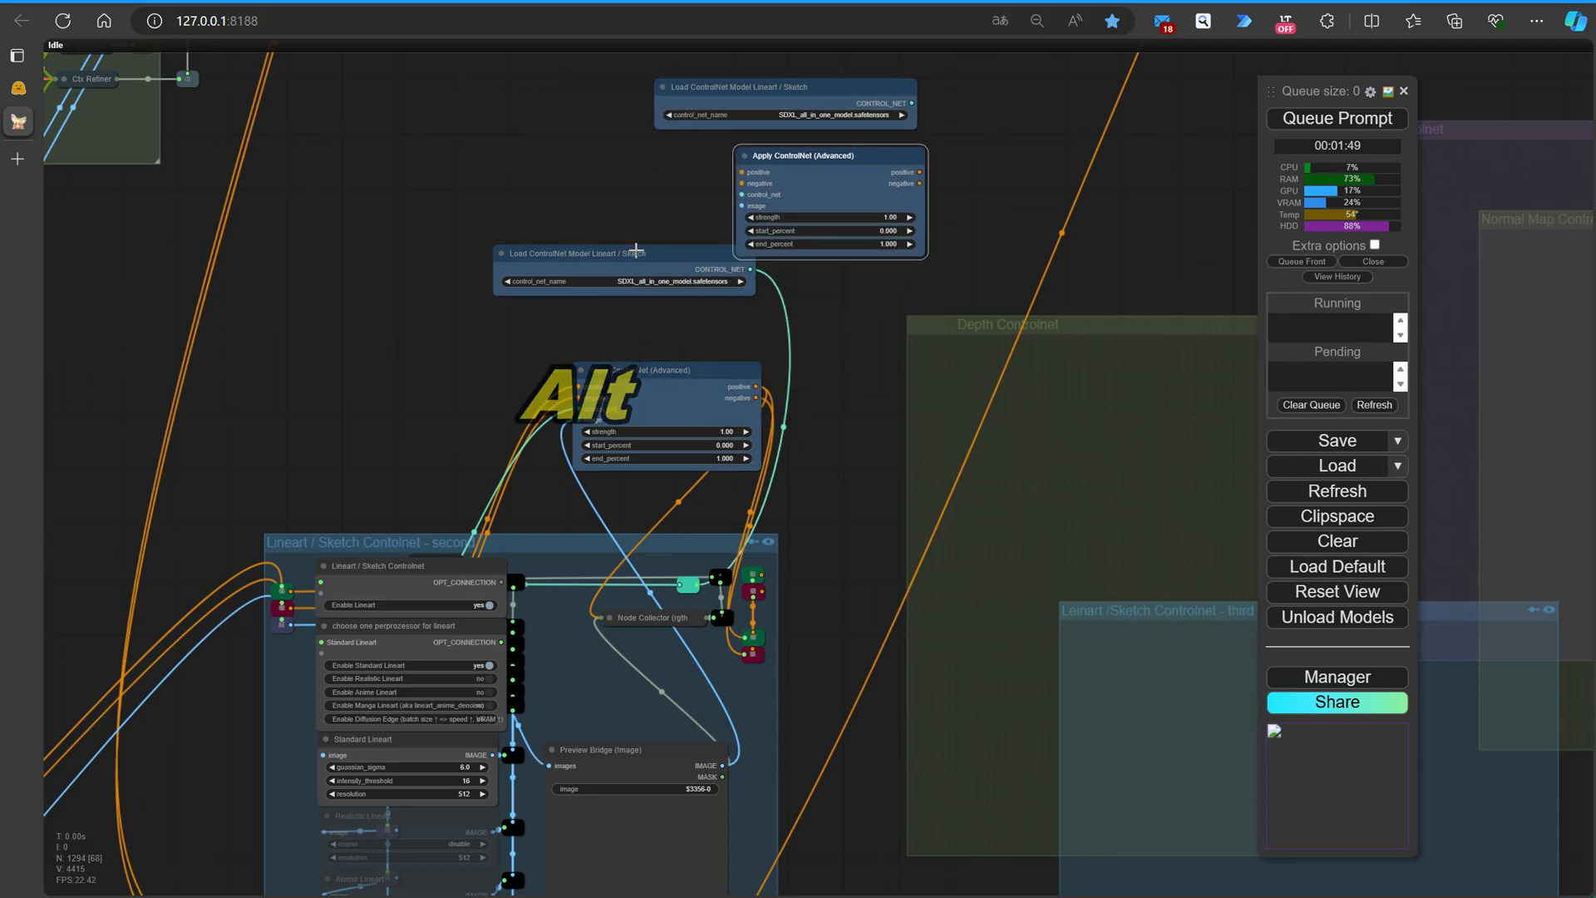
{"action": "left_click_drag", "start_coordinate": [623, 254], "coordinate": [590, 329]}
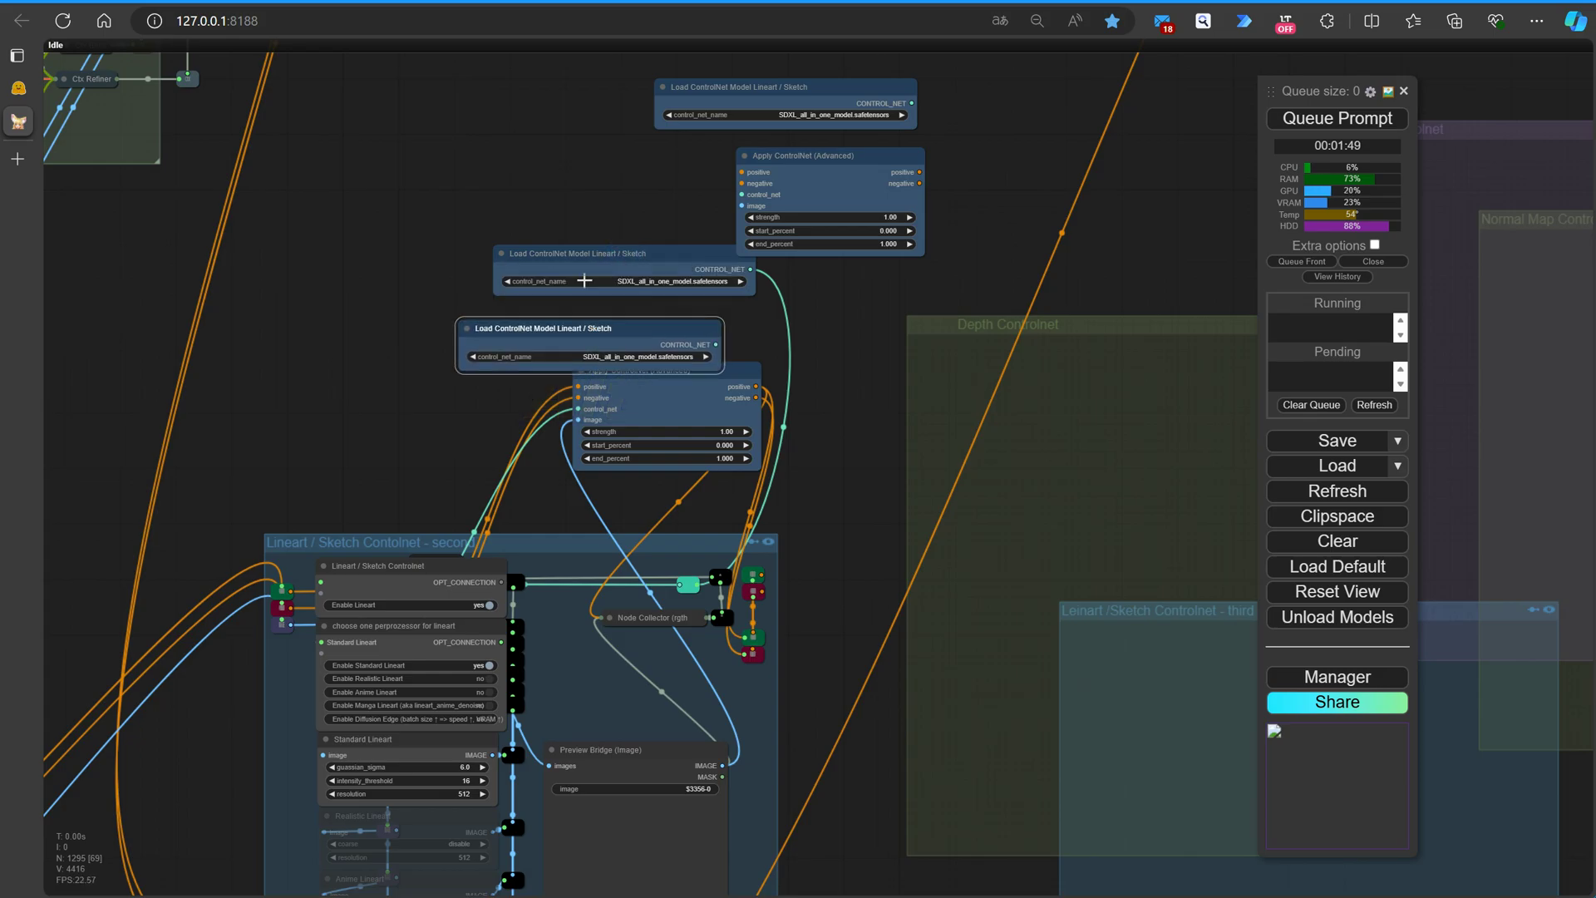
{"action": "left_click_drag", "start_coordinate": [375, 467], "coordinate": [338, 267]}
{"action": "scroll", "coordinate": [441, 366], "scroll_direction": "down", "scroll_amount": 8}
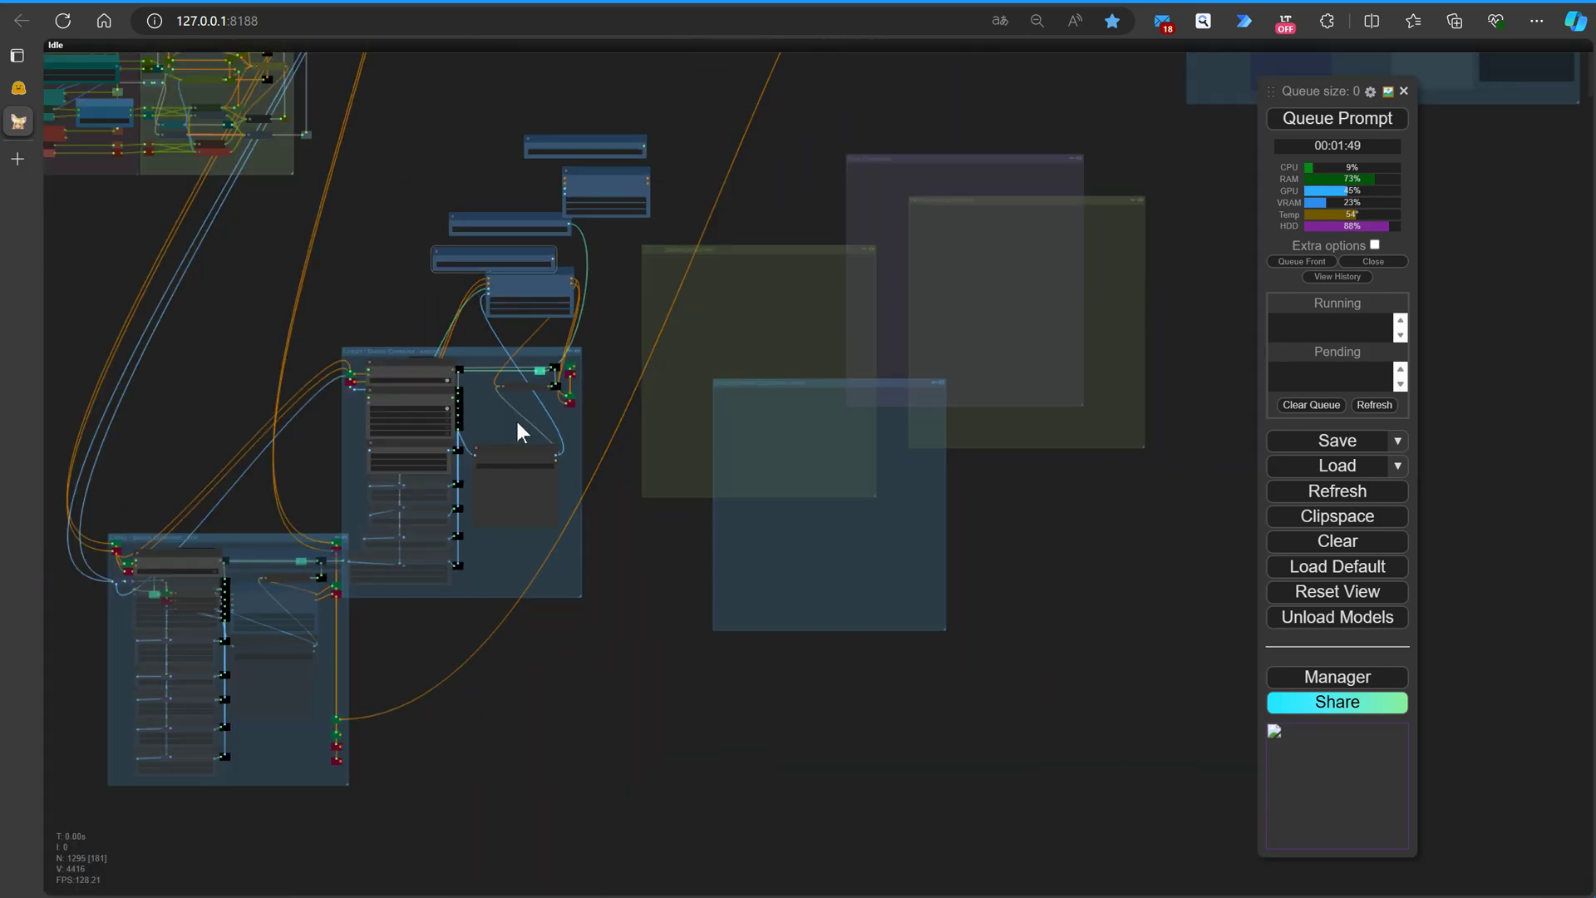
{"action": "left_click_drag", "start_coordinate": [656, 616], "coordinate": [602, 772]}
{"action": "left_click_drag", "start_coordinate": [507, 621], "coordinate": [780, 231]}
{"action": "left_click_drag", "start_coordinate": [630, 185], "coordinate": [697, 520]}
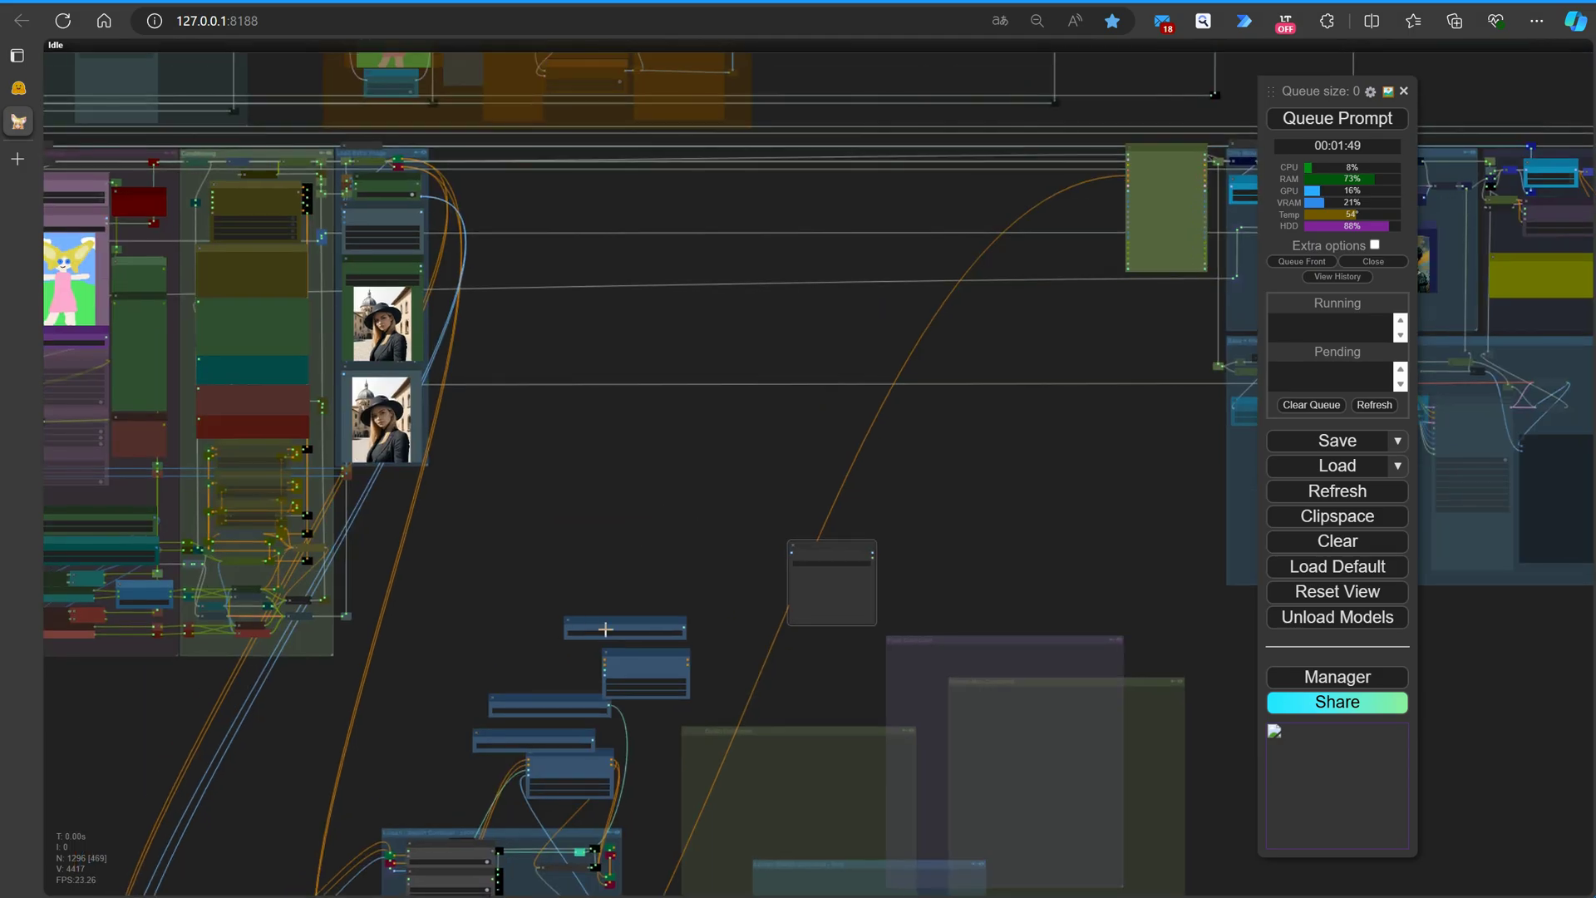
{"action": "left_click_drag", "start_coordinate": [601, 620], "coordinate": [642, 312]}
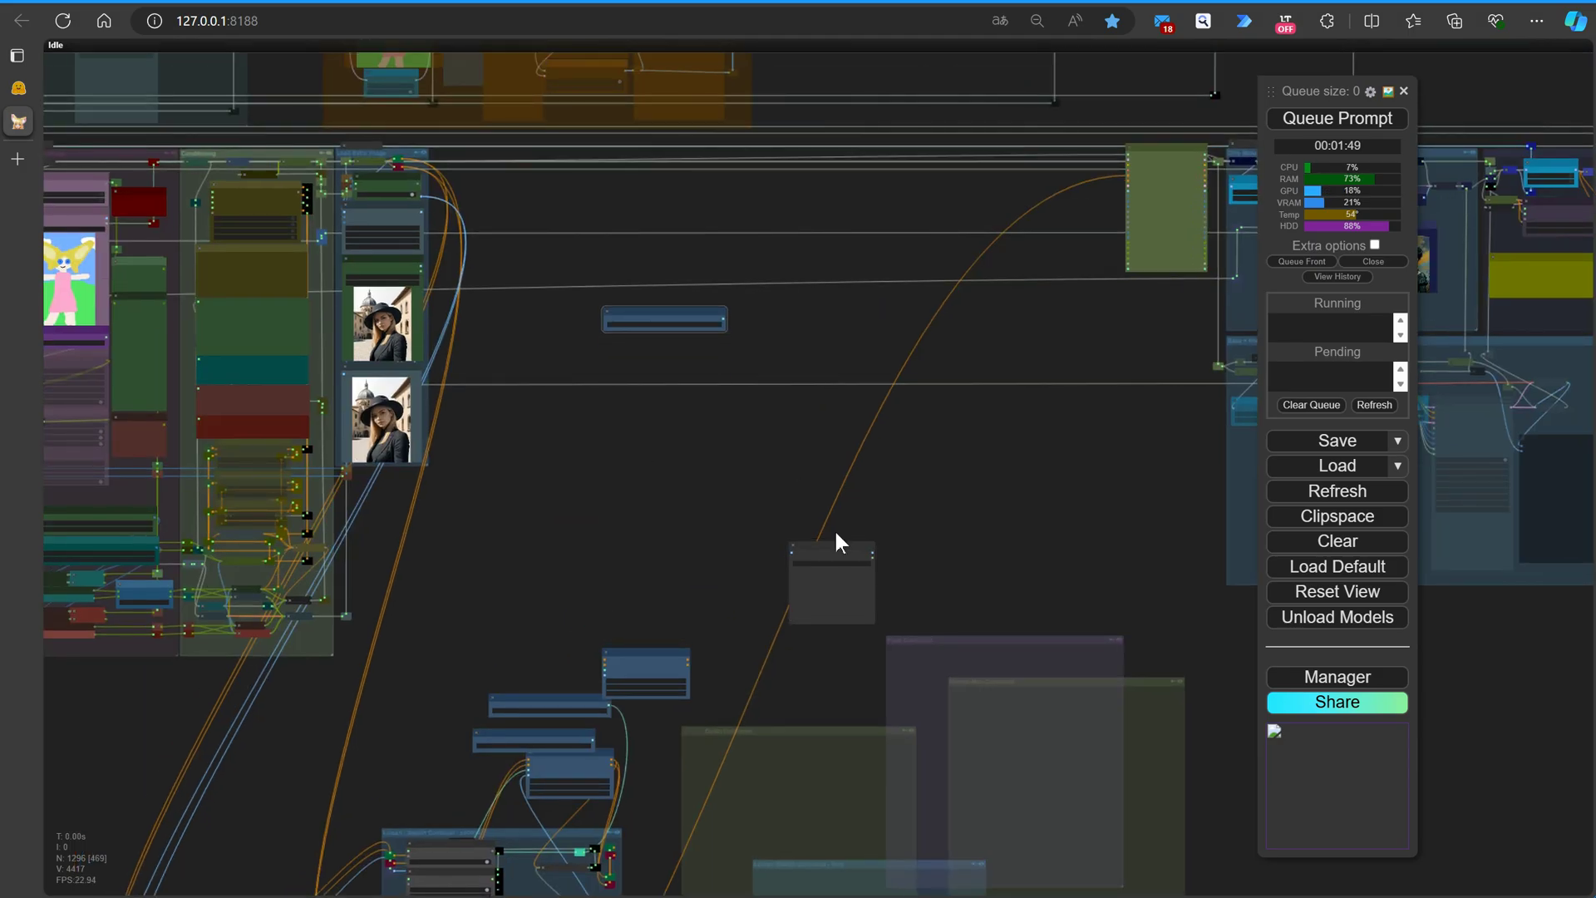
Move a blue node up, then box-select and delete the unused nodes in the lower groups.
{"action": "left_click_drag", "start_coordinate": [836, 536], "coordinate": [645, 331]}
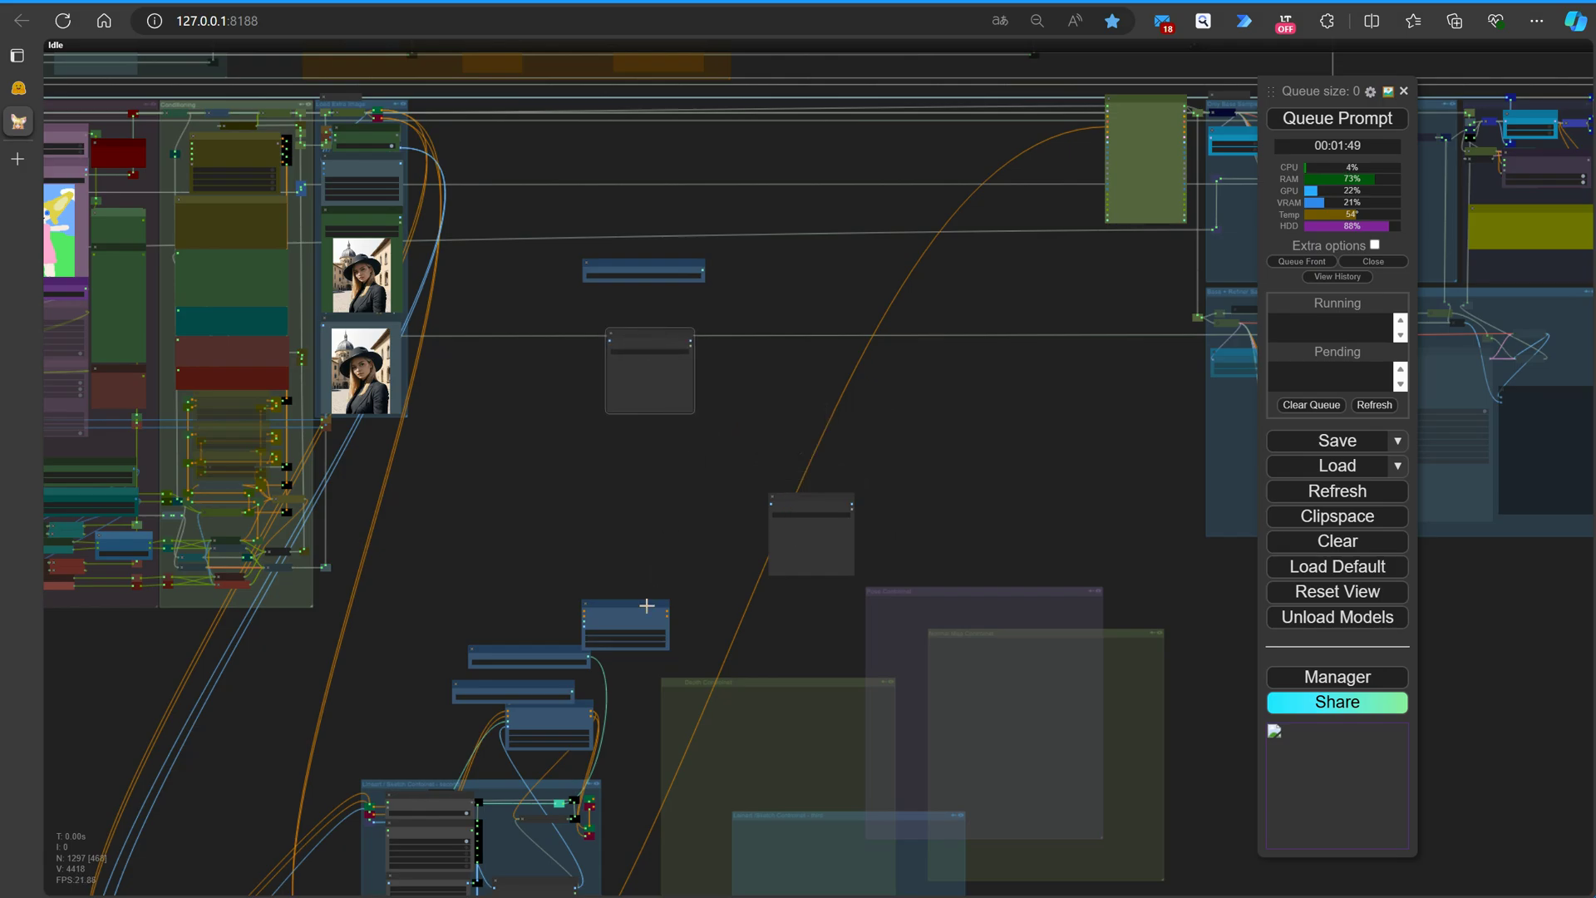
{"action": "left_click_drag", "start_coordinate": [639, 605], "coordinate": [788, 274]}
{"action": "scroll", "coordinate": [767, 513], "scroll_direction": "down", "scroll_amount": 8}
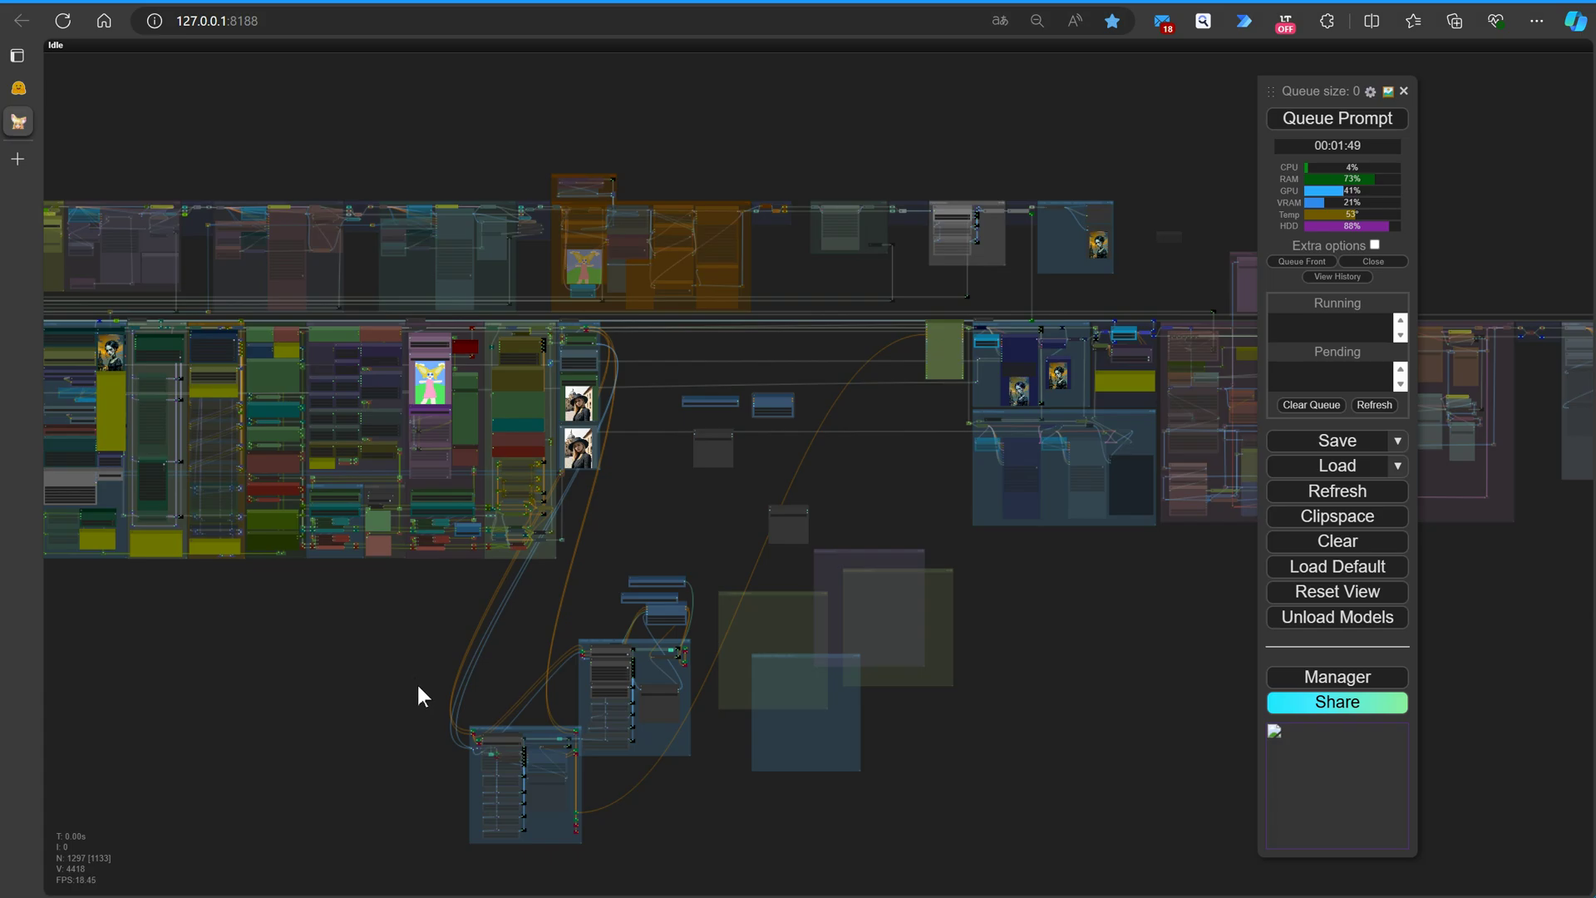
{"action": "left_click_drag", "start_coordinate": [382, 628], "coordinate": [1033, 858]}
{"action": "key", "text": "Delete"}
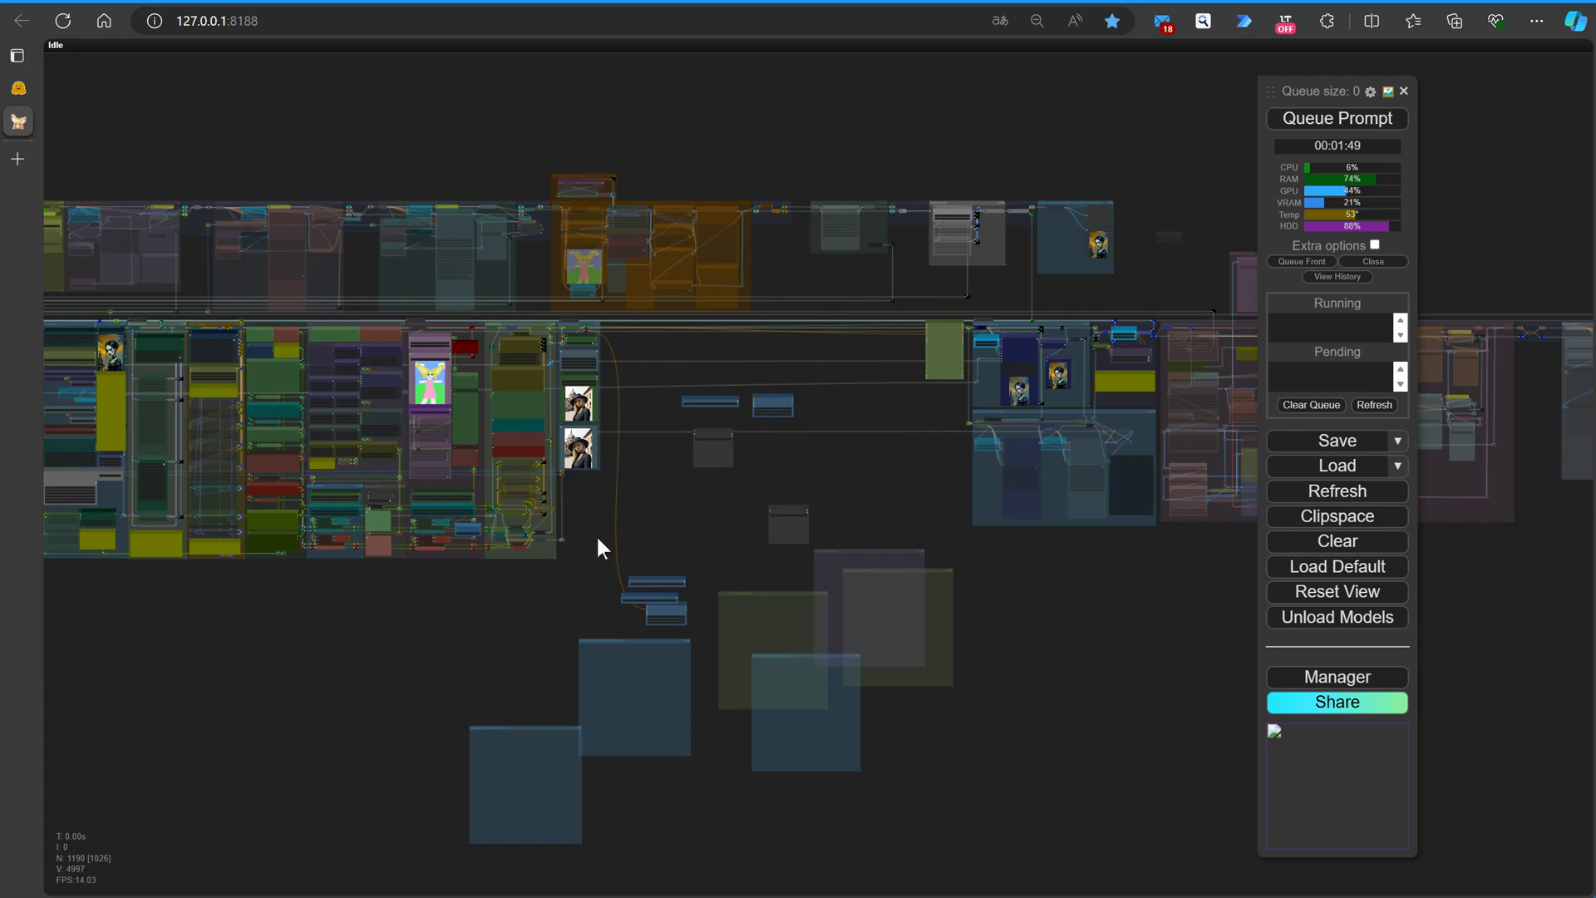
Delete the leftover small nodes and their link.
{"action": "left_click_drag", "start_coordinate": [598, 536], "coordinate": [716, 654]}
{"action": "left_click", "coordinate": [859, 661]}
{"action": "key", "text": "Delete"}
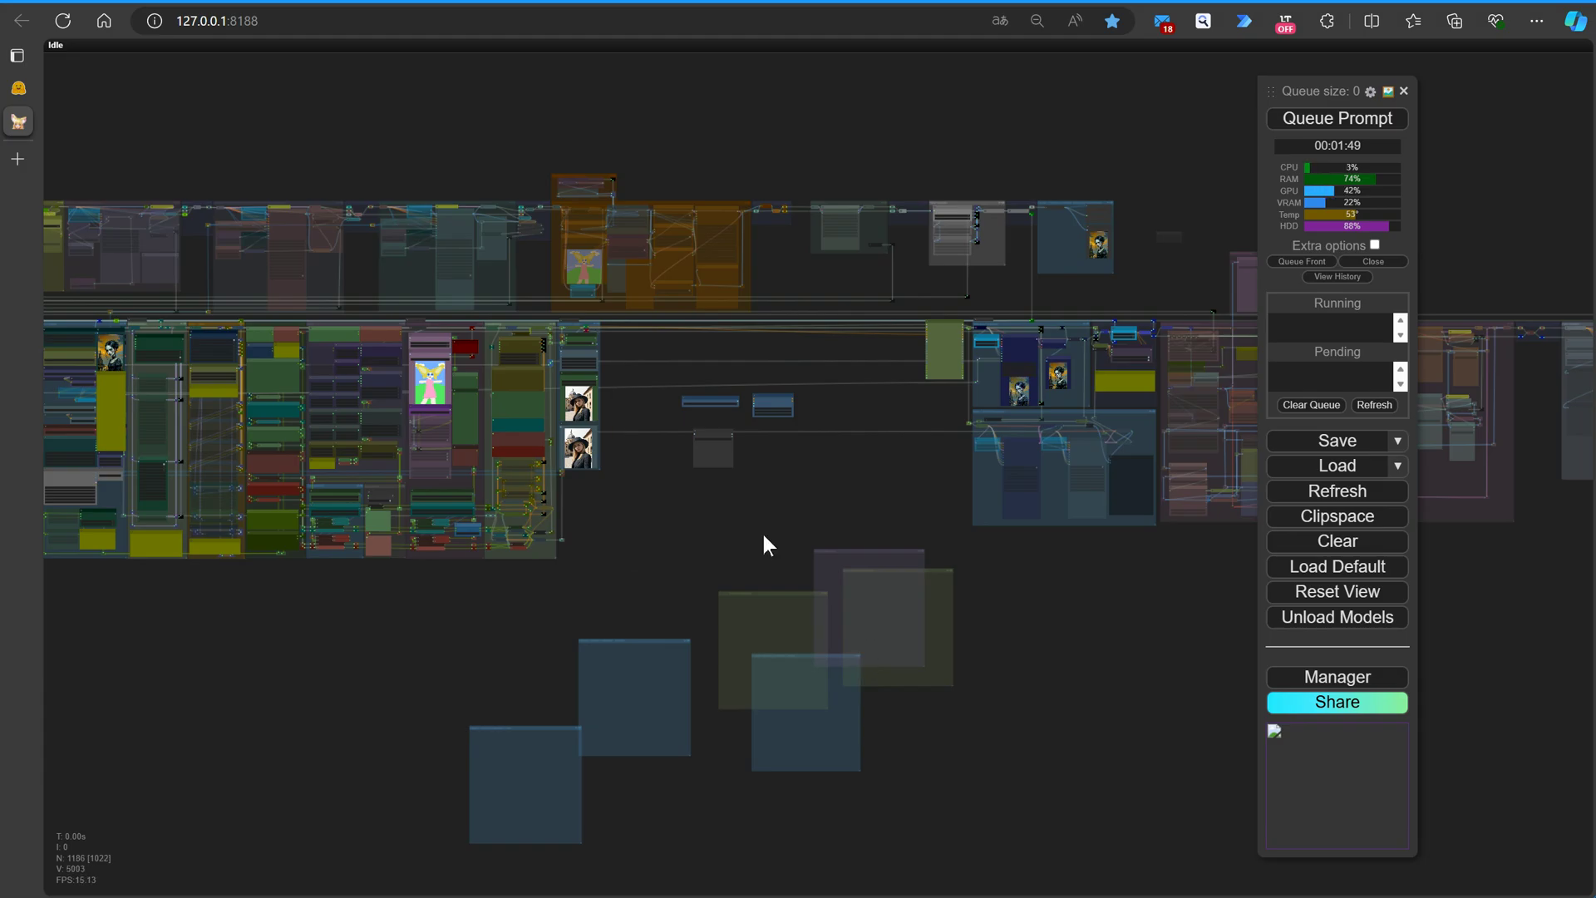
{"action": "scroll", "coordinate": [760, 610], "scroll_direction": "up", "scroll_amount": 2}
Arrange the two blue nodes, the grey node and the Lineart/Sketch ControlNet loader up-left.
{"action": "scroll", "coordinate": [700, 536], "scroll_direction": "up", "scroll_amount": 3}
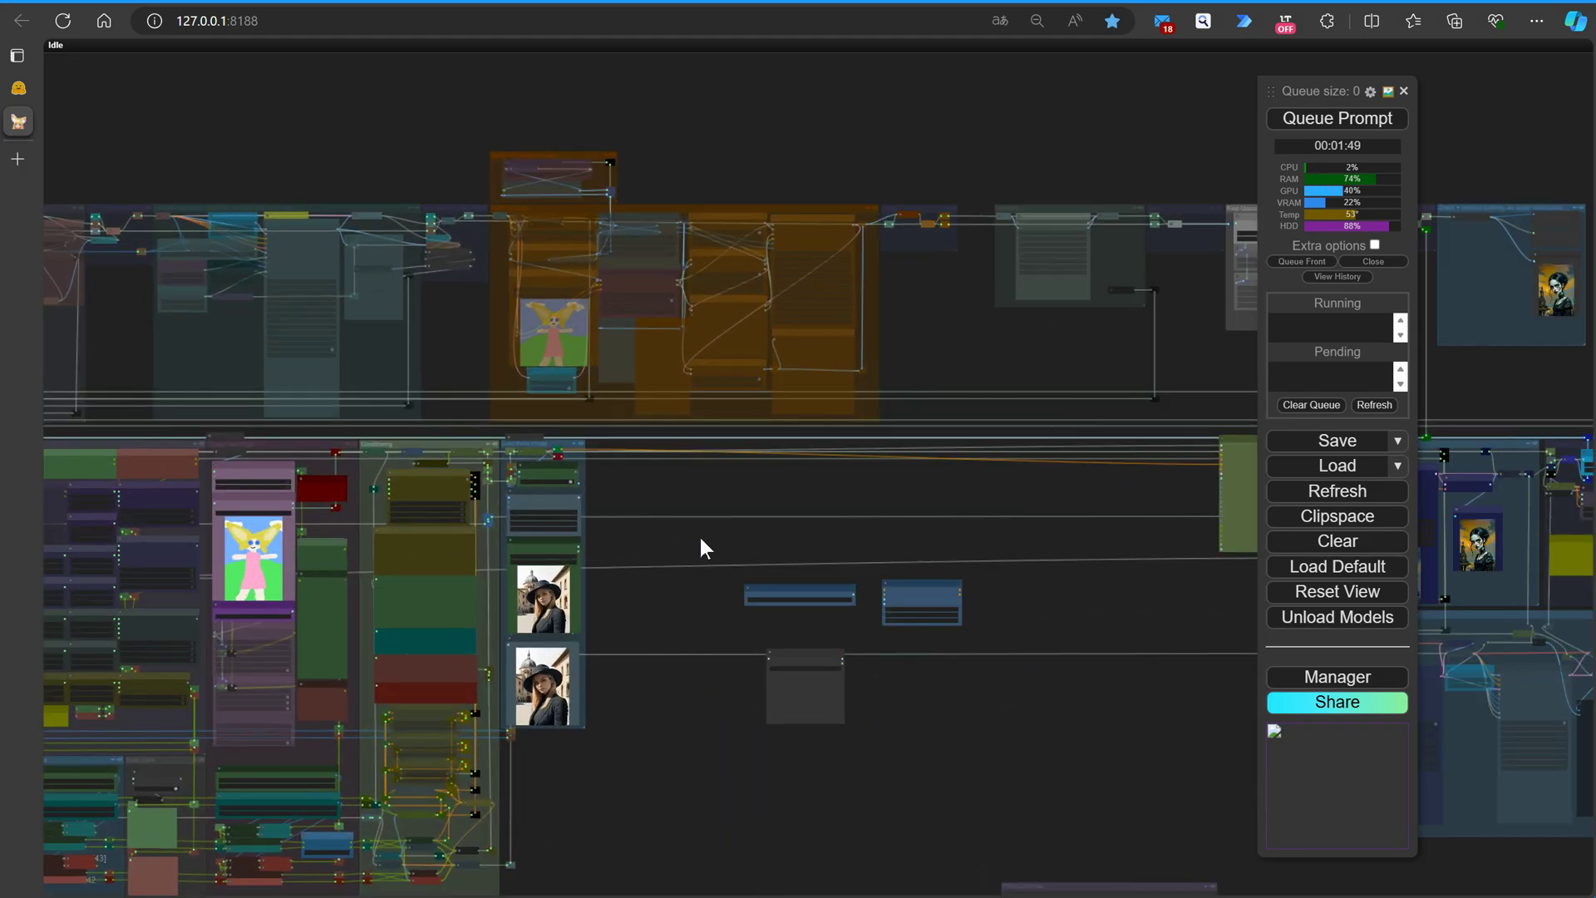
{"action": "left_click_drag", "start_coordinate": [803, 609], "coordinate": [626, 442]}
{"action": "left_click_drag", "start_coordinate": [841, 710], "coordinate": [642, 524]}
{"action": "left_click_drag", "start_coordinate": [1002, 608], "coordinate": [825, 447]}
{"action": "scroll", "coordinate": [808, 550], "scroll_direction": "up", "scroll_amount": 3}
{"action": "scroll", "coordinate": [813, 546], "scroll_direction": "up", "scroll_amount": 2}
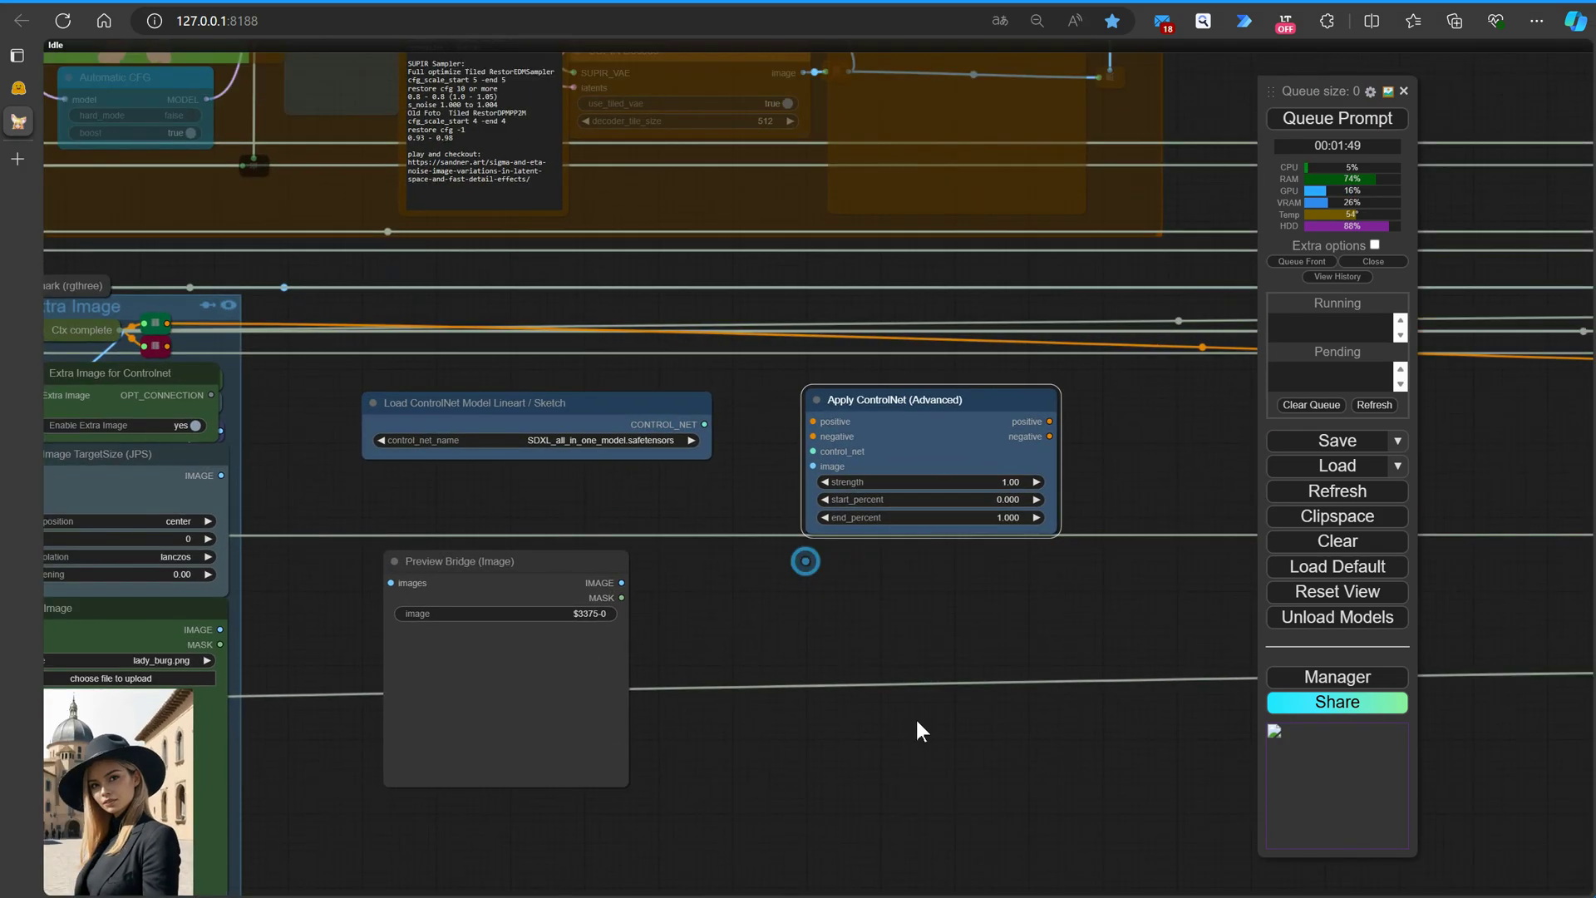
{"action": "scroll", "coordinate": [512, 577], "scroll_direction": "up", "scroll_amount": 3}
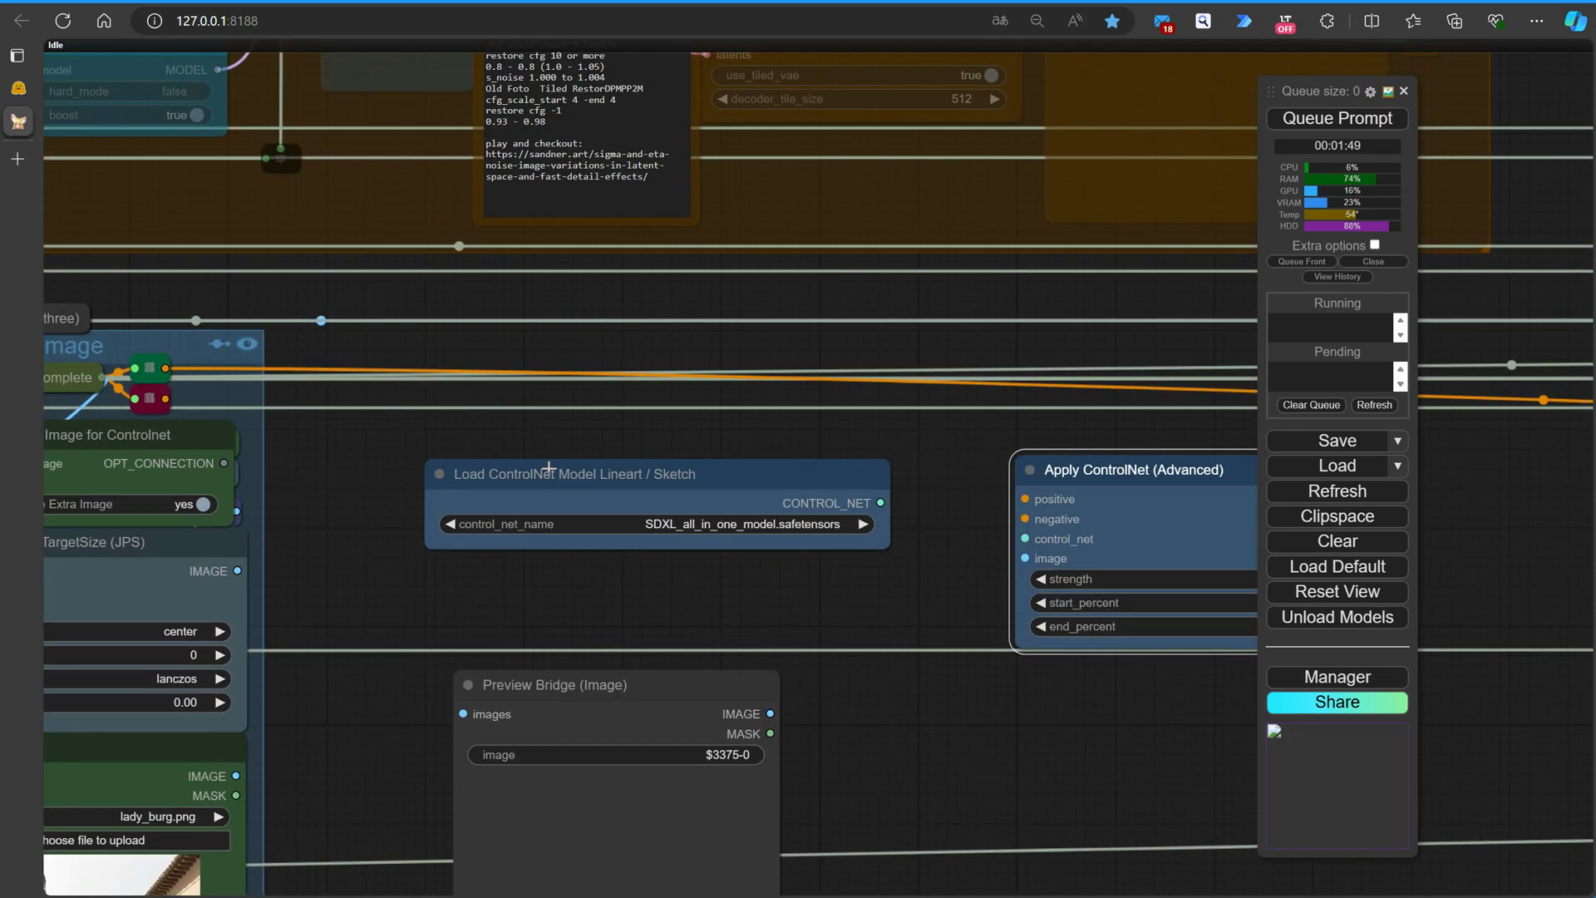
{"action": "scroll", "coordinate": [548, 469], "scroll_direction": "down", "scroll_amount": 3}
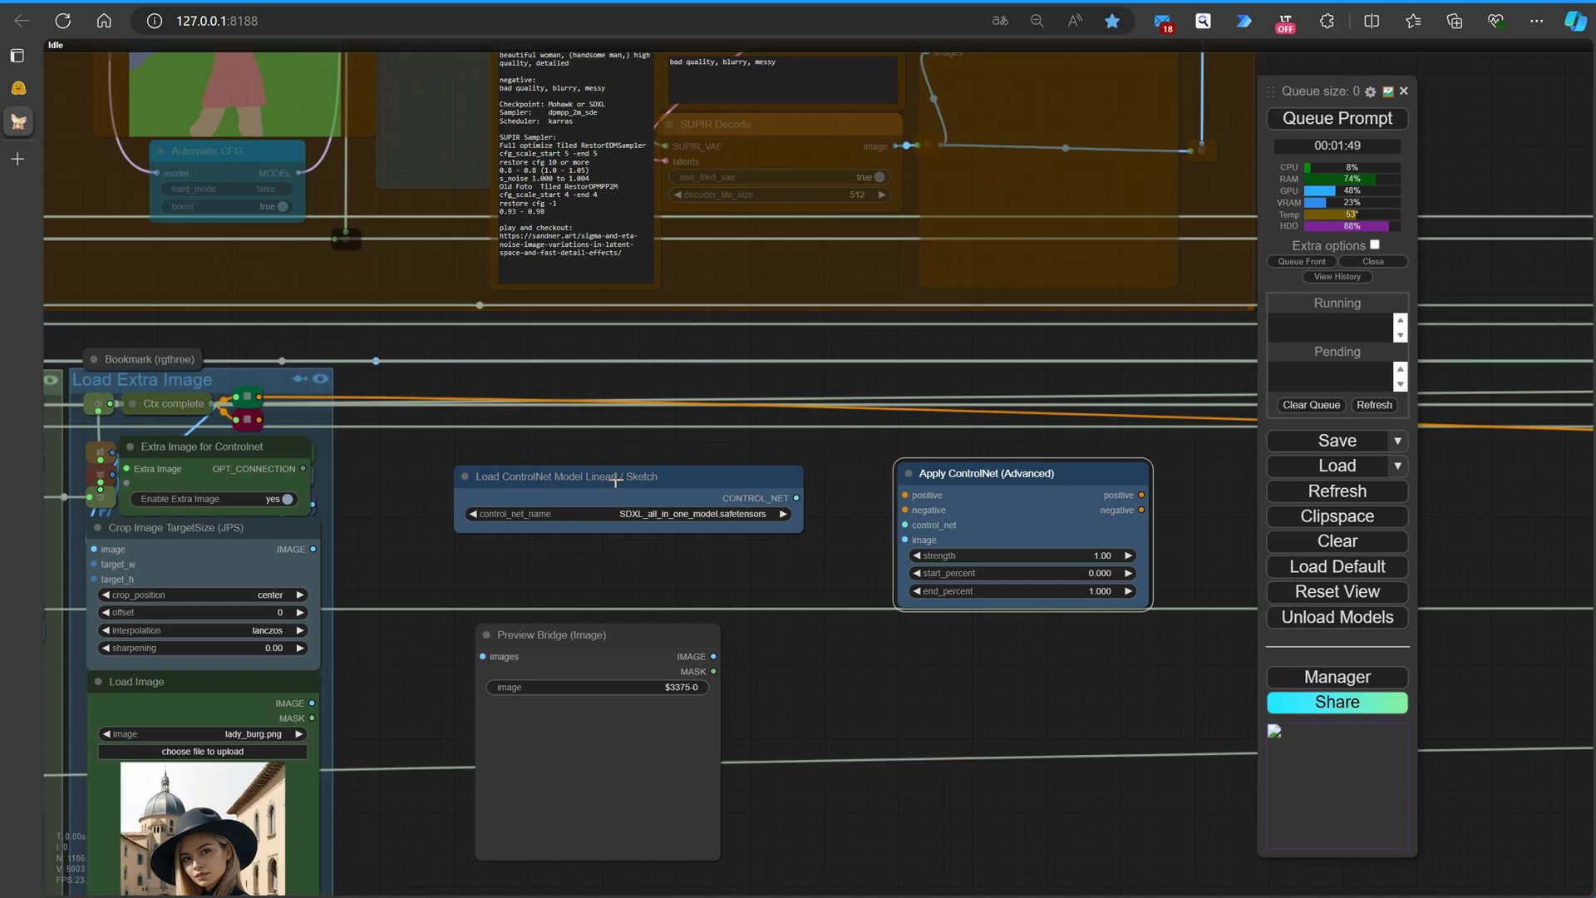
{"action": "left_click_drag", "start_coordinate": [615, 481], "coordinate": [611, 499]}
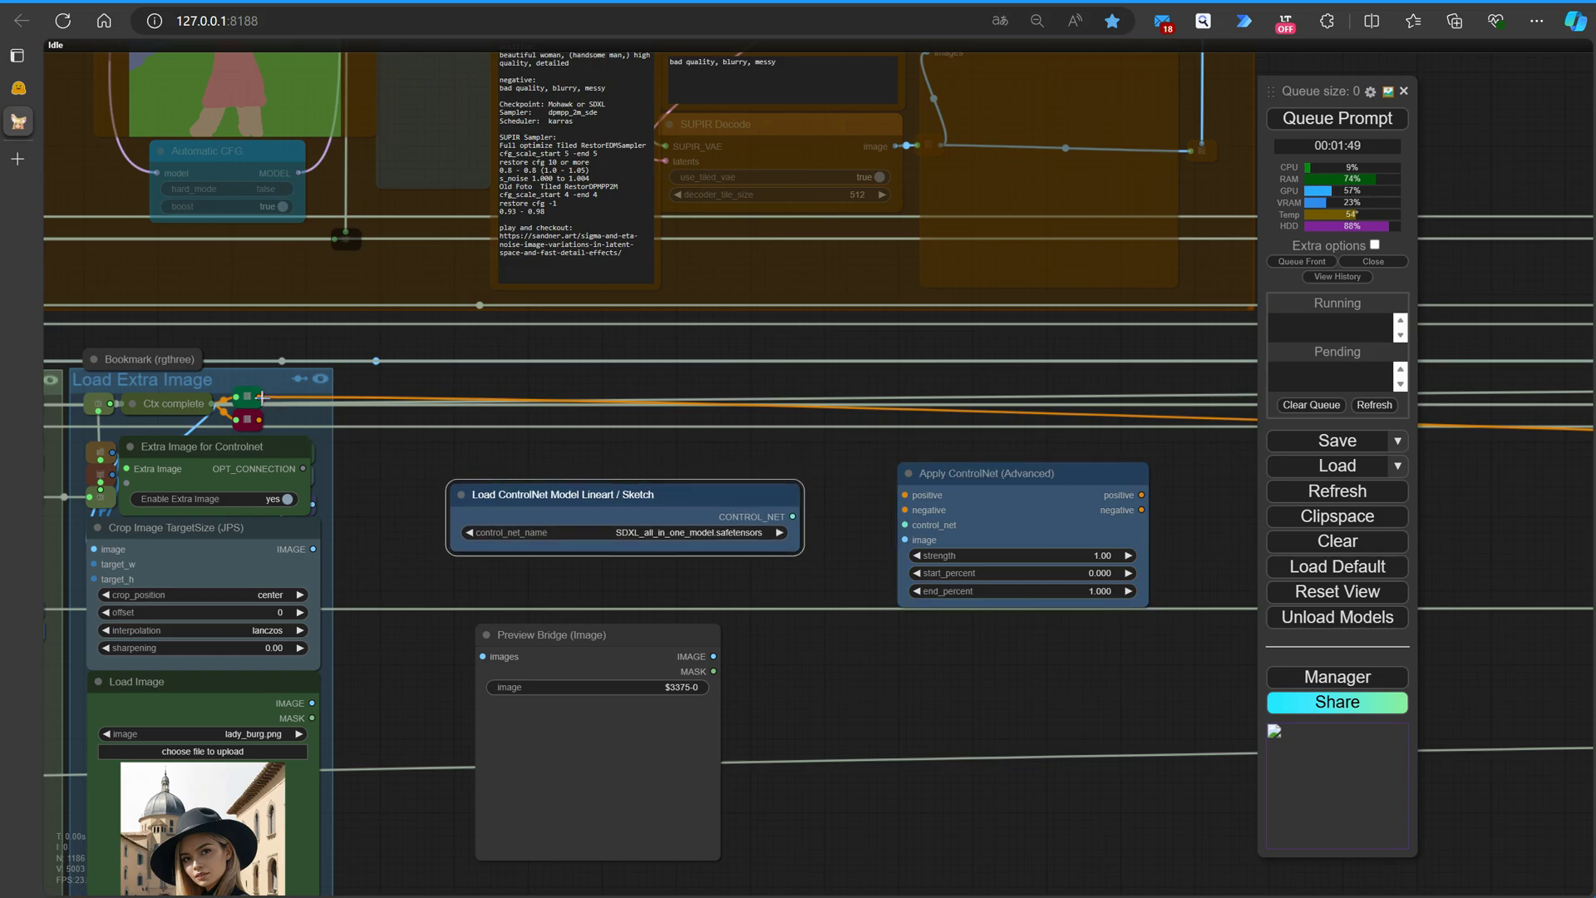
Connect positive, negative, CONTROL_NET and Preview Bridge IMAGE into Apply ControlNet (Advanced)'s matching inputs.
{"action": "left_click_drag", "start_coordinate": [261, 396], "coordinate": [345, 397]}
{"action": "left_click_drag", "start_coordinate": [768, 493], "coordinate": [904, 495]}
{"action": "left_click_drag", "start_coordinate": [261, 420], "coordinate": [905, 510]}
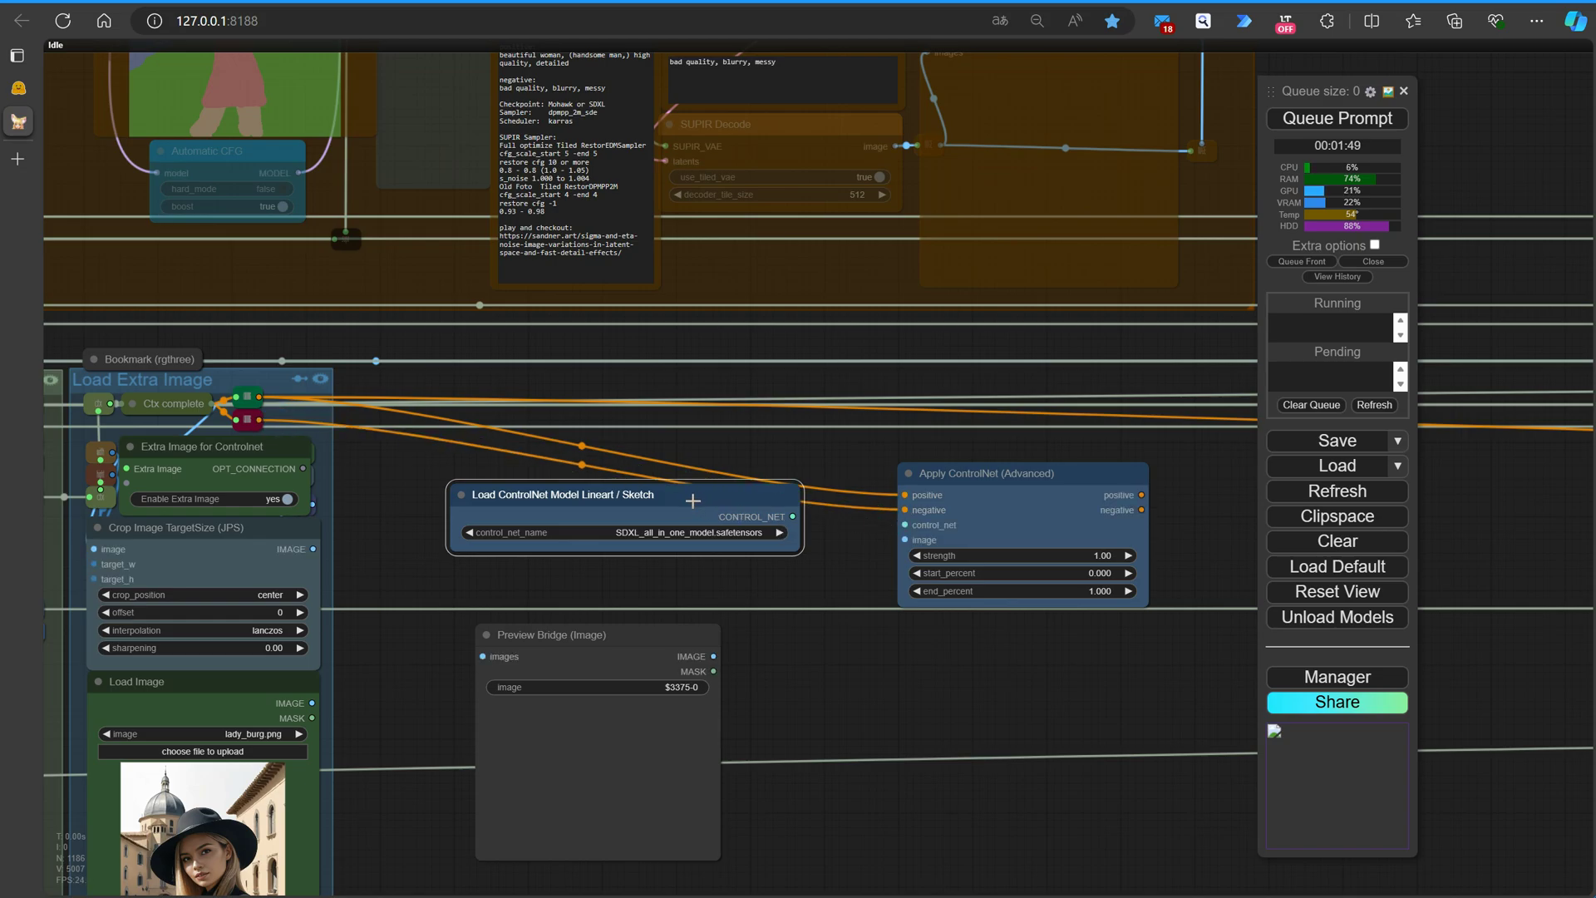
{"action": "left_click_drag", "start_coordinate": [692, 500], "coordinate": [681, 522]}
{"action": "left_click_drag", "start_coordinate": [780, 538], "coordinate": [905, 525]}
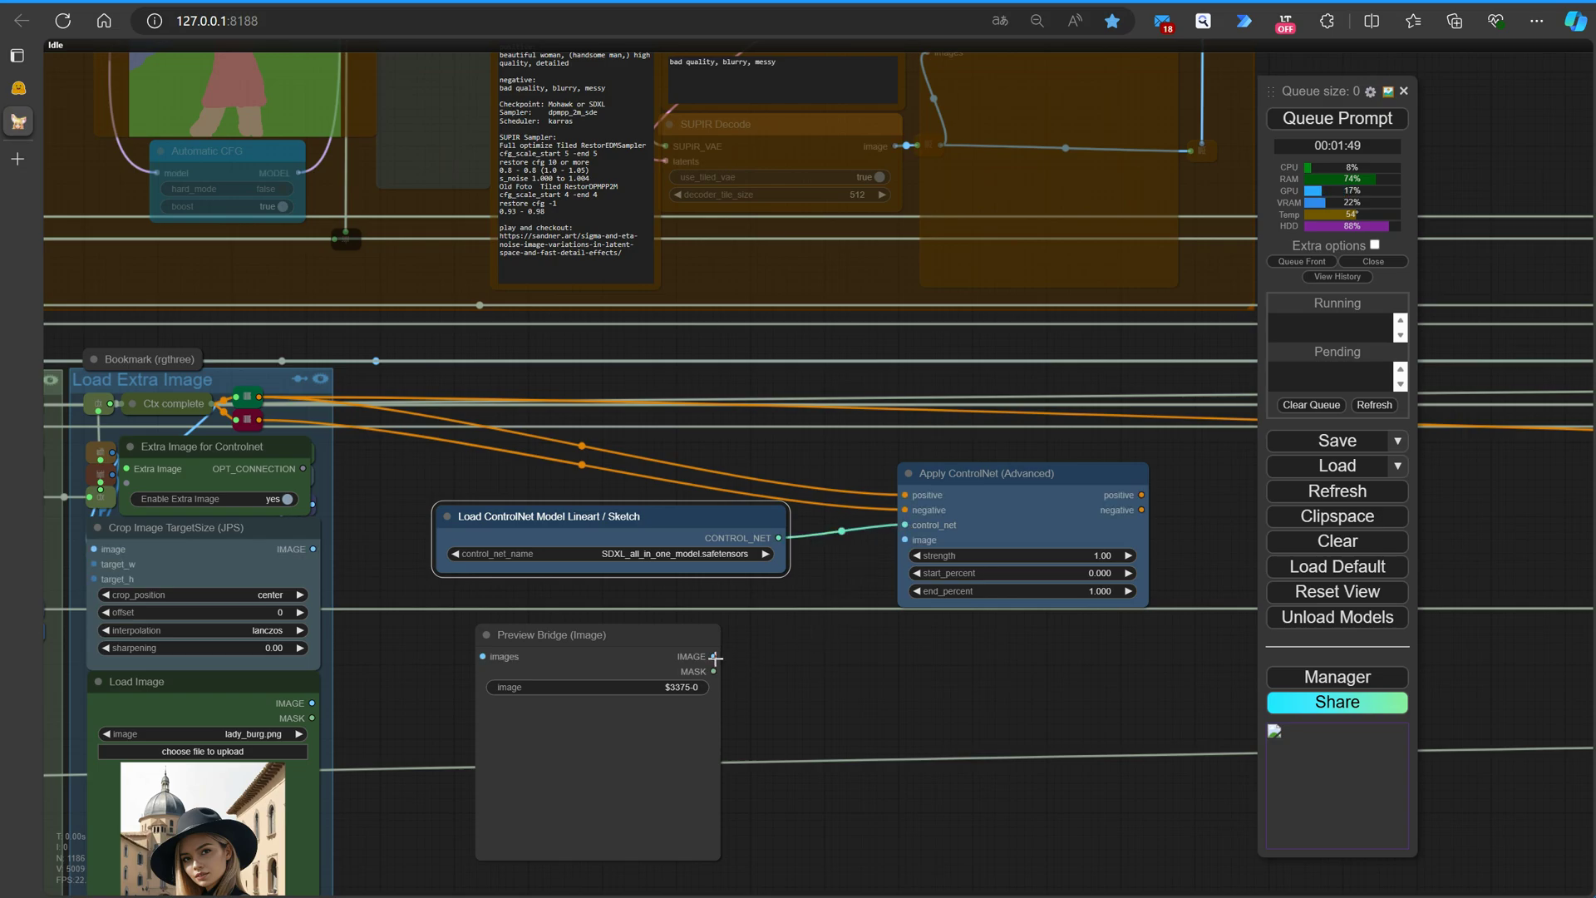
{"action": "left_click_drag", "start_coordinate": [714, 657], "coordinate": [905, 540]}
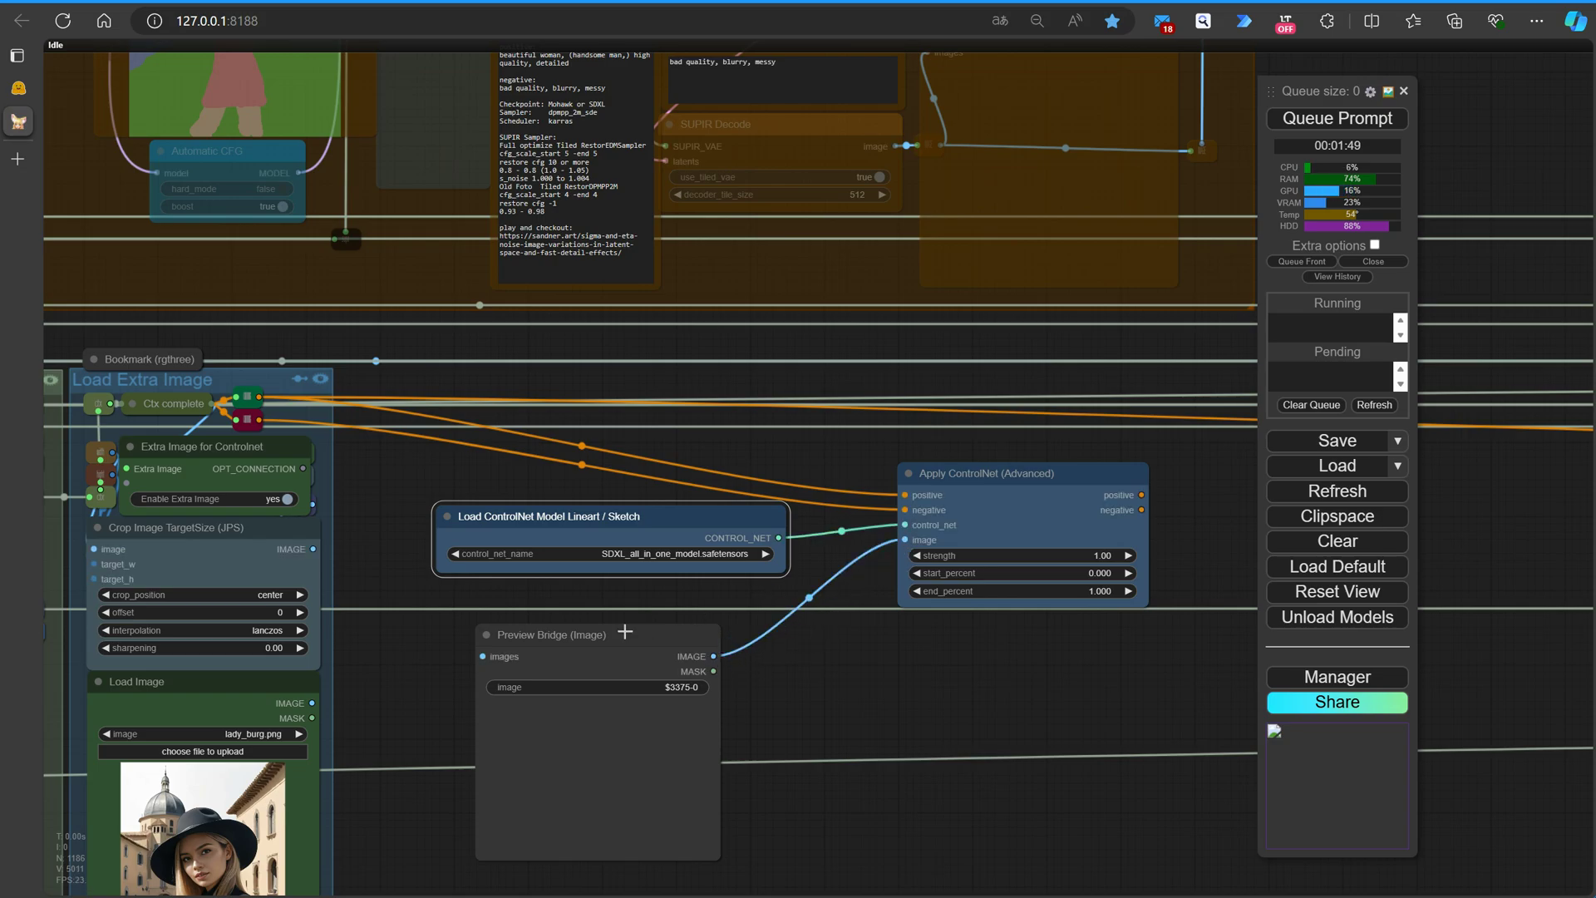
{"action": "left_click_drag", "start_coordinate": [627, 639], "coordinate": [702, 640]}
{"action": "scroll", "coordinate": [883, 656], "scroll_direction": "down", "scroll_amount": 4}
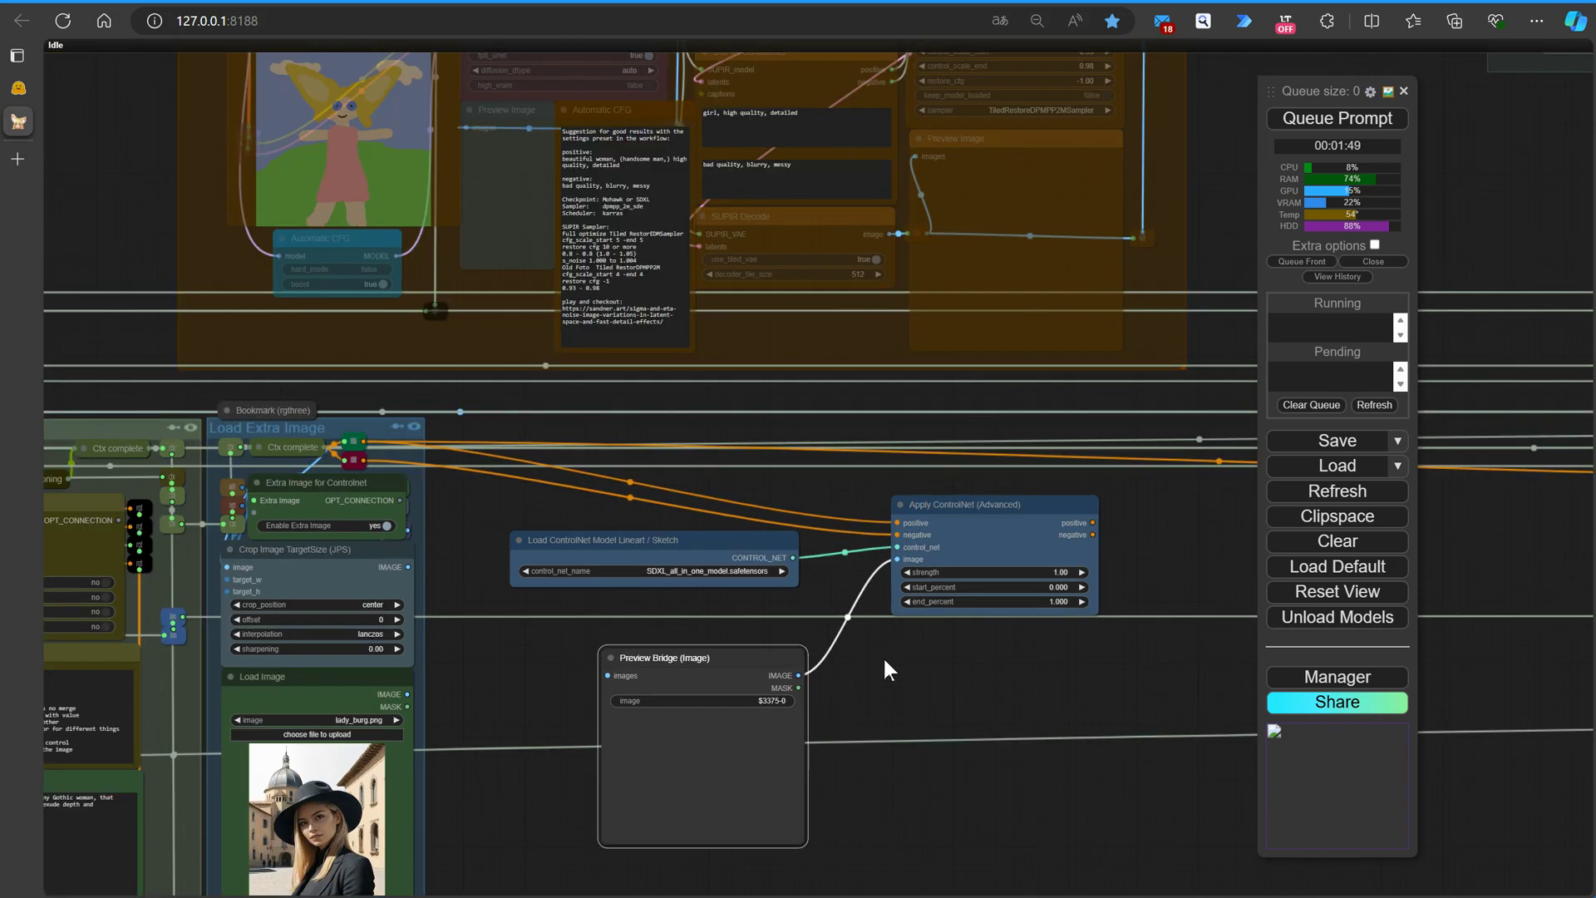
Move Apply ControlNet toward Ctx complete and link its positive and negative outputs to it.
{"action": "scroll", "coordinate": [713, 688], "scroll_direction": "down", "scroll_amount": 3}
{"action": "scroll", "coordinate": [780, 687], "scroll_direction": "up", "scroll_amount": 2}
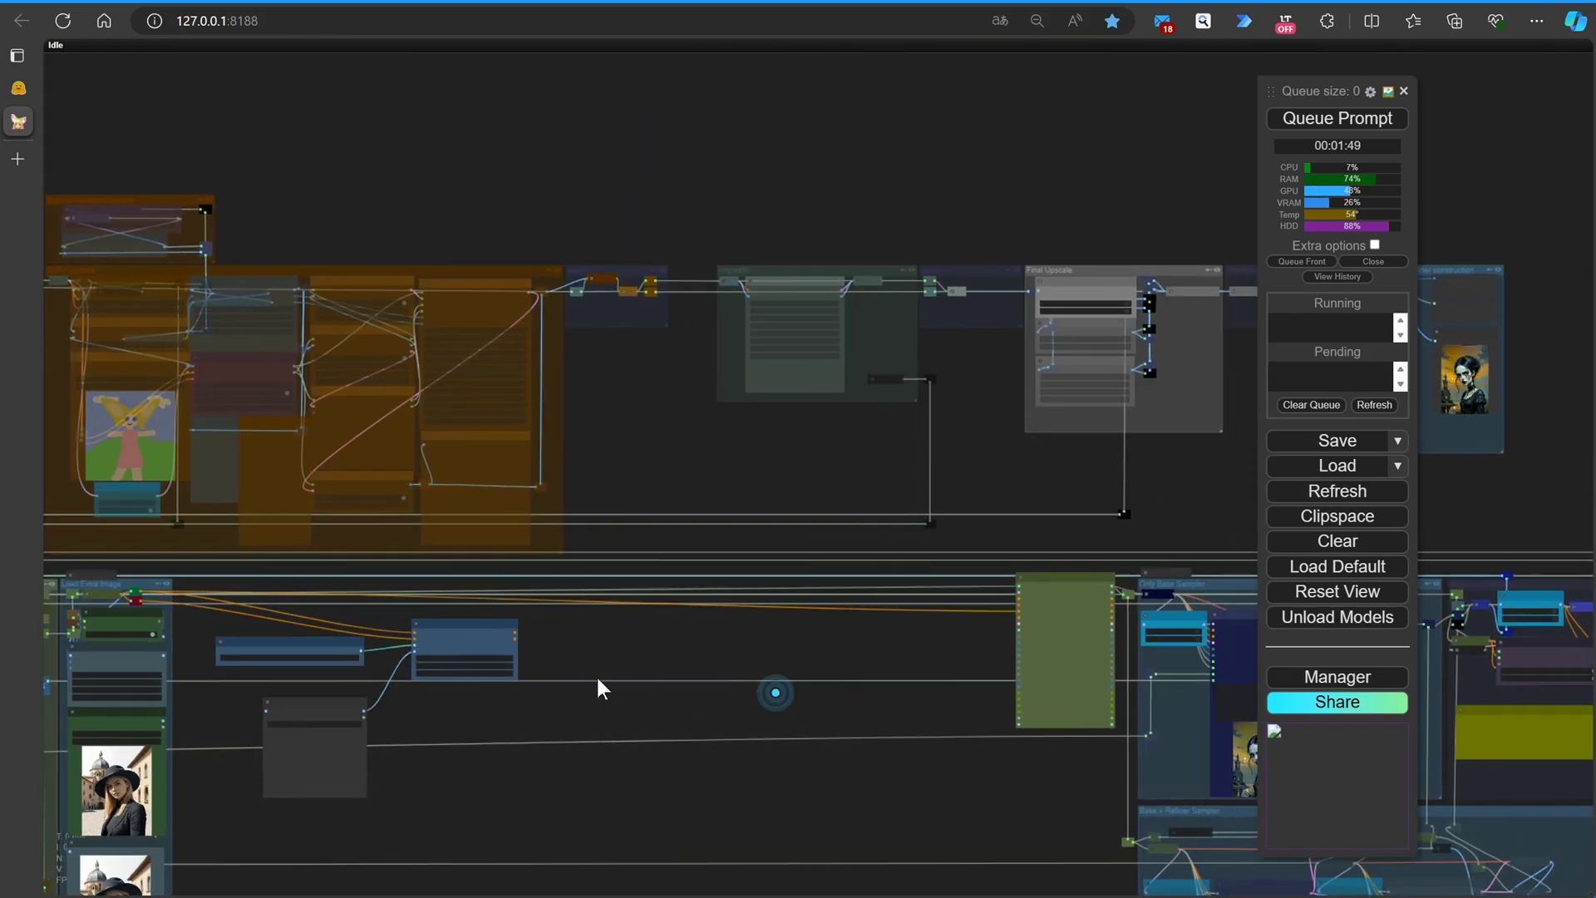
{"action": "left_click_drag", "start_coordinate": [458, 635], "coordinate": [898, 640]}
{"action": "scroll", "coordinate": [977, 647], "scroll_direction": "up", "scroll_amount": 10}
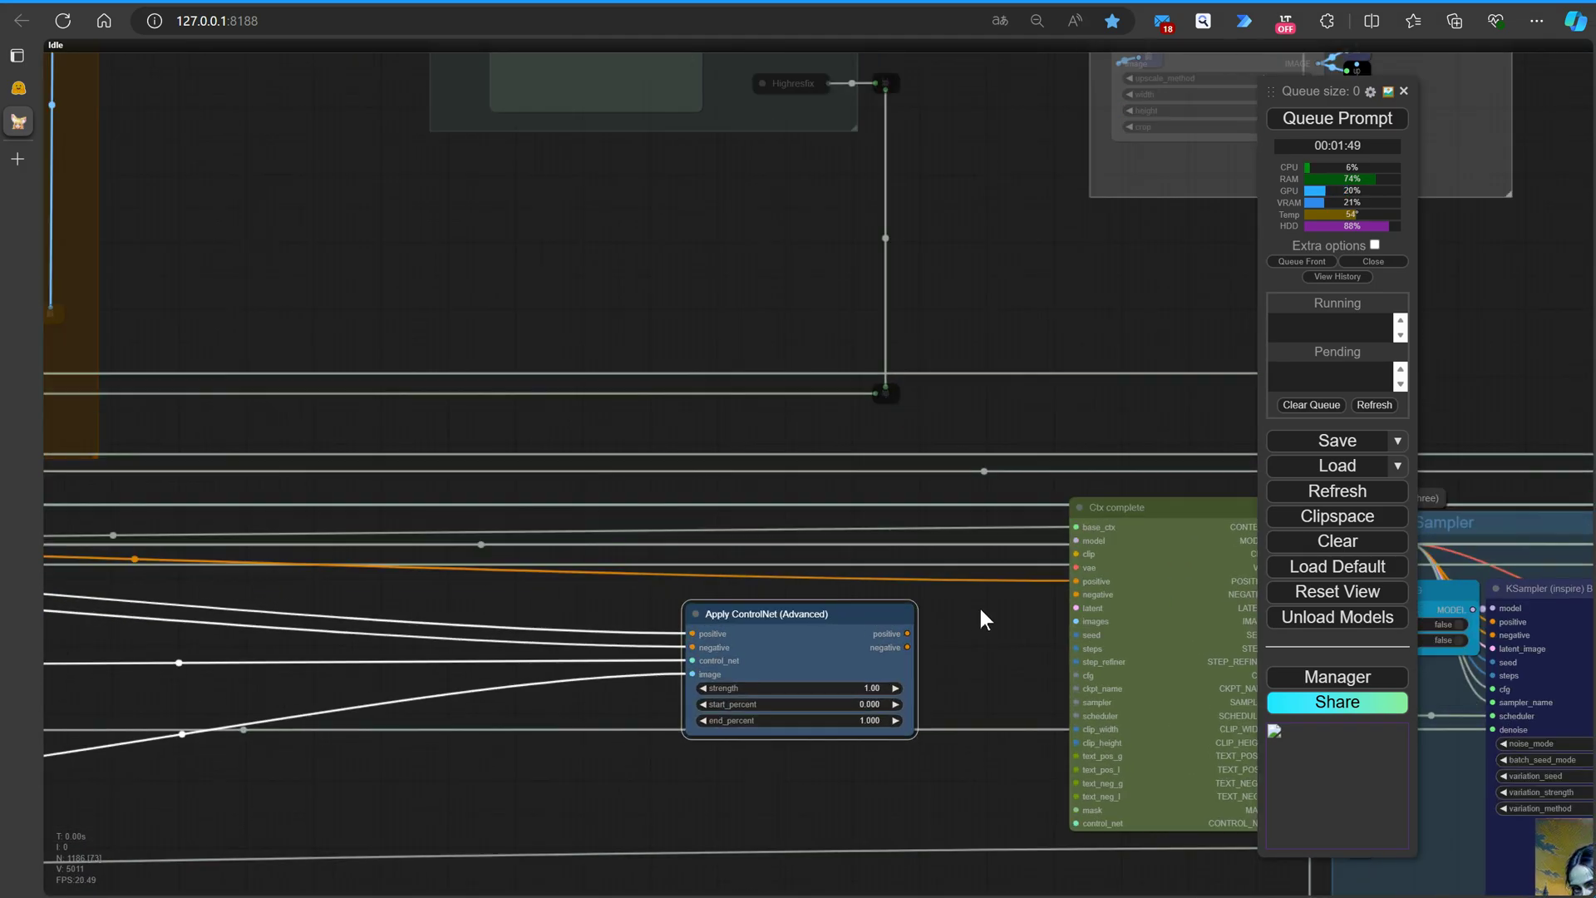
{"action": "left_click_drag", "start_coordinate": [971, 644], "coordinate": [758, 649]}
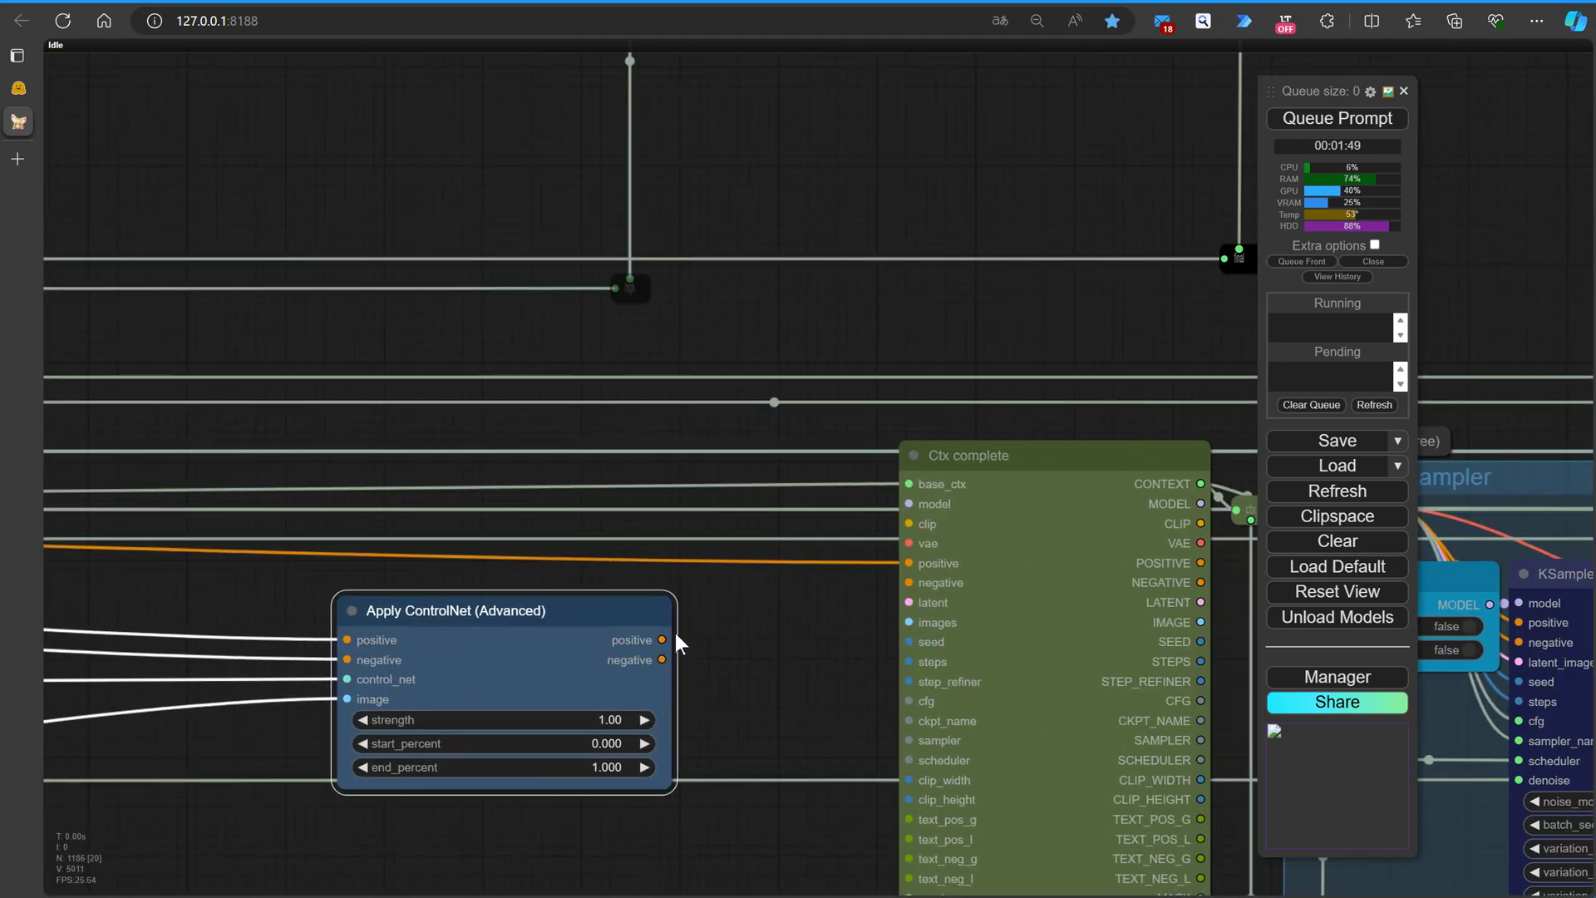
{"action": "left_click_drag", "start_coordinate": [661, 639], "coordinate": [909, 563]}
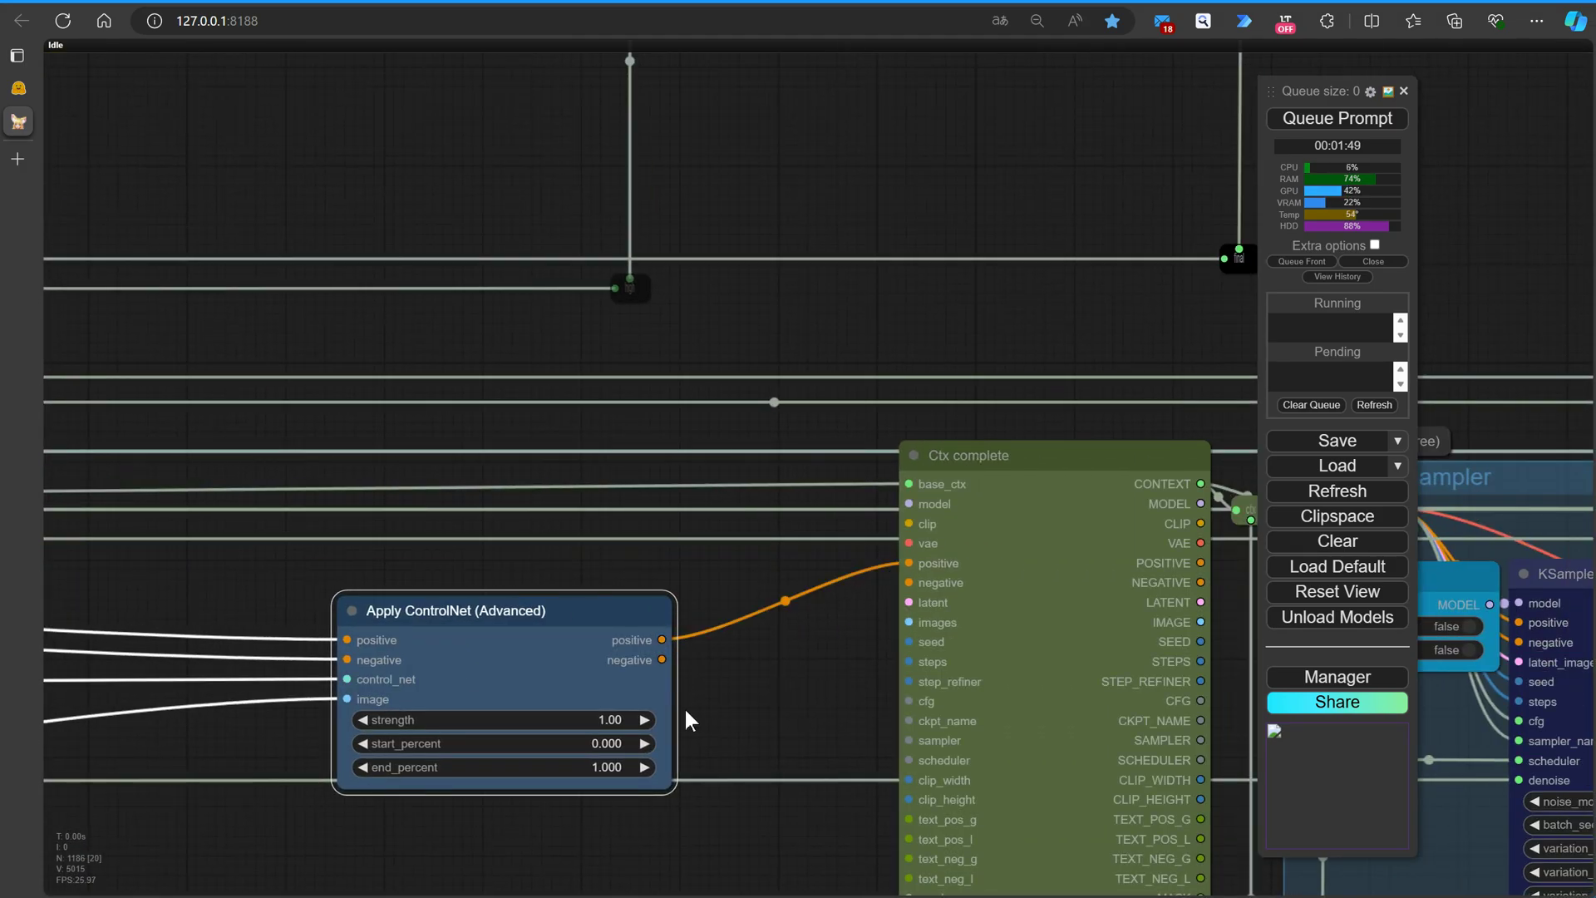
{"action": "left_click_drag", "start_coordinate": [662, 661], "coordinate": [1219, 524]}
{"action": "left_click", "coordinate": [913, 455]}
Reposition the Apply ControlNet, Load ControlNet Model and Preview Bridge nodes.
{"action": "scroll", "coordinate": [856, 601], "scroll_direction": "down", "scroll_amount": 3}
{"action": "scroll", "coordinate": [913, 588], "scroll_direction": "down", "scroll_amount": 3}
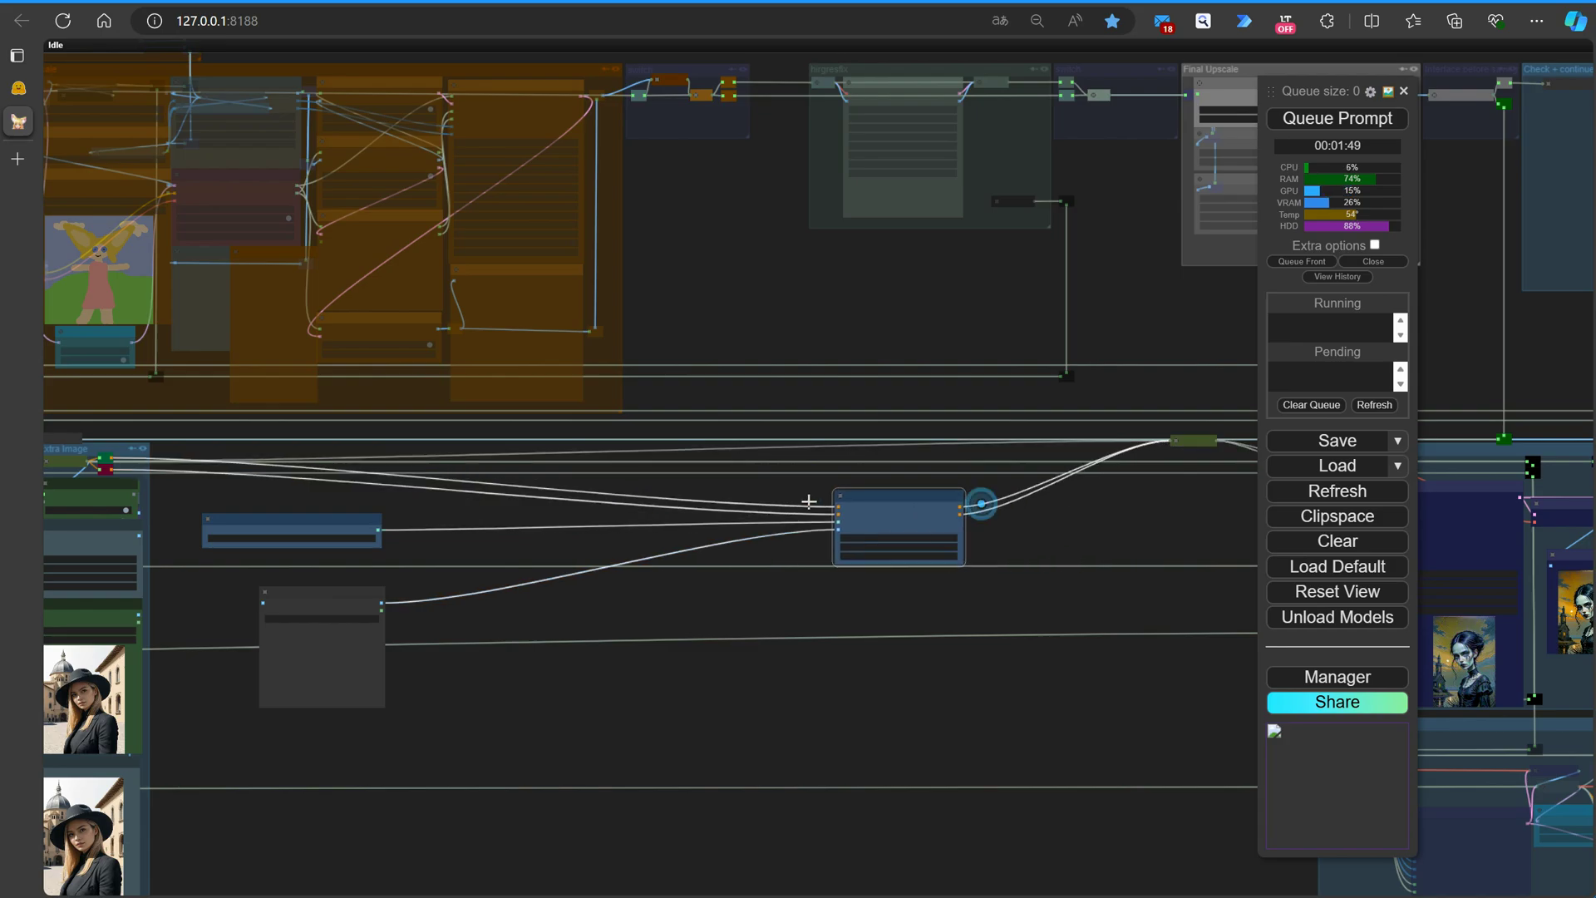
{"action": "left_click_drag", "start_coordinate": [809, 502], "coordinate": [527, 499]}
{"action": "left_click_drag", "start_coordinate": [532, 611], "coordinate": [850, 636]}
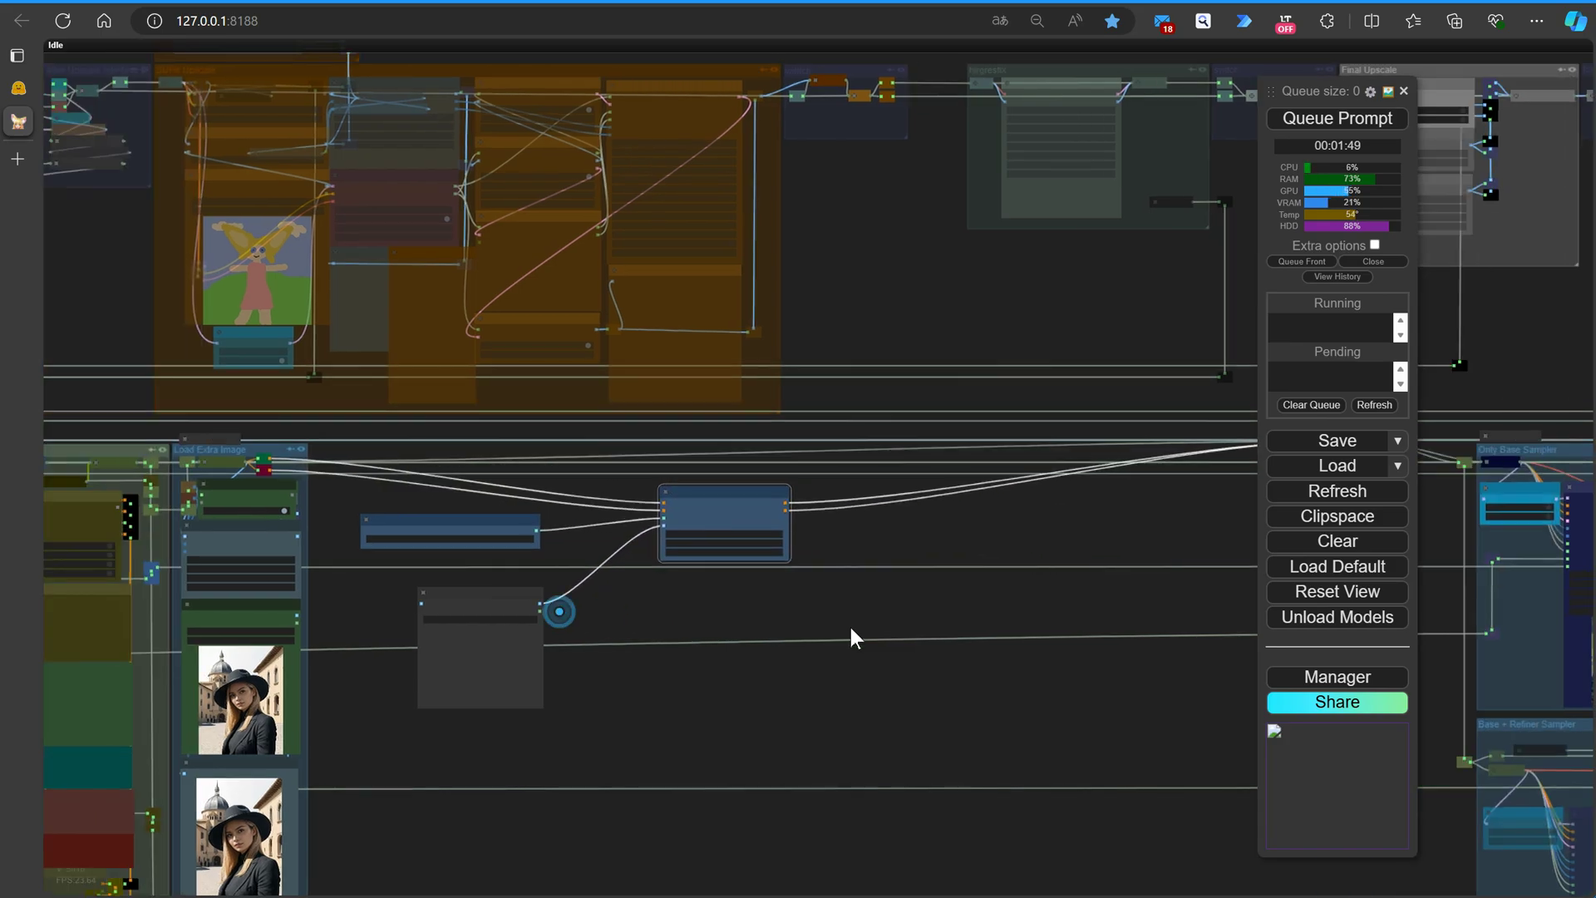
{"action": "scroll", "coordinate": [761, 569], "scroll_direction": "up", "scroll_amount": 3}
{"action": "left_click_drag", "start_coordinate": [792, 556], "coordinate": [892, 559]}
{"action": "left_click_drag", "start_coordinate": [861, 673], "coordinate": [979, 677]}
Search 'contro prep' and add a ControlNet Preprocessor node to the canvas.
{"action": "scroll", "coordinate": [710, 690], "scroll_direction": "down", "scroll_amount": 3}
{"action": "left_click_drag", "start_coordinate": [710, 690], "coordinate": [630, 502]}
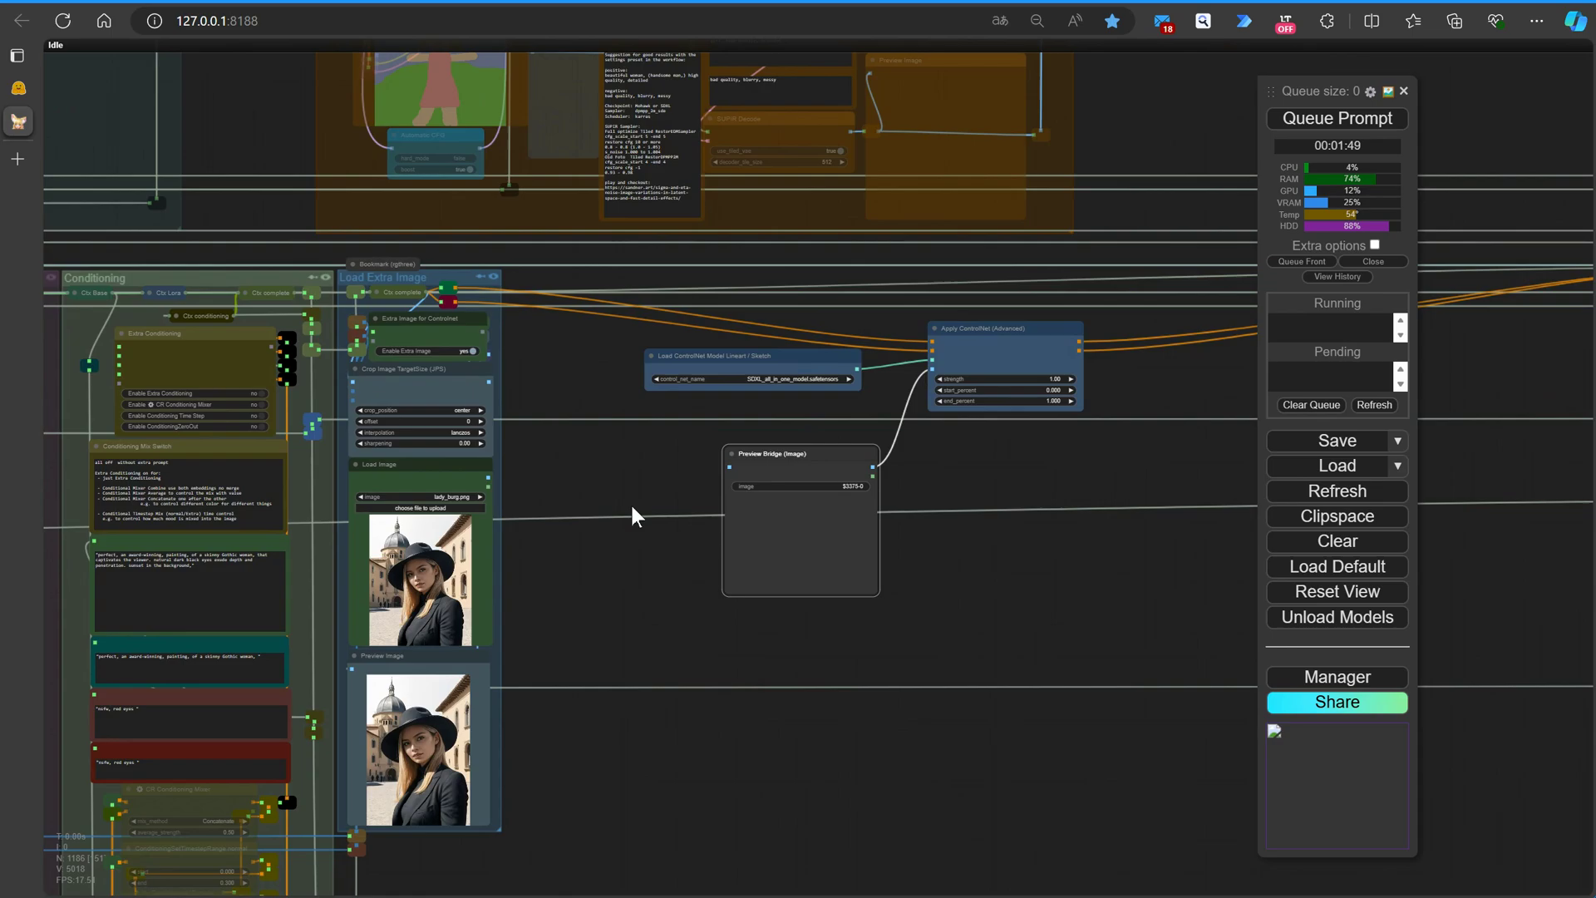
{"action": "left_click", "coordinate": [678, 637]}
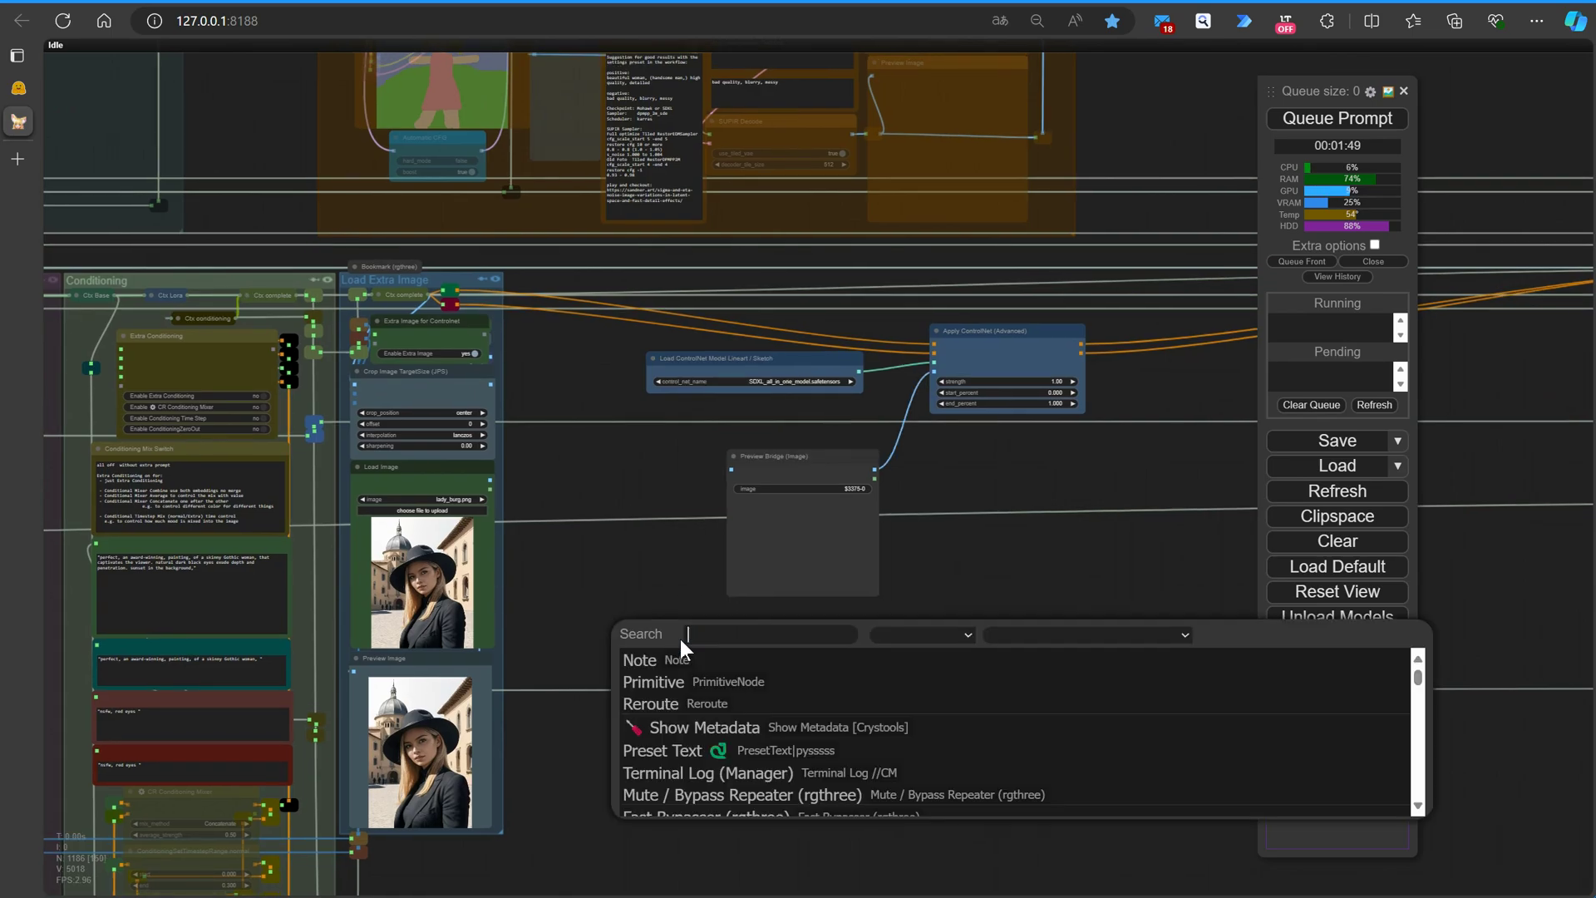
{"action": "type", "text": "controlnet"}
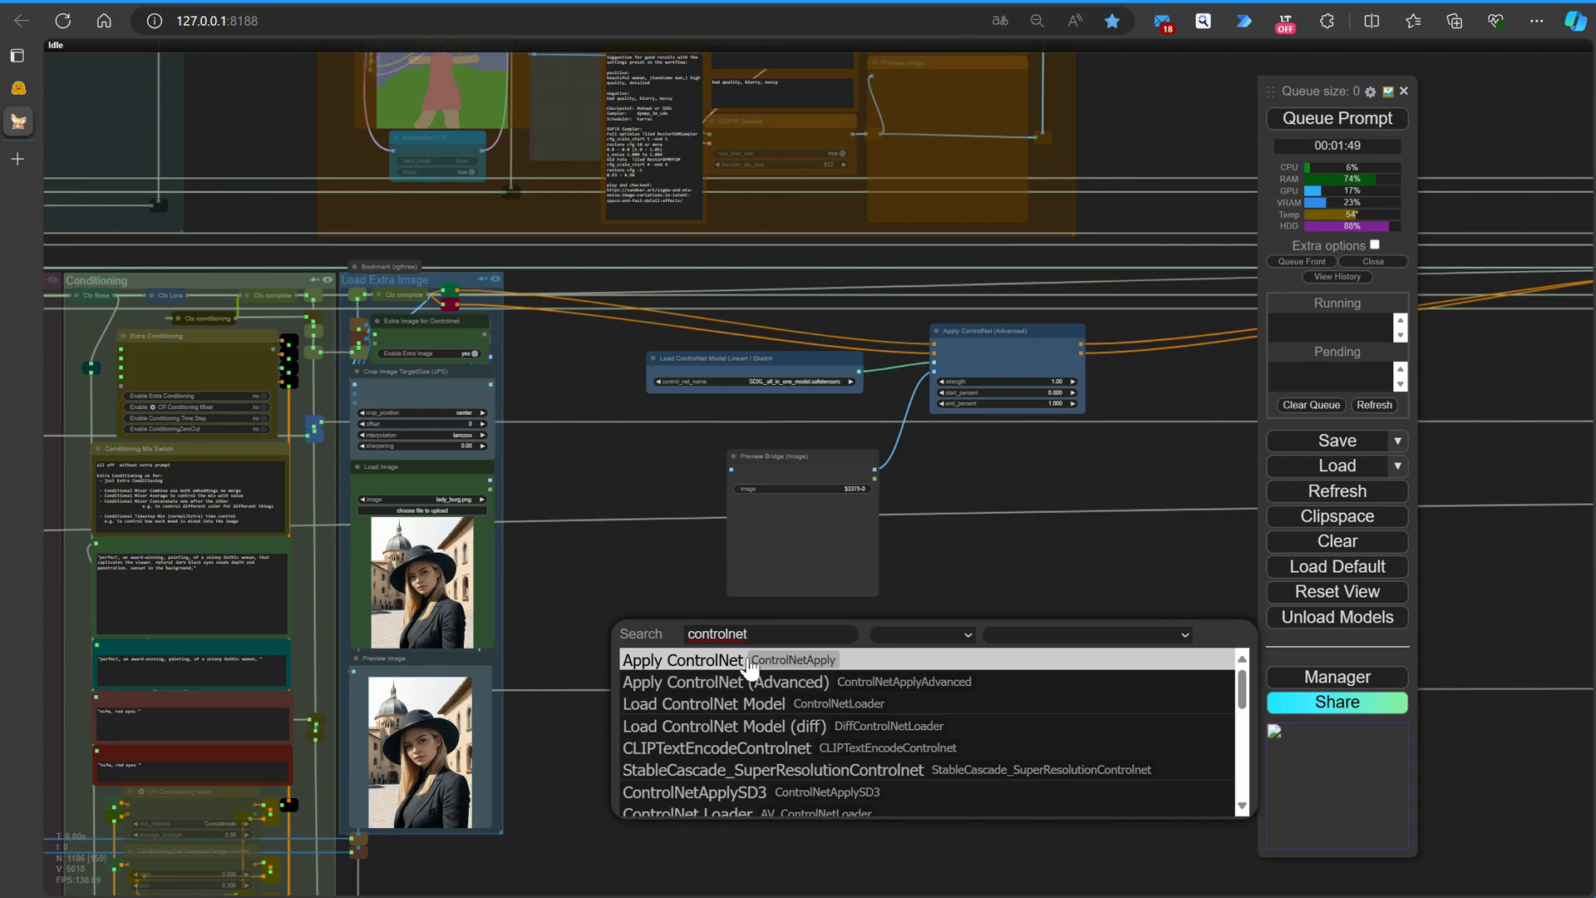
{"action": "type", "text": "pr"}
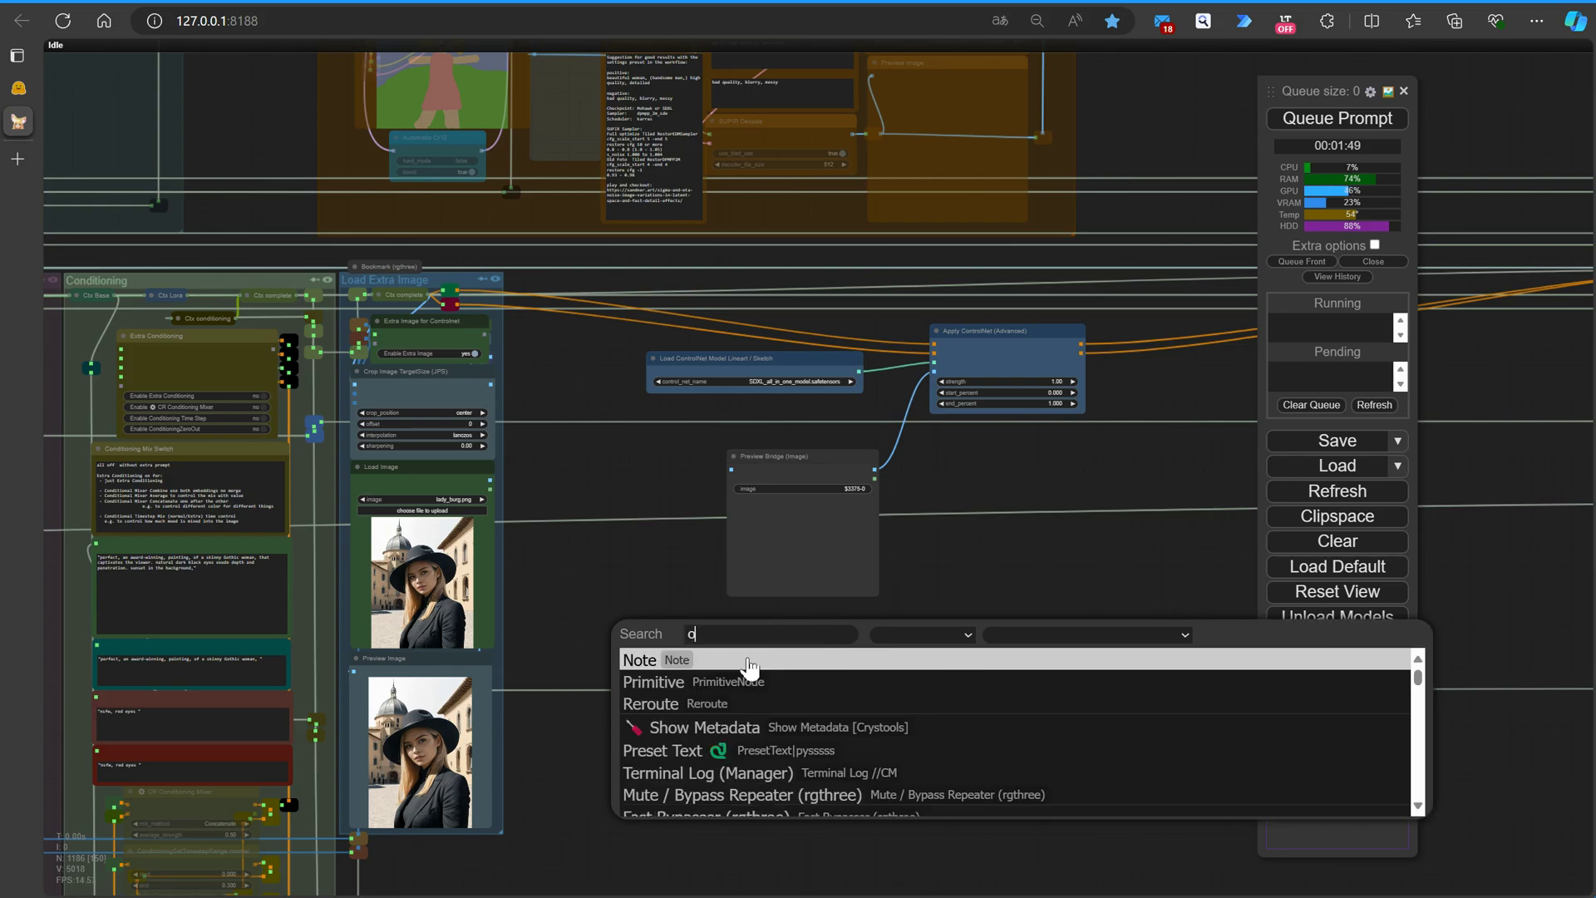
{"action": "type", "text": "e"}
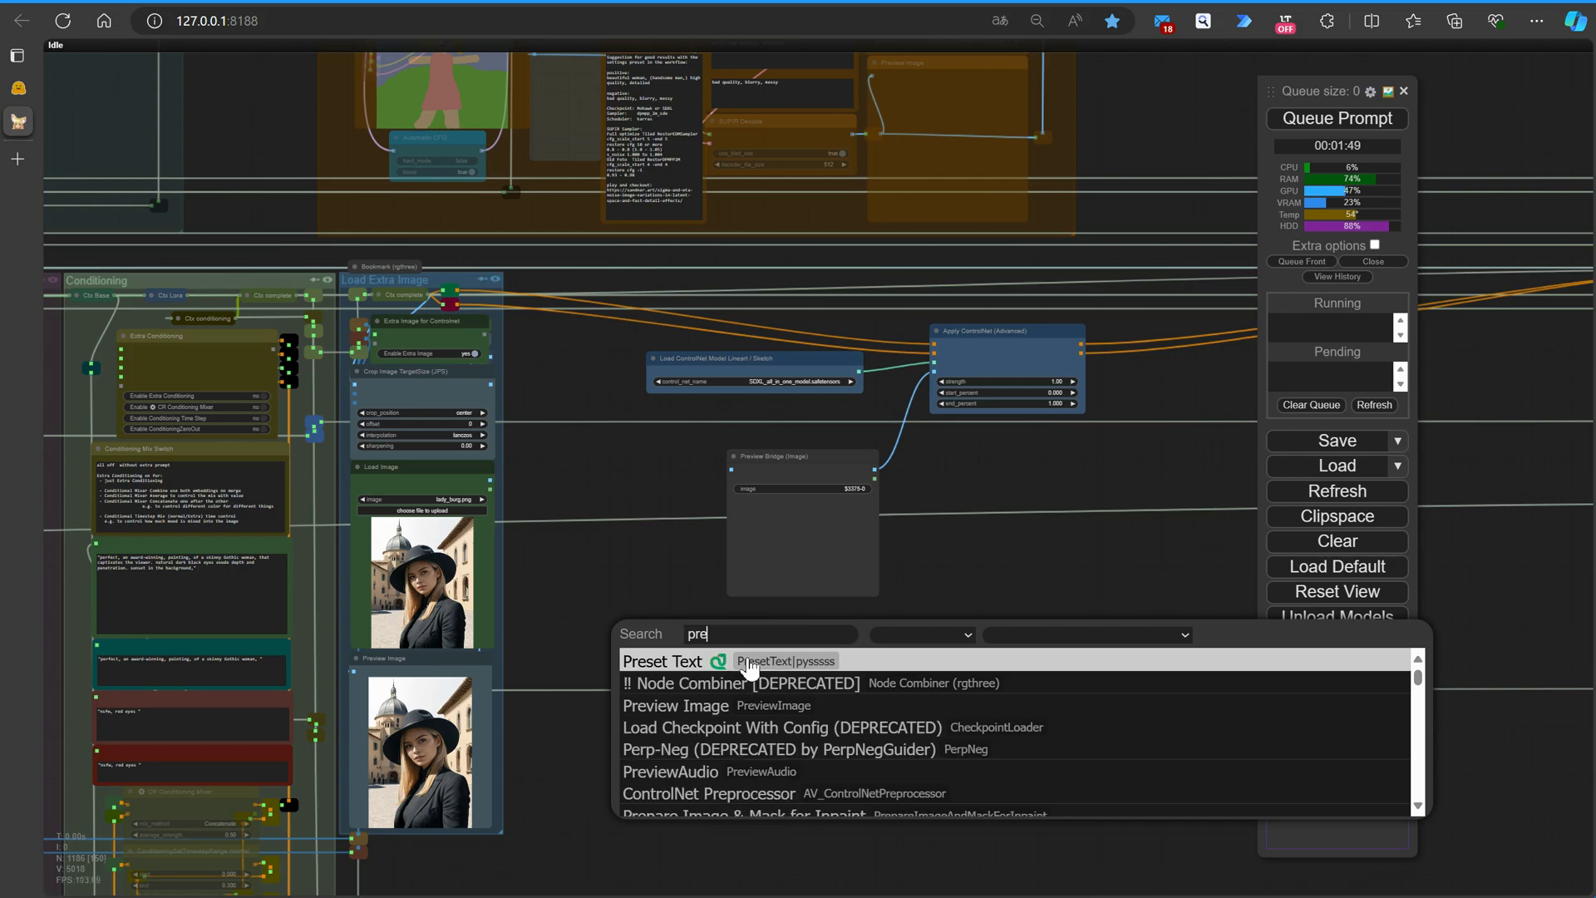
{"action": "type", "text": "p"}
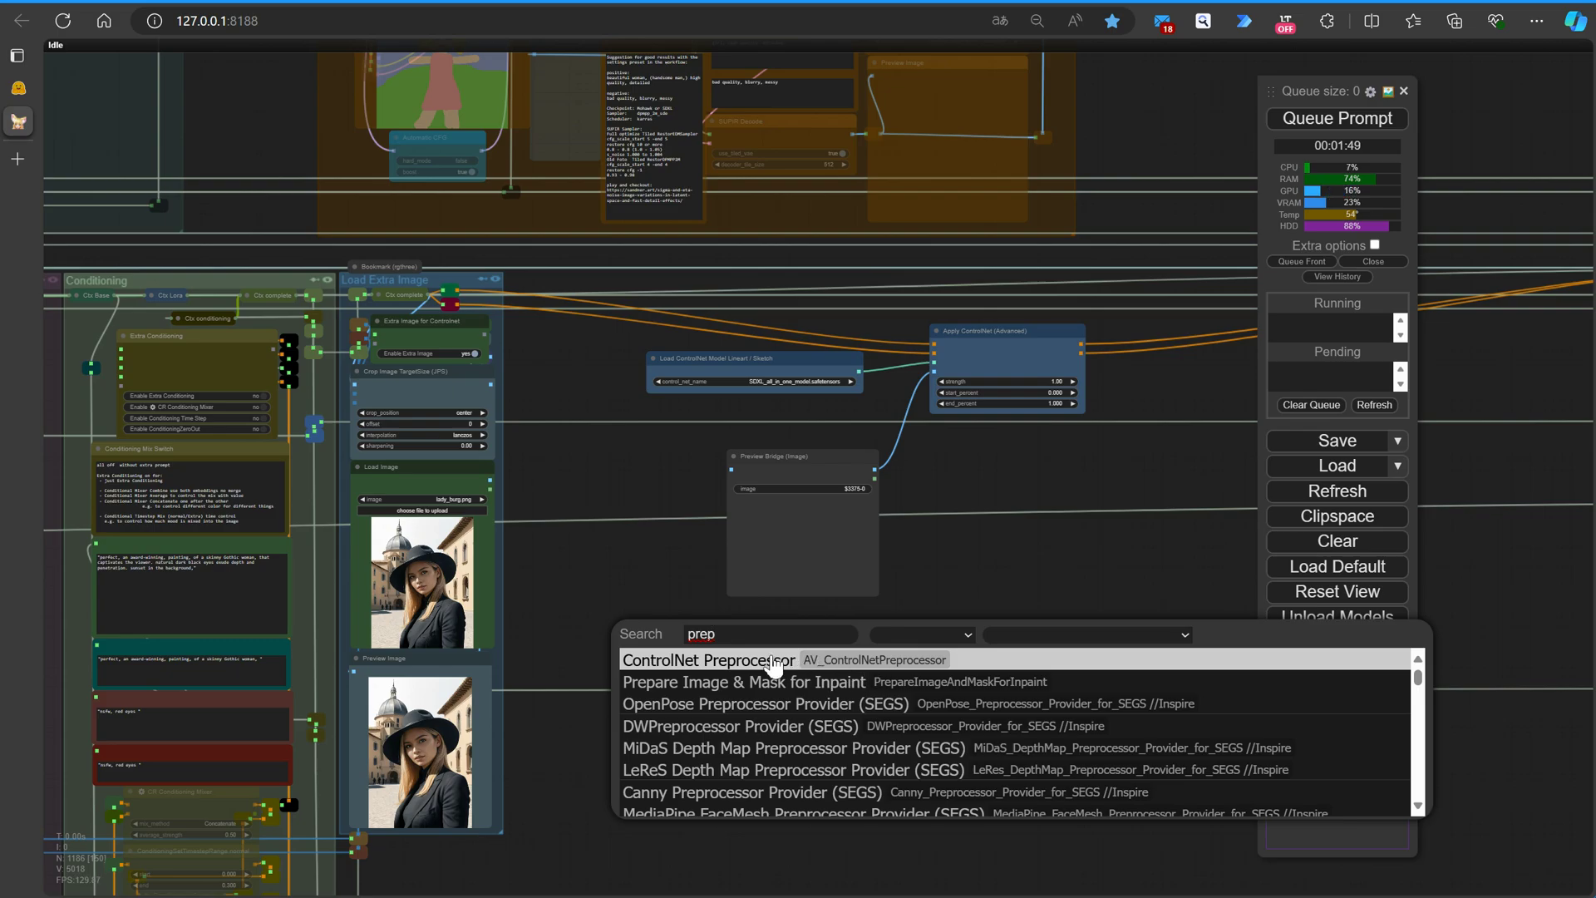
{"action": "left_click", "coordinate": [709, 660]}
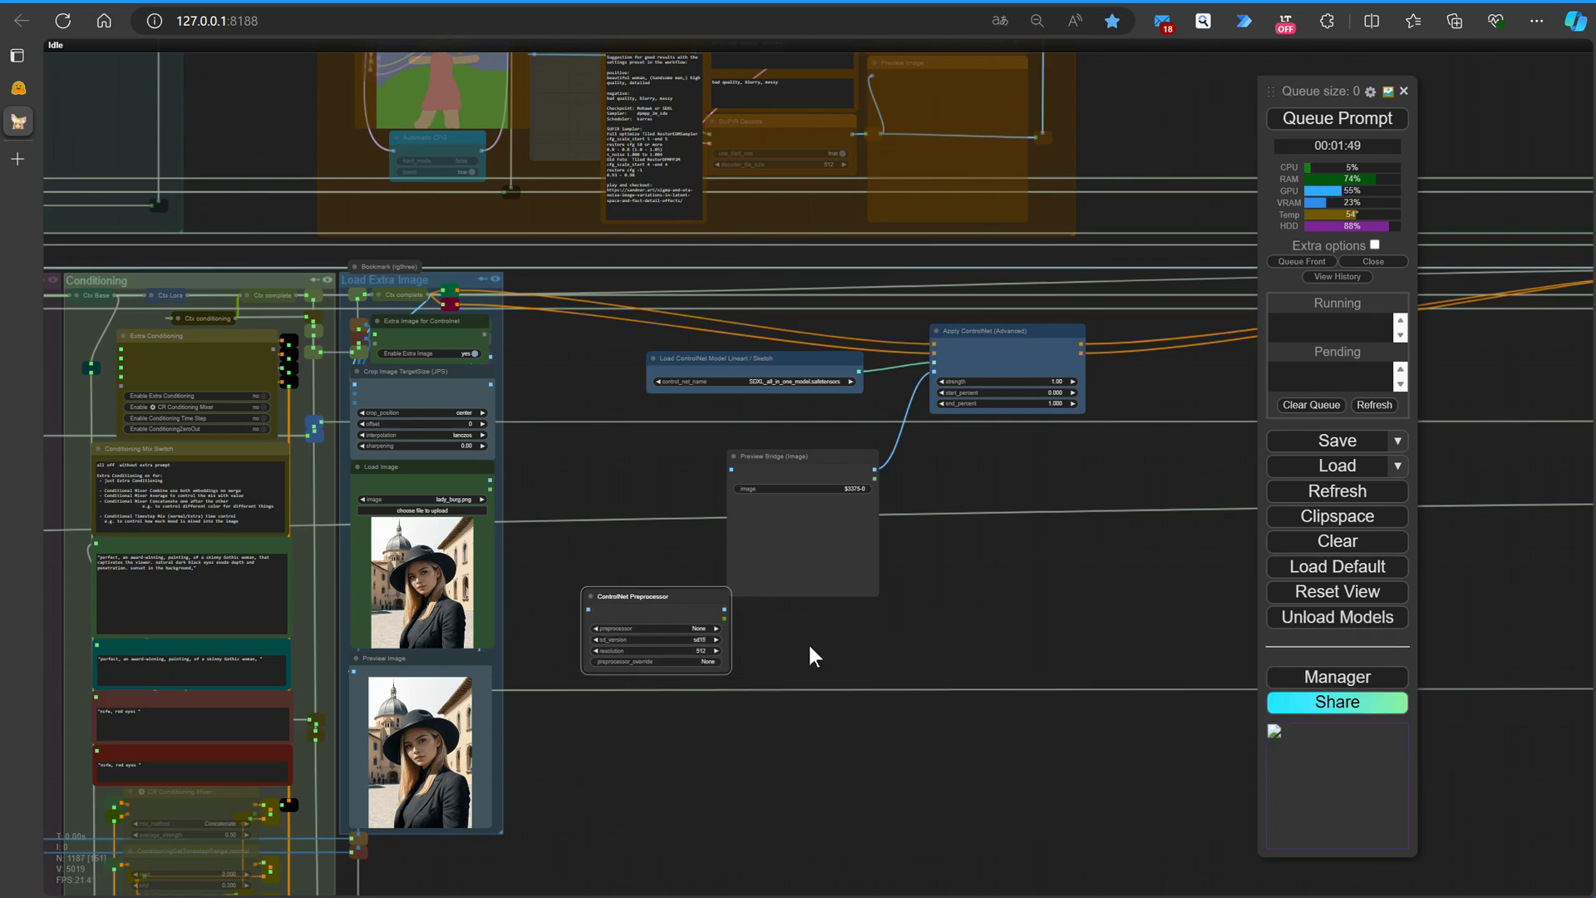
Add a second ControlNet Preprocessor from the Art Venture loaders menu and place it down-left.
{"action": "right_click", "coordinate": [935, 560]}
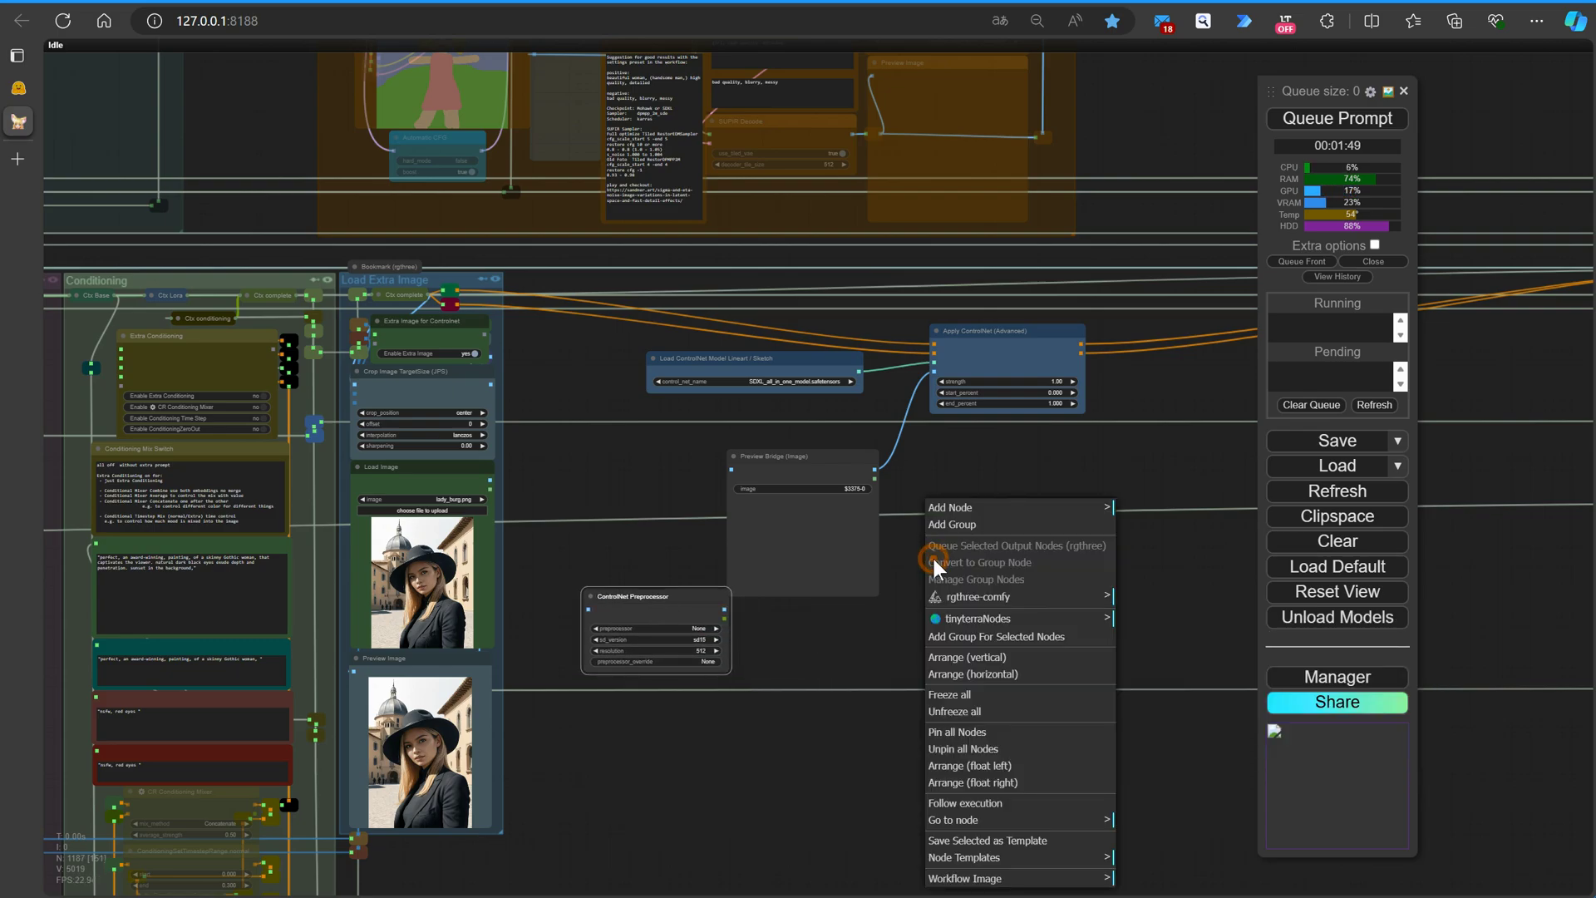
{"action": "left_click", "coordinate": [969, 512]}
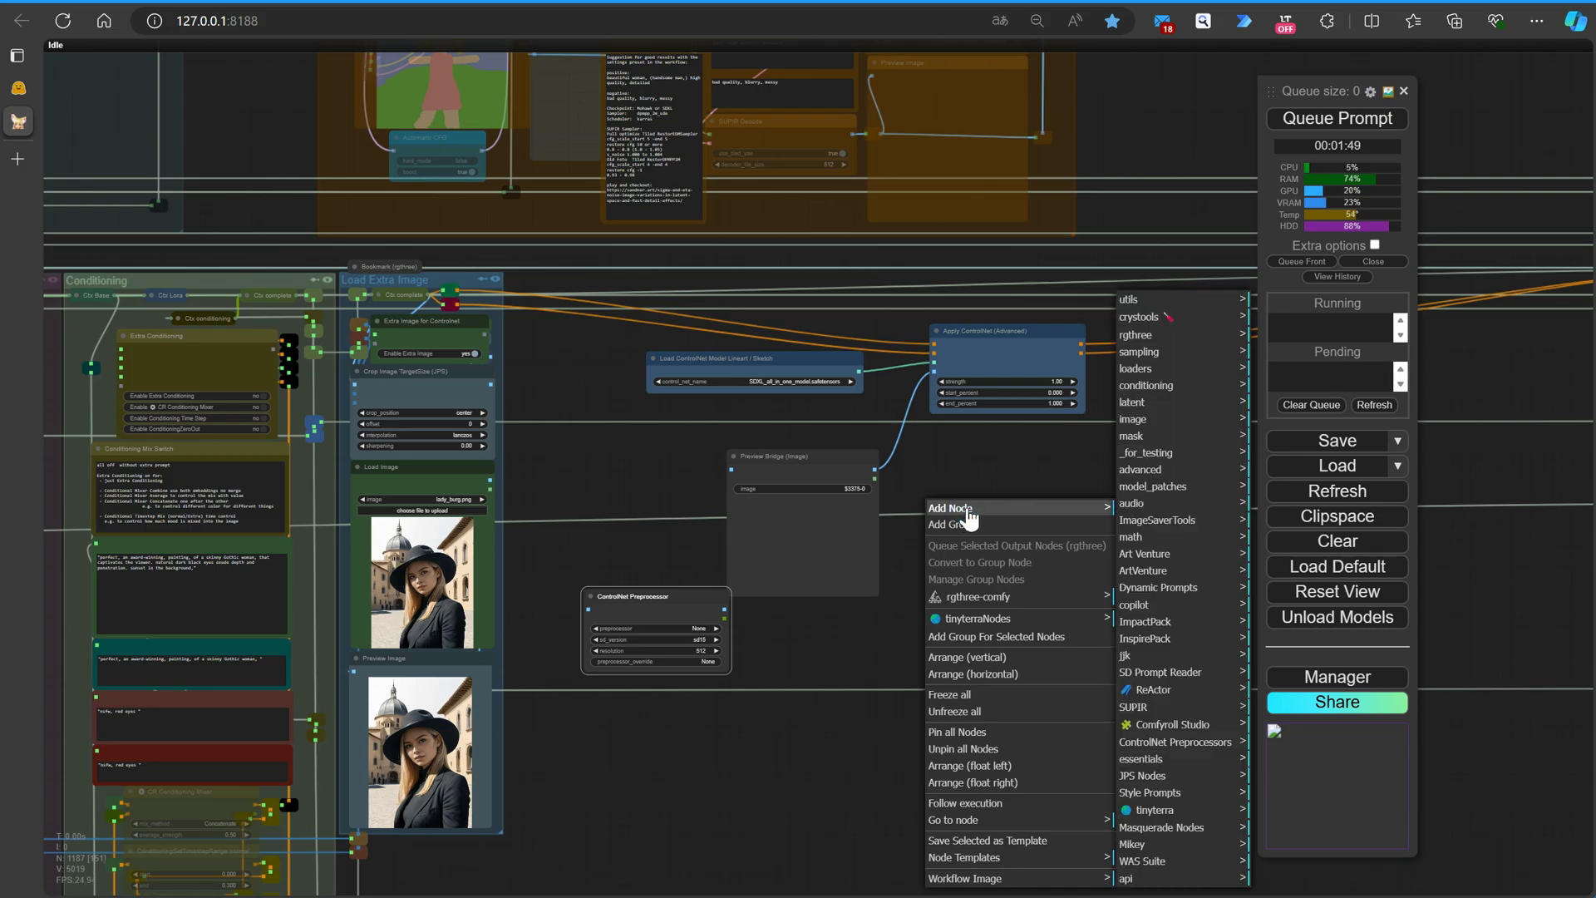
{"action": "left_click", "coordinate": [1136, 566]}
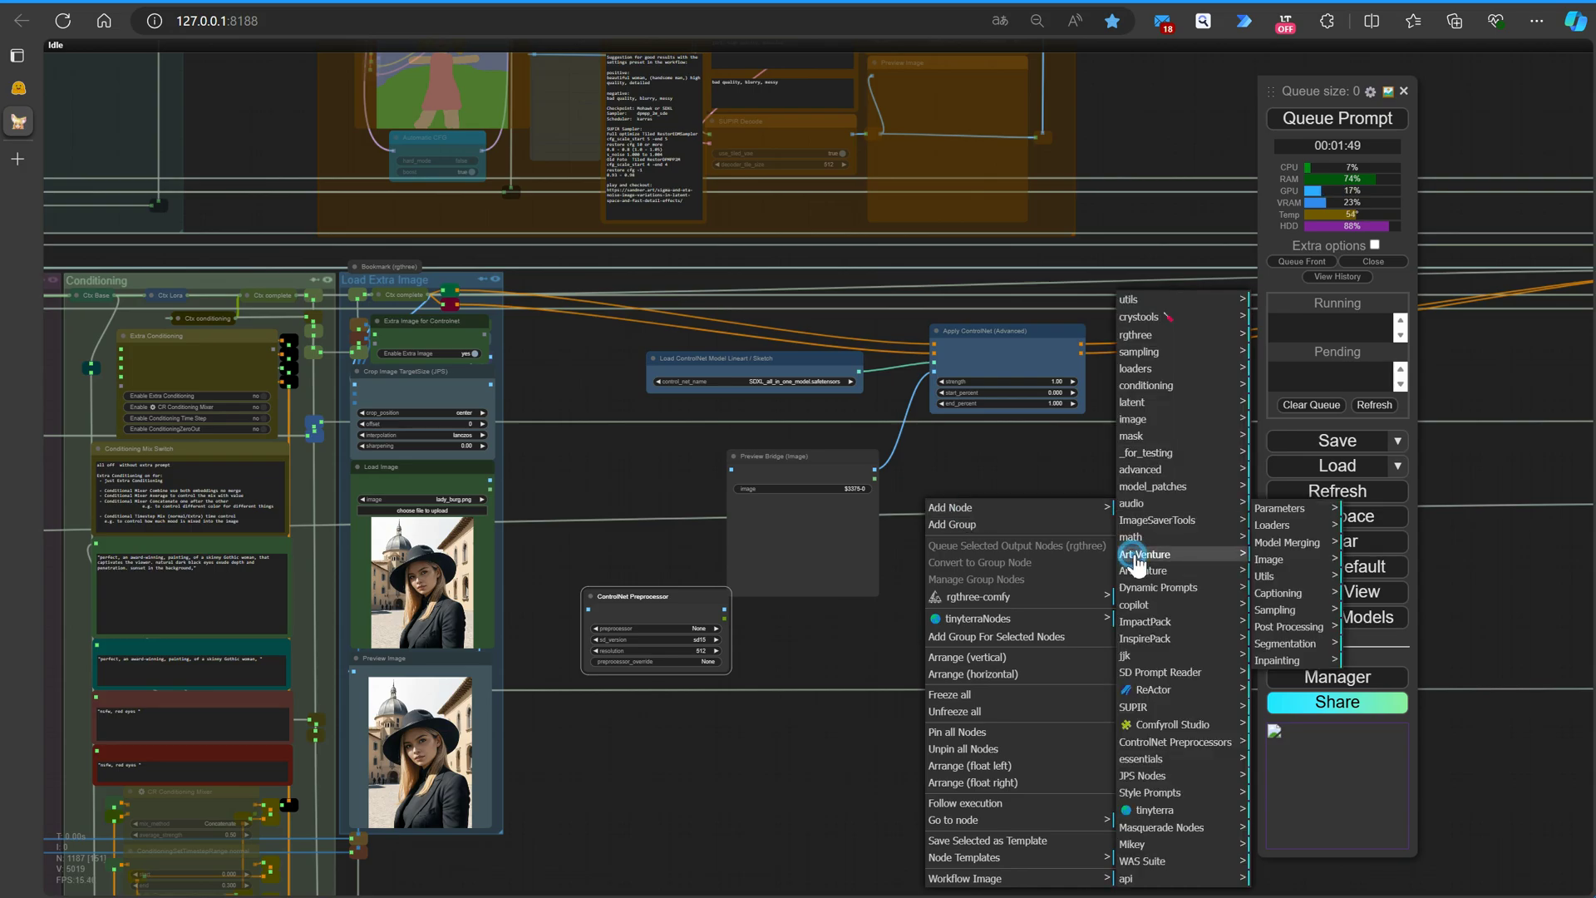
{"action": "left_click", "coordinate": [1269, 527]}
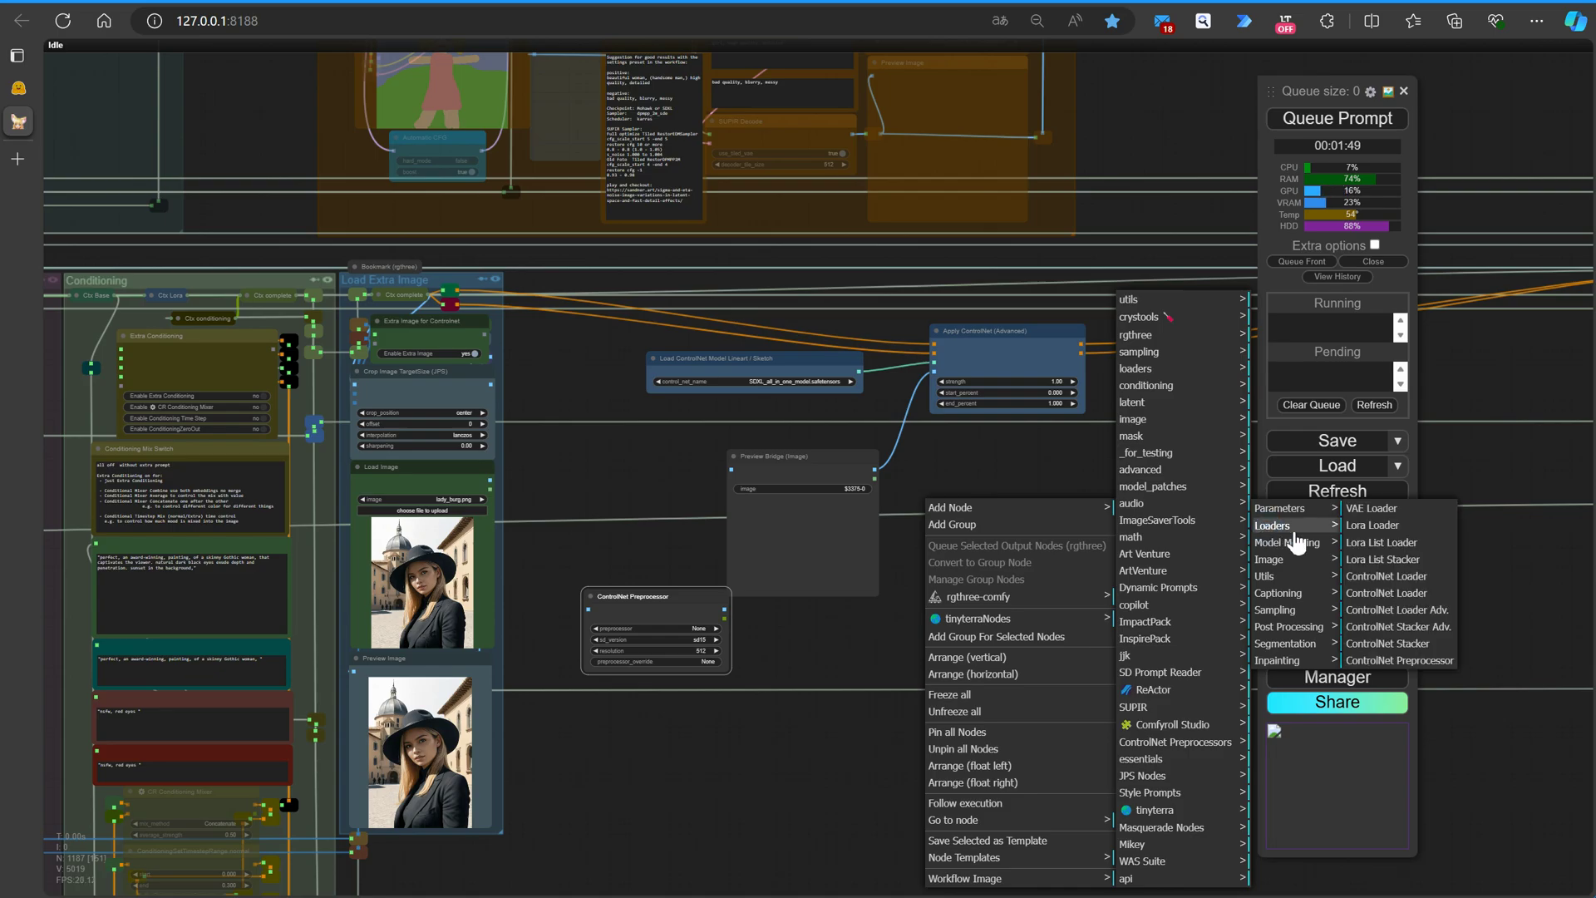
{"action": "left_click", "coordinate": [1387, 661]}
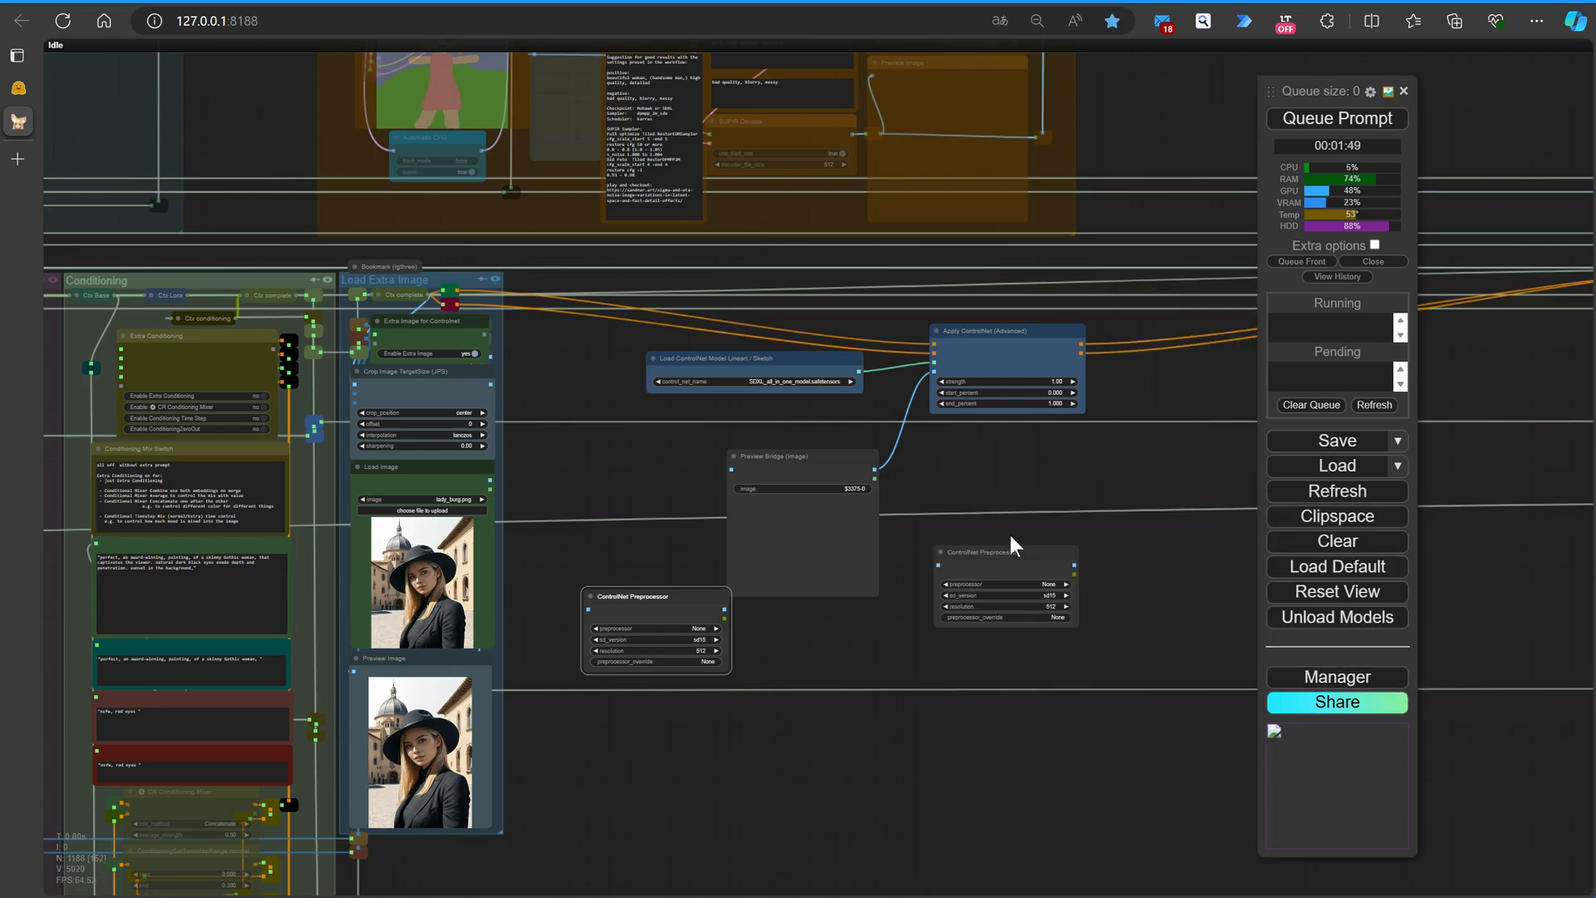
{"action": "left_click_drag", "start_coordinate": [1008, 554], "coordinate": [828, 619]}
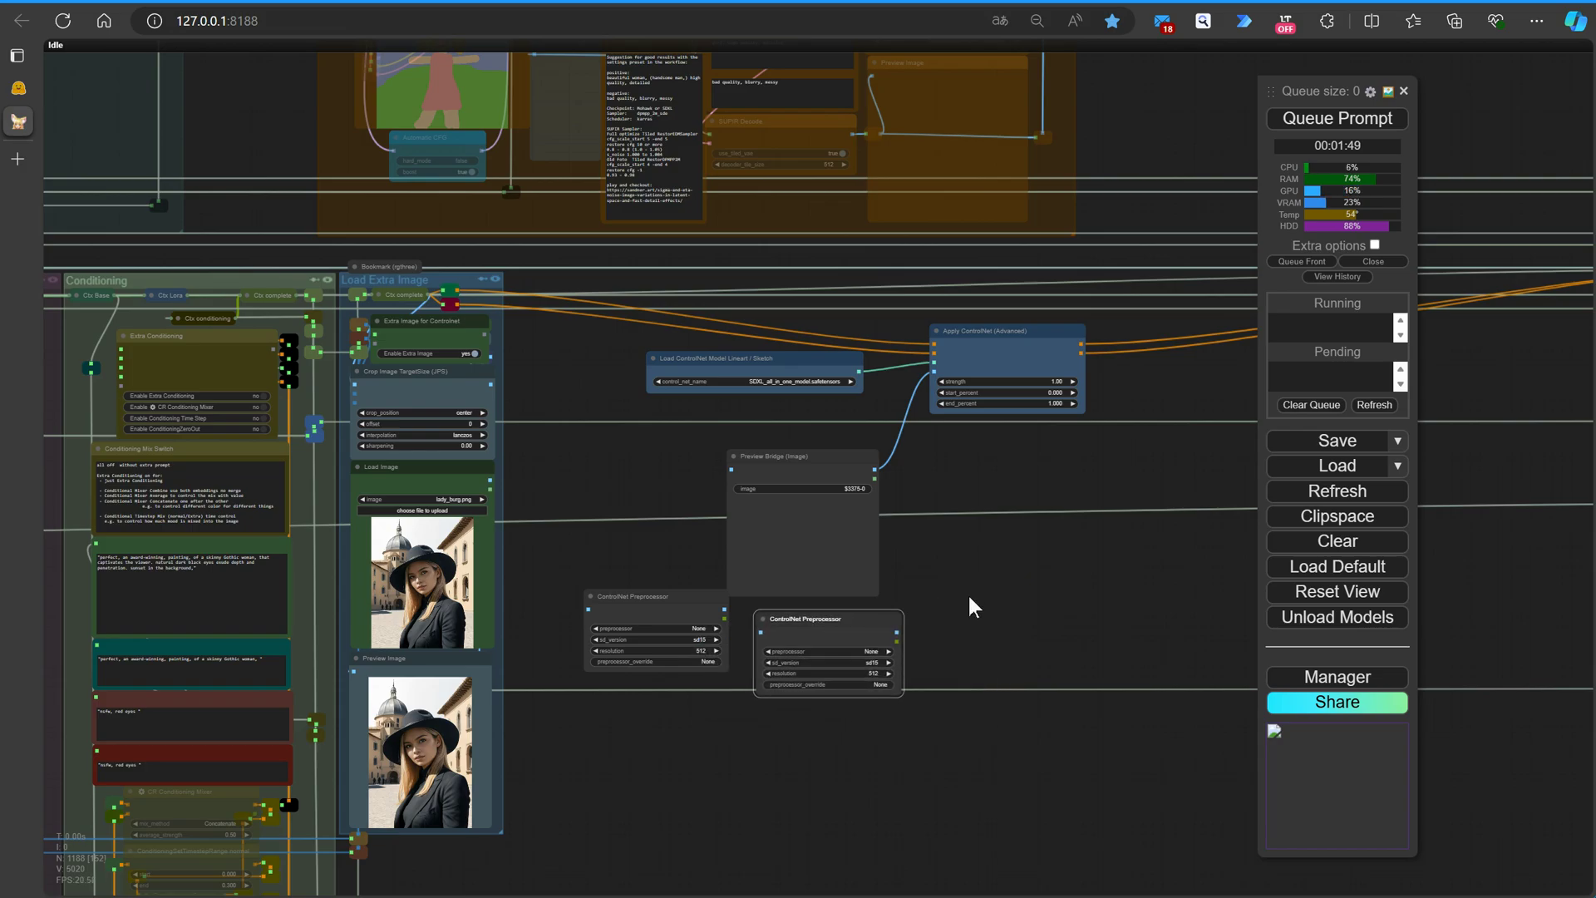
{"action": "right_click", "coordinate": [952, 589]}
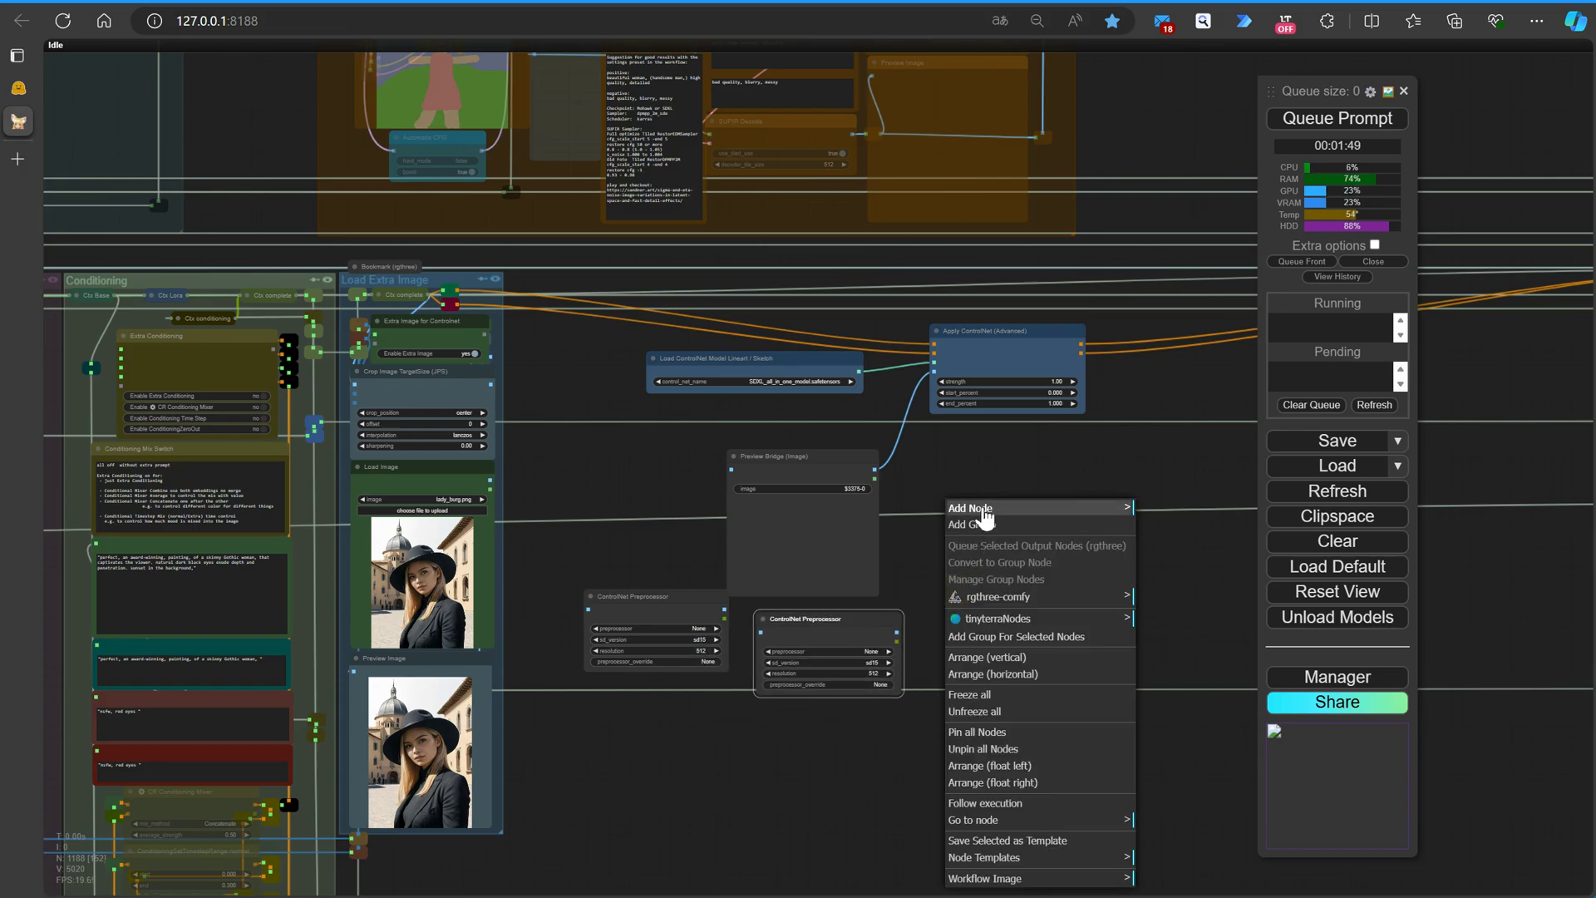
Search 'prepr', add an AIO Aux Preprocessor and place it below the ControlNet Preprocessors.
{"action": "left_click", "coordinate": [984, 511]}
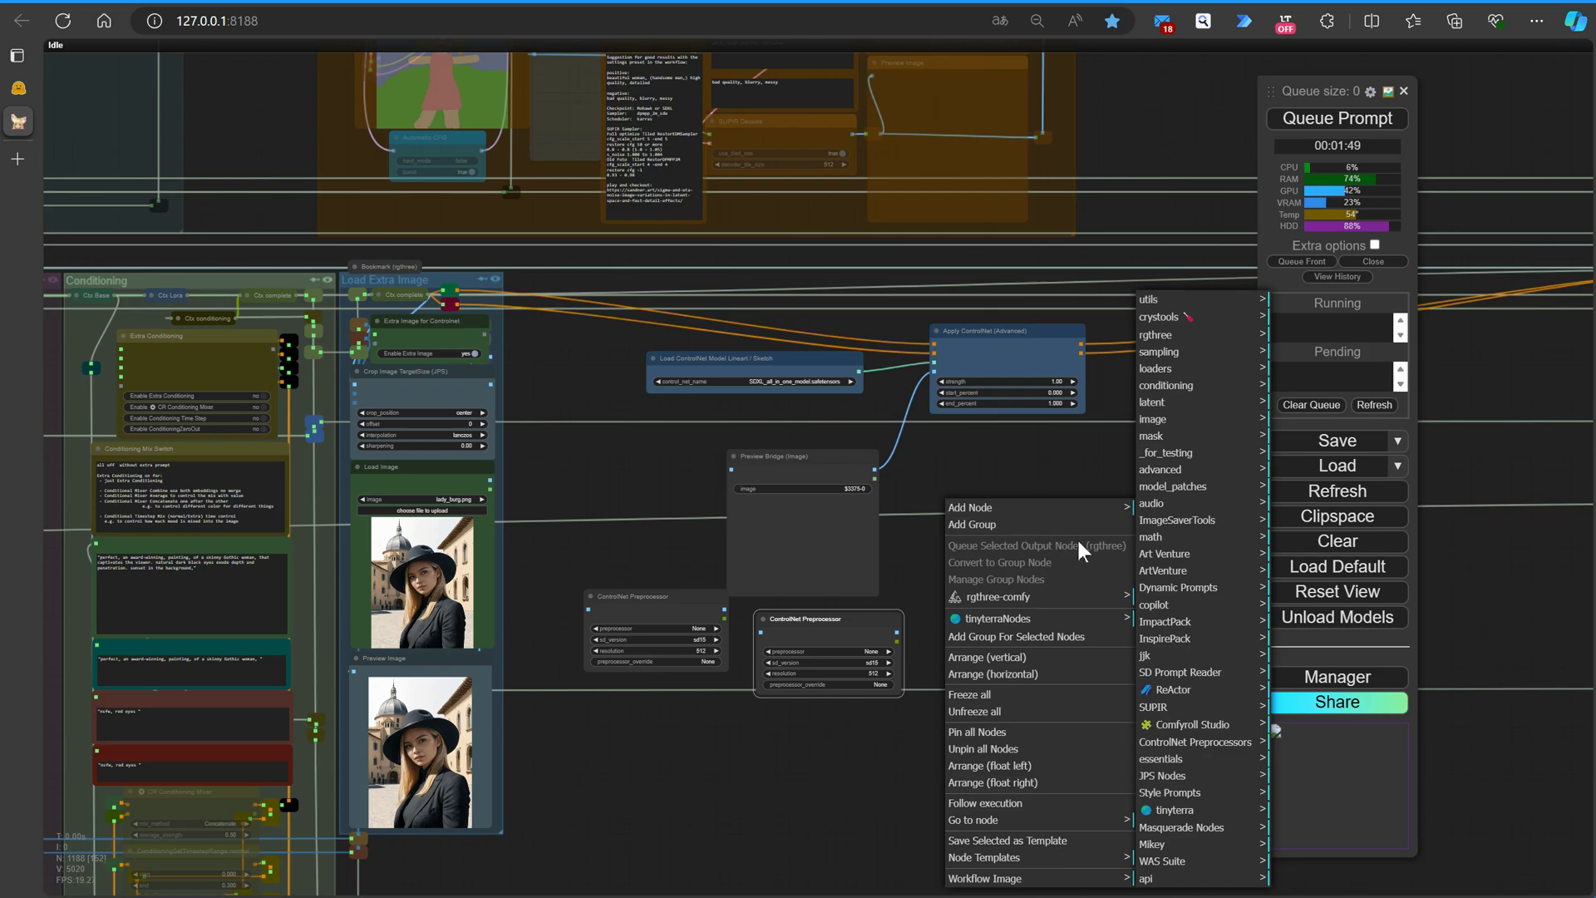
{"action": "double_click", "coordinate": [981, 482]}
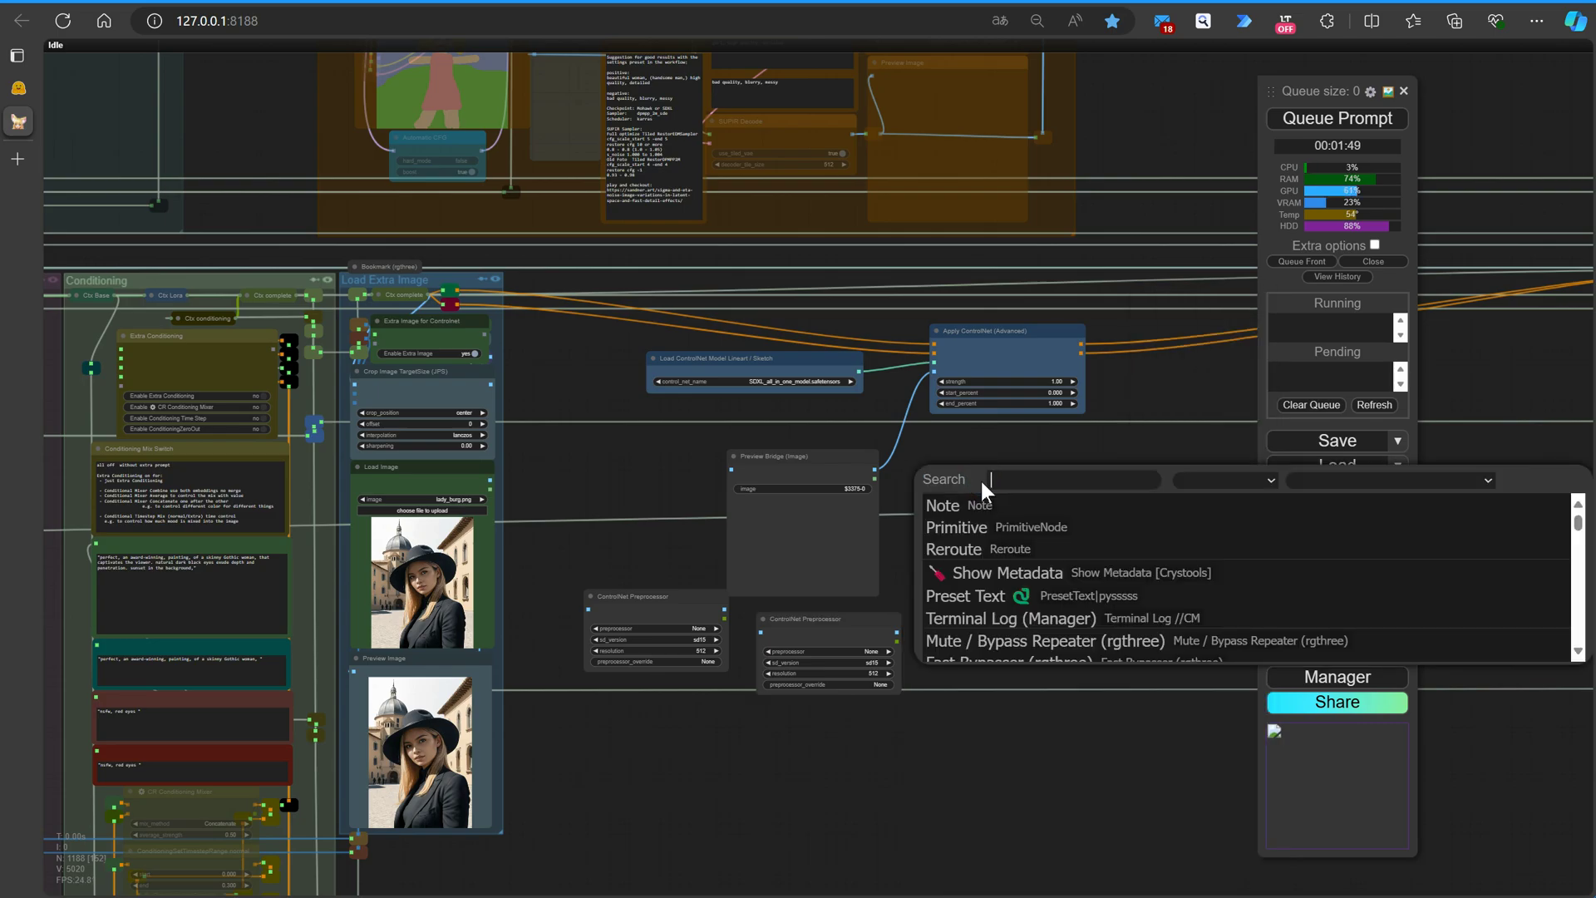
{"action": "type", "text": "pr"}
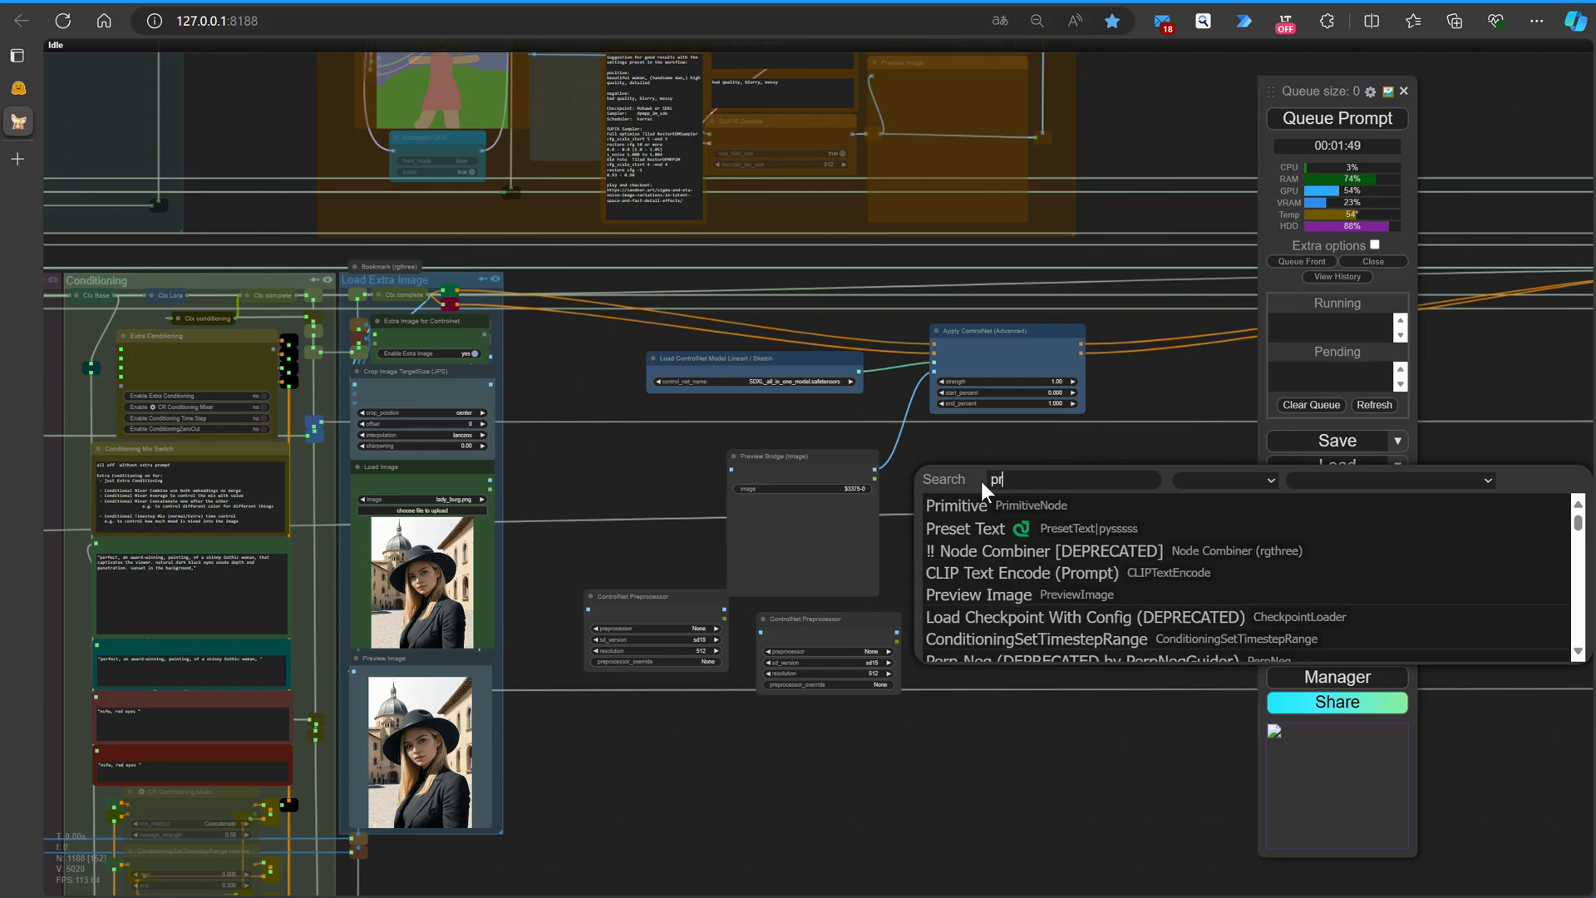
{"action": "type", "text": "epr"}
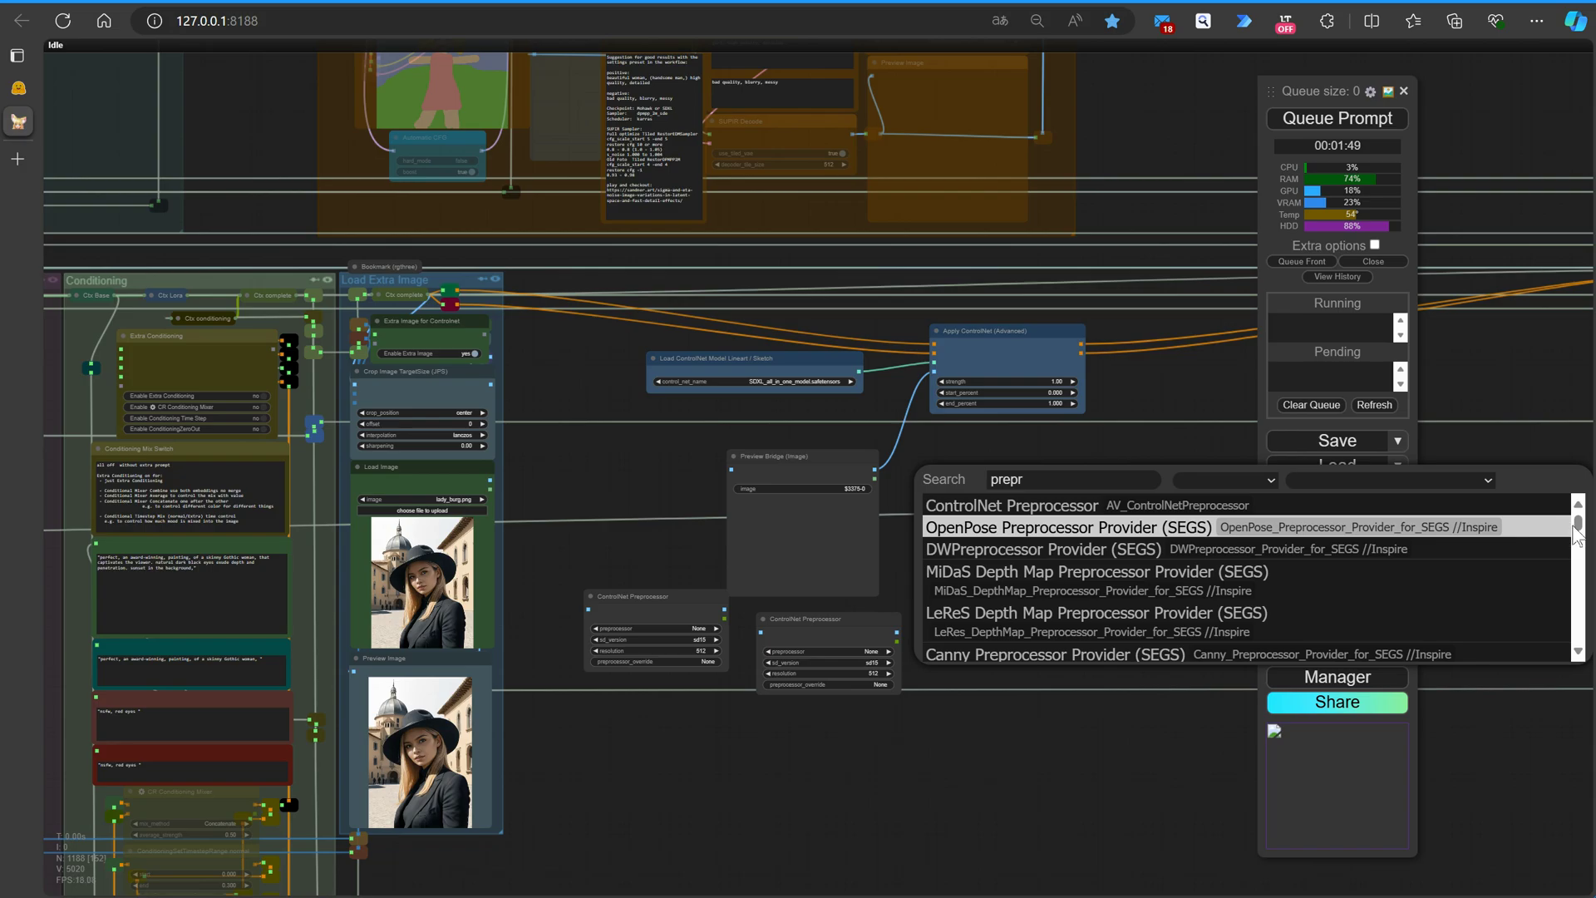
{"action": "left_click_drag", "start_coordinate": [1578, 532], "coordinate": [1563, 650]}
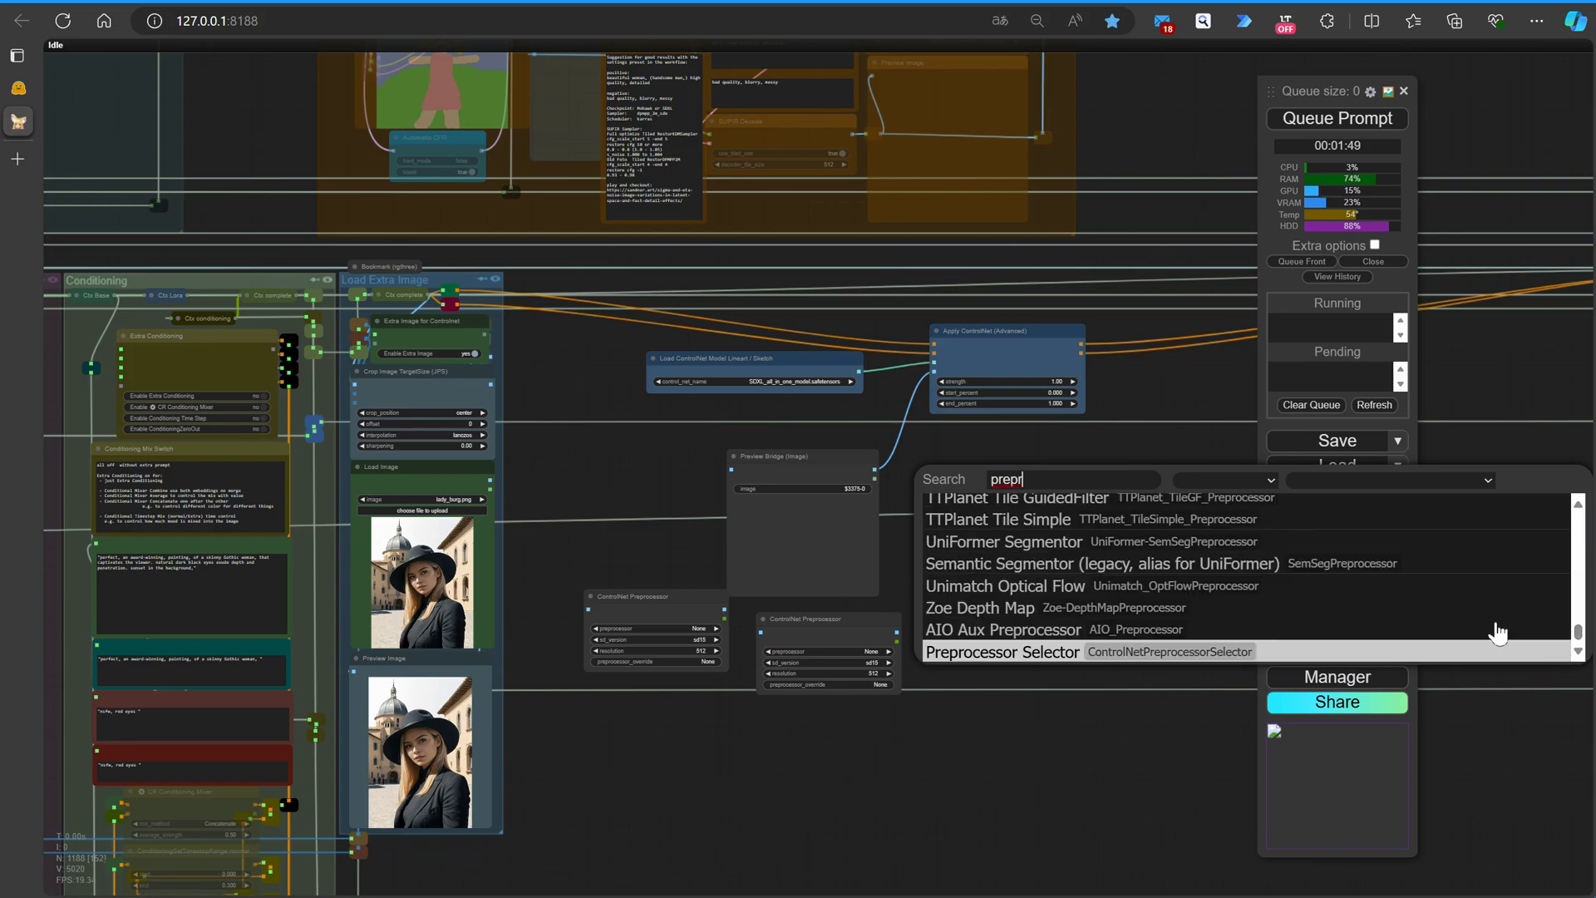
{"action": "left_click", "coordinate": [969, 632]}
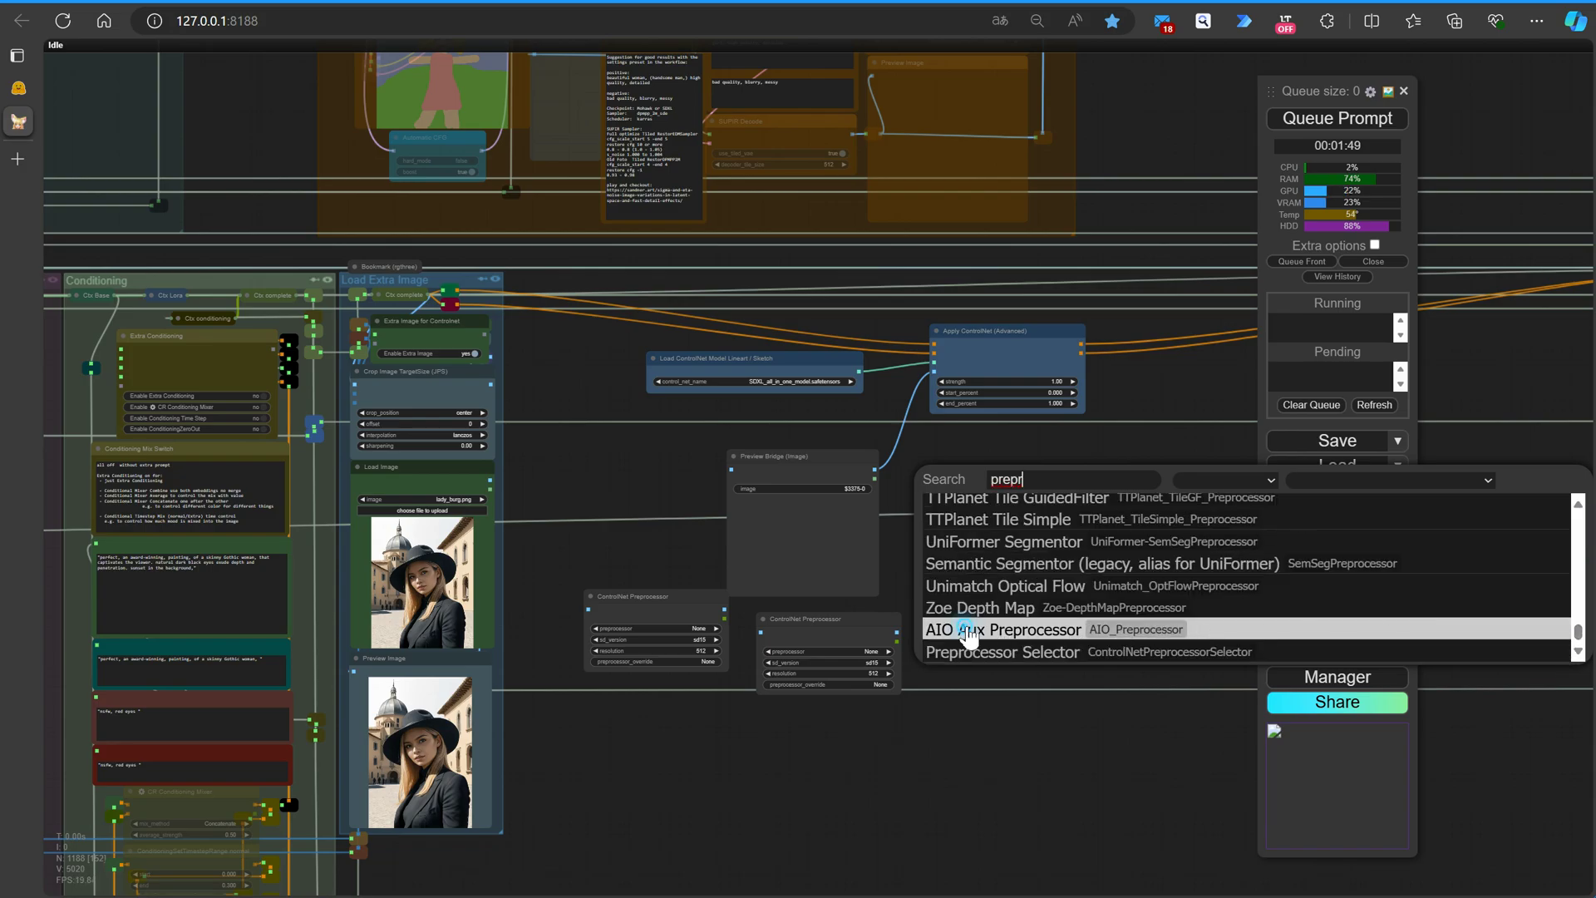
{"action": "left_click_drag", "start_coordinate": [1009, 524], "coordinate": [761, 773]}
Inspect the AIO Aux Preprocessor's preprocessor choices without changing them.
{"action": "scroll", "coordinate": [761, 774], "scroll_direction": "up", "scroll_amount": 10}
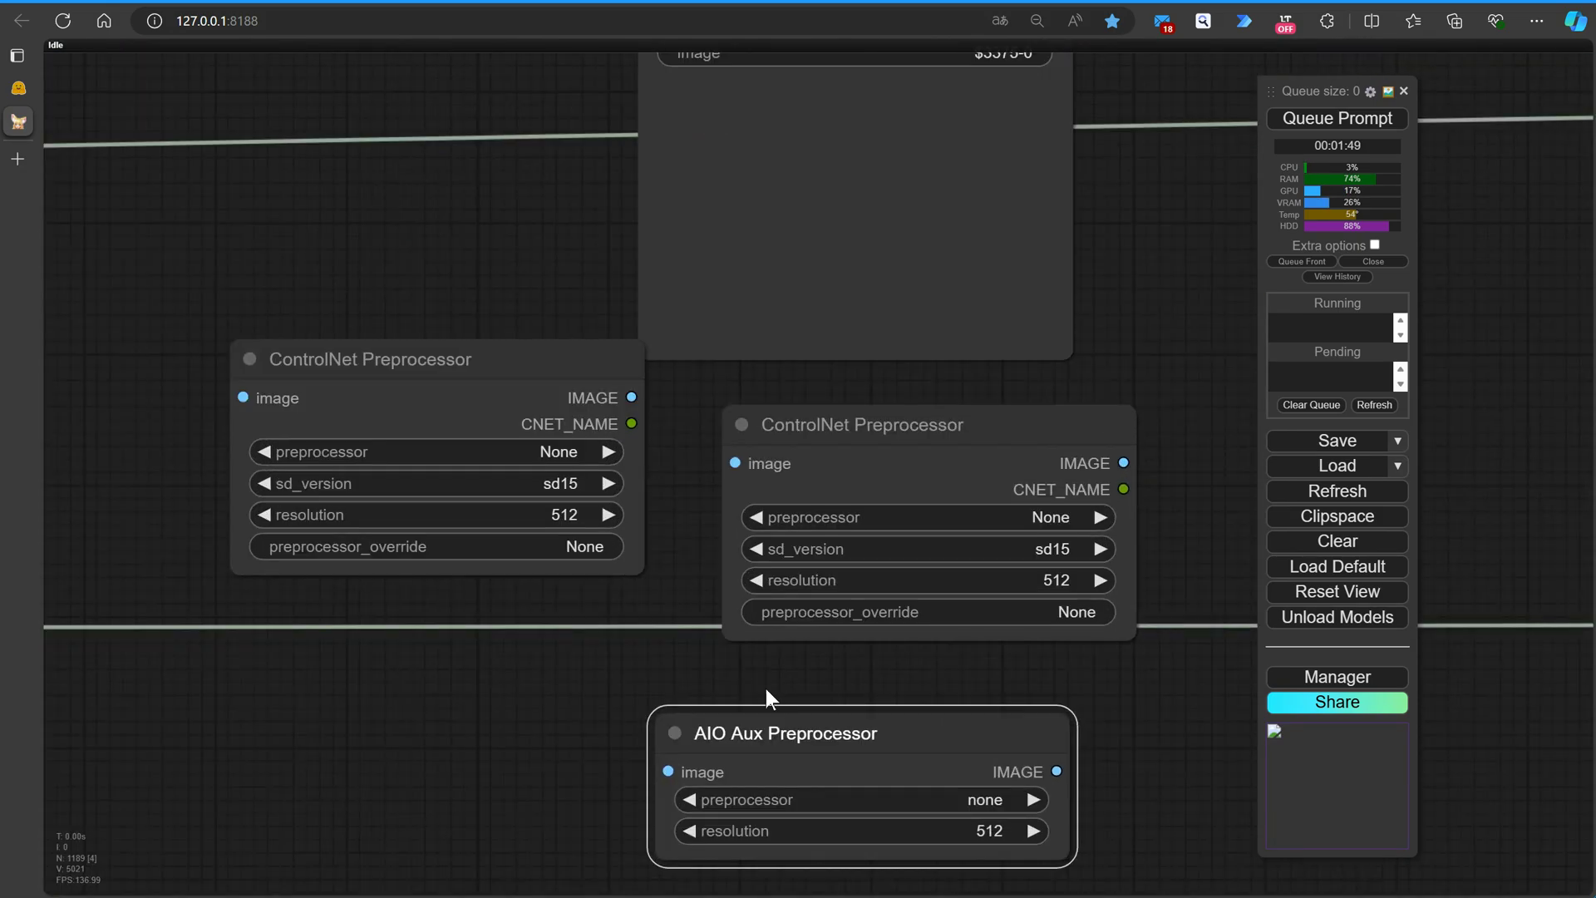
{"action": "left_click_drag", "start_coordinate": [587, 666], "coordinate": [547, 466]}
{"action": "scroll", "coordinate": [557, 465], "scroll_direction": "down", "scroll_amount": 5}
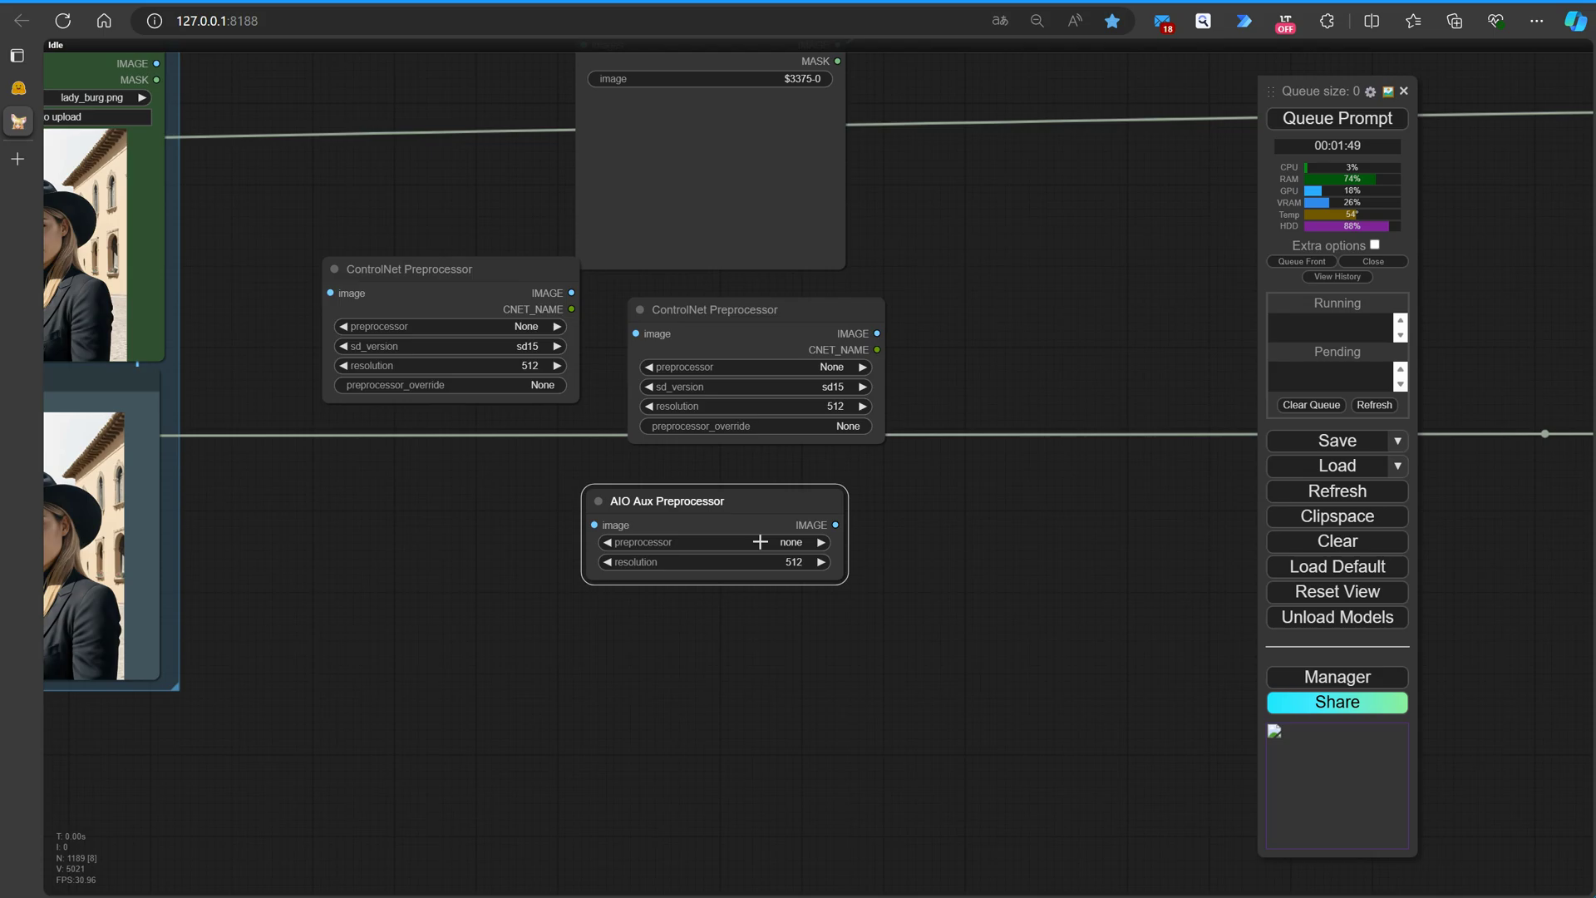
{"action": "left_click", "coordinate": [755, 539]}
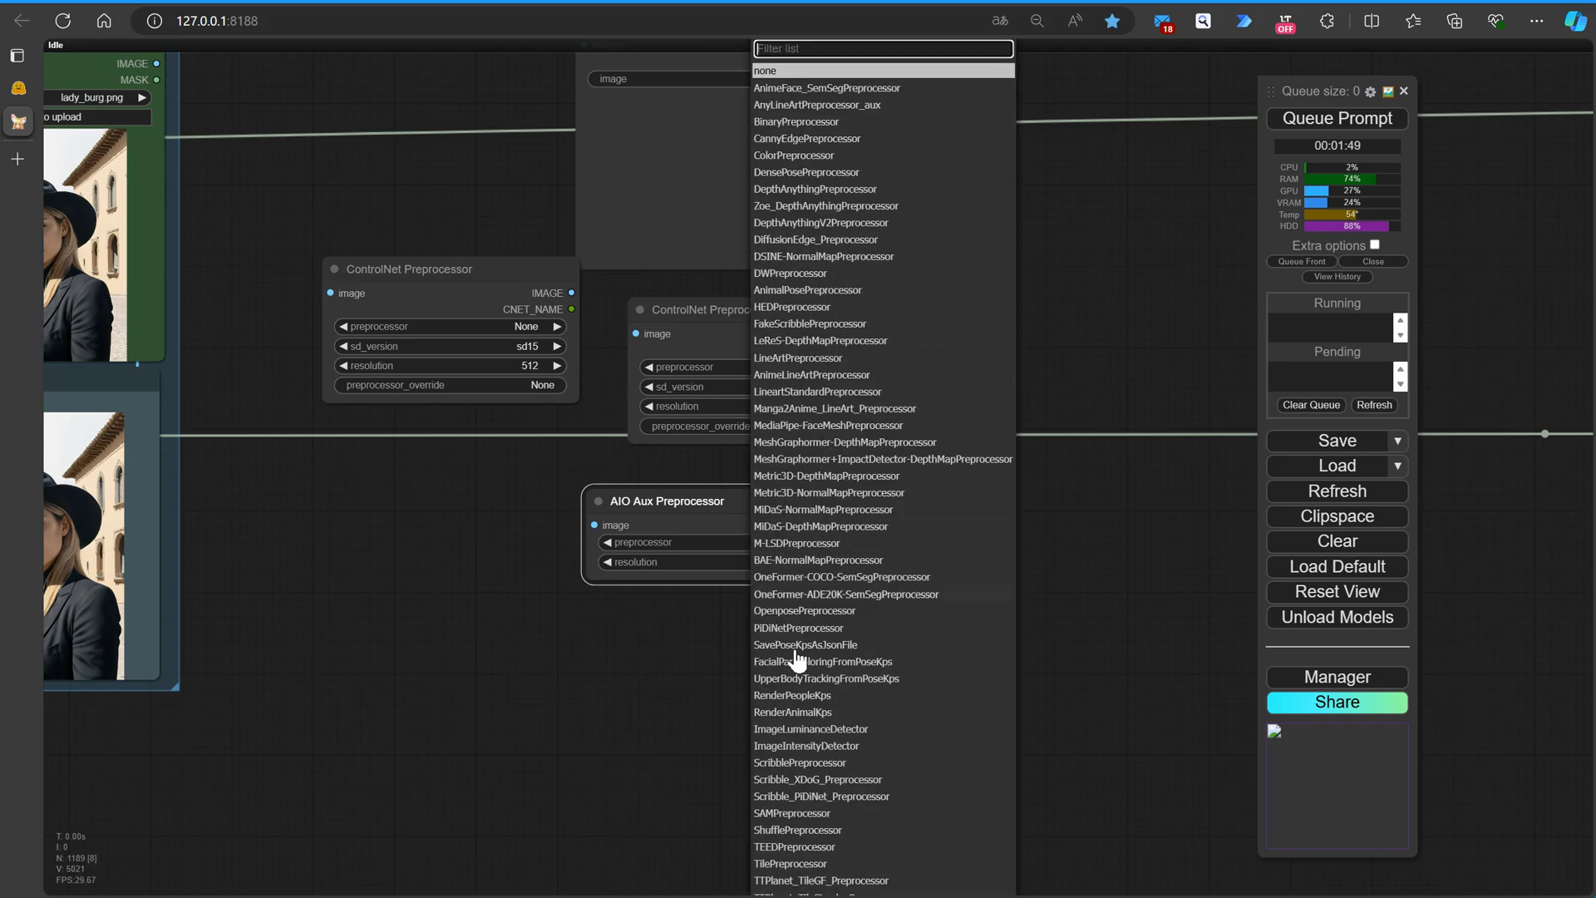
{"action": "scroll", "coordinate": [802, 758], "scroll_direction": "down", "scroll_amount": 3}
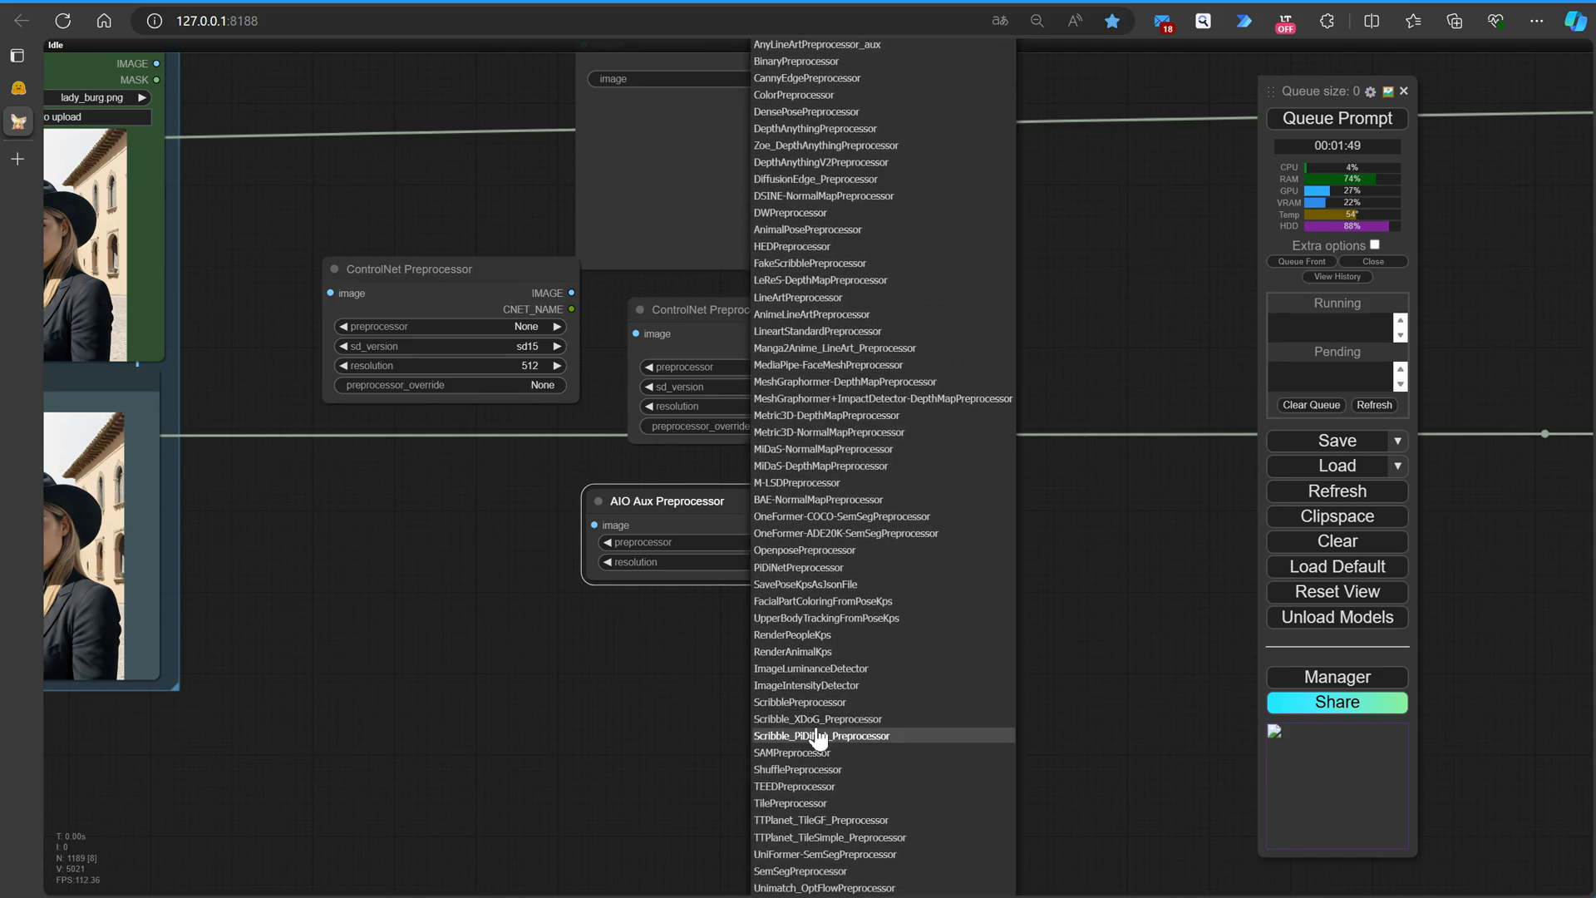
{"action": "left_click", "coordinate": [696, 746]}
Delete the AIO Aux Preprocessor and the second ControlNet Preprocessor node.
{"action": "left_click_drag", "start_coordinate": [686, 680], "coordinate": [718, 824]}
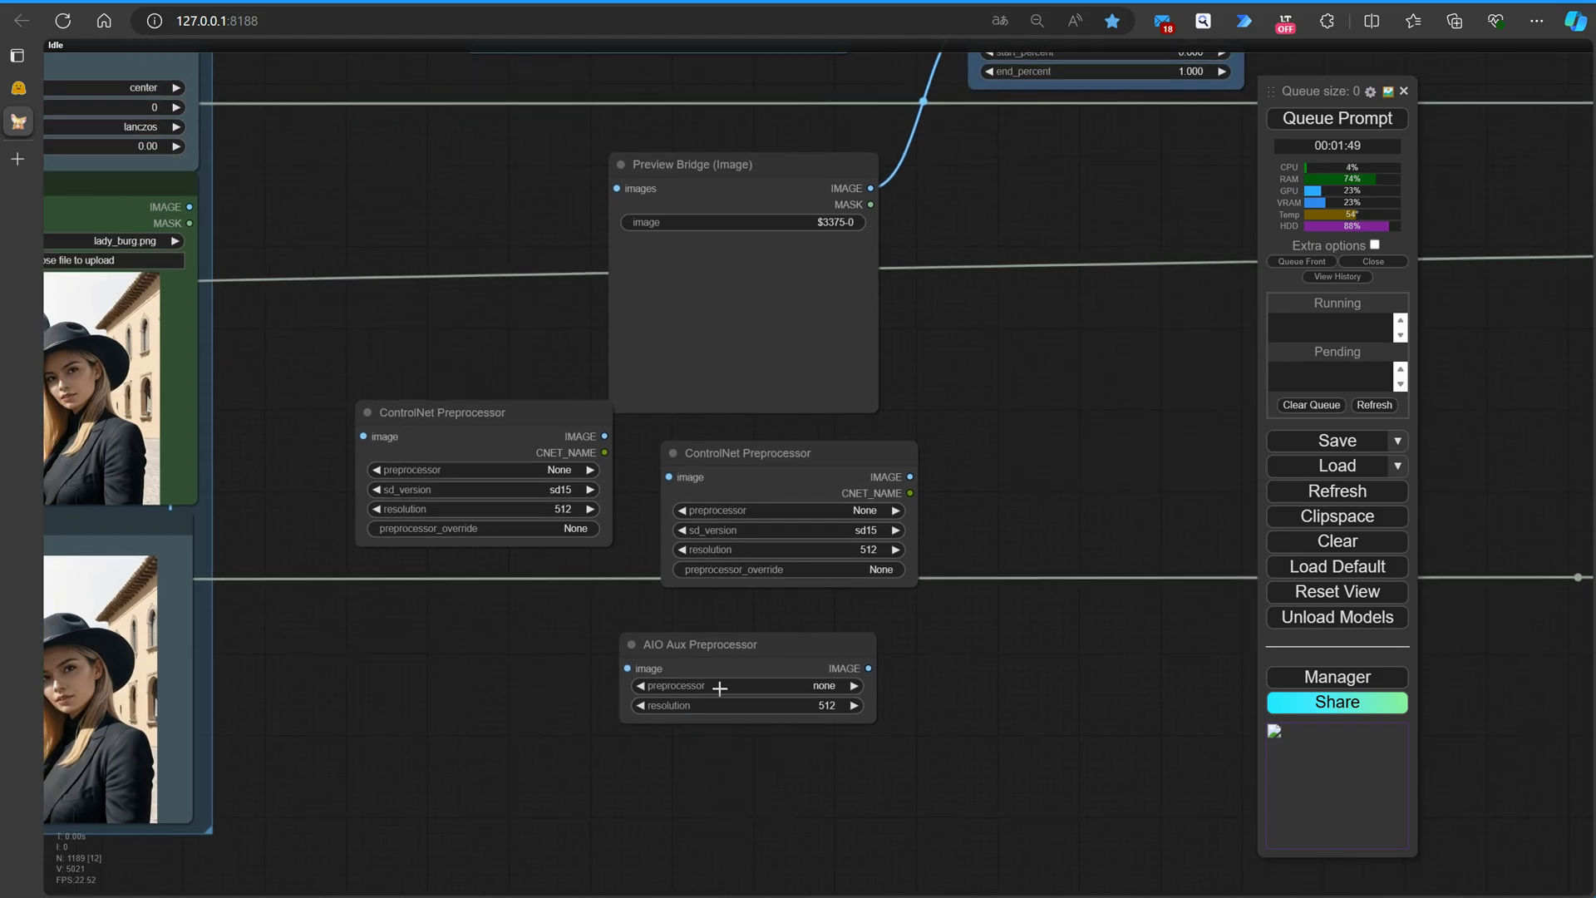
{"action": "left_click", "coordinate": [742, 652]}
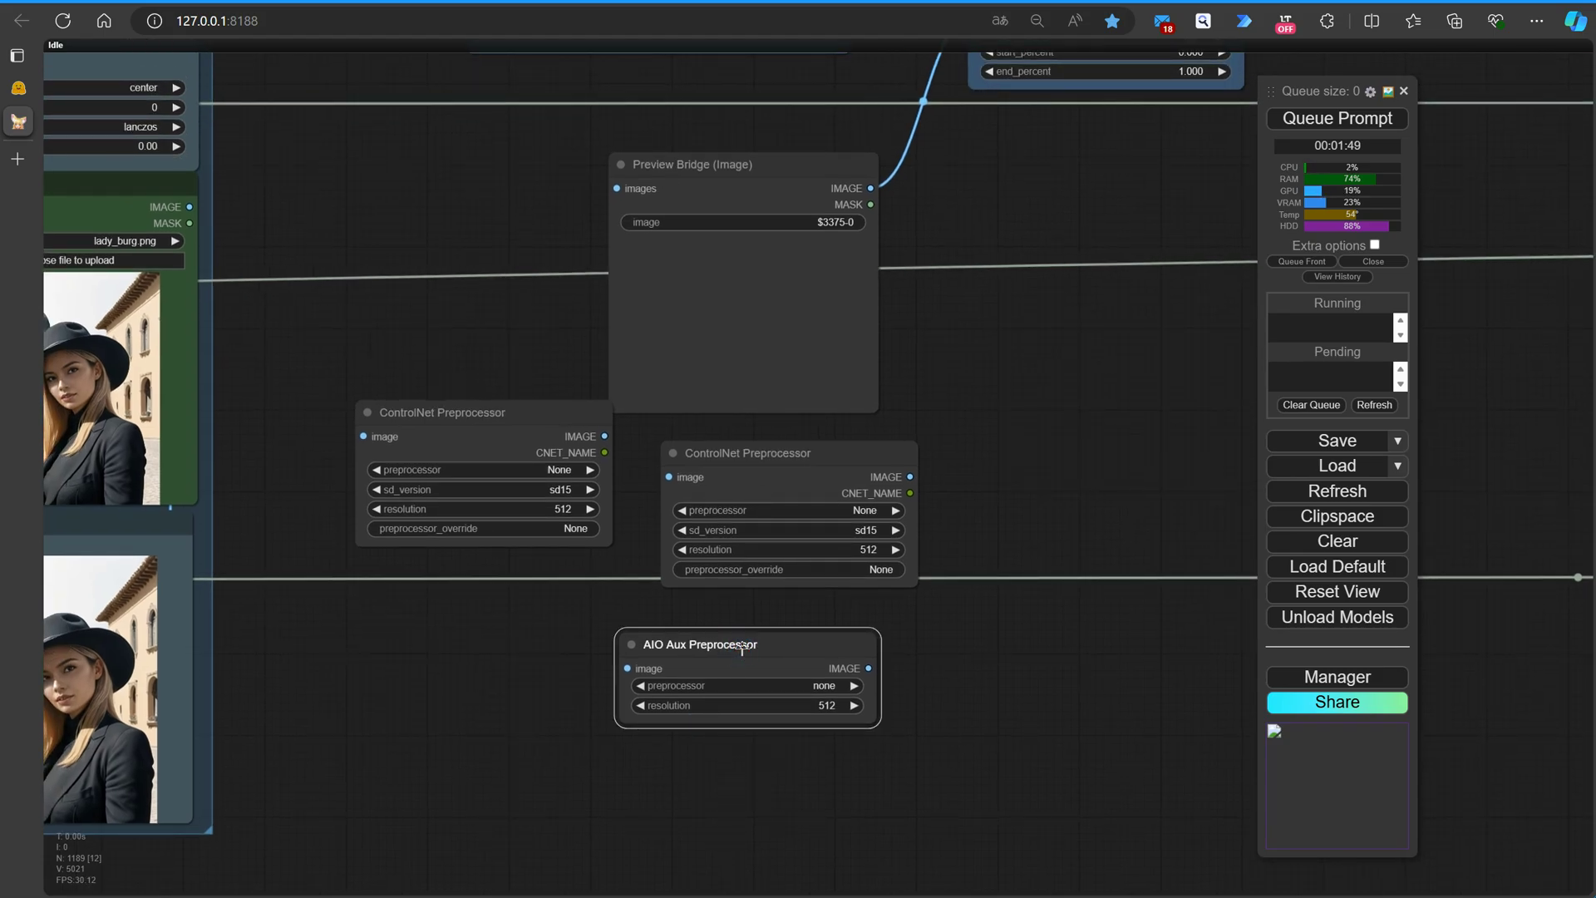
{"action": "key", "text": "Delete"}
{"action": "left_click_drag", "start_coordinate": [712, 642], "coordinate": [749, 715]}
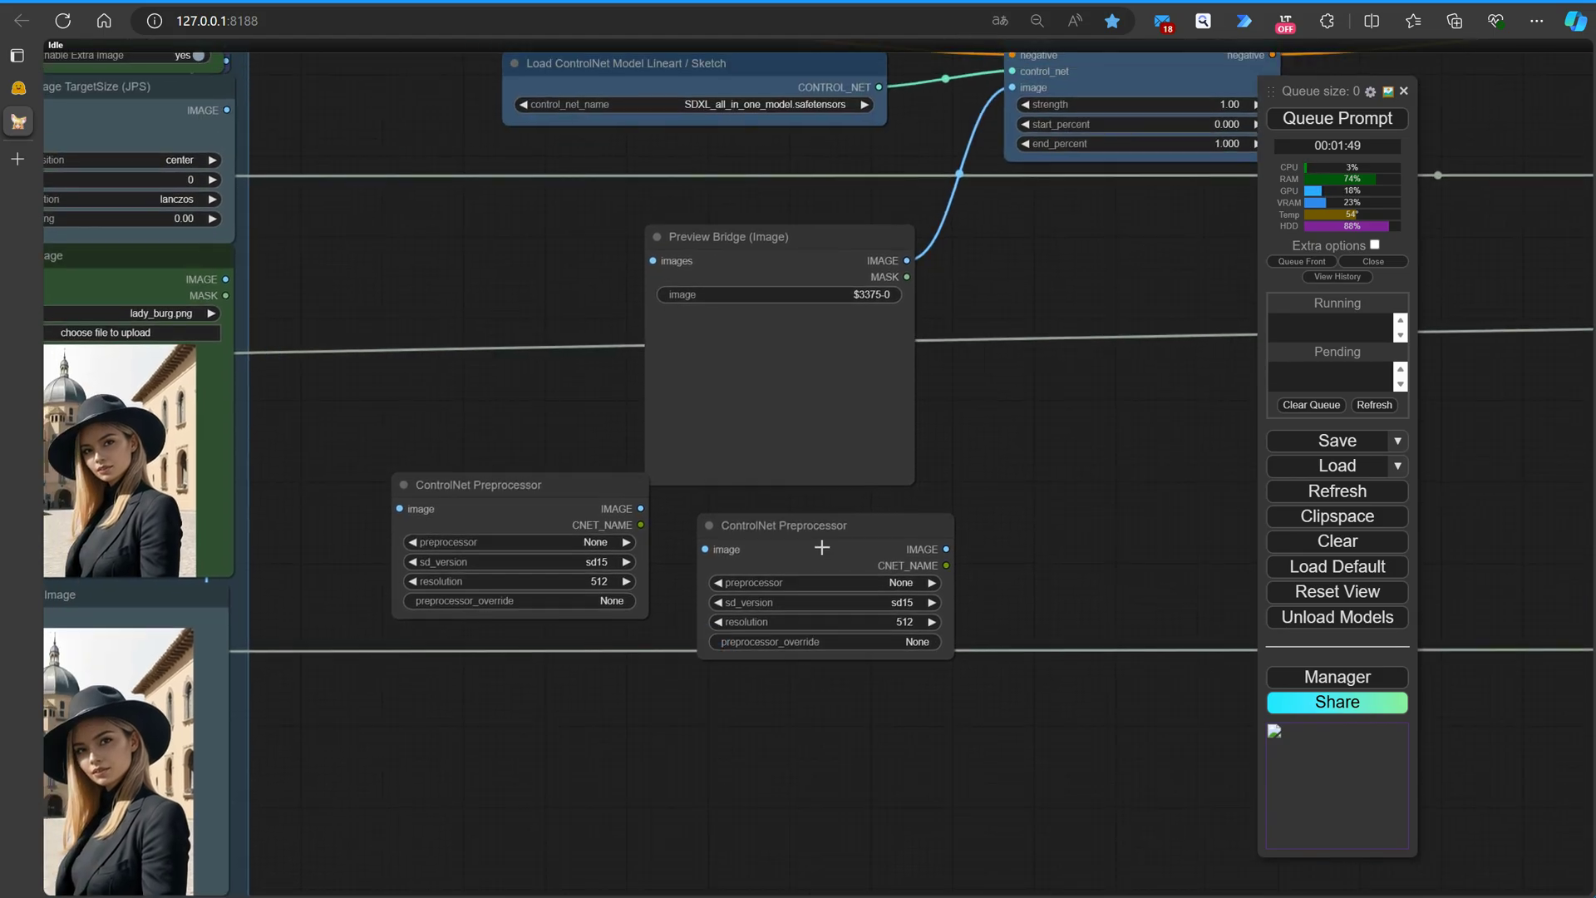
{"action": "left_click", "coordinate": [812, 524]}
{"action": "key", "text": "Delete"}
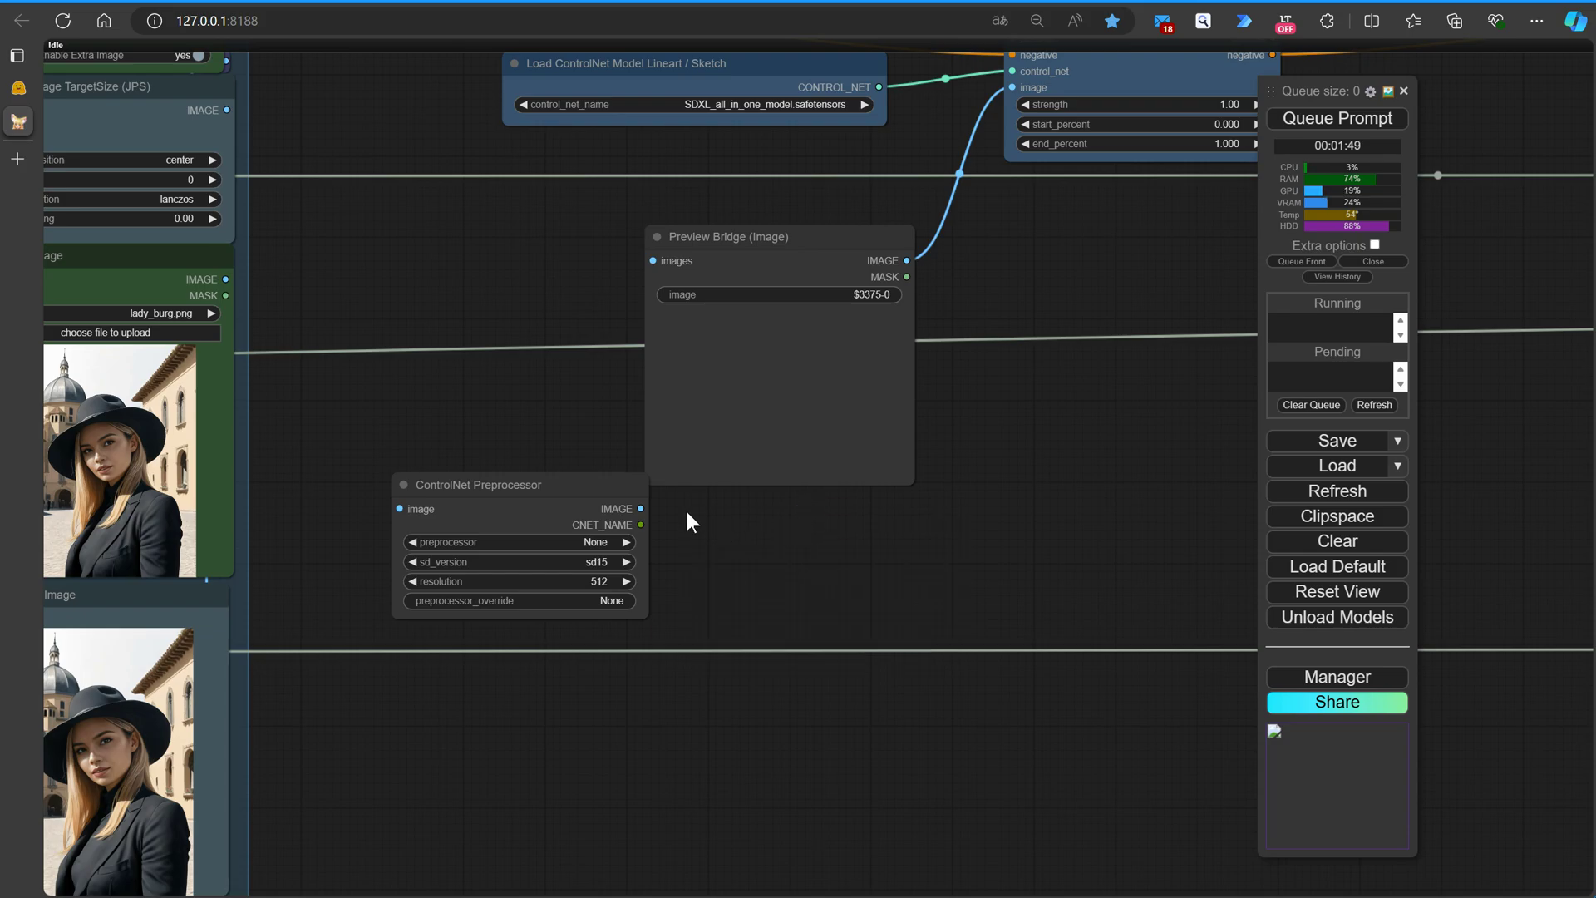
Link the ControlNet Preprocessor to Preview Bridge and set it to sdxl with canny.
{"action": "left_click_drag", "start_coordinate": [641, 508], "coordinate": [653, 261]}
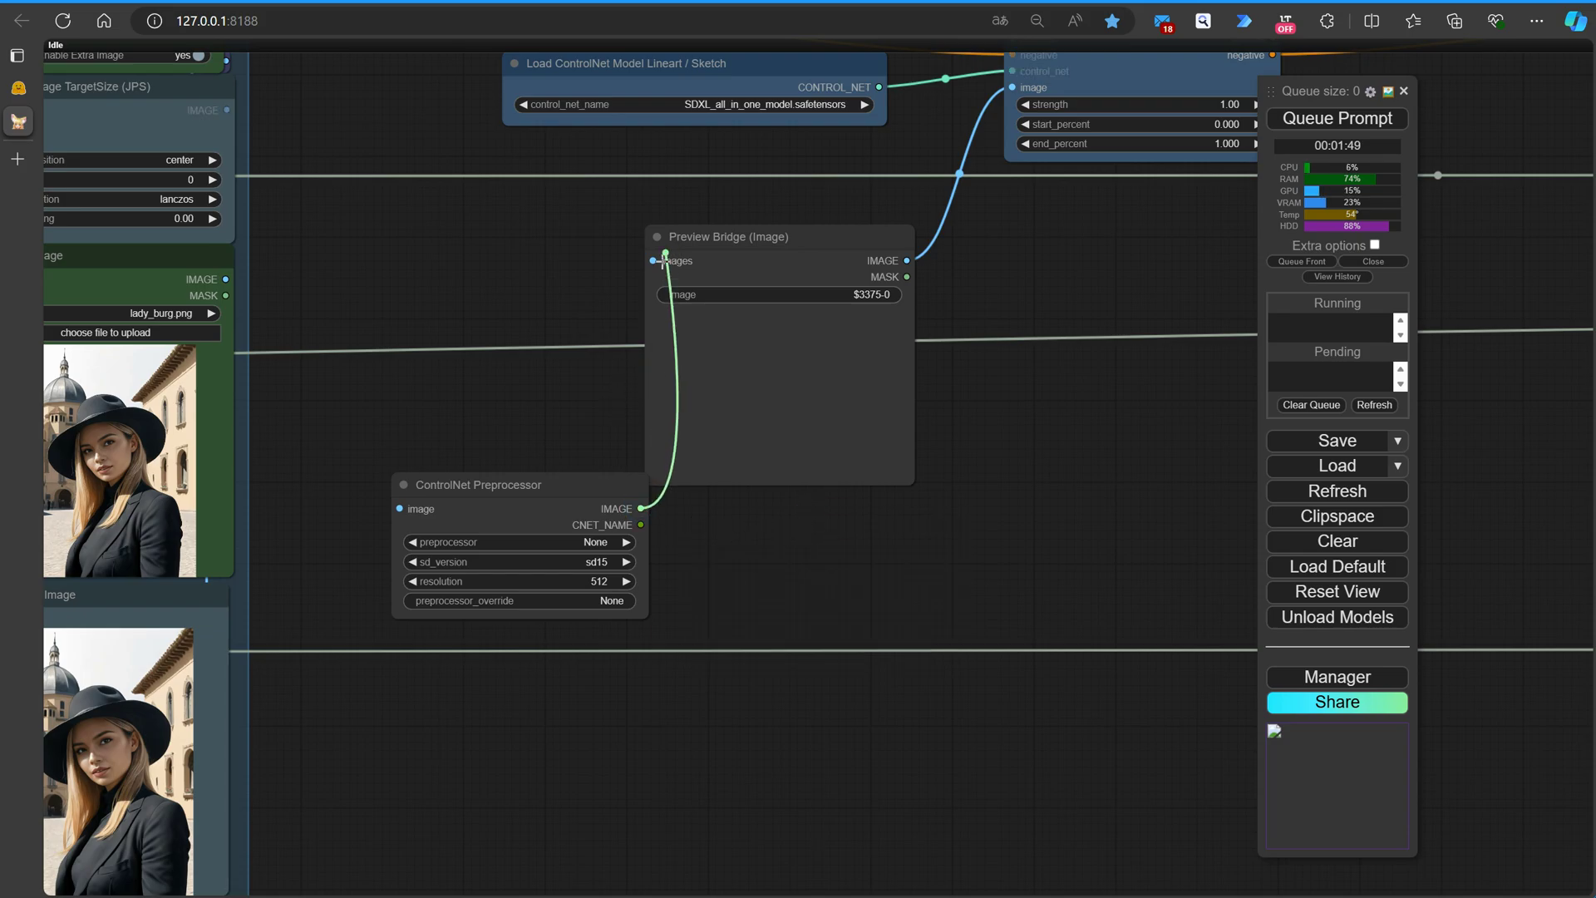
{"action": "left_click_drag", "start_coordinate": [553, 502], "coordinate": [500, 252]}
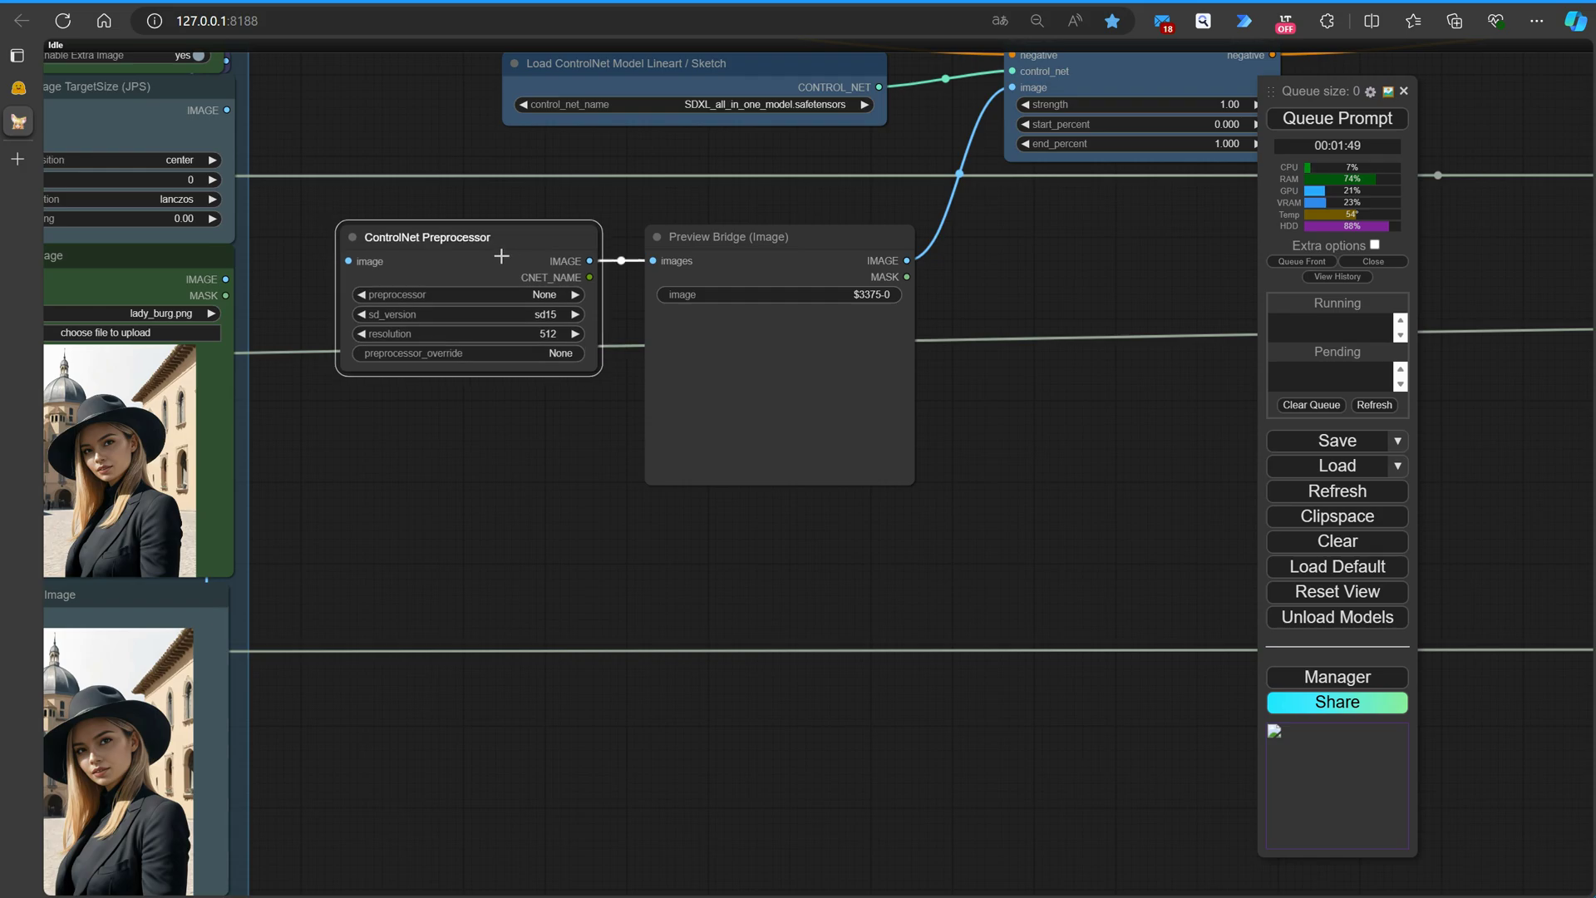
{"action": "left_click", "coordinate": [542, 317]}
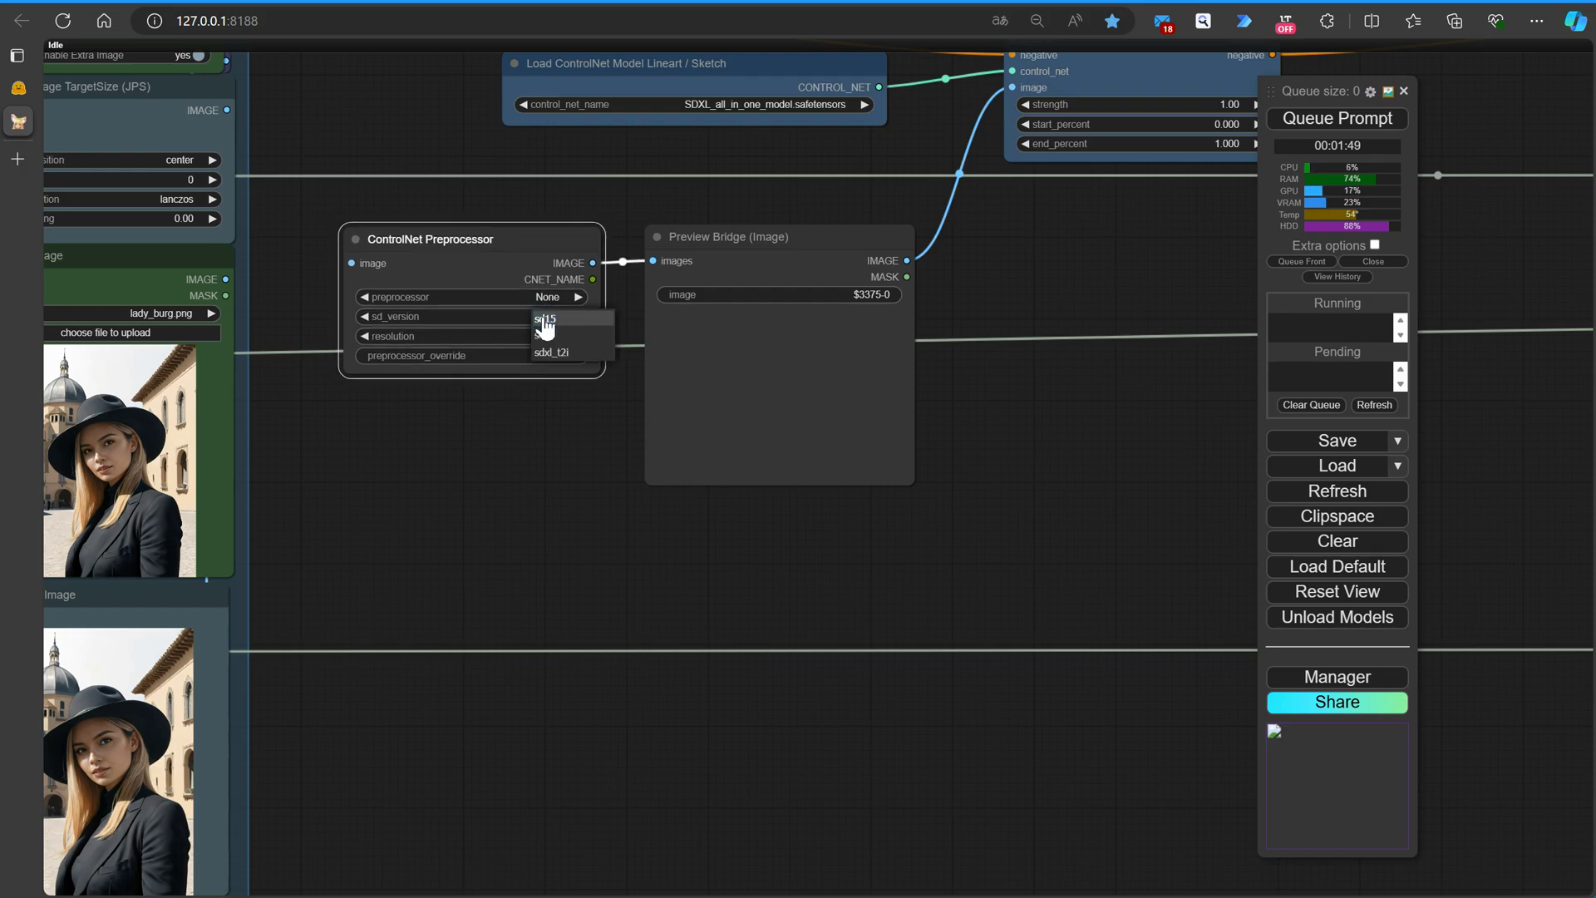
{"action": "left_click", "coordinate": [550, 332]}
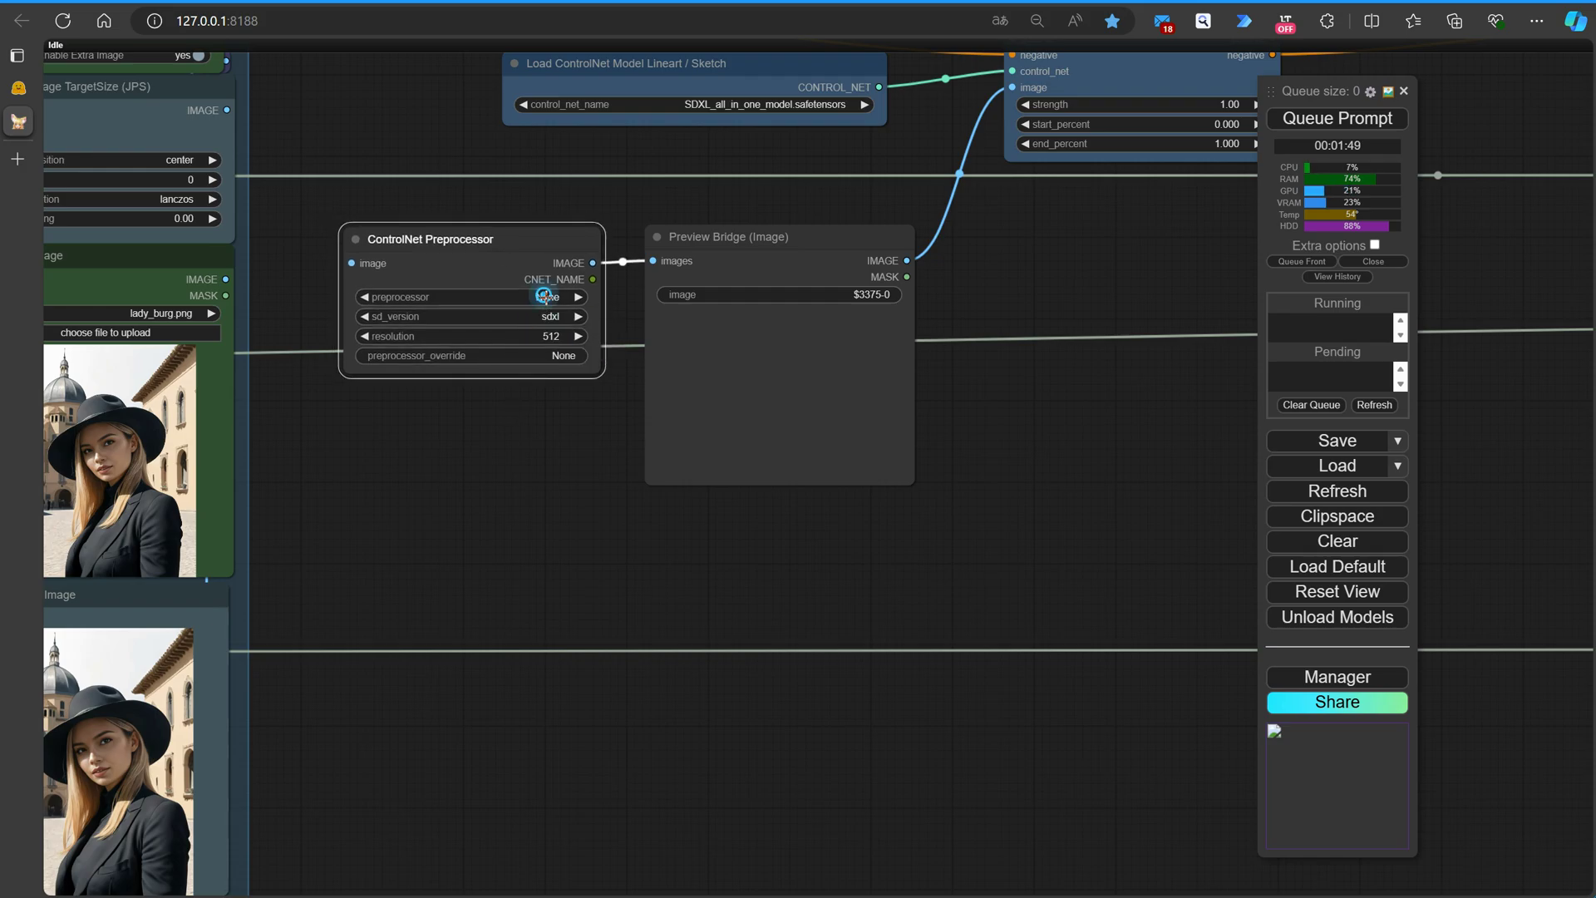
{"action": "left_click", "coordinate": [544, 298]}
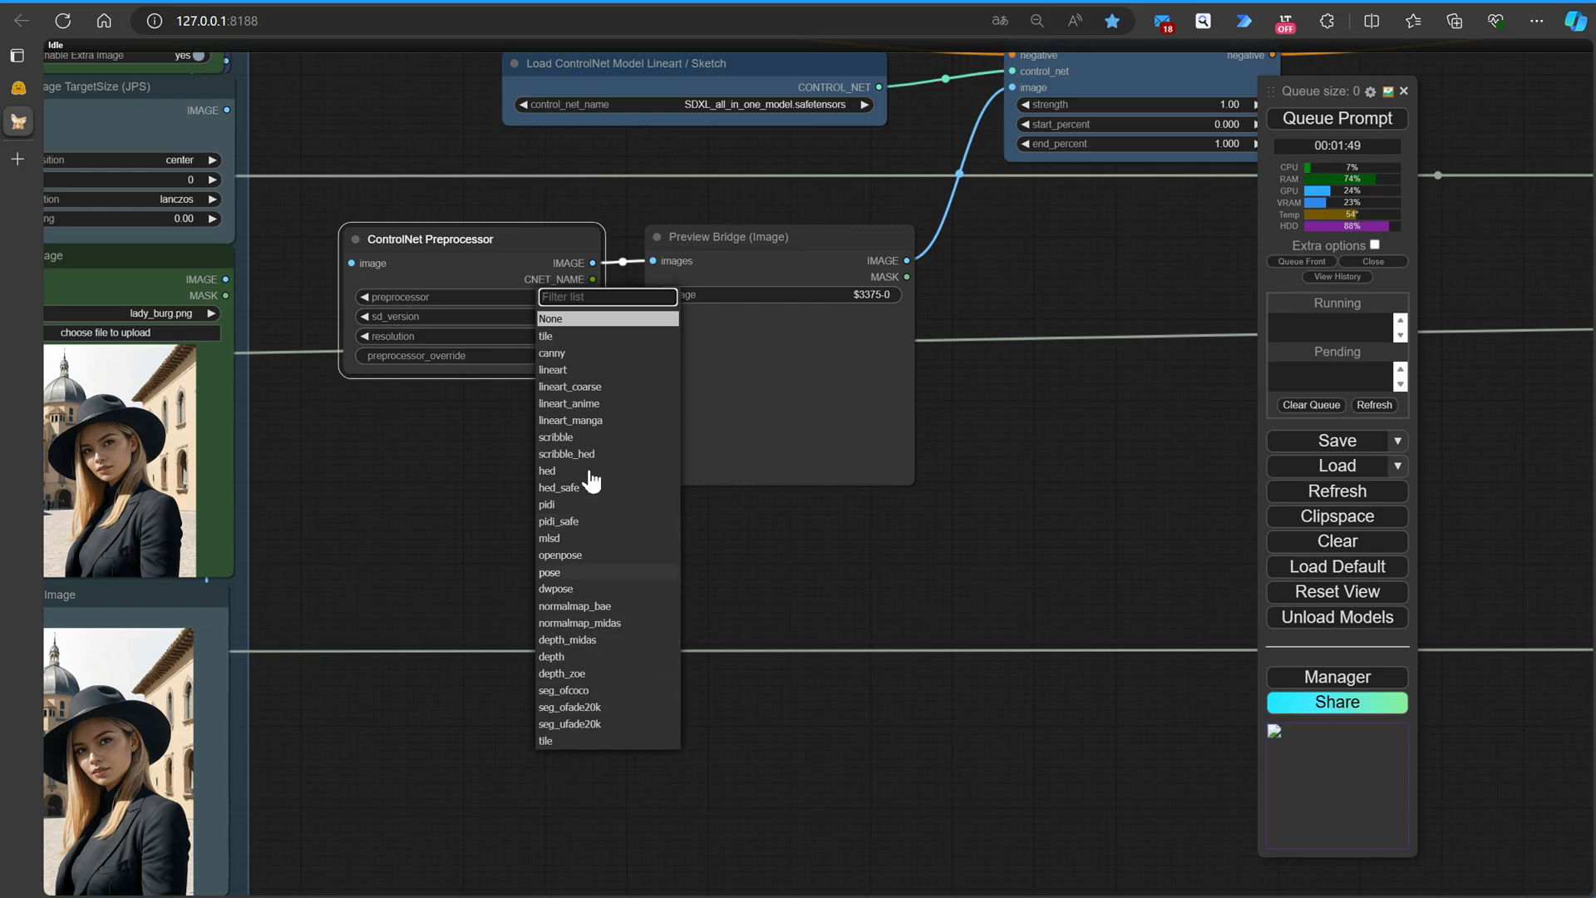
{"action": "left_click", "coordinate": [554, 353]}
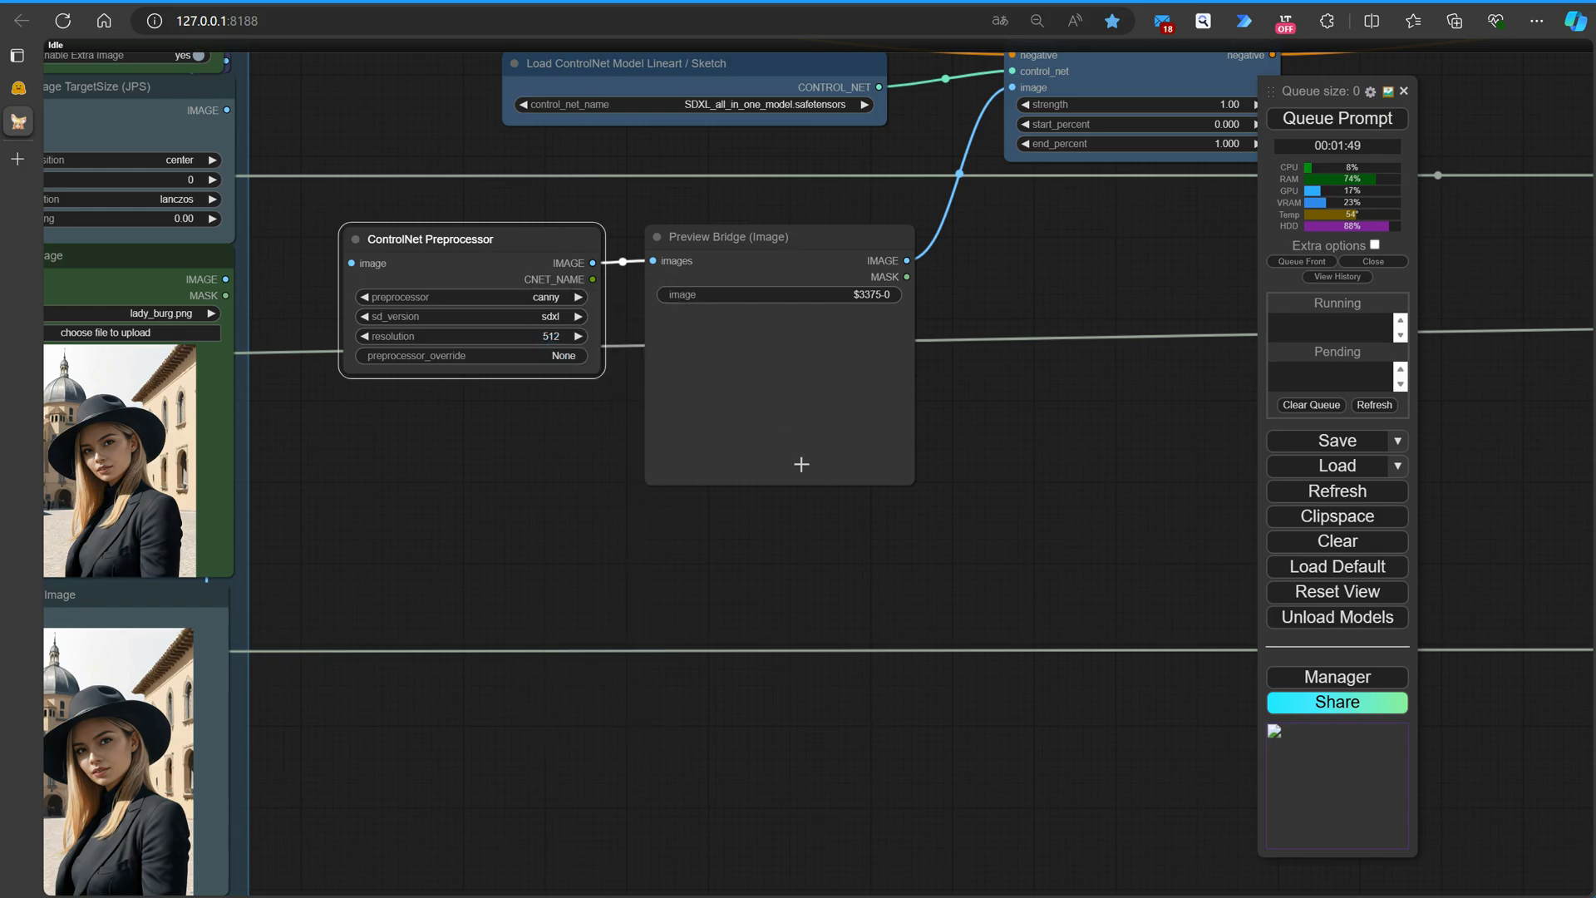
Choose duell.jpg as the Load Image source.
{"action": "scroll", "coordinate": [923, 483], "scroll_direction": "down", "scroll_amount": 6}
{"action": "scroll", "coordinate": [685, 512], "scroll_direction": "up", "scroll_amount": 10}
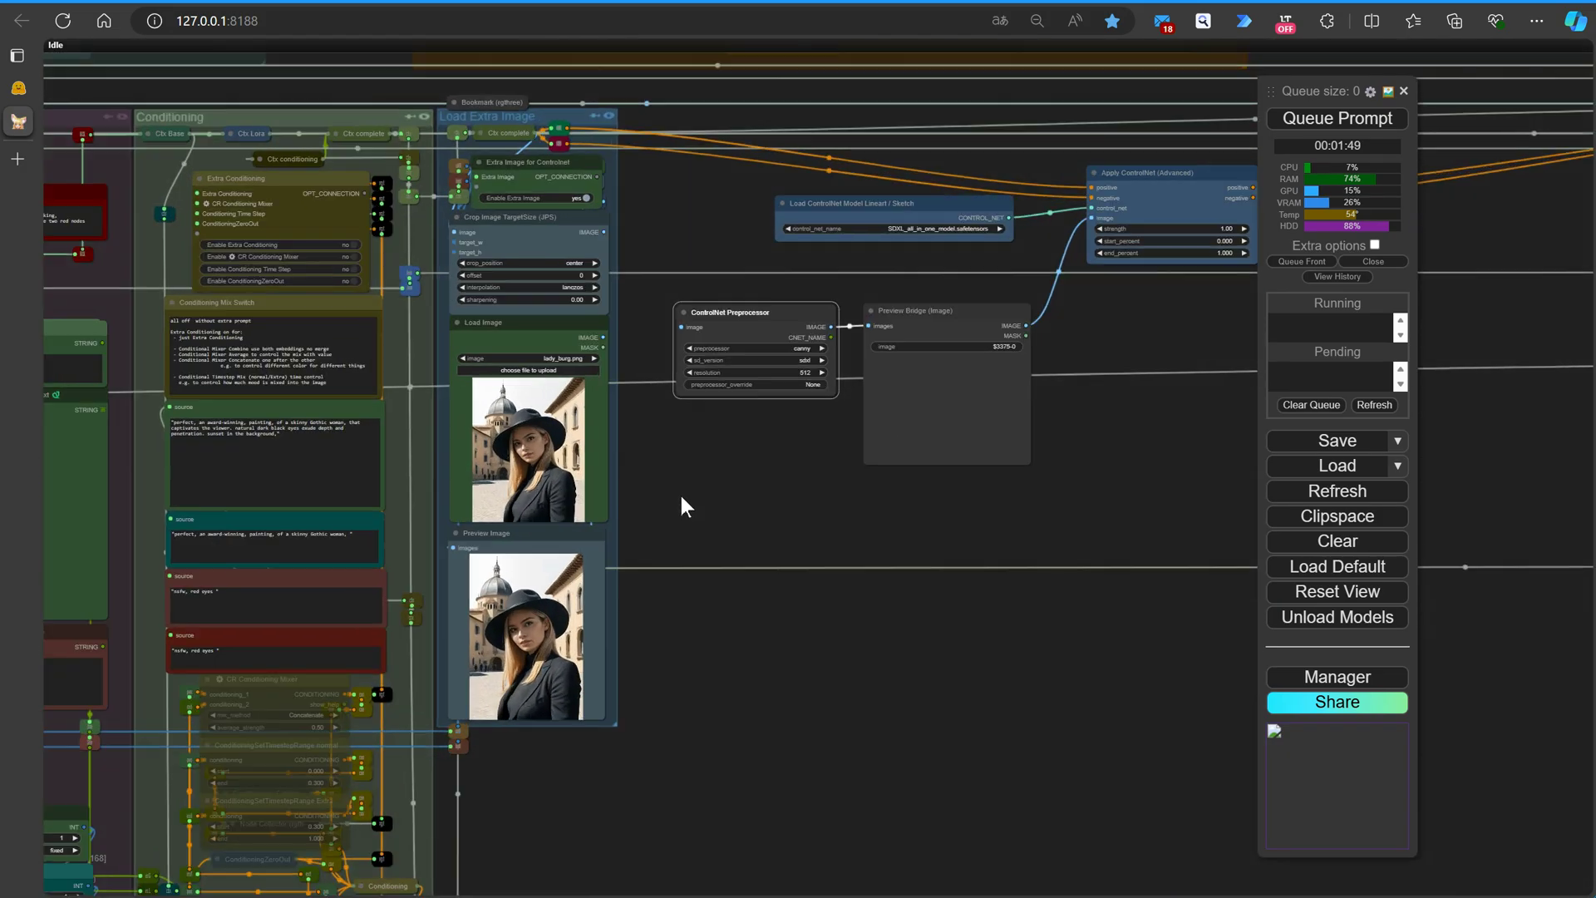
{"action": "scroll", "coordinate": [798, 358], "scroll_direction": "up", "scroll_amount": 1}
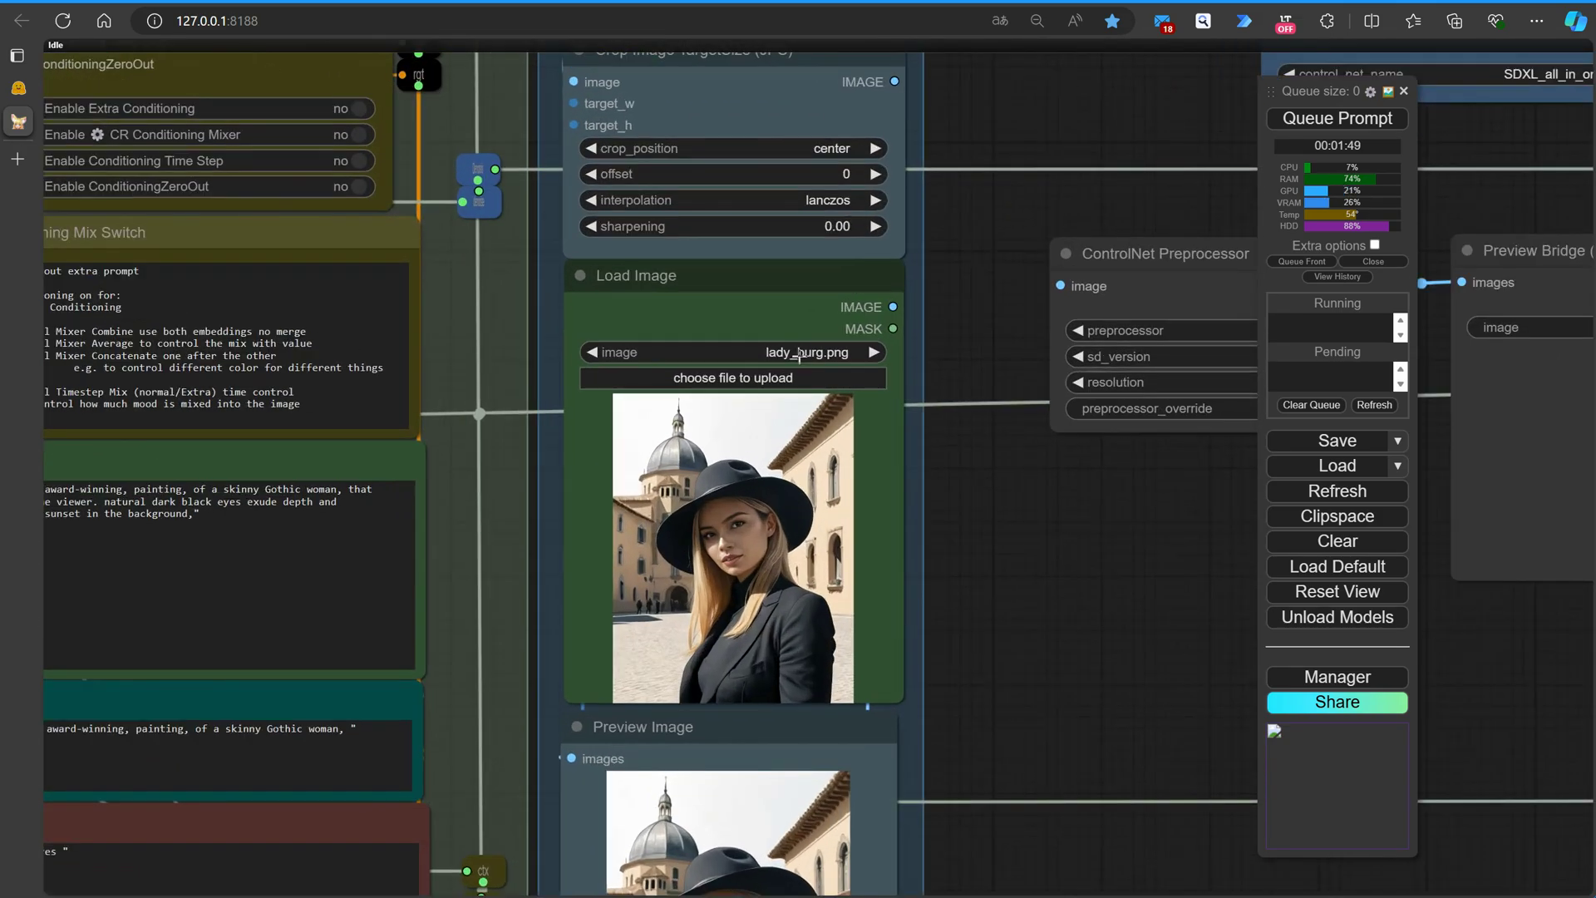
{"action": "left_click", "coordinate": [798, 357]}
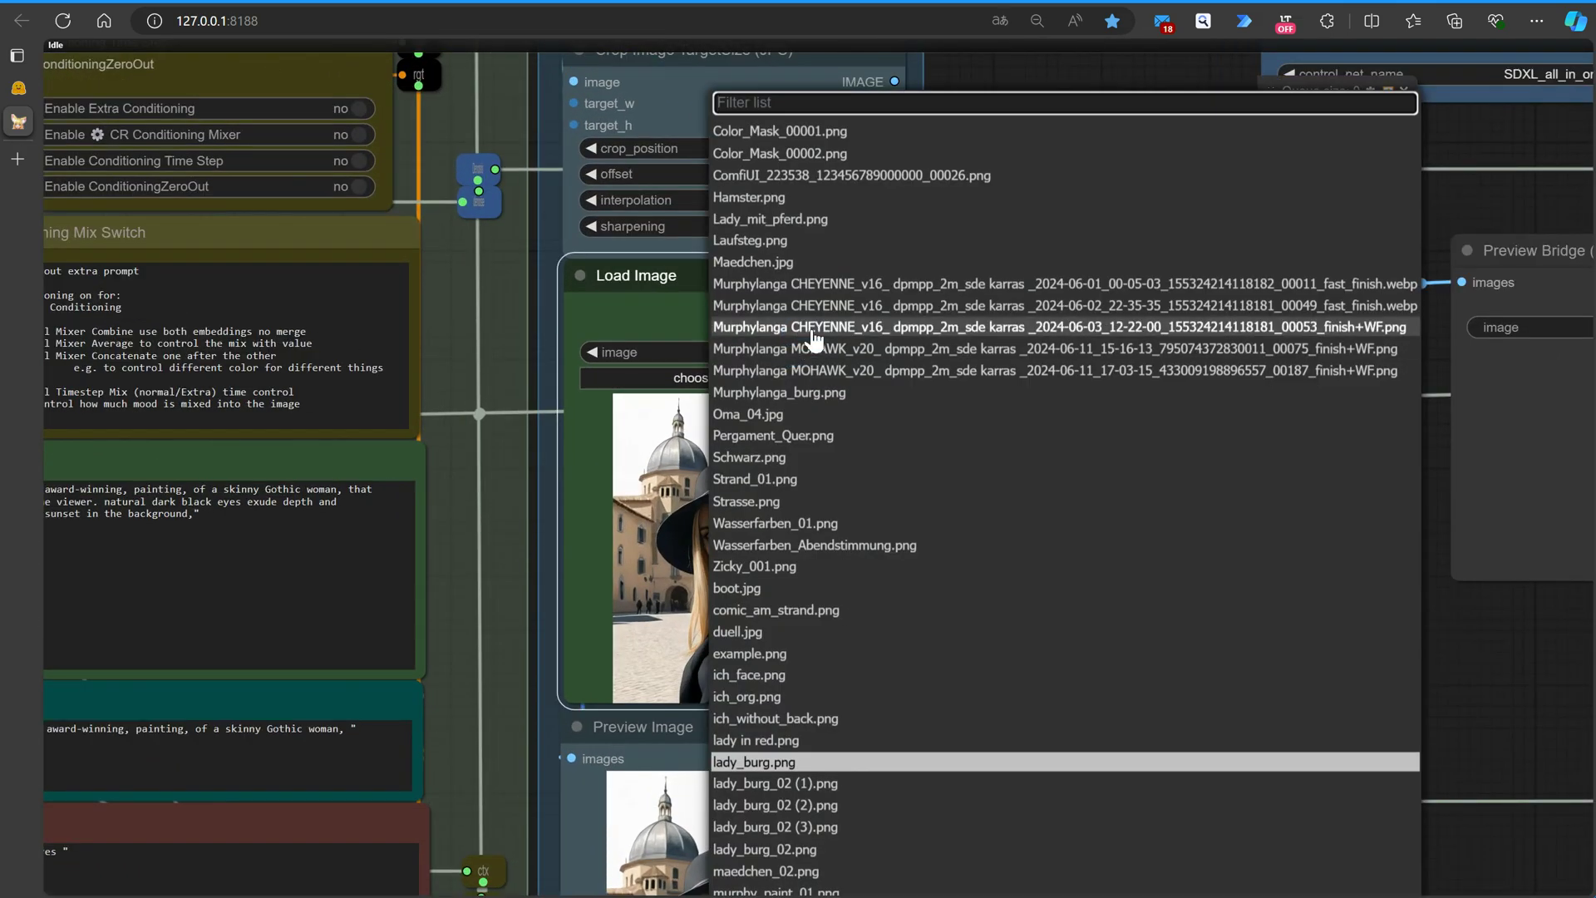
{"action": "type", "text": "duel"}
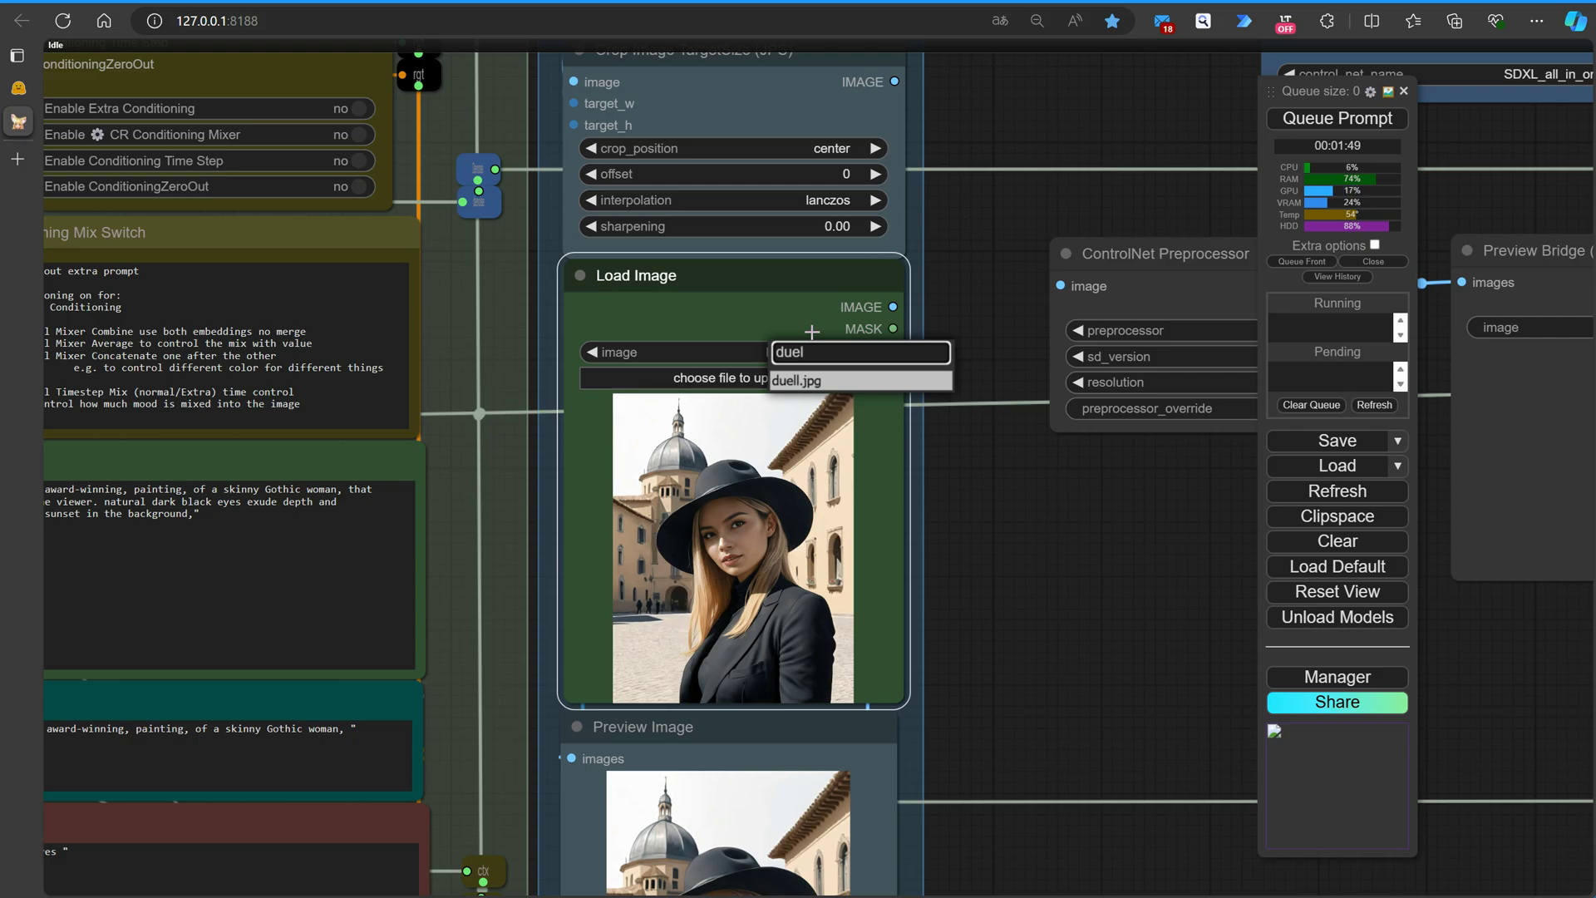
{"action": "left_click", "coordinate": [802, 380]}
{"action": "scroll", "coordinate": [1006, 547], "scroll_direction": "down", "scroll_amount": 5}
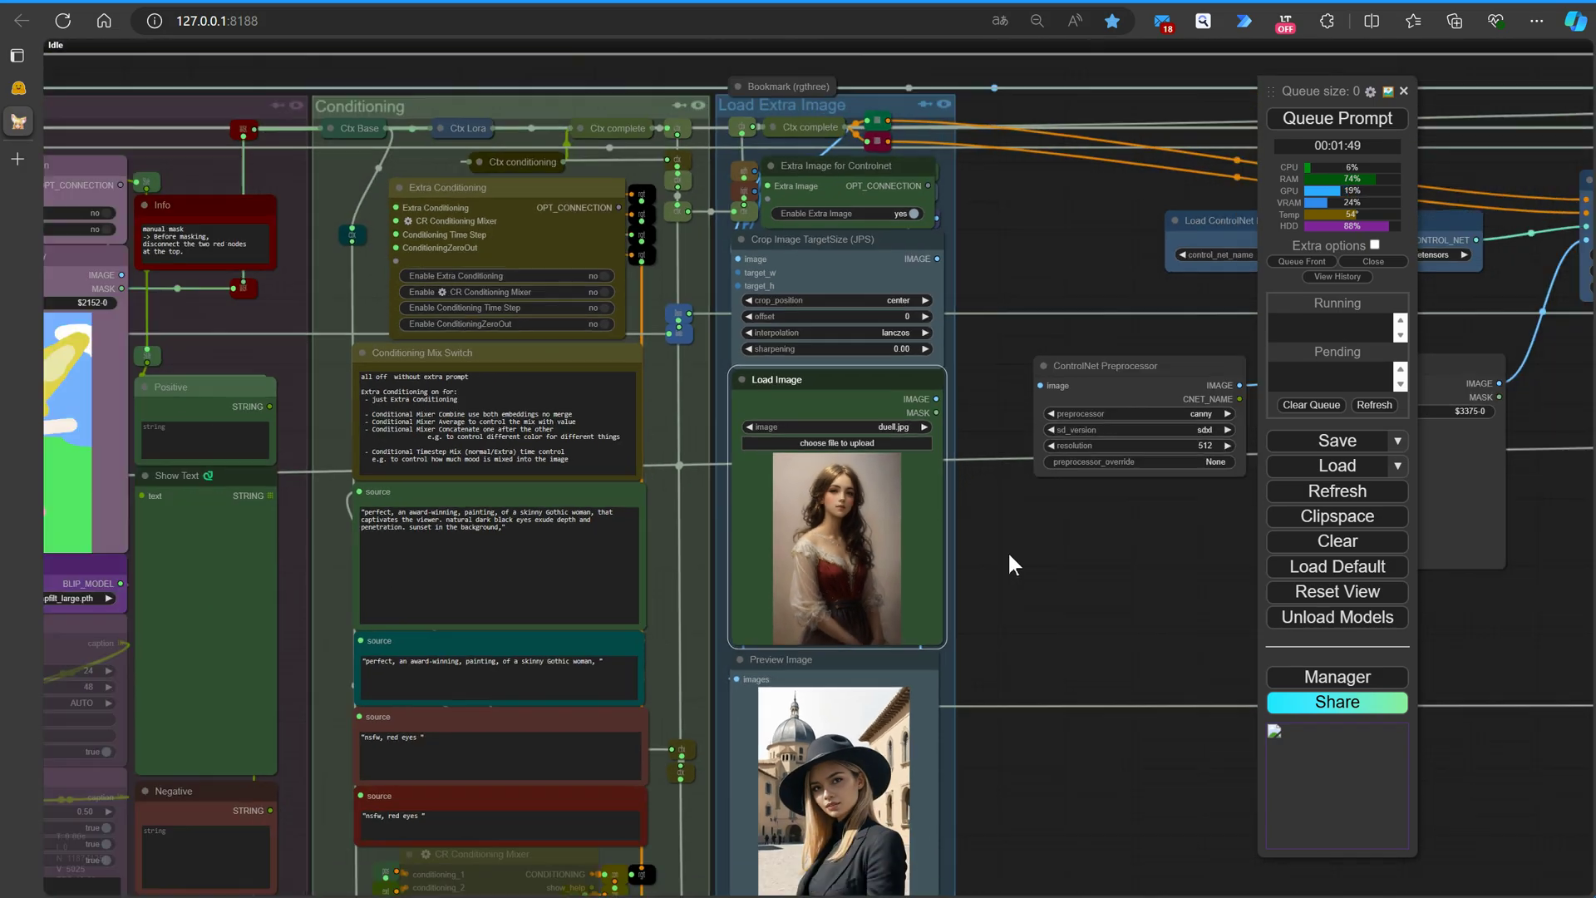
{"action": "left_click_drag", "start_coordinate": [979, 570], "coordinate": [581, 527]}
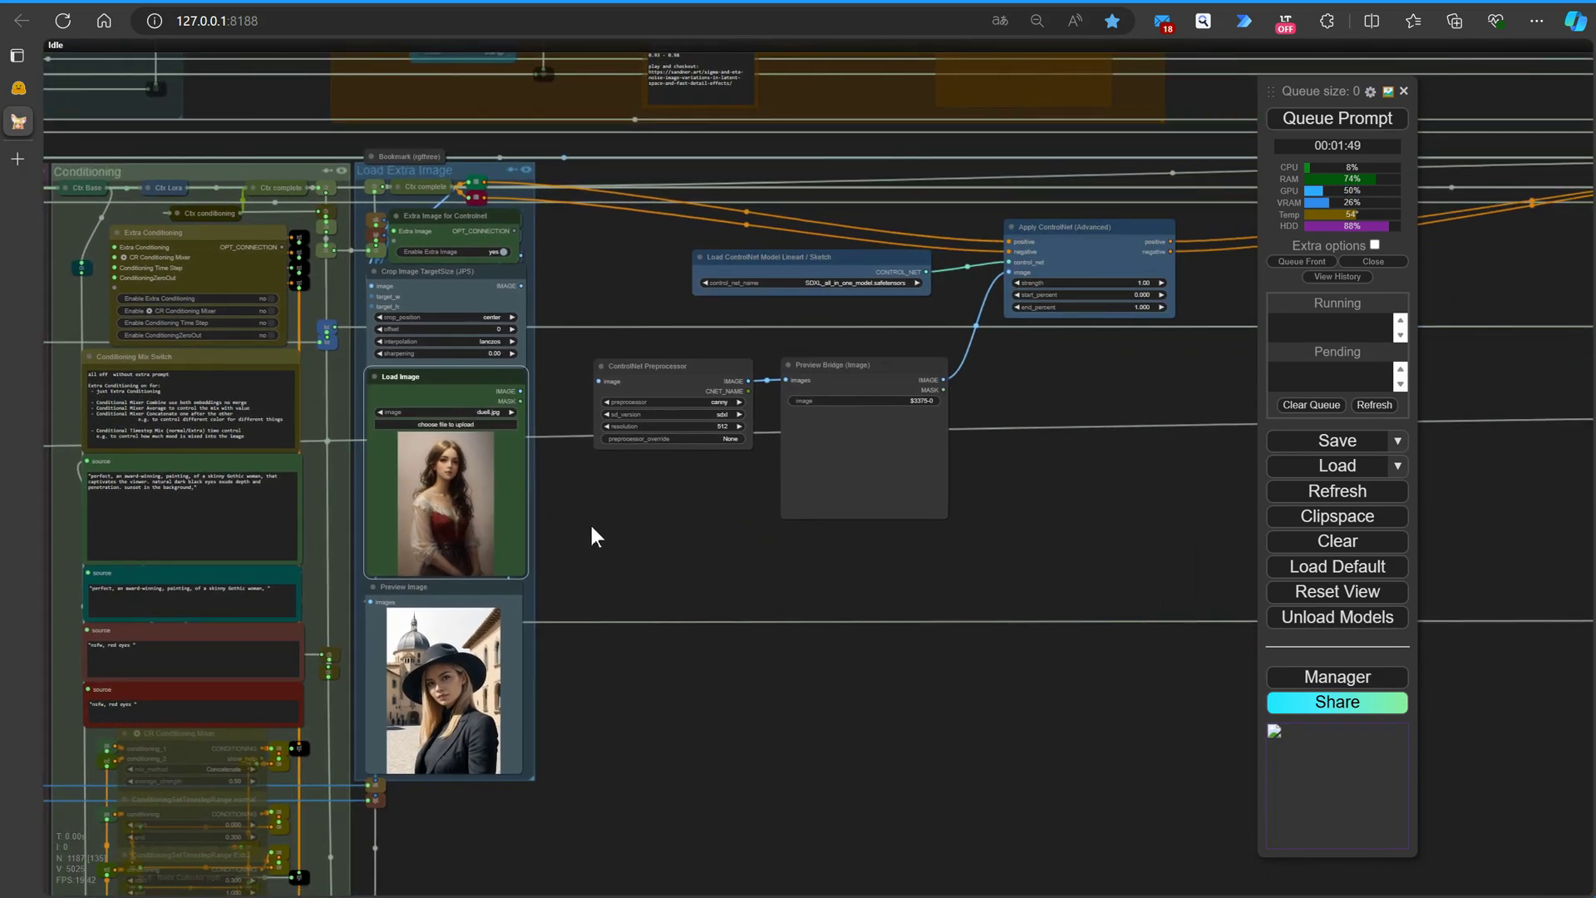
{"action": "scroll", "coordinate": [591, 534], "scroll_direction": "down", "scroll_amount": 2}
Set the Apply ControlNet strength to 0.80.
{"action": "left_click_drag", "start_coordinate": [971, 524], "coordinate": [824, 563]}
{"action": "scroll", "coordinate": [676, 474], "scroll_direction": "up", "scroll_amount": 5}
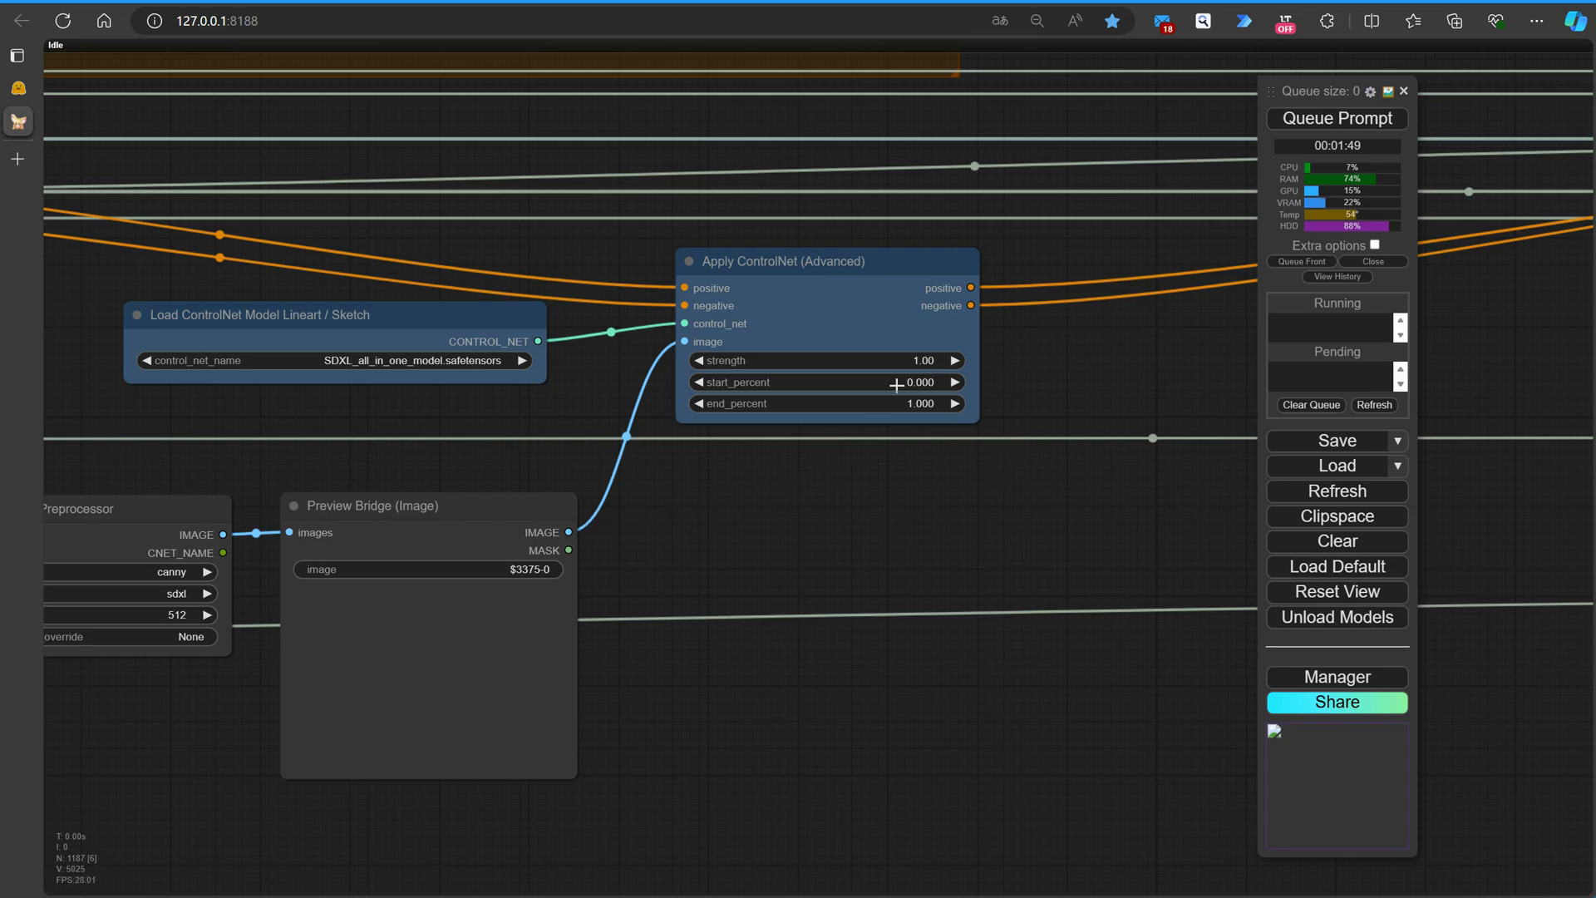
{"action": "left_click", "coordinate": [914, 360]}
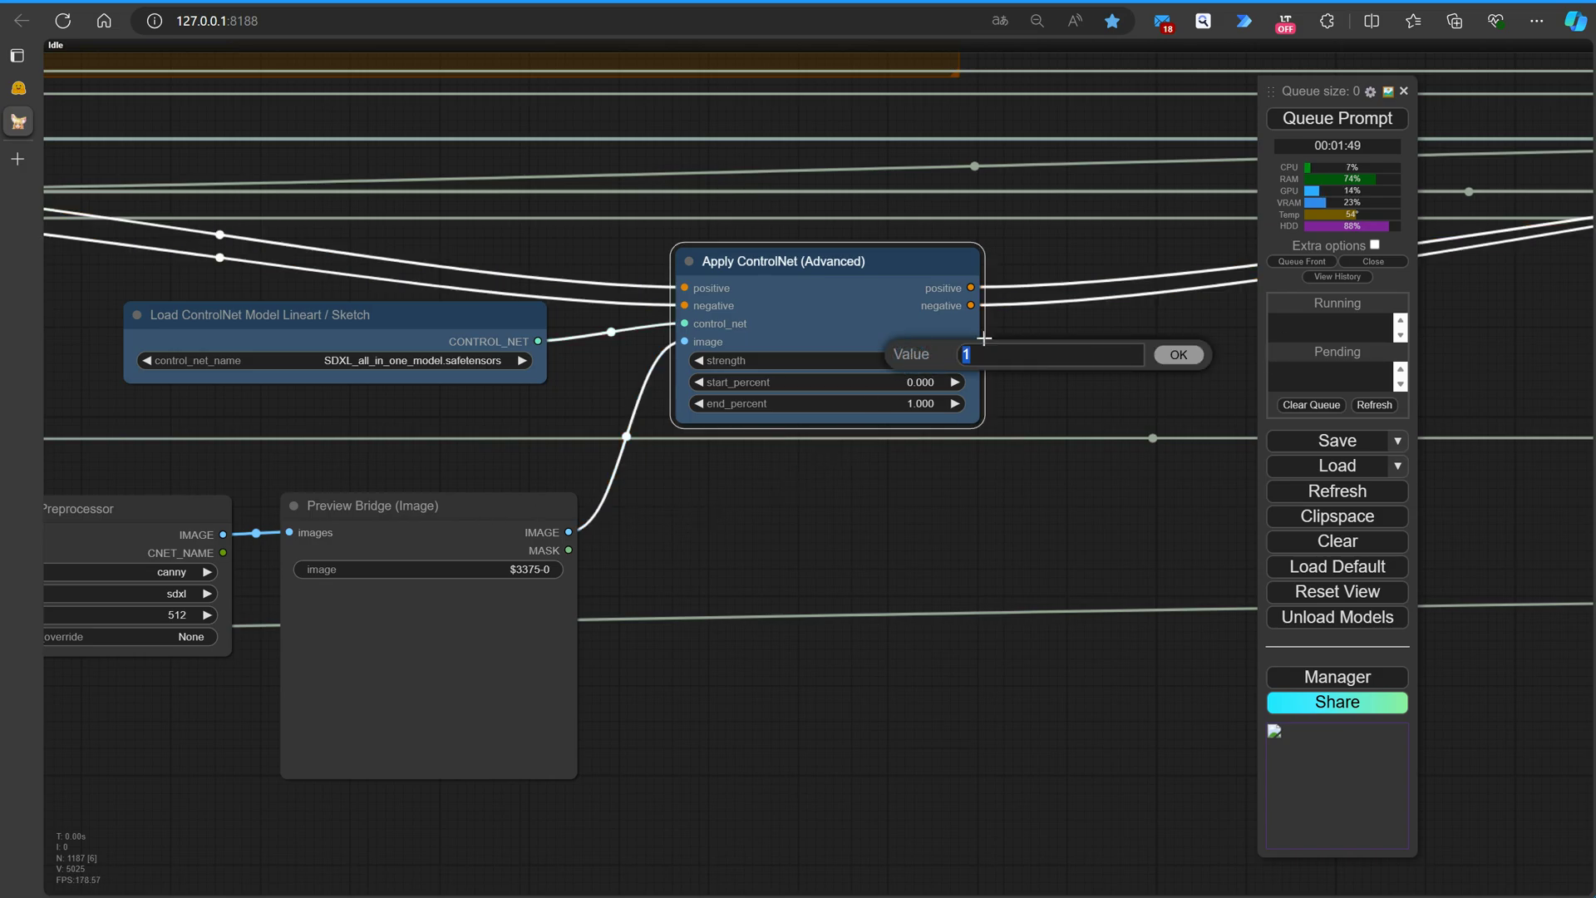
{"action": "type", "text": ".8"}
{"action": "left_click", "coordinate": [1180, 355]}
{"action": "left_click", "coordinate": [1109, 497]}
Queue the workflow and move the Crop Image TargetSize node lower.
{"action": "scroll", "coordinate": [1074, 501], "scroll_direction": "down", "scroll_amount": 5}
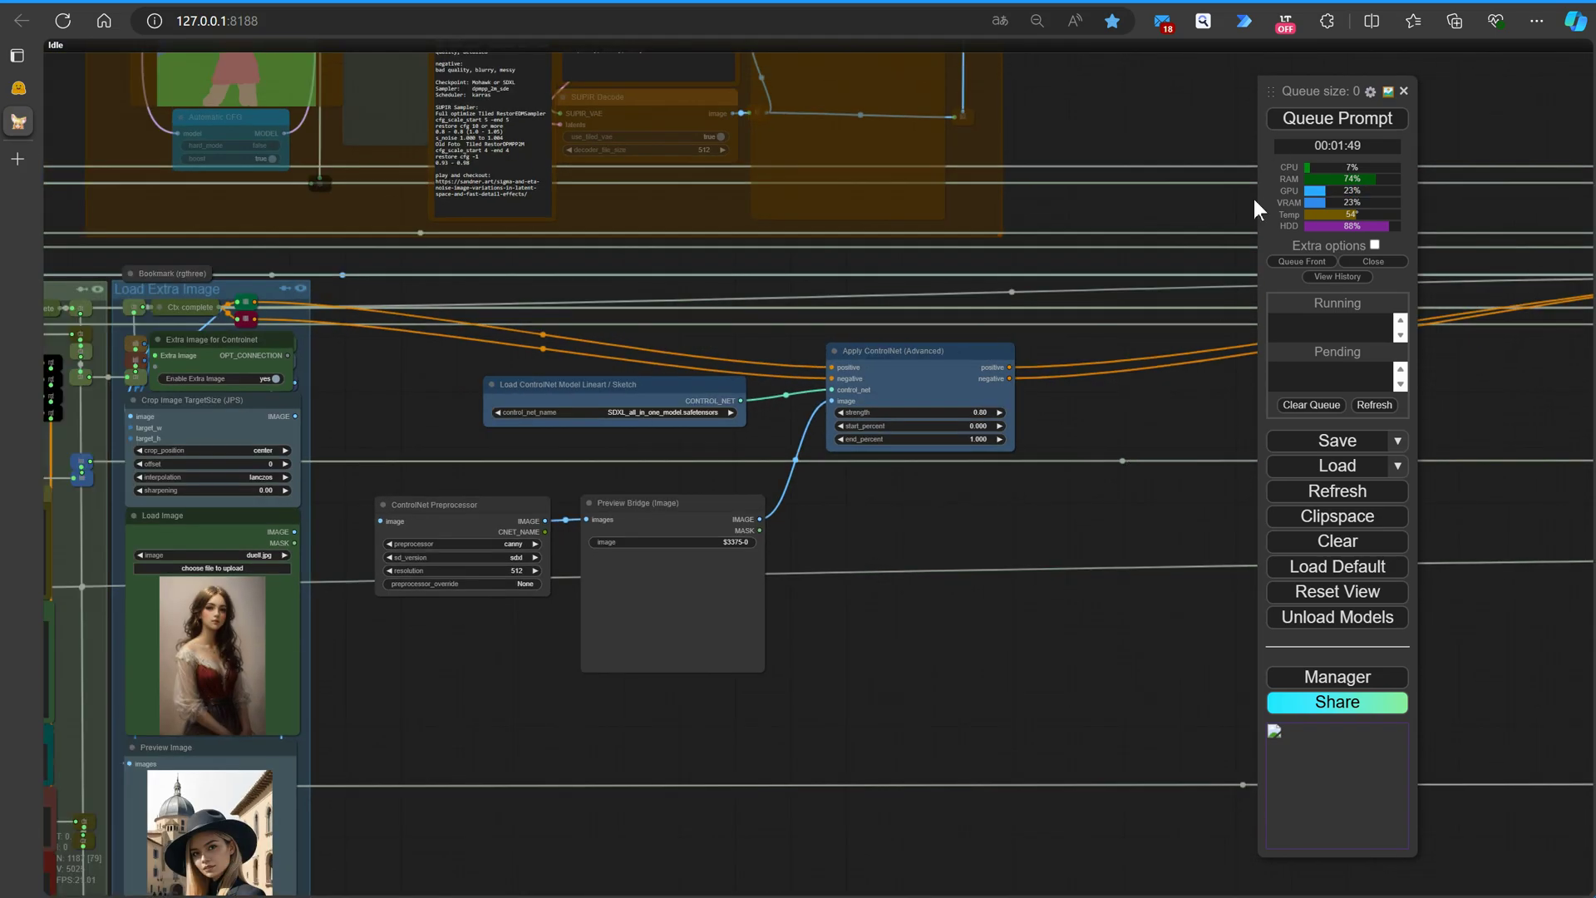
{"action": "left_click", "coordinate": [1302, 123]}
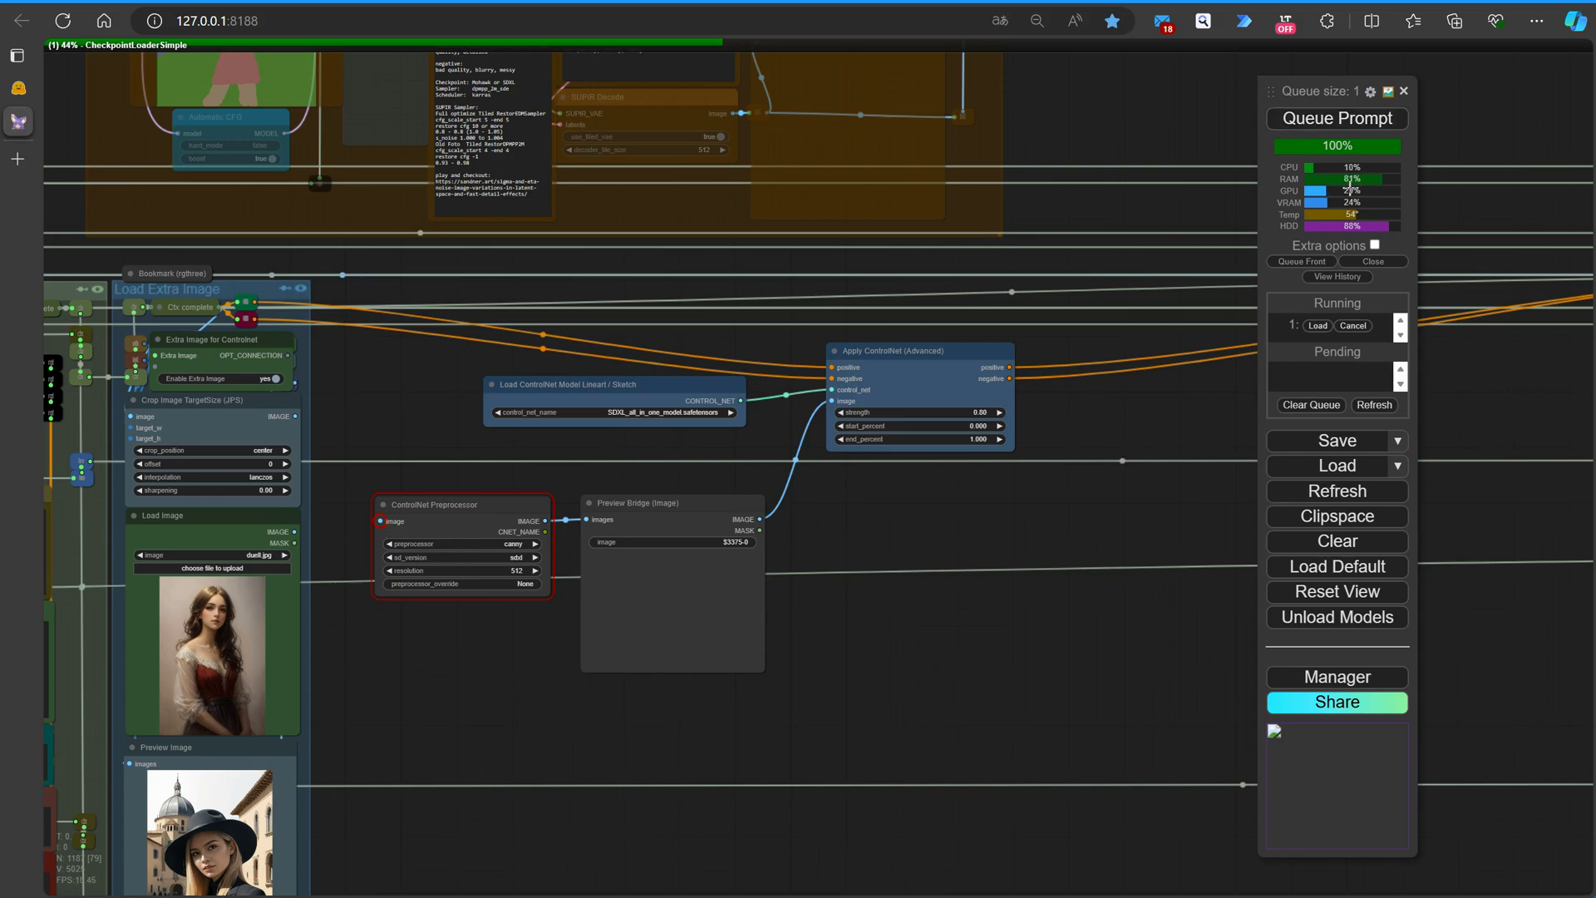
{"action": "scroll", "coordinate": [660, 504], "scroll_direction": "up", "scroll_amount": 5}
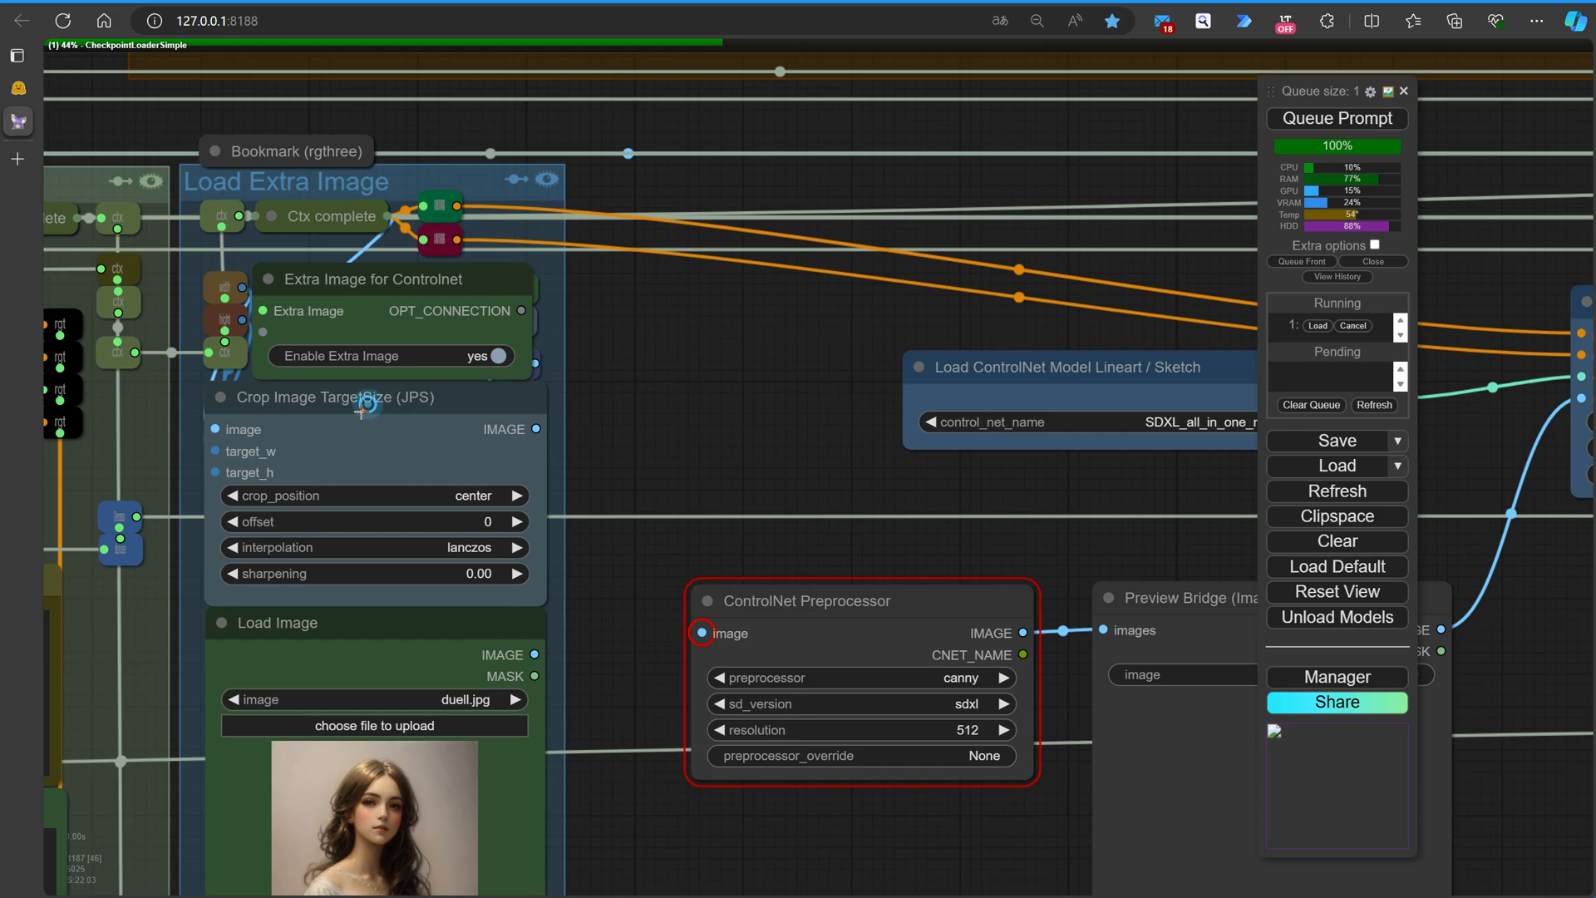
{"action": "left_click_drag", "start_coordinate": [362, 407], "coordinate": [261, 441]}
{"action": "scroll", "coordinate": [566, 358], "scroll_direction": "up", "scroll_amount": 1}
{"action": "scroll", "coordinate": [566, 357], "scroll_direction": "up", "scroll_amount": 4}
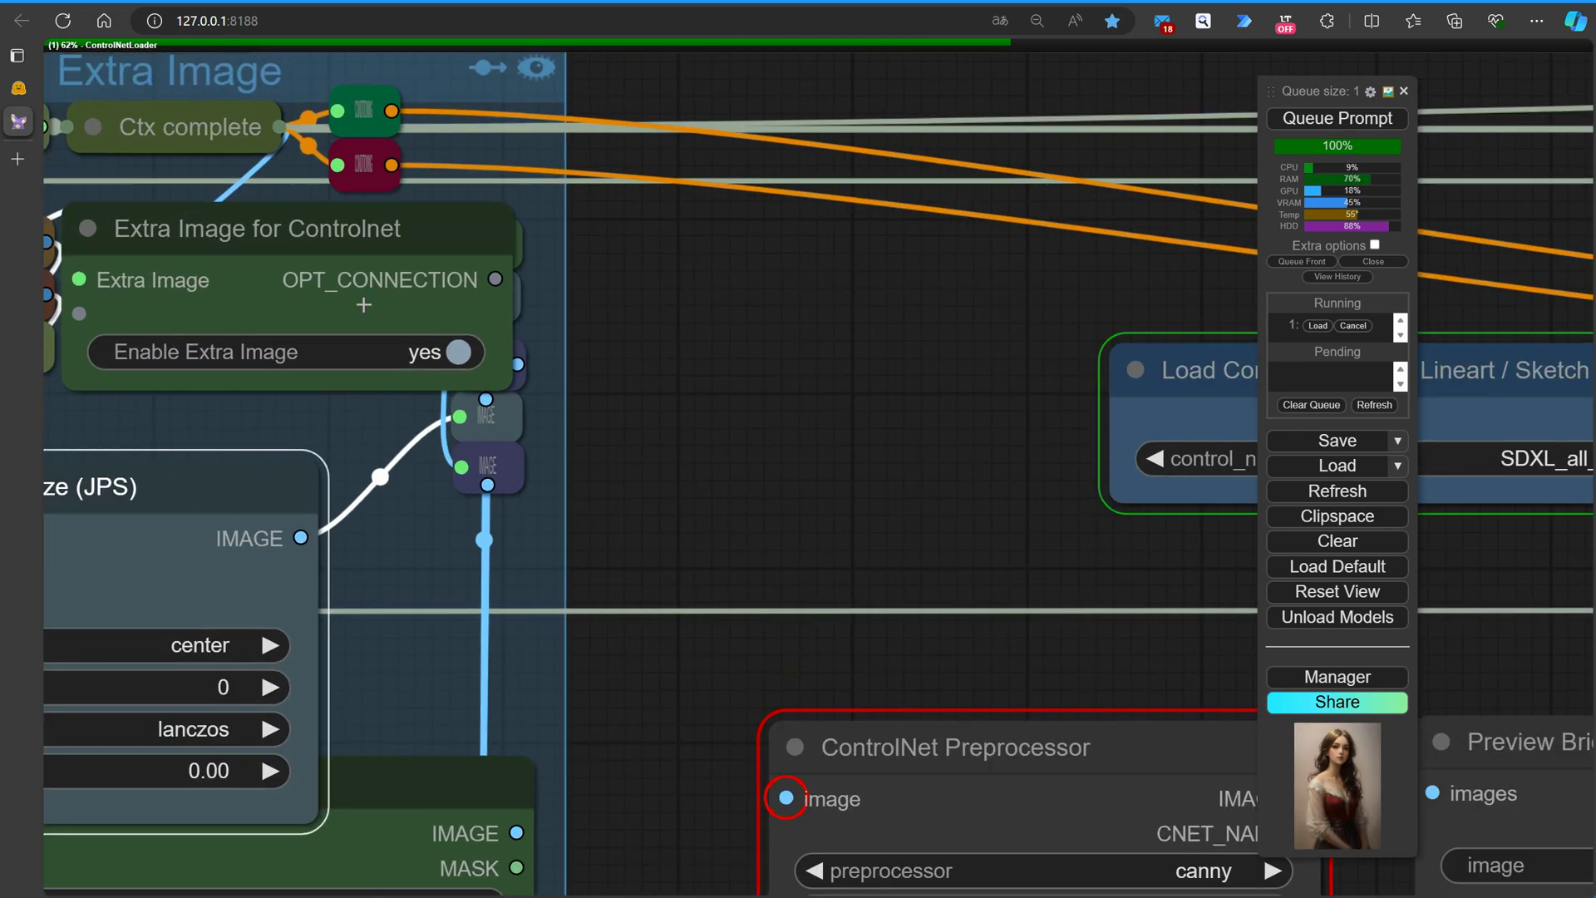
Dismiss the error and connect an IMAGE reroute to the ControlNet Preprocessor's image input.
{"action": "left_click", "coordinate": [87, 228]}
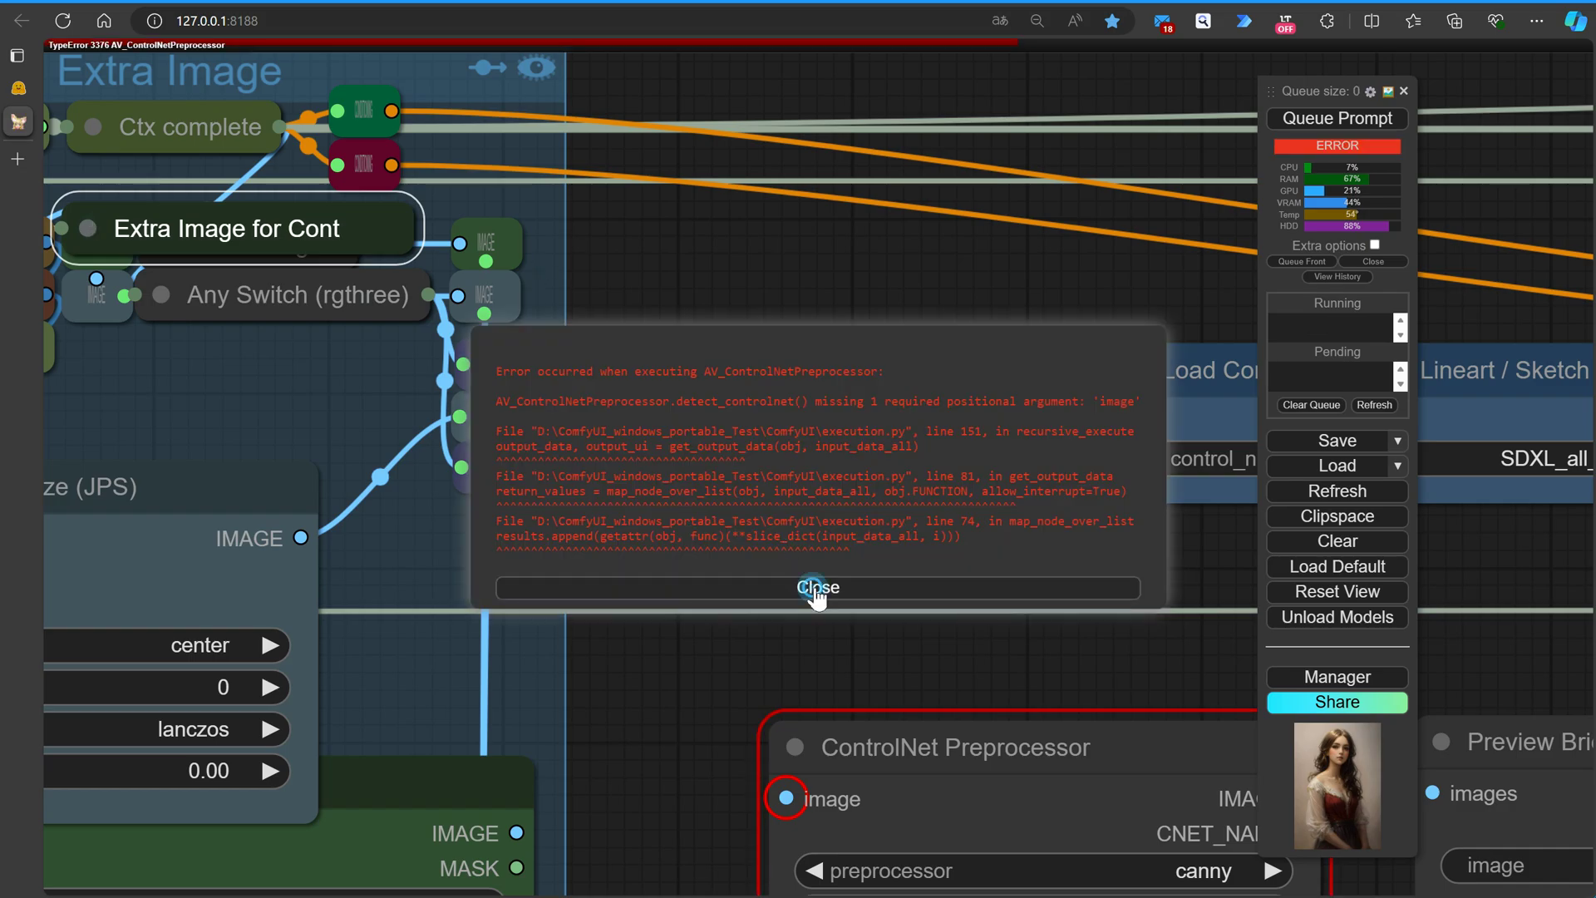
{"action": "left_click", "coordinate": [815, 588]}
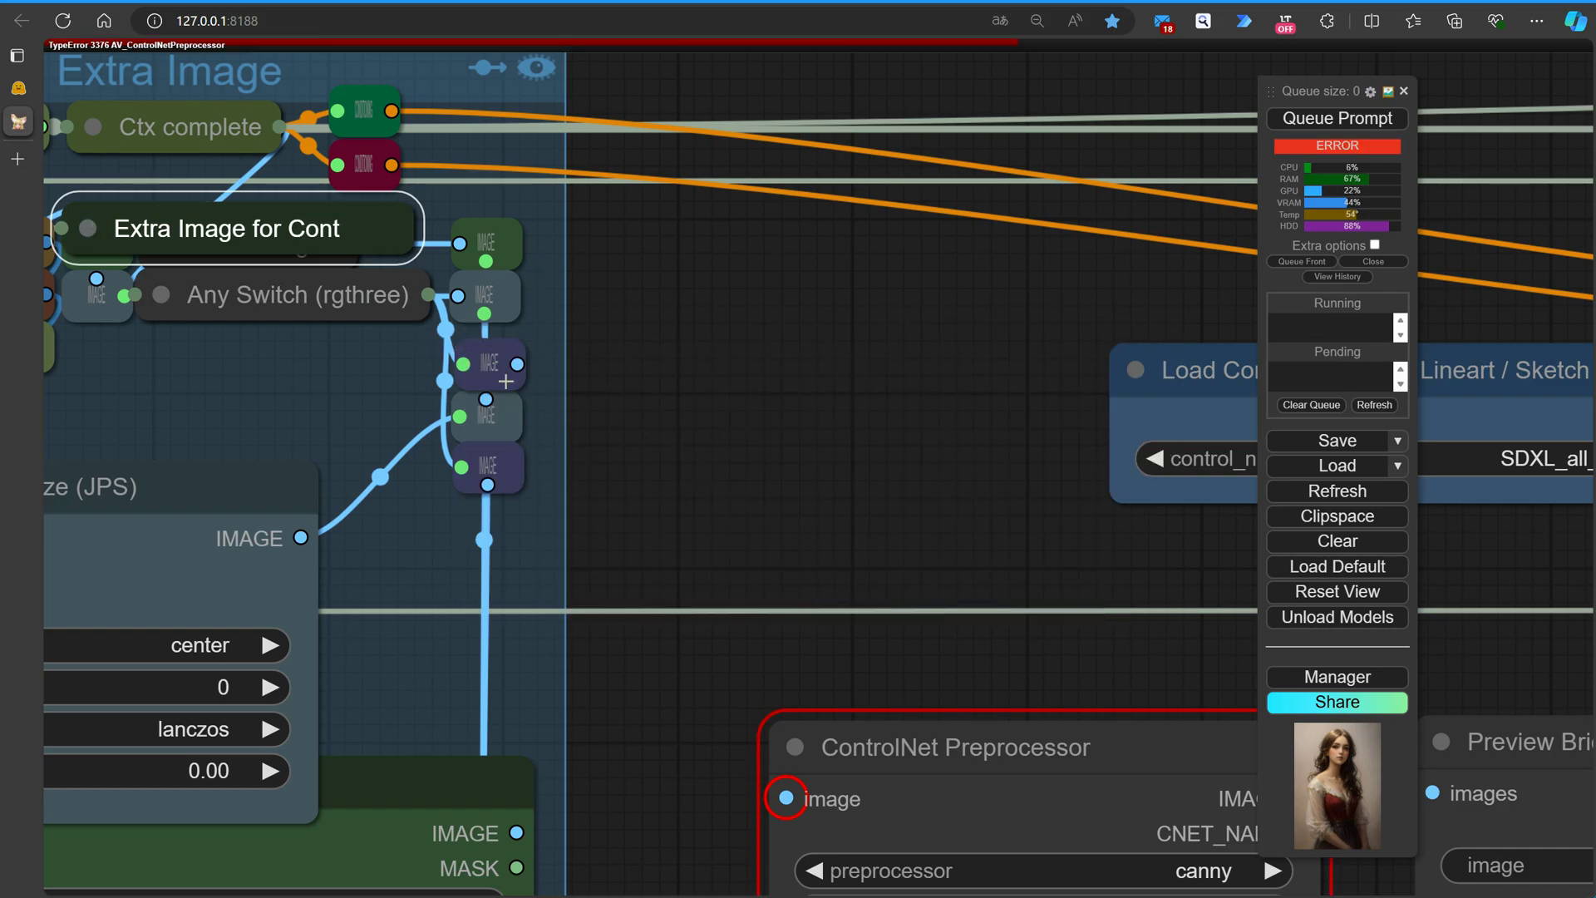
{"action": "mouse_move", "coordinate": [523, 474]}
{"action": "left_mouse_down"}
{"action": "mouse_move", "coordinate": [523, 517]}
{"action": "mouse_move", "coordinate": [523, 499]}
{"action": "left_mouse_up"}
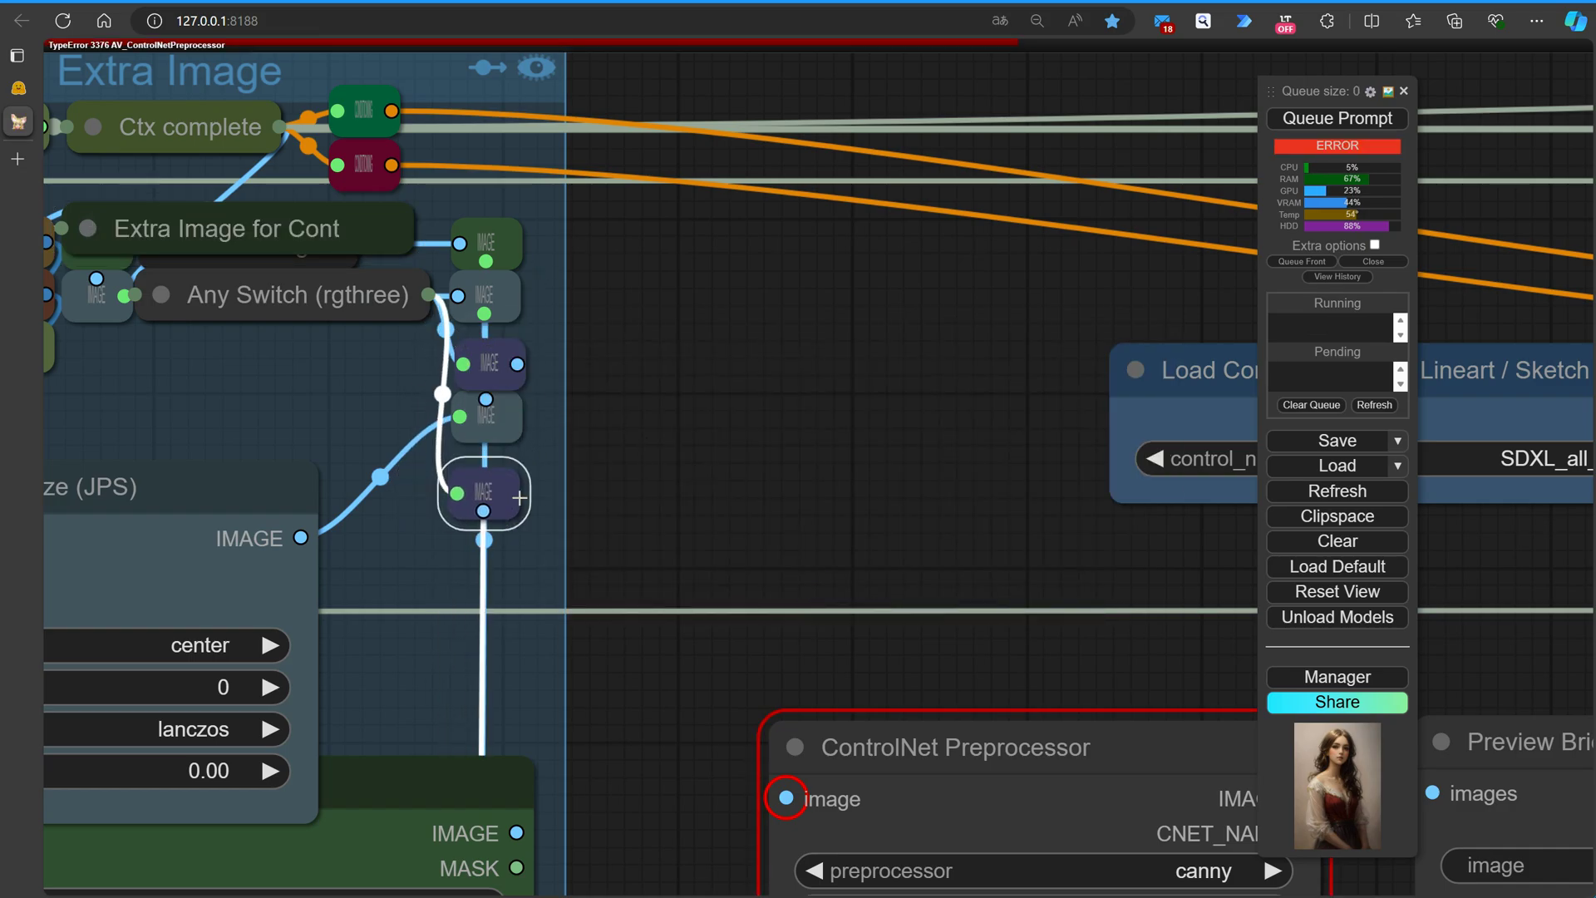
{"action": "left_click_drag", "start_coordinate": [516, 350], "coordinate": [786, 798]}
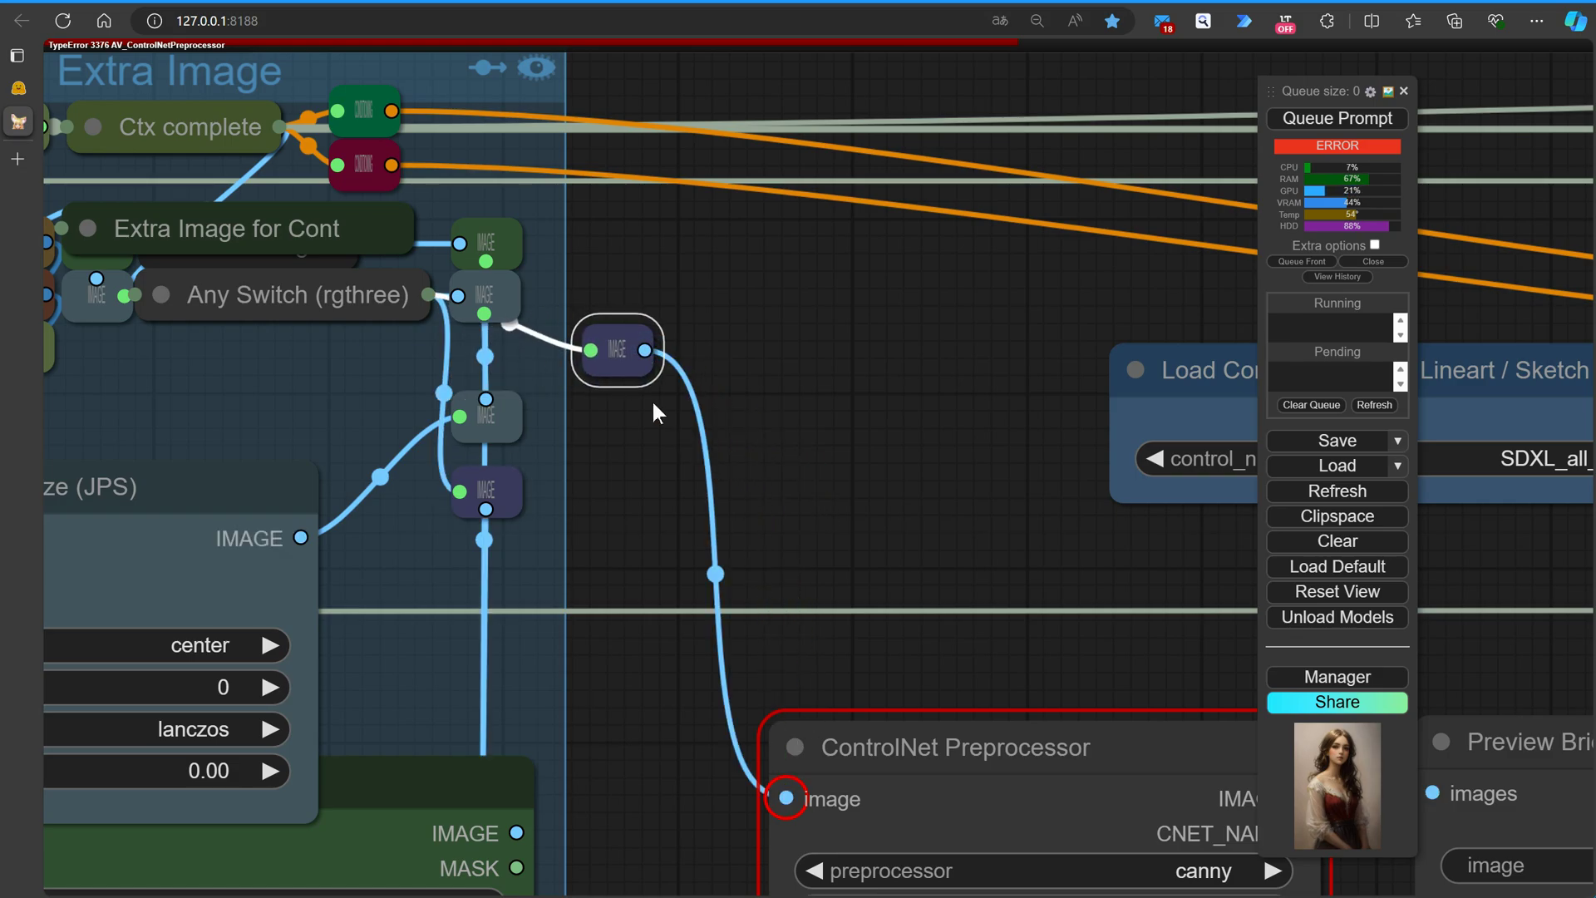
{"action": "left_click_drag", "start_coordinate": [626, 374], "coordinate": [506, 383]}
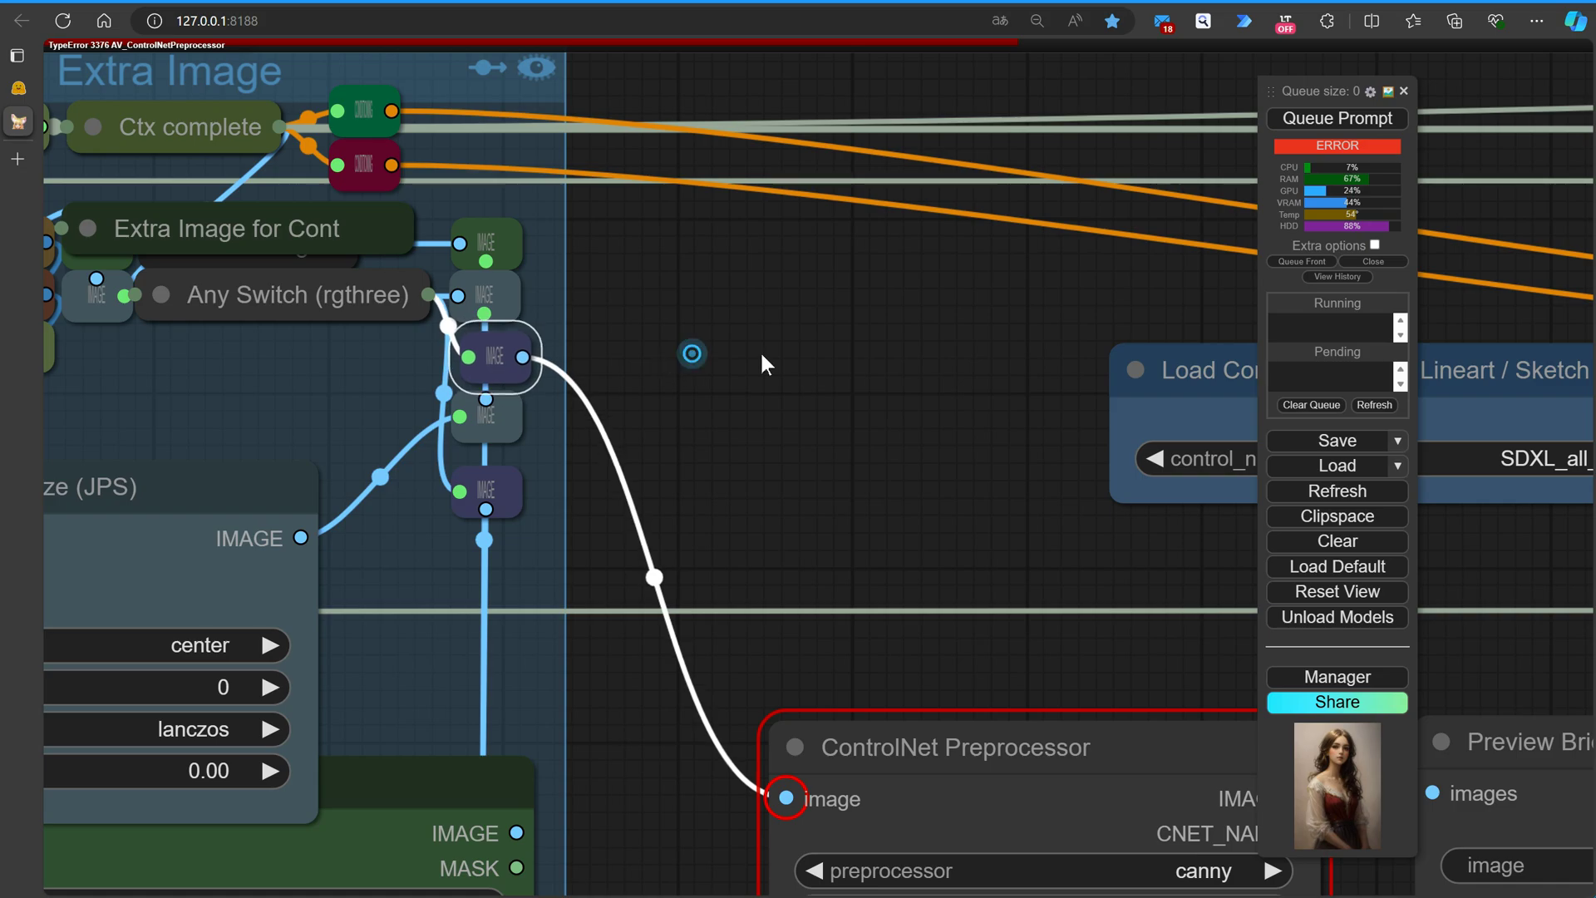
{"action": "left_click_drag", "start_coordinate": [691, 353], "coordinate": [1061, 369]}
{"action": "left_click", "coordinate": [453, 249]}
{"action": "left_click_drag", "start_coordinate": [386, 504], "coordinate": [602, 439]}
Pan to the ControlNet nodes and queue the workflow again.
{"action": "scroll", "coordinate": [1047, 345], "scroll_direction": "down", "scroll_amount": 4}
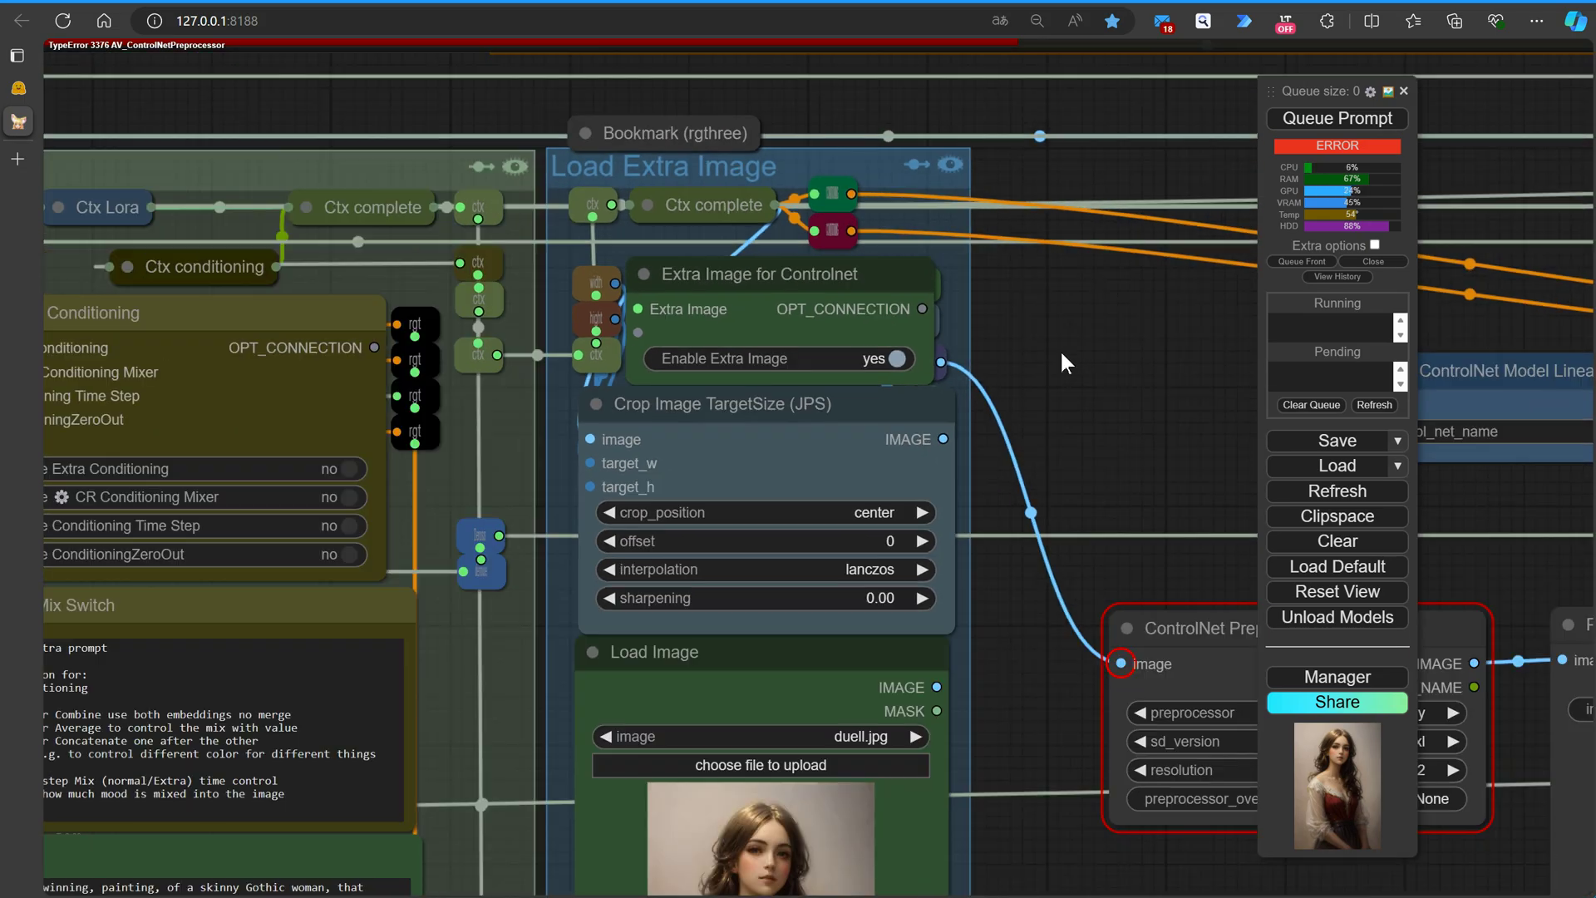
{"action": "right_click", "coordinate": [1078, 349]}
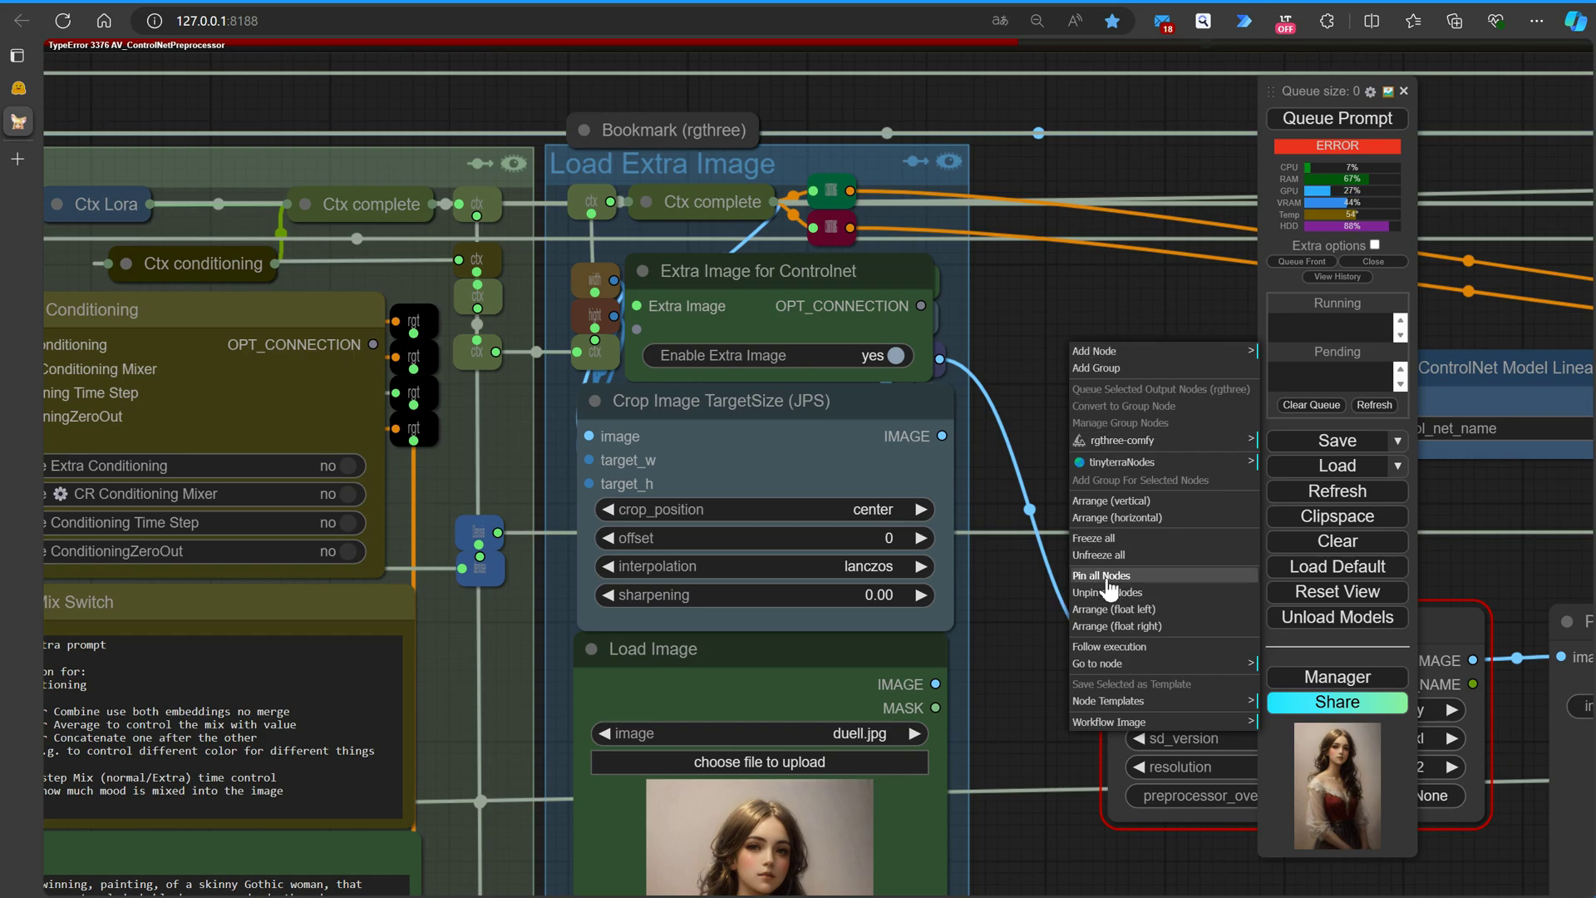
{"action": "left_click", "coordinate": [1017, 635]}
{"action": "scroll", "coordinate": [1019, 637], "scroll_direction": "down", "scroll_amount": 5}
{"action": "left_click_drag", "start_coordinate": [1114, 489], "coordinate": [1032, 682]}
{"action": "scroll", "coordinate": [925, 631], "scroll_direction": "down", "scroll_amount": 2}
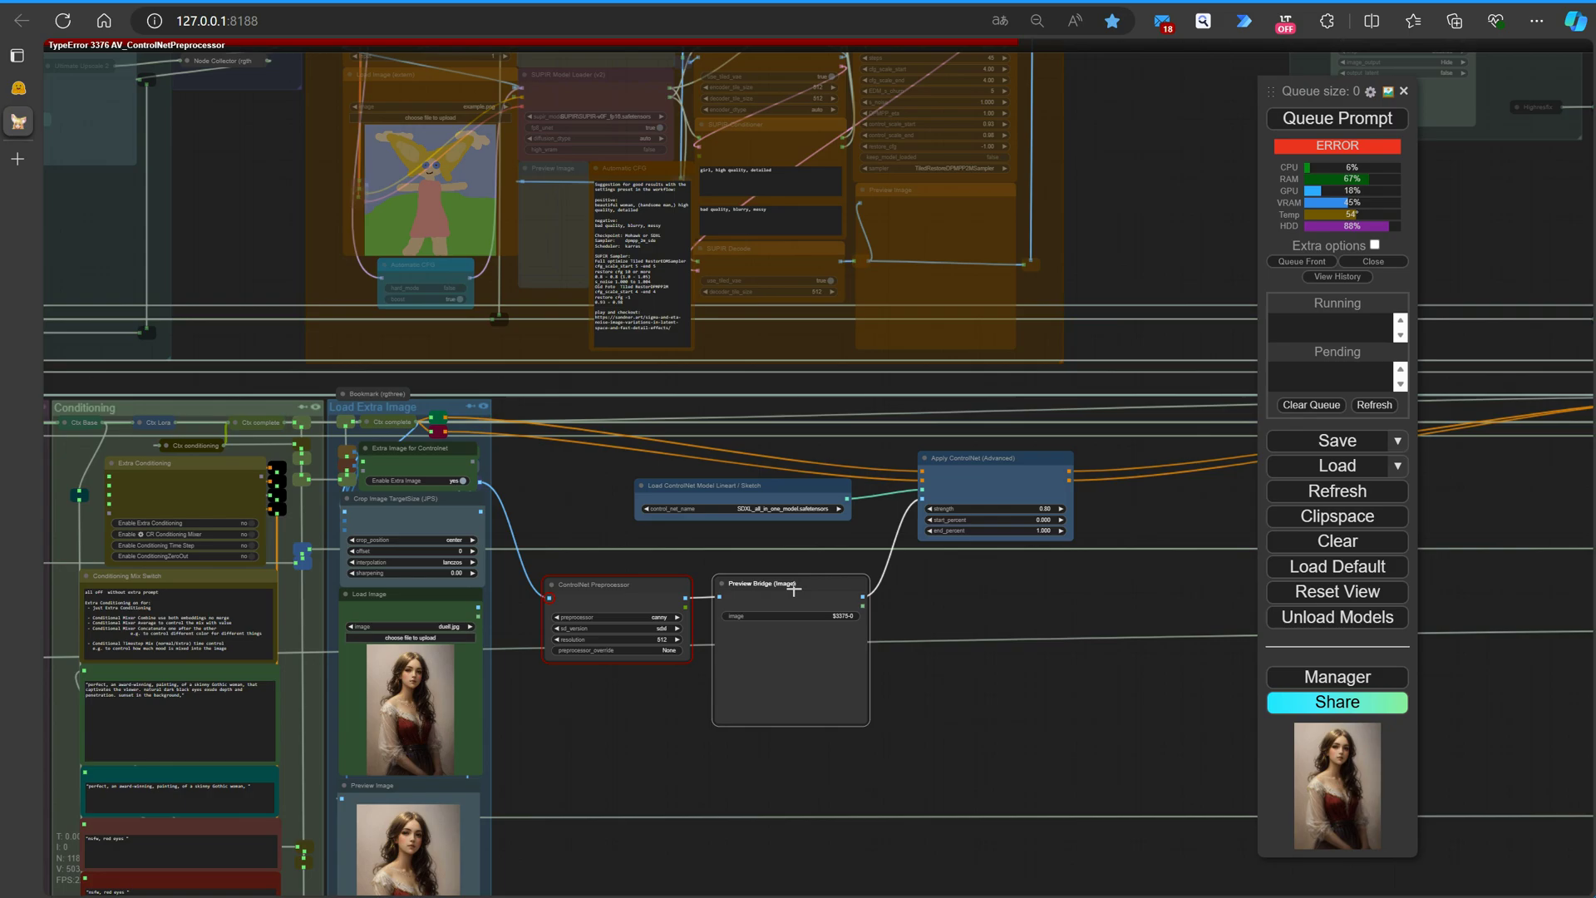
{"action": "left_click", "coordinate": [1301, 124]}
Follow the run to the ControlNet preview, moving the queue panel aside and back.
{"action": "scroll", "coordinate": [577, 586], "scroll_direction": "down", "scroll_amount": 4}
{"action": "left_click_drag", "start_coordinate": [578, 585], "coordinate": [348, 497]}
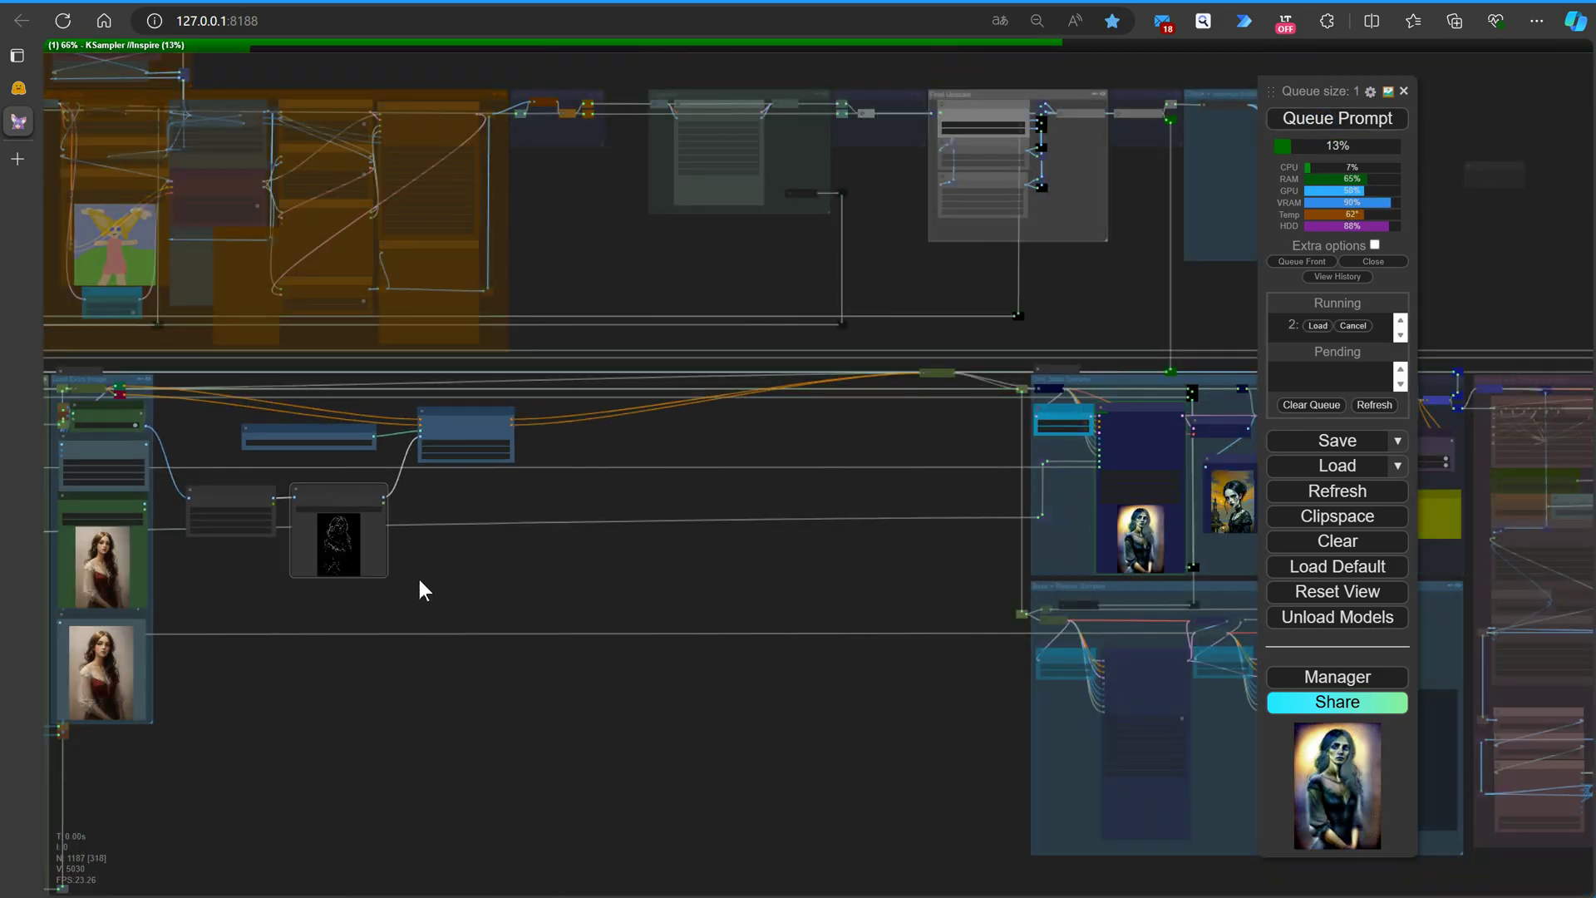
{"action": "left_click_drag", "start_coordinate": [1271, 91], "coordinate": [508, 55]}
{"action": "scroll", "coordinate": [325, 707], "scroll_direction": "up", "scroll_amount": 9}
{"action": "left_click_drag", "start_coordinate": [392, 705], "coordinate": [940, 894]}
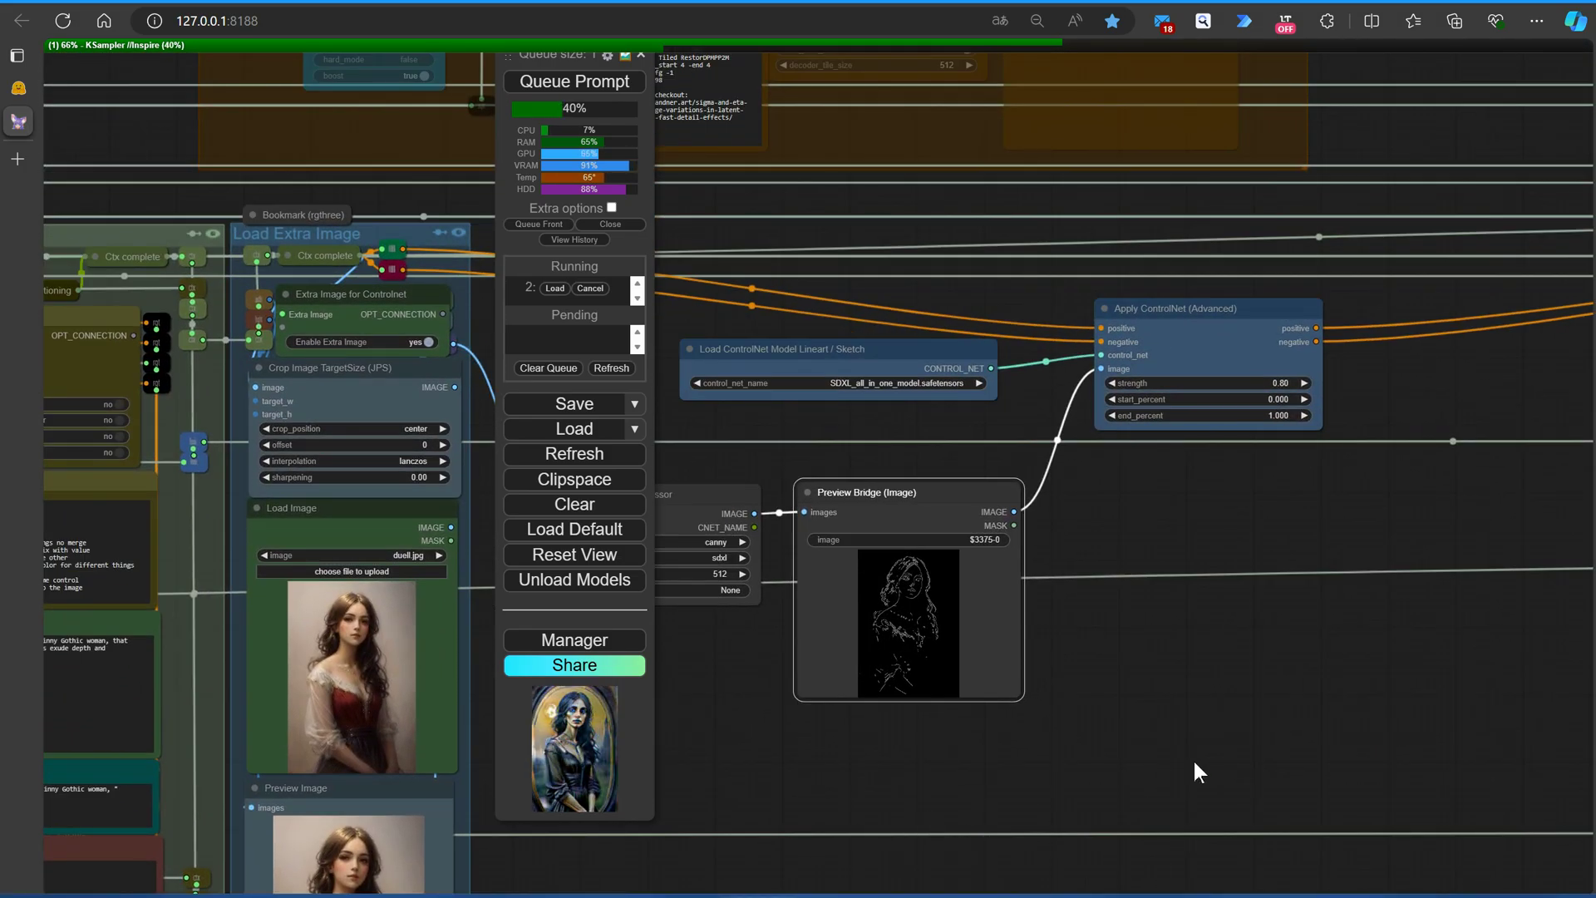
{"action": "left_click_drag", "start_coordinate": [508, 55], "coordinate": [1071, 101]}
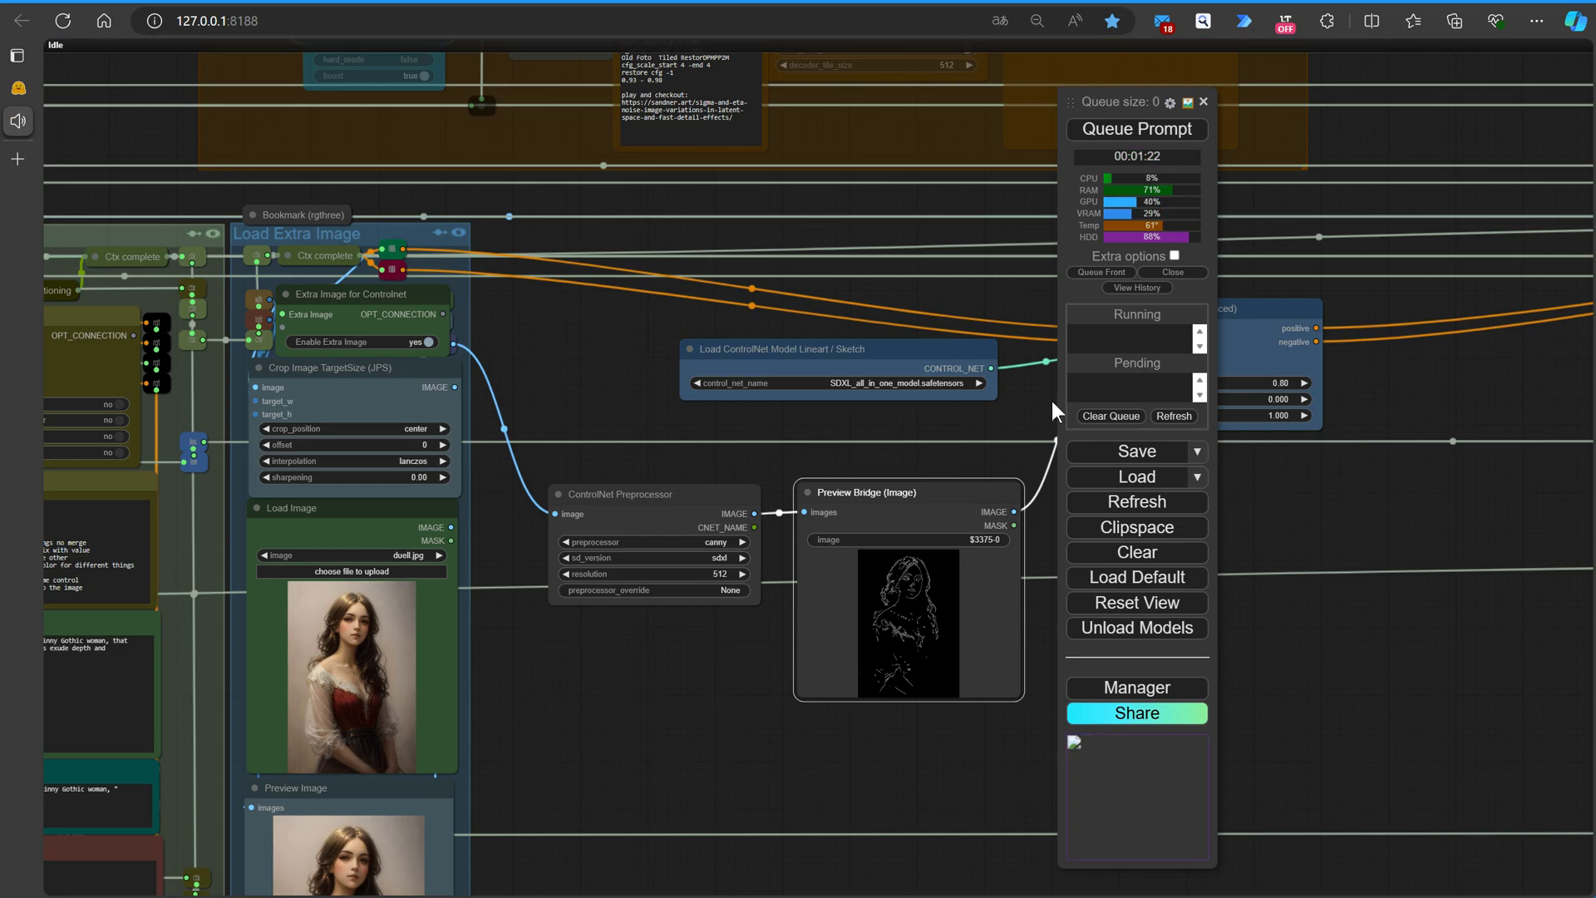
Jump to the Image Comparer output, hide the queue list, and open the saved workflow versions list.
{"action": "key", "text": "1"}
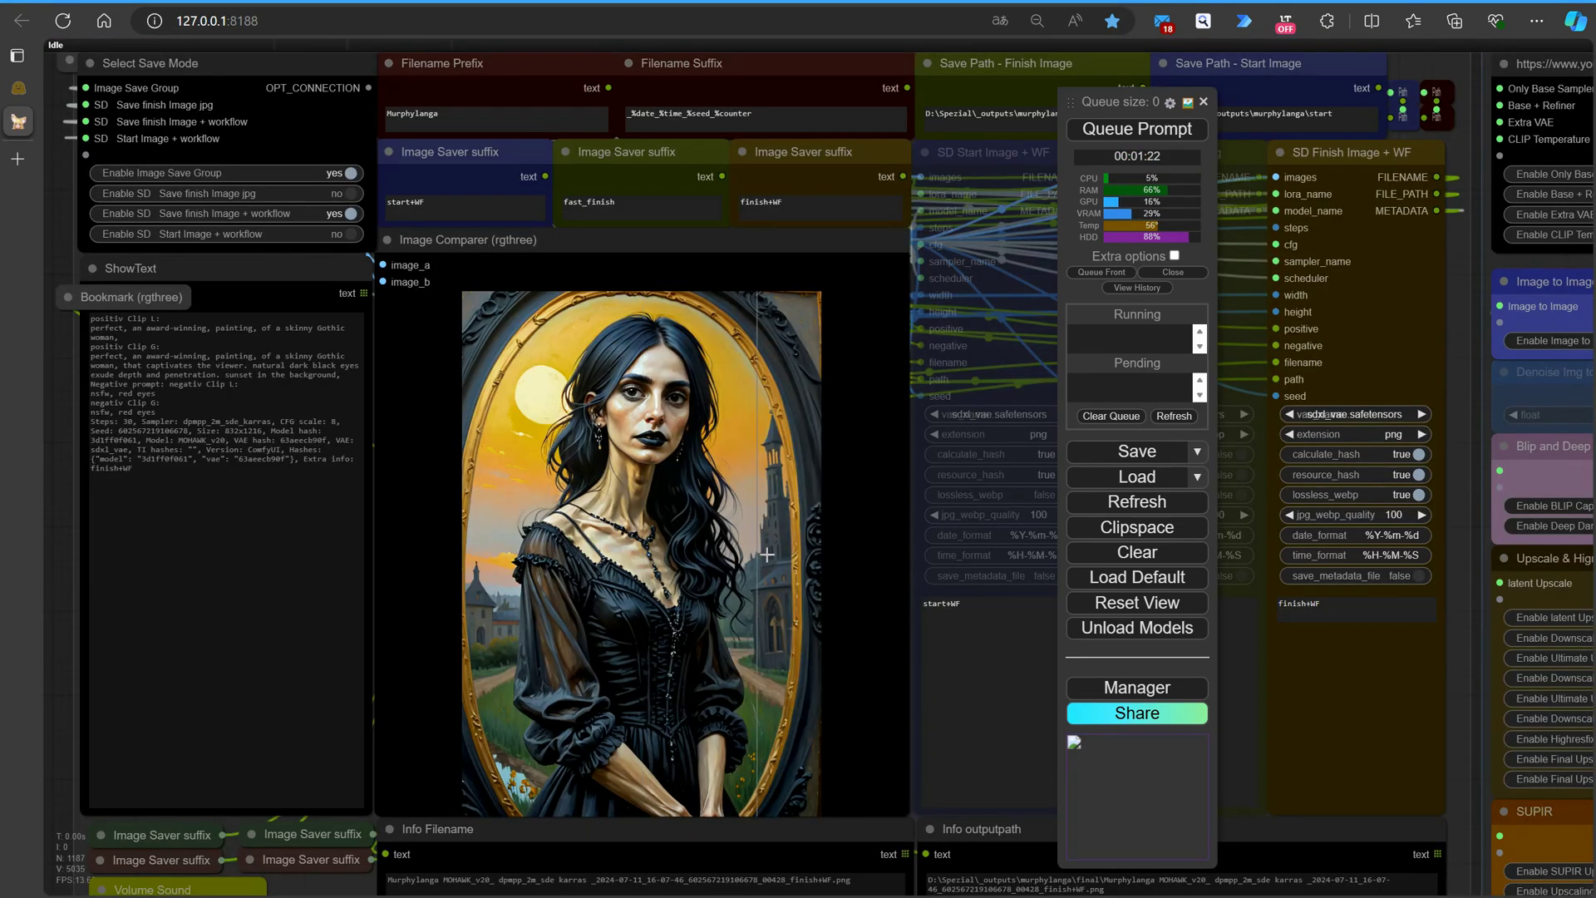
{"action": "scroll", "coordinate": [788, 555], "scroll_direction": "up", "scroll_amount": 5}
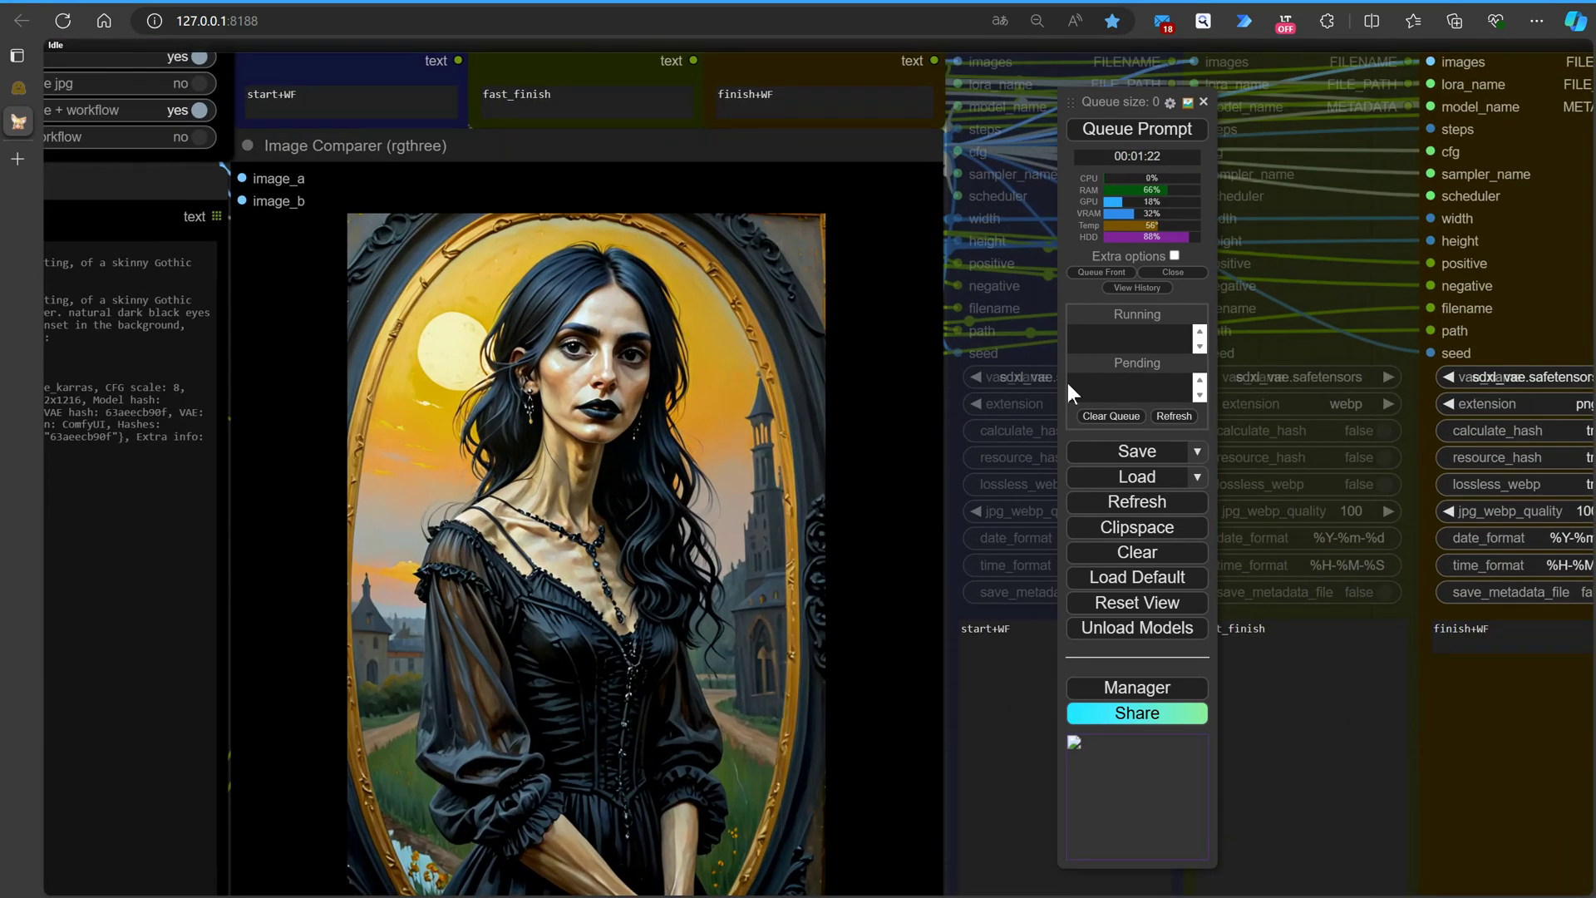
{"action": "left_click", "coordinate": [1187, 274]}
{"action": "left_click", "coordinate": [1199, 341]}
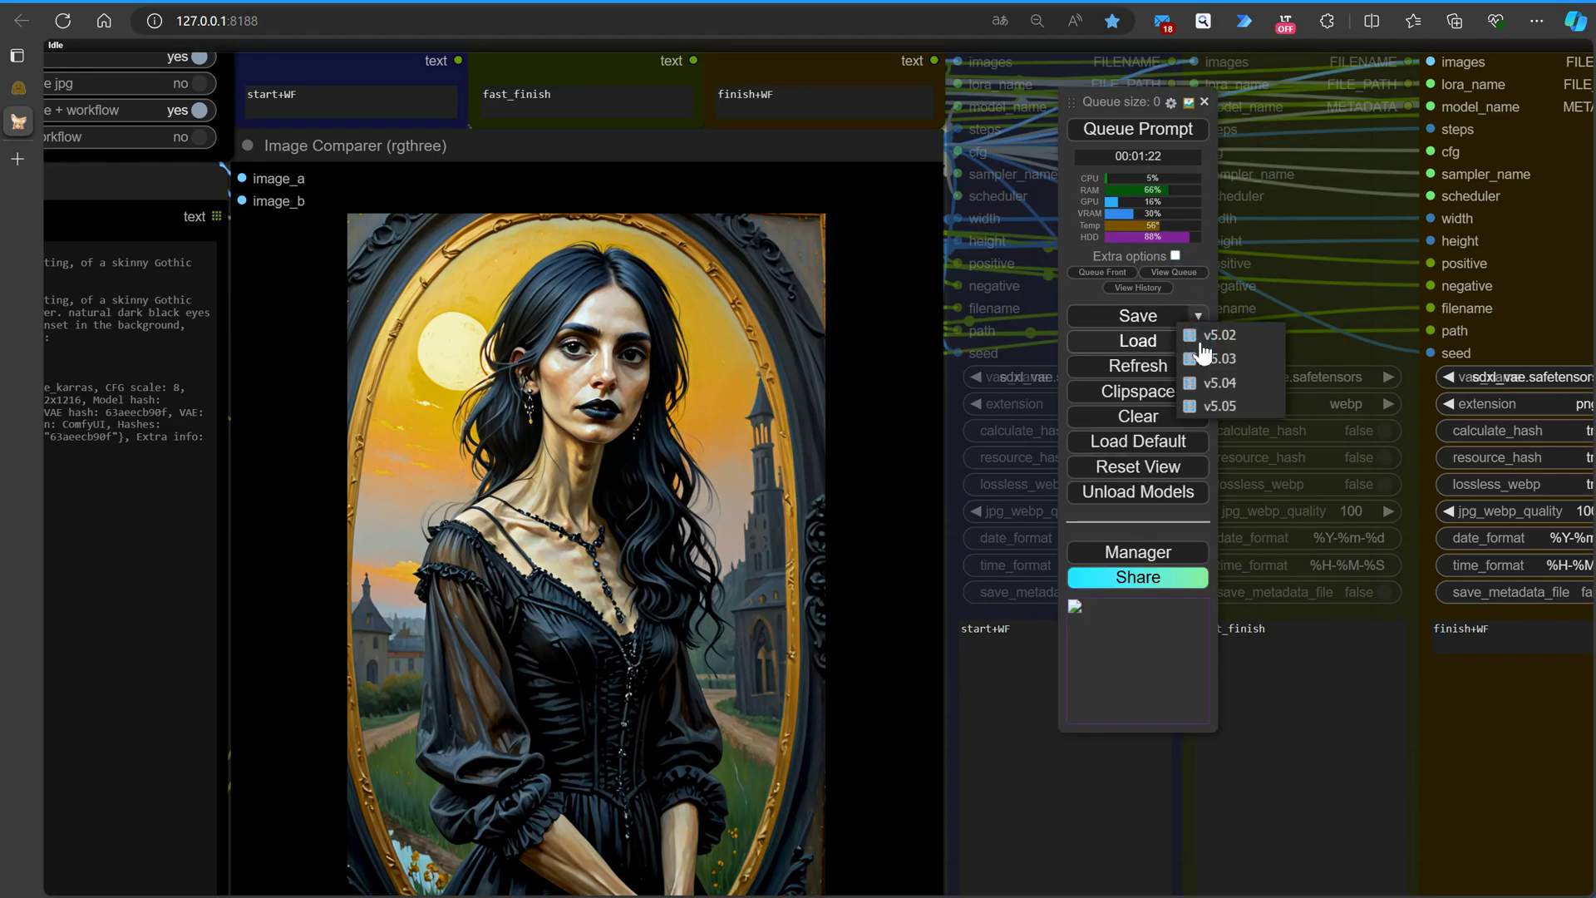
Load the v5.05 workflow and move the queue panel to the far right.
{"action": "left_click", "coordinate": [1216, 406]}
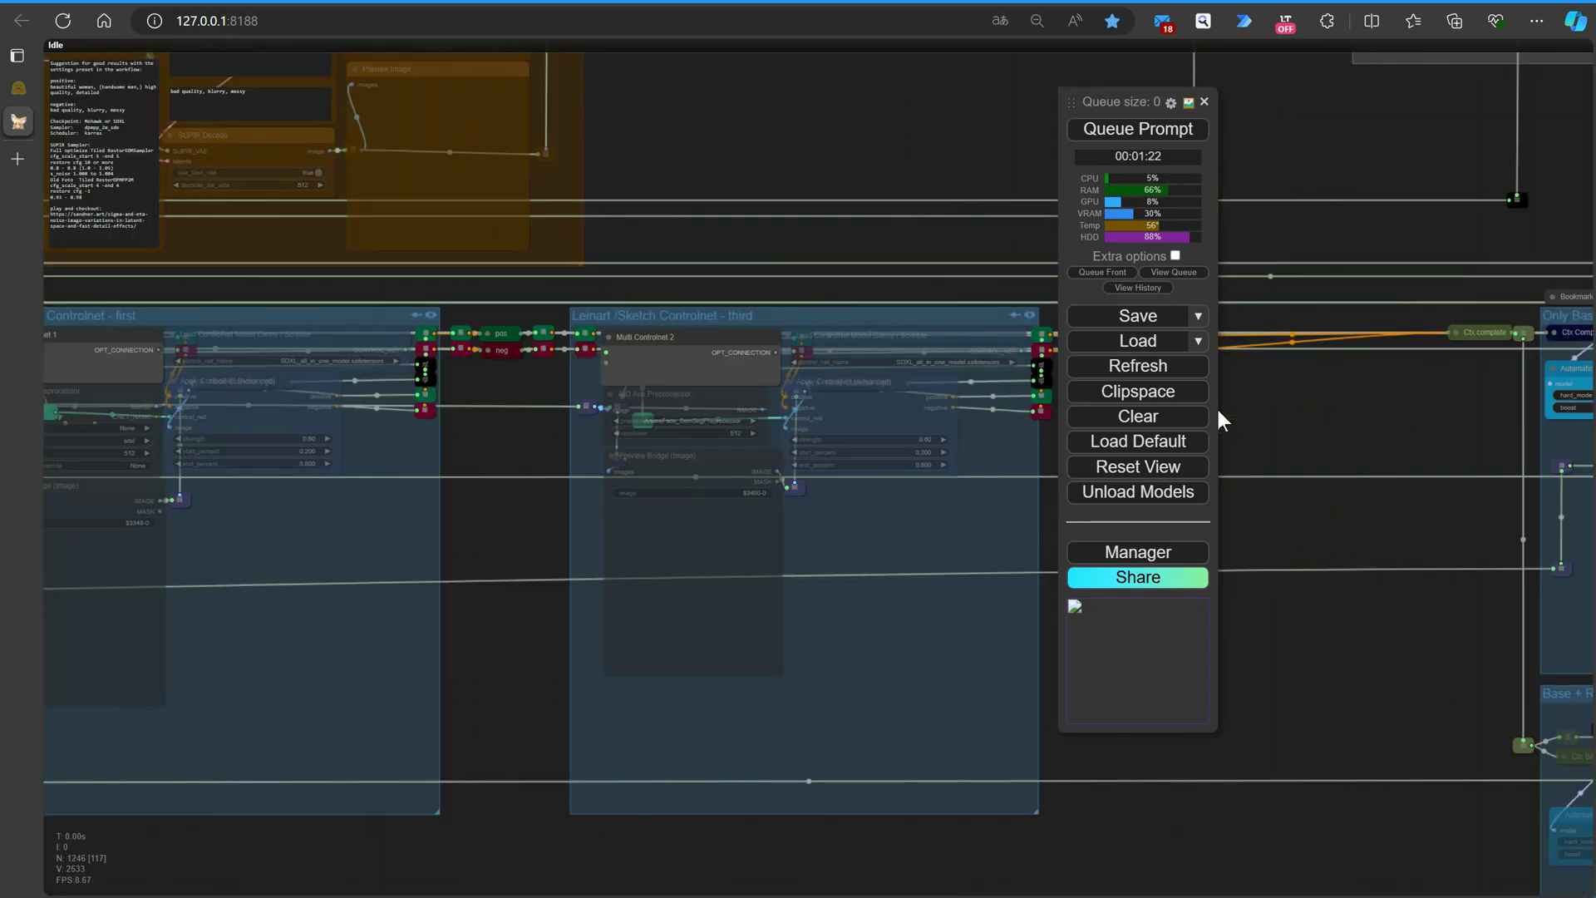
{"action": "scroll", "coordinate": [1305, 469], "scroll_direction": "down", "scroll_amount": 4}
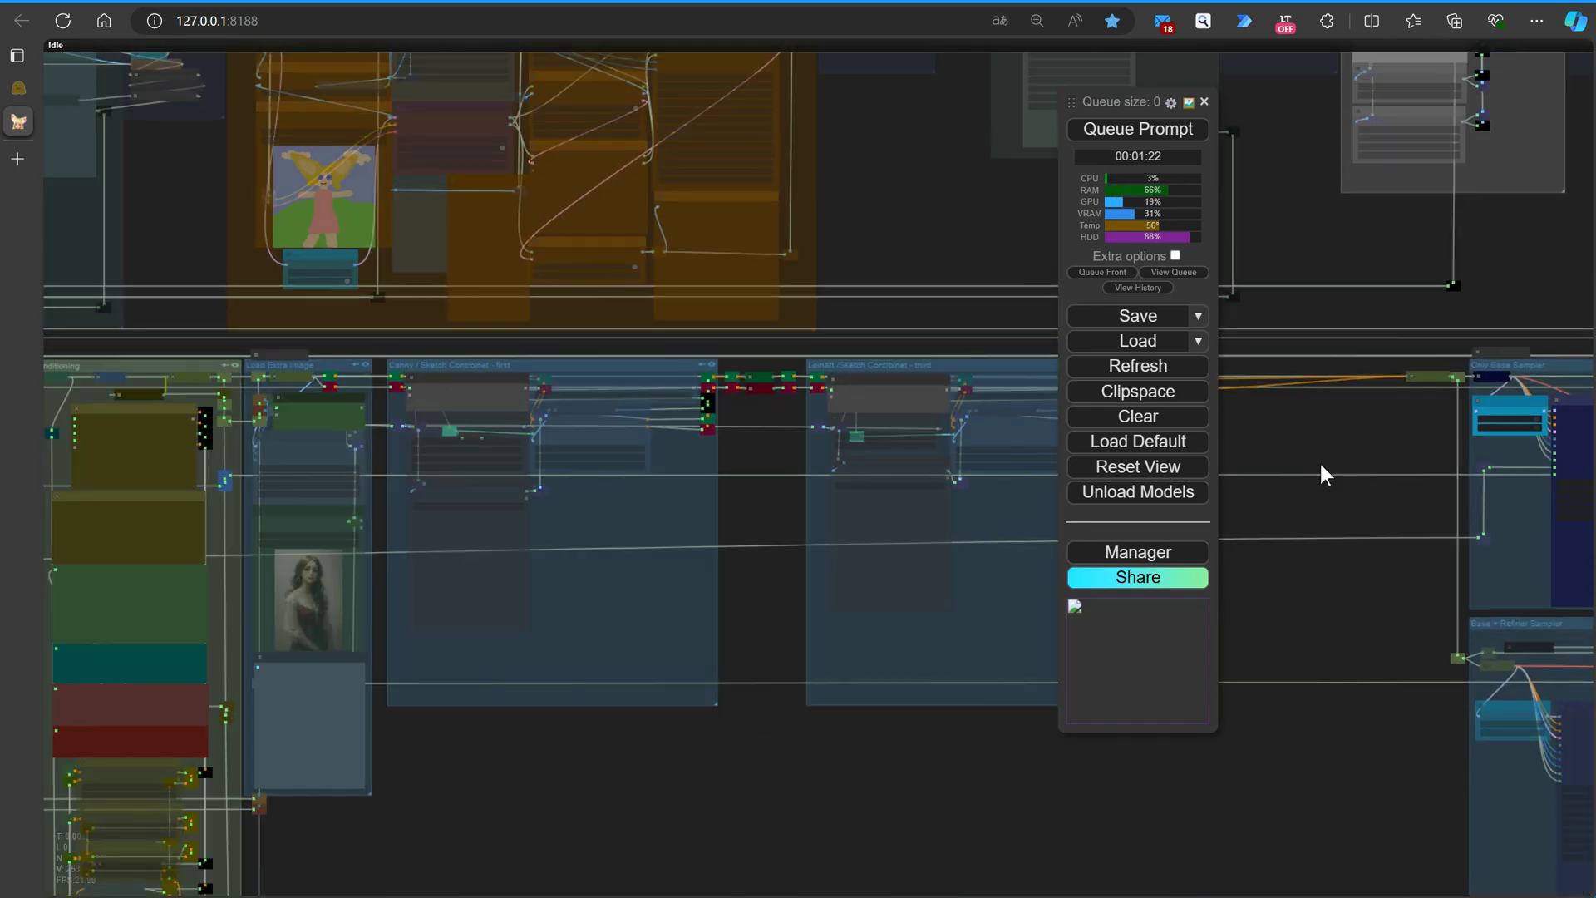
{"action": "scroll", "coordinate": [1320, 460], "scroll_direction": "down", "scroll_amount": 2}
{"action": "left_click_drag", "start_coordinate": [1079, 713], "coordinate": [709, 735]}
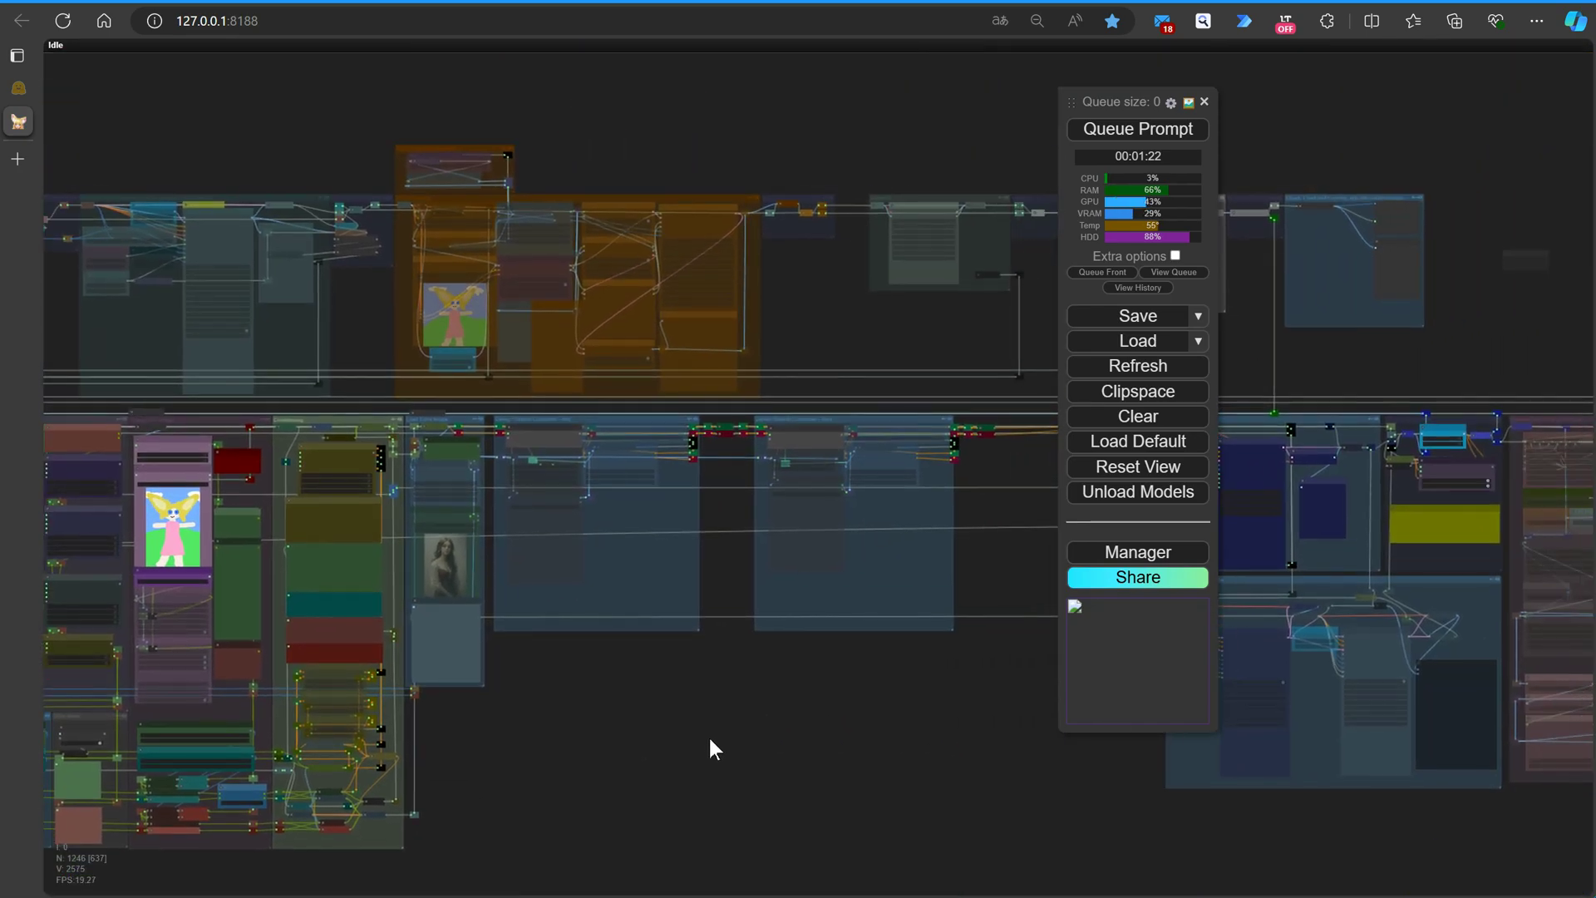
{"action": "left_click_drag", "start_coordinate": [1073, 102], "coordinate": [1378, 161]}
{"action": "scroll", "coordinate": [599, 731], "scroll_direction": "up", "scroll_amount": 7}
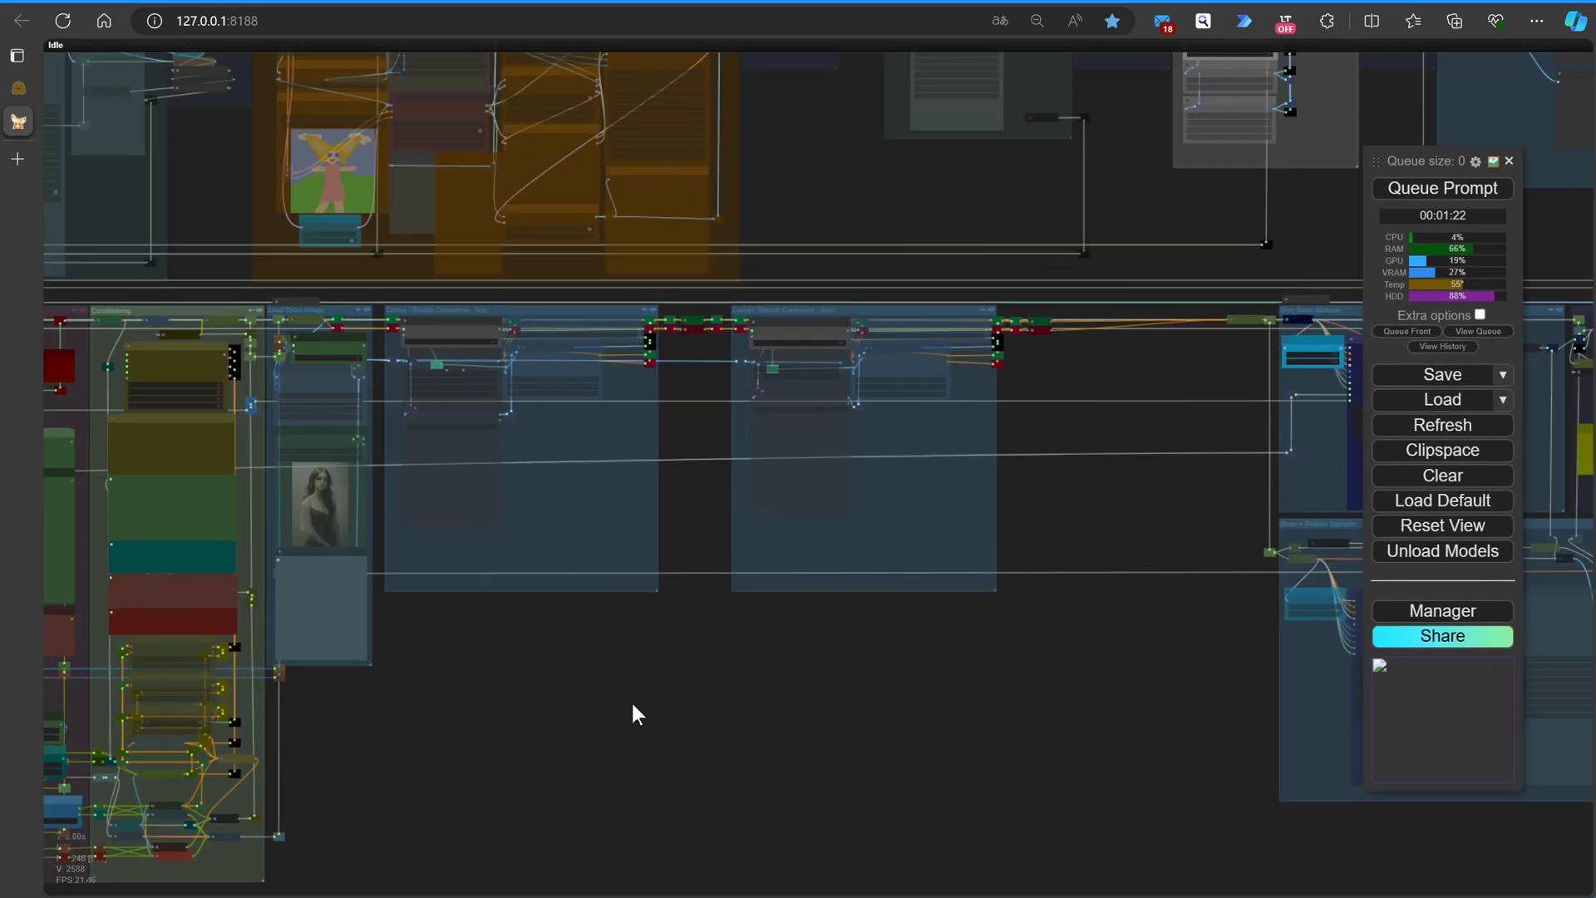
{"action": "scroll", "coordinate": [849, 675], "scroll_direction": "up", "scroll_amount": 7}
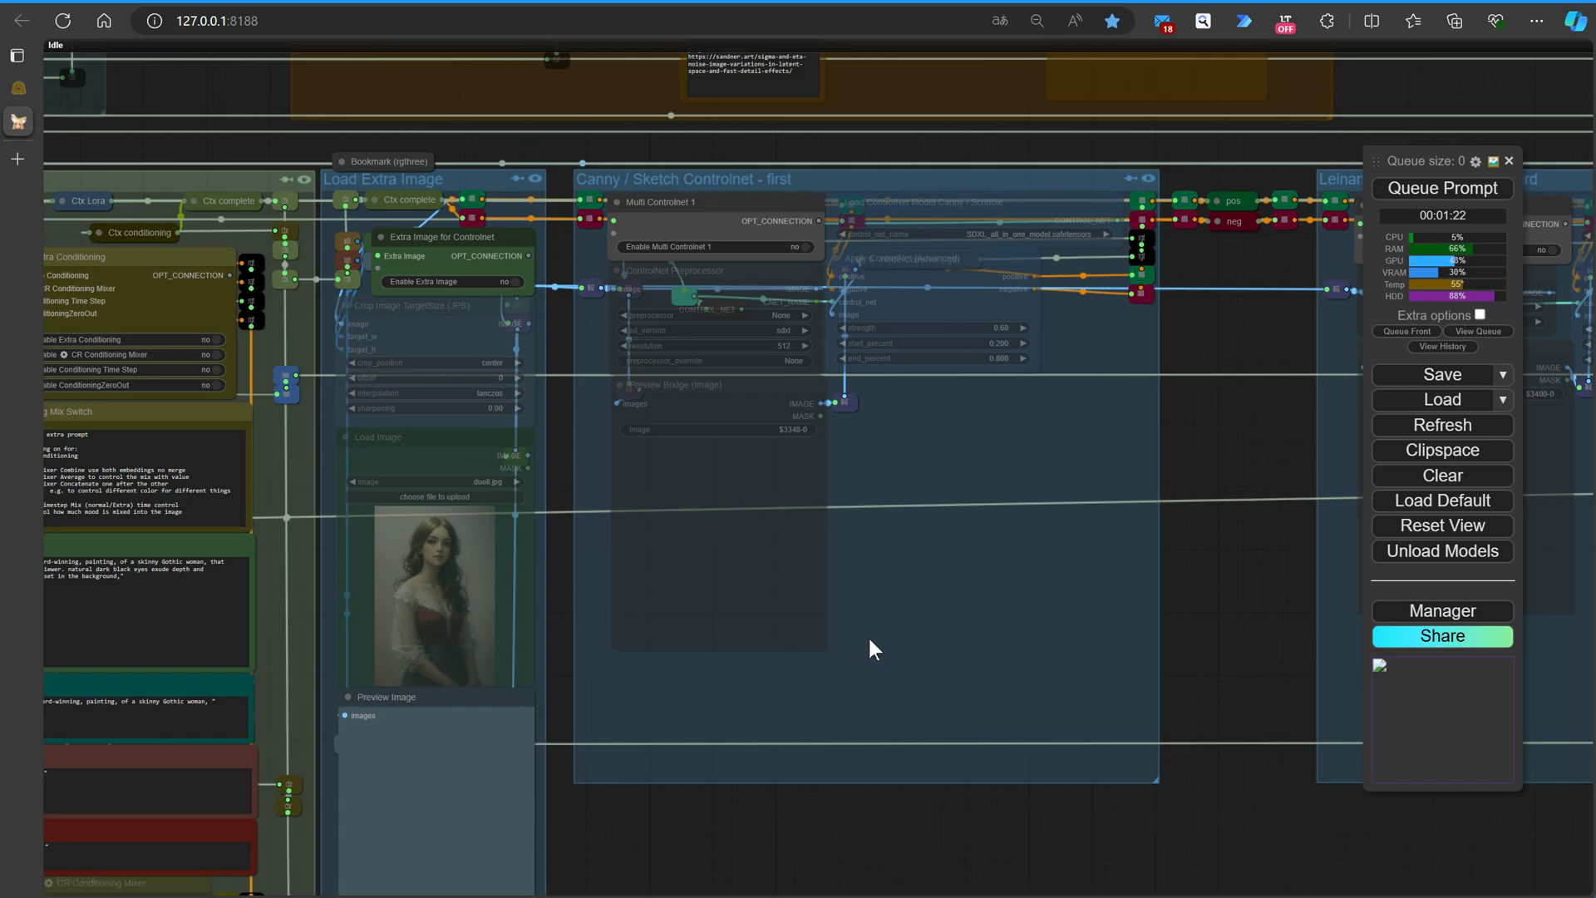
Set Enable Multi Controlnet 1 and 2 to yes and crop_position to top.
{"action": "left_click", "coordinate": [794, 110]}
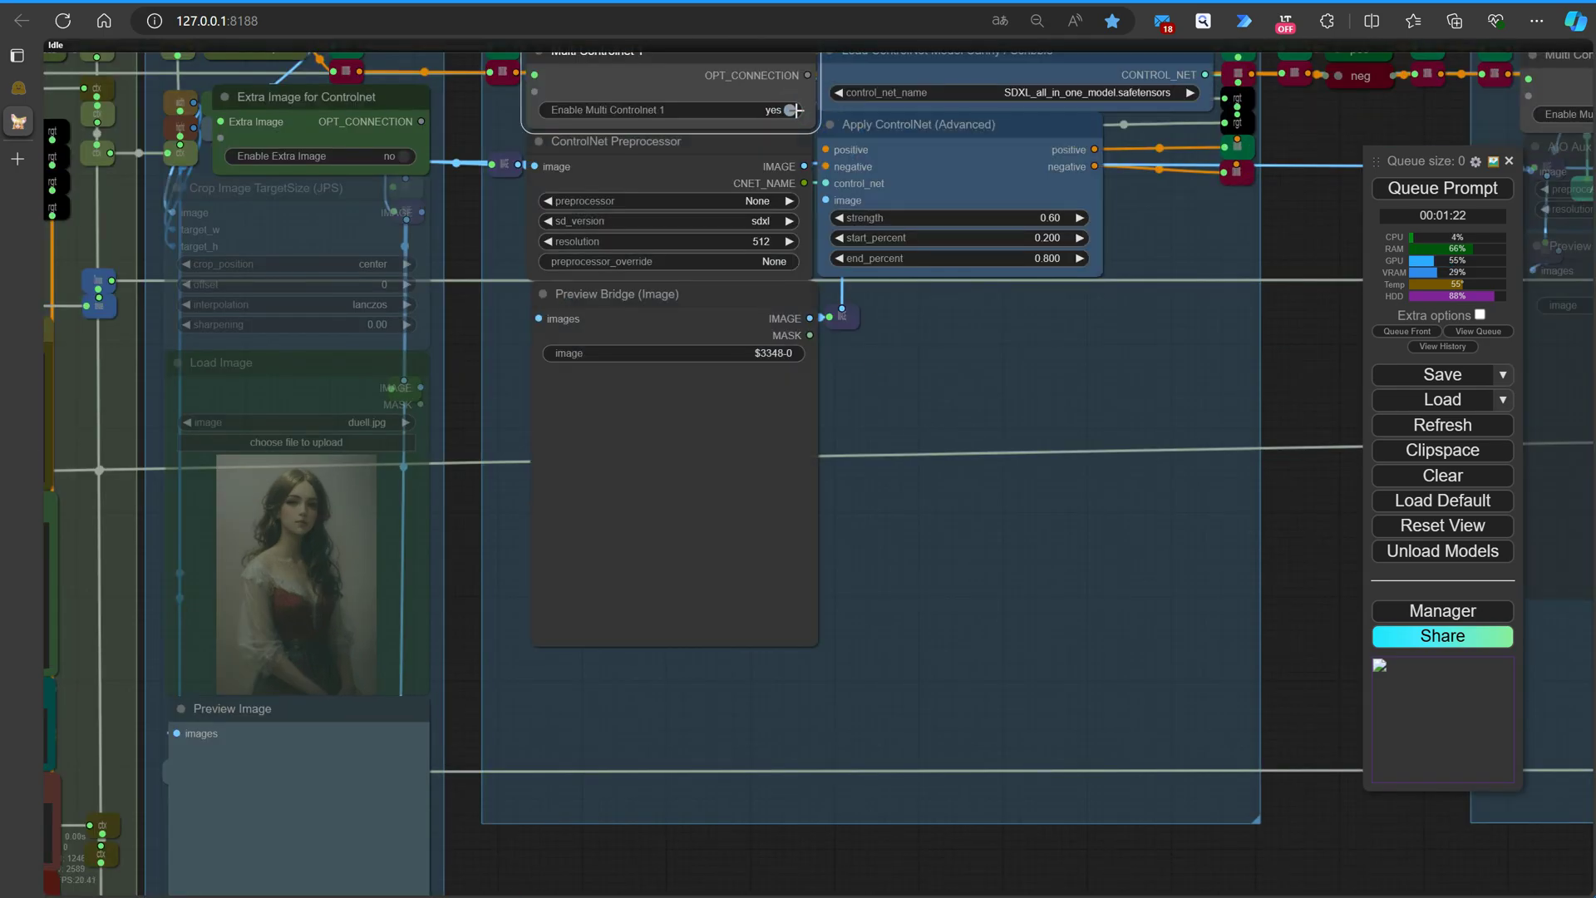
{"action": "scroll", "coordinate": [1028, 368], "scroll_direction": "down", "scroll_amount": 4}
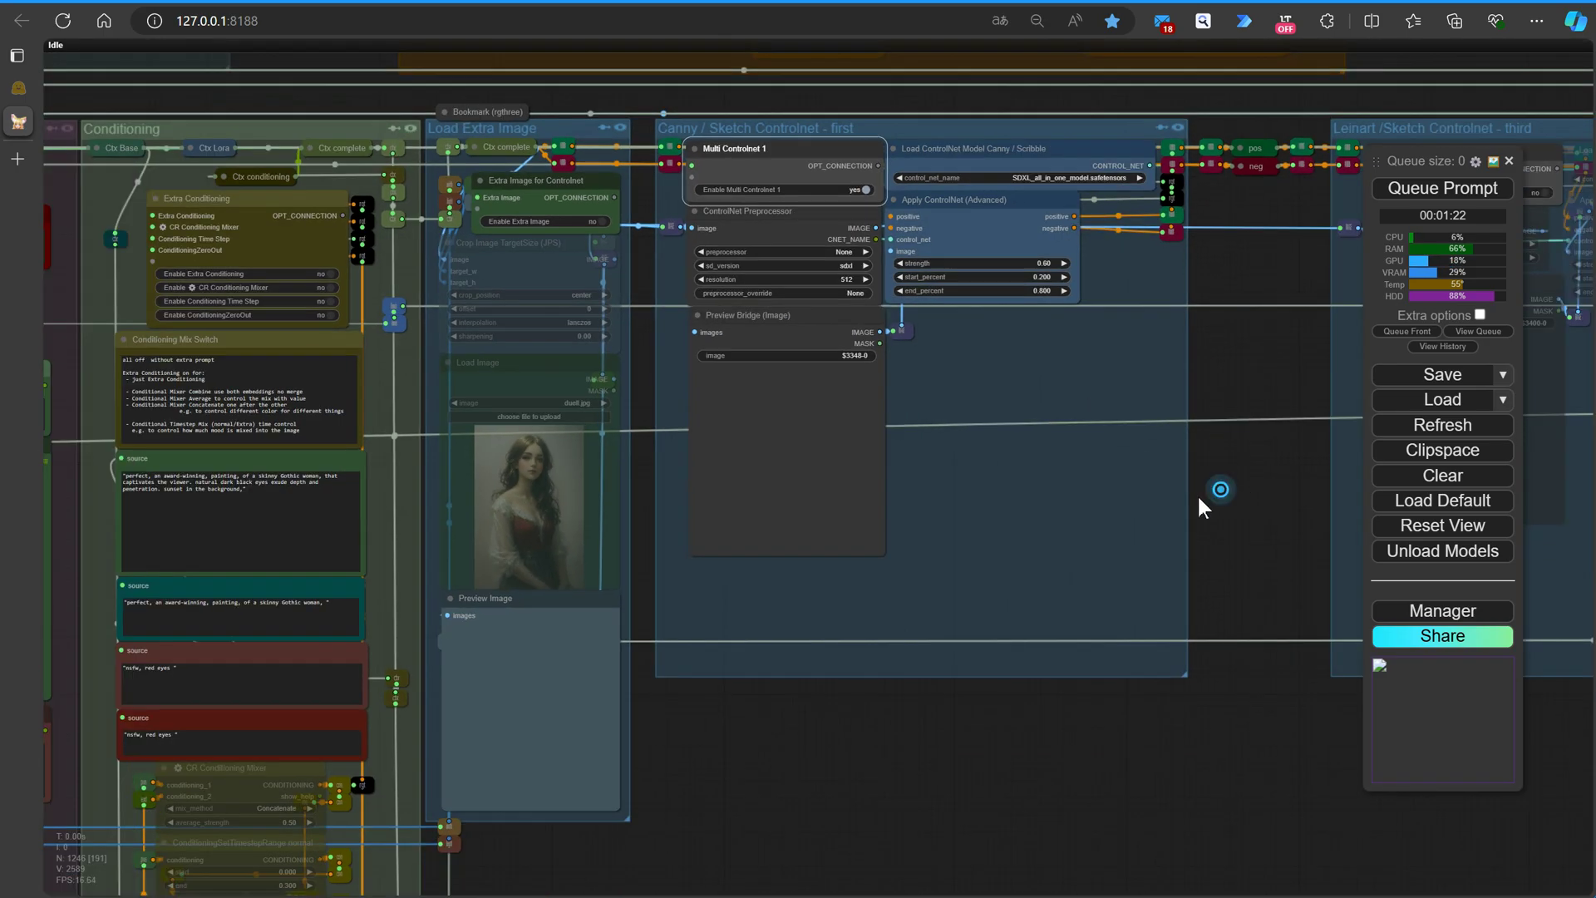
{"action": "left_click_drag", "start_coordinate": [1199, 501], "coordinate": [741, 520]}
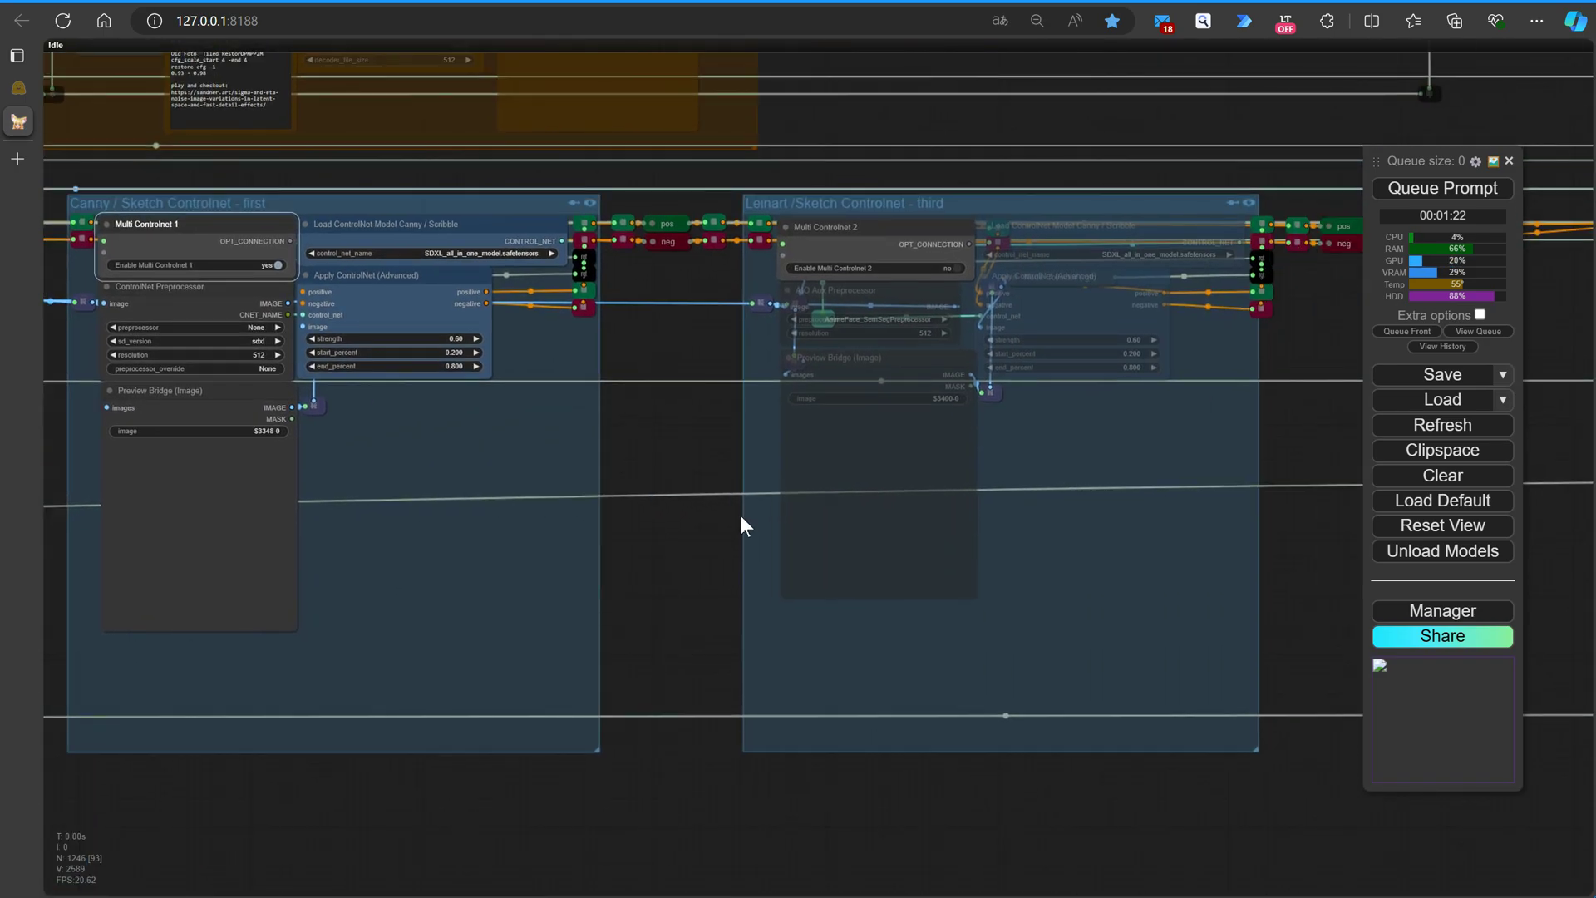
{"action": "left_click", "coordinate": [956, 267]}
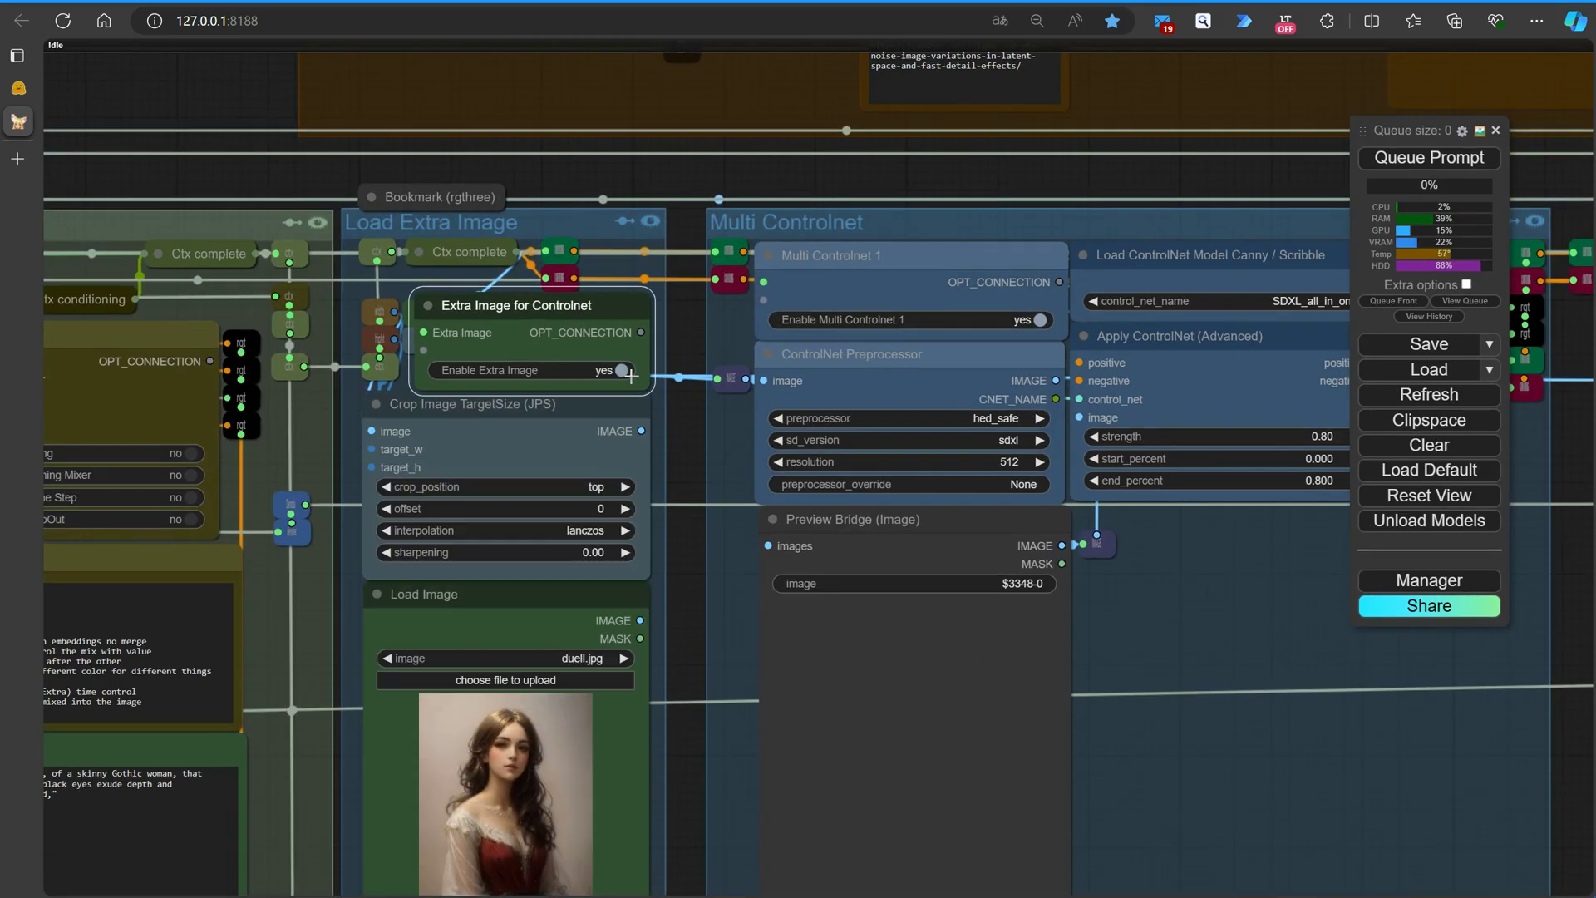
{"action": "left_click", "coordinate": [592, 487]}
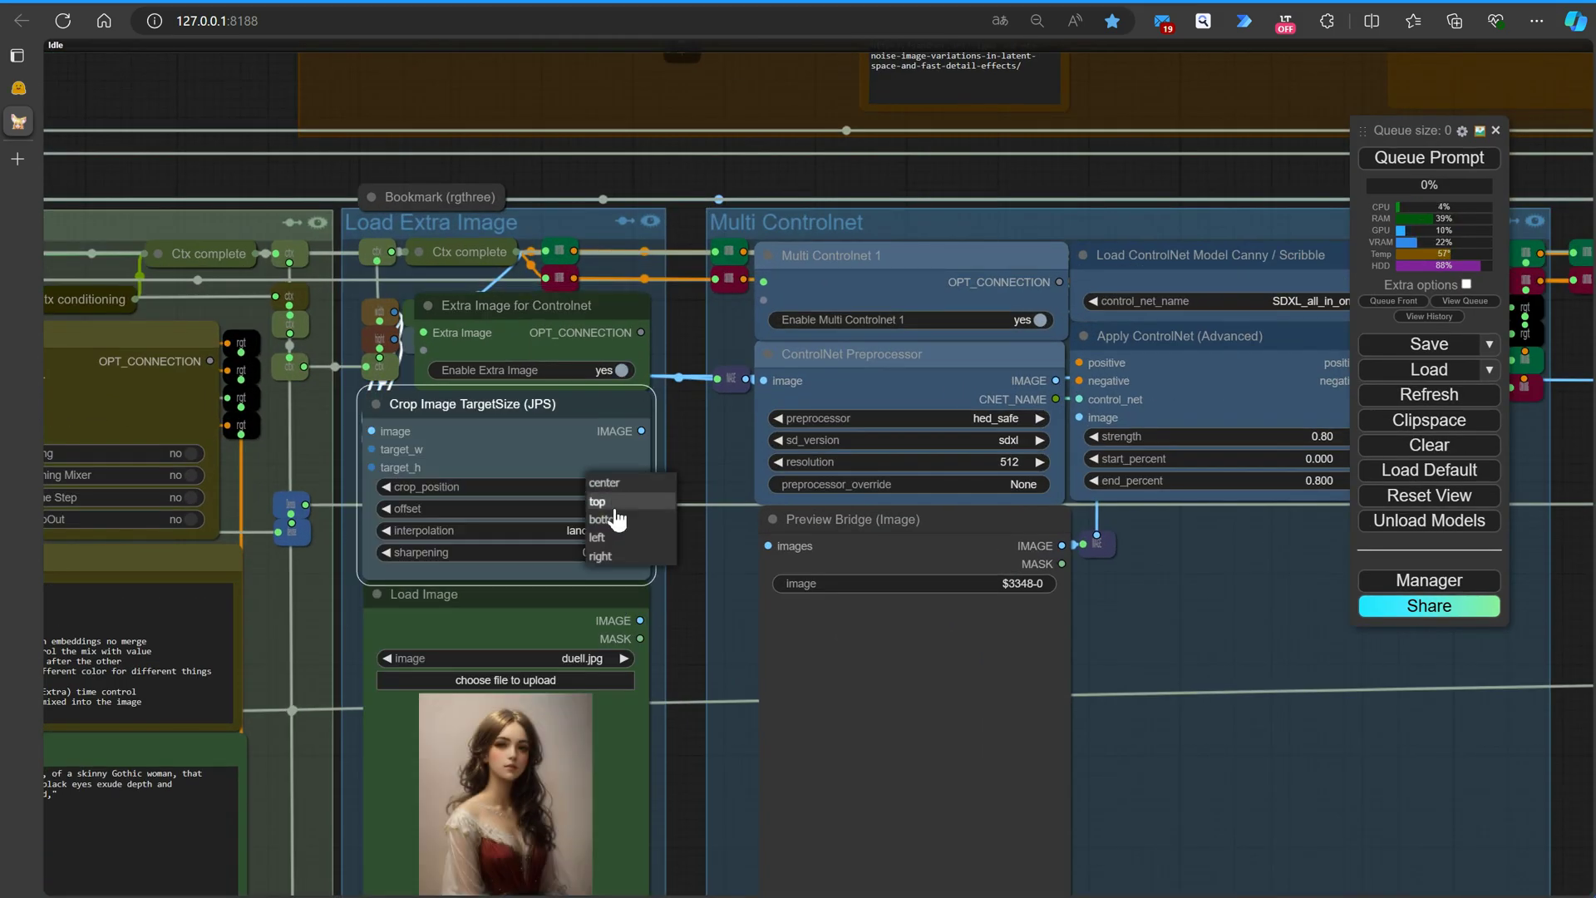
{"action": "left_click", "coordinate": [616, 509]}
Set OpenPose detect_hand and detect_body to disable.
{"action": "left_click_drag", "start_coordinate": [1197, 616], "coordinate": [232, 582]}
{"action": "scroll", "coordinate": [232, 581], "scroll_direction": "down", "scroll_amount": 4}
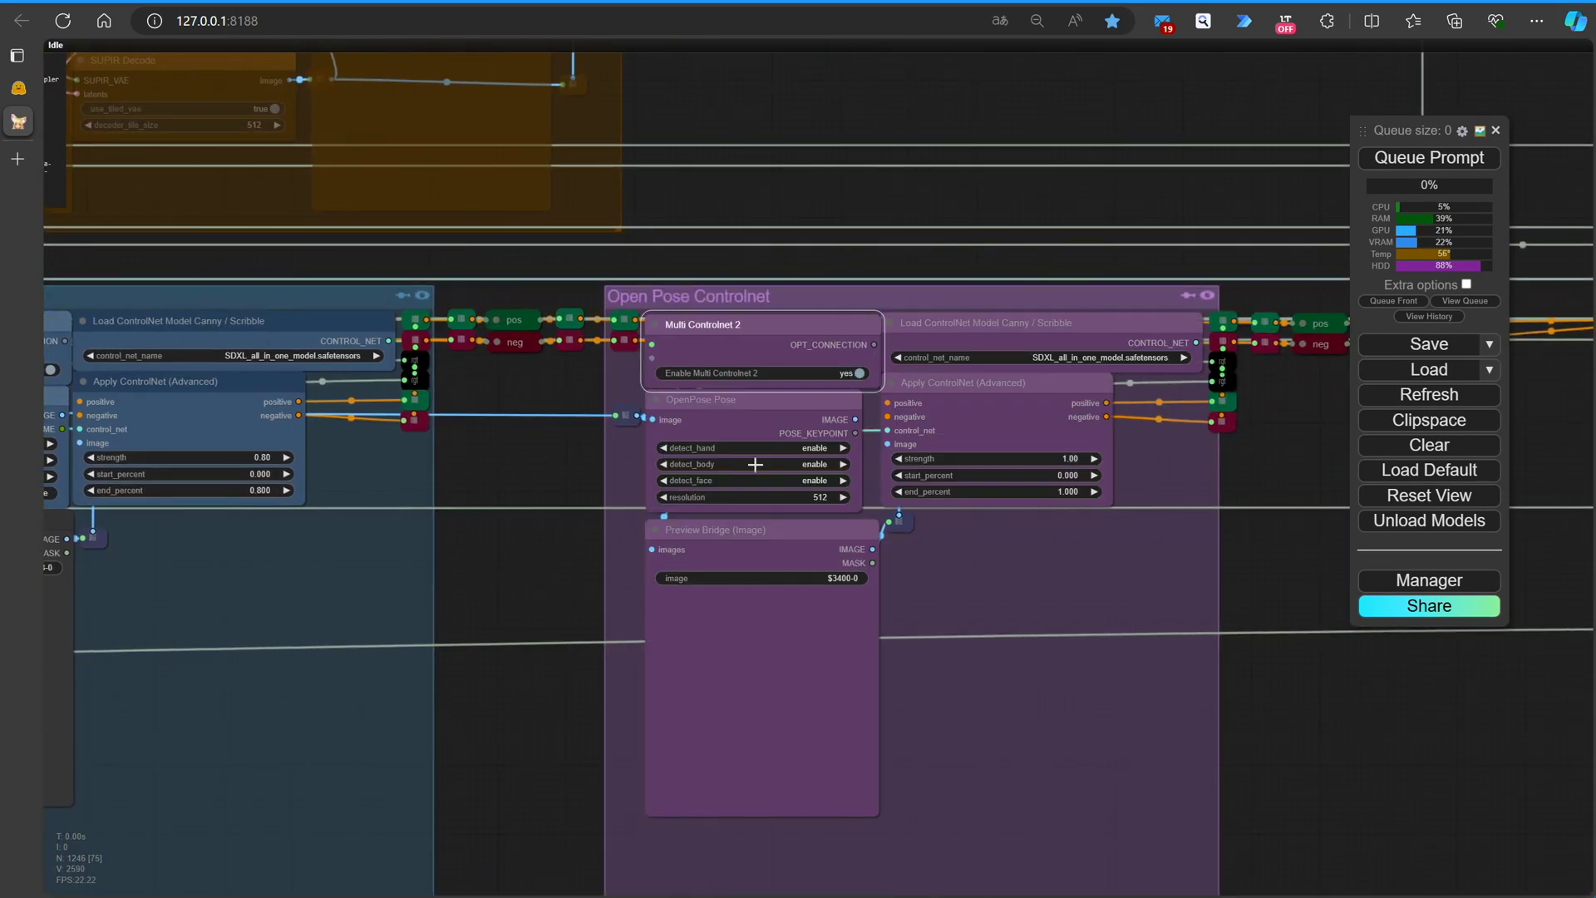
{"action": "scroll", "coordinate": [744, 461], "scroll_direction": "up", "scroll_amount": 4}
{"action": "left_click", "coordinate": [744, 460]}
{"action": "left_click", "coordinate": [752, 478]}
{"action": "left_click", "coordinate": [831, 433]}
{"action": "left_click", "coordinate": [840, 450]}
{"action": "scroll", "coordinate": [1040, 574], "scroll_direction": "down", "scroll_amount": 5}
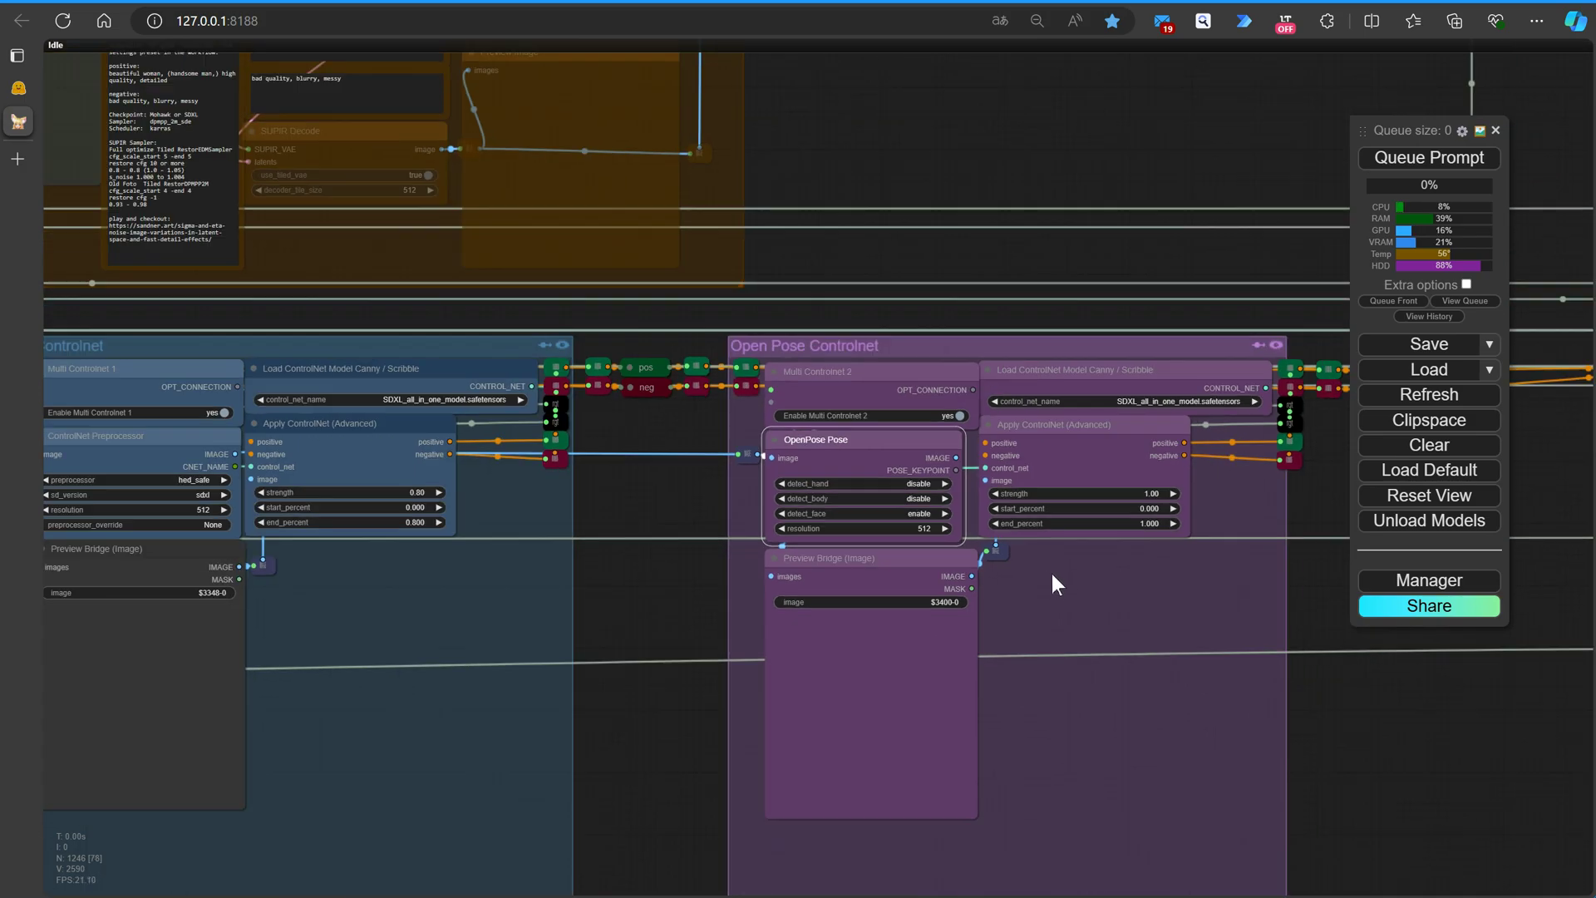
Queue the multi-ControlNet workflow and pan out to watch it execute.
{"action": "left_click", "coordinate": [1429, 158]}
{"action": "scroll", "coordinate": [688, 741], "scroll_direction": "down", "scroll_amount": 3}
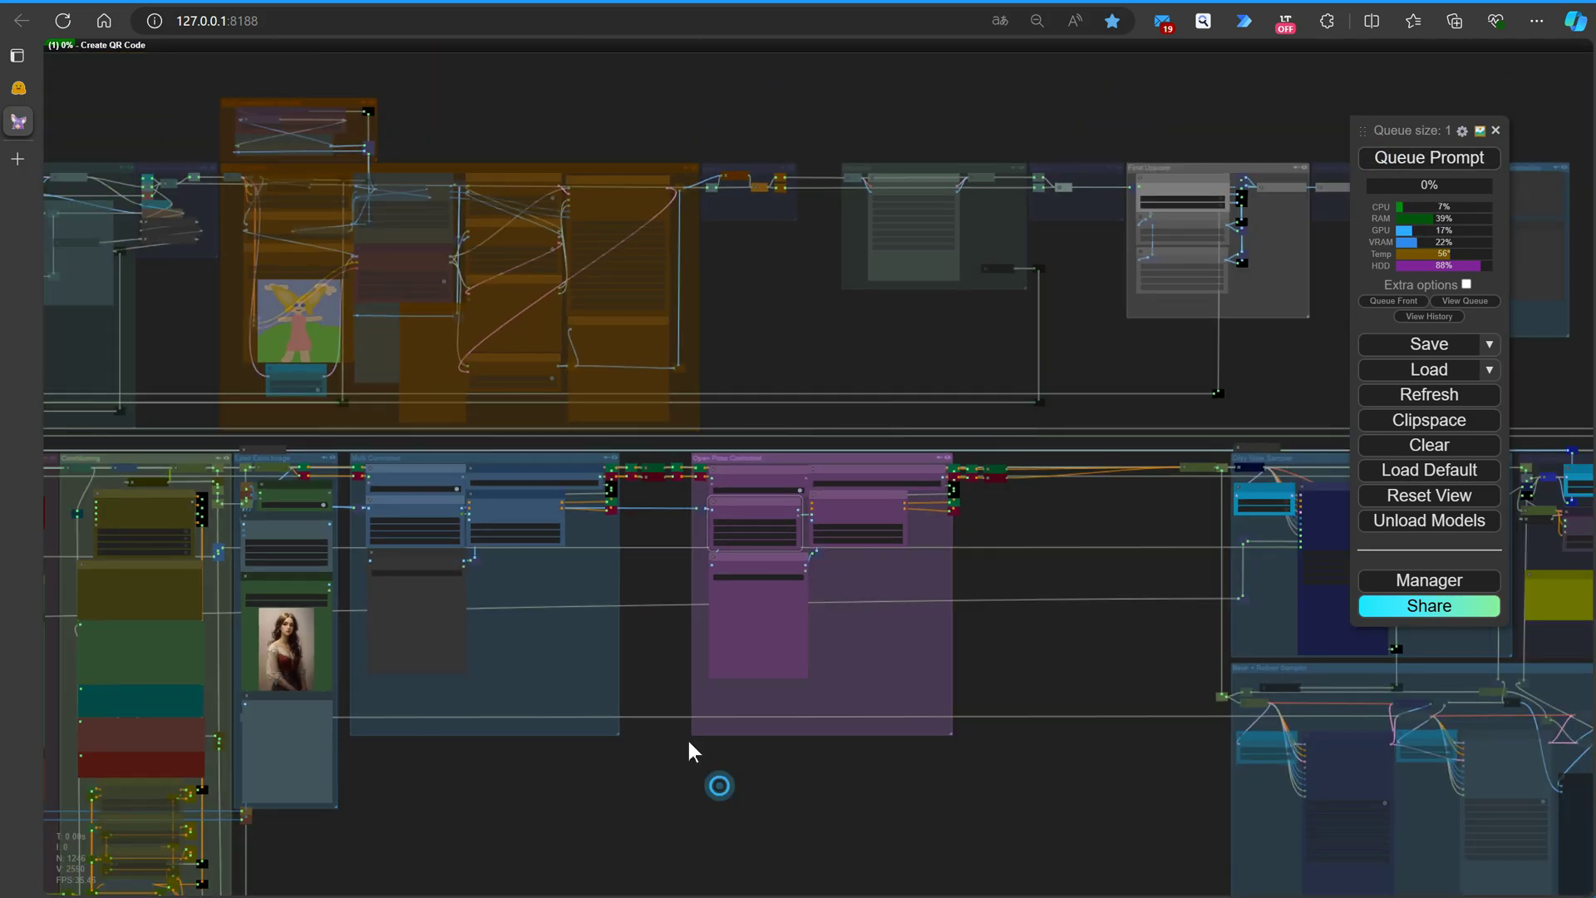
{"action": "left_click_drag", "start_coordinate": [688, 741], "coordinate": [549, 558]}
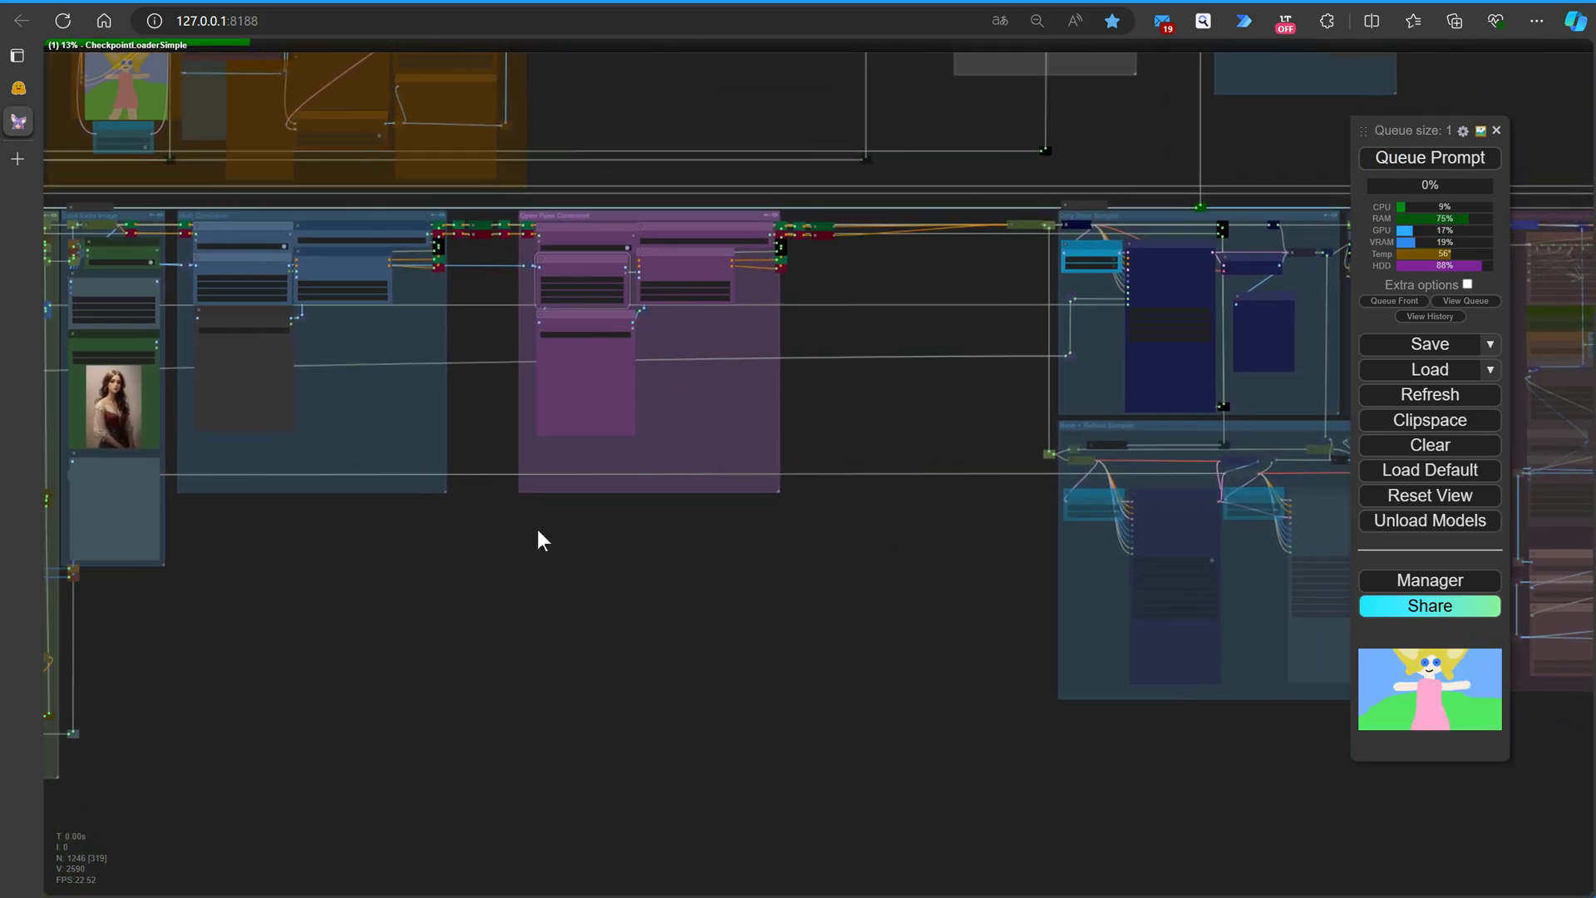